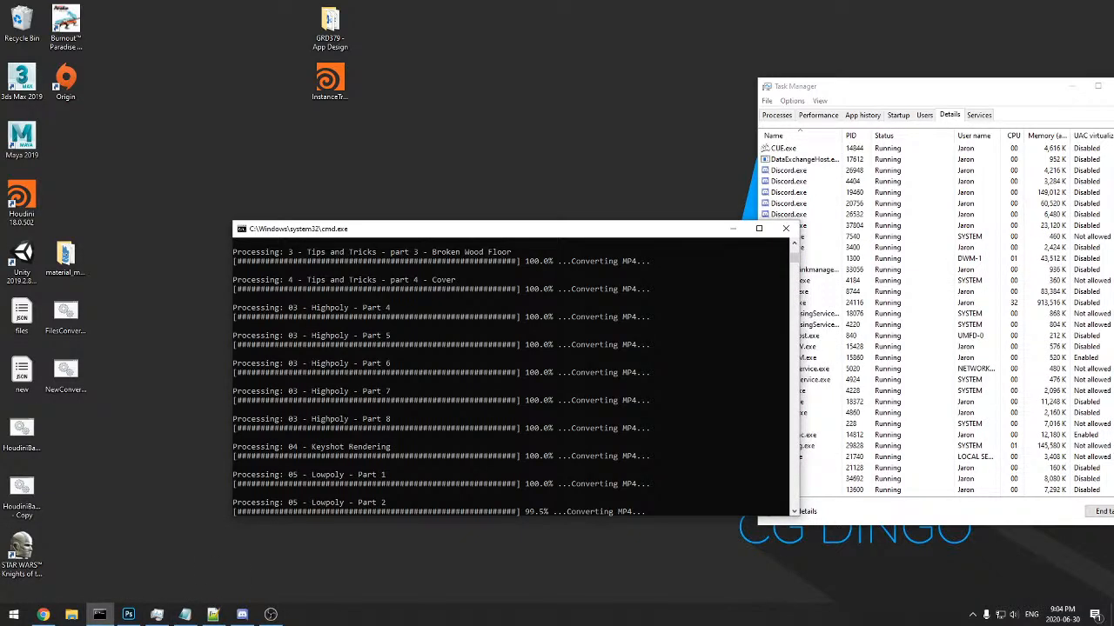
Minimize the command prompt window that is running the MP4 conversion
left_click(43, 615)
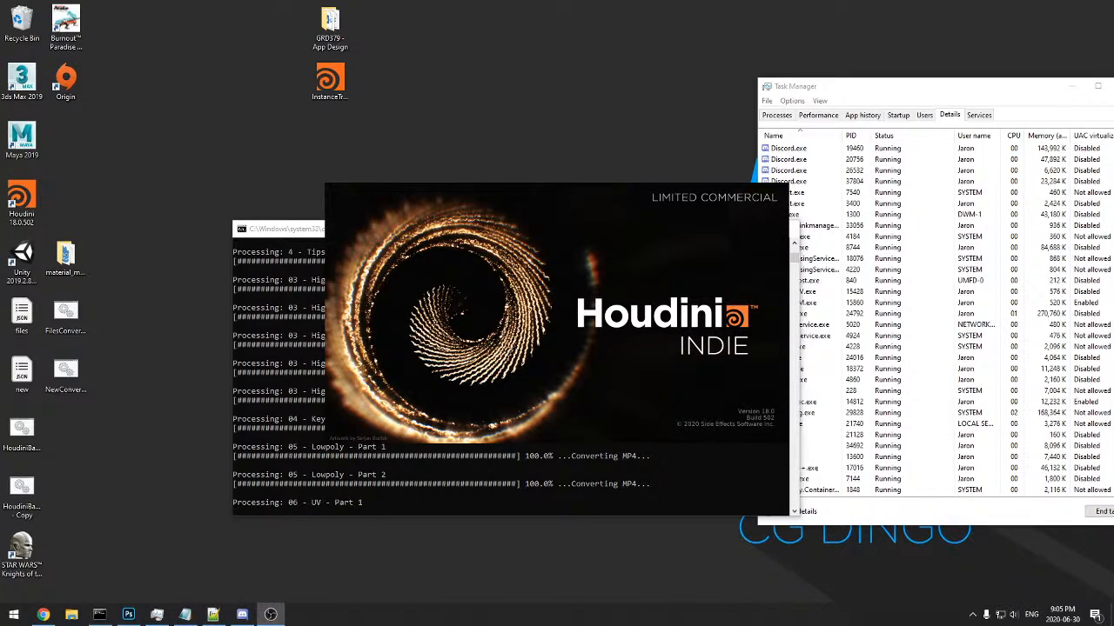
left_click(275, 422)
left_click(728, 231)
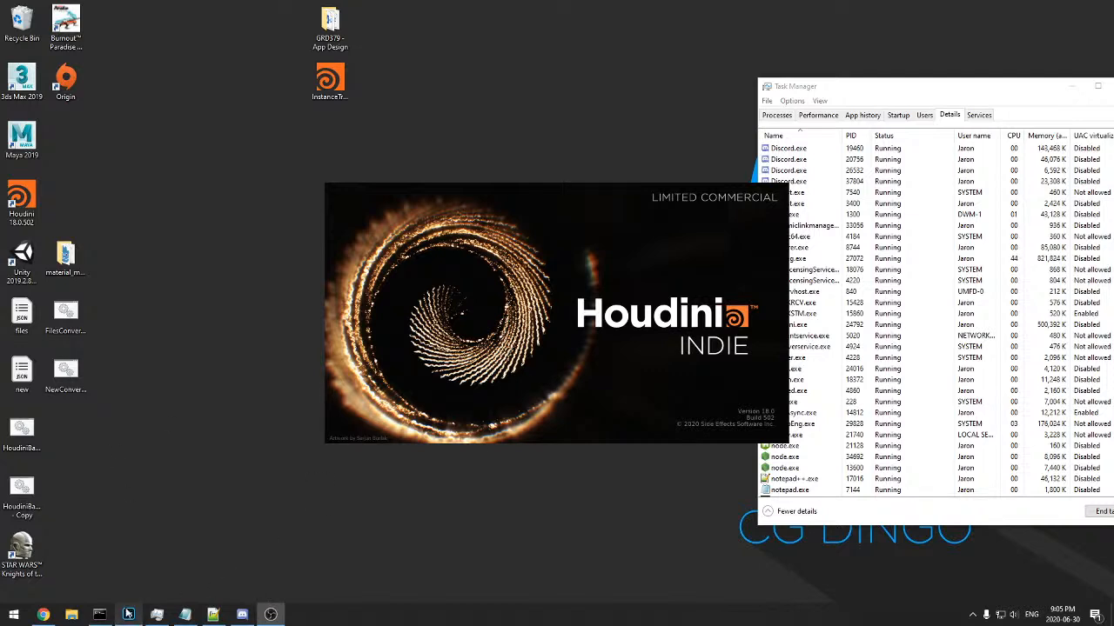
Close the Notepad++ window and quit Photoshop without saving the changes to fire+pic12.jpg
mouse_move(139, 607)
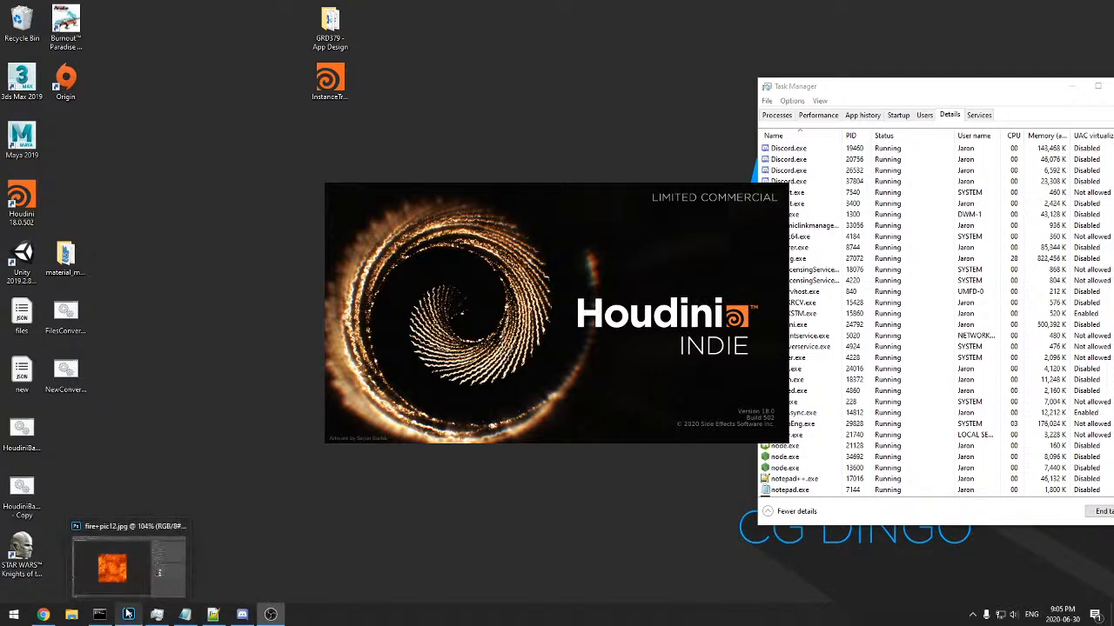
right_click(223, 606)
left_click(184, 591)
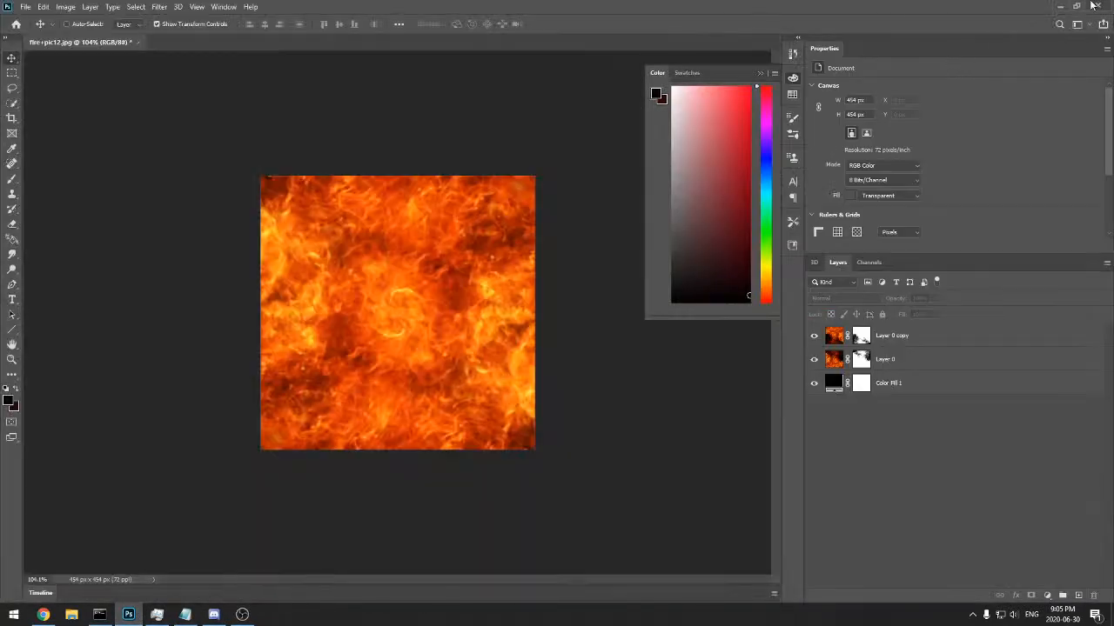
left_click(1094, 6)
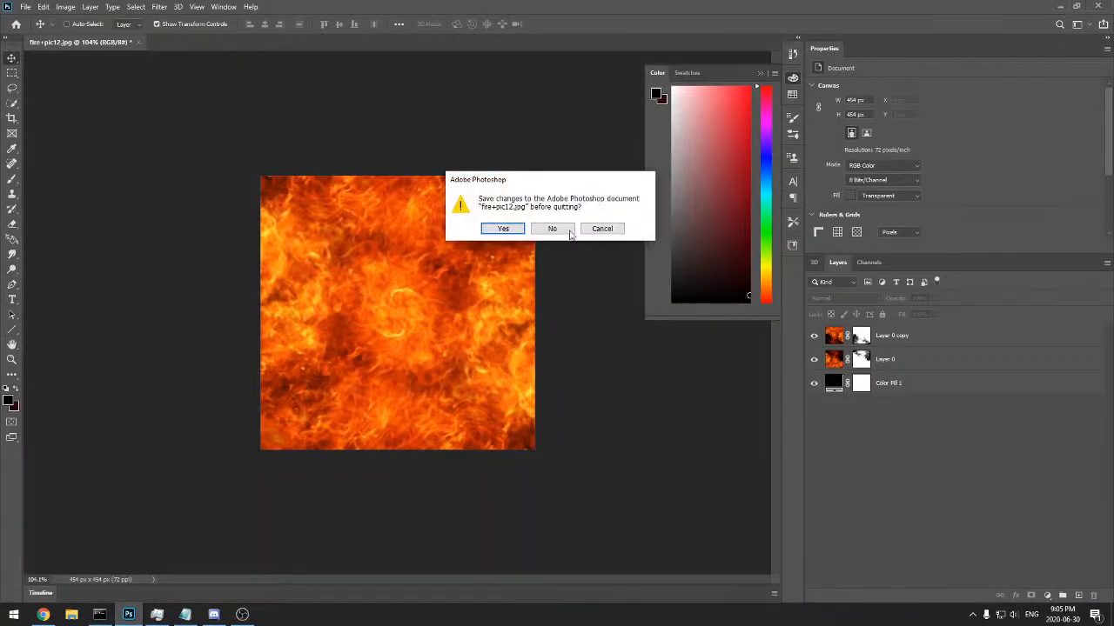
left_click(566, 231)
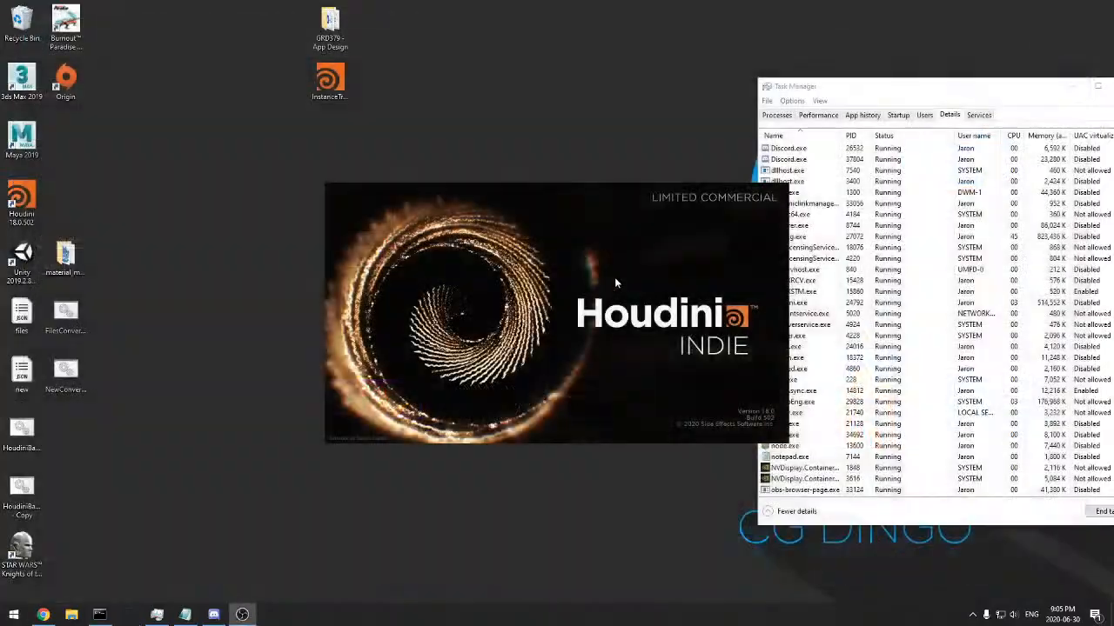
Check the houdini.exe process in Task Manager and minimize the Task Manager window
left_click_drag(836, 87, 745, 75)
left_click(735, 295)
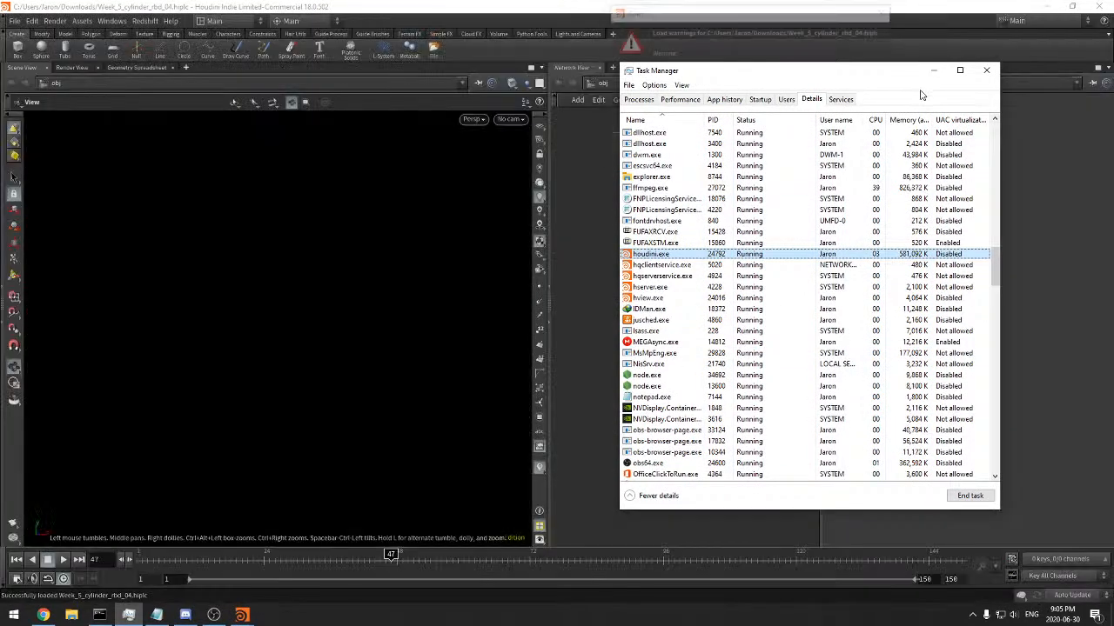
left_click(932, 70)
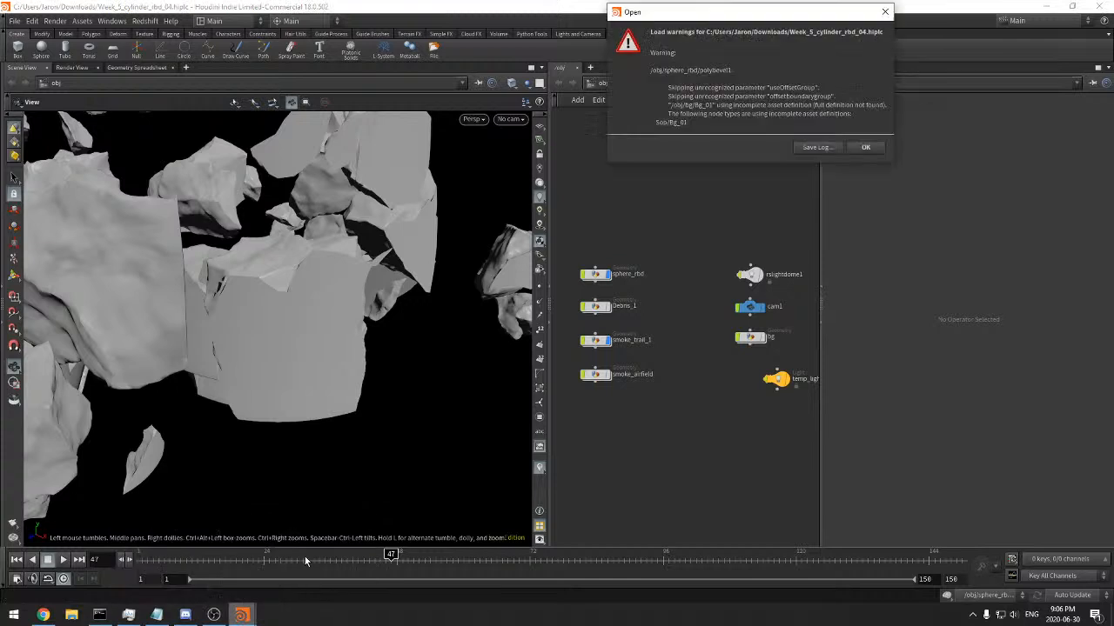
Dismiss the scene's load warnings and select the sphere_rbd object
left_click(842, 170)
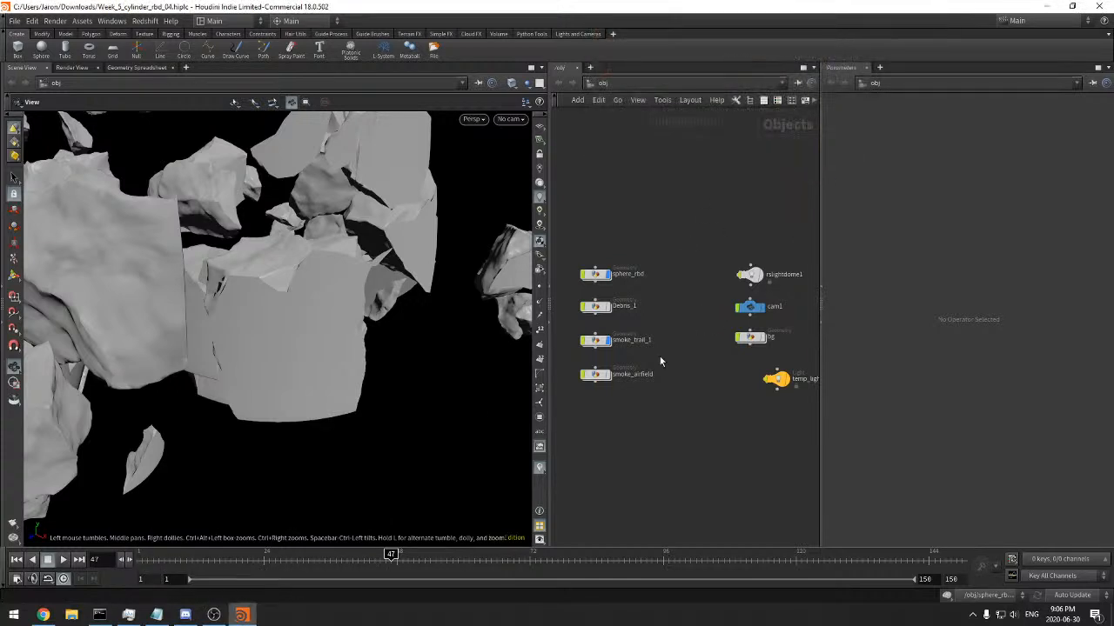
scroll(659, 357, "up", 2)
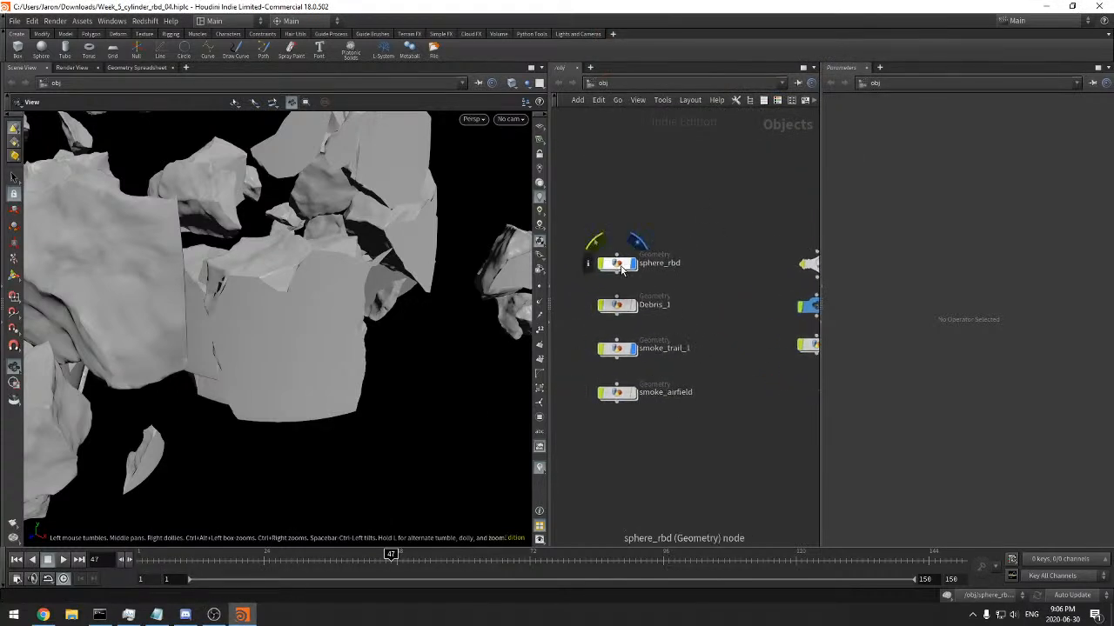
left_click(623, 265)
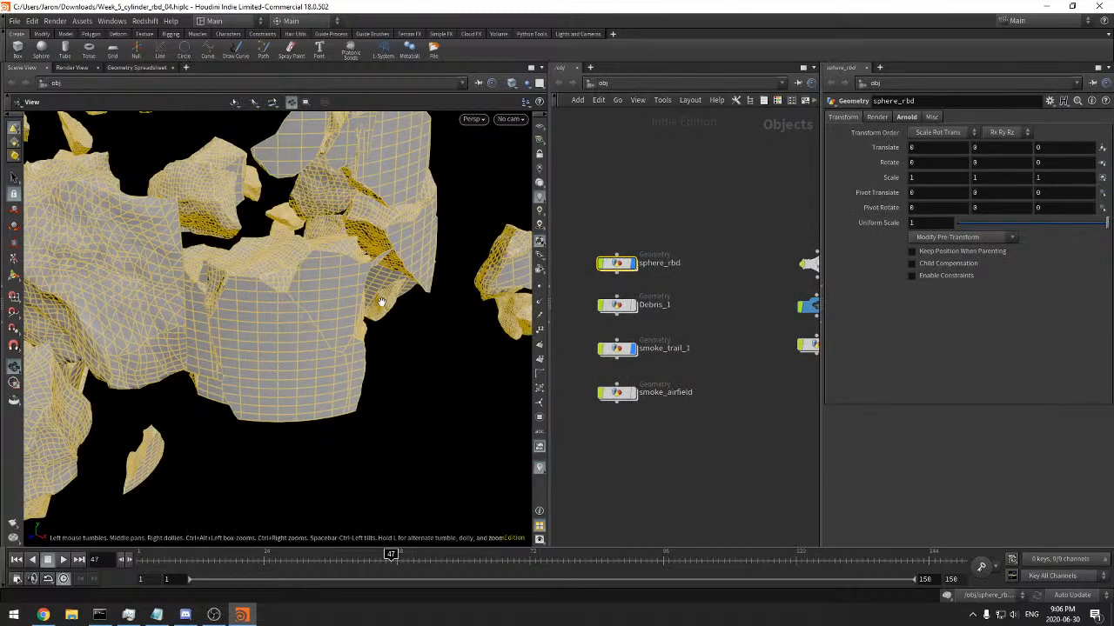
Turn on the viewport's reference grid and examine the fractured sphere_rbd pieces as a whole
scroll(400, 306, "down", 8)
left_click_drag(369, 326, 357, 365)
scroll(284, 378, "down", 3)
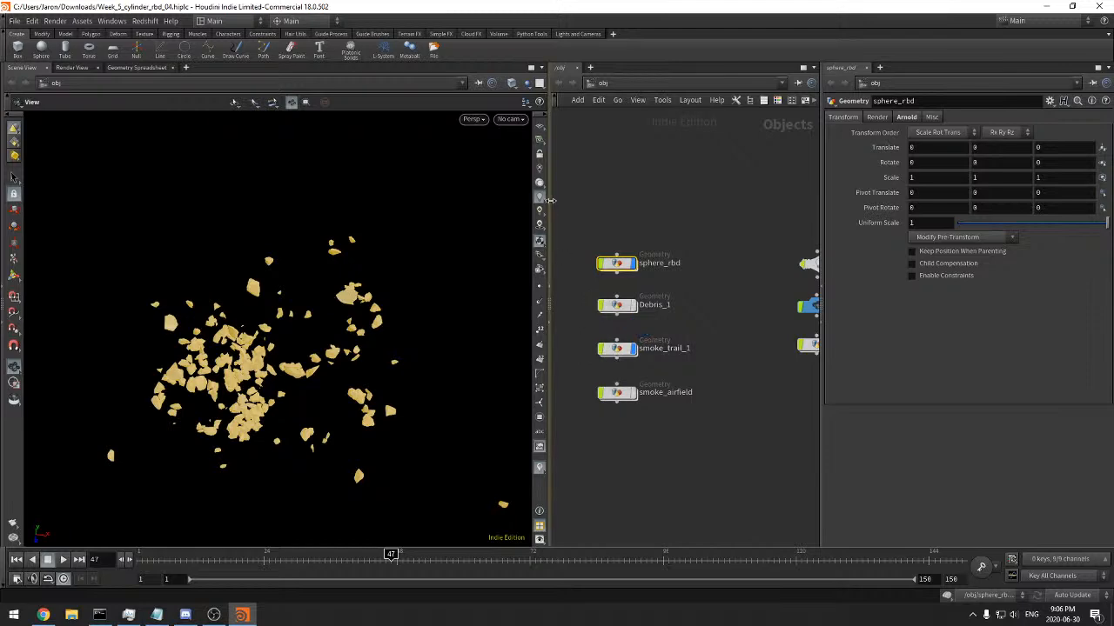
left_click(539, 127)
left_click_drag(422, 322, 405, 261)
scroll(406, 261, "up", 6)
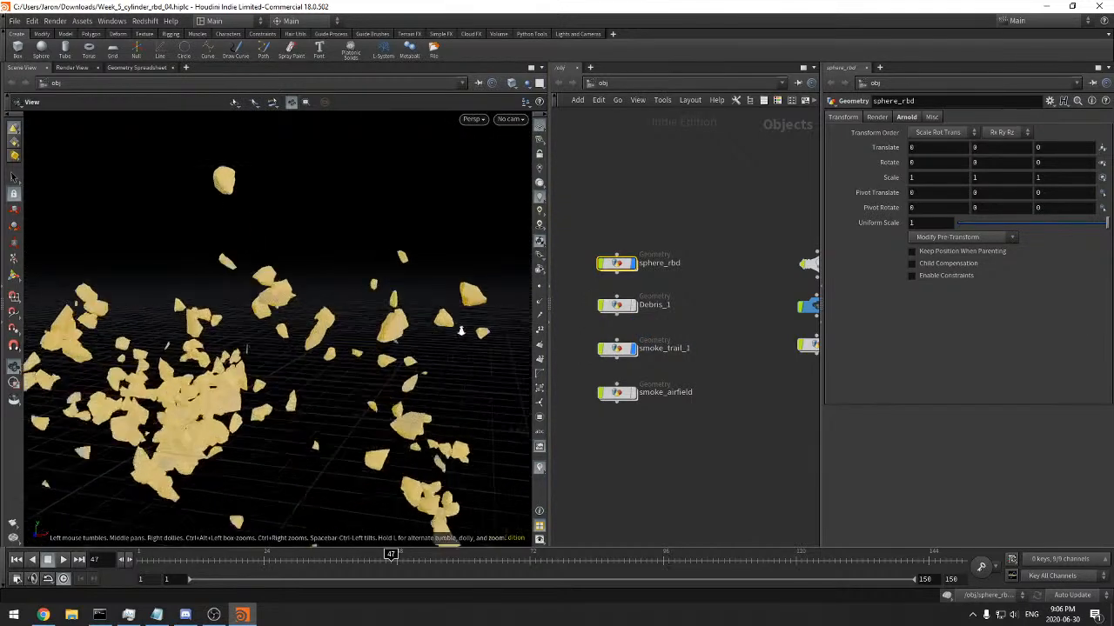
Go inside smoke_trail_1 and move the scatter2, bound2 and Out_smoke_source_bound branch up, away from the main chain
double_click(614, 351)
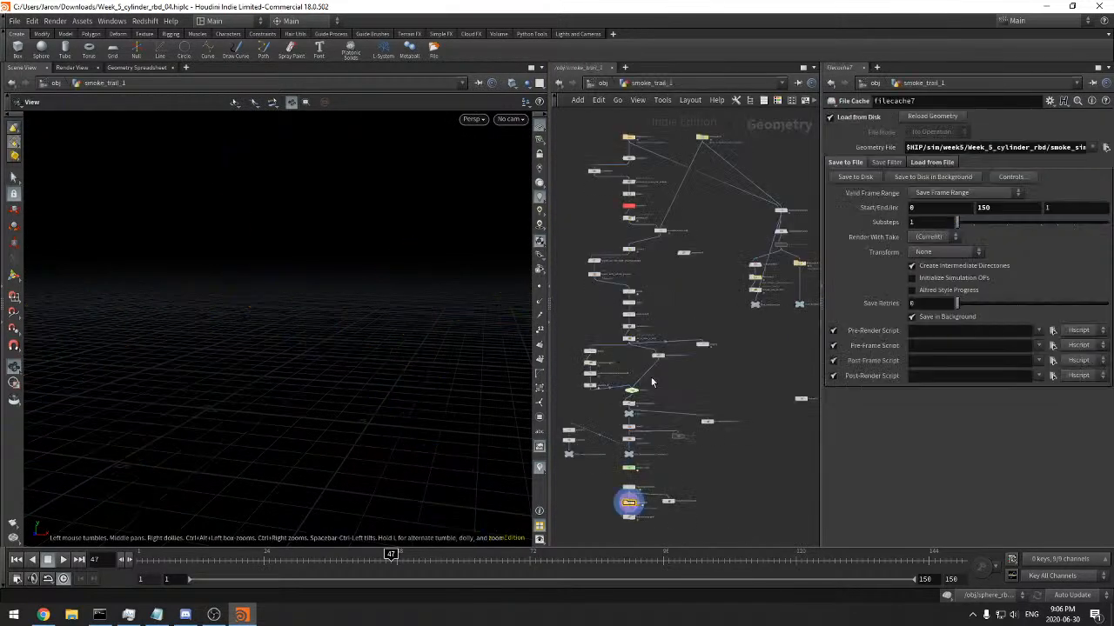
scroll(691, 416, "up", 6)
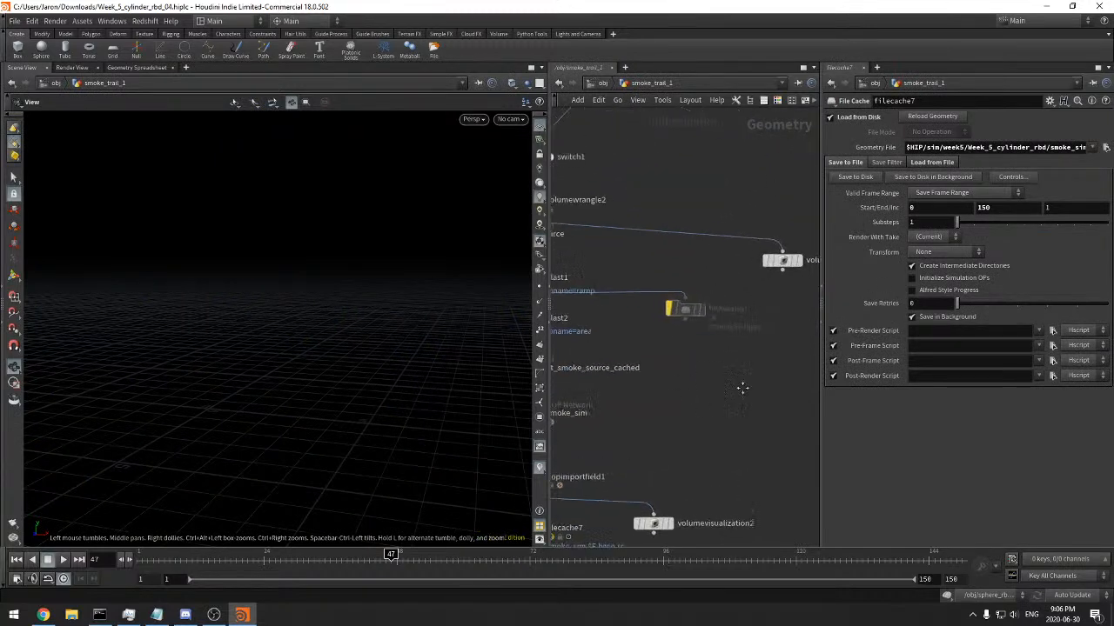
middle_click_drag(757, 429, 757, 439)
scroll(741, 380, "down", 1)
middle_click_drag(585, 439, 684, 397)
left_click_drag(636, 413, 638, 350)
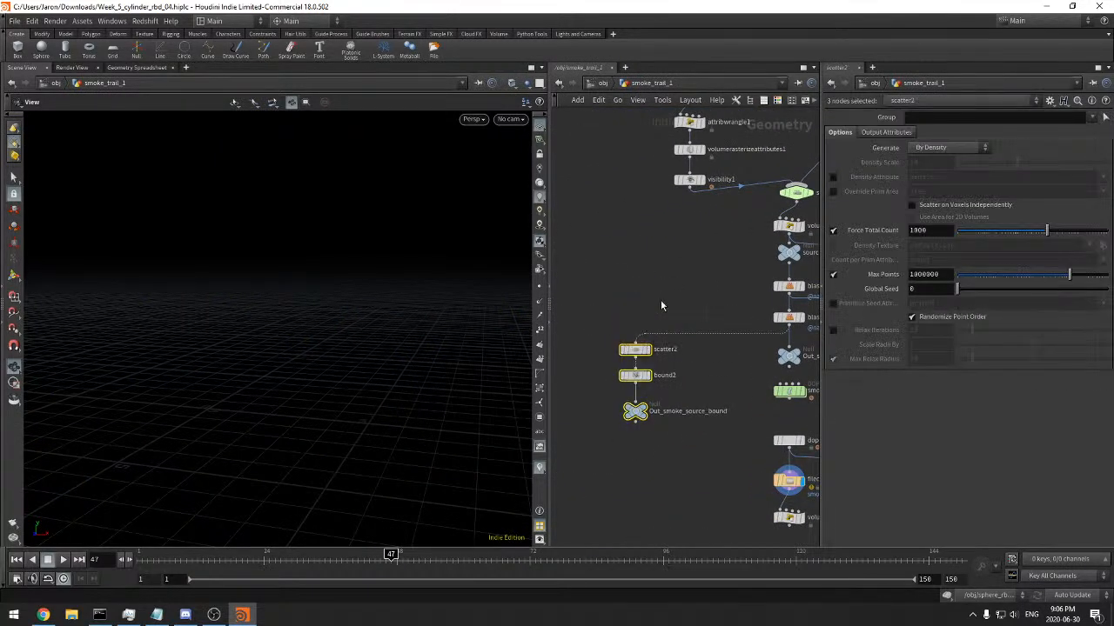
Move the node chain starting at switch1 further down to leave room below visibility1
scroll(604, 366, "down", 3)
left_click_drag(649, 294, 733, 426)
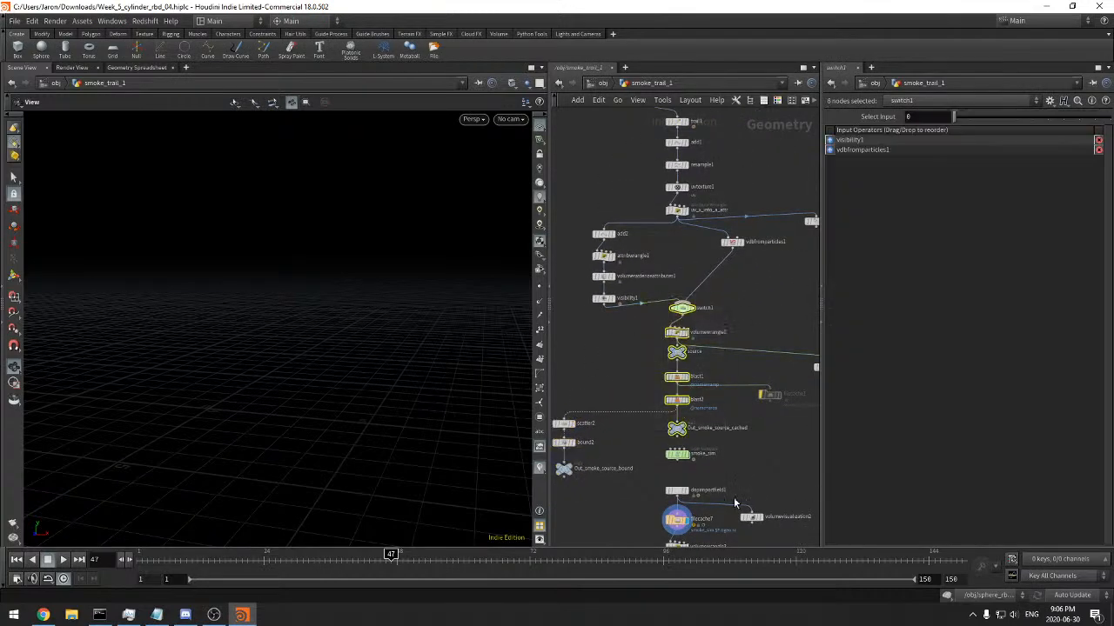
middle_click_drag(735, 507, 684, 395)
scroll(670, 447, "down", 2)
left_click_drag(710, 472, 634, 315)
Display the visibility1 node's output and frame the smoke source volume in the viewport
scroll(626, 259, "up", 4)
middle_click_drag(661, 236, 728, 256)
left_click(711, 266)
left_click_drag(707, 270, 588, 268)
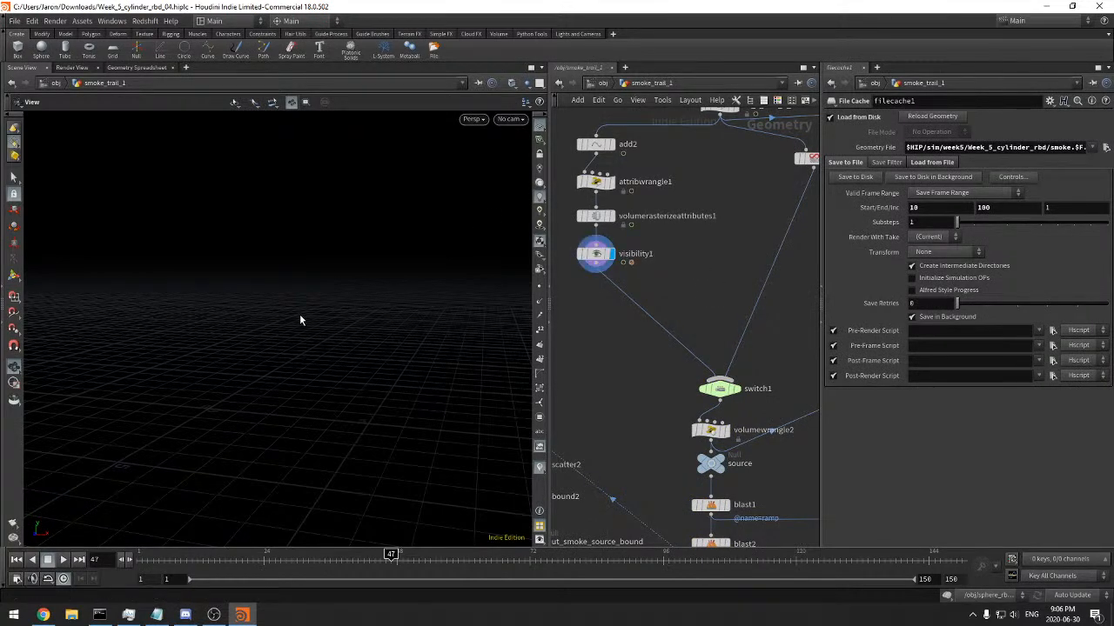
left_click_drag(408, 289, 487, 284)
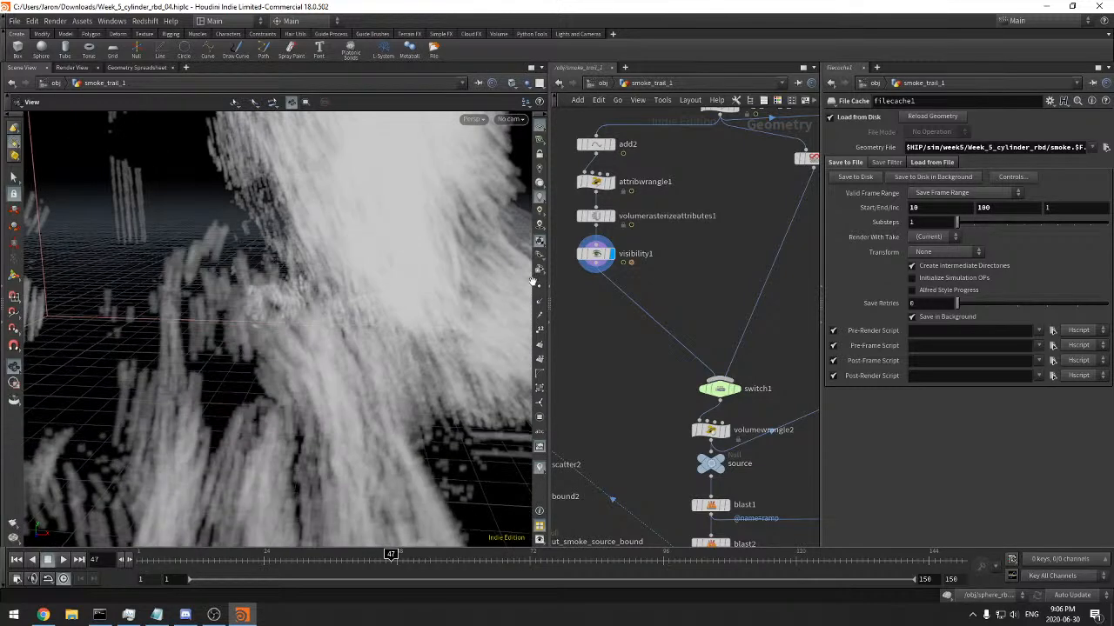
middle_click_drag(599, 263, 665, 260)
left_click(596, 253)
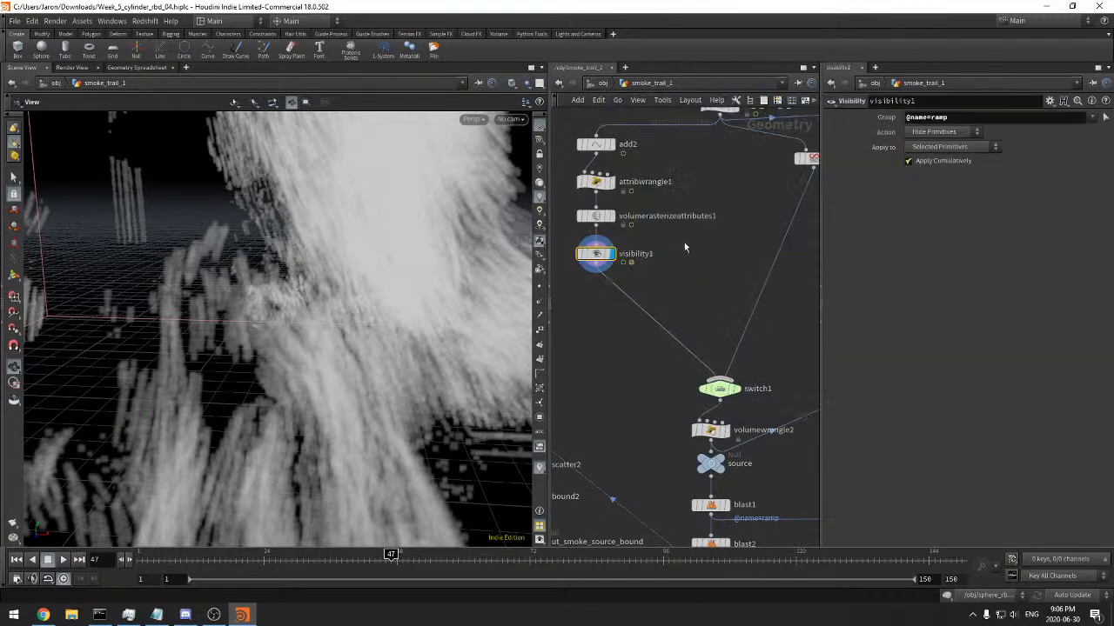
key("f")
mouse_move(258, 310)
left_mouse_down()
mouse_move(301, 301)
mouse_move(296, 292)
mouse_move(241, 306)
left_mouse_up()
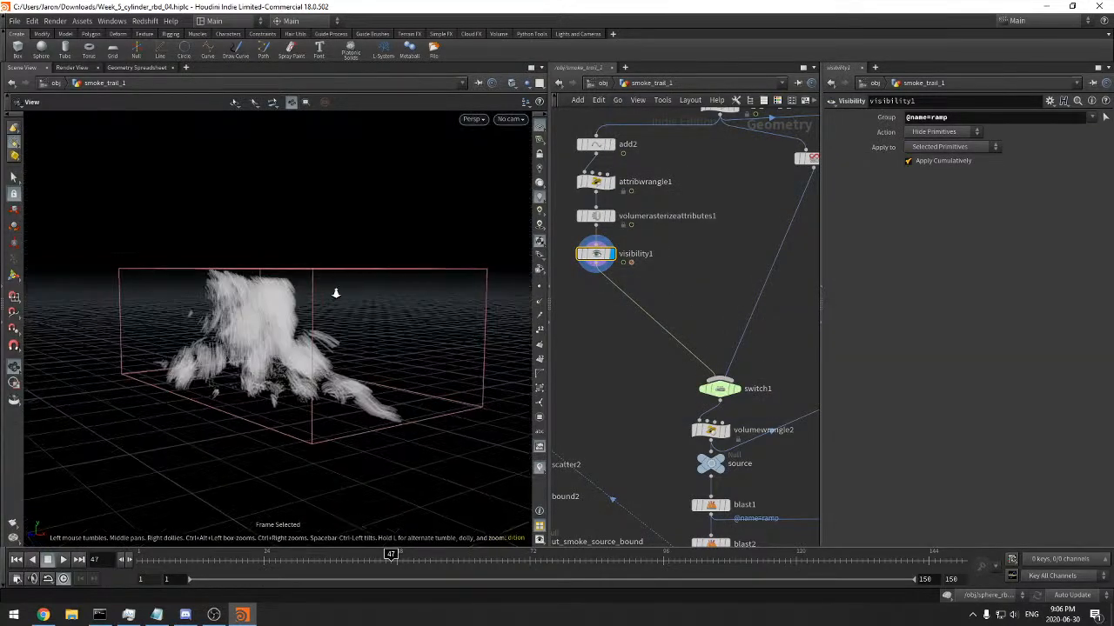
scroll(338, 292, "up", 3)
Display the volumewrangle2 node's output and review its VEX expression
middle_click_drag(733, 379, 712, 361)
left_click_drag(711, 361, 703, 336)
left_click(700, 417)
mouse_move(694, 405)
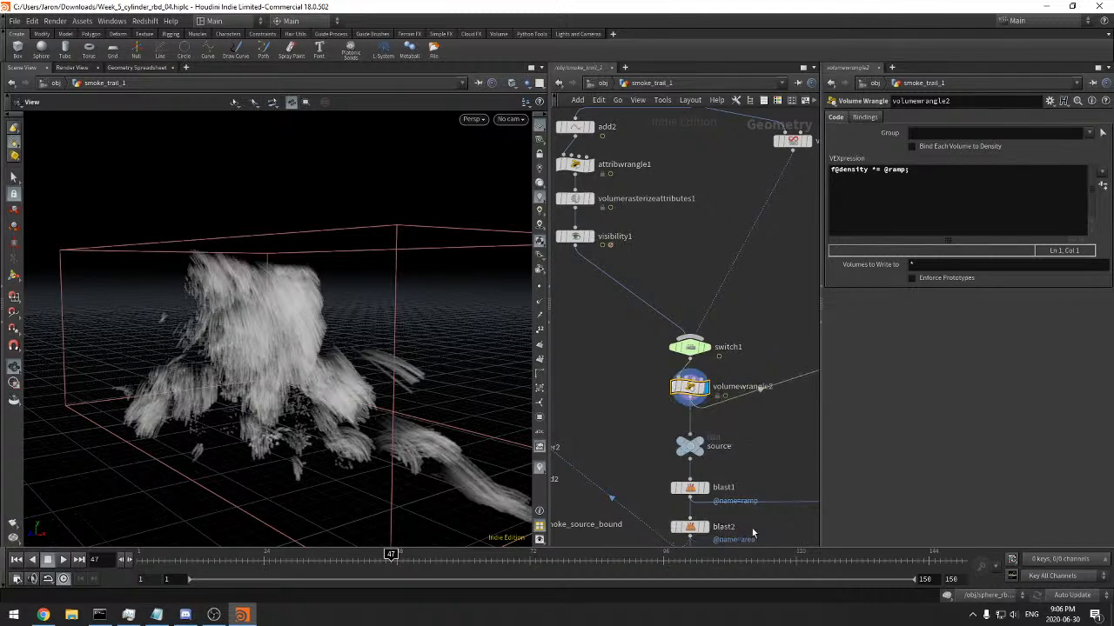
middle_click_drag(746, 524, 711, 406)
left_click(652, 406)
Review the voxel and attribute settings of the vdbfromparticles1 node
middle_click_drag(598, 310, 578, 461)
scroll(663, 415, "down", 2)
left_click(710, 238)
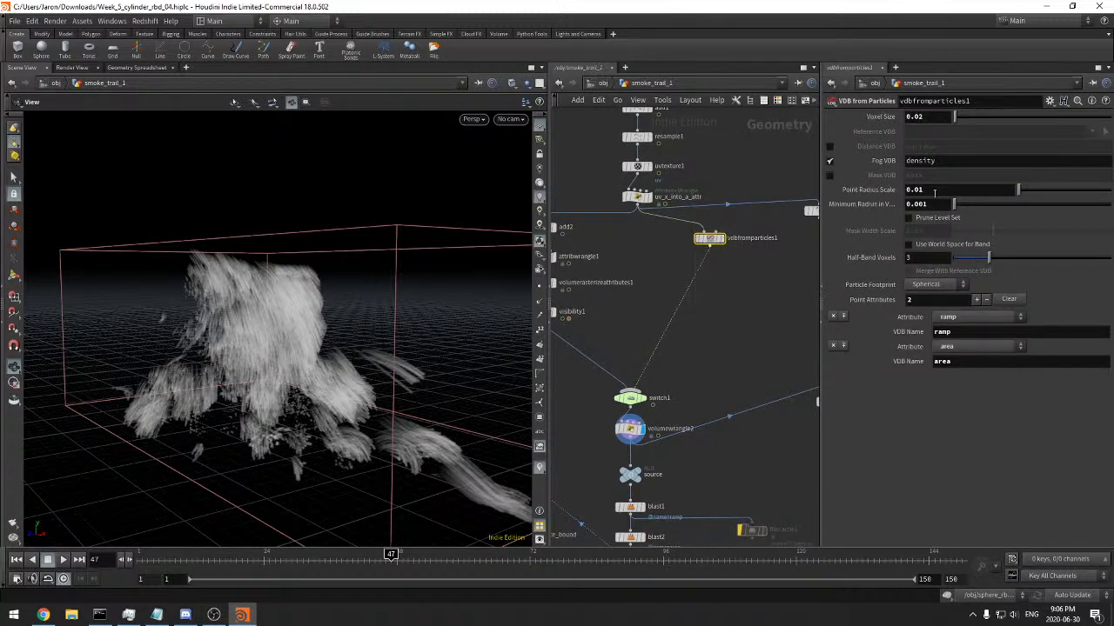
Move the scatter2, bound2 and Out_smoke_source_bound branch down beside the Out_smoke_source_cached null and select scatter2
middle_click_drag(737, 344, 673, 335)
left_click_drag(755, 319, 708, 412)
middle_click_drag(671, 370, 783, 326)
middle_click_drag(718, 317, 743, 280)
scroll(721, 347, "up", 1)
middle_click_drag(731, 336, 781, 331)
middle_click_drag(627, 375, 720, 349)
left_click_drag(698, 405, 624, 425)
left_click(702, 441)
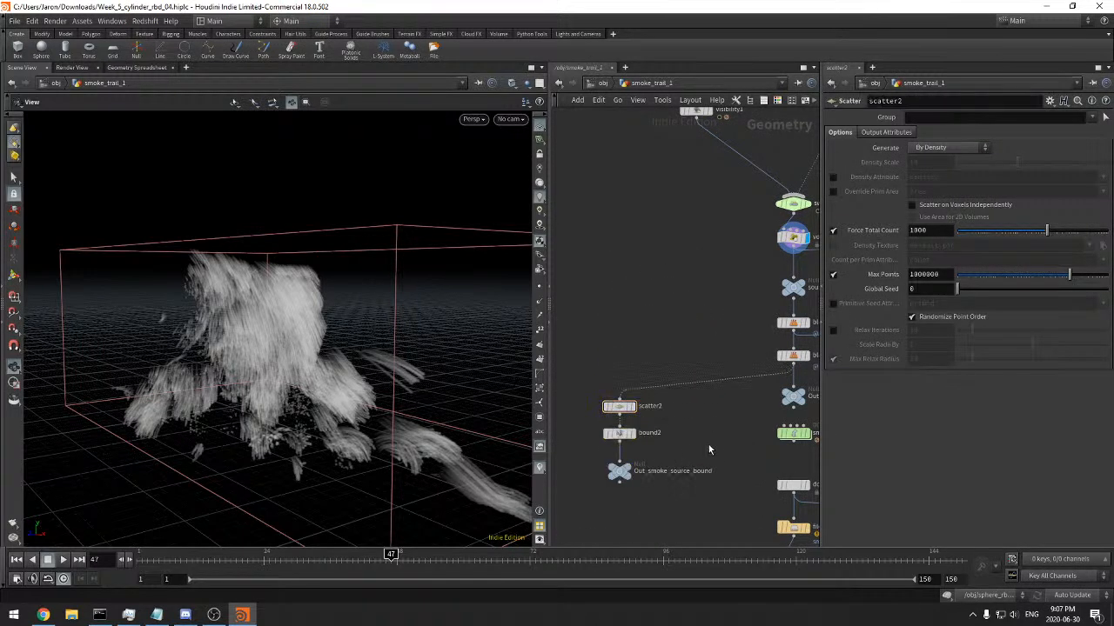
Wire bound2 directly to Out_smoke_source_cached so that it bypasses scatter2
scroll(708, 442, "up", 1)
middle_click_drag(708, 441, 596, 396)
scroll(627, 388, "down", 3)
middle_click_drag(701, 400, 766, 353)
middle_click_drag(659, 377, 687, 382)
scroll(665, 370, "up", 2)
left_click(586, 342)
left_click(746, 325)
Display the Out_smoke_source_bound bounding box and move scatter2 up, clear of bound2
left_click(594, 381)
left_click_drag(619, 420, 563, 369)
left_click_drag(397, 373, 385, 418)
left_click_drag(623, 425, 578, 291)
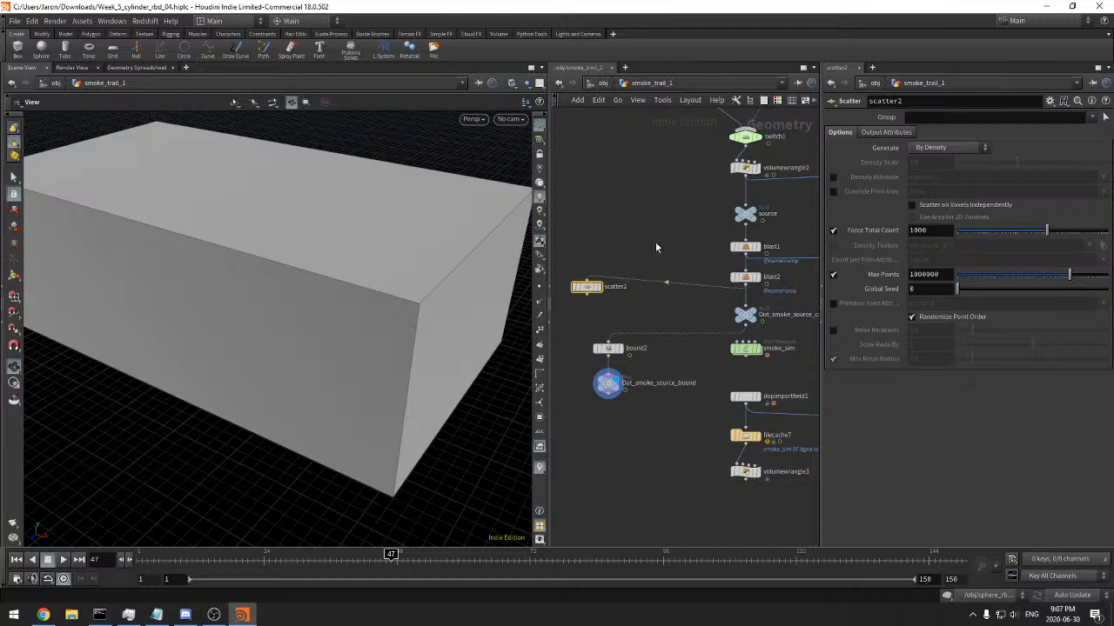
left_click(1091, 118)
left_click(1086, 129)
left_click(600, 288)
left_click_drag(470, 288, 396, 279)
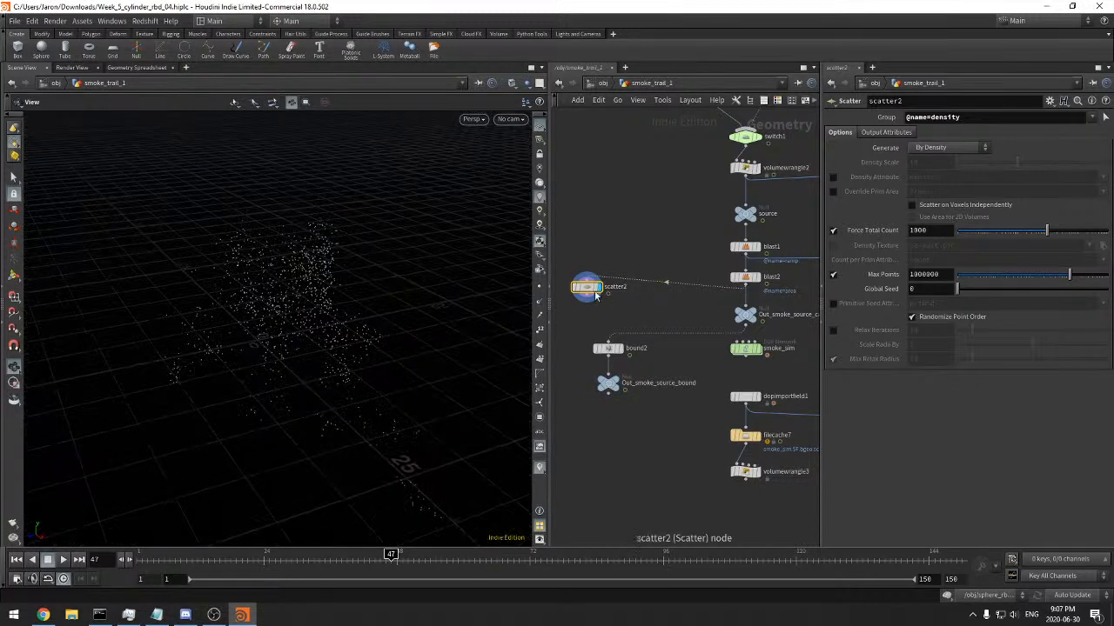
middle_click(583, 293)
Try enabling the density attribute on scatter2 and inspect the node's output attribute settings
left_click(832, 177)
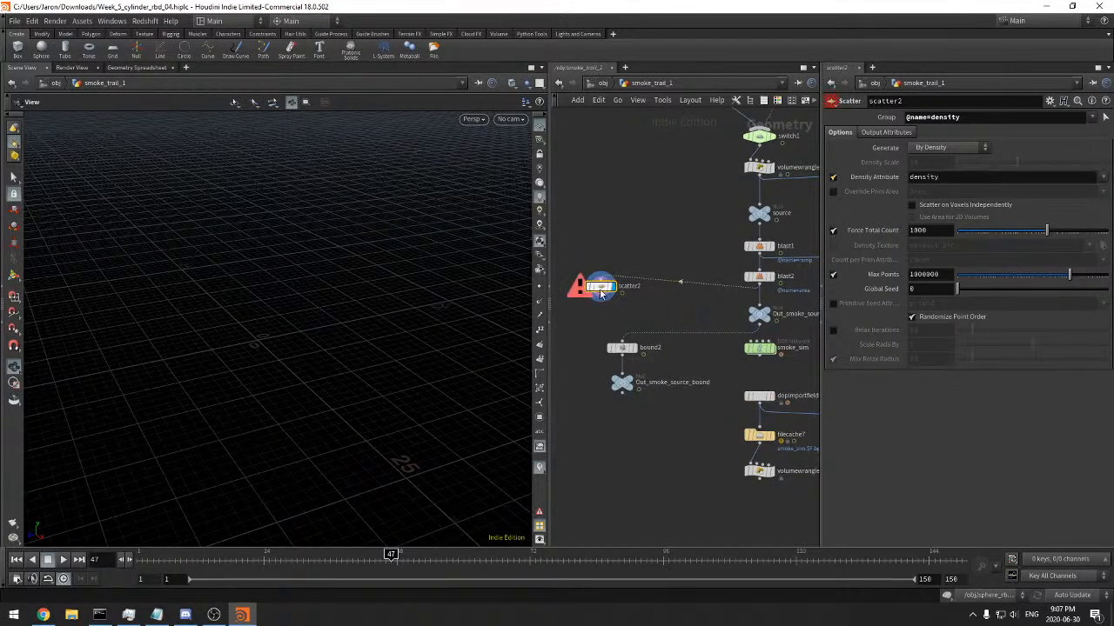
middle_click(600, 292)
left_click(835, 179)
left_click(872, 134)
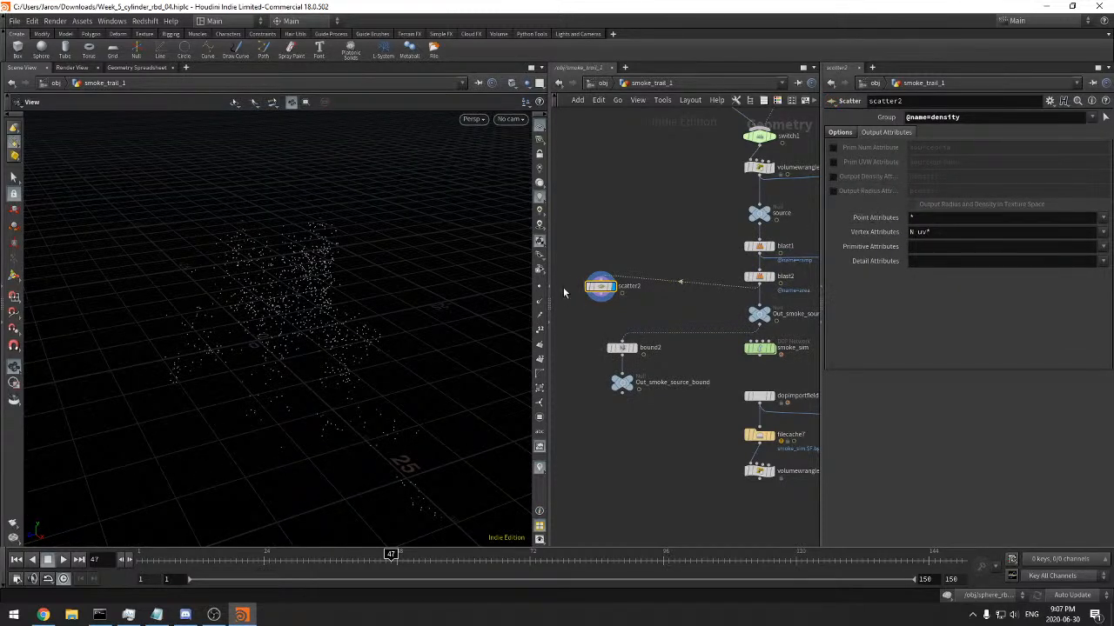
middle_click(600, 287)
Move bound2 and its output null down, place scatter2 above them and check blast2's node information
left_click_drag(681, 475, 621, 437)
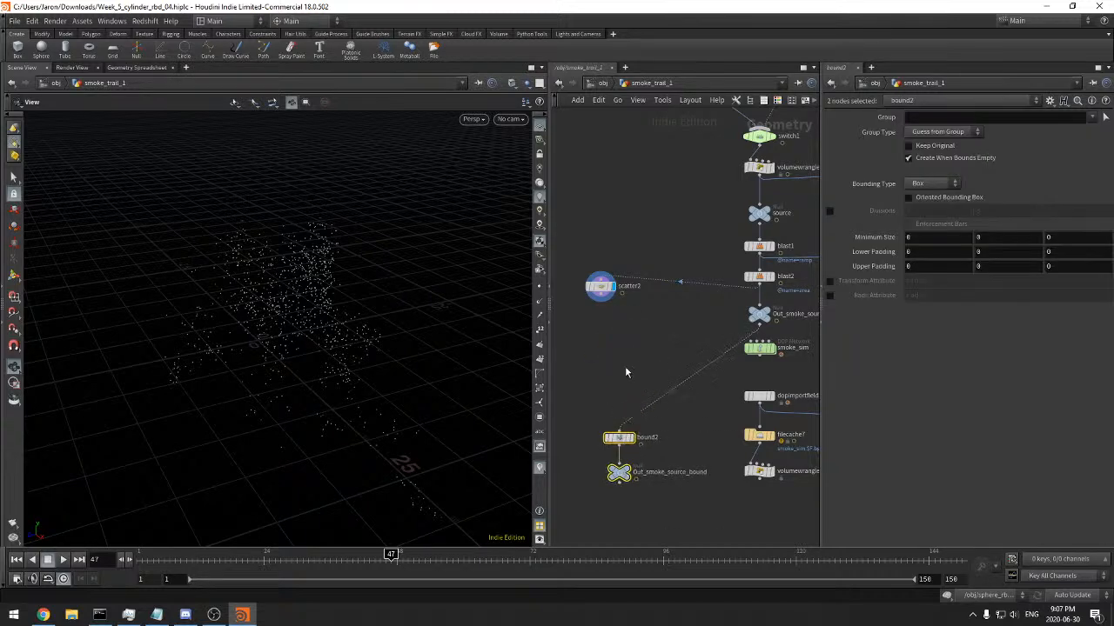
left_click(623, 384)
left_click_drag(601, 288, 619, 331)
middle_click(756, 281)
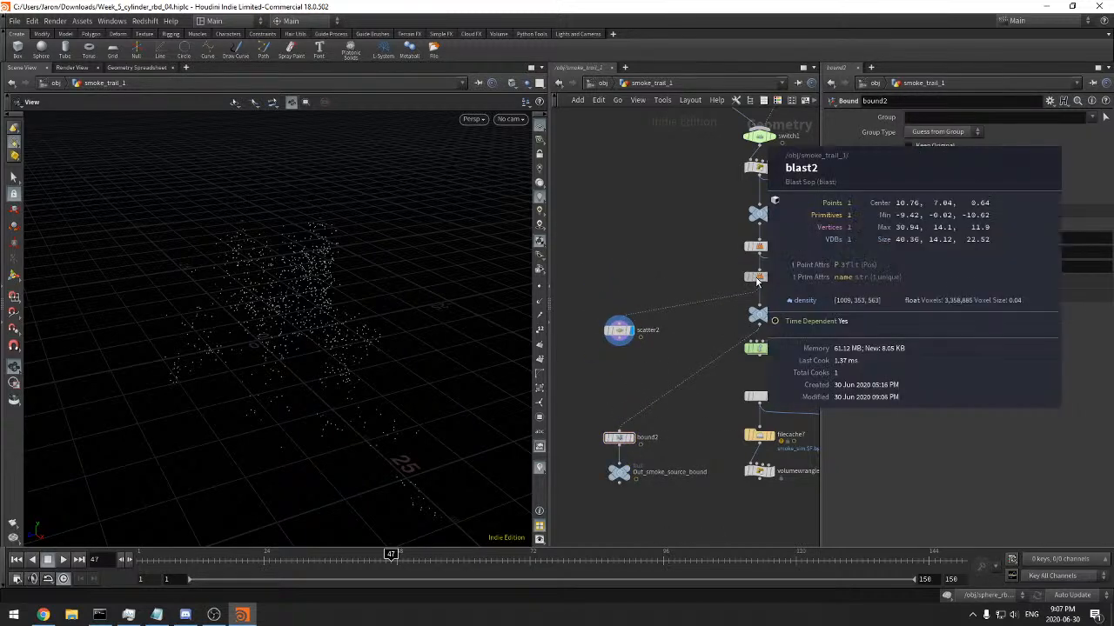
Add a Point VOP node below scatter2 and connect scatter2's output to it
scroll(699, 274, "up", 2)
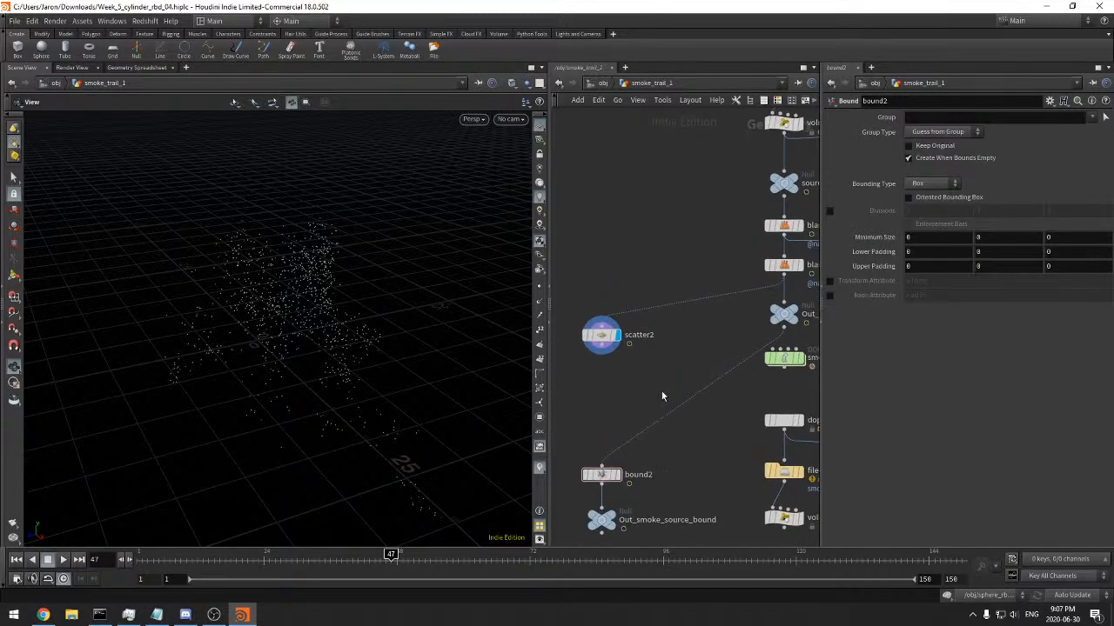
key("Tab")
mouse_move(638, 371)
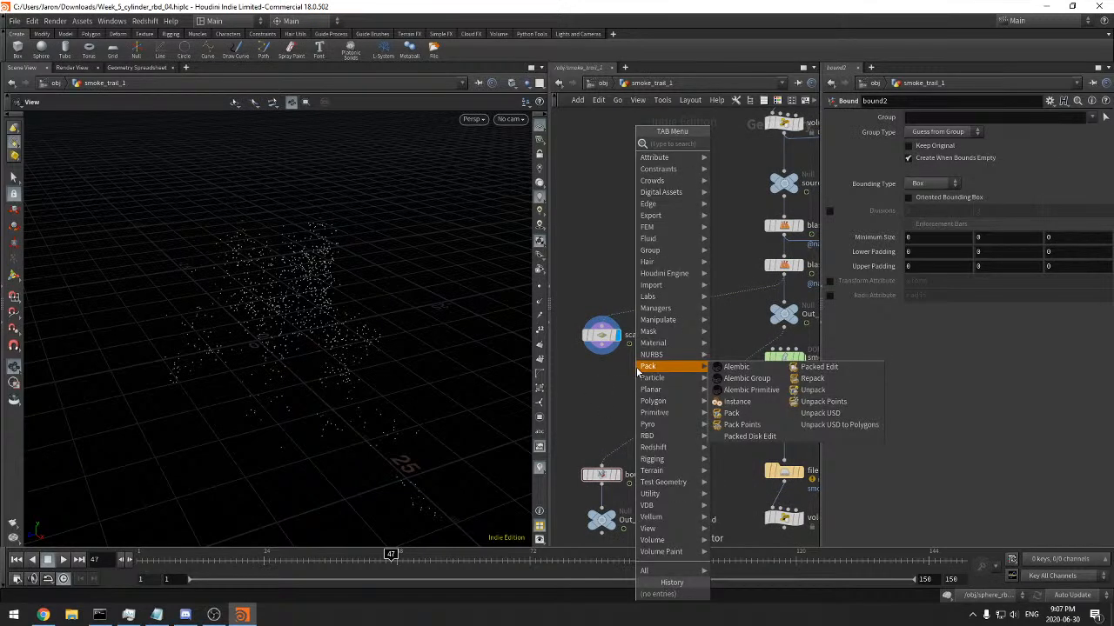
type("point")
key("Return")
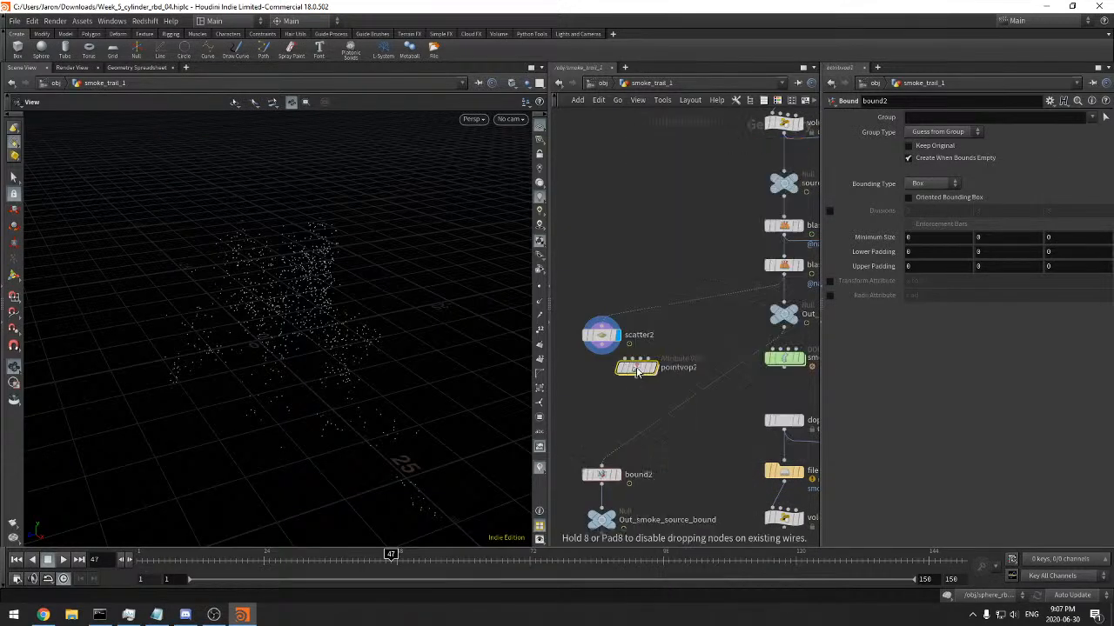
left_click(620, 391)
left_click(603, 346)
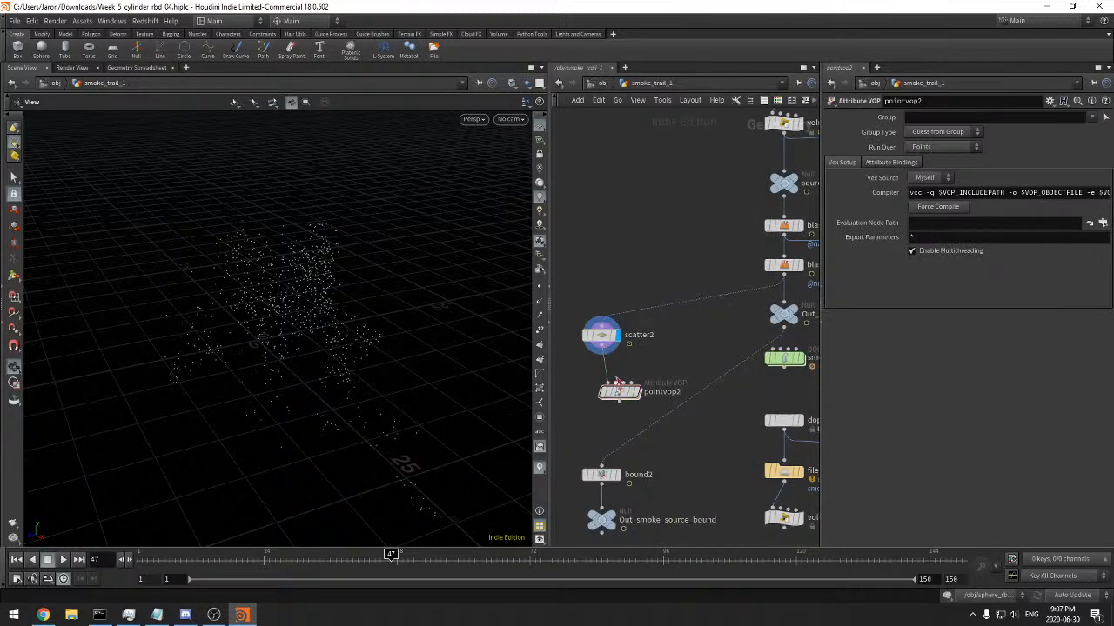
Add a Volume Sample node inside pointvop2 and connect the global point position P to its samplepos input
double_click(619, 392)
key("Tab")
type("volumsam")
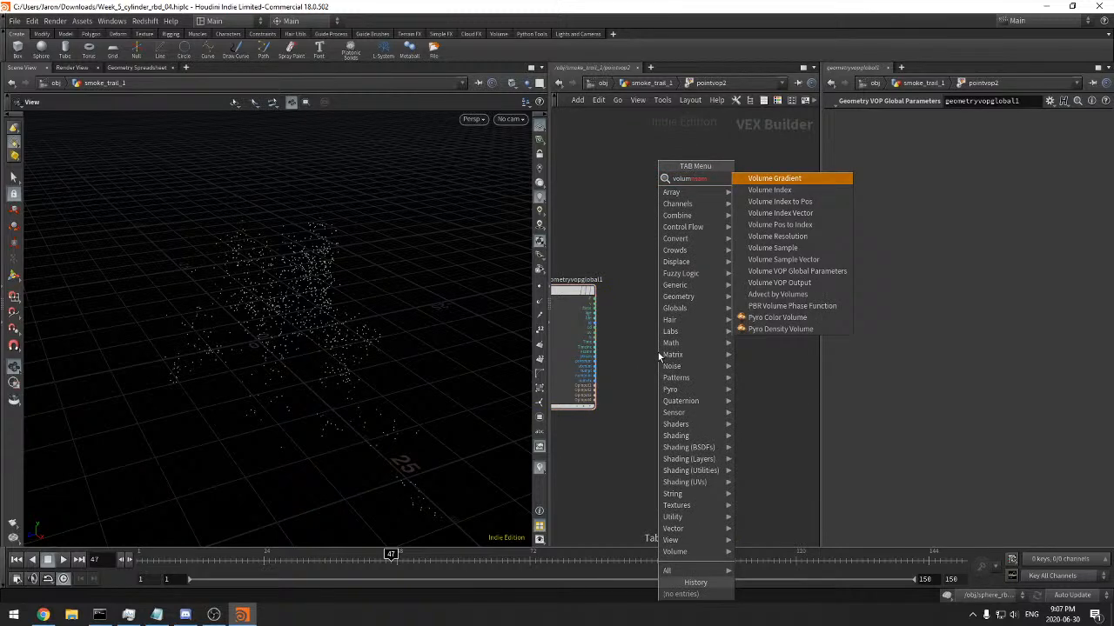
left_click(790, 249)
left_click(700, 315)
scroll(681, 374, "up", 4)
left_click(694, 289)
scroll(687, 317, "down", 2)
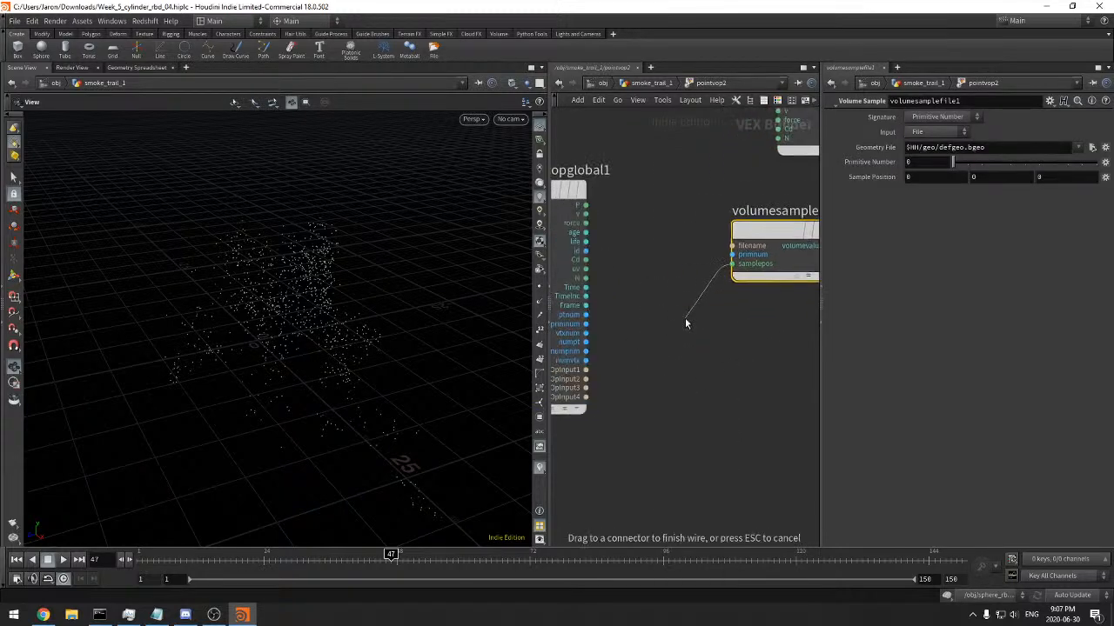
left_click(608, 195)
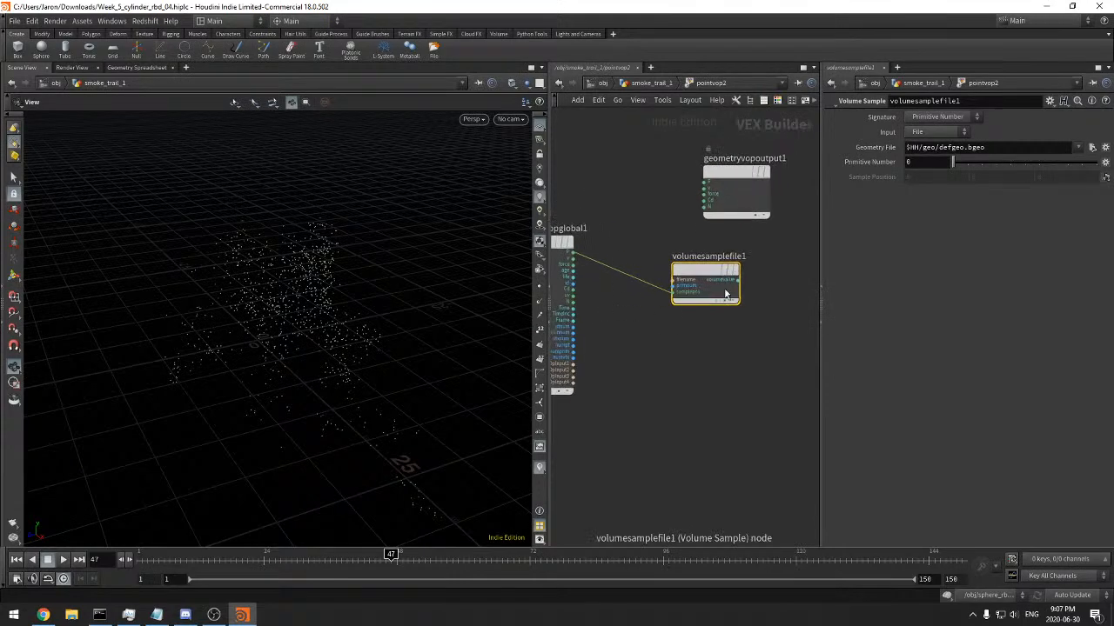
Connect the sampled volume value to the output's Cd, set the Volume Sample input to Second Input and place the output node beside it
left_click(745, 274)
left_click_drag(724, 180, 789, 202)
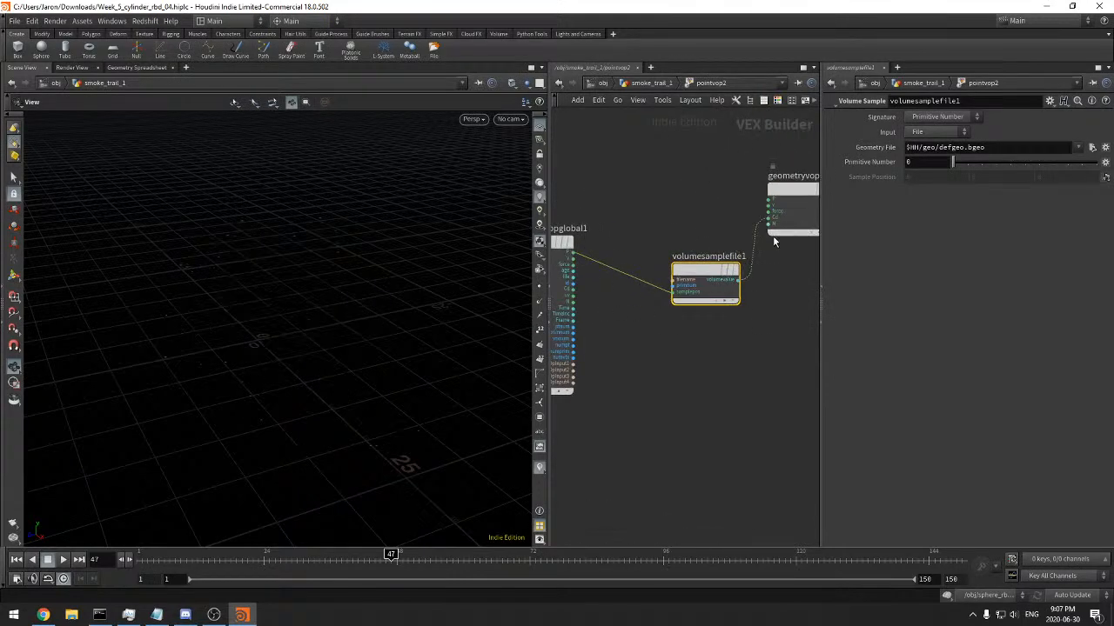
left_click(936, 131)
left_click(931, 178)
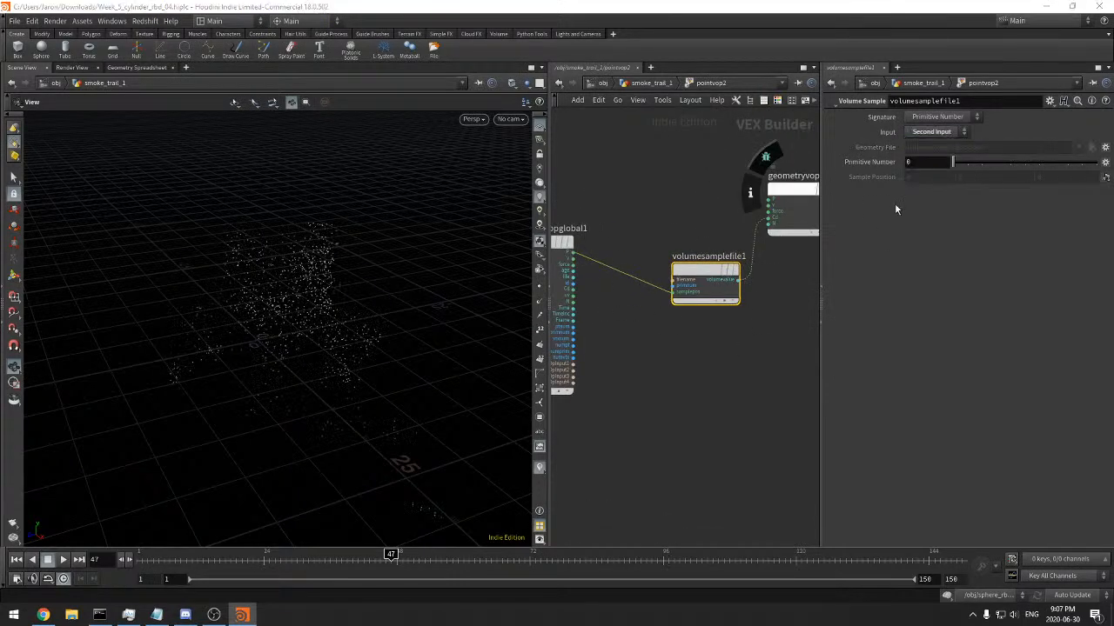
left_click_drag(394, 345, 402, 324)
middle_click_drag(730, 312, 683, 333)
left_click_drag(756, 214, 767, 294)
left_click_drag(322, 296, 317, 313)
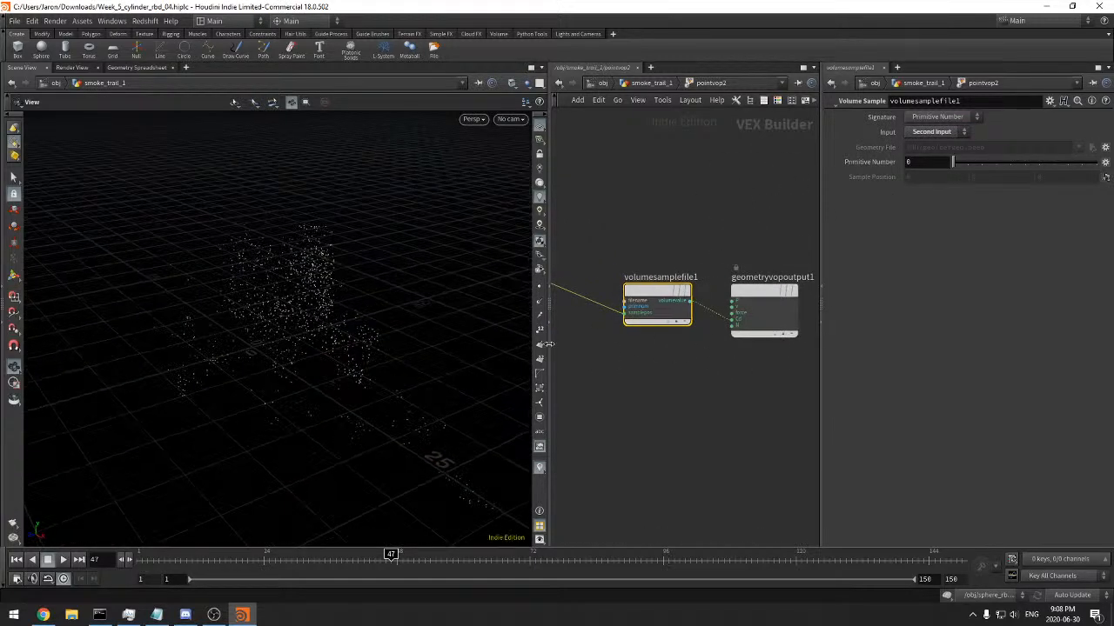
Set the Volume Sample signature to Primitive Name and the primitive name to density
mouse_move(953, 163)
left_mouse_down()
mouse_move(963, 163)
mouse_move(953, 162)
left_mouse_up()
left_click(938, 117)
left_click(937, 132)
left_click(930, 163)
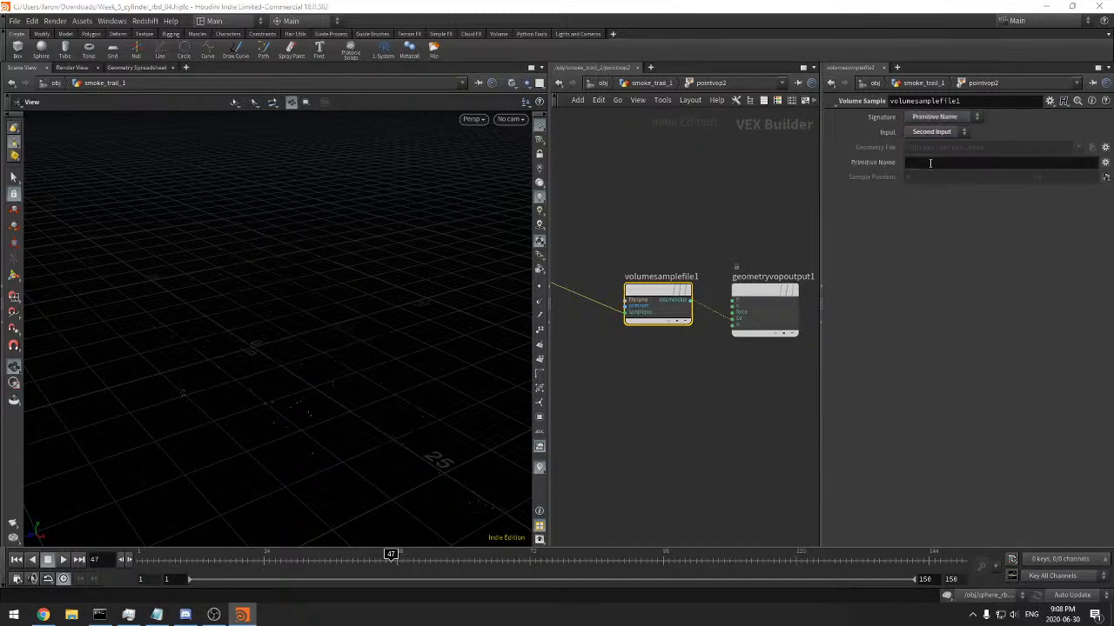
type("density")
key("Return")
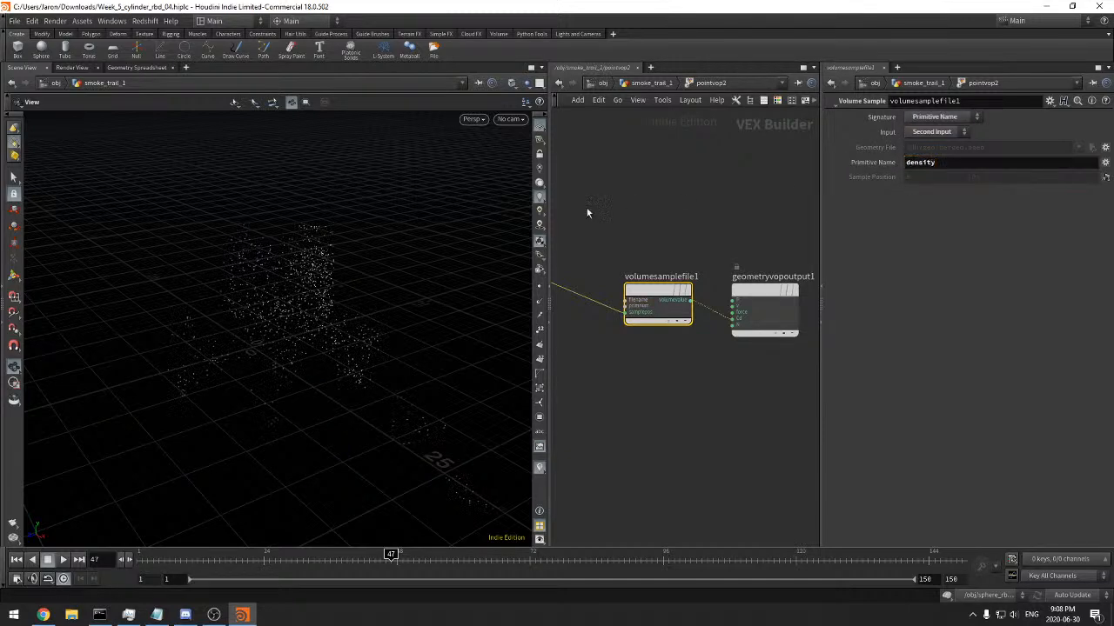
Return to the smoke_trail_1 network and inspect pointvop2's points in the Geometry Spreadsheet sorted by Cd[b]
left_click(634, 83)
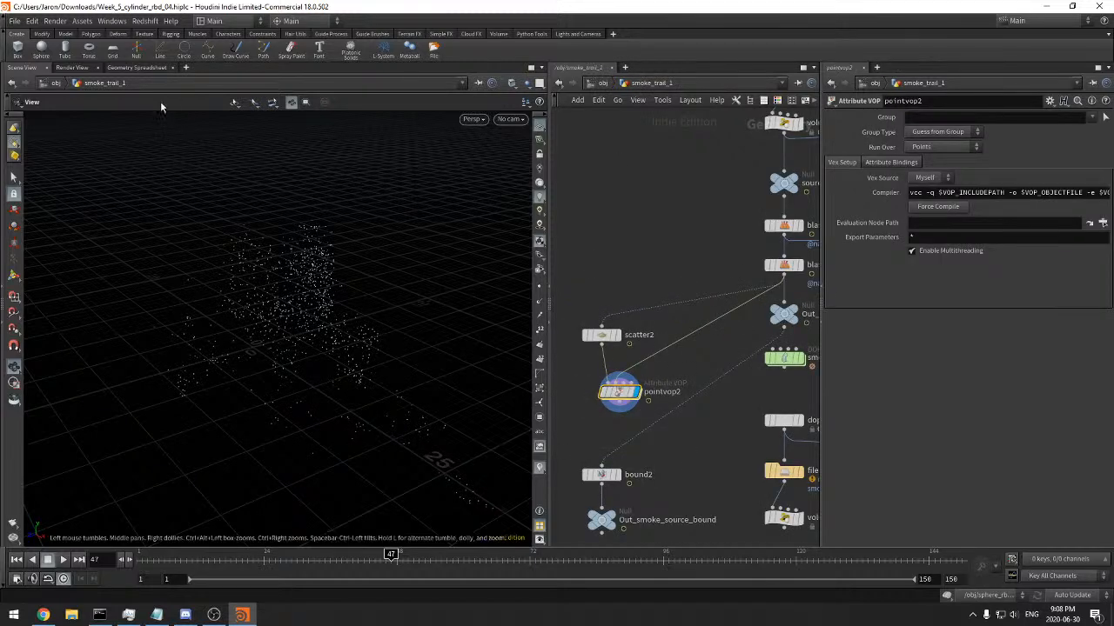
left_click(152, 69)
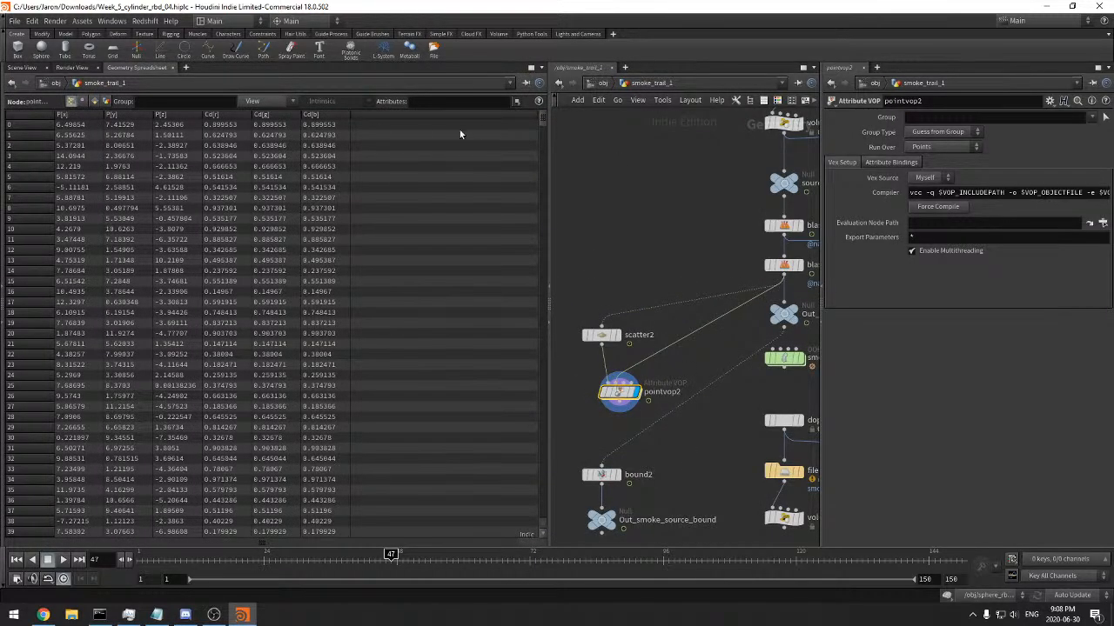
left_click(332, 115)
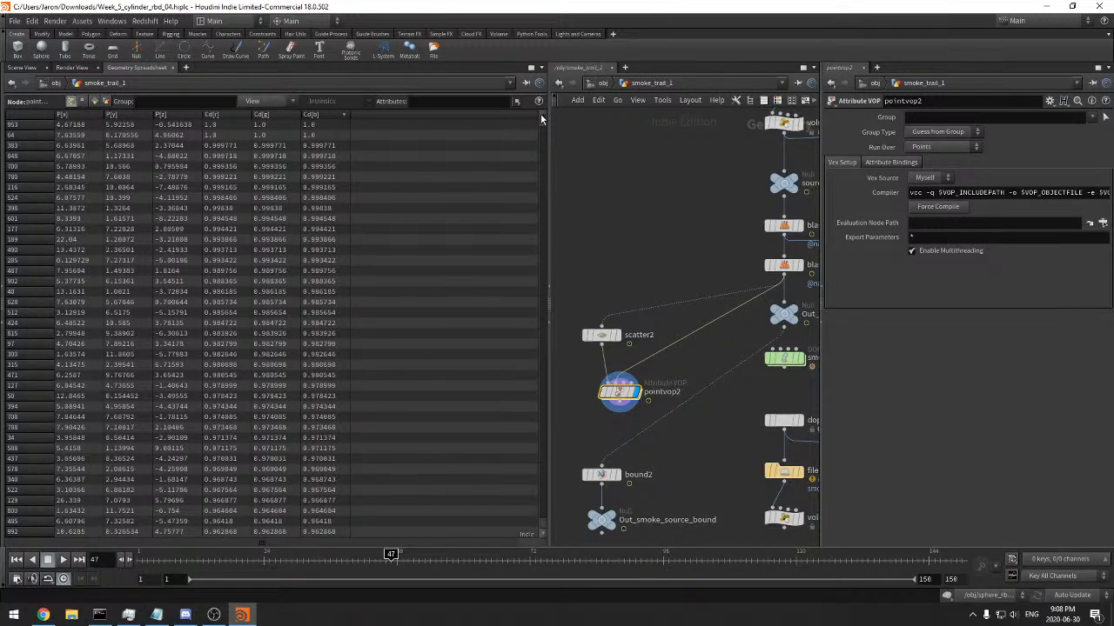
left_click(24, 69)
Display Out_smoke_source_cached, enlarge the network view and move smoke_sim and the nodes below it down to free up space
middle_click_drag(723, 416, 649, 394)
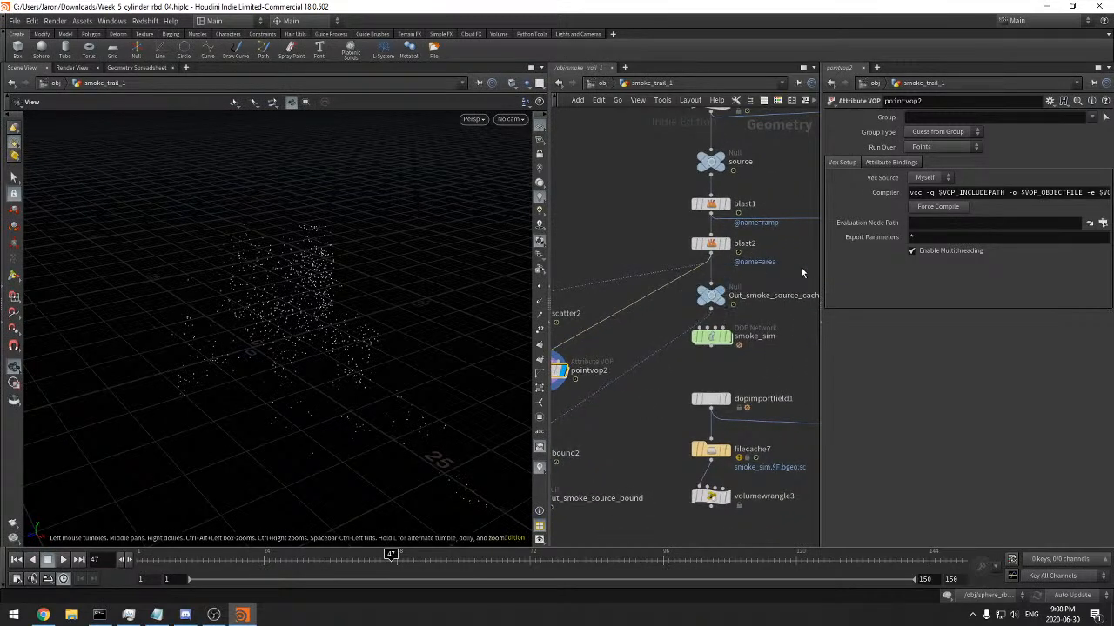
mouse_move(790, 285)
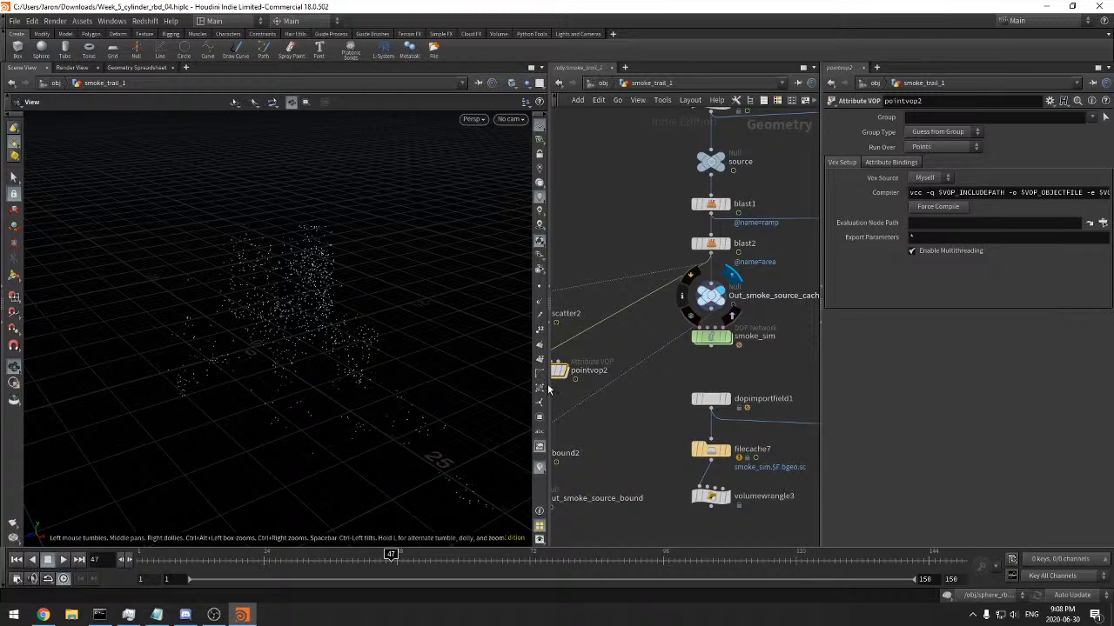
scroll(786, 280, "down", 4)
left_click_drag(548, 390, 432, 403)
scroll(571, 403, "down", 2)
middle_click_drag(592, 427, 562, 421)
mouse_move(708, 456)
left_mouse_down()
mouse_move(513, 357)
mouse_move(514, 311)
mouse_move(555, 350)
mouse_move(608, 369)
left_mouse_up()
scroll(592, 348, "up", 4)
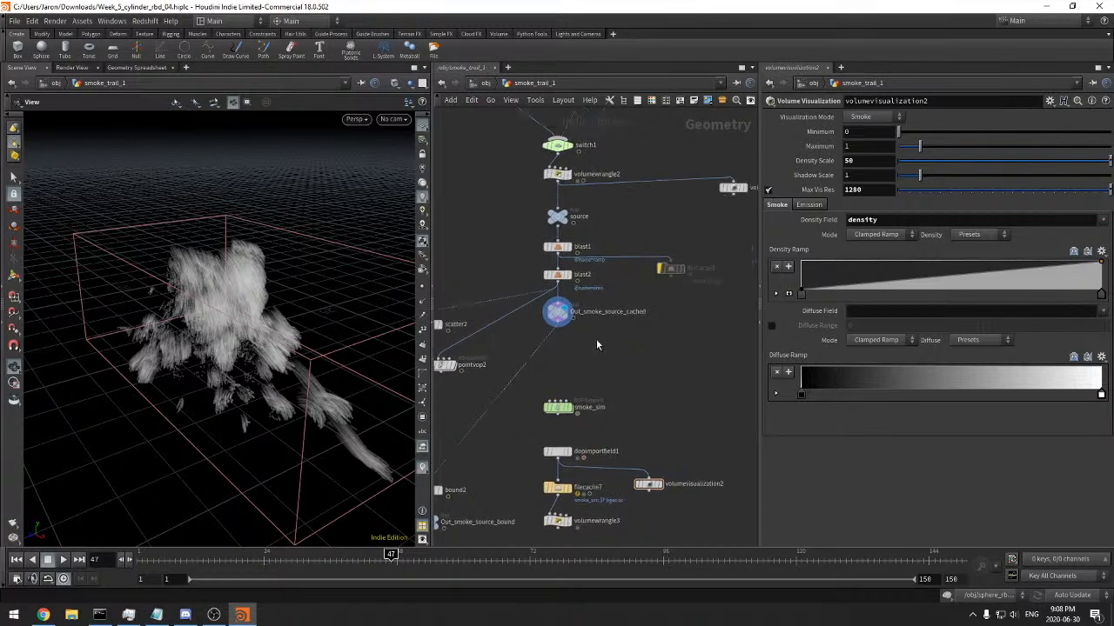
Turn off the bypass on filecache1 and display that node
left_click(669, 268)
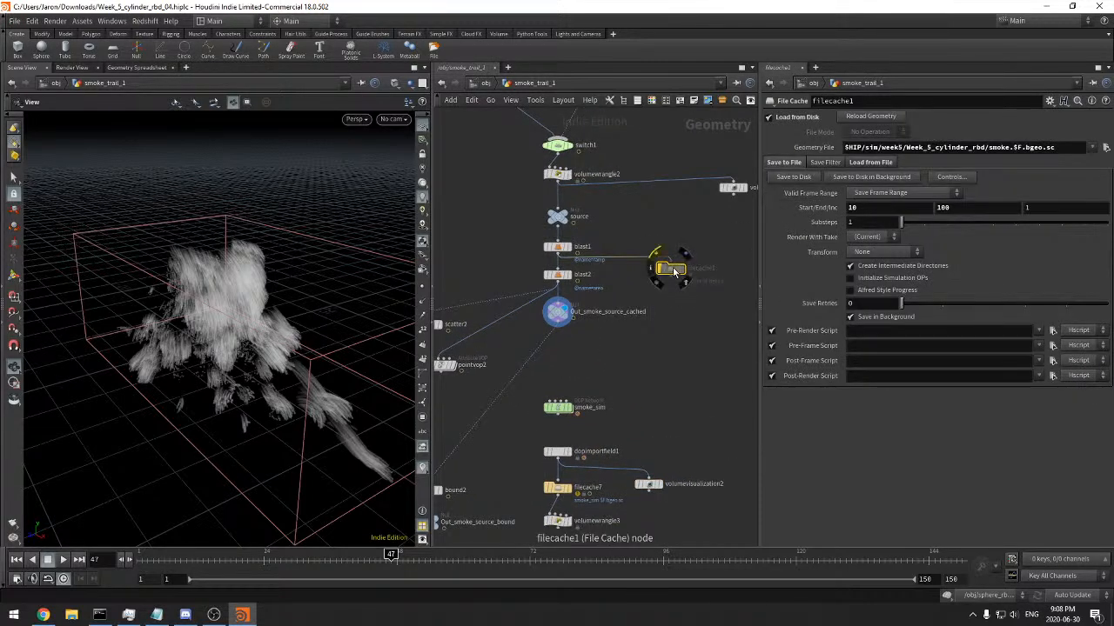
left_click(656, 254)
left_click(685, 275)
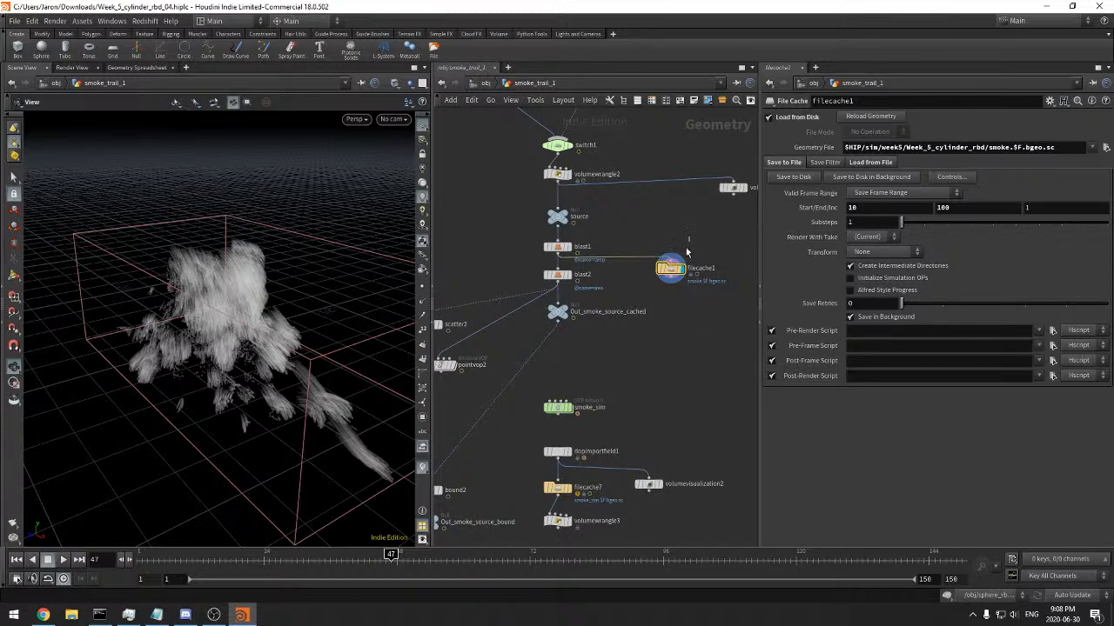
middle_click_drag(636, 238, 674, 342)
middle_click(540, 181)
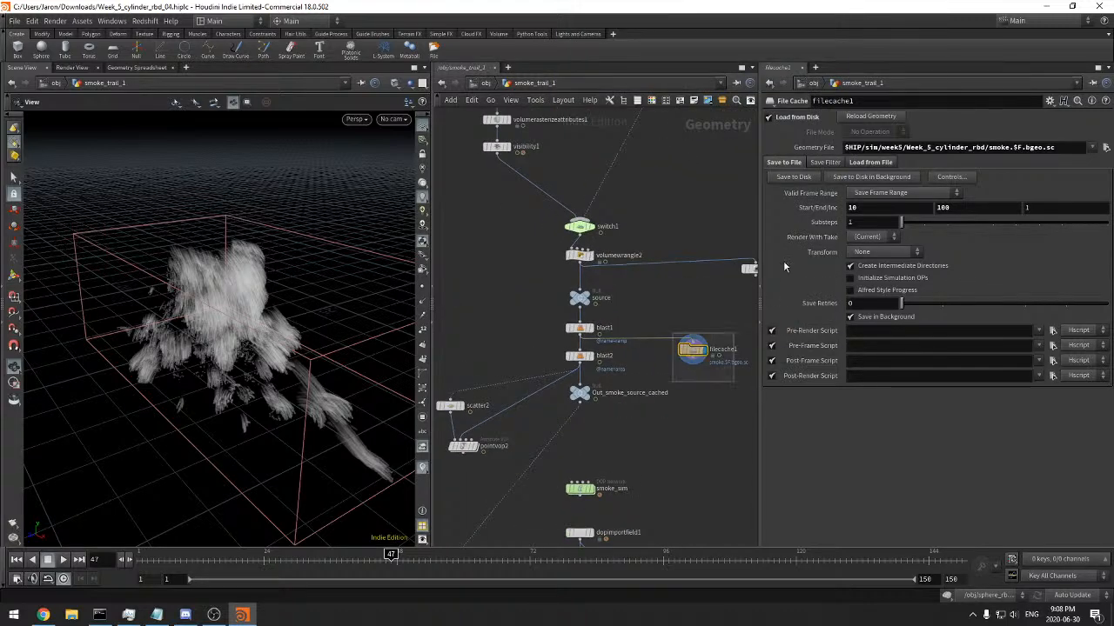
Insert filecache1 between blast2 and Out_smoke_source_cached and save its frames 10 to 100 to disk
left_click_drag(675, 344, 635, 383)
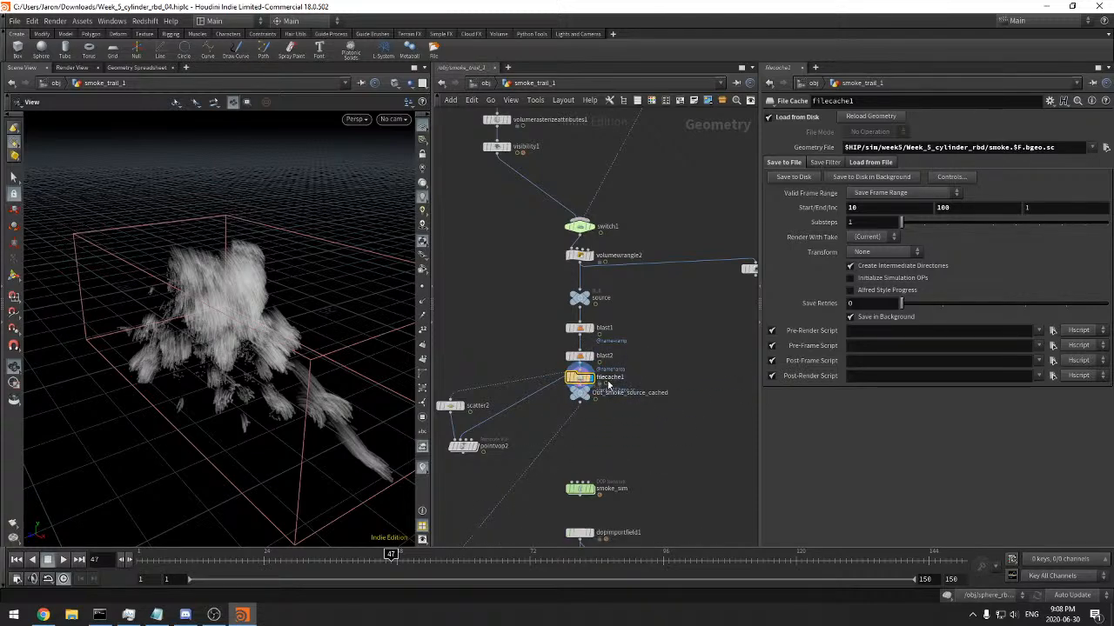
left_click(587, 377)
left_click(659, 368)
mouse_move(585, 380)
left_mouse_down()
mouse_move(609, 379)
mouse_move(579, 406)
mouse_move(579, 435)
mouse_move(602, 401)
mouse_move(579, 399)
left_mouse_up()
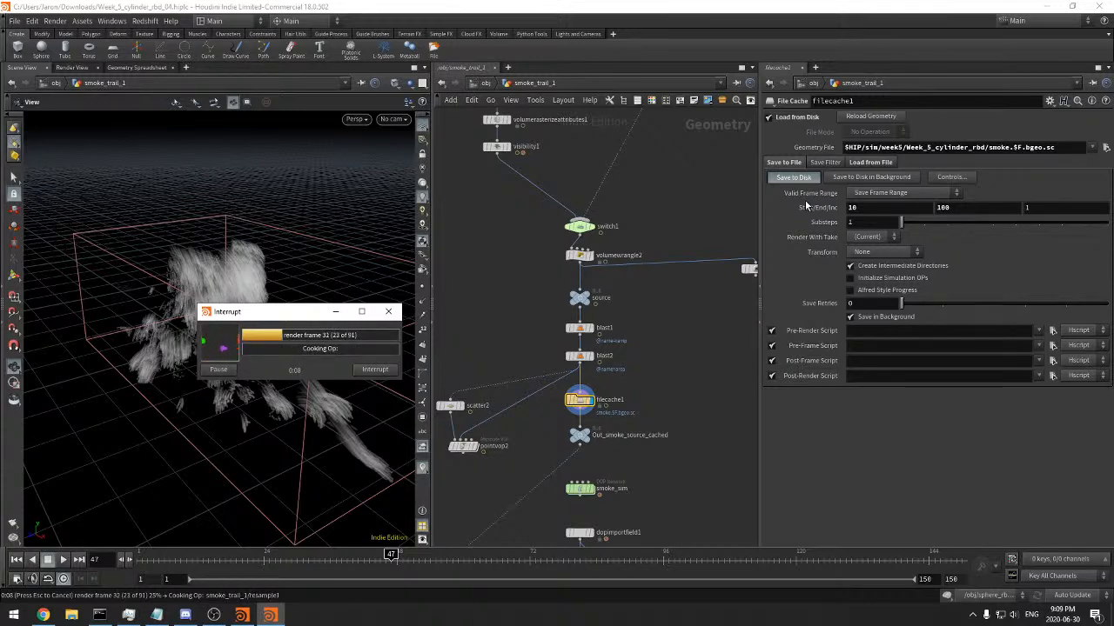
left_click_drag(245, 317, 573, 304)
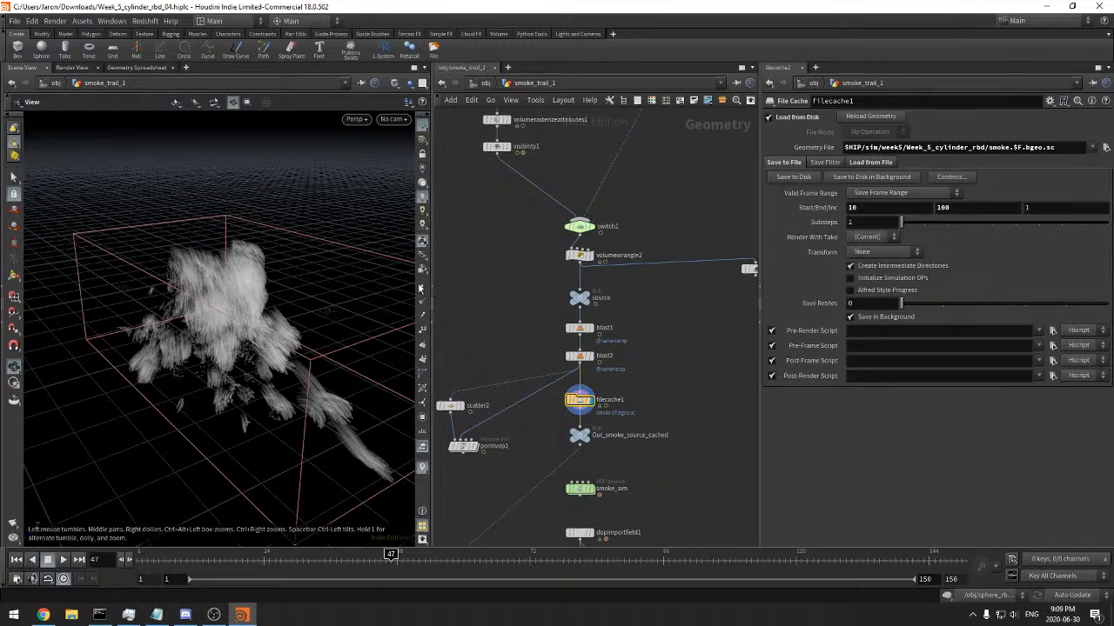
Widen the scene view, set its particle display to Pixels and turn off sprites
left_click_drag(426, 278, 564, 268)
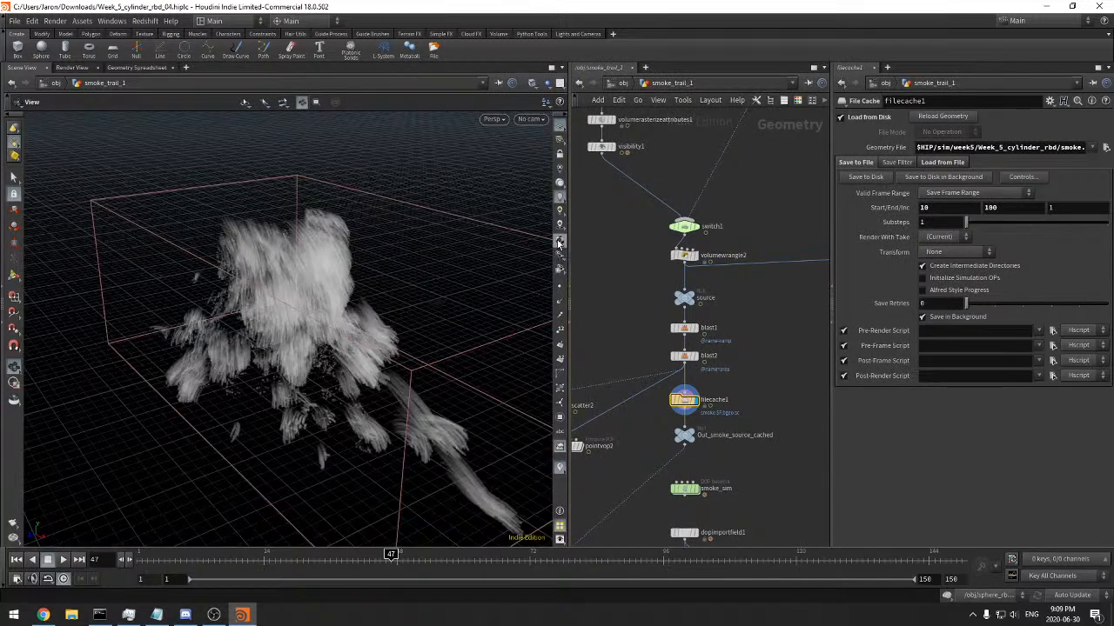
left_click(559, 242)
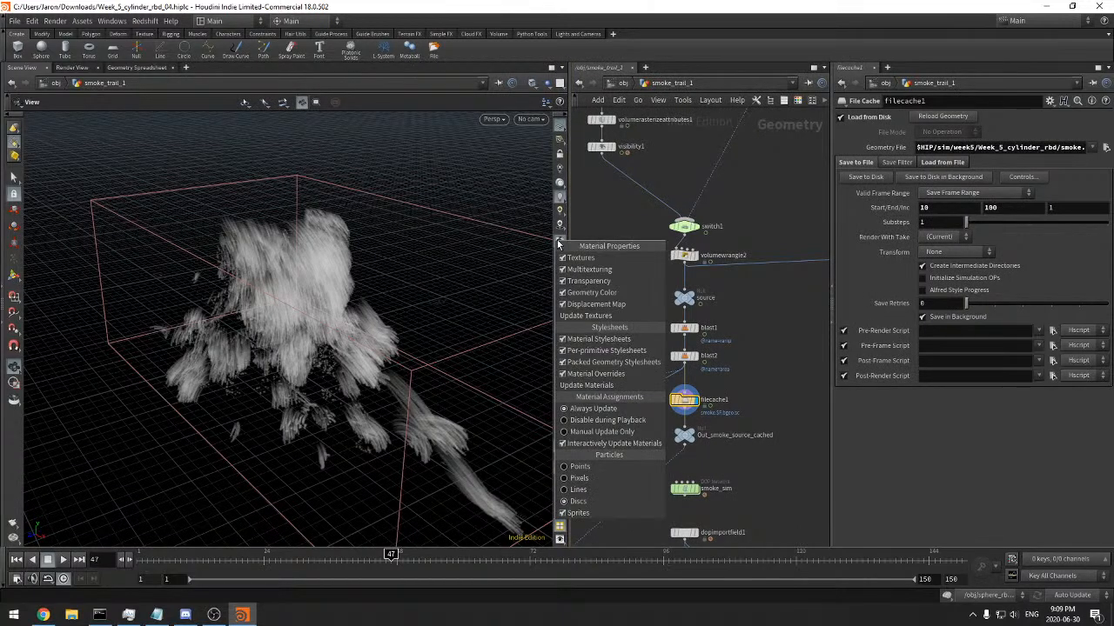
left_click(599, 479)
left_click(560, 242)
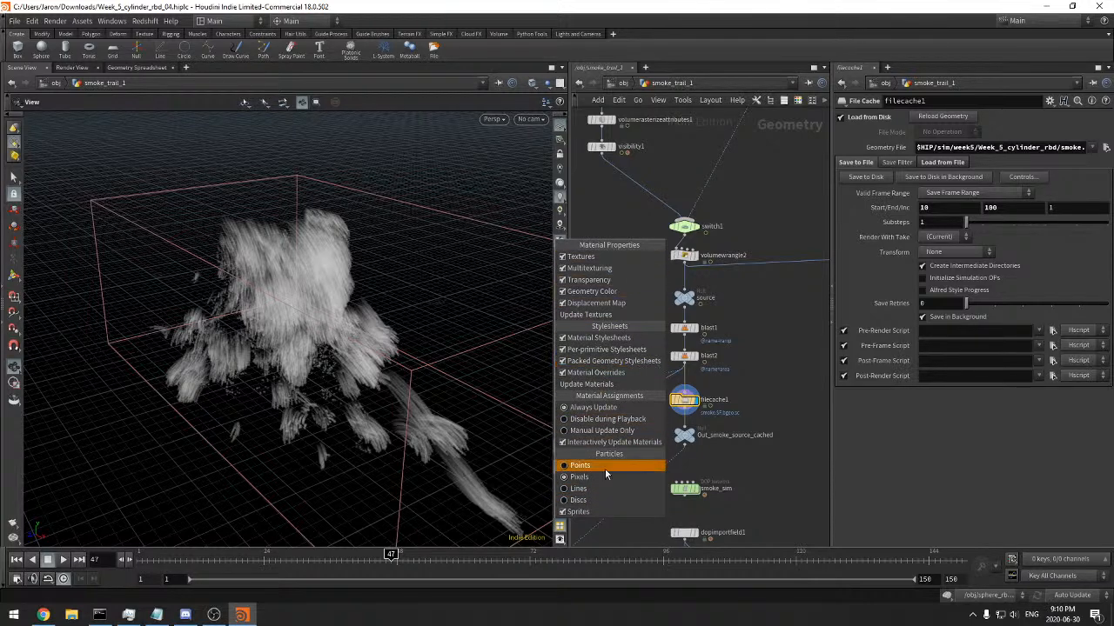
left_click(591, 513)
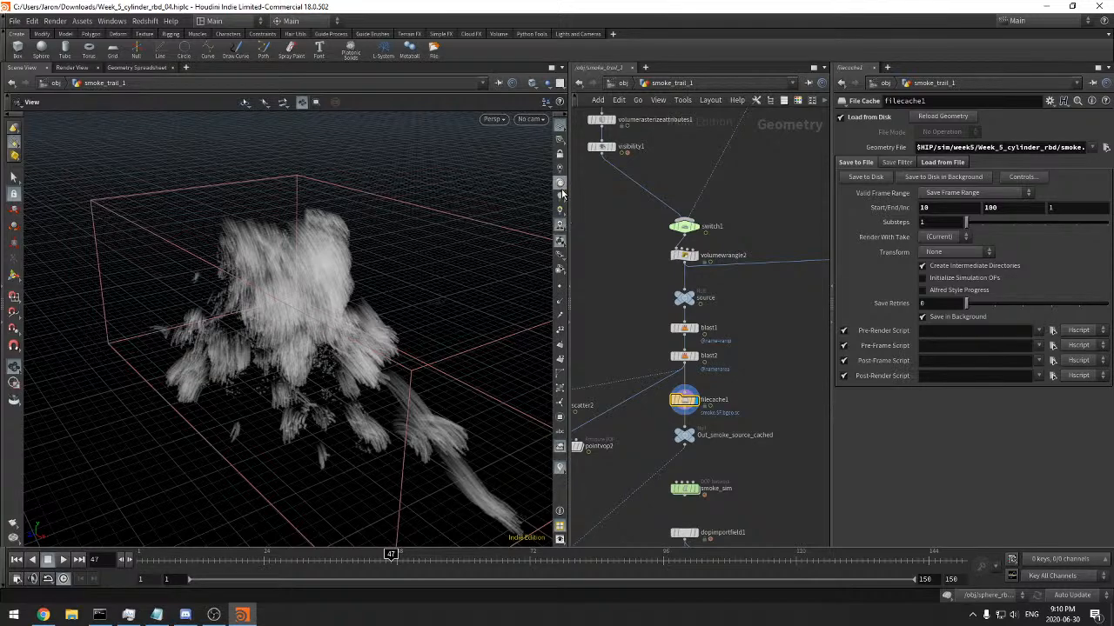
View the cached smoke from several angles and check the viewport's geometry, scene, view and lights display settings
left_click_drag(389, 291, 427, 283)
right_click_drag(390, 298, 432, 307)
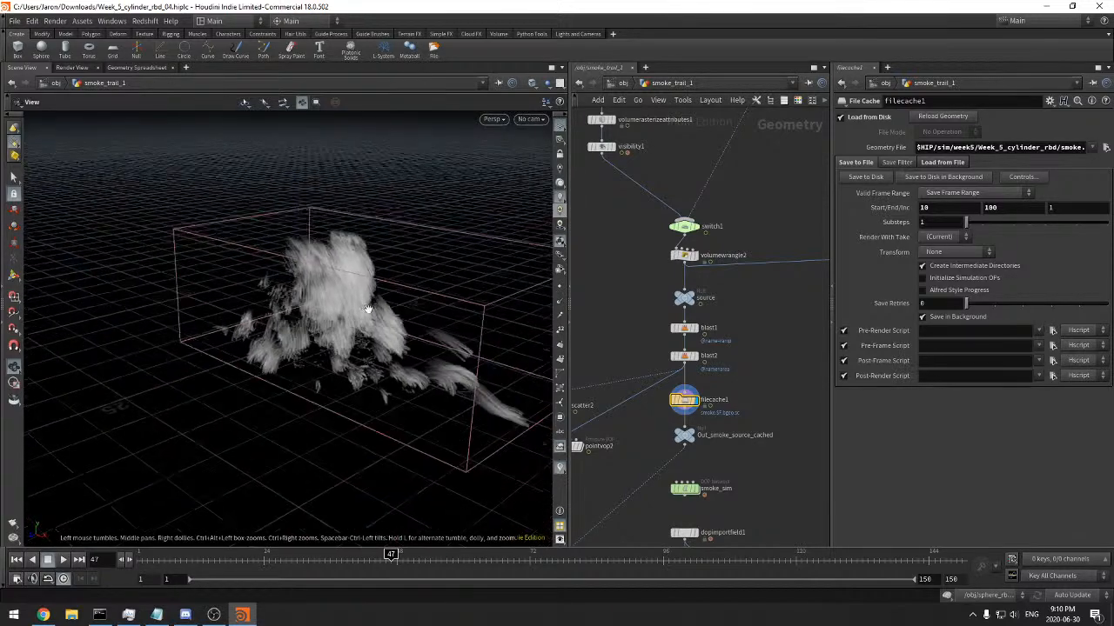
left_click_drag(393, 329, 385, 326)
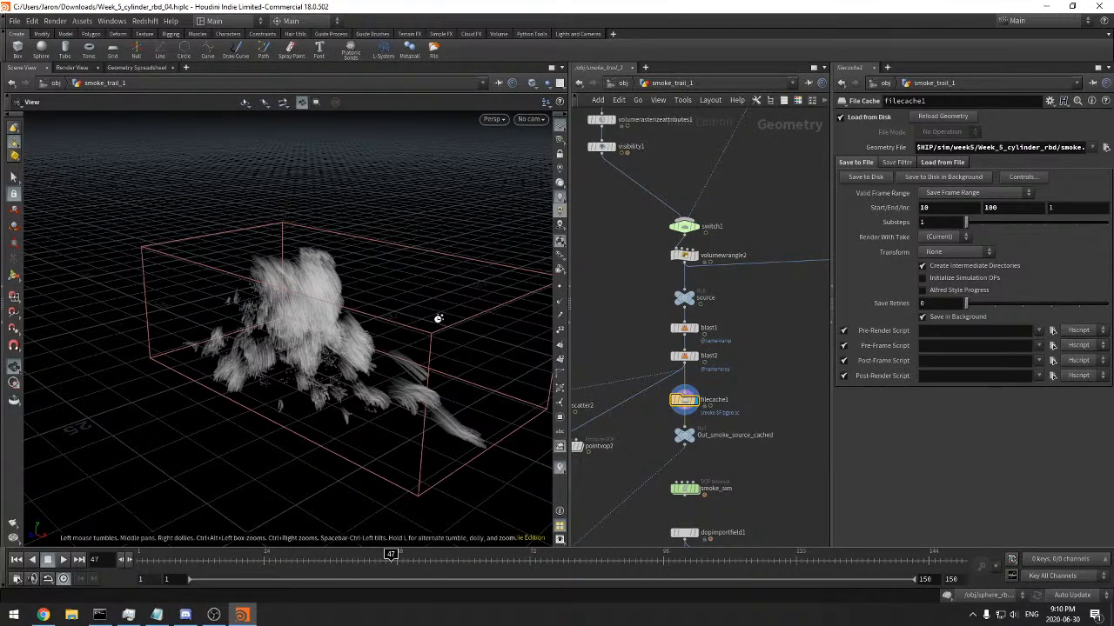
key("d")
left_click_drag(469, 144, 534, 175)
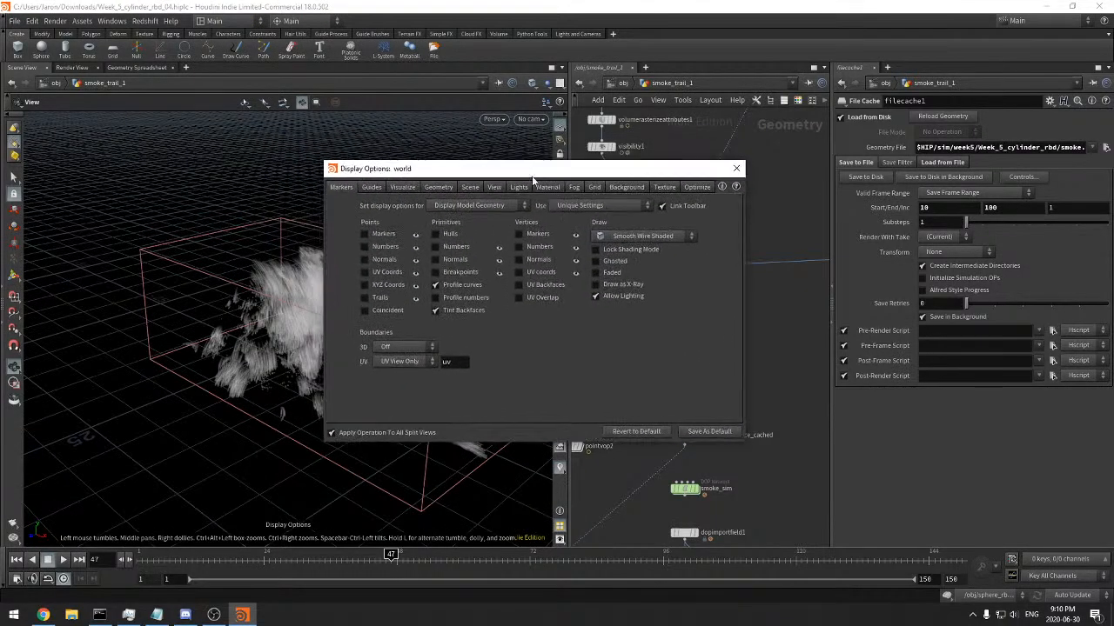
left_click(374, 187)
left_click(441, 187)
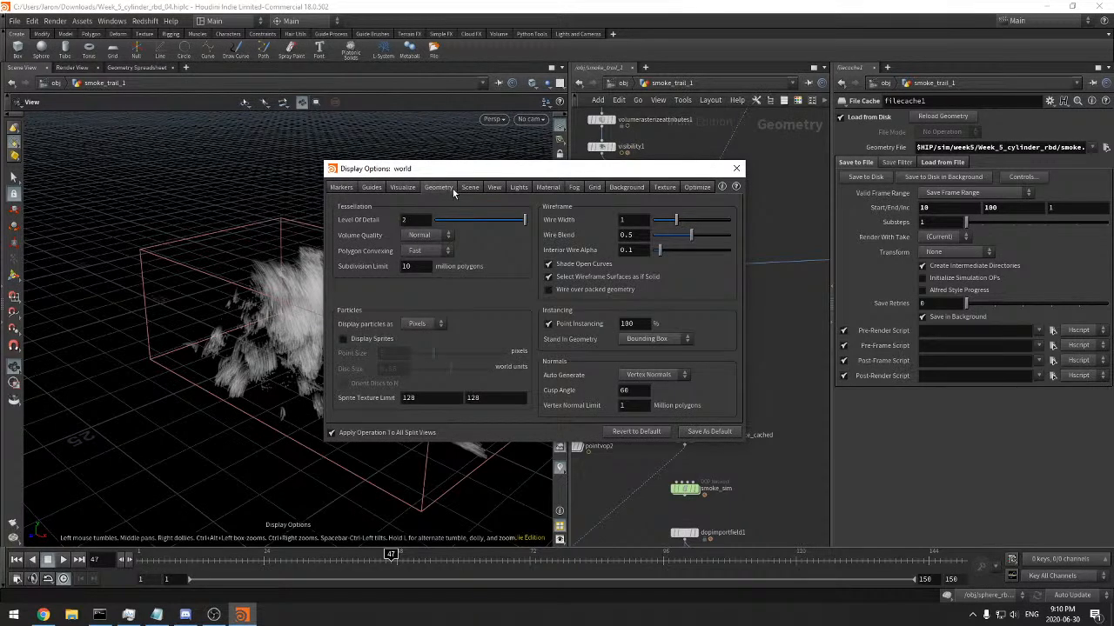
left_click_drag(490, 178, 502, 176)
left_click(481, 188)
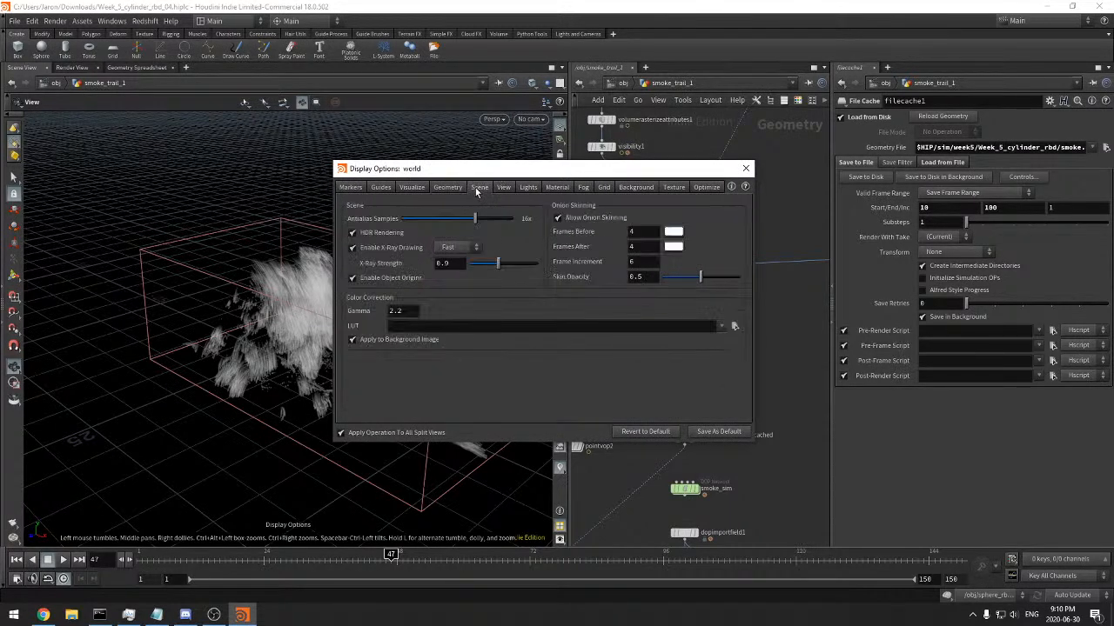
left_click(504, 188)
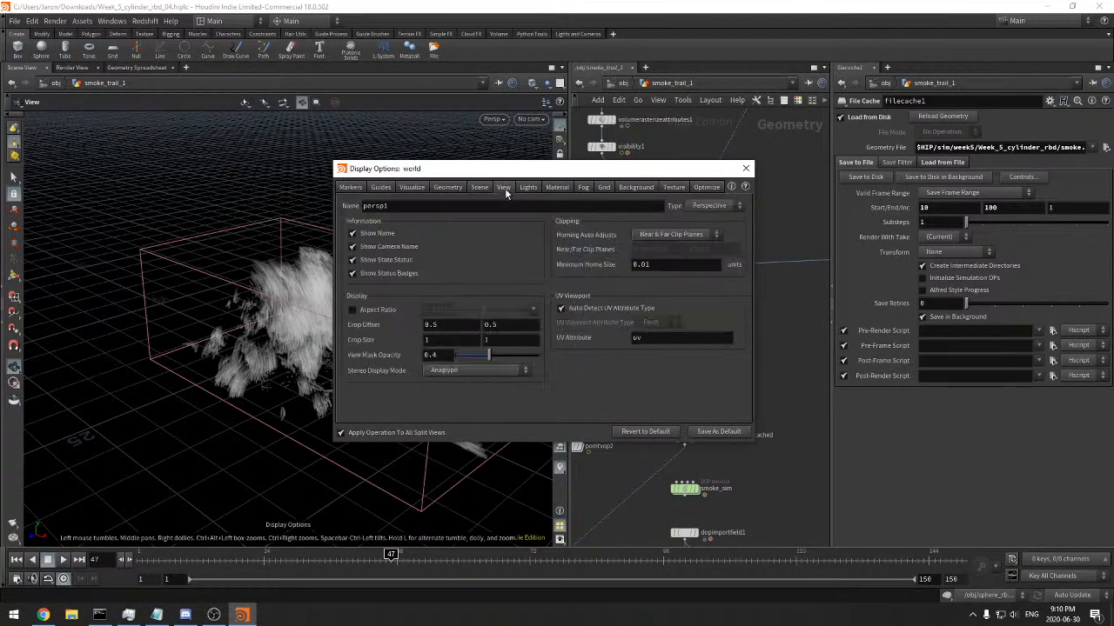
left_click(529, 188)
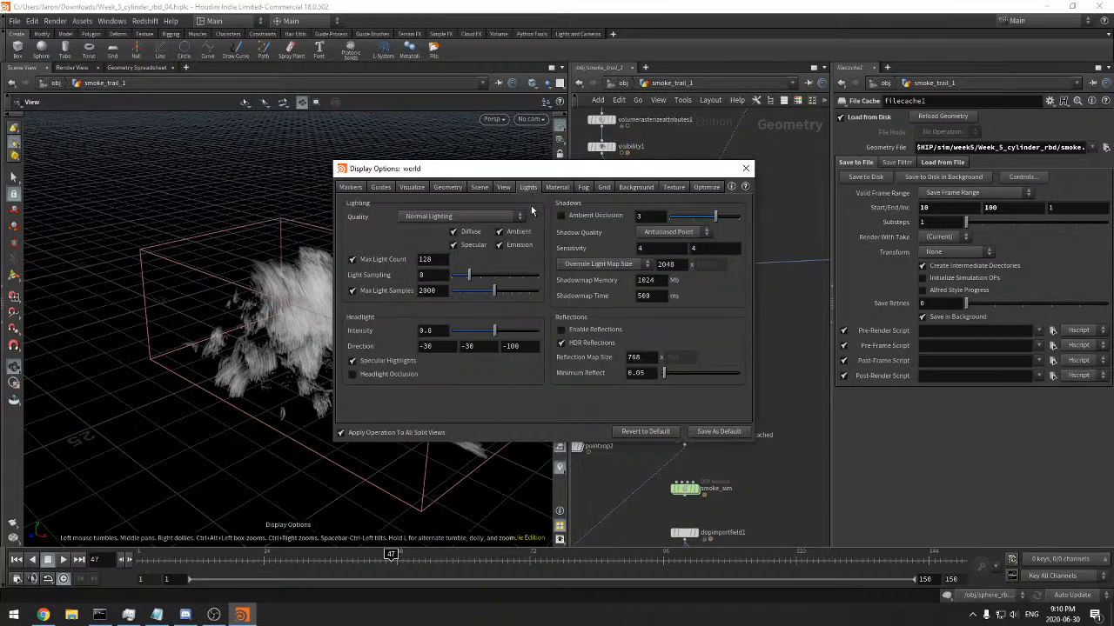
left_click_drag(591, 170, 610, 177)
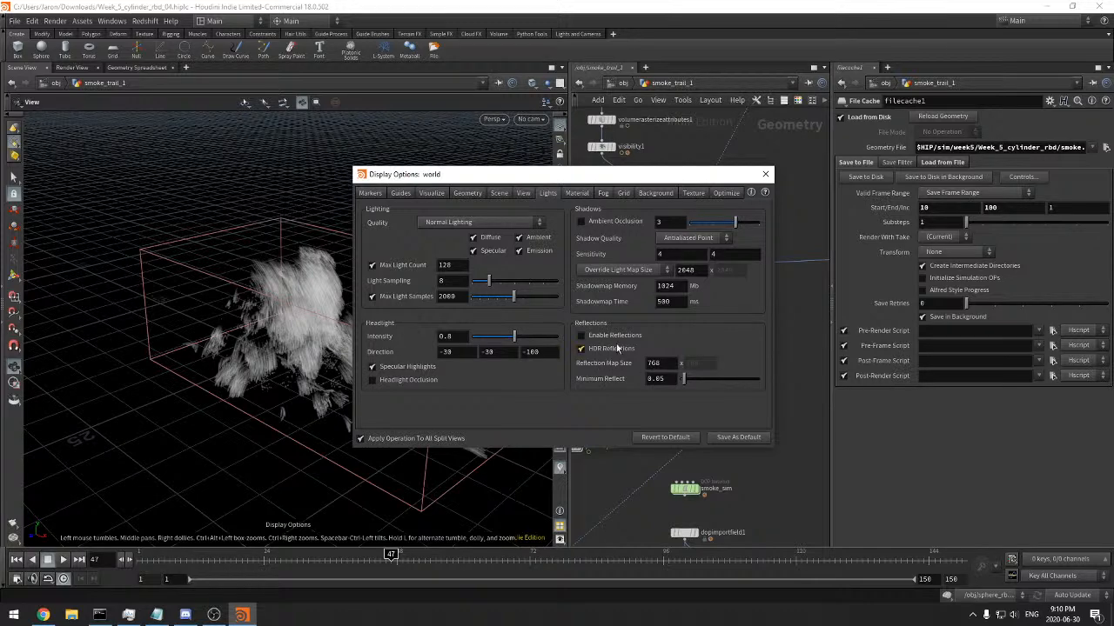
Look through the viewport's material, fog, grid, background, texture and optimize display settings
left_click(580, 193)
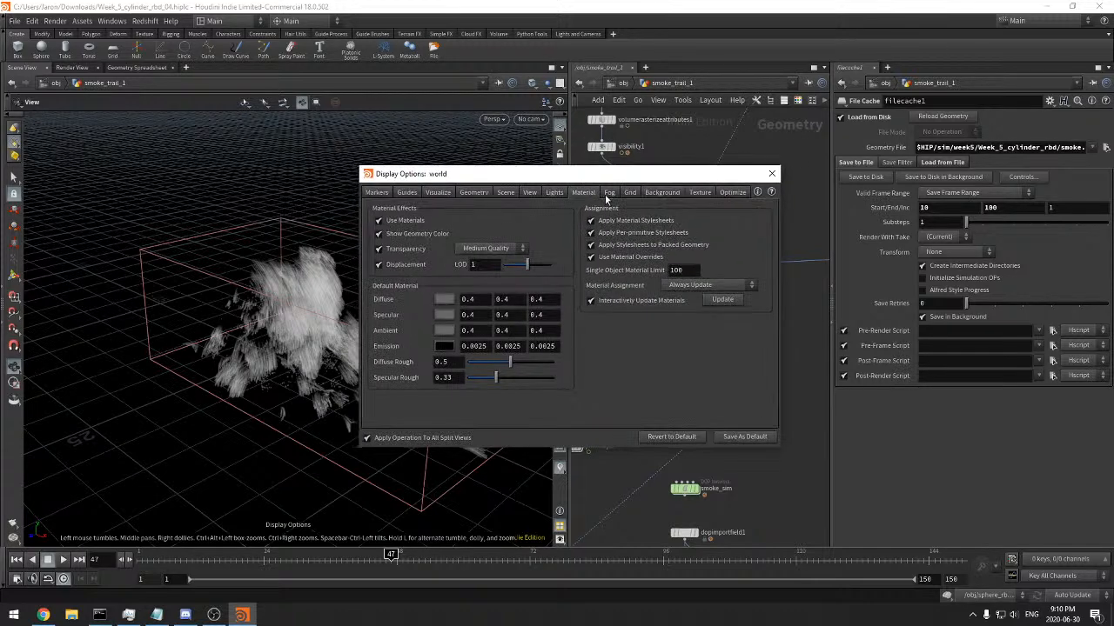
left_click(611, 194)
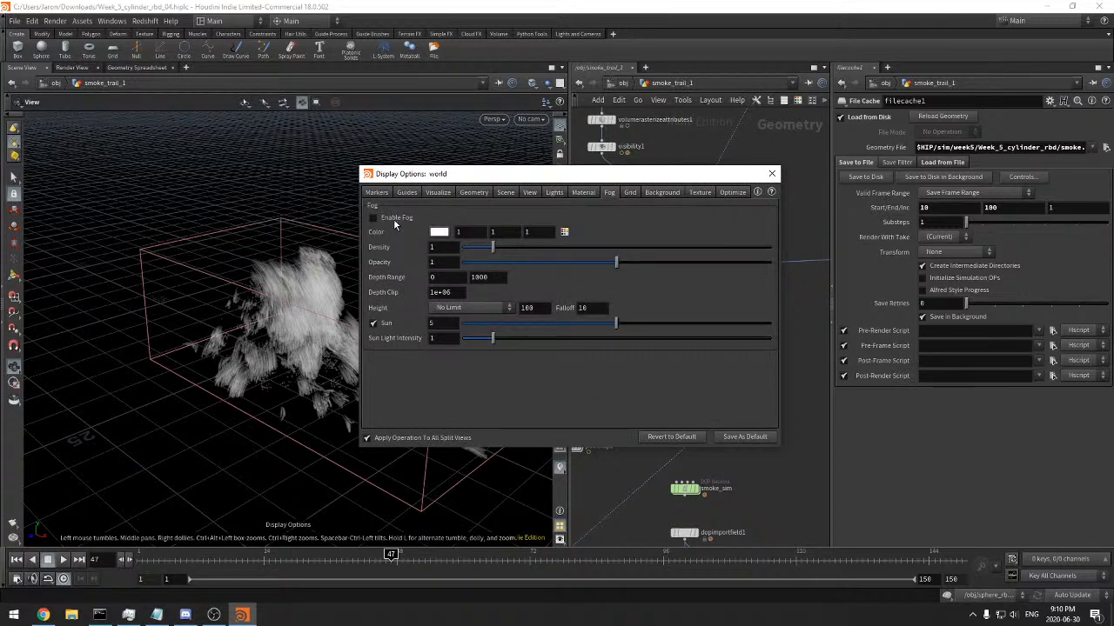
left_click(622, 194)
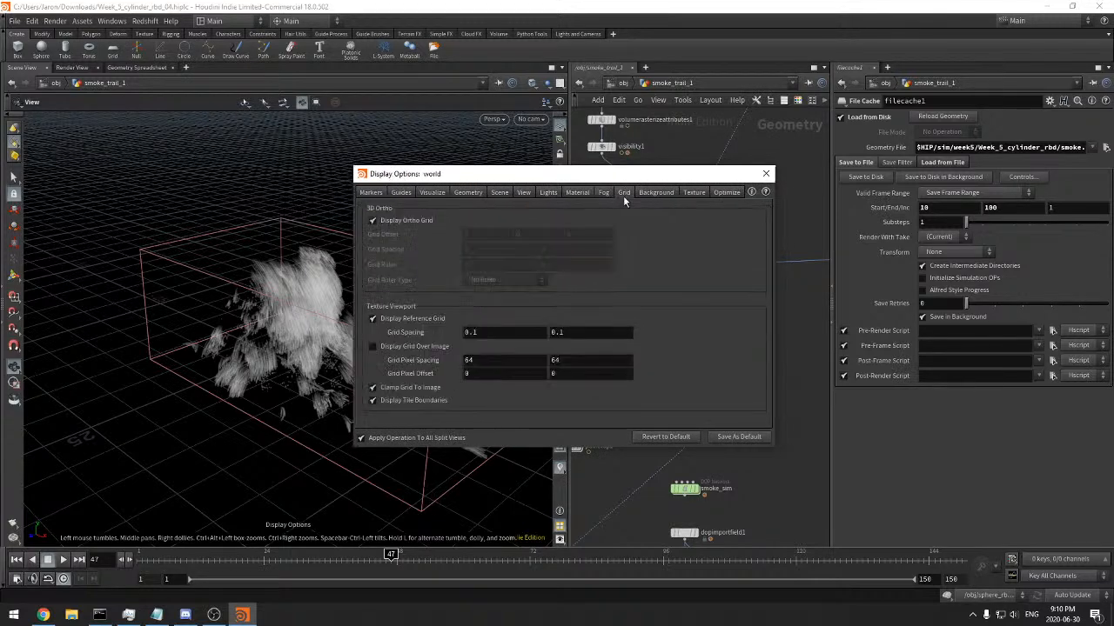
left_click(653, 193)
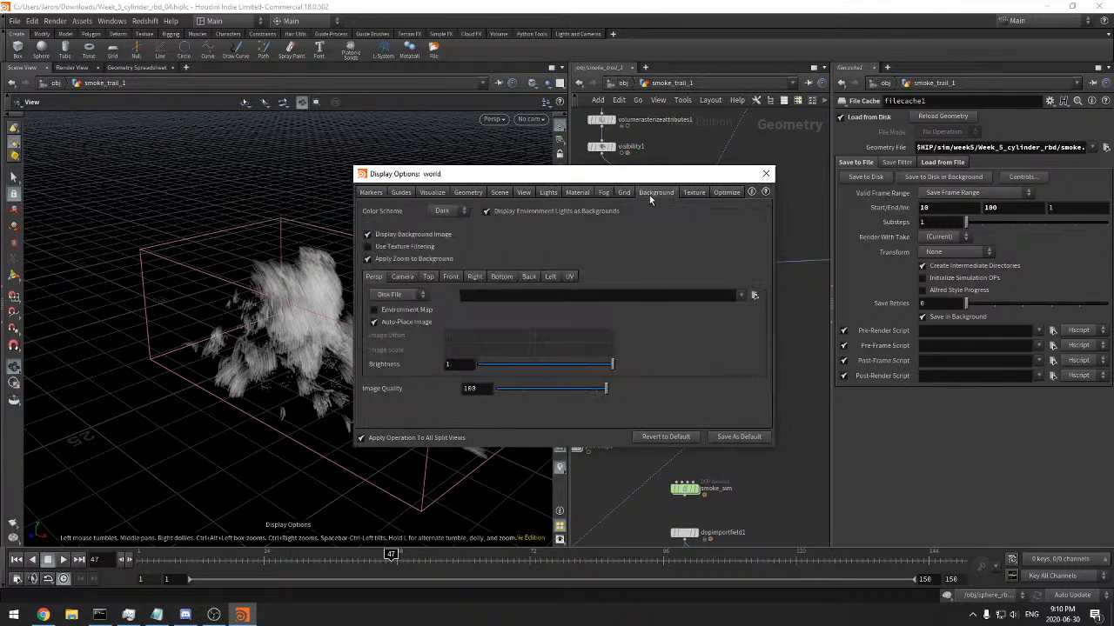
left_click(700, 192)
left_click(727, 193)
left_click(506, 193)
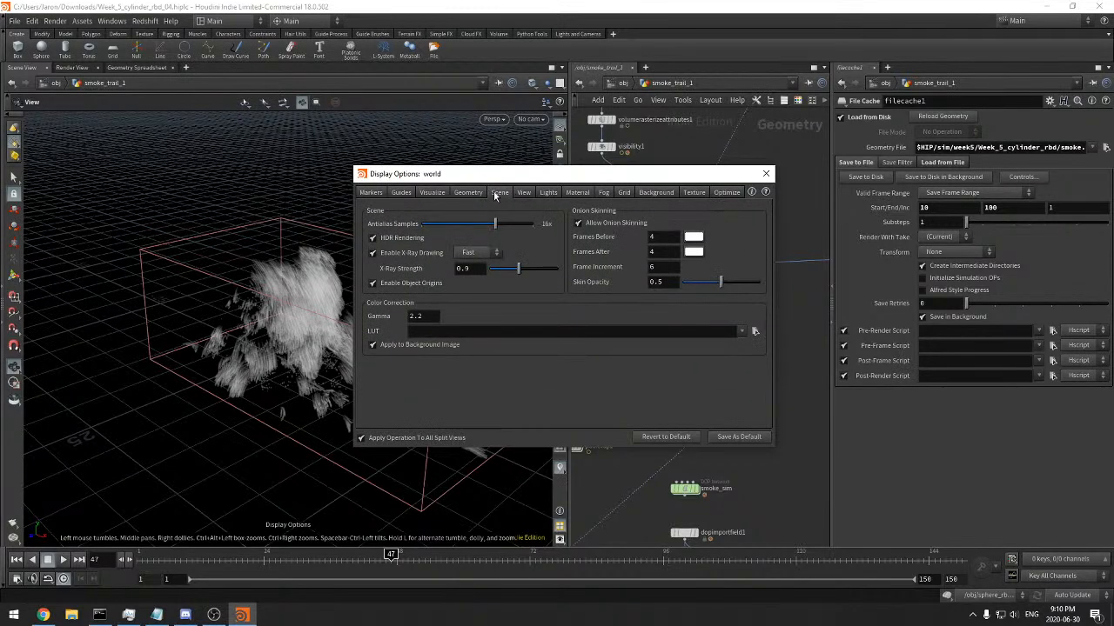
Review the geometry display settings and the available volume quality levels, keeping Volume Quality at Normal
left_click(470, 193)
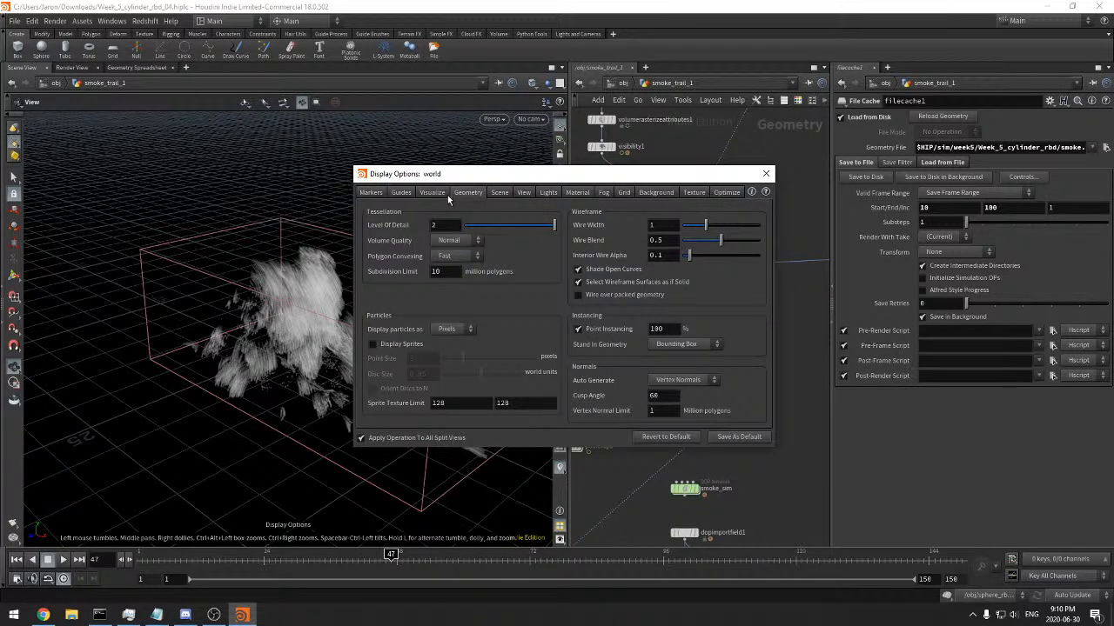
left_click(467, 240)
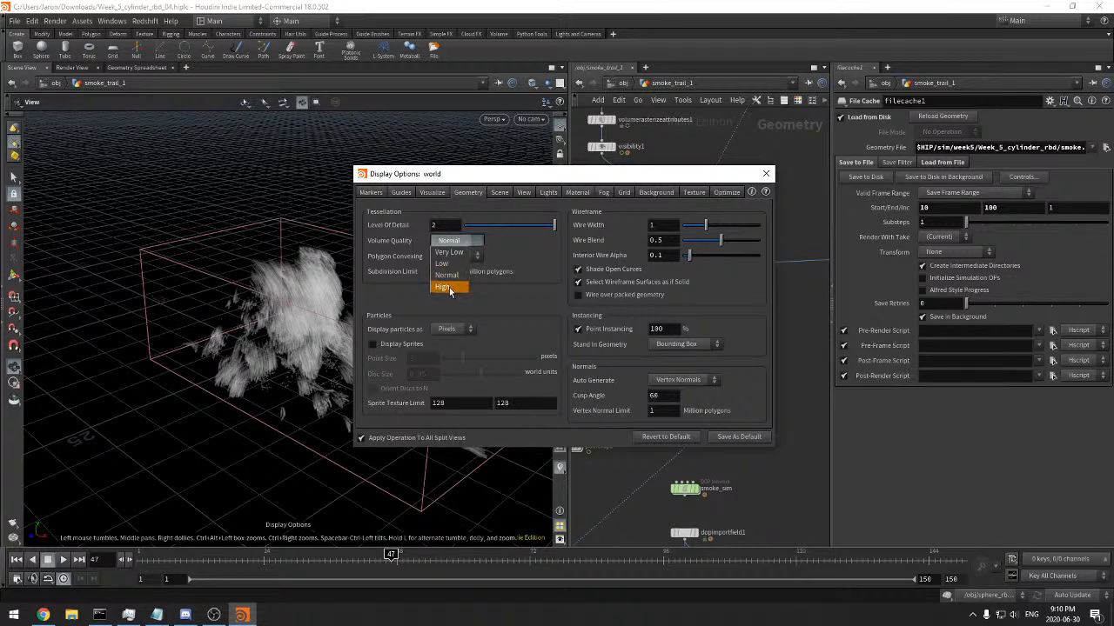
left_click(447, 277)
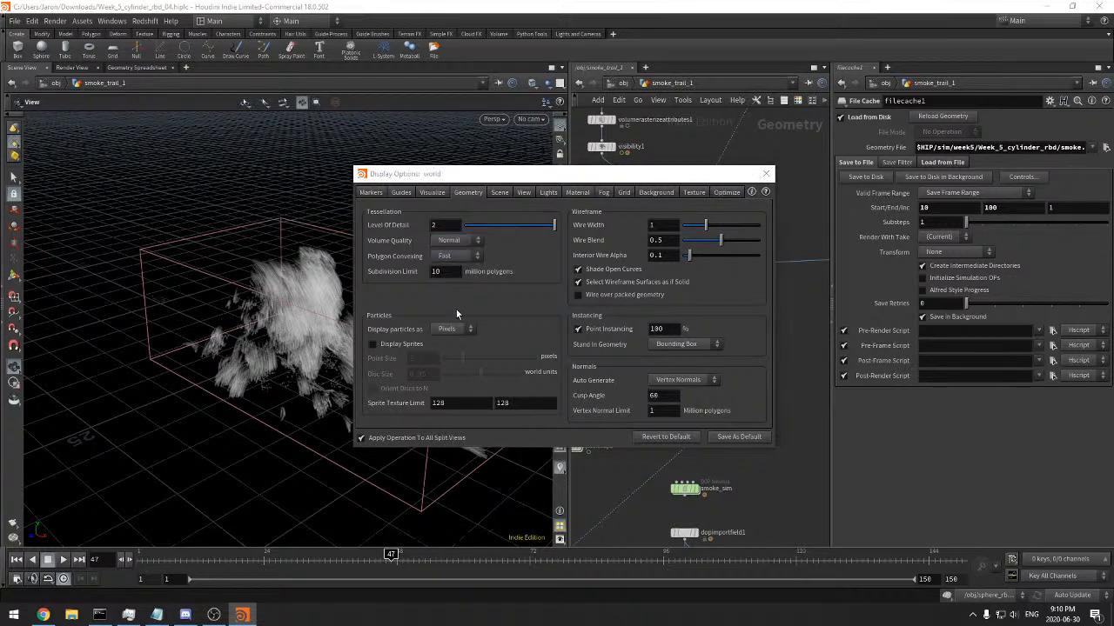
left_click(433, 192)
left_click(406, 192)
left_click(464, 193)
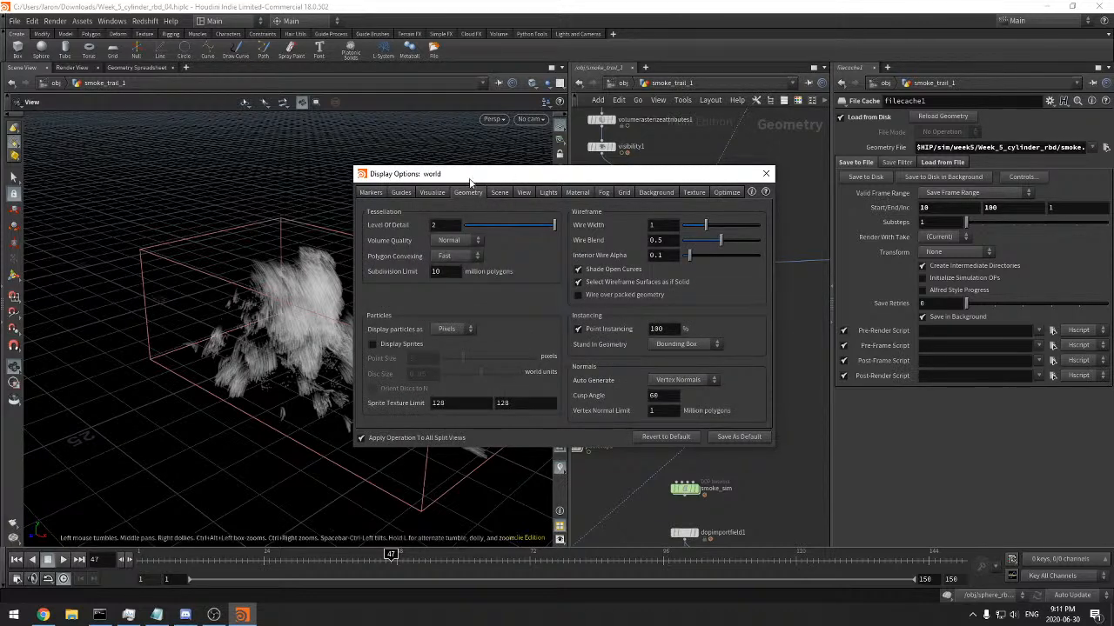
left_click_drag(469, 178, 479, 176)
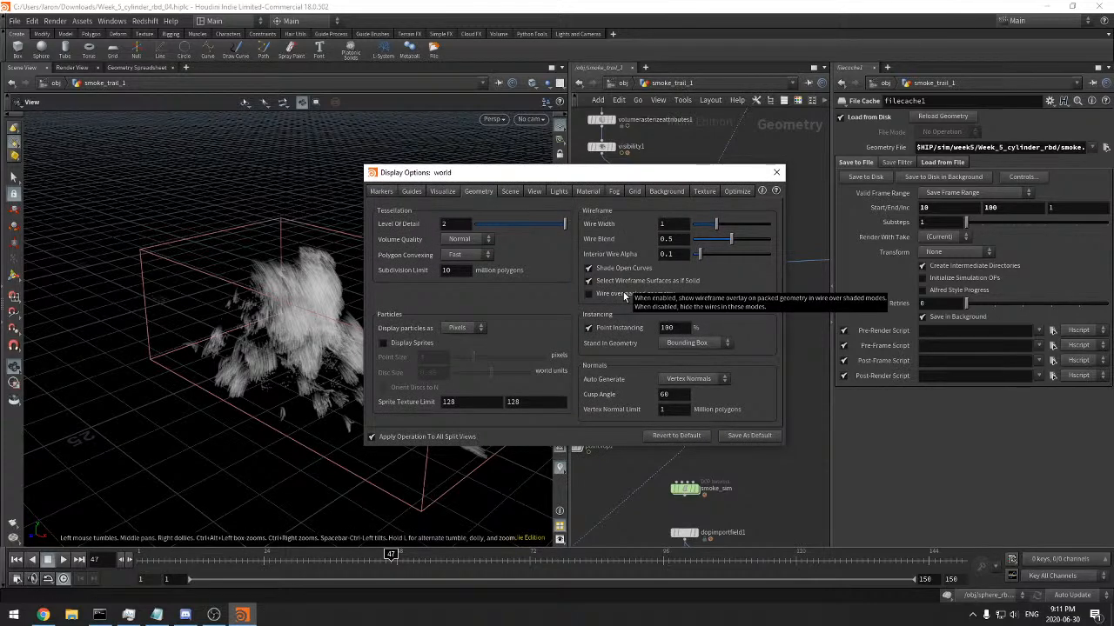
left_click(481, 259)
left_click(478, 243)
left_click(496, 247)
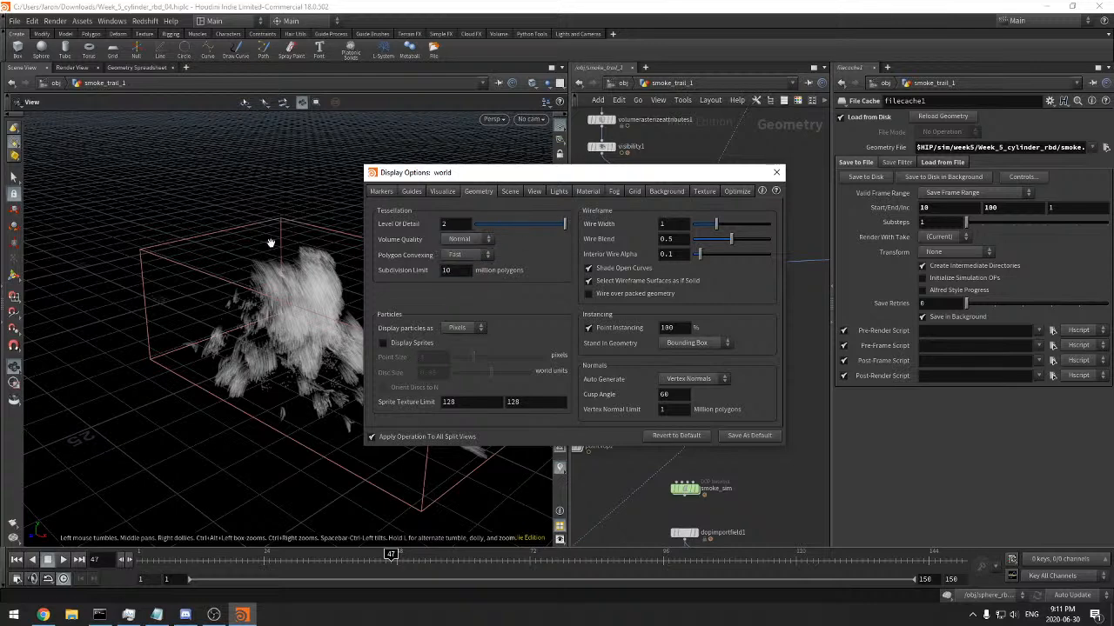
Try the smoke display with HDR rendering turned off and the viewport gamma set to 1
left_click(510, 192)
left_click(501, 249)
left_click(501, 250)
left_click(403, 243)
left_click_drag(312, 273, 337, 265)
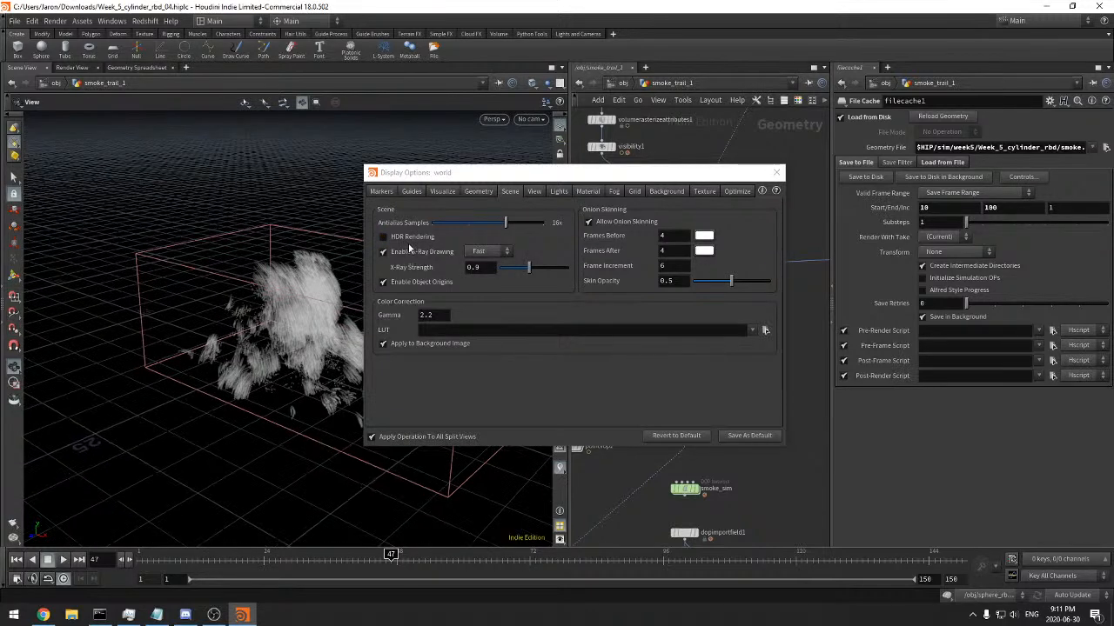
left_click_drag(511, 172, 630, 164)
left_click(550, 306)
type("1")
left_click(578, 323)
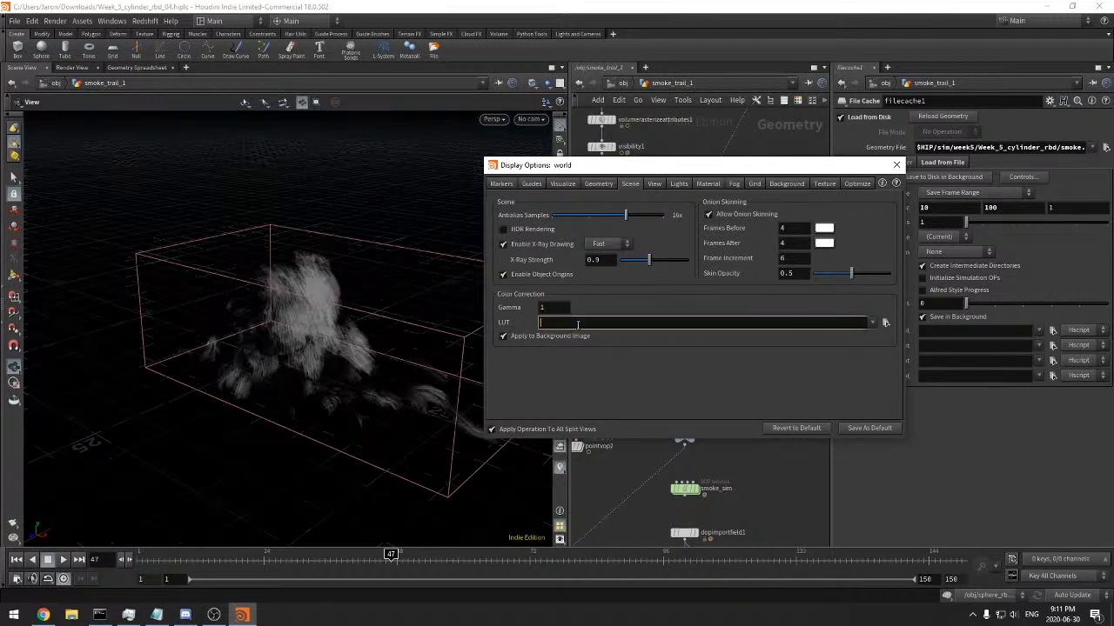
Restore the viewport gamma to 2.2 and turn HDR rendering back on
left_click(550, 309)
key("Return")
left_click(547, 231)
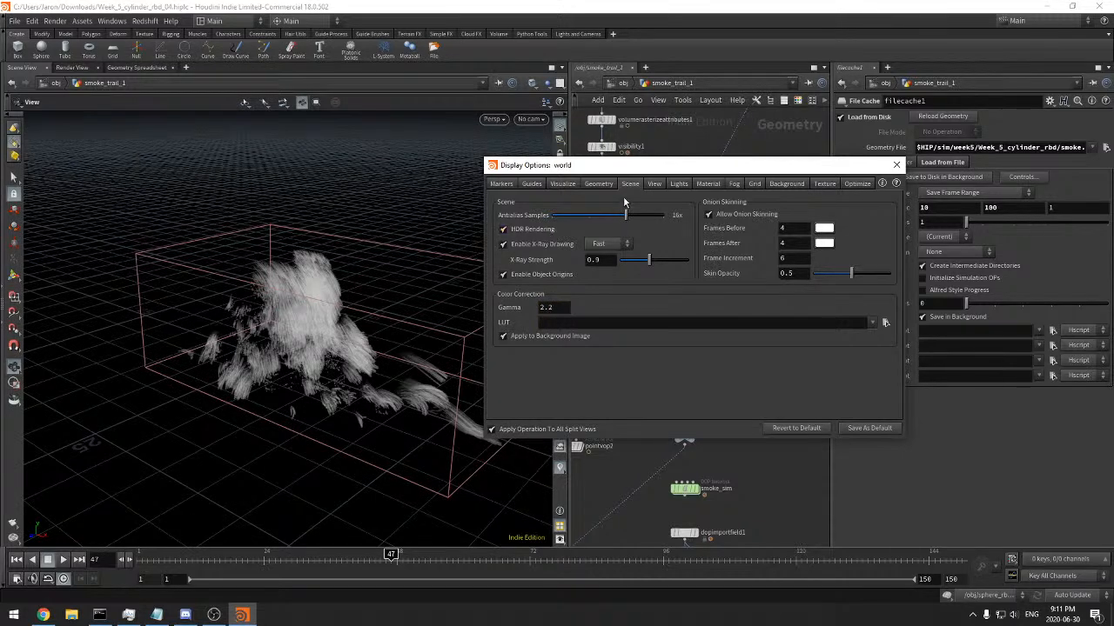
Examine the viewport's view, lights, material, fog and grid display settings for anything affecting the smoke's appearance
left_click(652, 185)
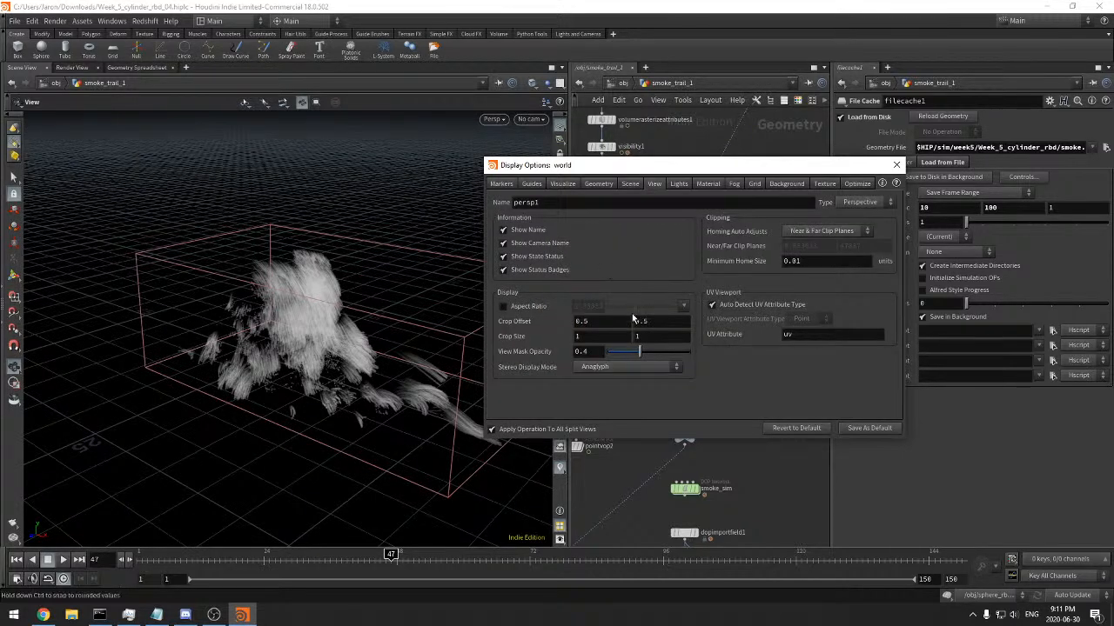
left_click(678, 184)
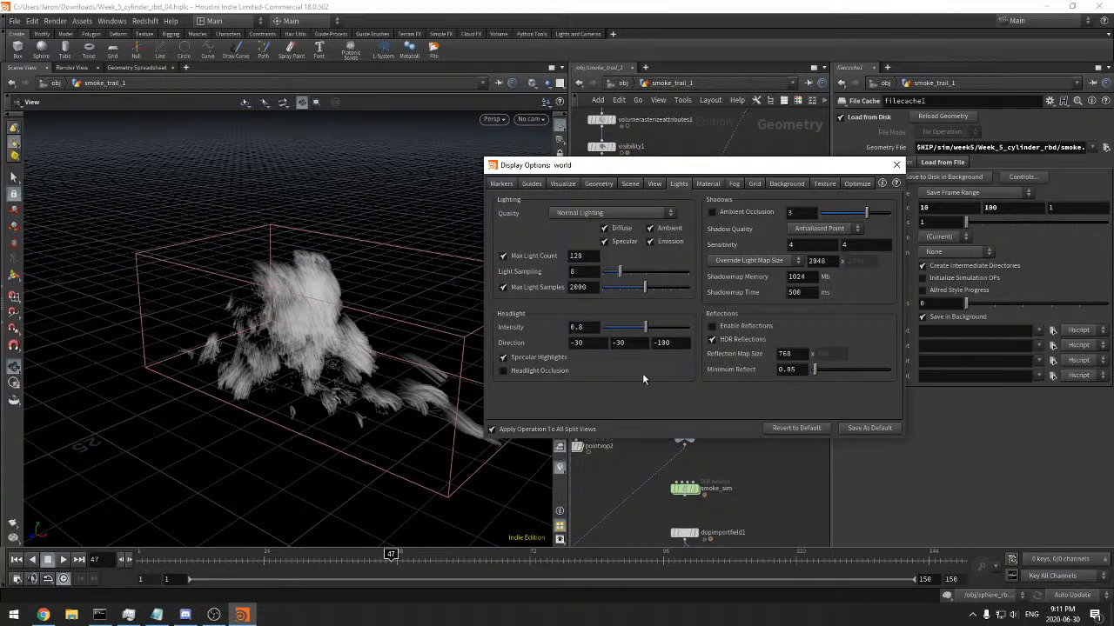
left_click(709, 185)
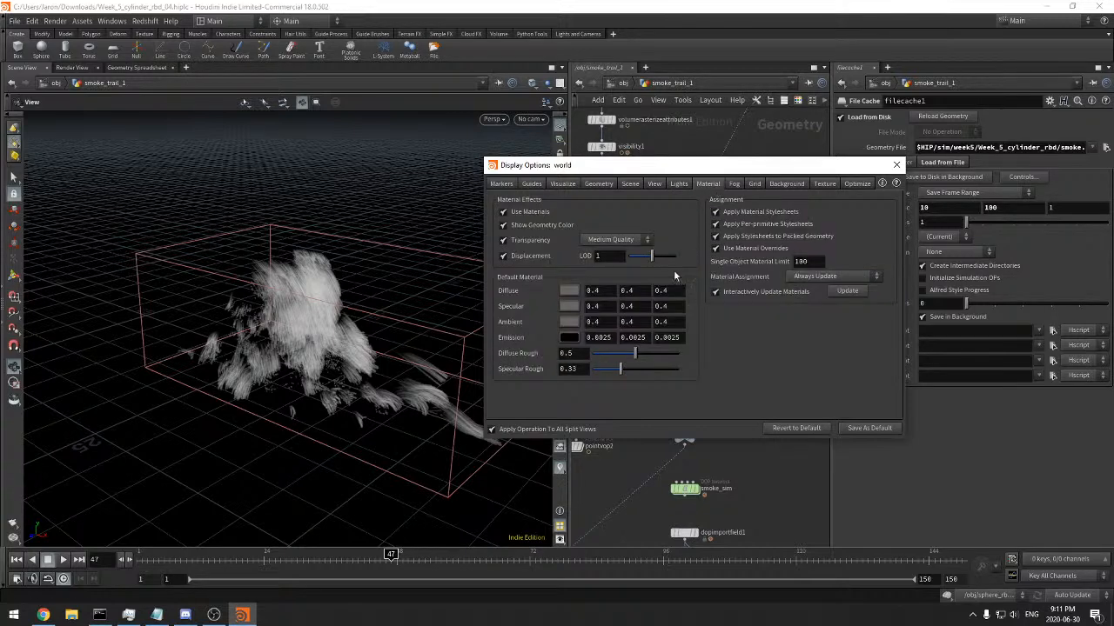
left_click(733, 184)
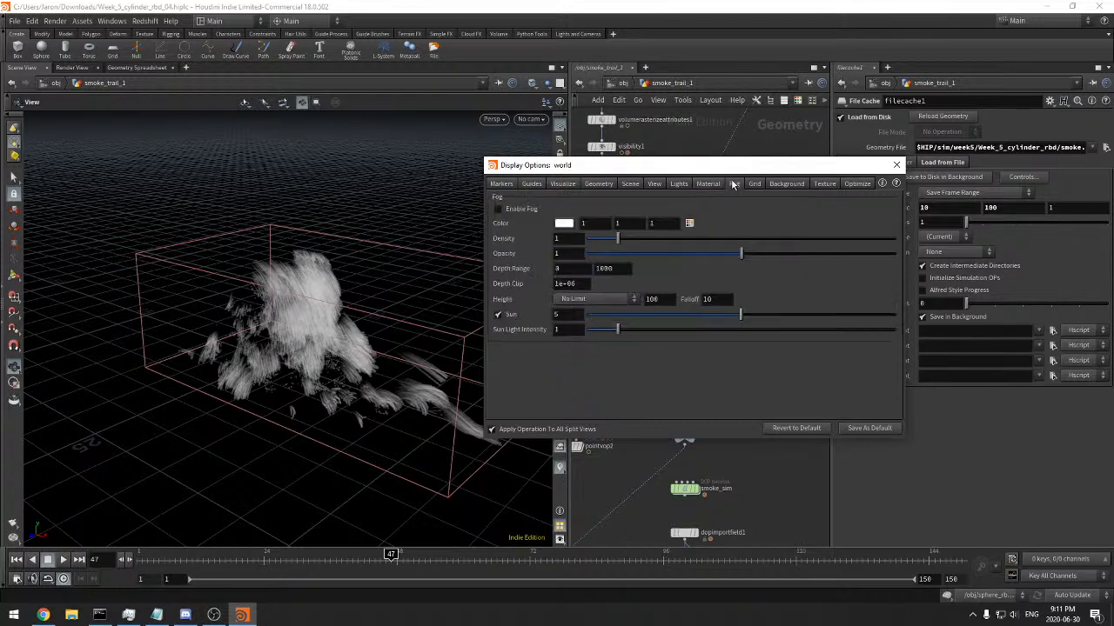
left_click(609, 301)
left_click(613, 302)
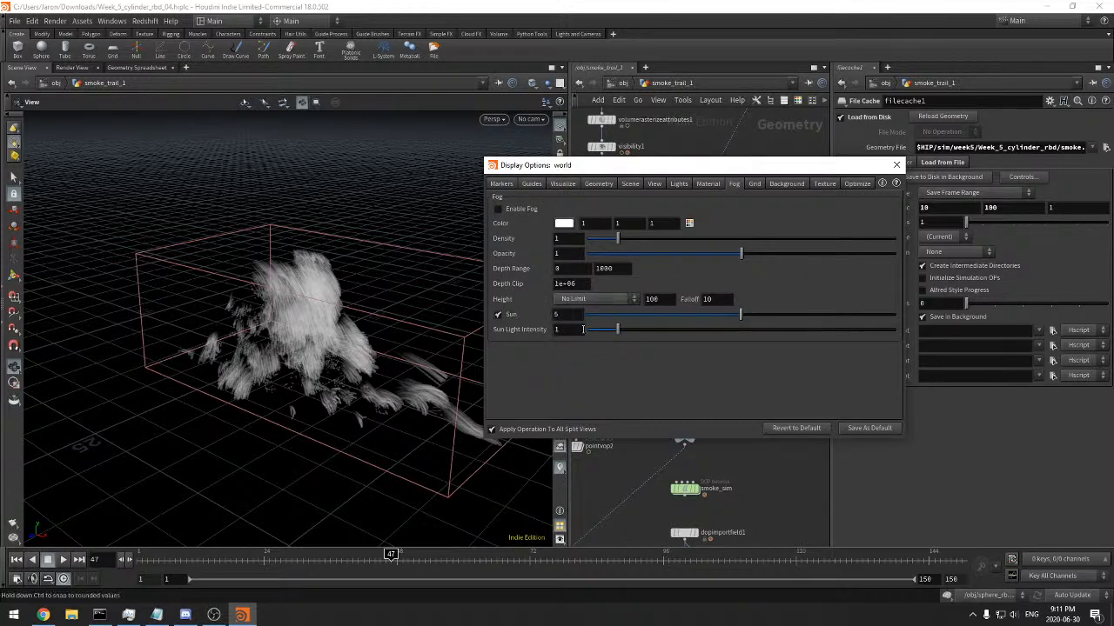
left_click(707, 184)
left_click(756, 183)
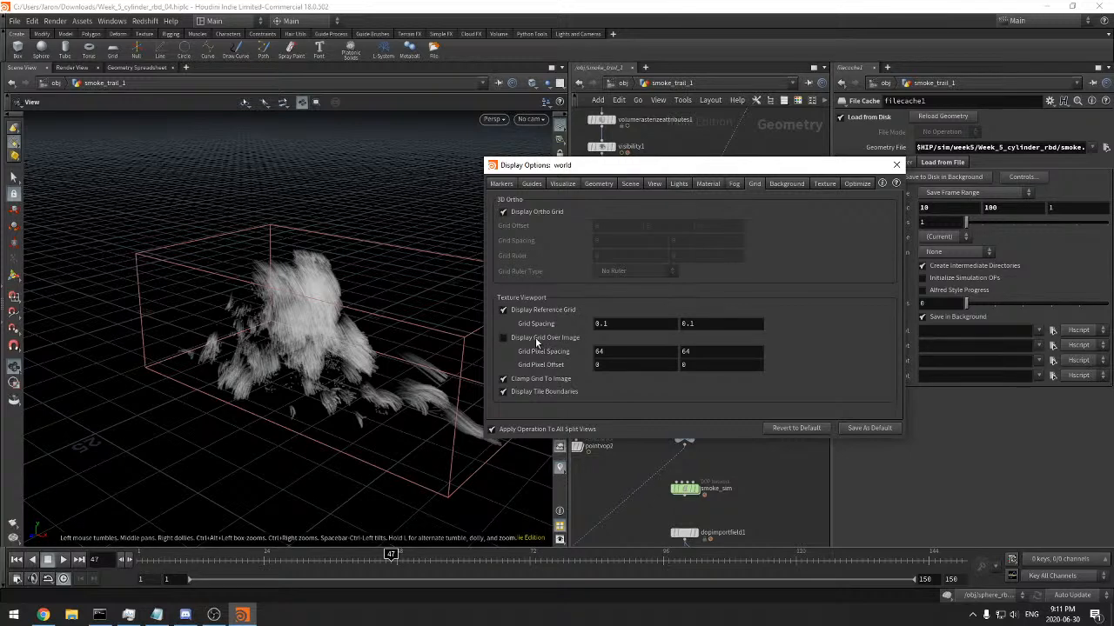
left_click_drag(597, 170, 561, 169)
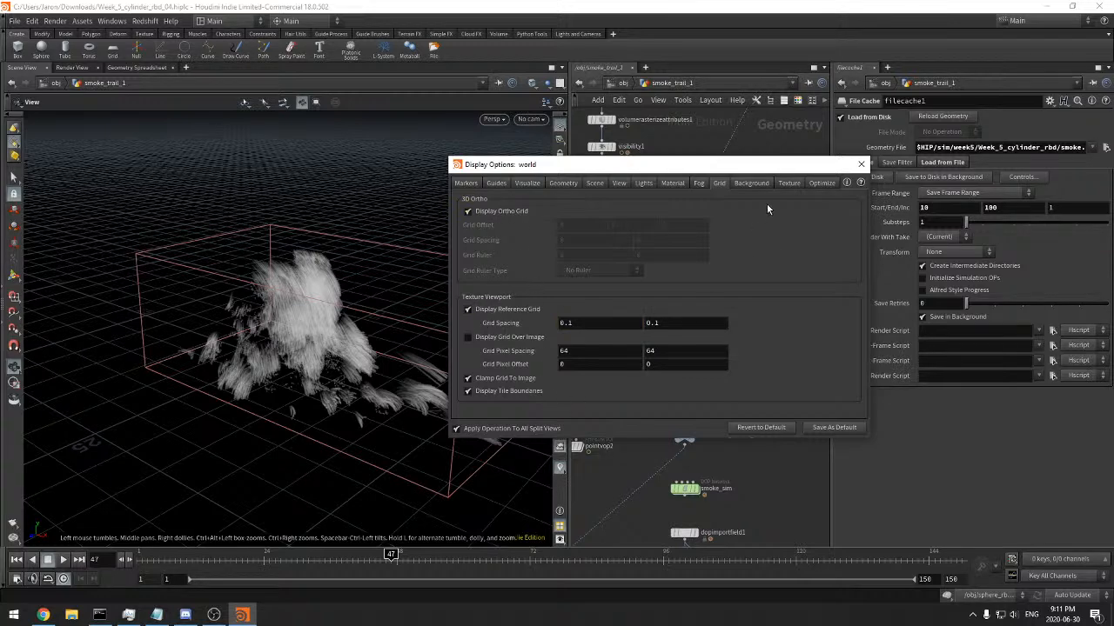
left_click_drag(630, 167, 651, 163)
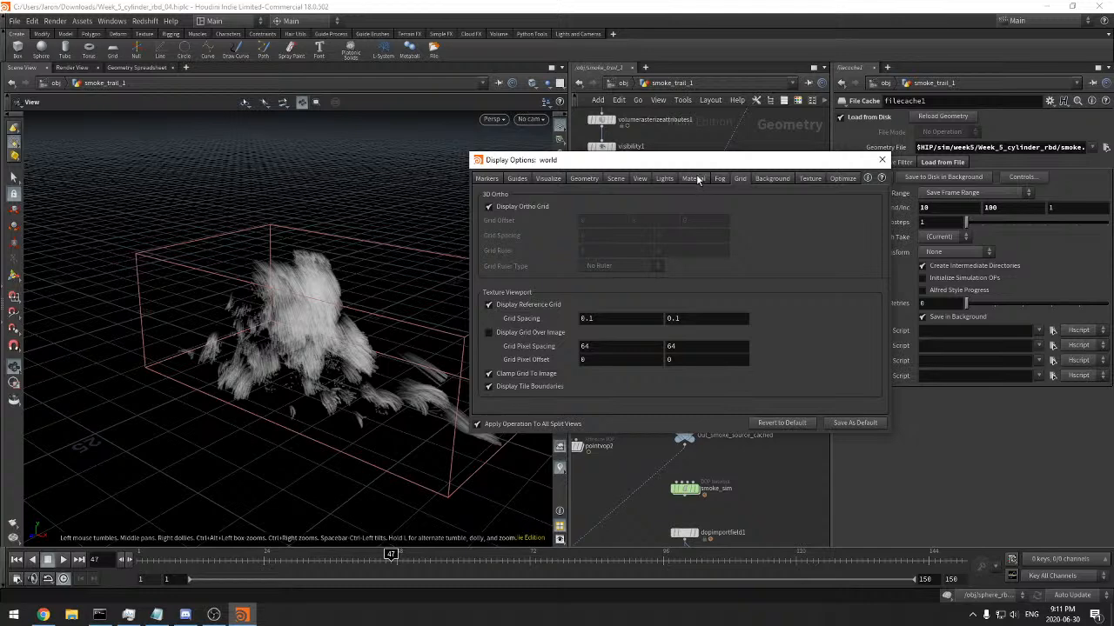
Inspect the grid spacing and grid pixel spacing values and the viewport texture settings
double_click(590, 346)
middle_click_drag(635, 361, 659, 346)
double_click(657, 348)
type("6")
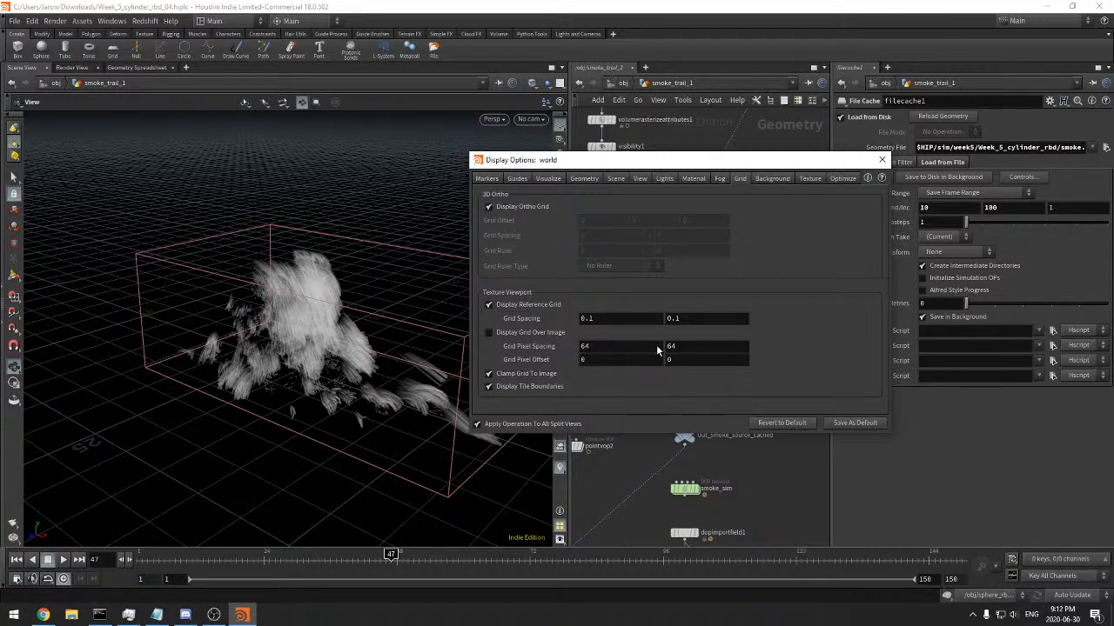
left_click(807, 178)
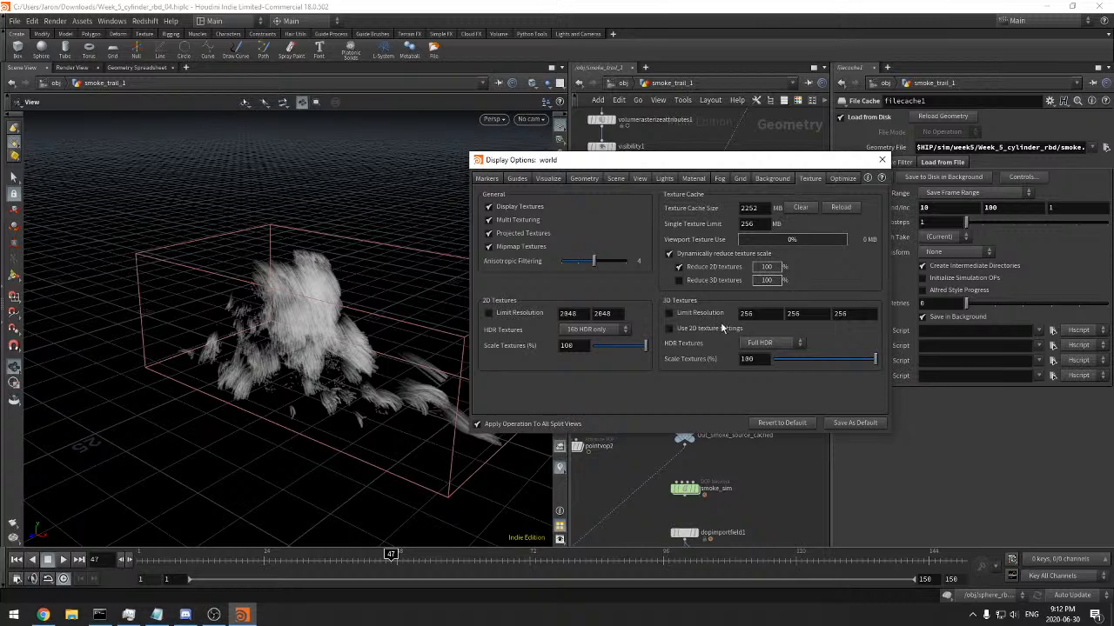
left_click(740, 179)
left_click(613, 319)
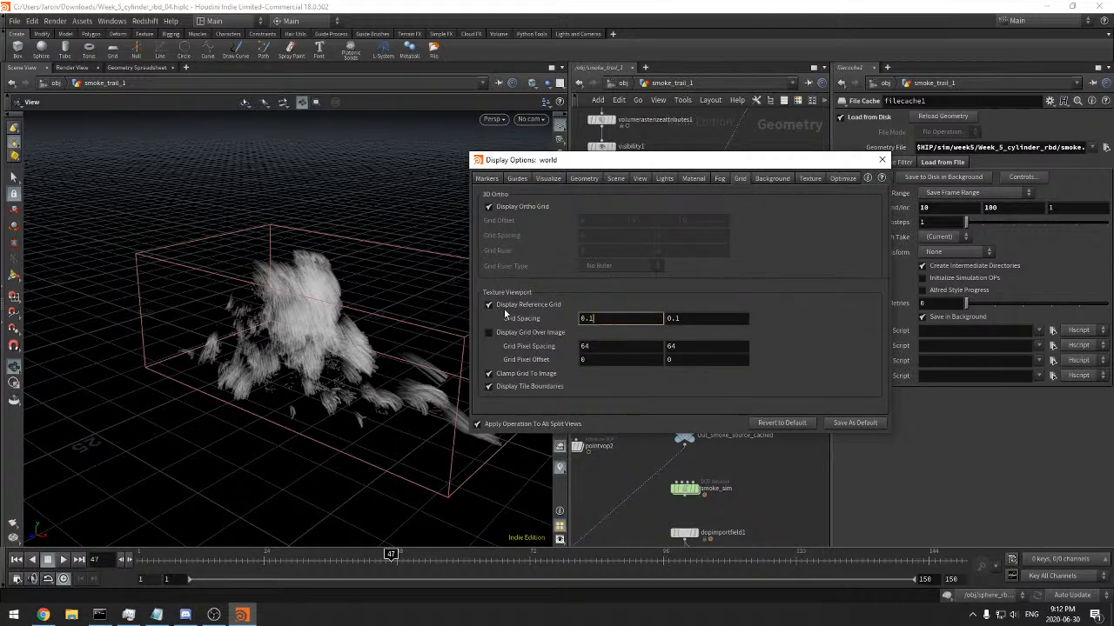
left_click_drag(665, 164, 696, 164)
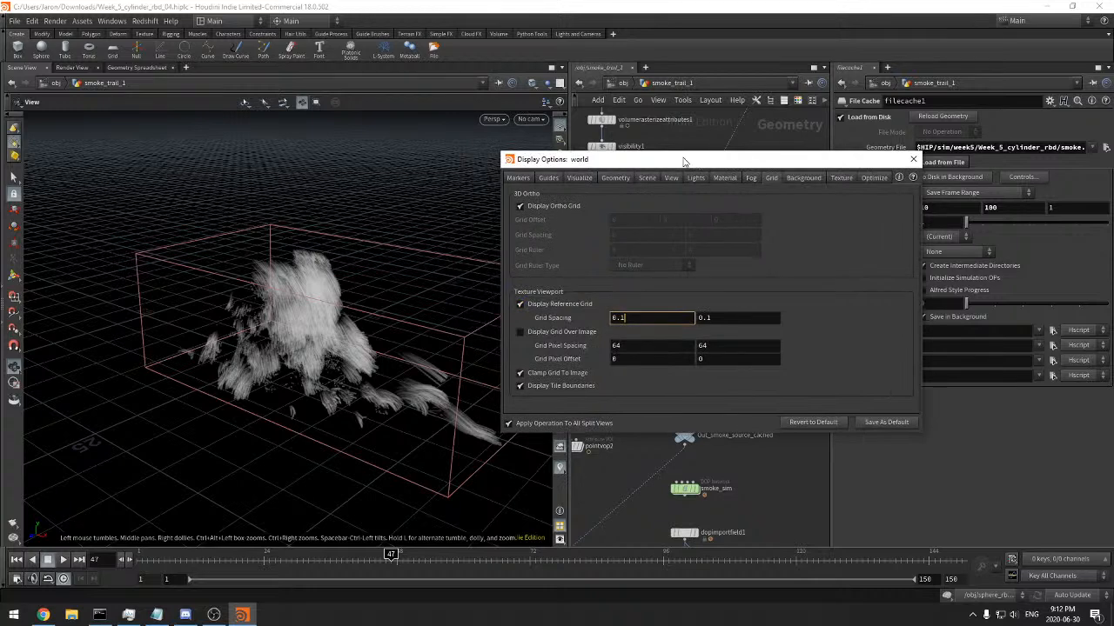
left_click(185, 69)
mouse_move(222, 91)
mouse_move(327, 231)
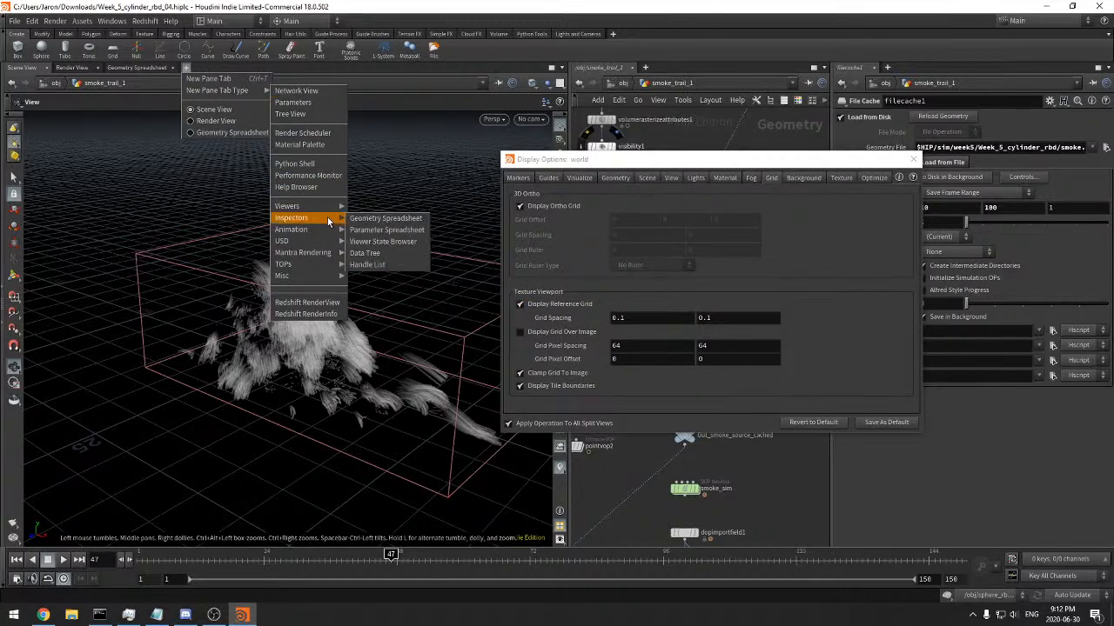
mouse_move(332, 207)
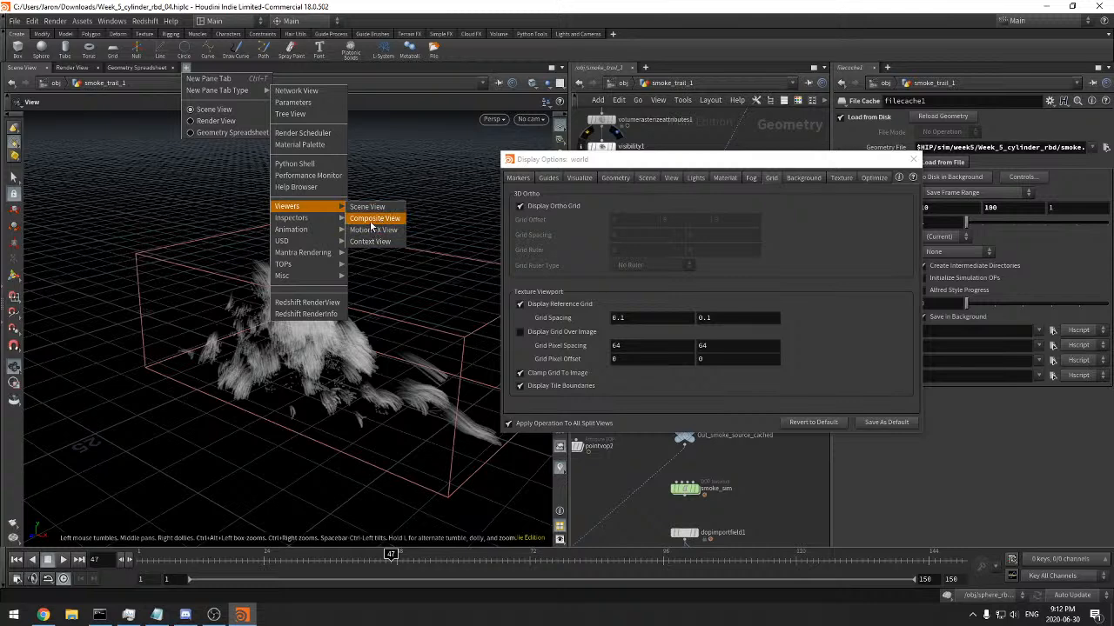
Try the Light and Grey viewport background color schemes, then return the scheme to Dark
left_click(803, 177)
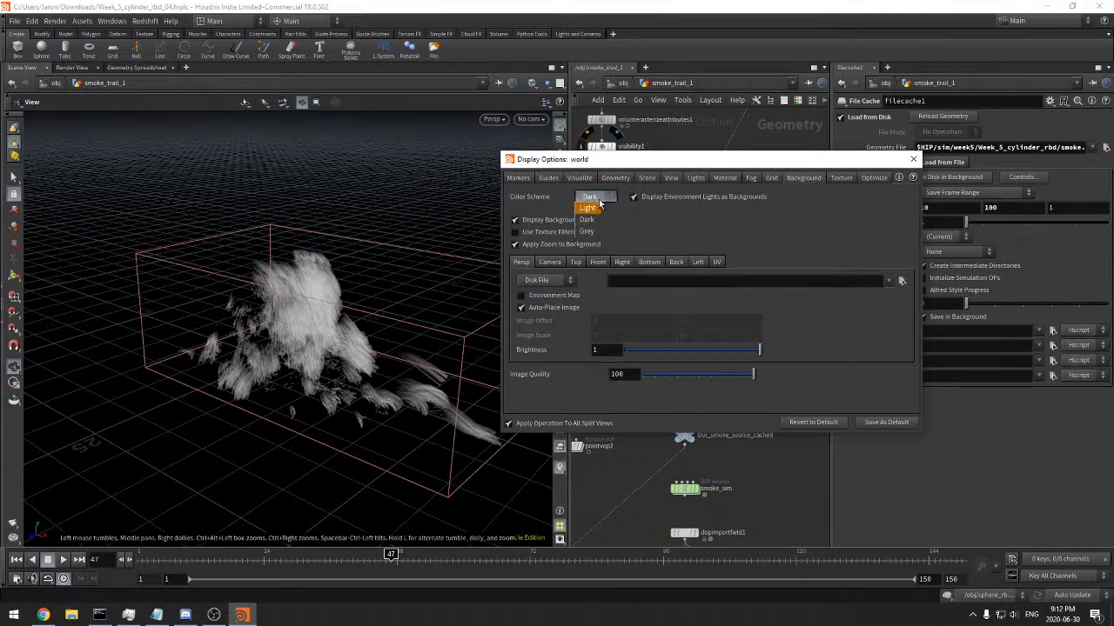
left_click(589, 209)
left_click(596, 199)
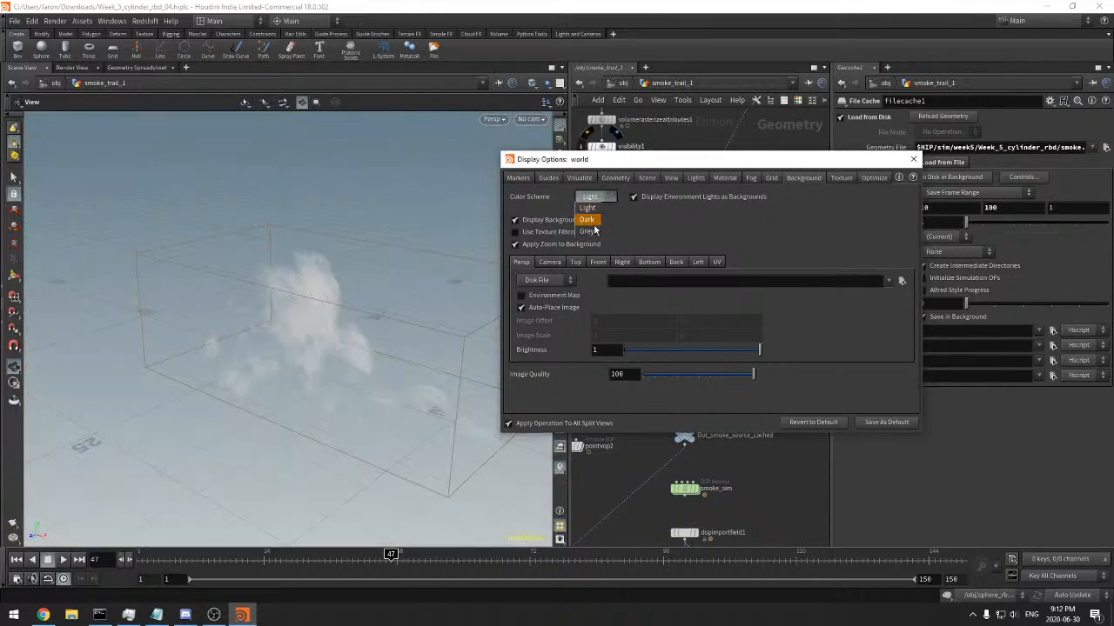
left_click(596, 232)
left_click(591, 197)
left_click(595, 220)
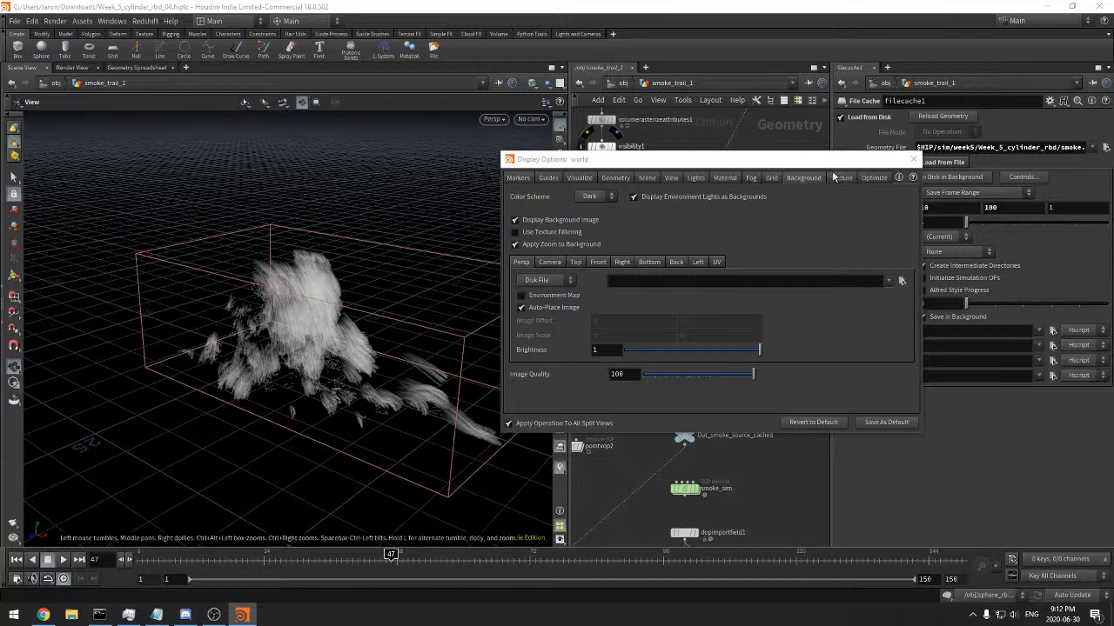
Try the 16b HDR only setting for the viewport's 3D textures, then restore Full HDR
left_click(840, 177)
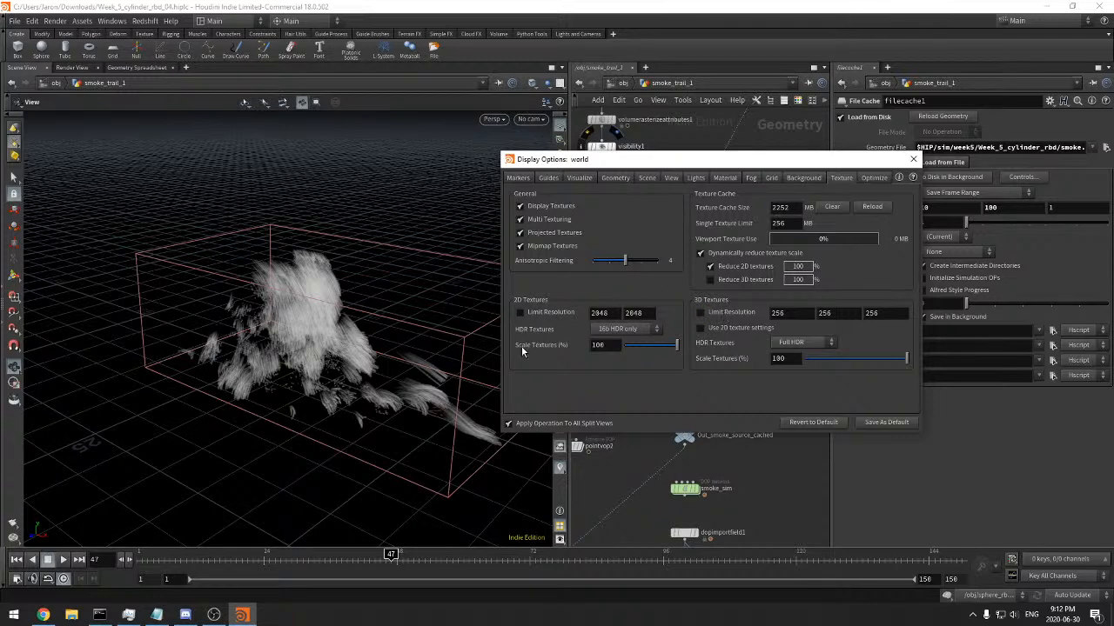
left_click(796, 342)
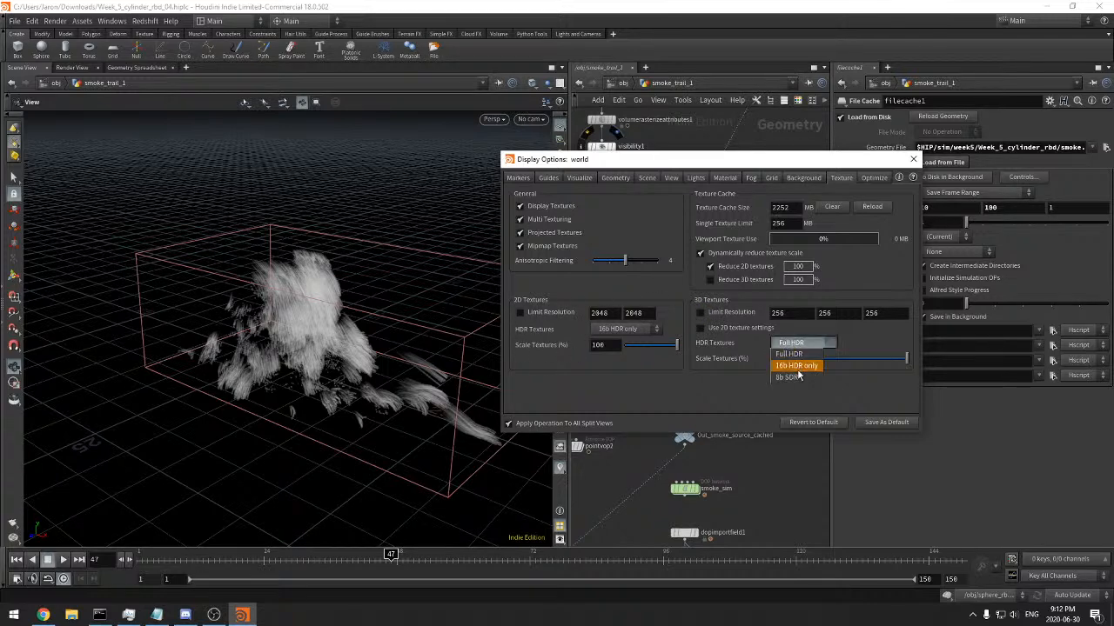
left_click(794, 366)
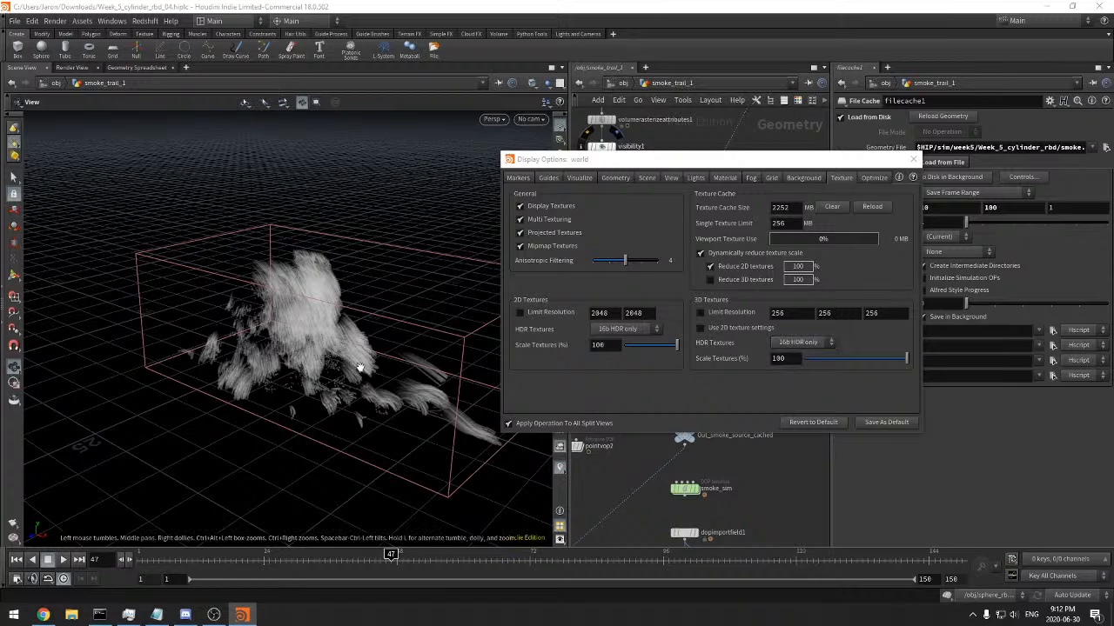
right_click_drag(403, 333, 500, 302)
scroll(500, 303, "down", 5)
left_click(796, 342)
left_click(798, 354)
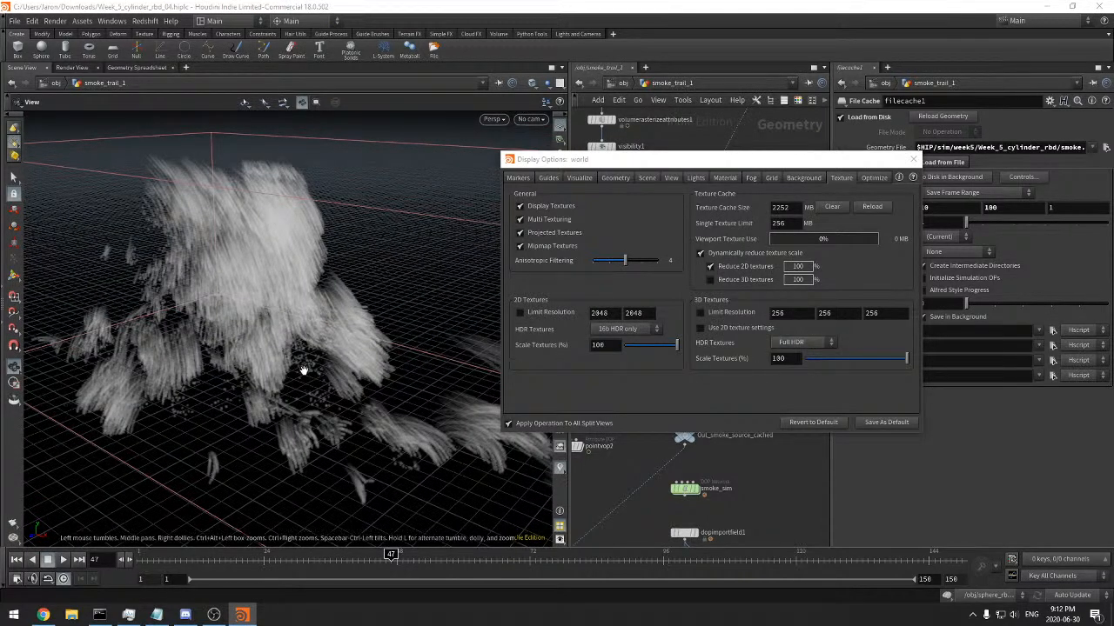
Check the smoke from another angle, review the viewport's optimization and texture settings, and close the display options
right_click_drag(331, 356, 272, 394)
middle_click_drag(320, 400, 302, 388)
left_click_drag(301, 388, 307, 400)
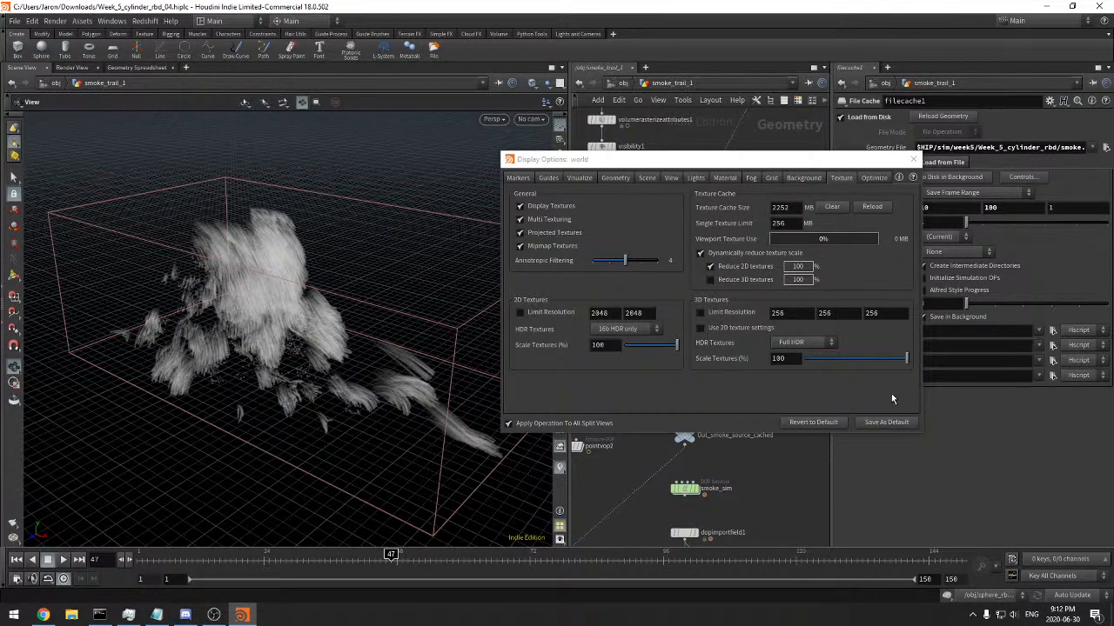
left_click(860, 177)
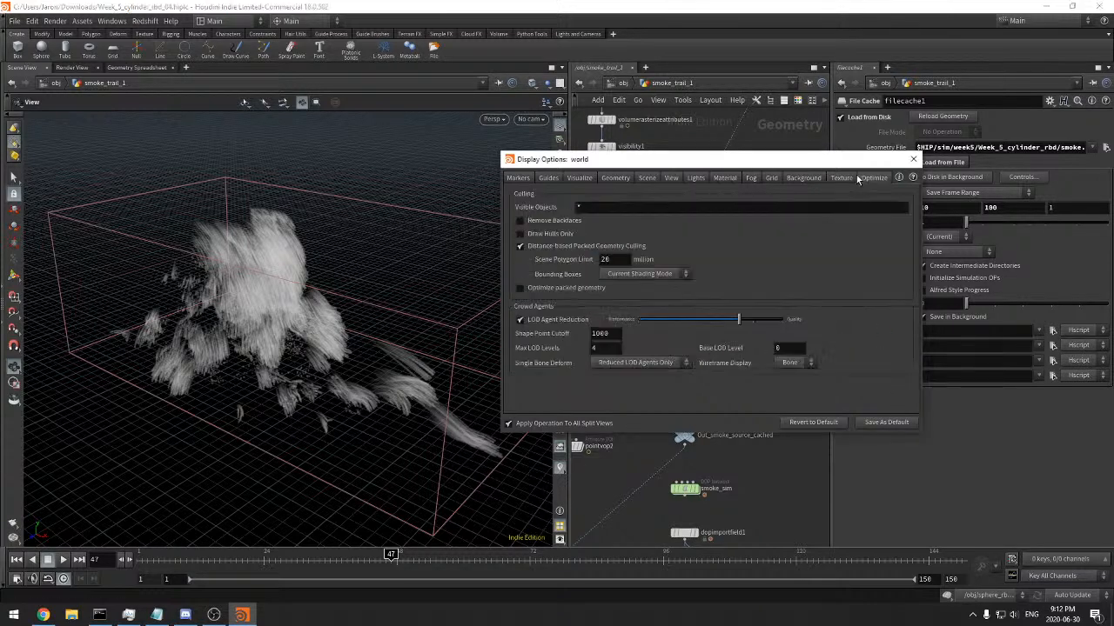
left_click(843, 177)
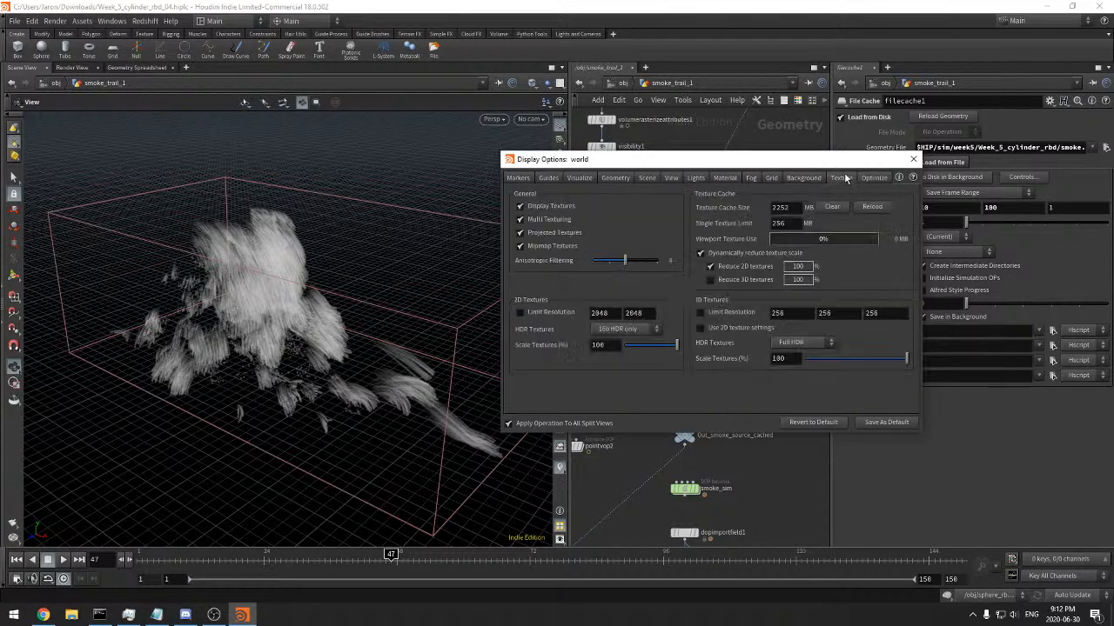
left_click_drag(788, 164, 691, 185)
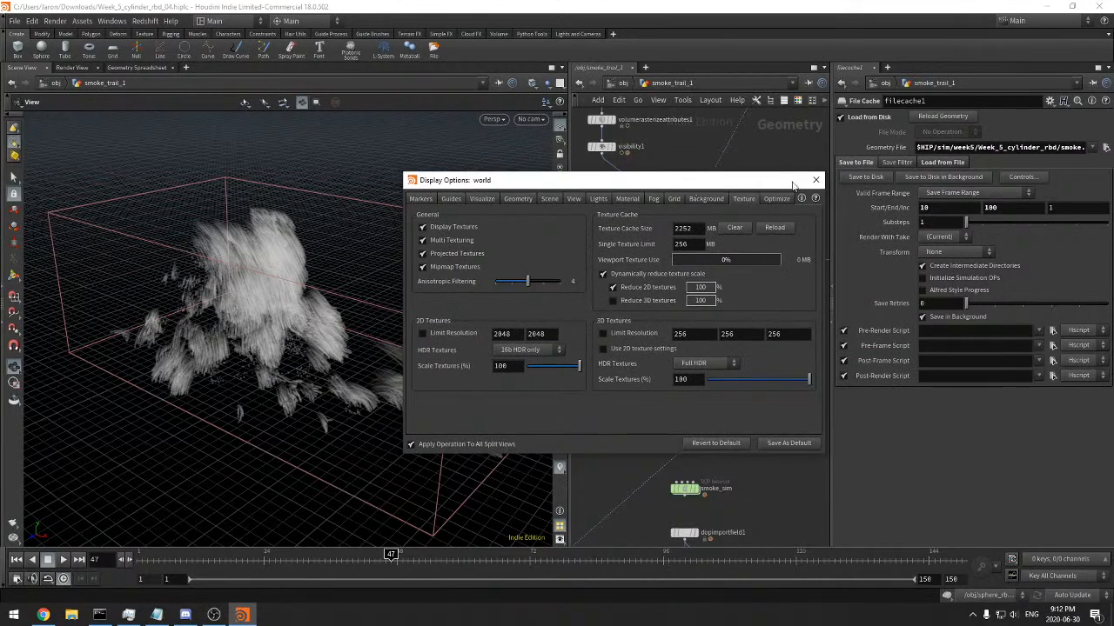
left_click(814, 177)
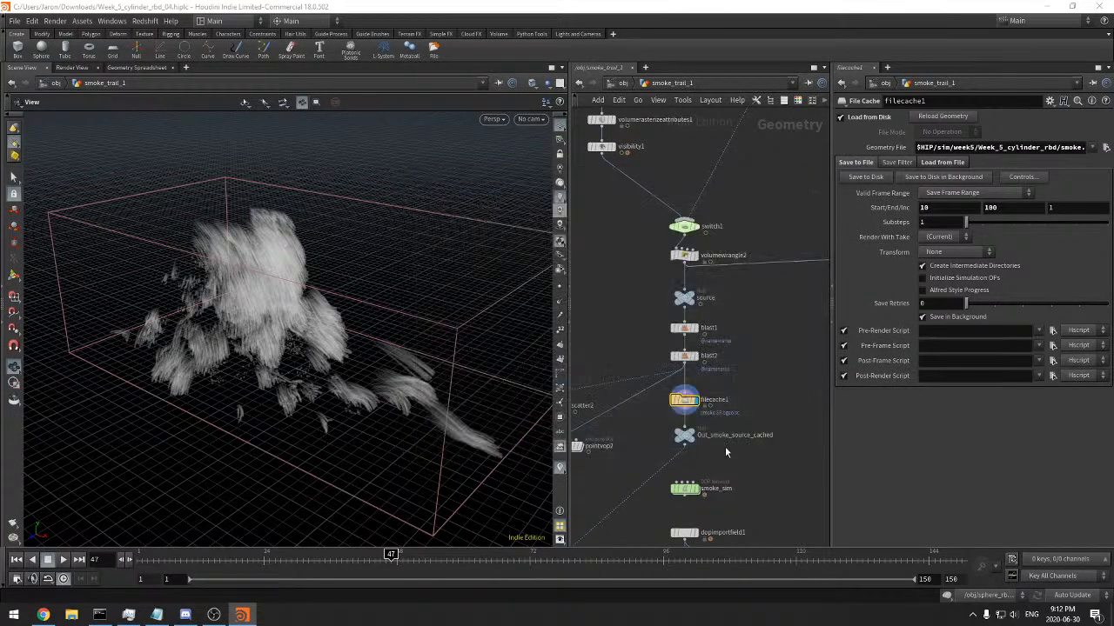
Open the smoke_sim DOP network, interrupt its cooking and return the timeline to frame 1
scroll(610, 425, "down", 5)
left_click(682, 367)
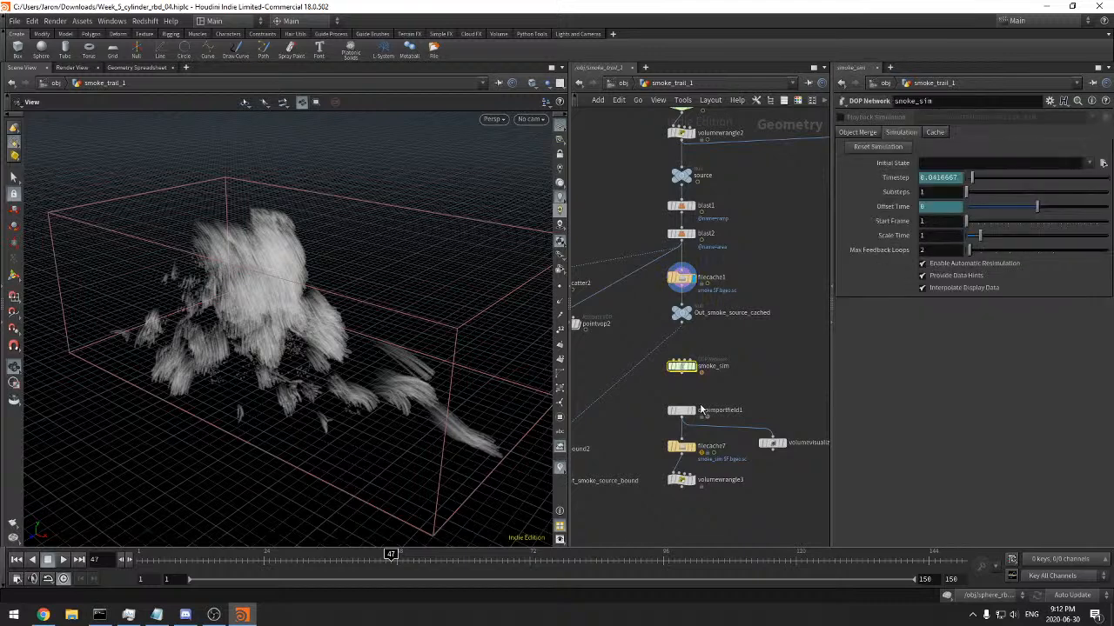
double_click(682, 366)
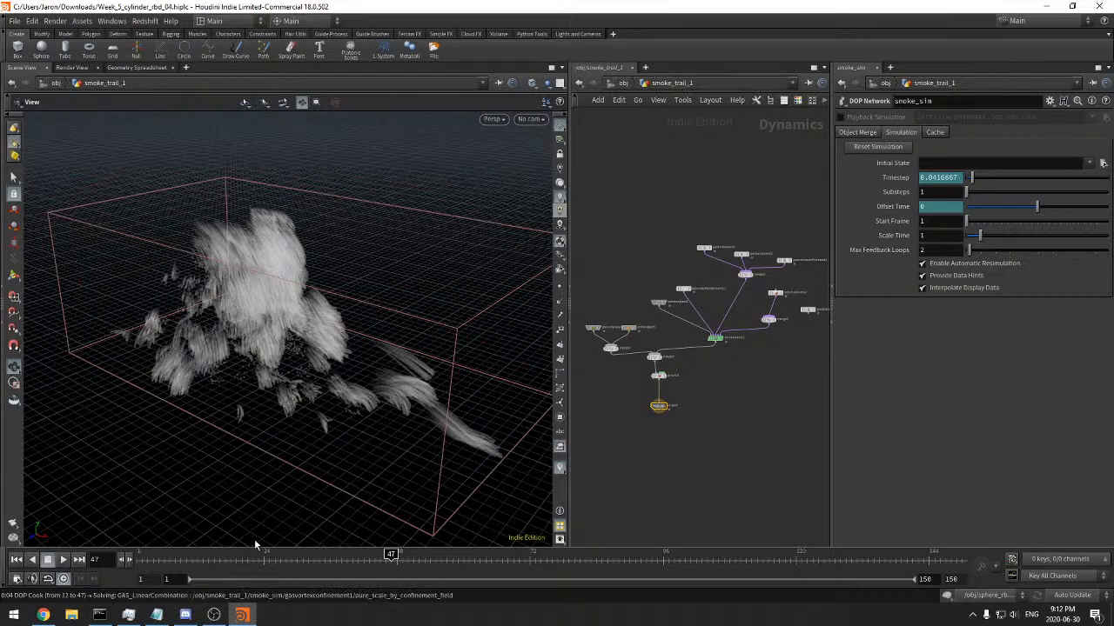
key("Escape")
left_click(31, 563)
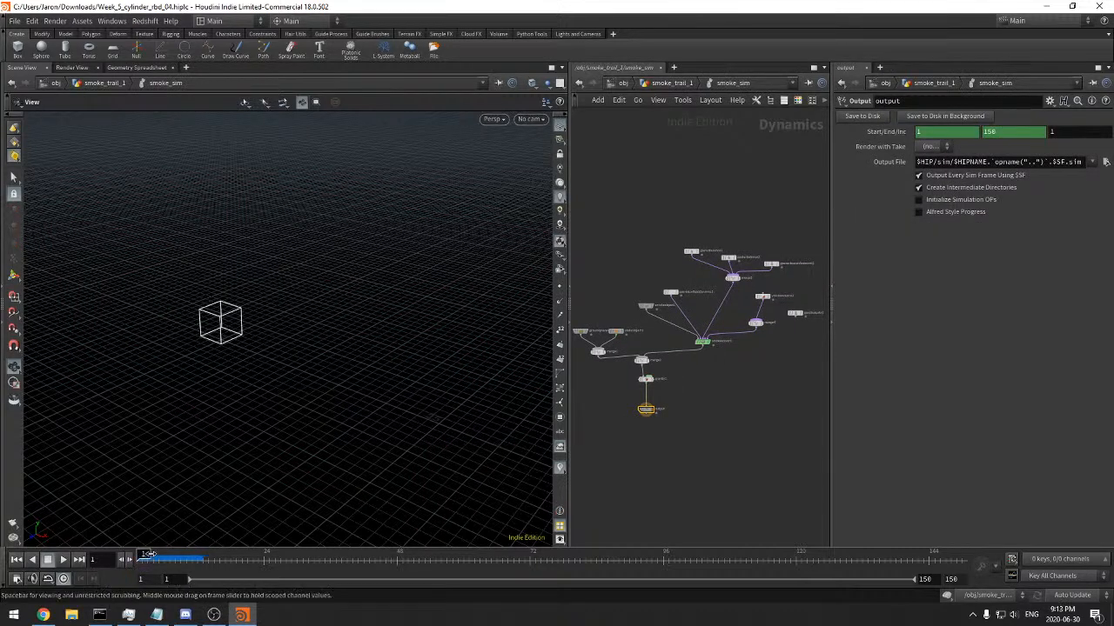
Cut the wire from the collision branch's merge1 to merge2 in the smoke_sim network
scroll(698, 432, "up", 5)
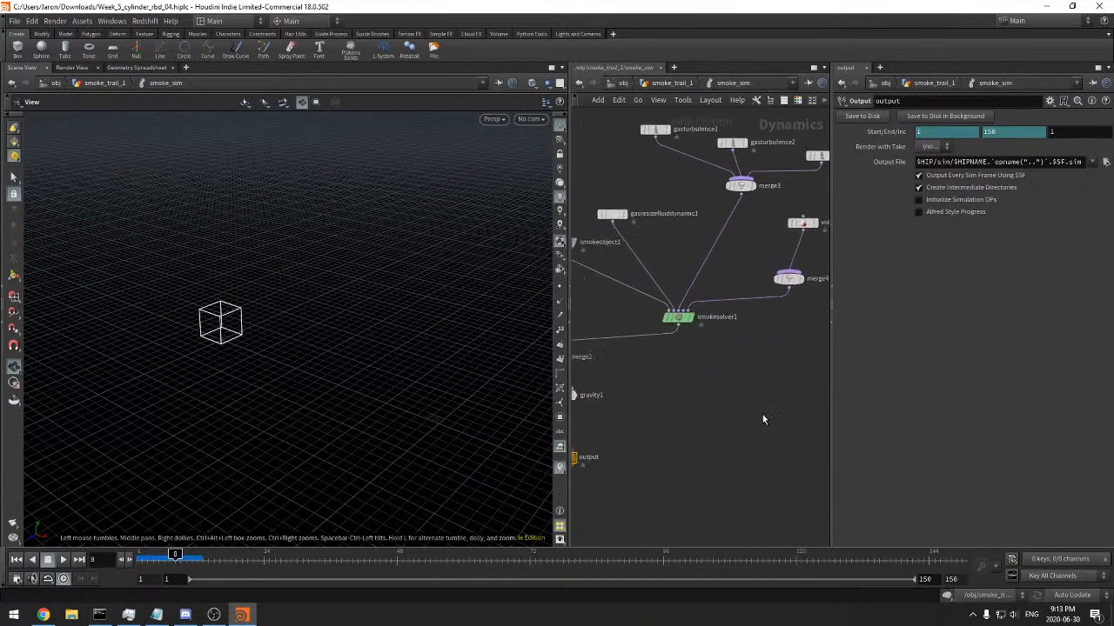
left_click(677, 322)
scroll(730, 386, "up", 2)
scroll(730, 388, "down", 3)
left_click_drag(670, 444, 696, 401)
scroll(756, 399, "up", 2)
left_click(704, 315)
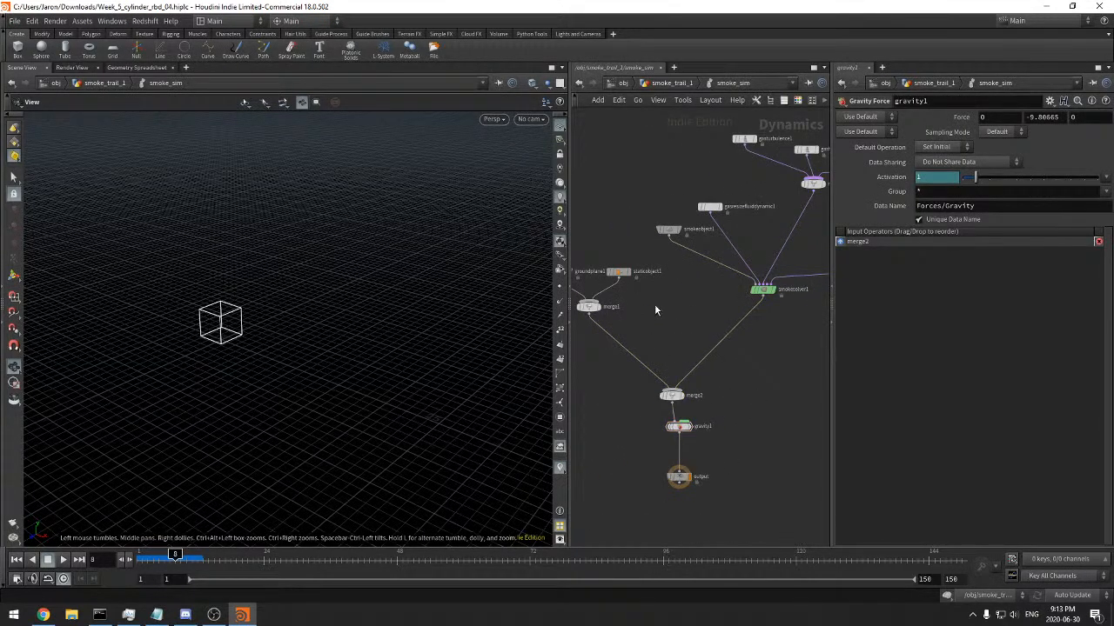
left_click_drag(647, 286, 593, 243)
key("y")
left_click_drag(660, 327, 624, 376)
middle_click_drag(767, 381, 624, 461)
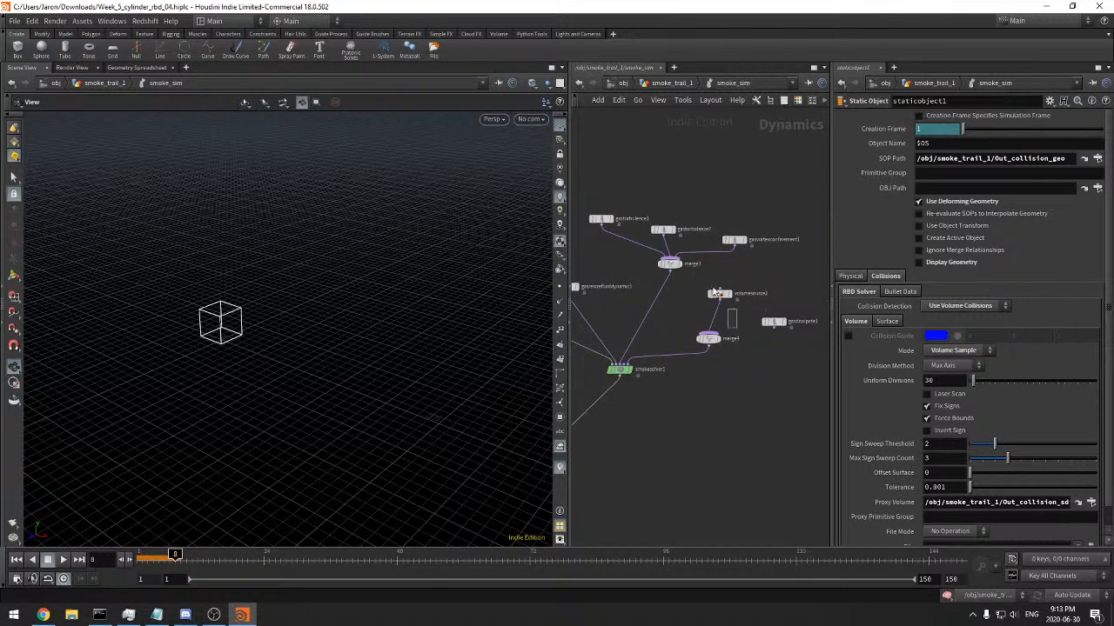
Examine the volume source and static object nodes in the smoke_sim network
left_click(720, 295)
middle_click_drag(611, 402, 773, 377)
left_click(639, 327)
middle_click_drag(671, 376, 684, 355)
left_click_drag(641, 351, 600, 298)
middle_click_drag(620, 380, 516, 411)
middle_click_drag(694, 389, 723, 395)
middle_click_drag(712, 327, 717, 340)
middle_click_drag(720, 397, 732, 381)
Multiply the smoke object's division size by 3, entering it as 0.06*3
left_click_drag(637, 363, 581, 294)
left_click(965, 168)
key("ctrl+z")
type("*3")
key("Return")
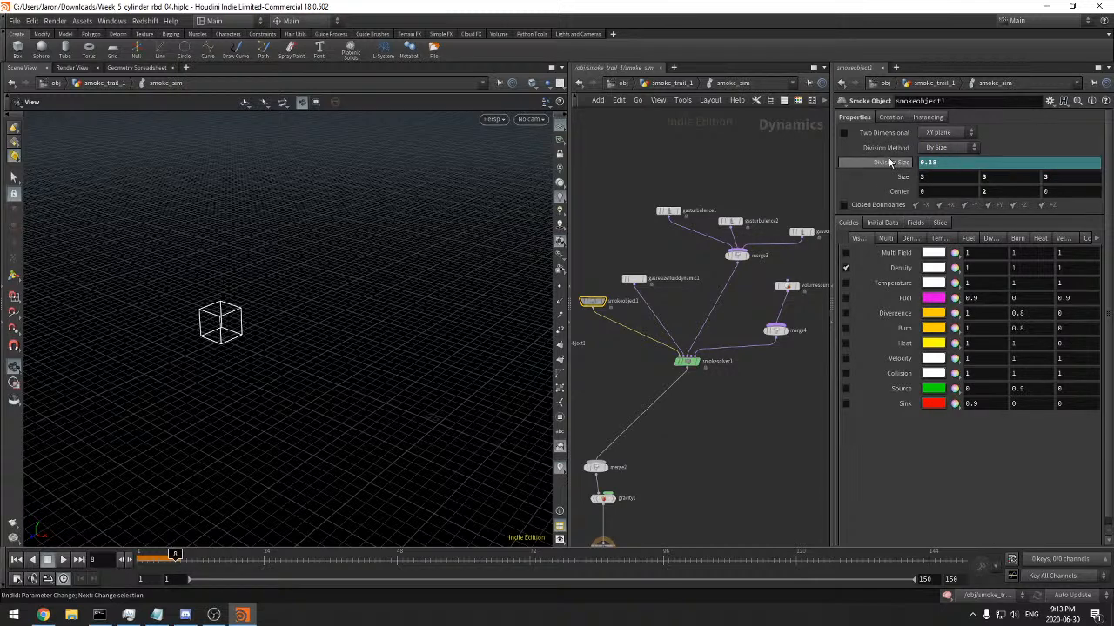
Move merge2, gravity1 and output directly beneath the smoke solver
scroll(742, 453, "down", 2)
left_click_drag(648, 505, 663, 374)
scroll(705, 376, "up", 2)
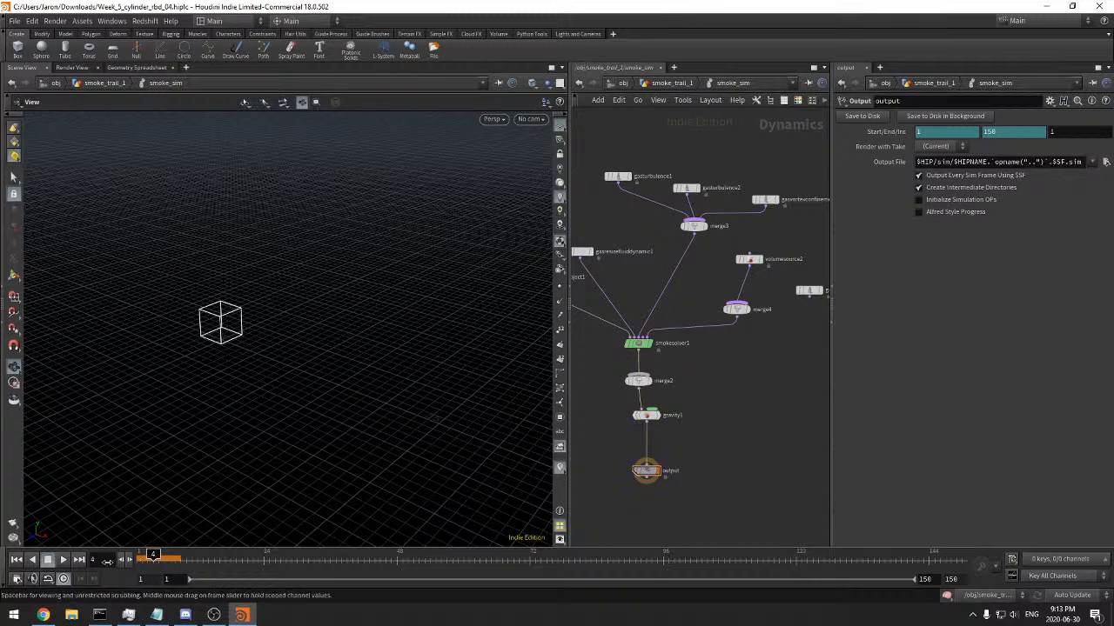
Play the coarser smoke simulation, view it from a lower angle, and scrub back to about frame 7
left_click(62, 560)
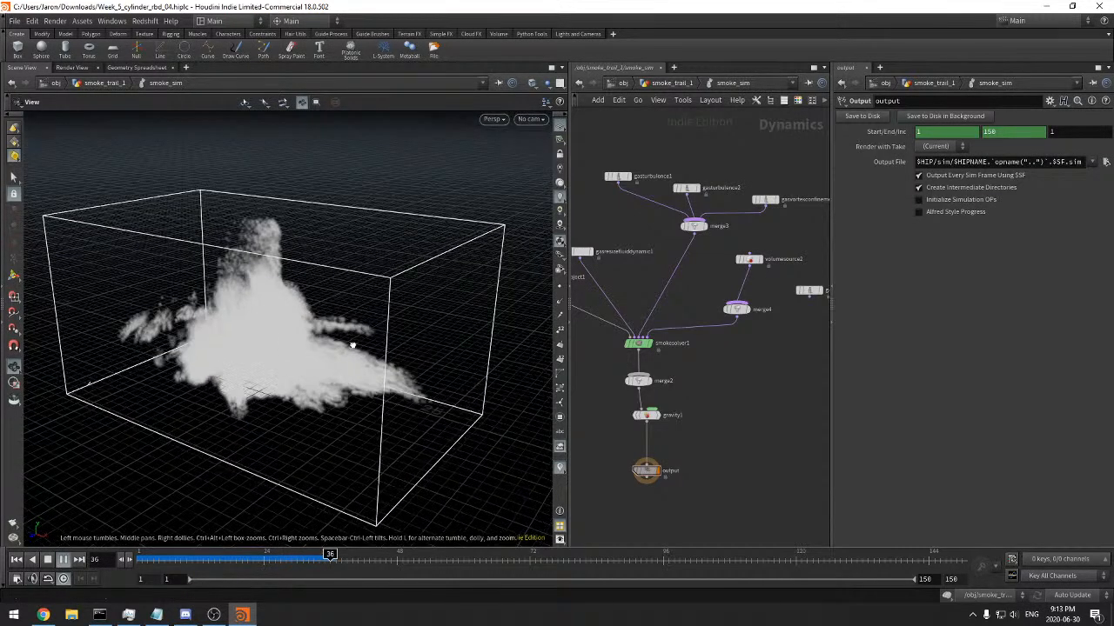
left_click_drag(352, 366, 366, 327)
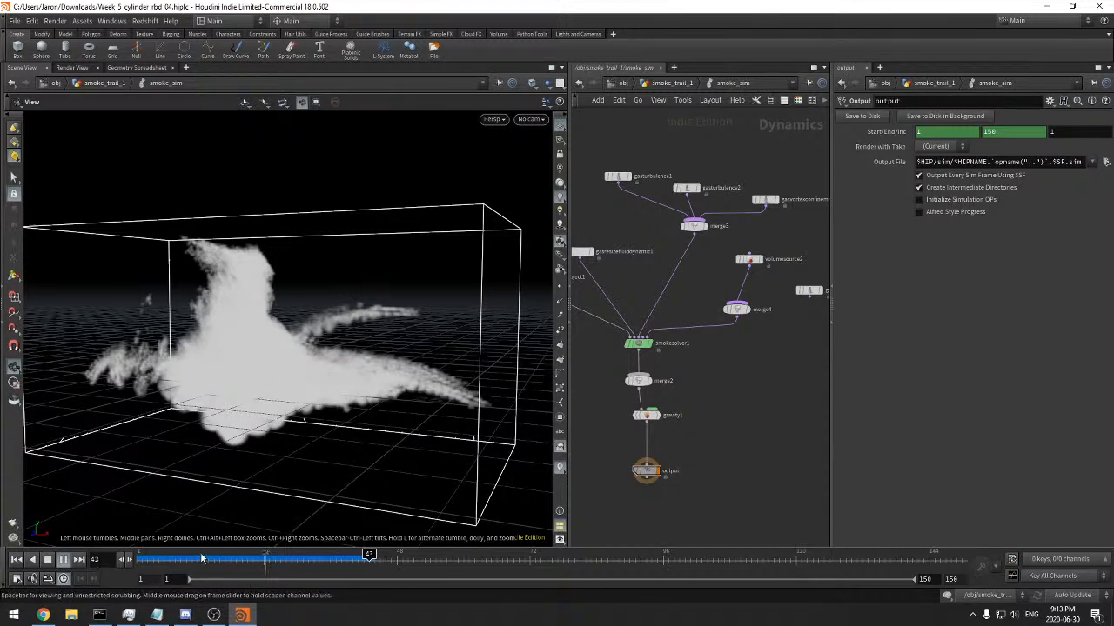
left_click_drag(200, 563, 170, 561)
Delete the staticobject1 and merge1 nodes from the smoke_sim network, keeping the ground plane
middle_click_drag(574, 441, 717, 410)
middle_click_drag(642, 369, 723, 362)
left_click_drag(682, 360, 705, 252)
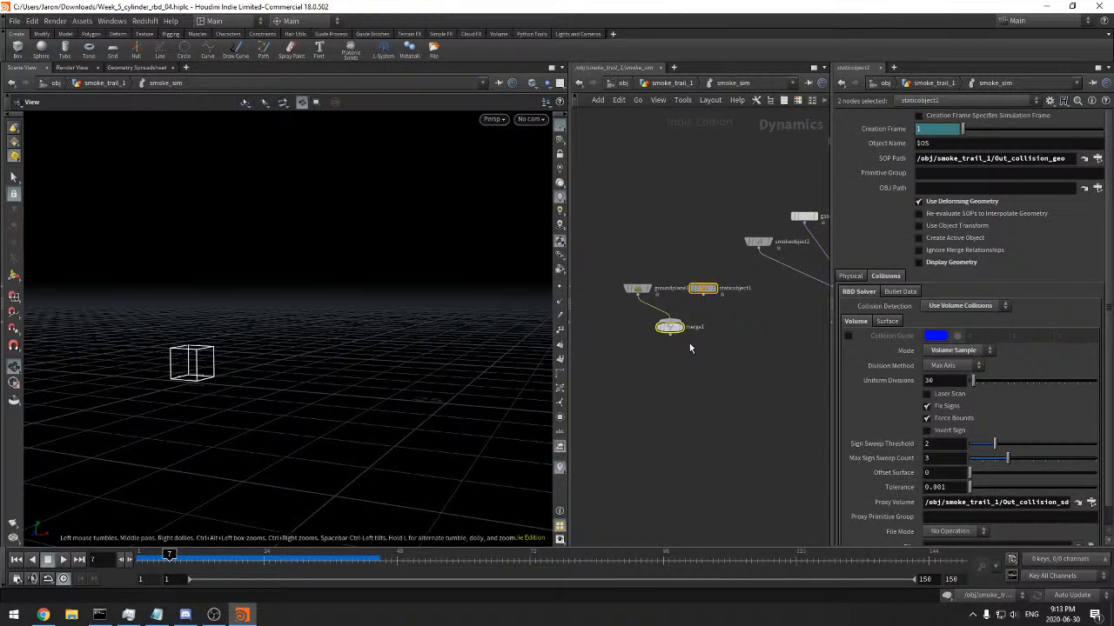
key("Delete")
middle_click_drag(680, 338, 525, 392)
Connect groundplane1 to merge2 as its first input, ahead of the smoke solver, and lower the merge in the network
left_click(774, 262)
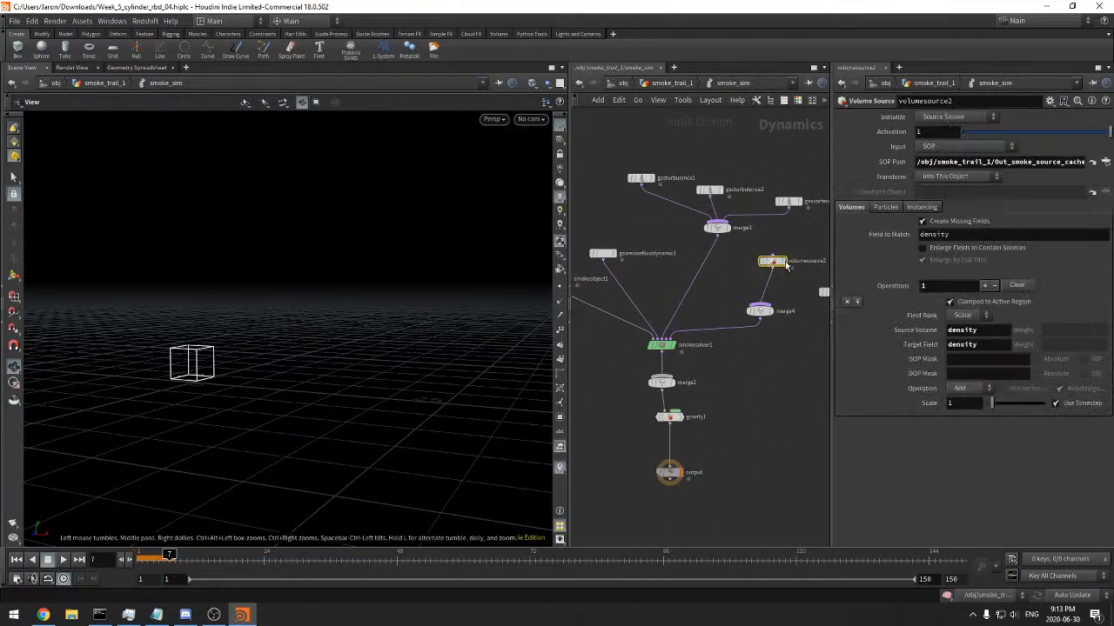
middle_click_drag(778, 383, 803, 364)
left_click(642, 233)
middle_click_drag(622, 369, 724, 354)
left_click_drag(600, 290, 679, 311)
middle_click_drag(708, 359, 666, 378)
left_click(745, 399)
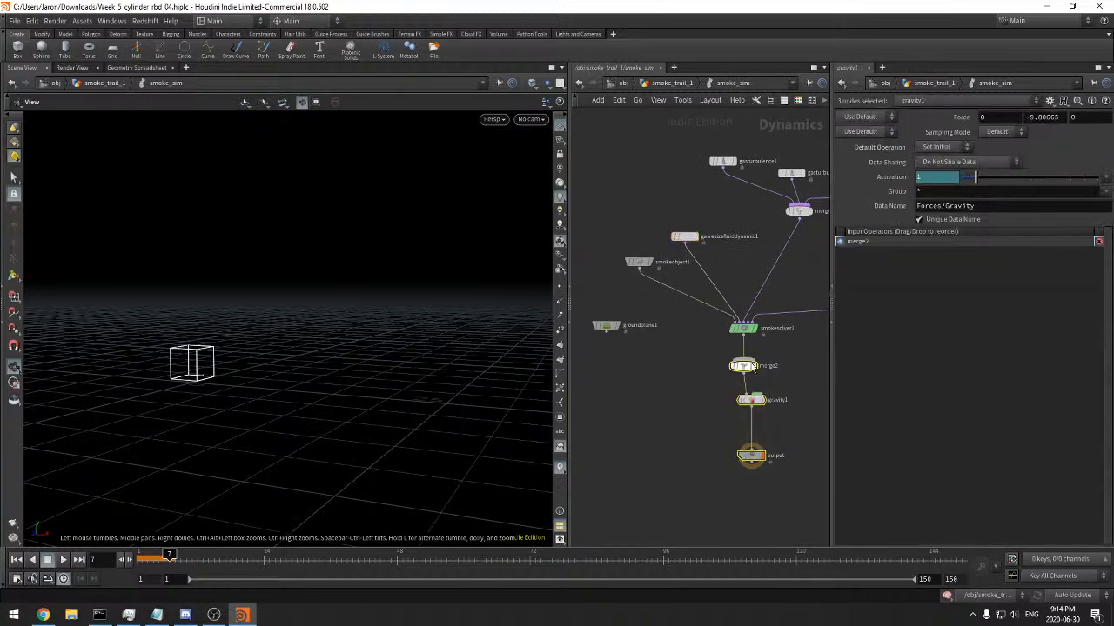
left_click_drag(606, 334, 740, 402)
middle_click_drag(707, 426, 625, 435)
left_click_drag(620, 440, 675, 410)
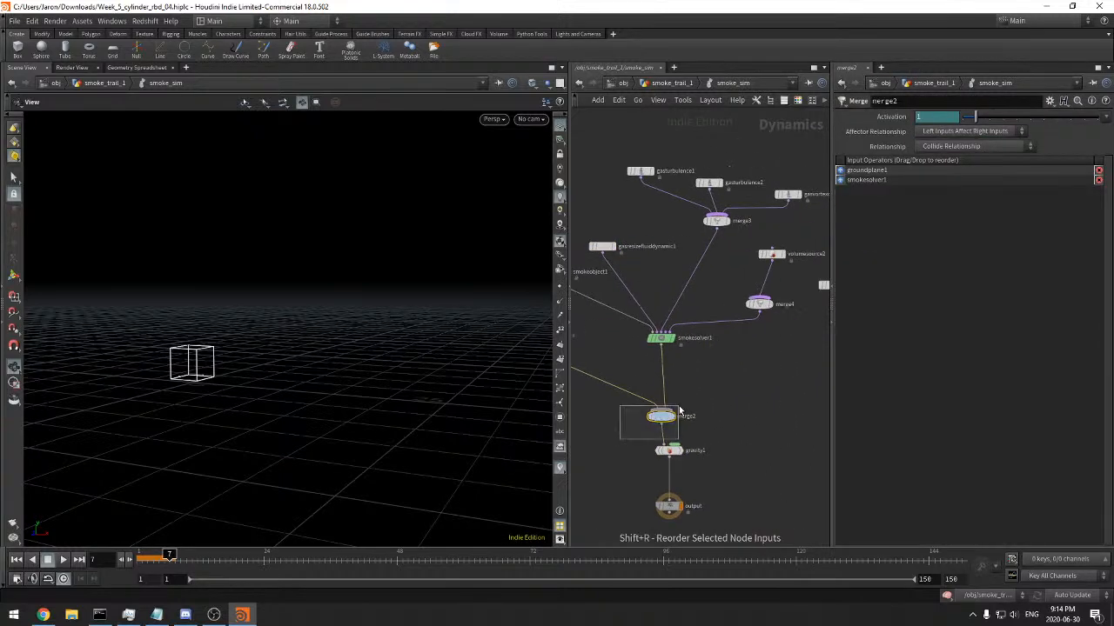
Move groundplane1 closer to merge2 to tidy the network layout
middle_click_drag(673, 391, 730, 389)
left_click_drag(585, 335, 636, 370)
middle_click_drag(660, 363, 601, 379)
scroll(703, 402, "down", 1)
middle_click_drag(701, 403, 712, 400)
Rerun the simulation from frame 1 and scrub through the frames to inspect how the smoke meets the ground plane
left_click(142, 556)
left_click(64, 560)
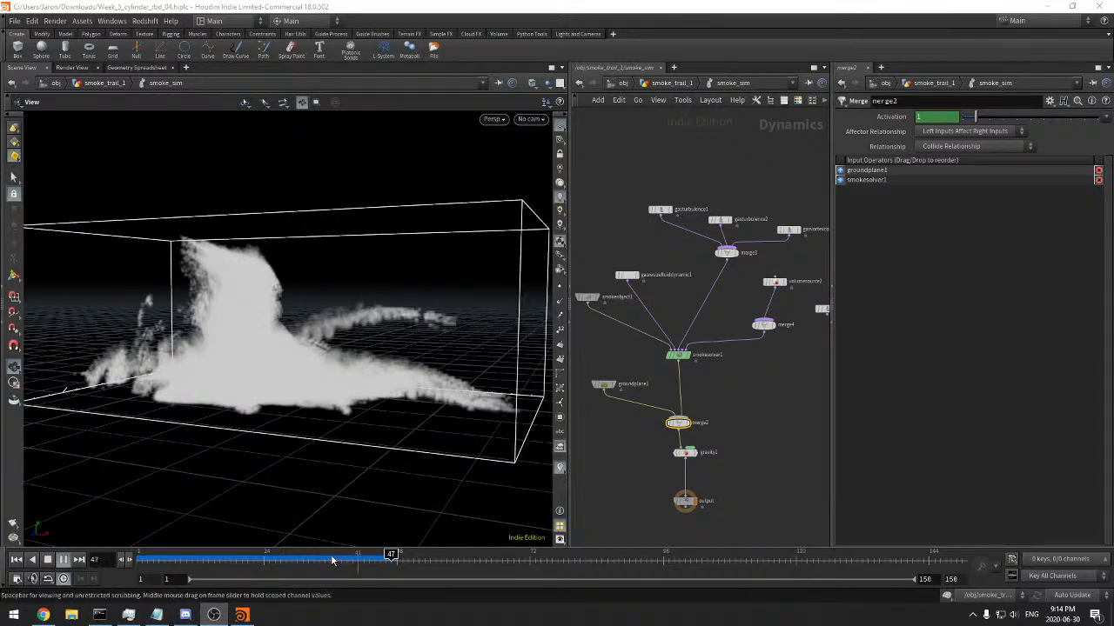
left_click(185, 564)
left_click_drag(185, 564, 353, 558)
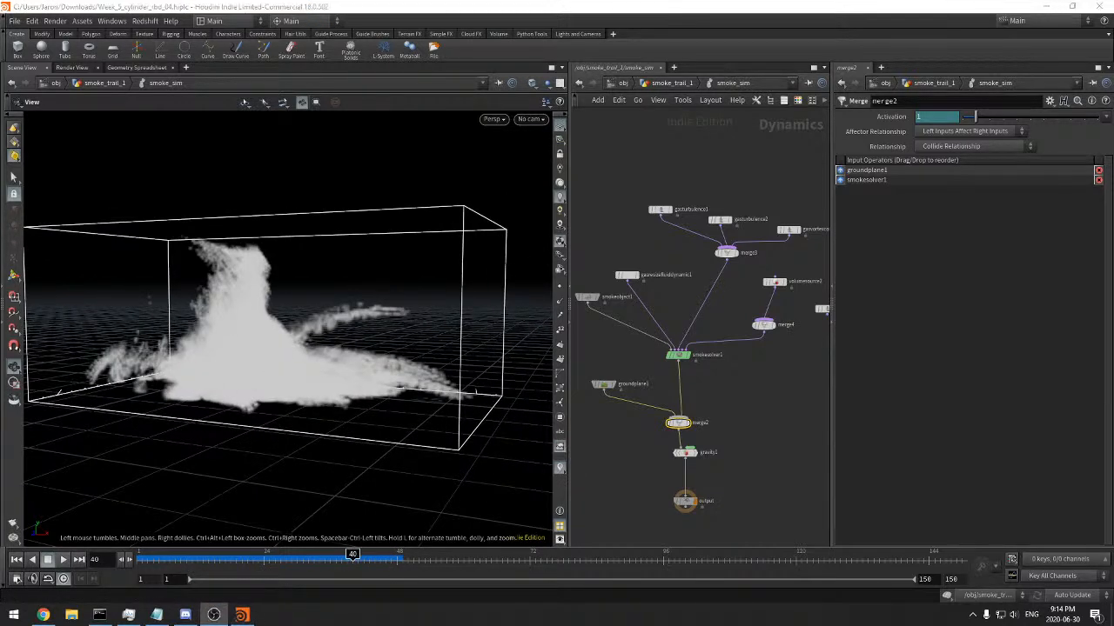
left_click_drag(420, 371, 275, 393)
left_click_drag(181, 558, 369, 531)
left_click_drag(240, 348, 289, 342)
Review the smoke object's division size and the cached smoke source in the smoke_trail_1 geometry network
middle_click_drag(691, 260, 741, 278)
left_click(636, 315)
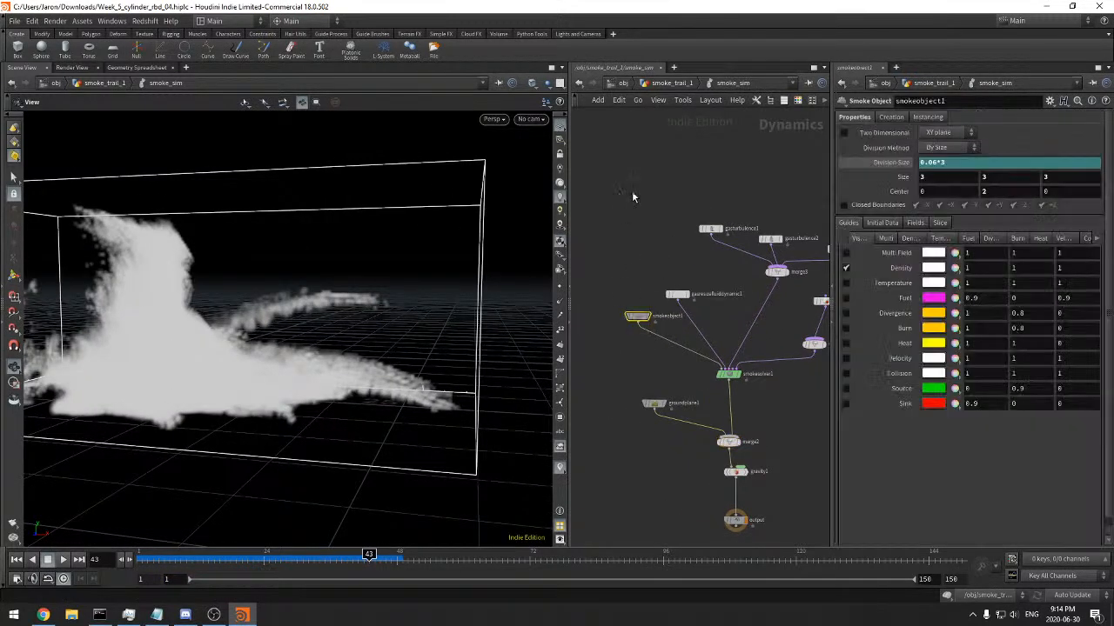
left_click(660, 85)
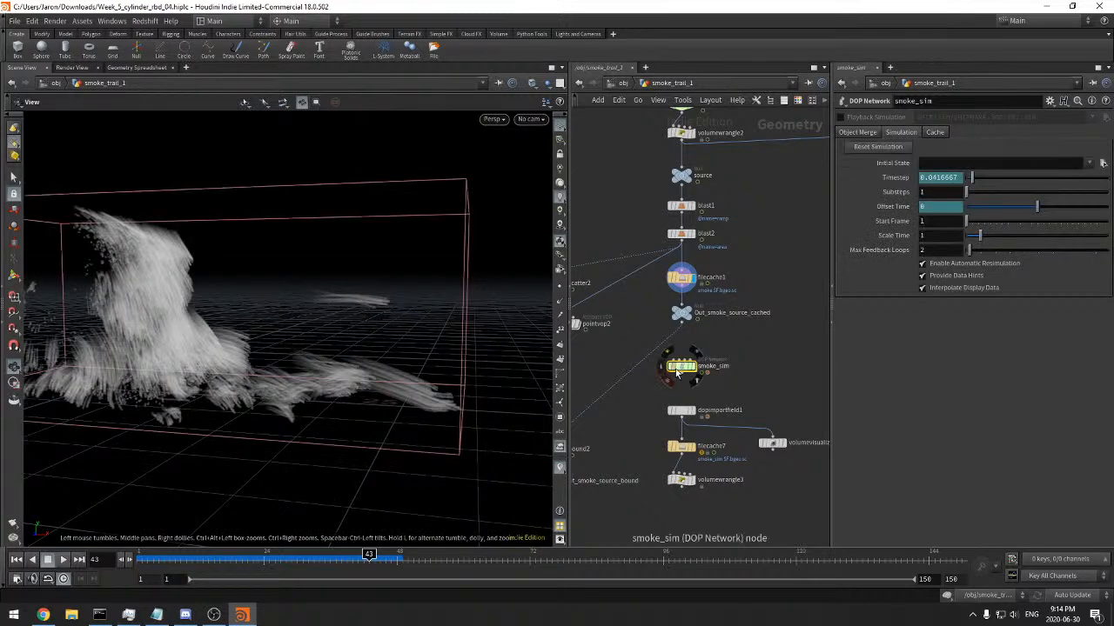
right_click_drag(431, 286, 373, 333)
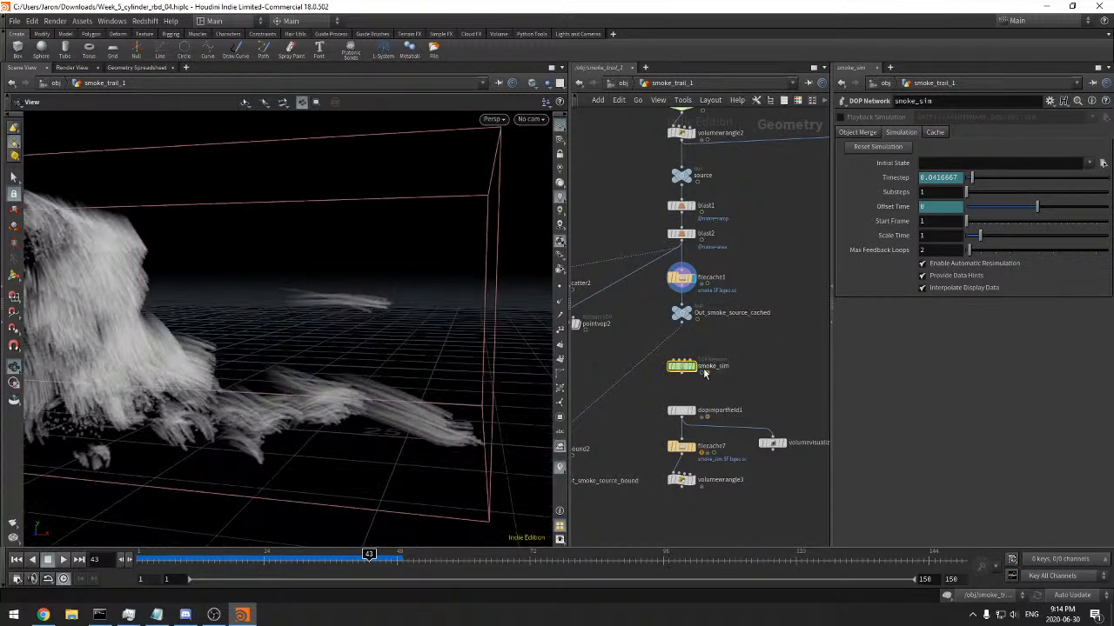
double_click(684, 366)
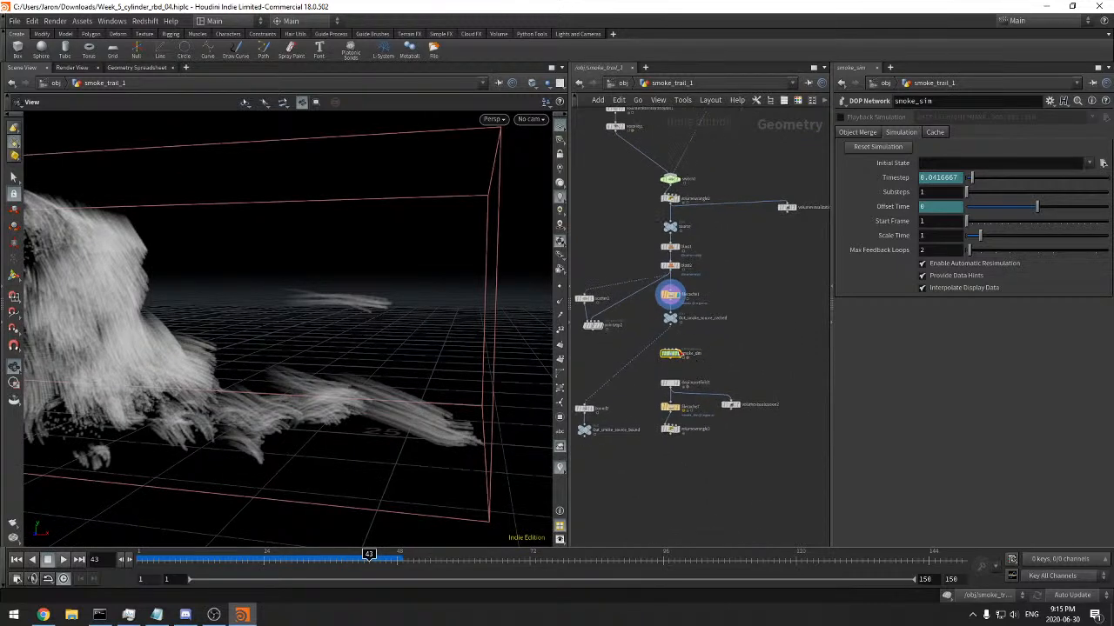
right_click_drag(736, 399, 678, 417)
middle_click_drag(696, 400, 604, 364)
left_click(661, 85)
Return the timeline to frame 1 and show the volumevisualization2 node's settings
left_click_drag(186, 559, 138, 559)
scroll(789, 407, "up", 4)
left_click(688, 311)
middle_click_drag(702, 276, 715, 275)
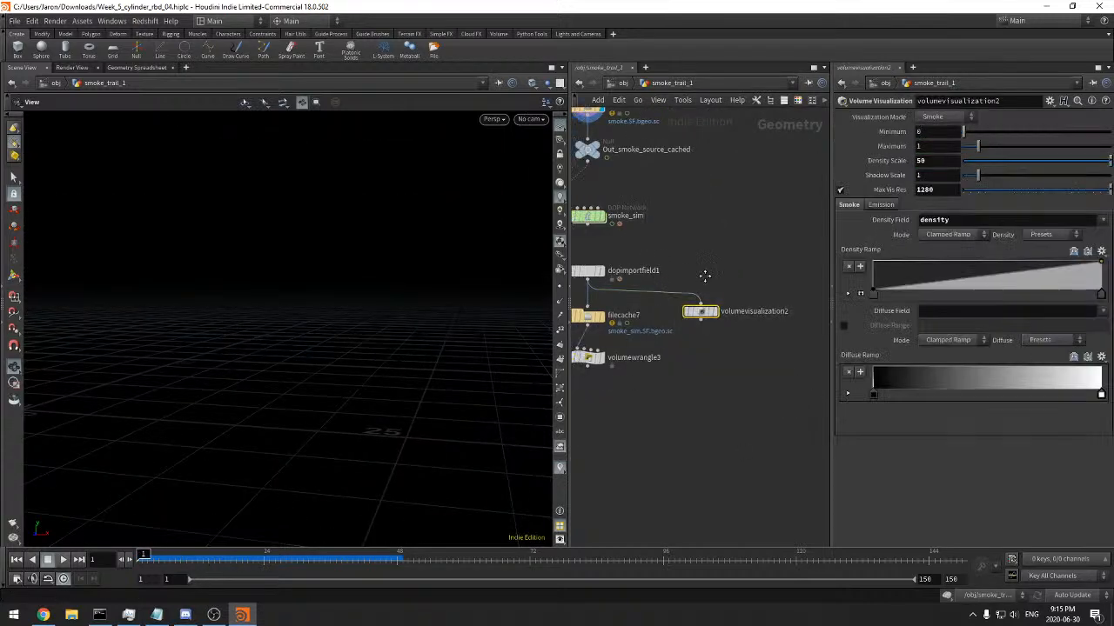
Duplicate the smoke_sim DOP network, place the copy beside the original and open the copy's dynamics network
left_click_drag(753, 216, 596, 366)
left_click_drag(598, 218, 716, 281)
left_click(595, 275)
left_click(591, 332)
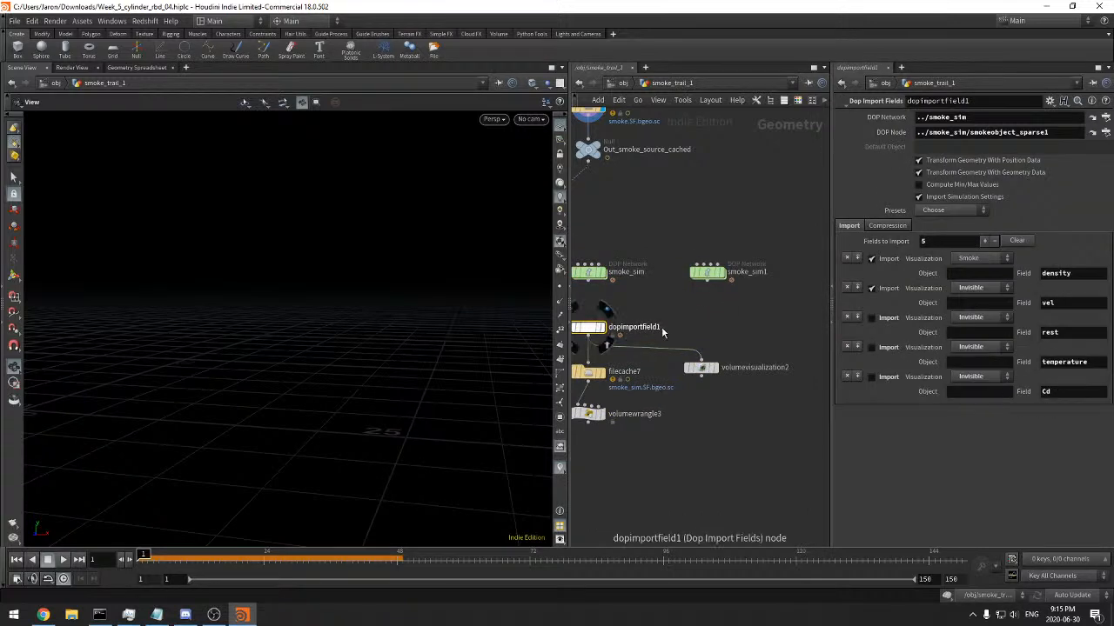
middle_click_drag(669, 330, 687, 337)
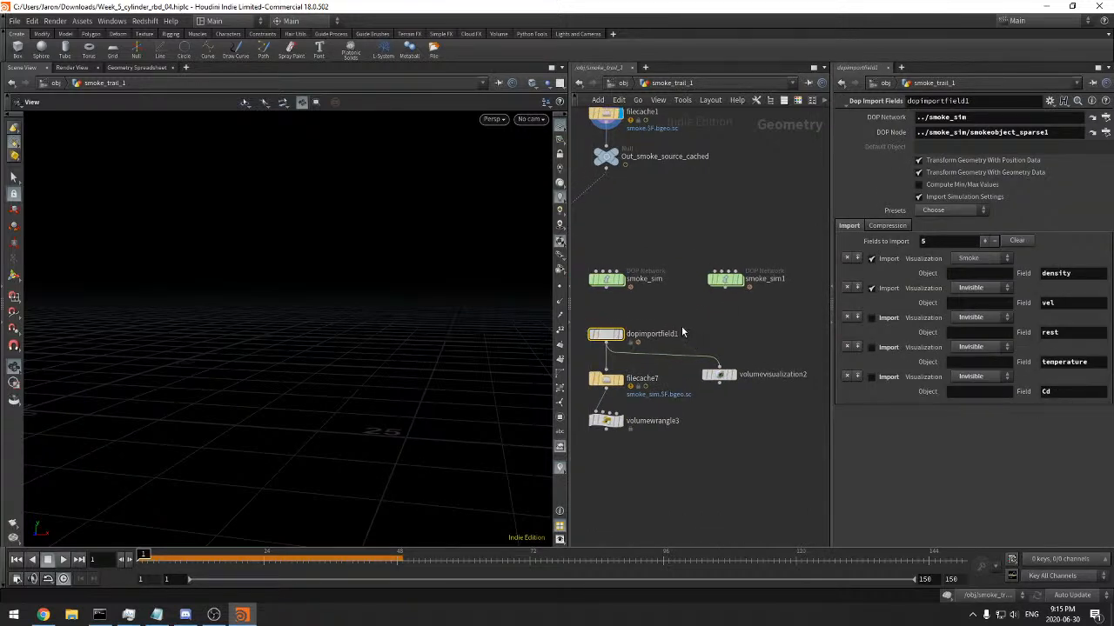
double_click(727, 287)
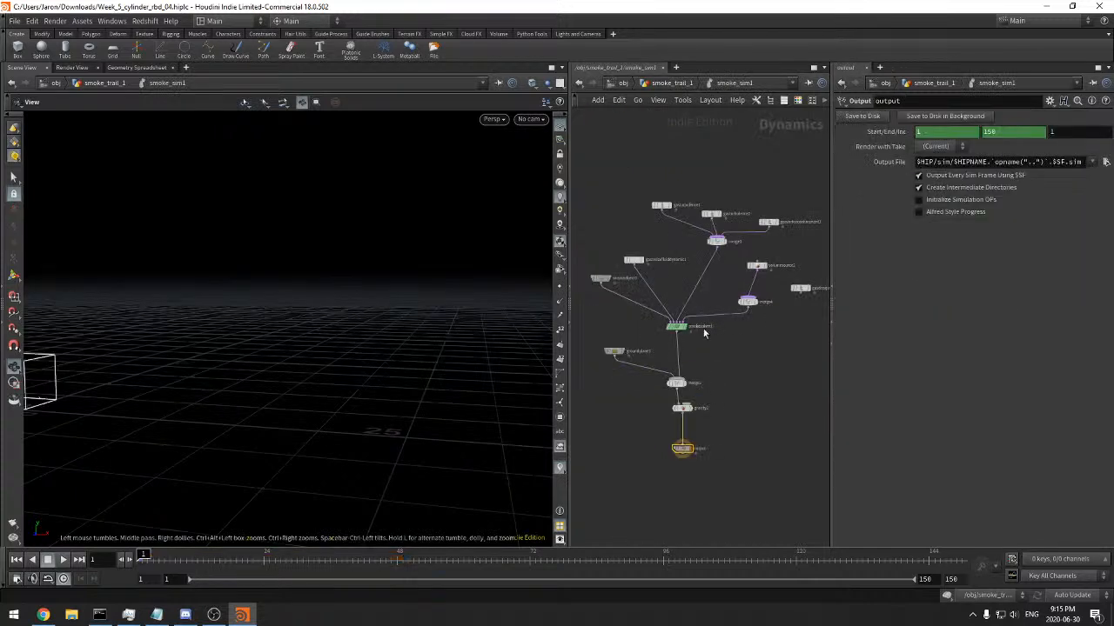
scroll(691, 315, "up", 3)
scroll(720, 363, "down", 5)
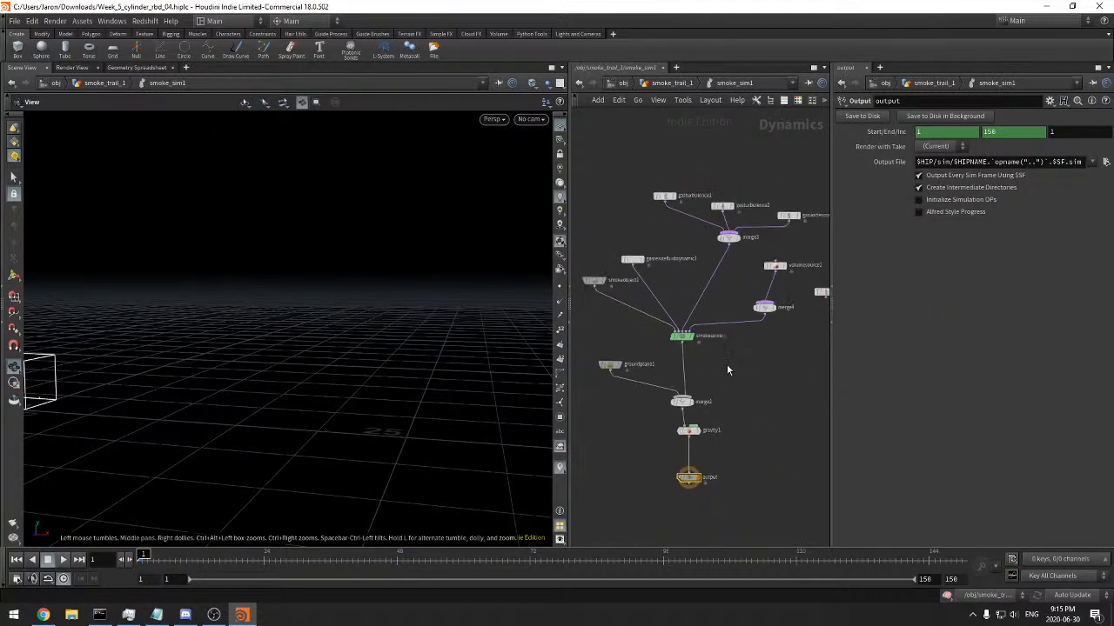
left_click_drag(738, 335, 674, 298)
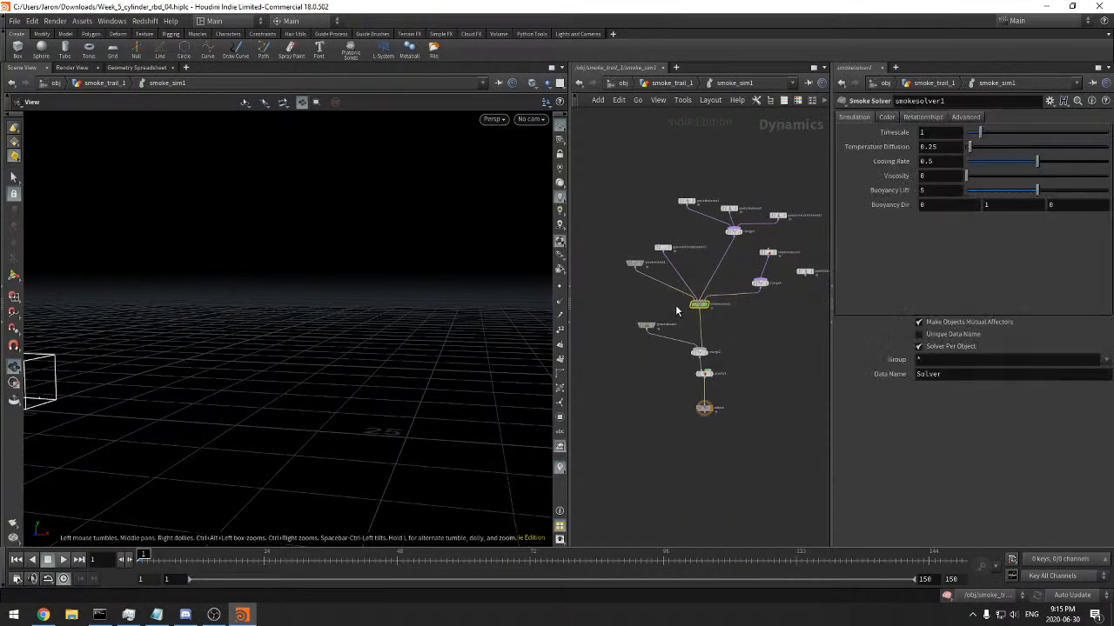
Add a Smoke Object (Sparse) near smokeobject1 and set its voxel size to smokeobject1's division size expression, 0.06*3
left_click(635, 263)
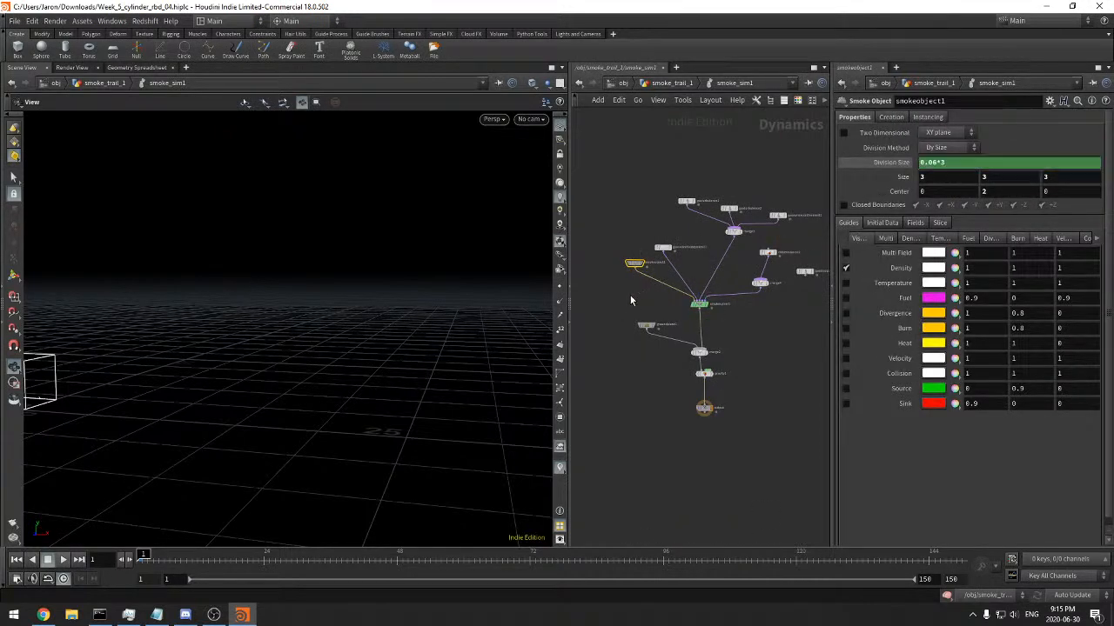
scroll(631, 296, "up", 2)
key("Tab")
type("smok")
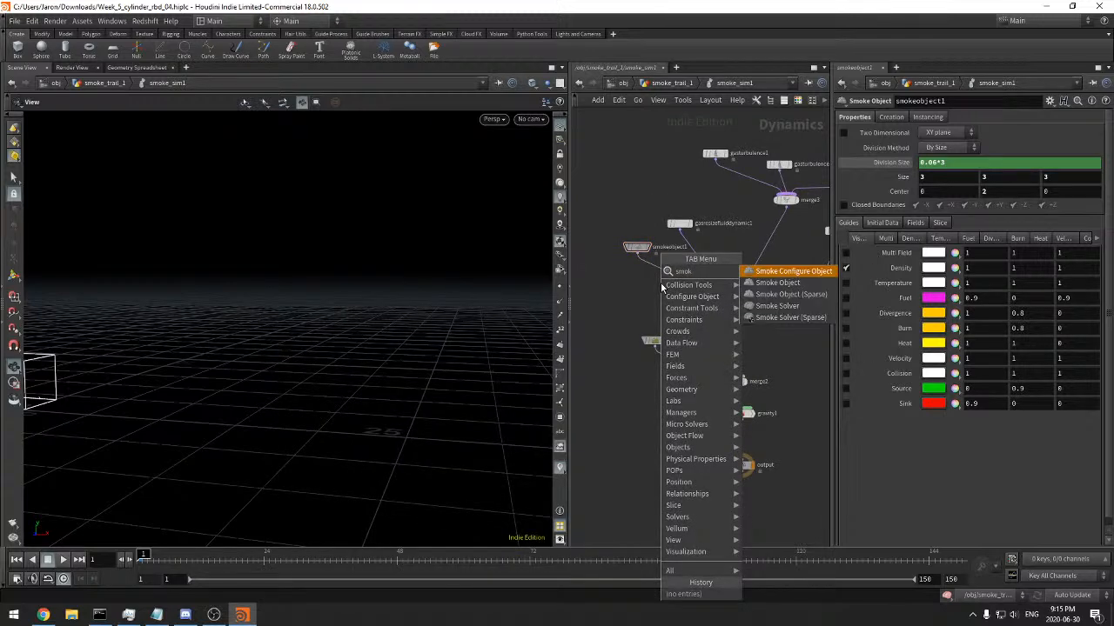
key("Down")
key("Down")
key("Return")
left_click(661, 285)
double_click(948, 161)
type("0.06*3")
key("Return")
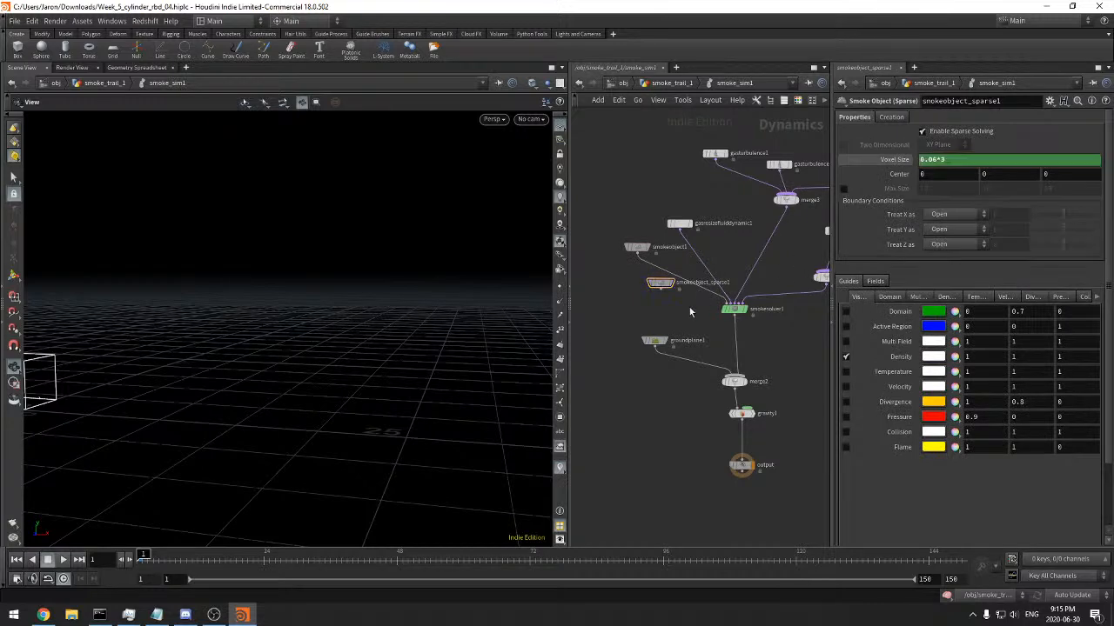
Add a Smoke Solver (Sparse) node between smokesolver1 and merge2
scroll(689, 307, "up", 2)
key("Tab")
type("smo")
key("Down")
key("Down")
key("Down")
key("Down")
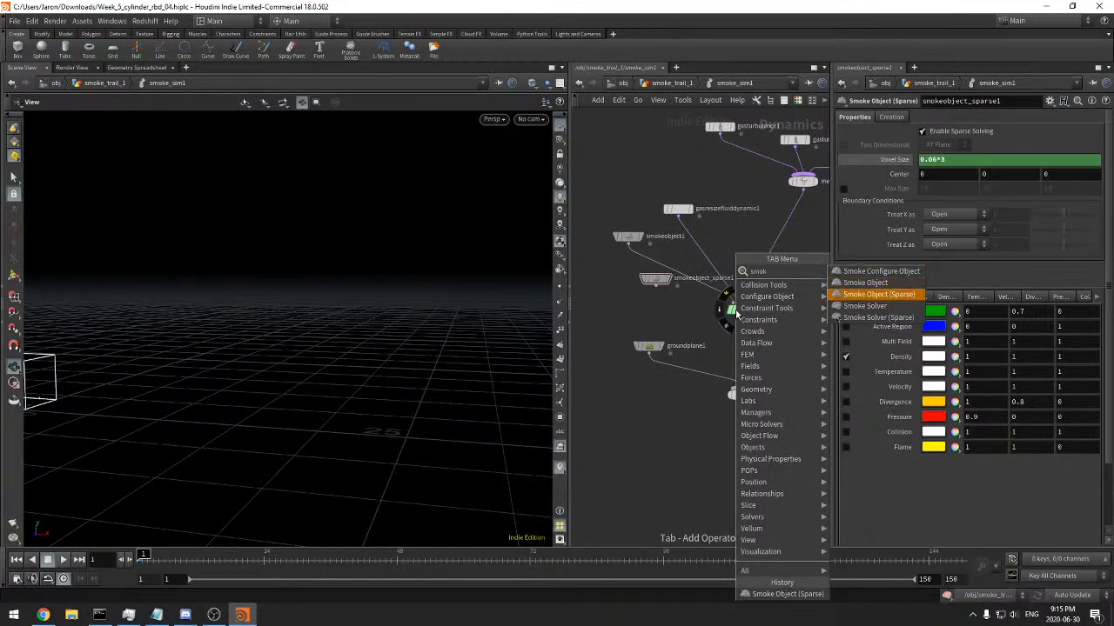
key("Return")
left_click(756, 351)
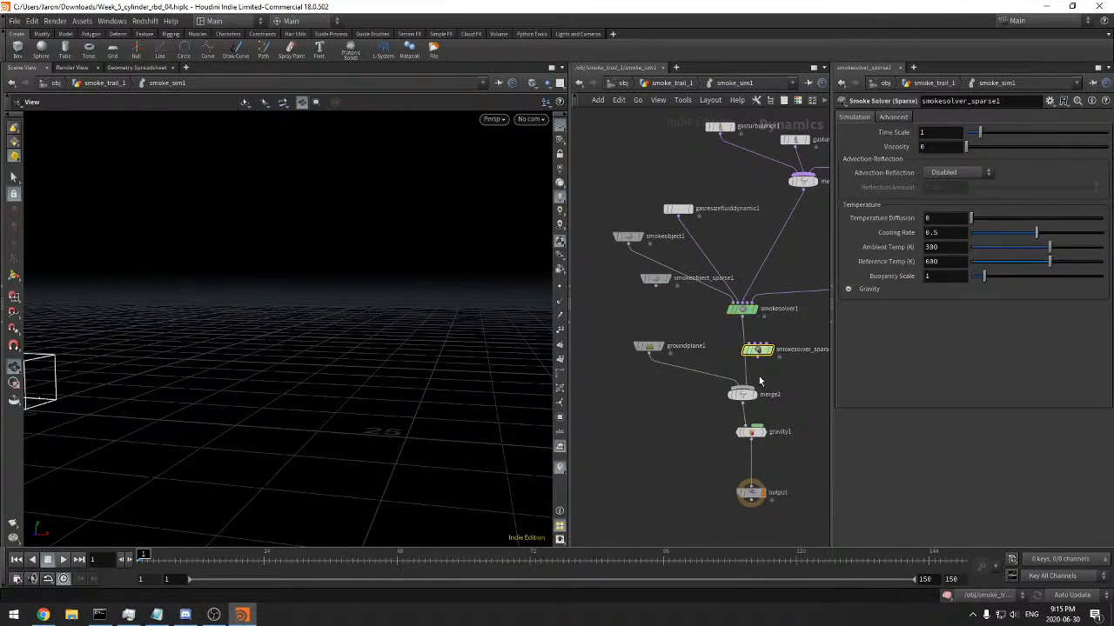
Replace smokesolver1 with the sparse solver as merge2's input, and wire merge3 and merge4 into the sparse solver
key("y")
left_click_drag(729, 332, 780, 333)
scroll(801, 331, "up", 2)
middle_click_drag(802, 328, 708, 360)
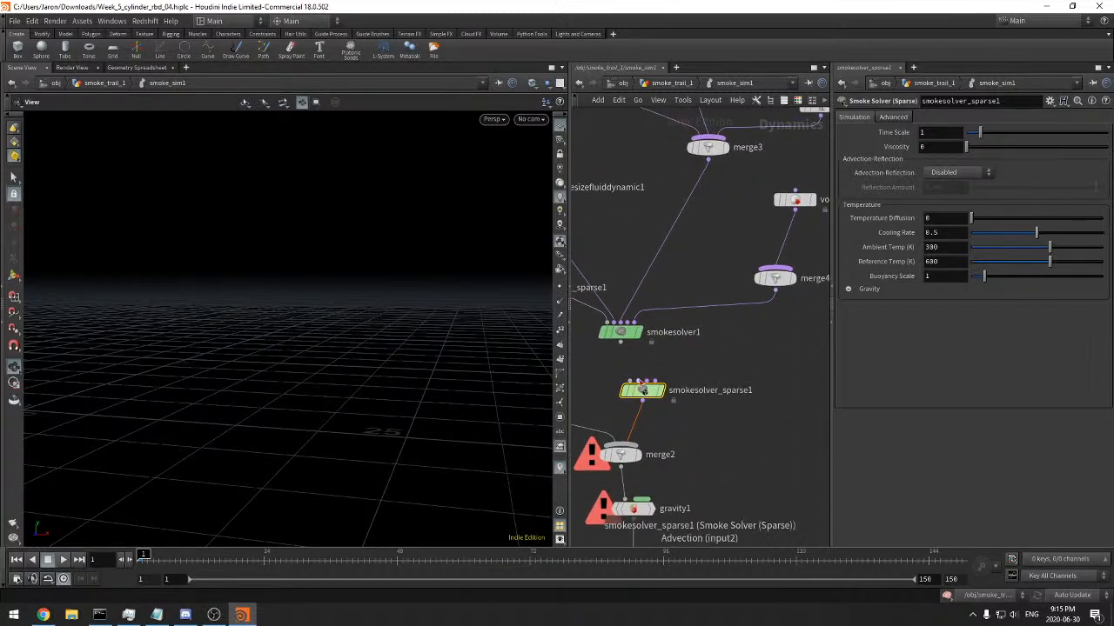
left_click(707, 158)
left_click(656, 382)
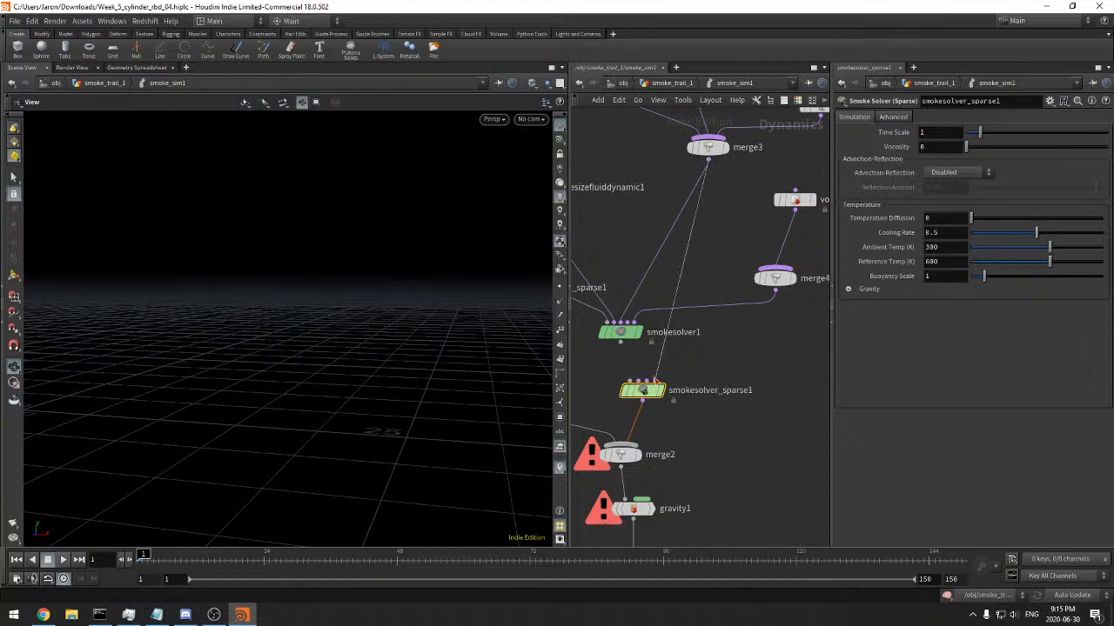
left_click(646, 382)
left_click(773, 298)
Connect smokeobject_sparse1 to the sparse solver's object input and line the solver up above merge2
middle_click_drag(719, 383, 801, 382)
left_click(711, 381)
left_click(712, 381)
left_click(711, 381)
left_click(600, 304)
scroll(637, 365, "down", 2)
middle_click_drag(636, 364, 656, 350)
left_click_drag(722, 378, 703, 372)
scroll(740, 374, "down", 1)
Delete the non-sparse nodes smokesolver1, smokeobject1 and gasresizefluiddynamic1
left_click(713, 329)
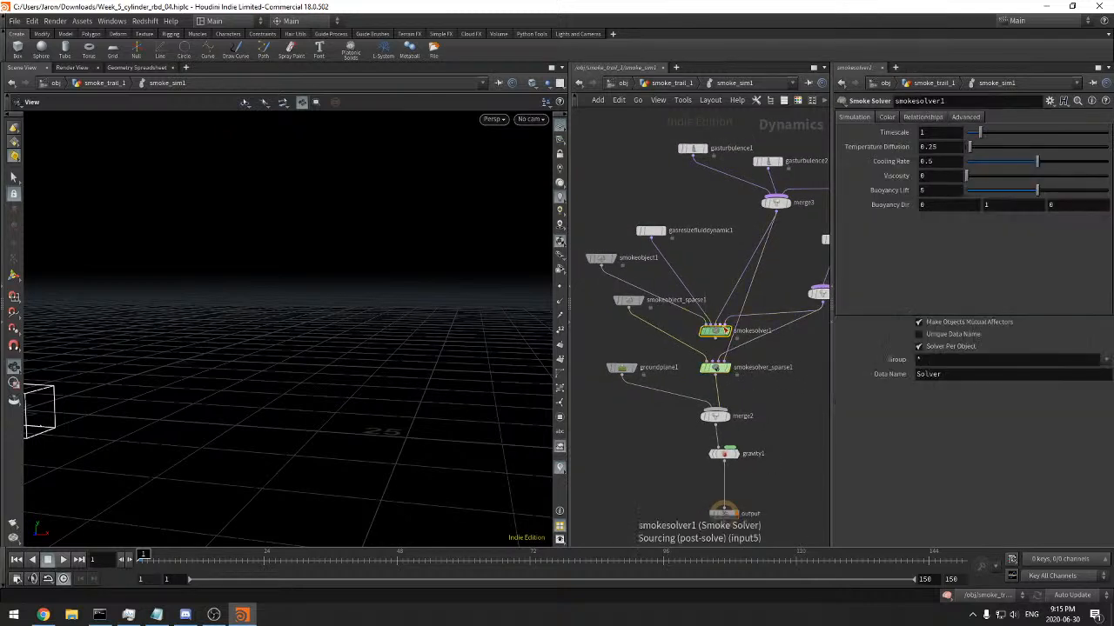
key("Delete")
key("Delete")
Rearrange the sourcing, turbulence, ground plane, merge2 and gravity1 nodes neatly around the sparse solver
scroll(661, 212, "down", 2)
left_click_drag(625, 159, 791, 238)
mouse_move(707, 243)
left_mouse_down()
mouse_move(766, 343)
mouse_move(814, 342)
mouse_move(669, 273)
left_mouse_up()
left_click_drag(742, 231, 825, 341)
middle_click_drag(798, 393, 716, 400)
left_click_drag(793, 378, 654, 258)
left_click_drag(727, 344, 687, 298)
middle_click_drag(628, 355, 713, 338)
scroll(714, 337, "up", 5)
middle_click_drag(718, 418, 765, 389)
left_click(677, 411)
left_click_drag(723, 518, 656, 398)
left_click_drag(675, 412, 664, 419)
scroll(723, 391, "down", 2)
middle_click_drag(731, 391, 749, 465)
Simulate the sparse smoke to frame 50, then scrub the frames and inspect the smoke from several angles
left_click(412, 563)
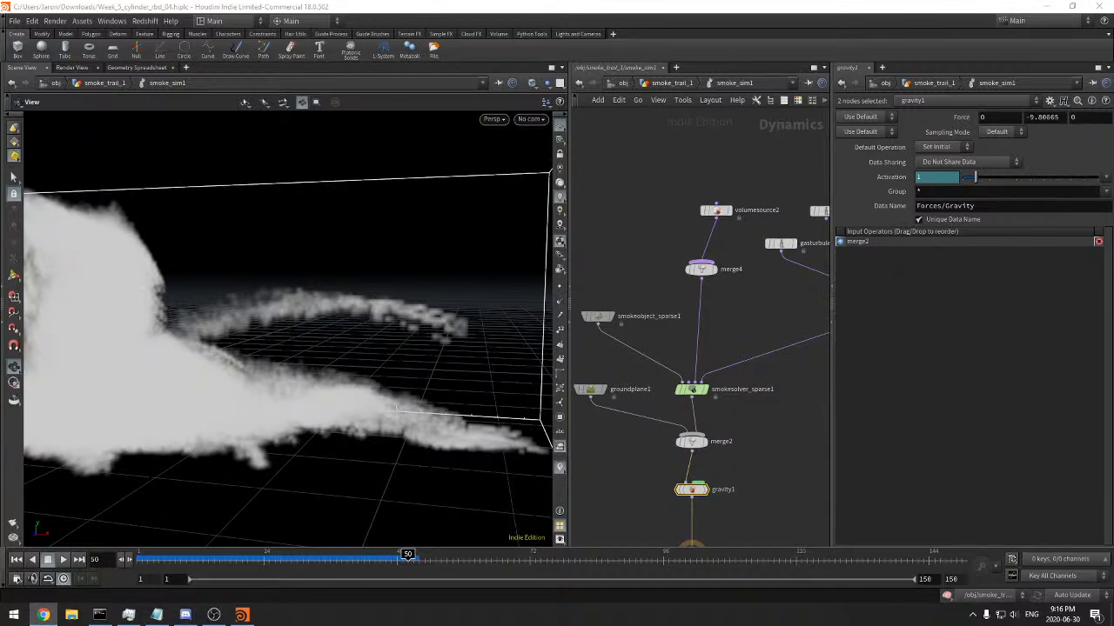
left_click_drag(156, 560, 396, 559)
scroll(269, 391, "down", 4)
middle_click_drag(254, 380, 376, 391)
mouse_move(396, 560)
left_mouse_down()
mouse_move(280, 560)
mouse_move(392, 552)
left_mouse_up()
left_click_drag(367, 389, 398, 418)
right_click_drag(397, 417, 438, 340)
mouse_move(439, 341)
left_mouse_down()
mouse_move(412, 356)
mouse_move(318, 336)
mouse_move(403, 350)
mouse_move(453, 344)
left_mouse_up()
Review the source and target field settings of volumesource2
left_click(715, 210)
middle_click_drag(707, 308, 731, 304)
left_click_drag(623, 234, 591, 338)
middle_click_drag(690, 284, 630, 281)
left_click(682, 188)
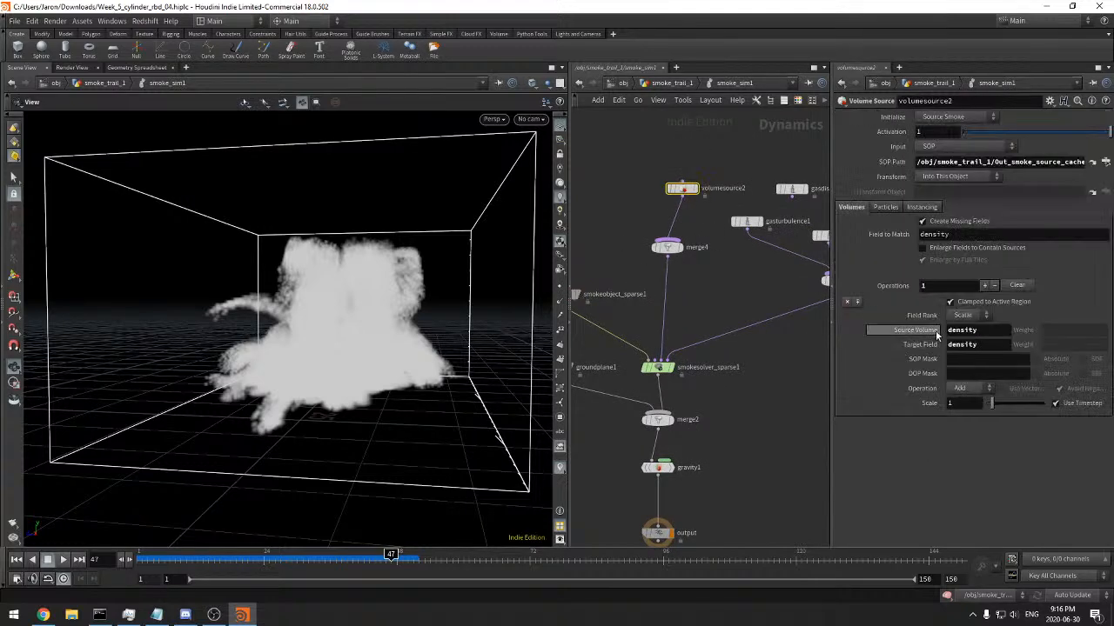
Check the filecache1 node's info in smoke_trail_1 at frames 1 and 16, and reopen the smoke_sim1 network
key("u")
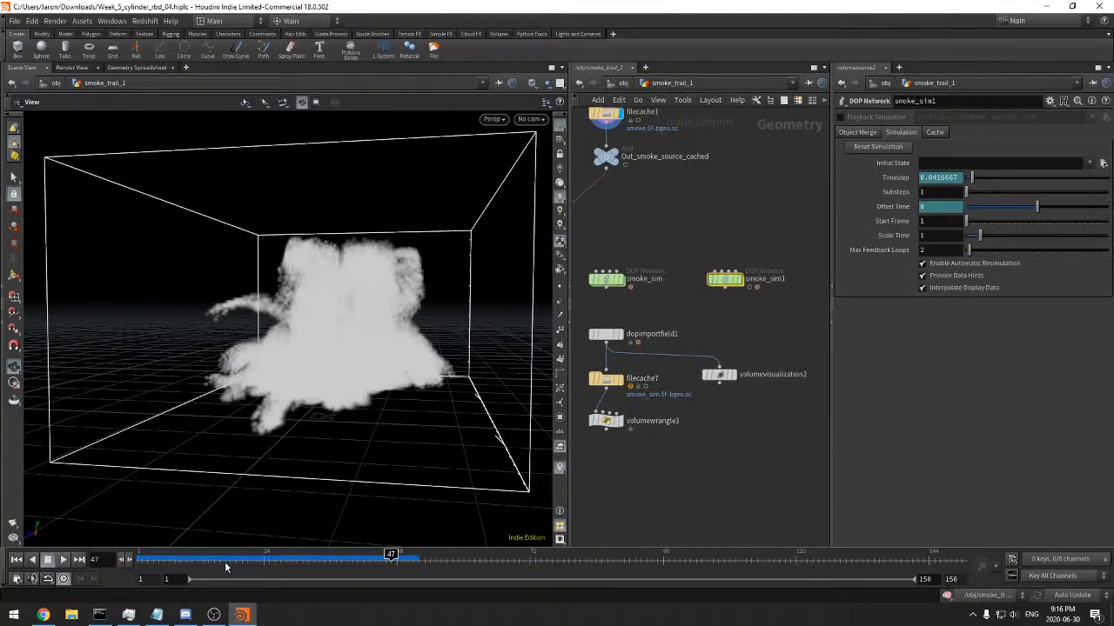
left_click_drag(171, 564, 139, 561)
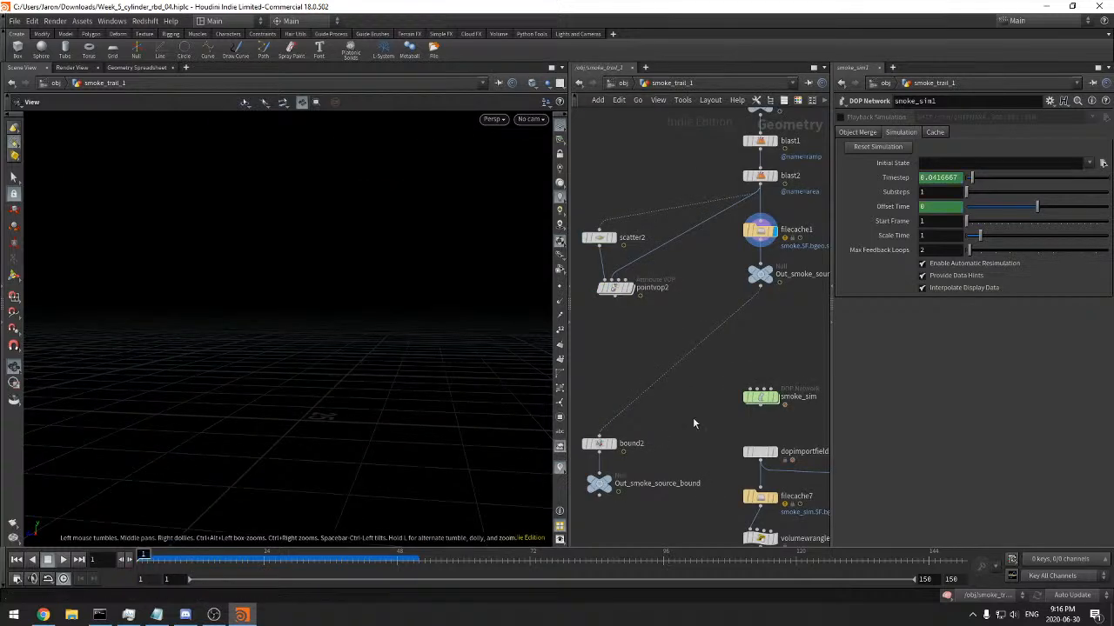
middle_click_drag(788, 296, 661, 281)
middle_click(638, 259)
middle_click(636, 217)
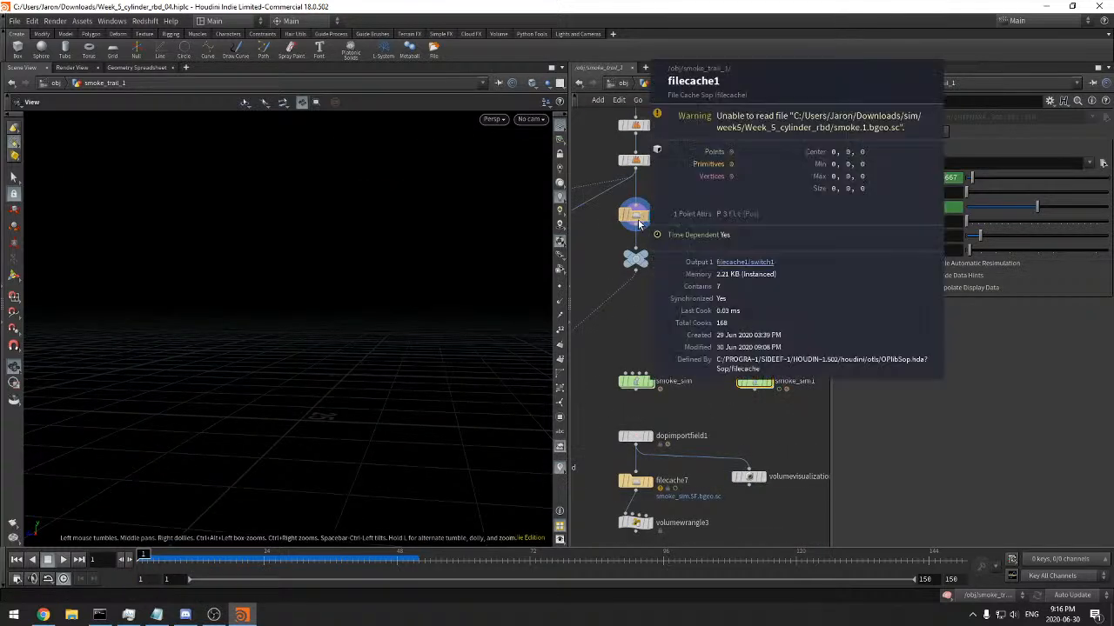
middle_click_drag(691, 221, 729, 252)
left_click(220, 559)
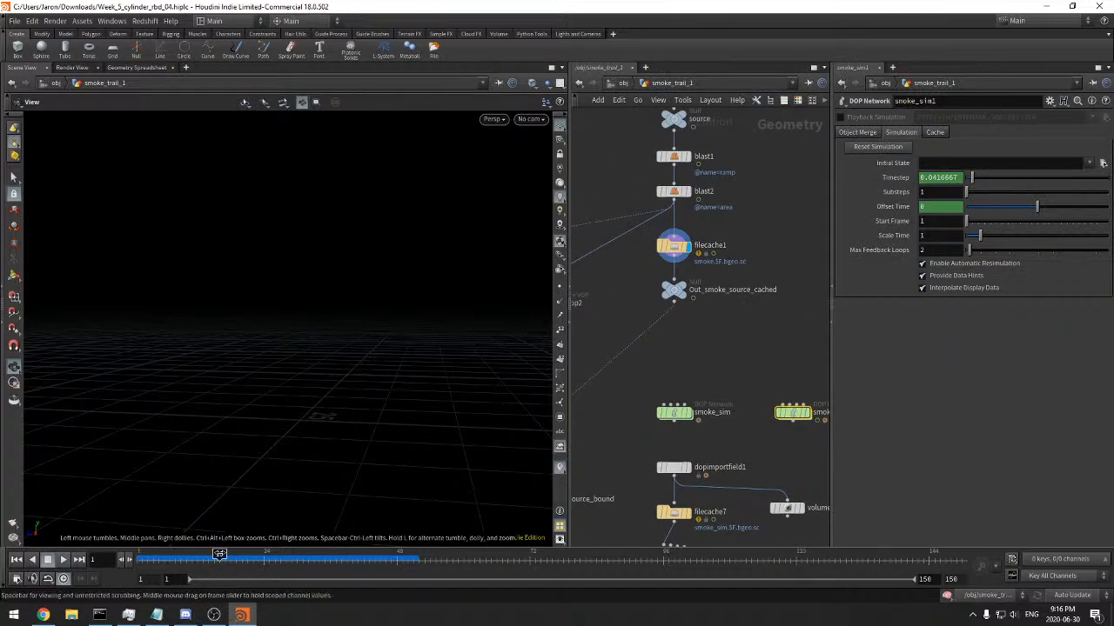
middle_click(674, 247)
middle_click_drag(752, 299, 706, 280)
double_click(744, 392)
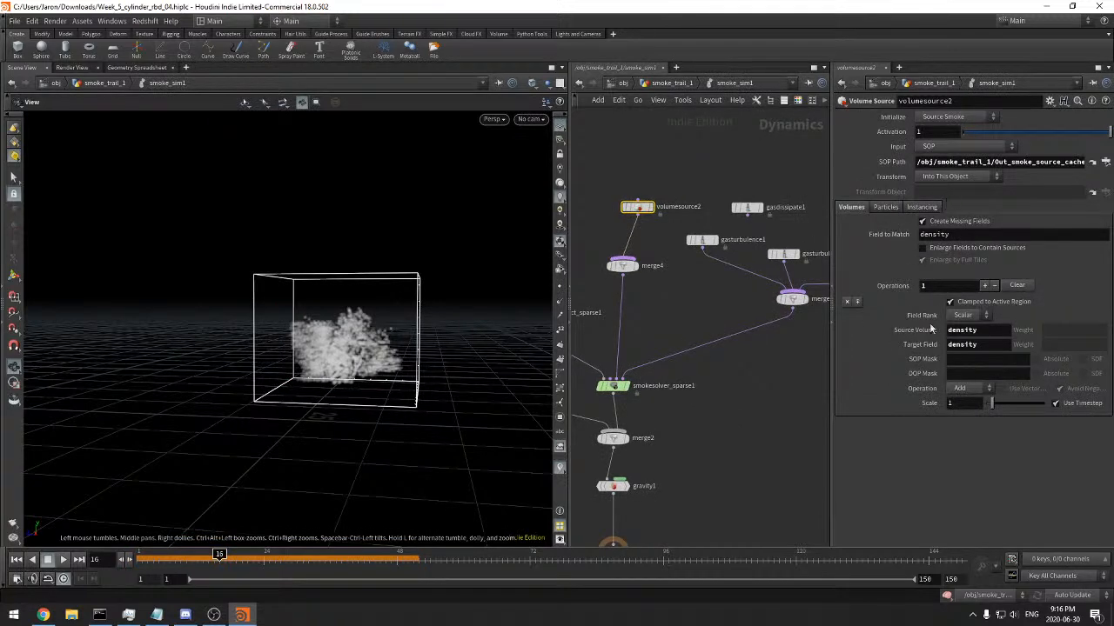
Try adding a Vector operation to volumesource2 with vel as source volume and target field, and remove that operation
left_click(978, 333)
type("vel")
key("Tab")
type("vel")
key("Return")
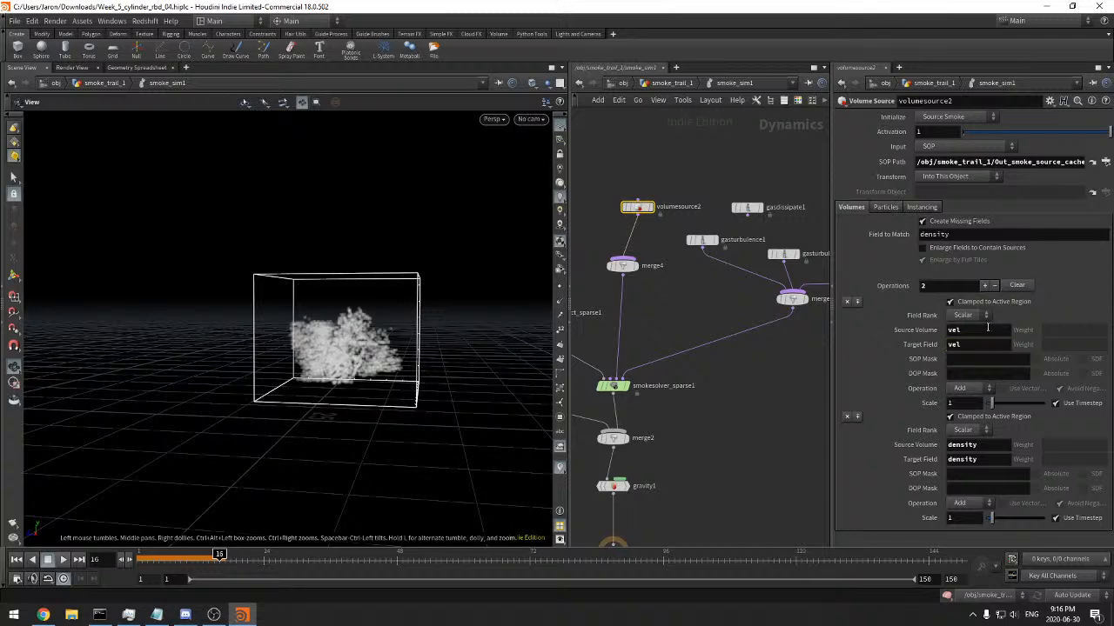
left_click(968, 315)
left_click(962, 338)
scroll(454, 371, "up", 5)
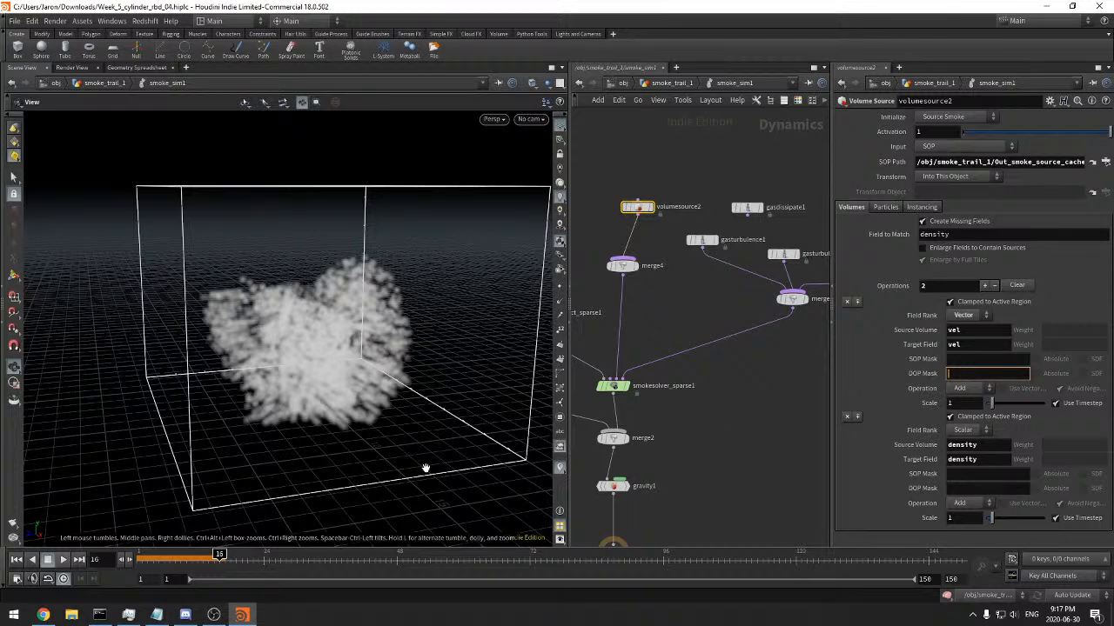
left_click(847, 301)
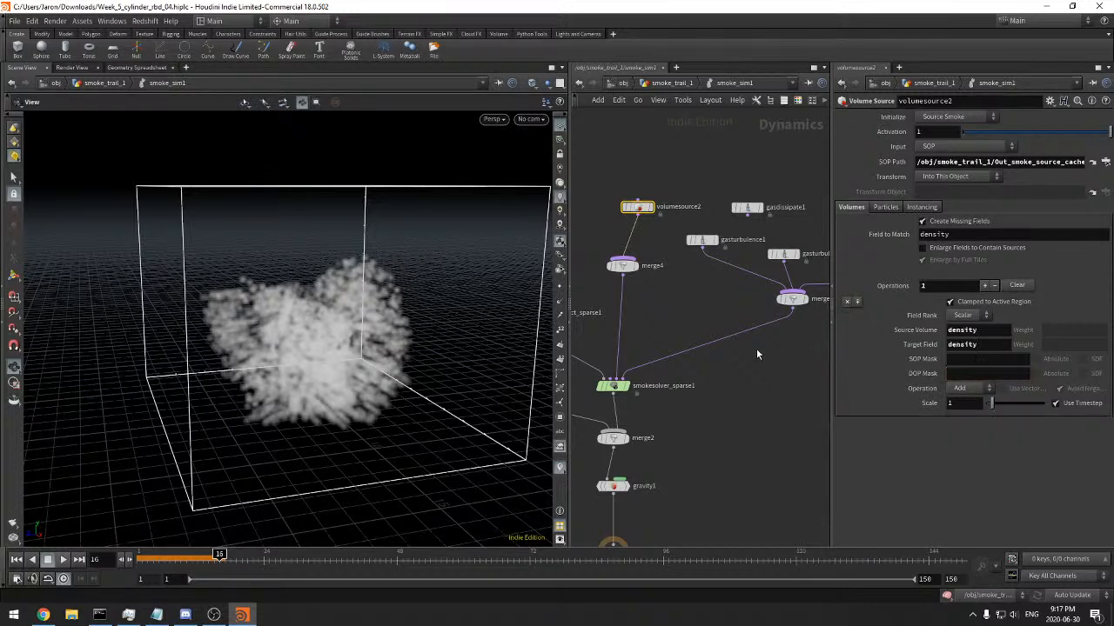
Align volumesource2 directly above merge4
scroll(770, 384, "down", 2)
middle_click_drag(763, 385, 797, 371)
left_click_drag(698, 232, 687, 221)
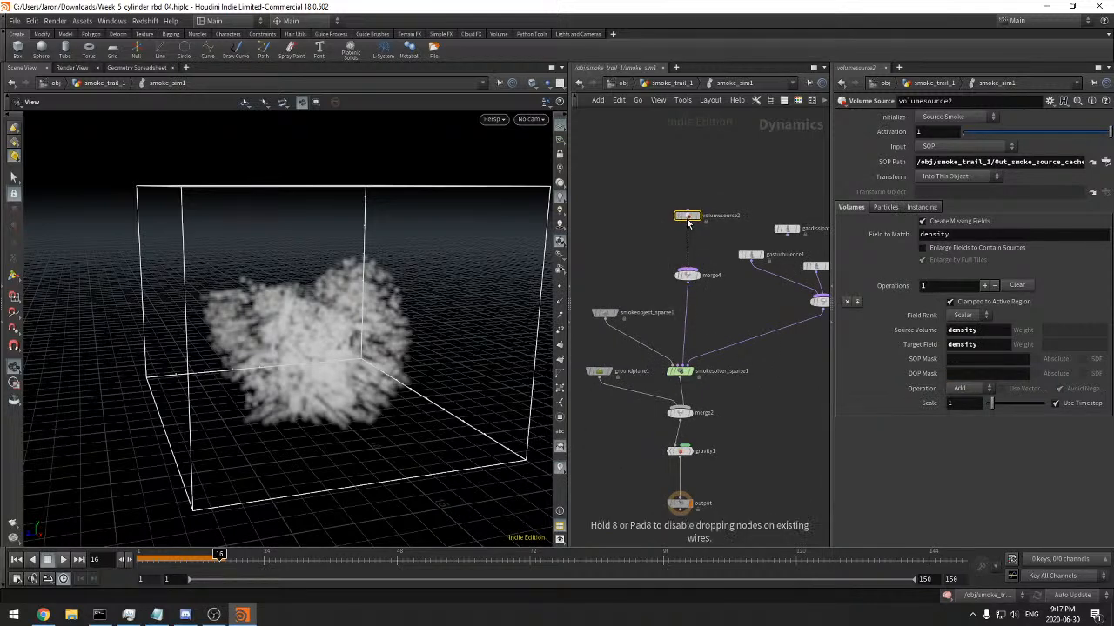
scroll(725, 392, "down", 1)
middle_click_drag(726, 391, 695, 392)
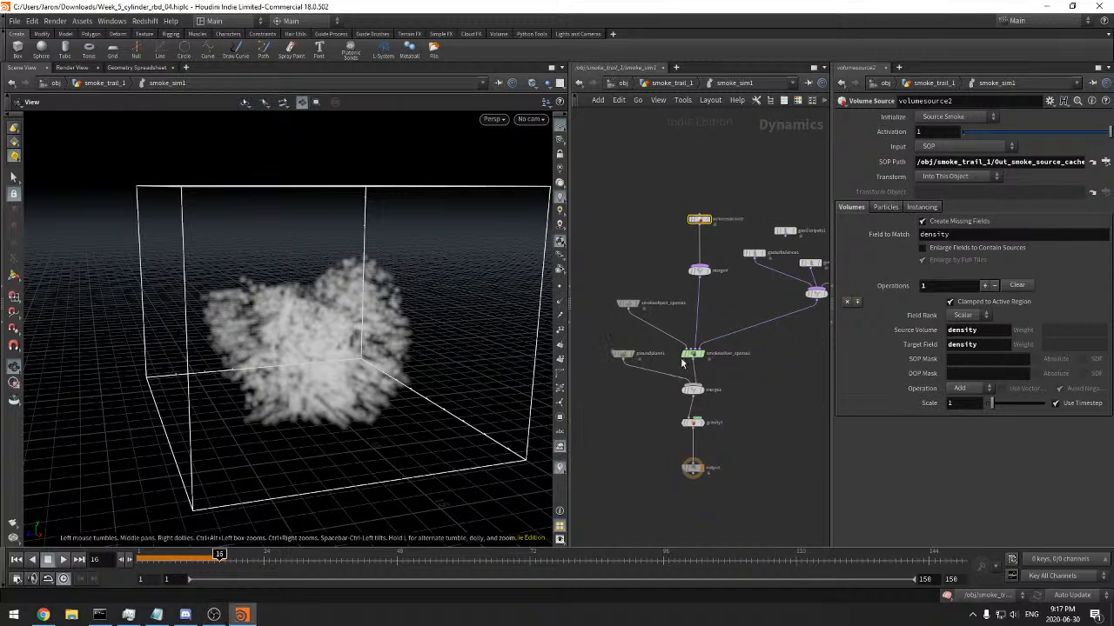
Set the voxel size of smokeobject_sparse1 to 0.06*1
left_click(628, 303)
left_click(946, 160)
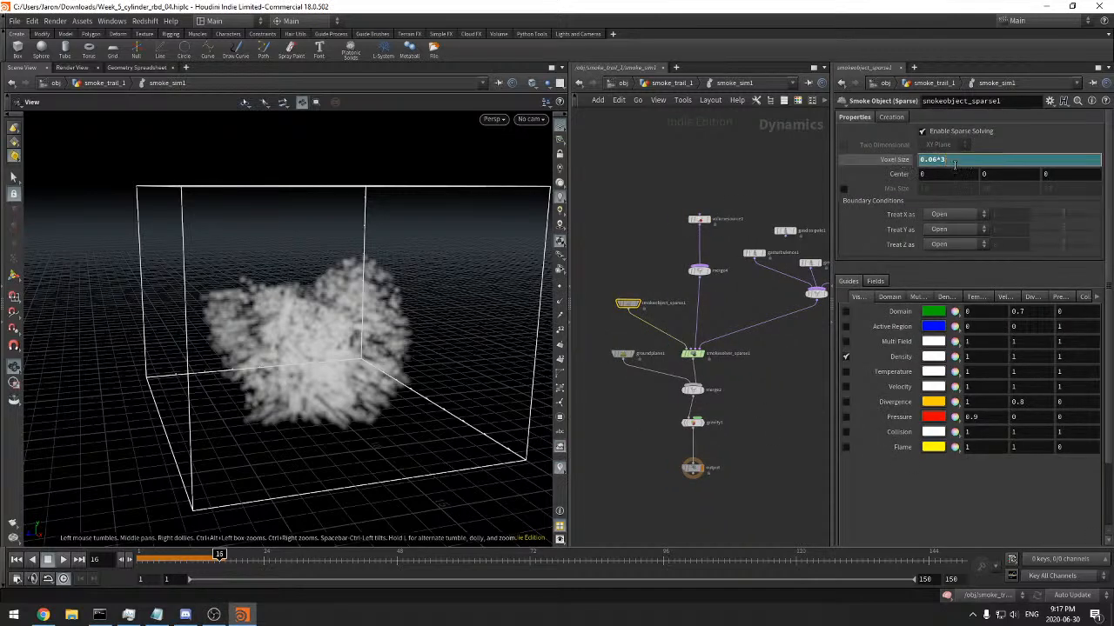
key("Return")
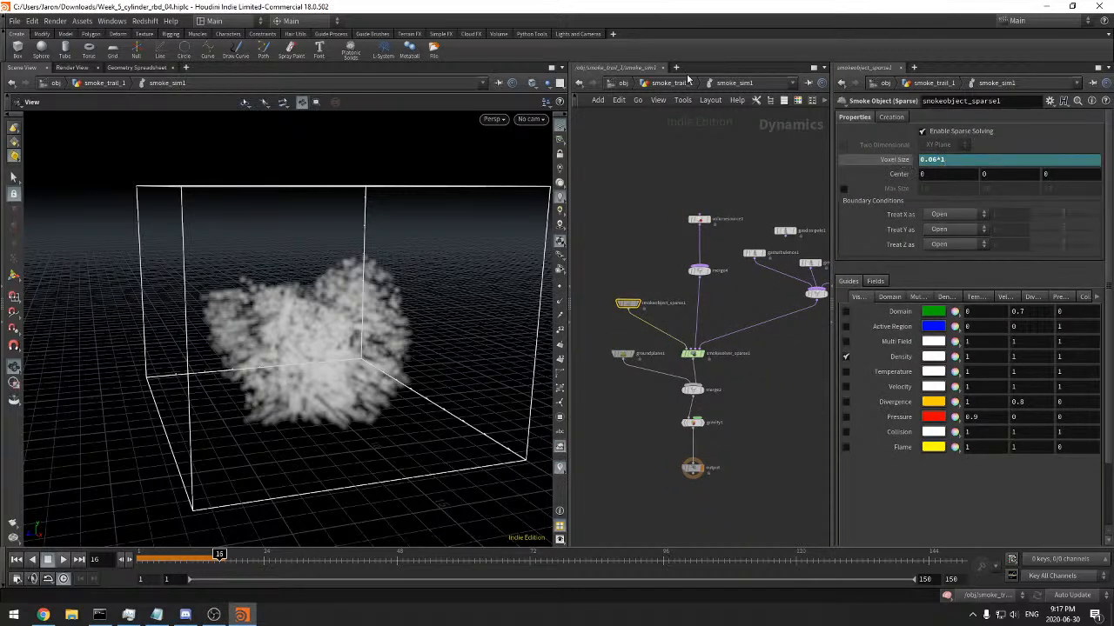
Rerun the simulation from frame 1, then scrub the frames and examine the finer smoke from different angles
left_click(19, 561)
left_click(62, 560)
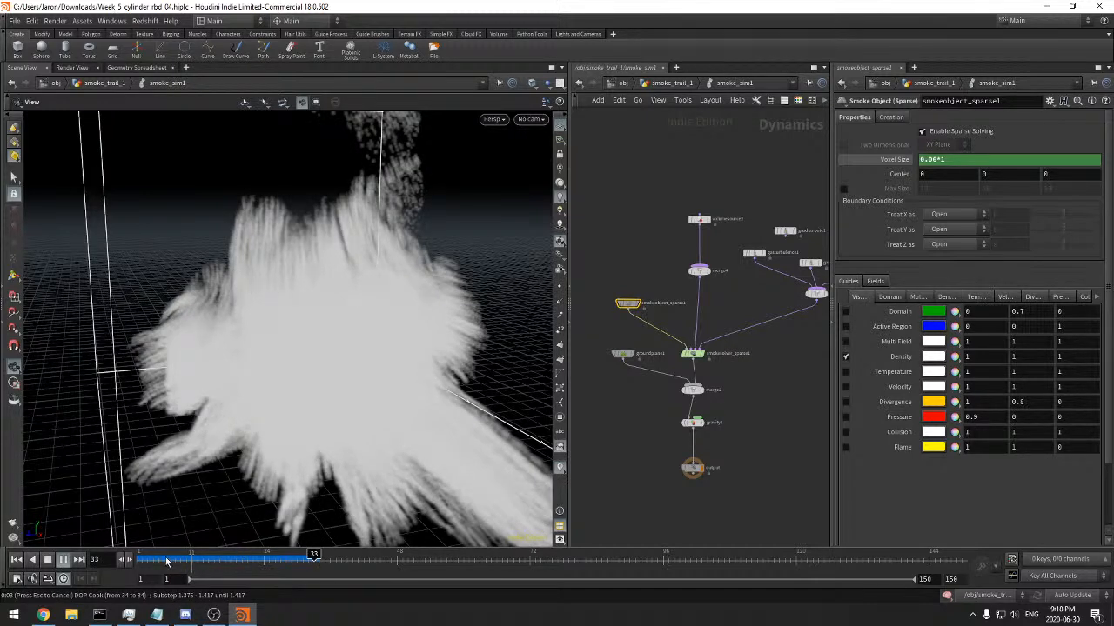
left_click_drag(186, 559, 309, 554)
left_click_drag(324, 440, 400, 432)
right_click_drag(400, 432, 232, 464)
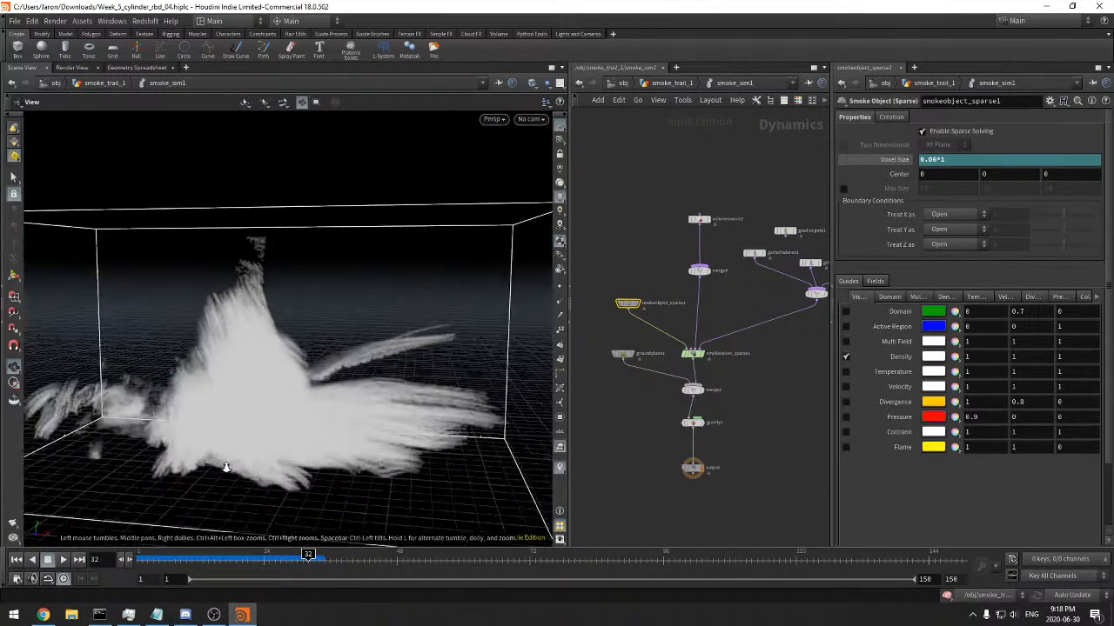
left_click_drag(231, 464, 291, 445)
In smoke_trail_1, duplicate dopimportfield1, feed the copy into volumevisualization2 and display volumevisualization2
left_click(674, 84)
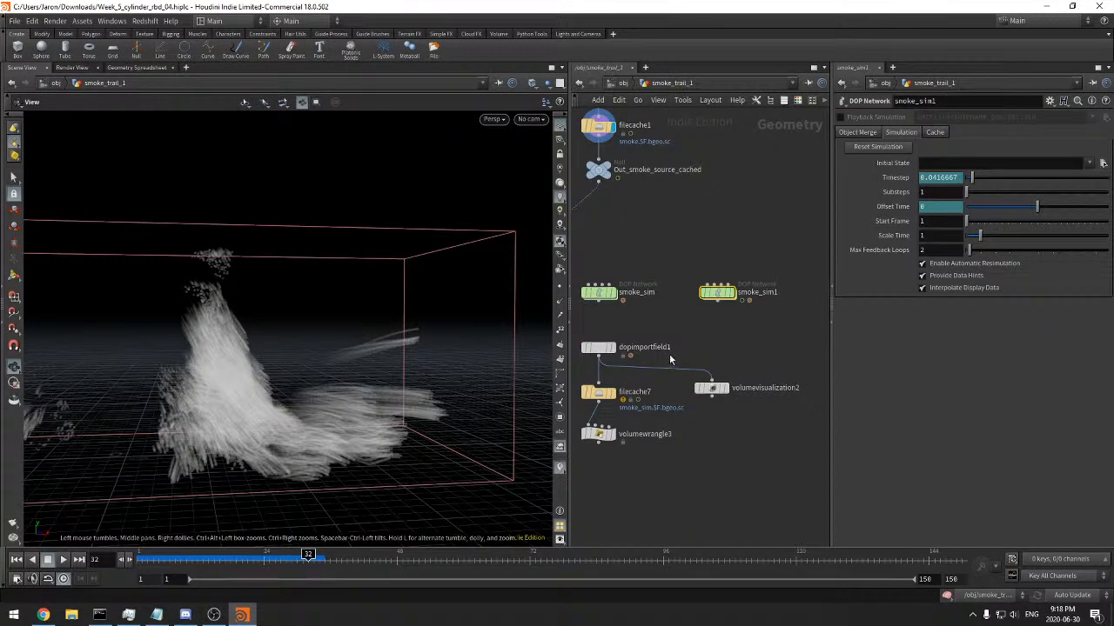
left_click_drag(600, 348, 715, 356, "alt")
left_click(733, 388)
left_click(725, 388)
left_click_drag(764, 431, 726, 374)
Point dopimportfield2 to the DOP network ../smoke_sim1 and the DOP node ../smoke_sim1/smokeobject_sparse1
left_click(712, 347)
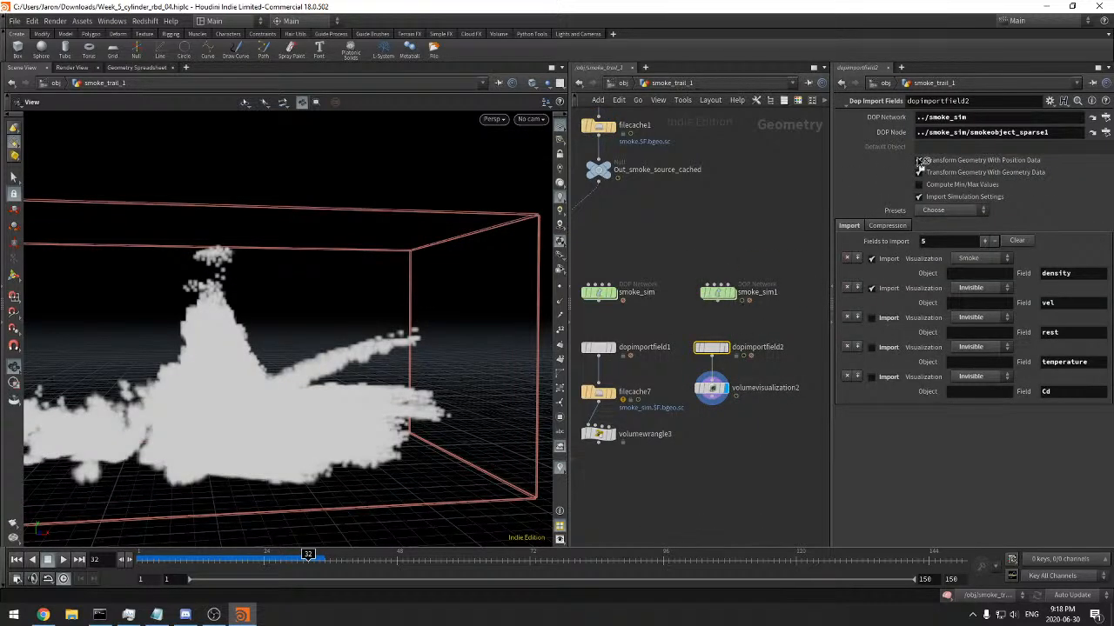
left_click_drag(990, 120, 990, 120)
left_click(967, 133)
type("1")
key("Return")
Check dopimportfield2's info, turn off Max Vis Res on volumevisualization2 and inspect the imported smoke
left_click_drag(772, 370, 657, 415)
middle_click(721, 353)
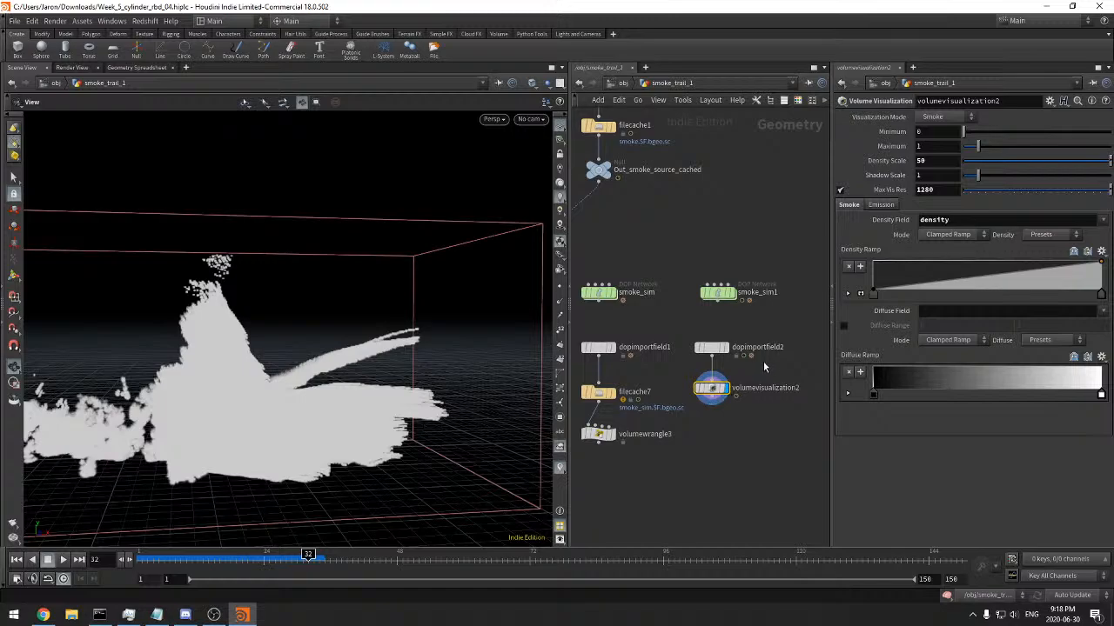
left_click(711, 347)
mouse_move(447, 336)
left_mouse_down()
mouse_move(427, 348)
mouse_move(403, 422)
mouse_move(395, 363)
mouse_move(428, 345)
left_mouse_up()
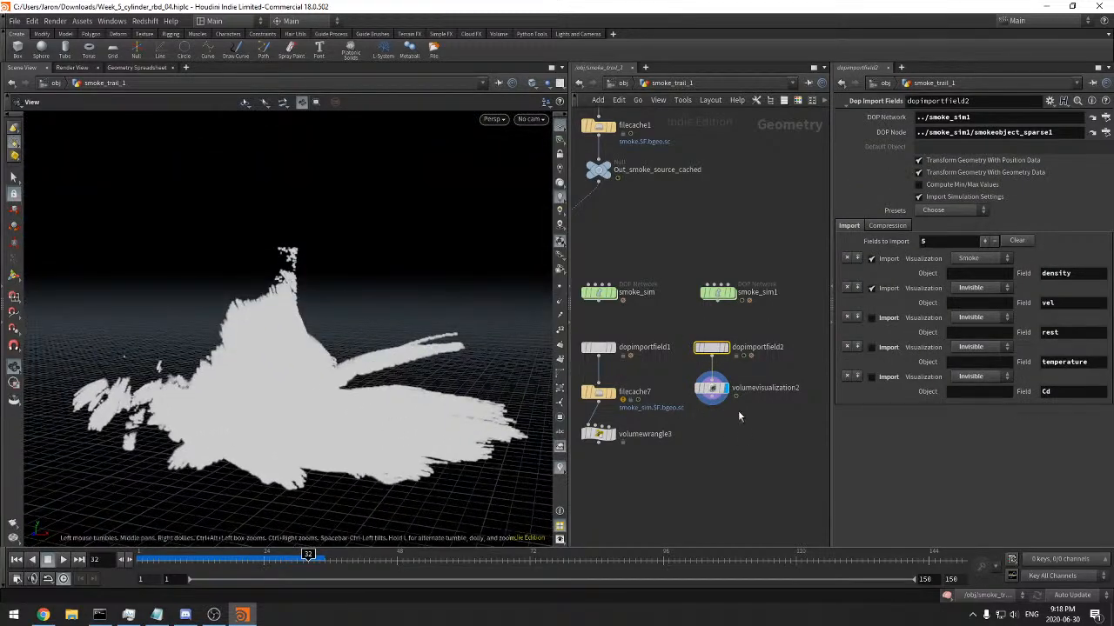
left_click(712, 388)
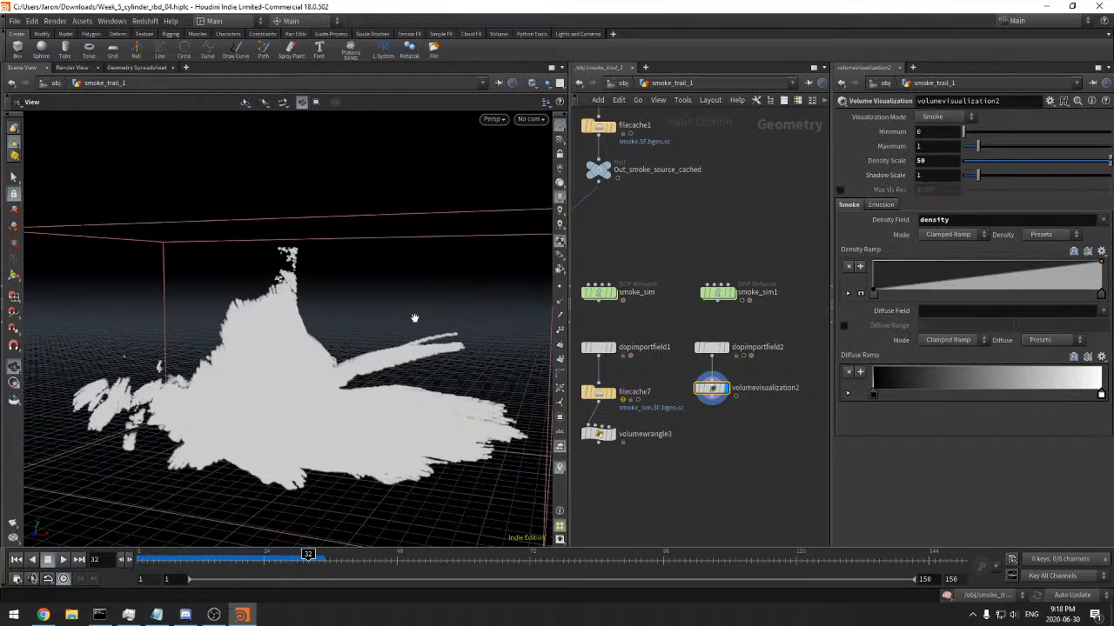
left_click_drag(419, 328, 437, 337)
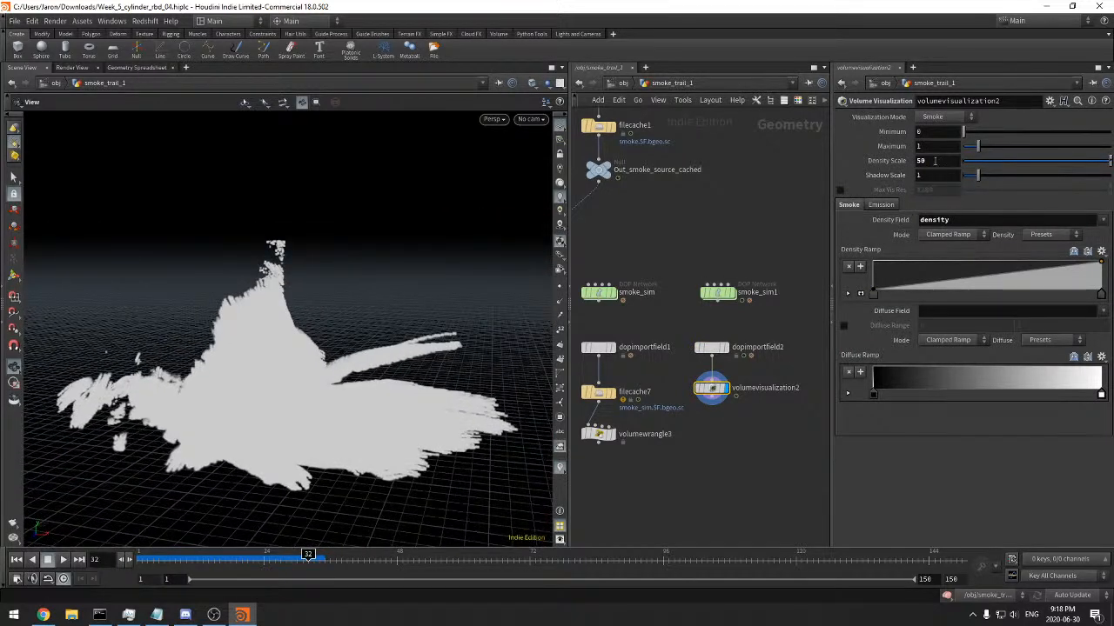
Reset volumevisualization2's Density Scale to 1, then scrub to frame 33 and examine the smoke
mouse_move(413, 365)
left_mouse_down()
mouse_move(450, 342)
mouse_move(433, 375)
left_mouse_up()
left_click(153, 557)
left_click_drag(151, 554, 313, 562)
mouse_move(299, 374)
left_mouse_down()
mouse_move(311, 438)
mouse_move(286, 405)
mouse_move(304, 369)
left_mouse_up()
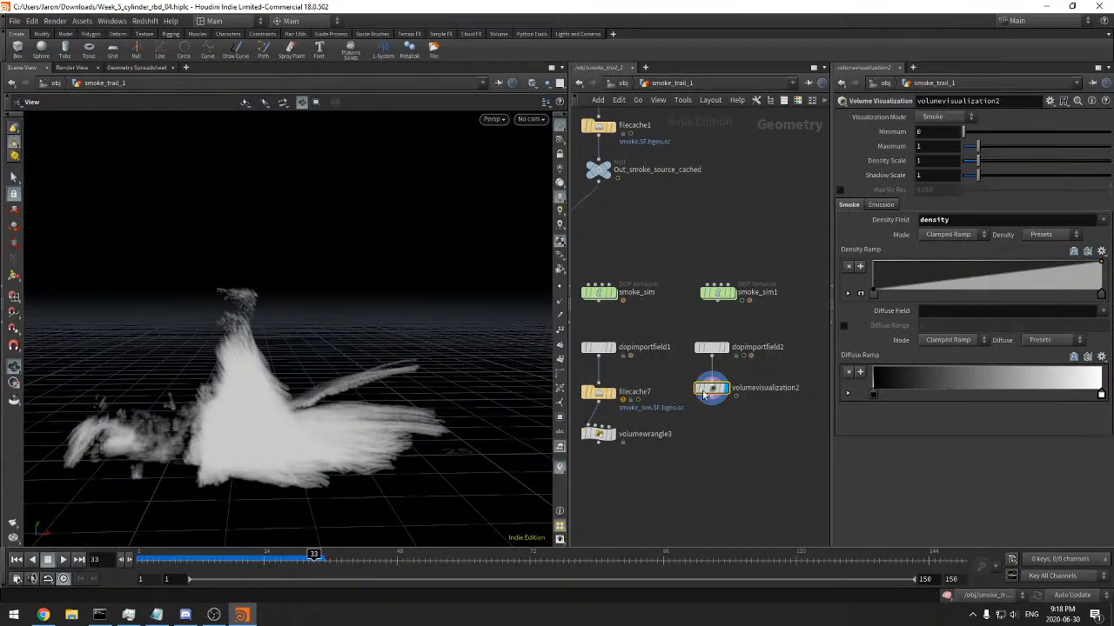
Move filecache7 and volumewrangle3 further below dopimportfield1 and make more room for the network and parameters
middle_click_drag(708, 439, 748, 443)
middle_click_drag(697, 318, 670, 324)
left_click(730, 299)
left_click_drag(783, 315, 756, 321)
left_click_drag(382, 381, 315, 298)
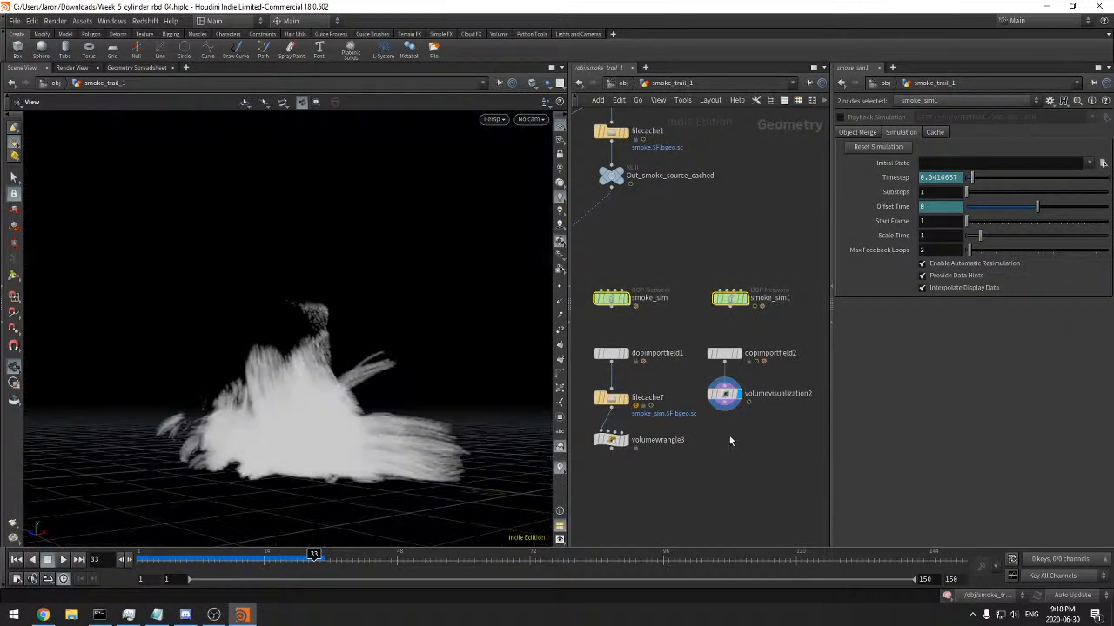
scroll(730, 437, "up", 1)
middle_click_drag(730, 437, 772, 380)
left_click_drag(717, 437, 642, 414)
middle_click_drag(709, 369, 688, 398)
scroll(677, 393, "up", 1)
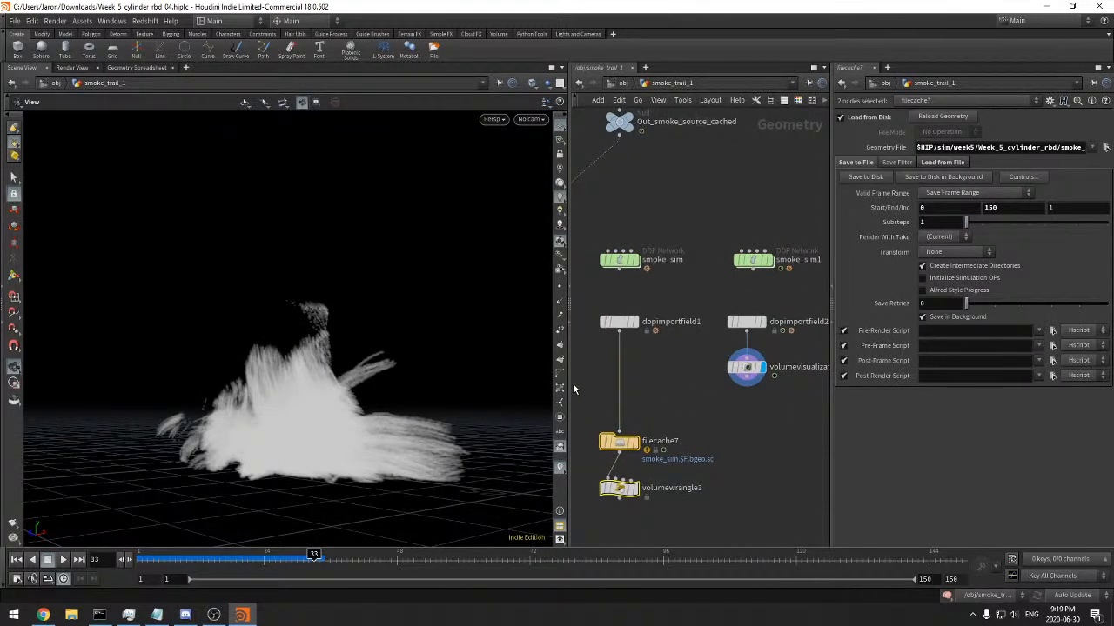
left_click_drag(570, 393, 481, 393)
Check the node info of smoke_sim1 and dopimportfield2, then review dopimportfield2's compression and import settings
left_click(685, 259)
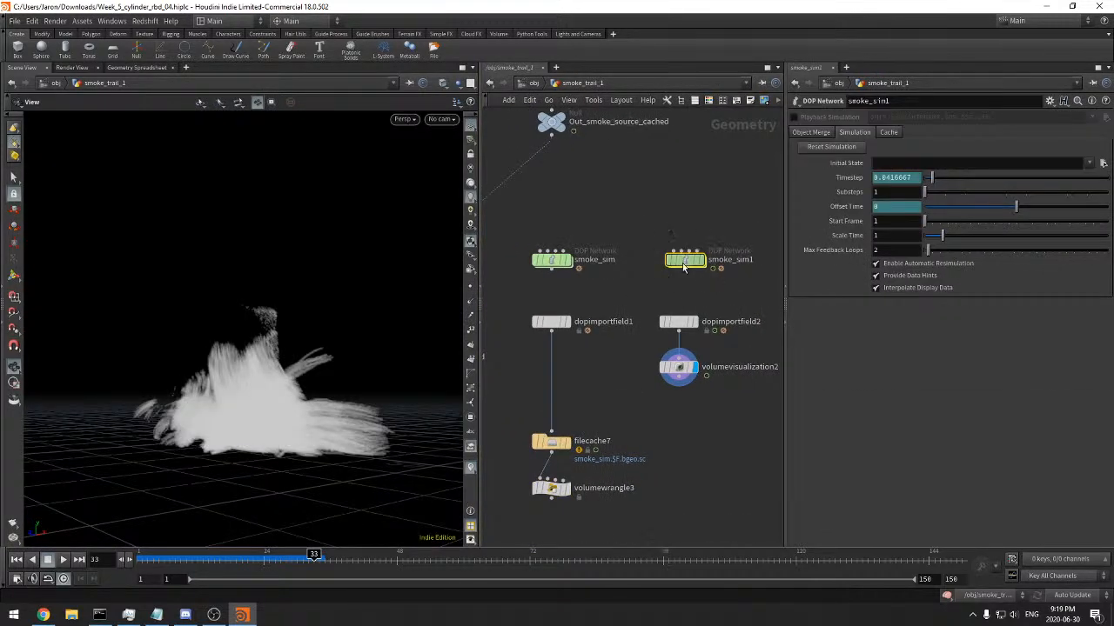
middle_click(685, 269)
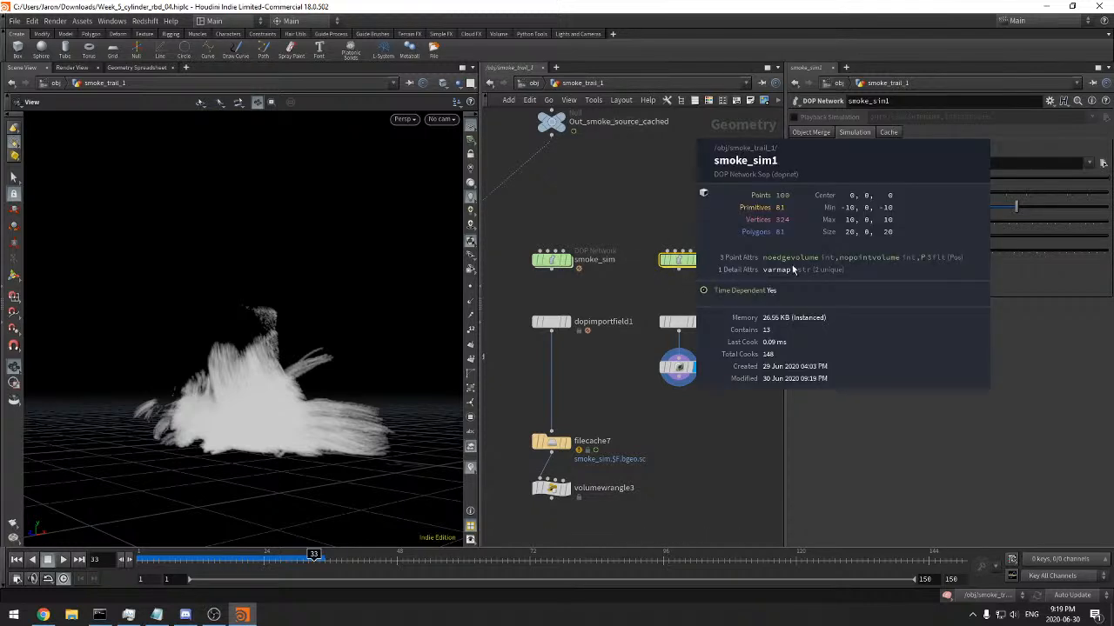
middle_click(670, 328)
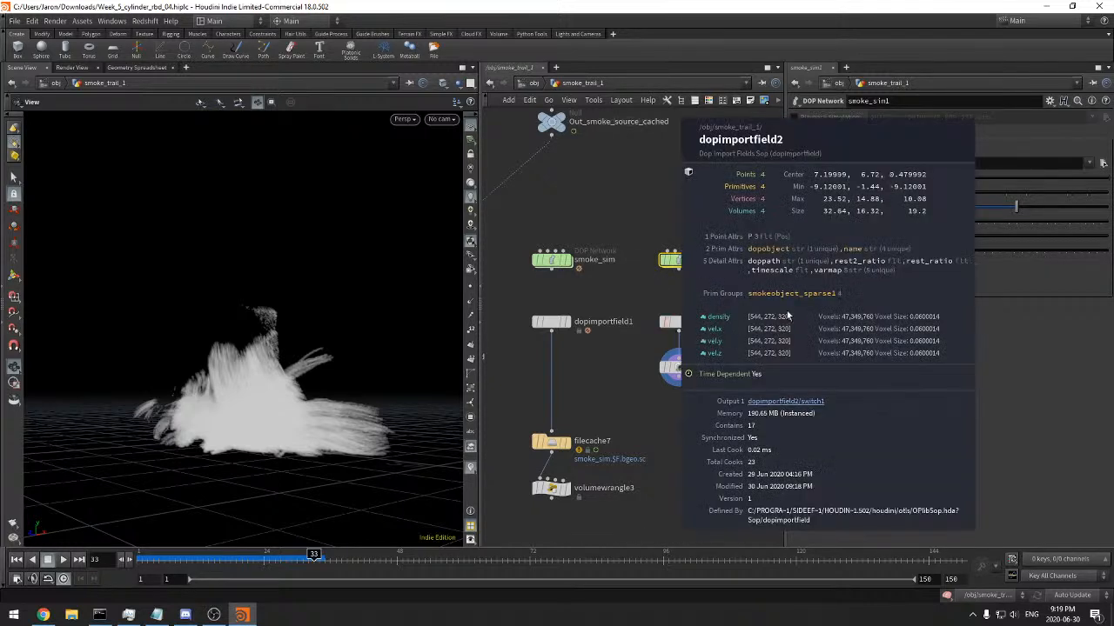
middle_click_drag(752, 362, 703, 326)
left_click(640, 312)
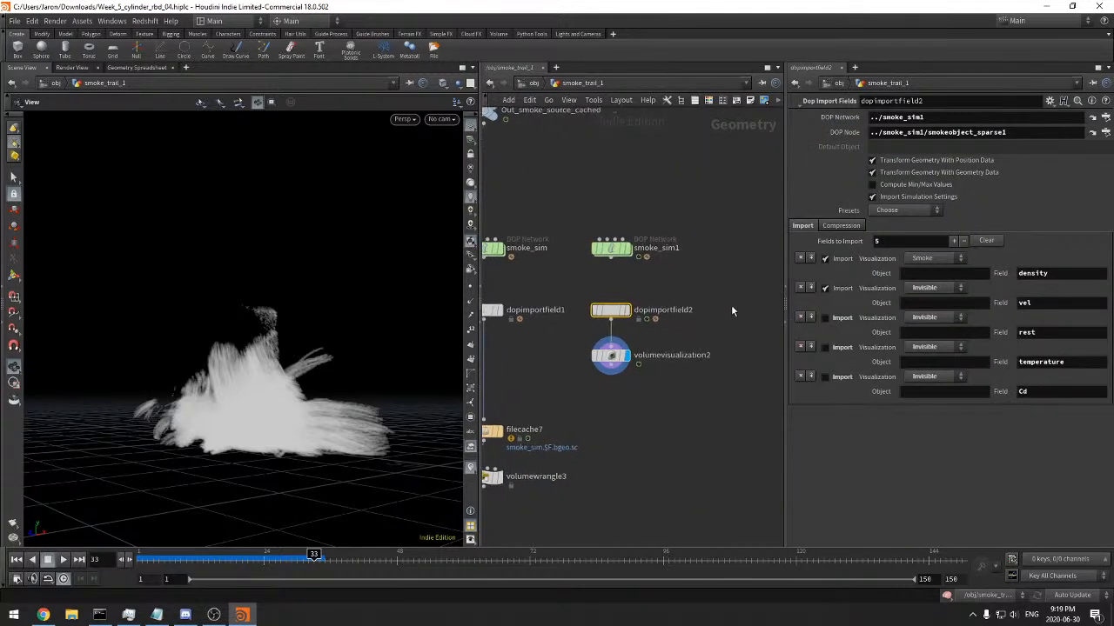
left_click(824, 230)
left_click(803, 229)
Add a Convert VDB node fed by dopimportfield2 and display it
left_click_drag(612, 329, 718, 362)
type("vdb")
key("BackSpace")
key("BackSpace")
type("convervd")
key("Escape")
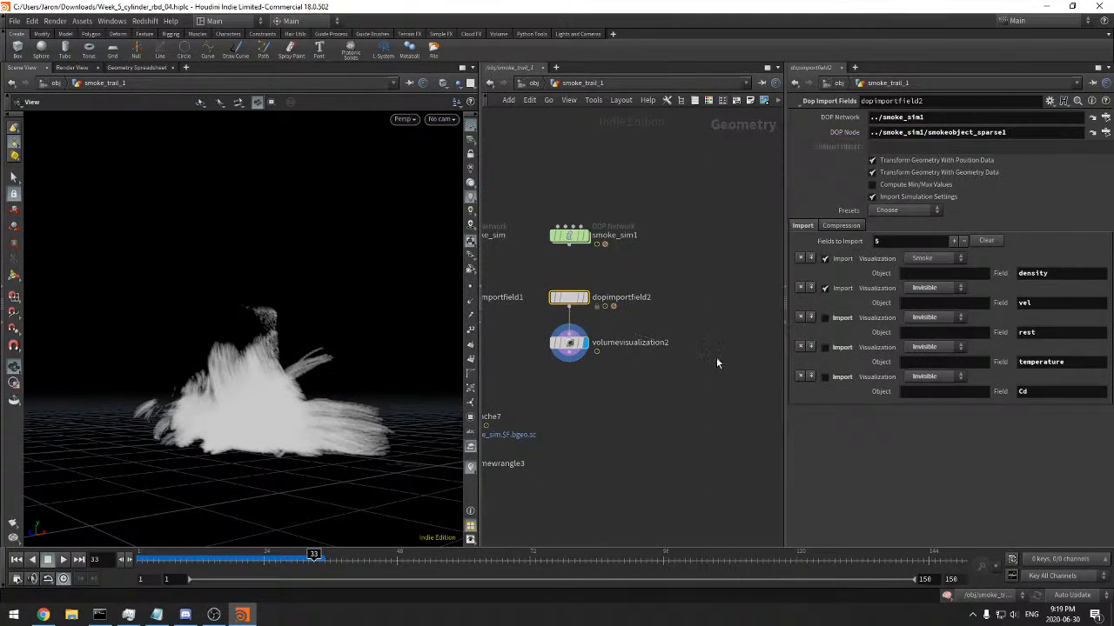
left_click(716, 357)
key("r")
left_click(715, 356)
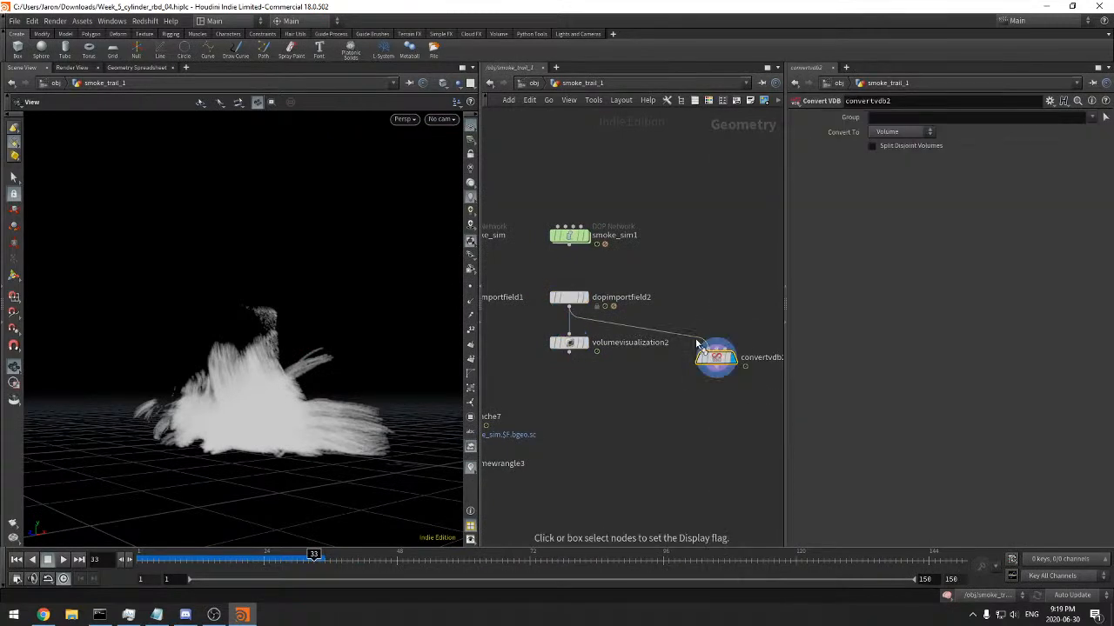
Add a VDB Visualize Tree node below convertvdb2, connected to its output
middle_click_drag(701, 425, 640, 390)
key("Tab")
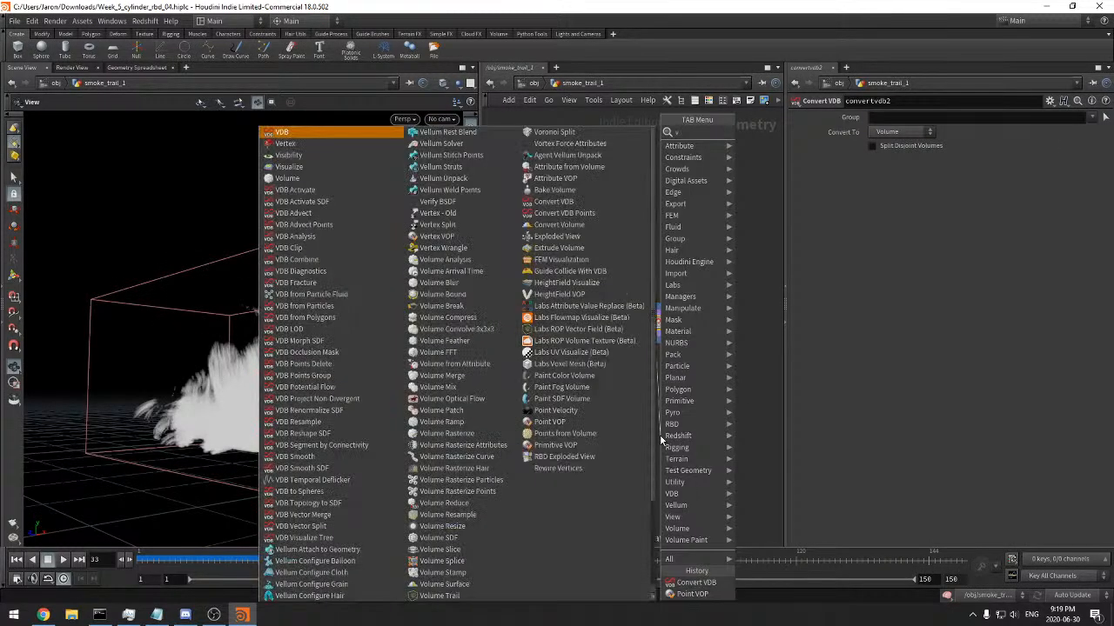
type("treevis")
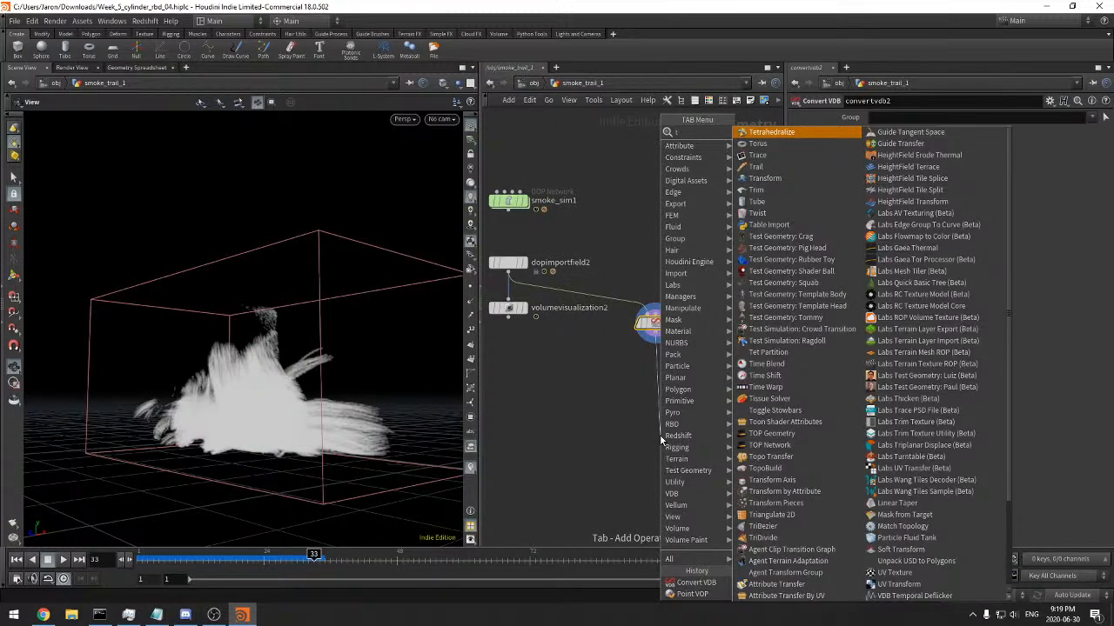
key("Return")
left_click(659, 434)
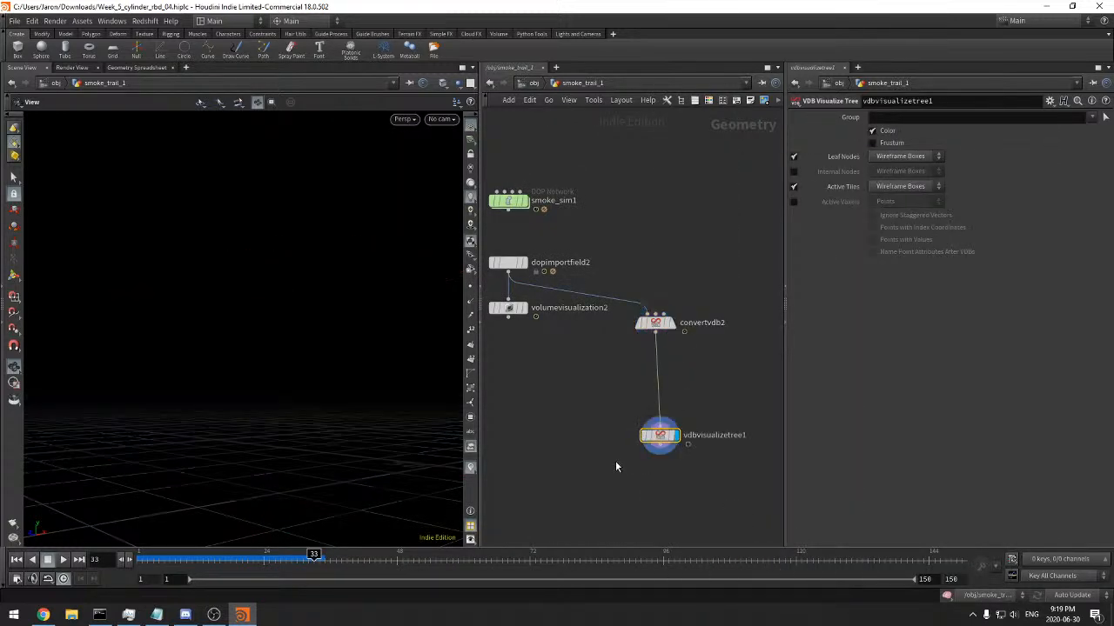
Check the node info of vdbvisualizetree1 and convertvdb2, then set convertvdb2's Convert To option to VDB
middle_click(657, 438)
left_click(657, 323)
middle_click(659, 327)
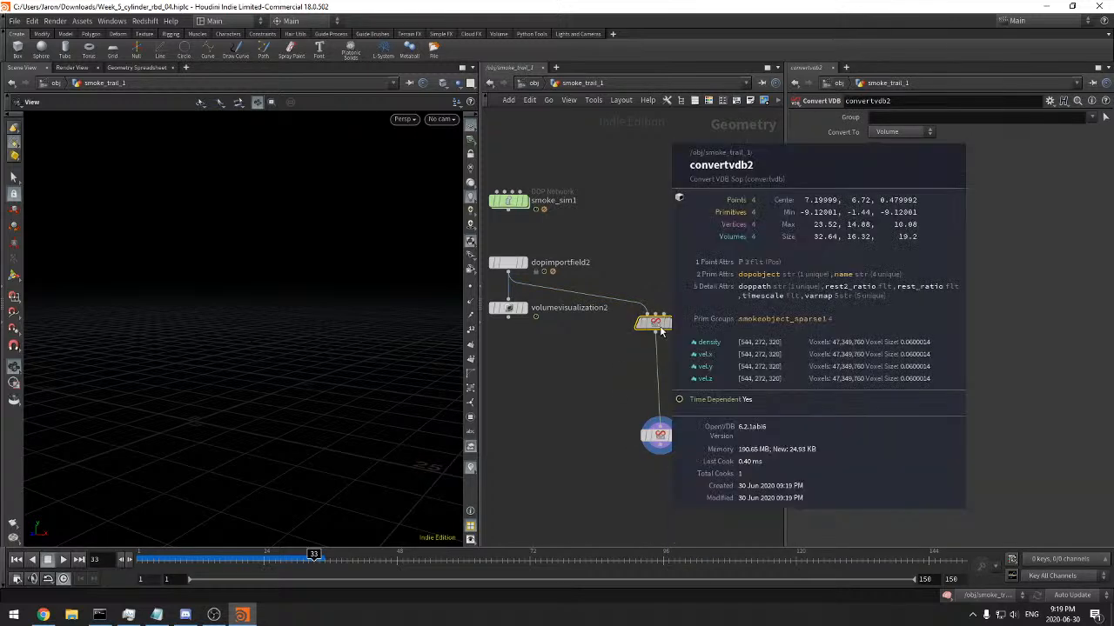
left_click(922, 132)
left_click(905, 141)
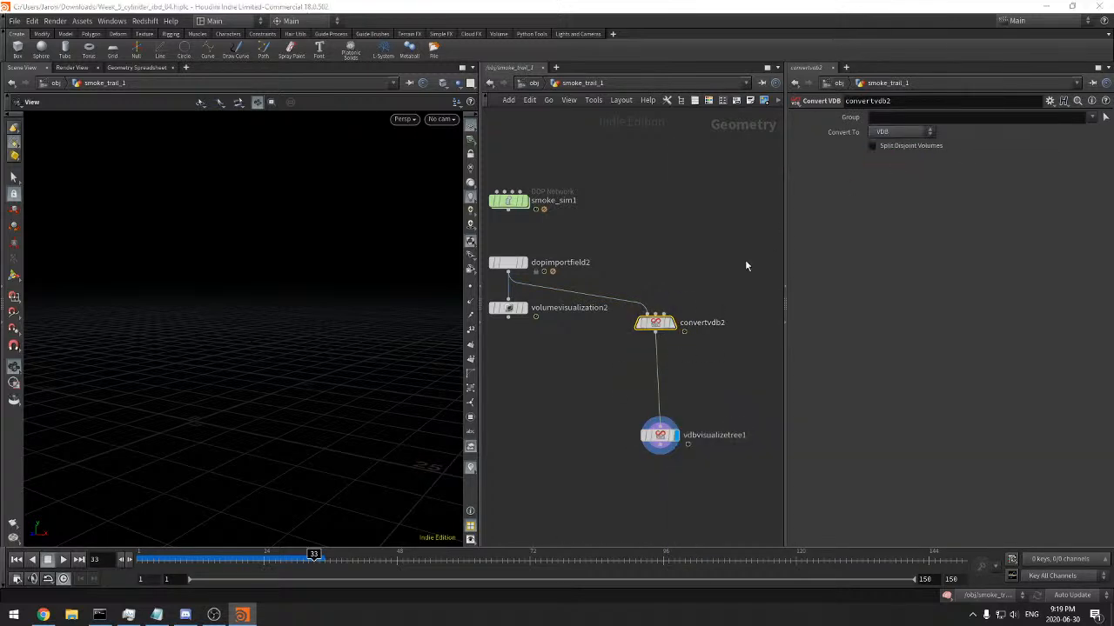
left_click(659, 435)
left_click_drag(261, 374, 333, 479)
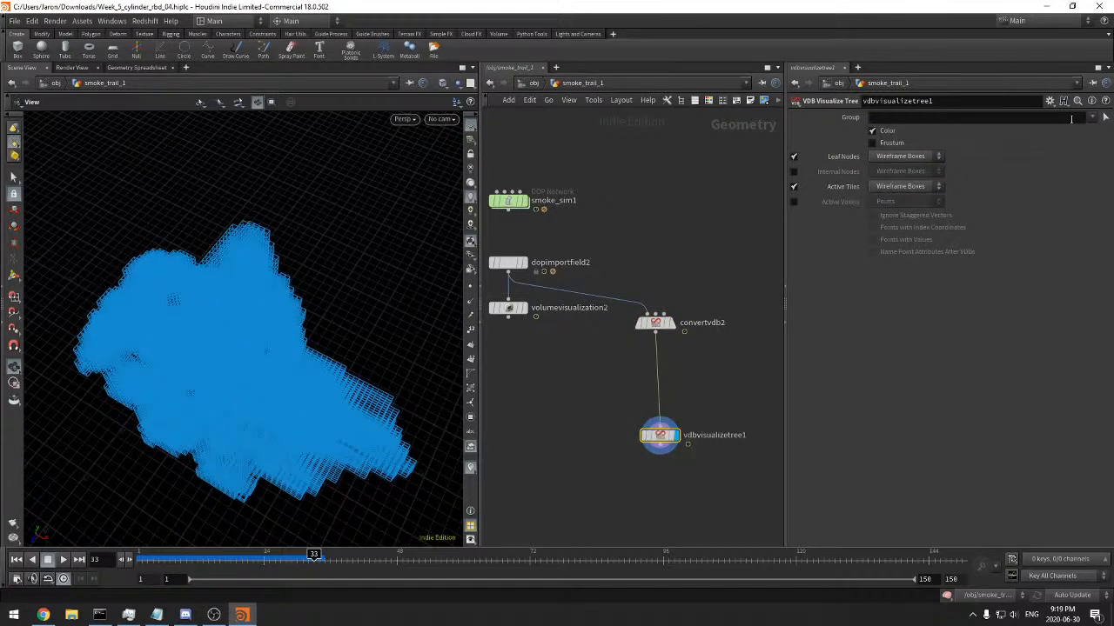
left_click(1092, 117)
left_click(1039, 149)
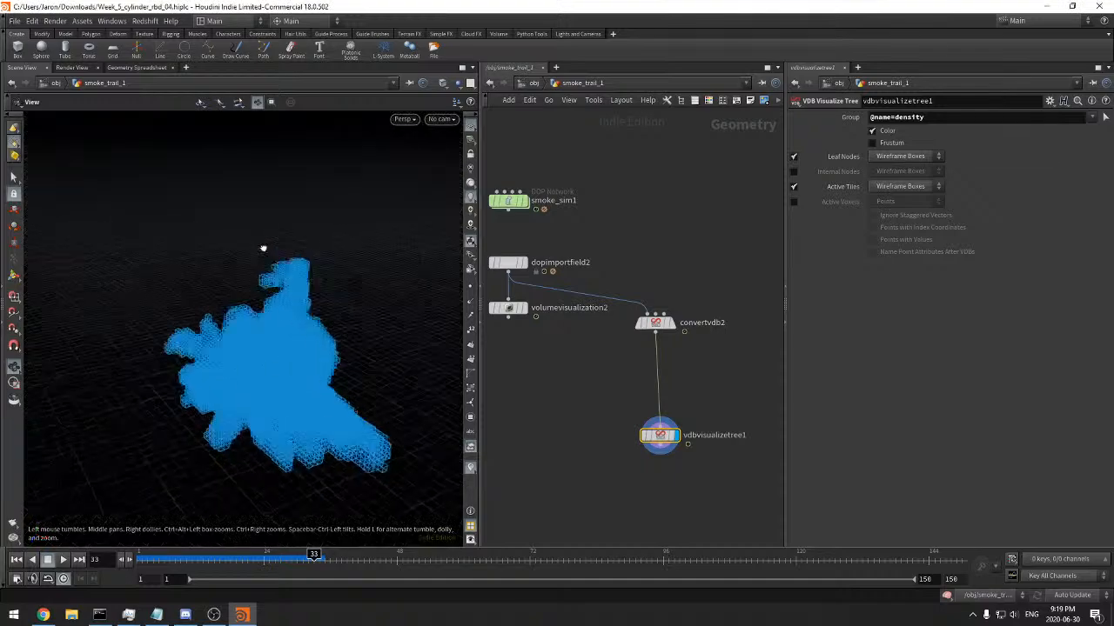
left_click_drag(268, 252, 308, 251)
Look up the smoke object inside smoke_sim, then point dopimportfield1's DOP Node to ../smoke_sim/smokeobject1 and display dopimportfield1
scroll(644, 331, "down", 3)
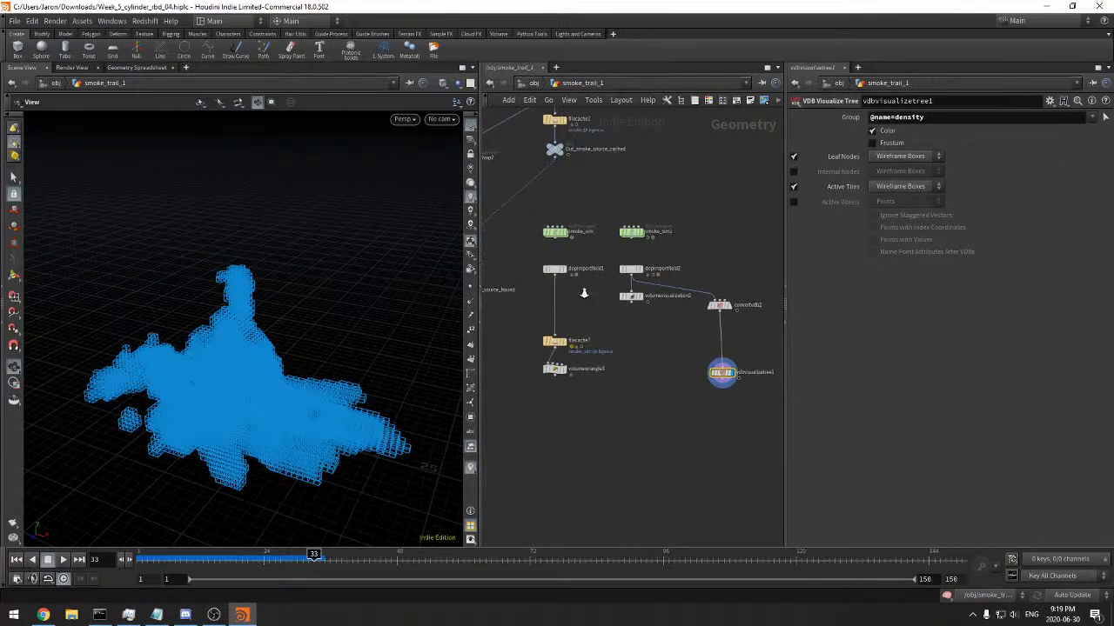
scroll(582, 294, "up", 3)
left_click_drag(581, 294, 499, 240)
middle_click_drag(576, 286, 588, 316)
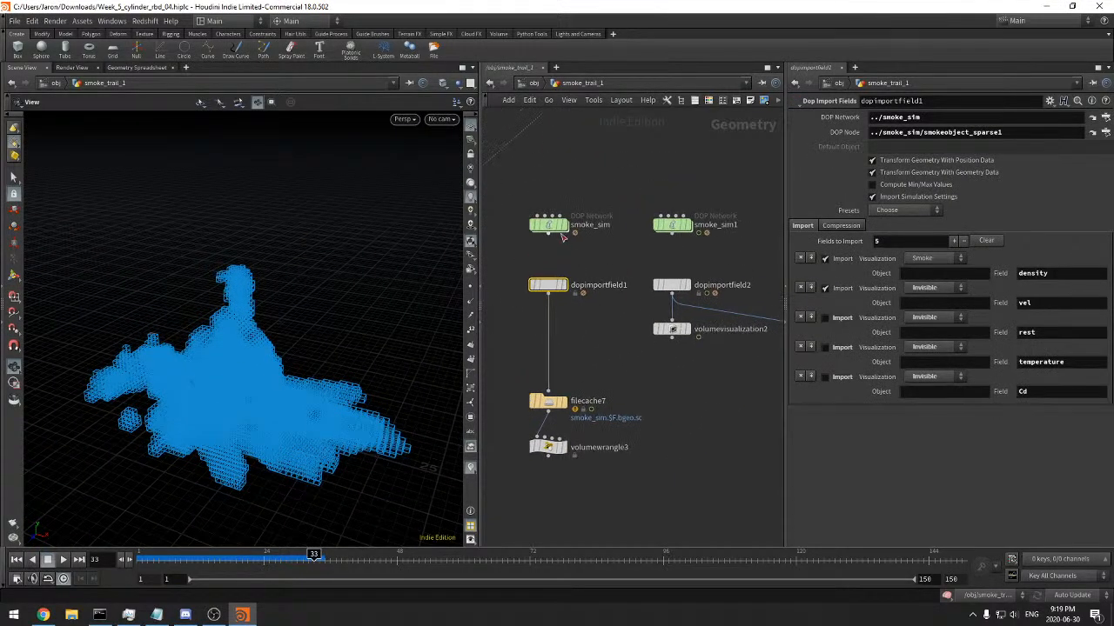
double_click(547, 225)
scroll(613, 330, "up", 5)
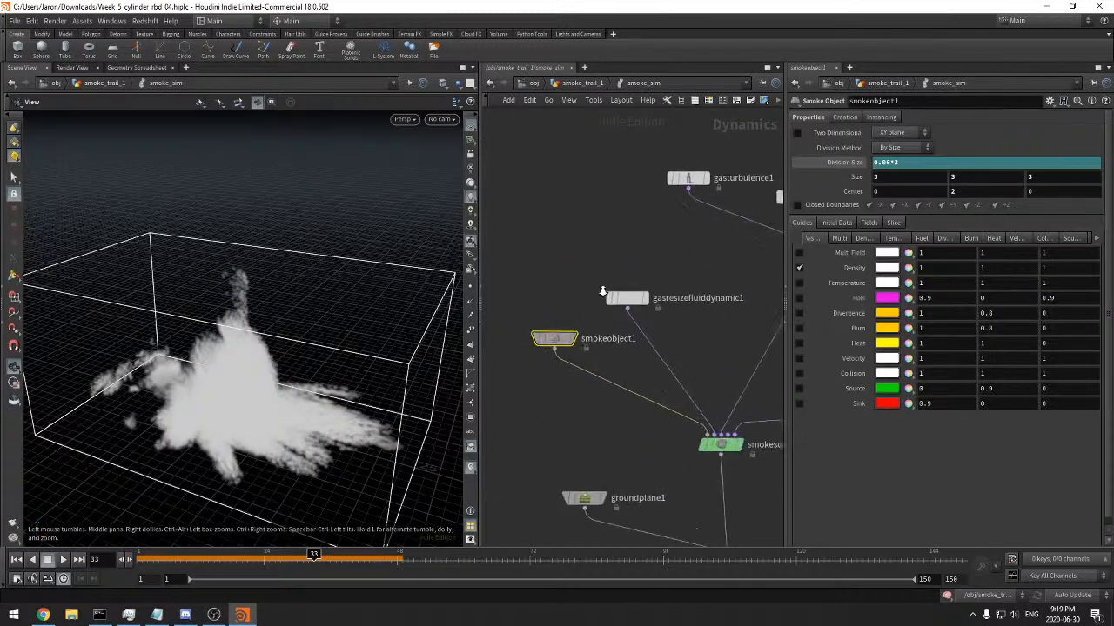
left_click(580, 83)
left_click(564, 285)
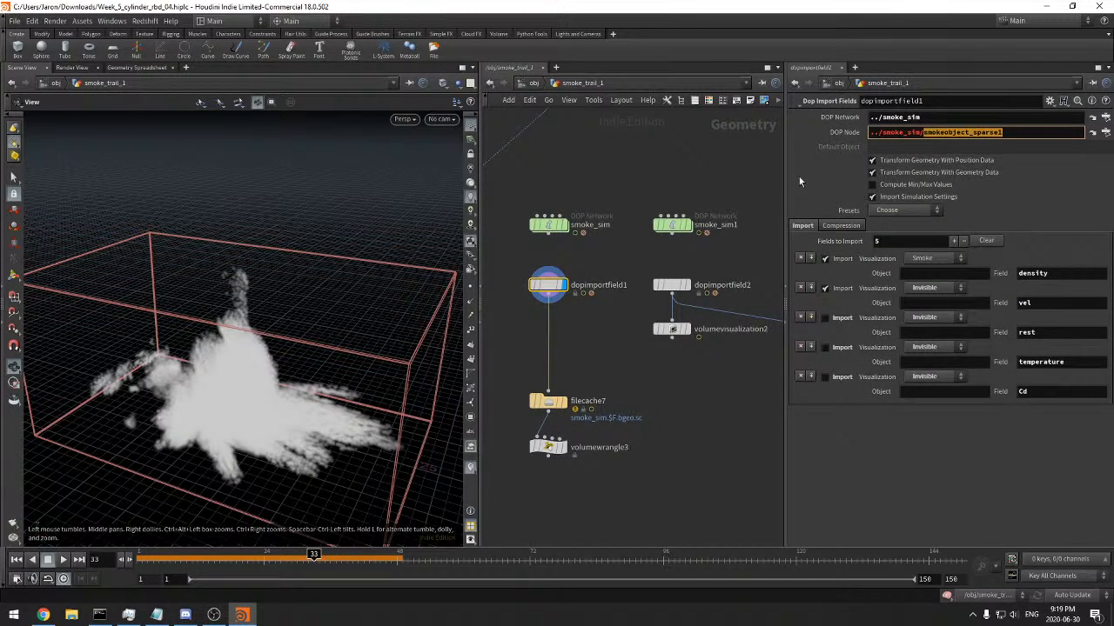
left_click(695, 158)
middle_click_drag(594, 319, 604, 311)
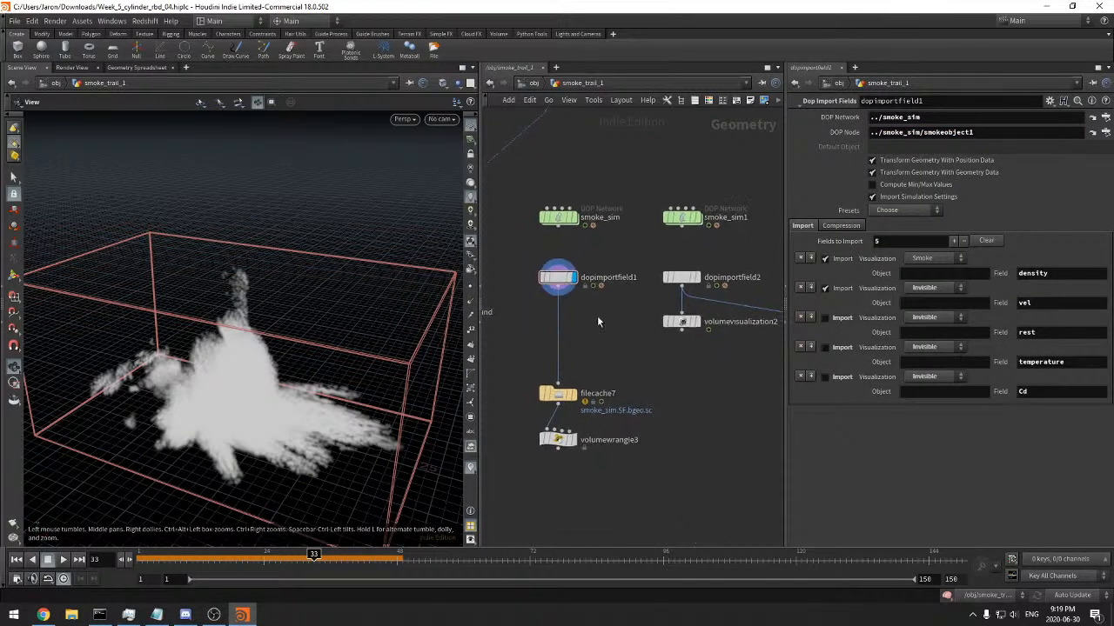
Run dopimportfield1's smoke to frame 36, then display dopimportfield2 and scrub its frames for comparison
key("ctrl+Up")
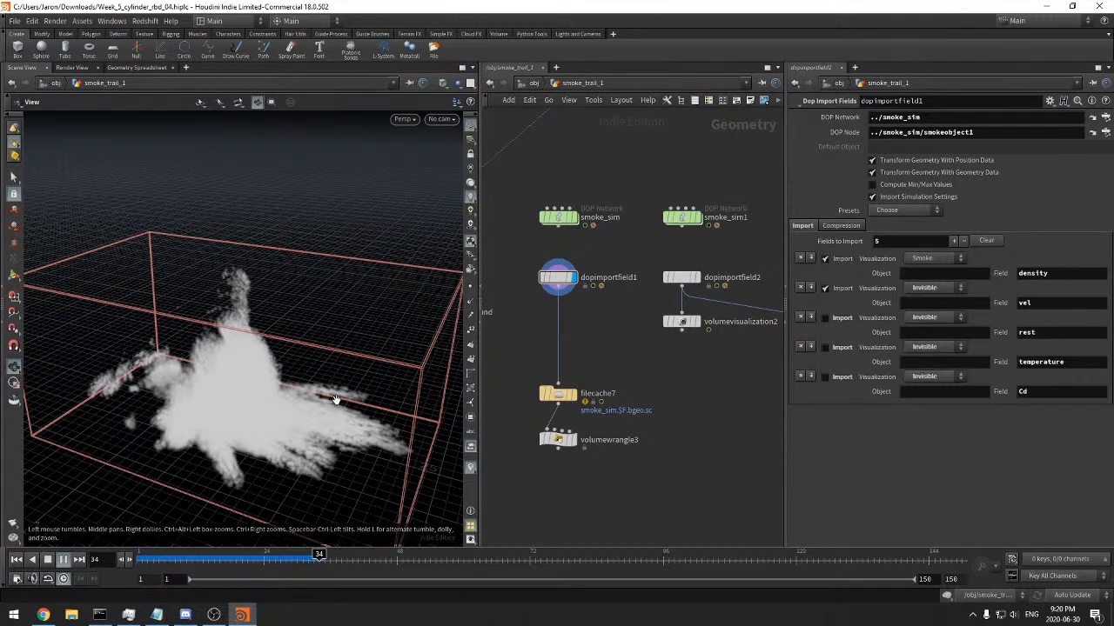
left_click_drag(206, 559, 331, 557)
middle_click_drag(622, 420, 590, 407)
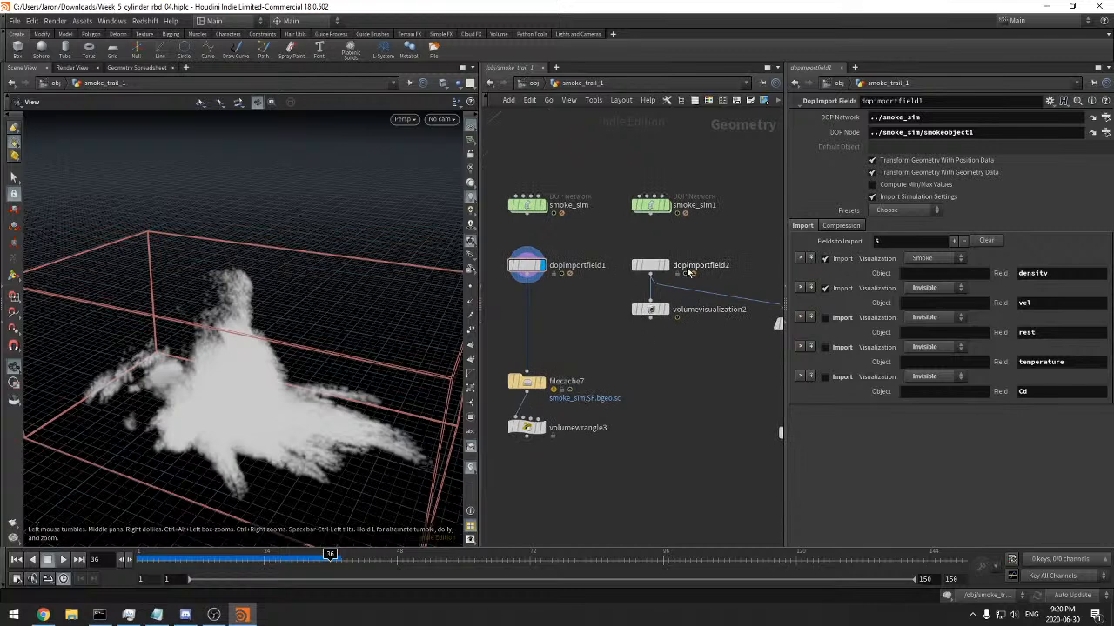
left_click_drag(692, 249, 632, 287)
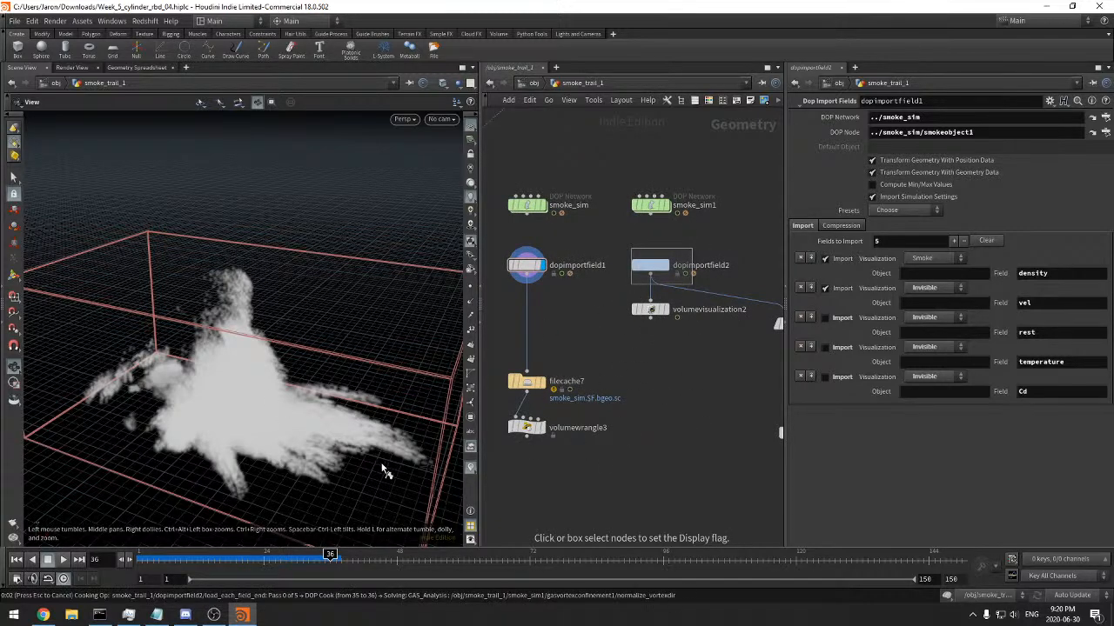
key("ctrl+Up")
left_click_drag(276, 555, 287, 548)
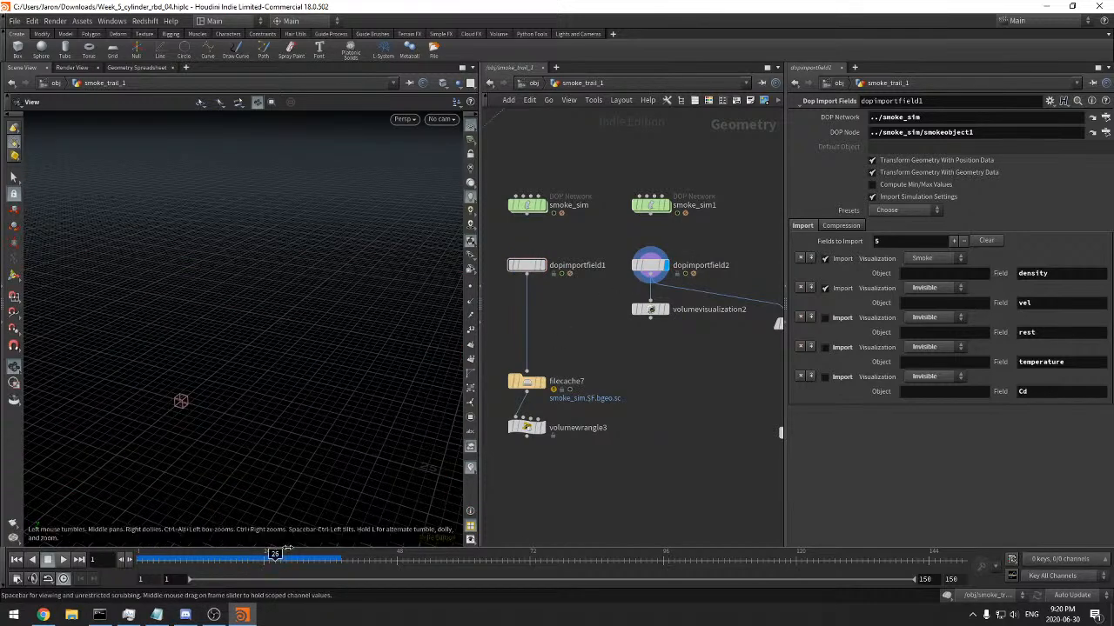
Display dopimportfield1 again, scrub up to frame 36 and examine its smoke
left_click(541, 266)
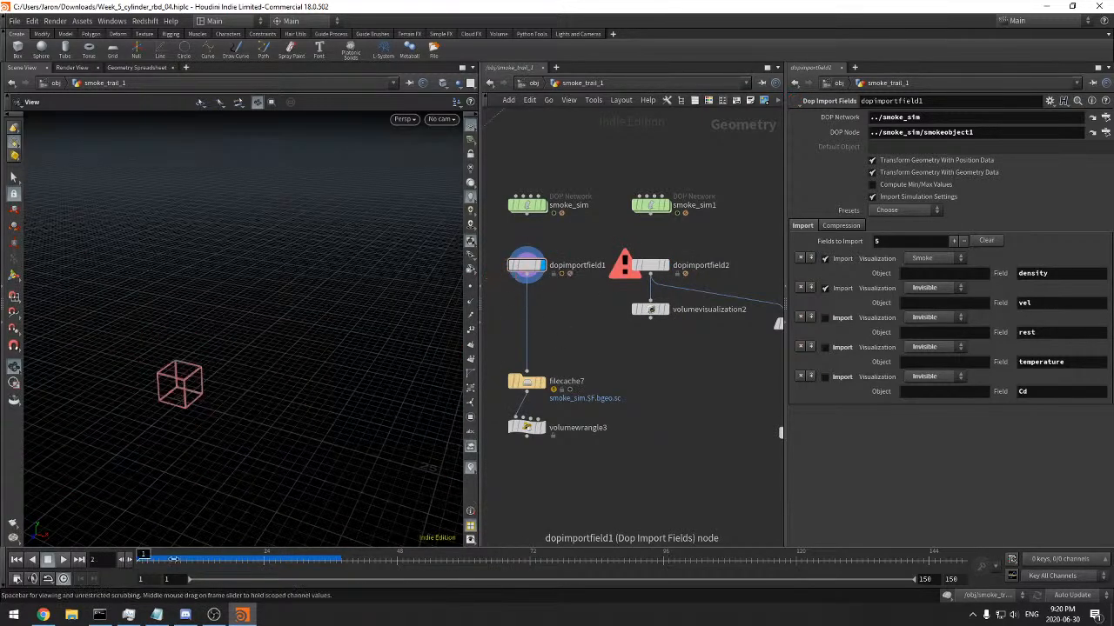
left_click(287, 555)
mouse_move(309, 555)
left_mouse_down()
mouse_move(287, 554)
mouse_move(330, 555)
left_mouse_up()
left_click_drag(304, 418, 322, 366)
Rewire convertvdb2's input to dopimportfield1 and display vdbvisualizetree1
middle_click_drag(686, 348, 682, 318)
left_click_drag(602, 277, 512, 260)
middle_click_drag(755, 373, 622, 365)
left_click_drag(706, 356, 601, 457)
key("r")
left_click_drag(355, 381, 309, 435)
Turn off Prune Tolerance on convertvdb2 and check the node's info
left_click(636, 291)
middle_click_drag(692, 304, 696, 297)
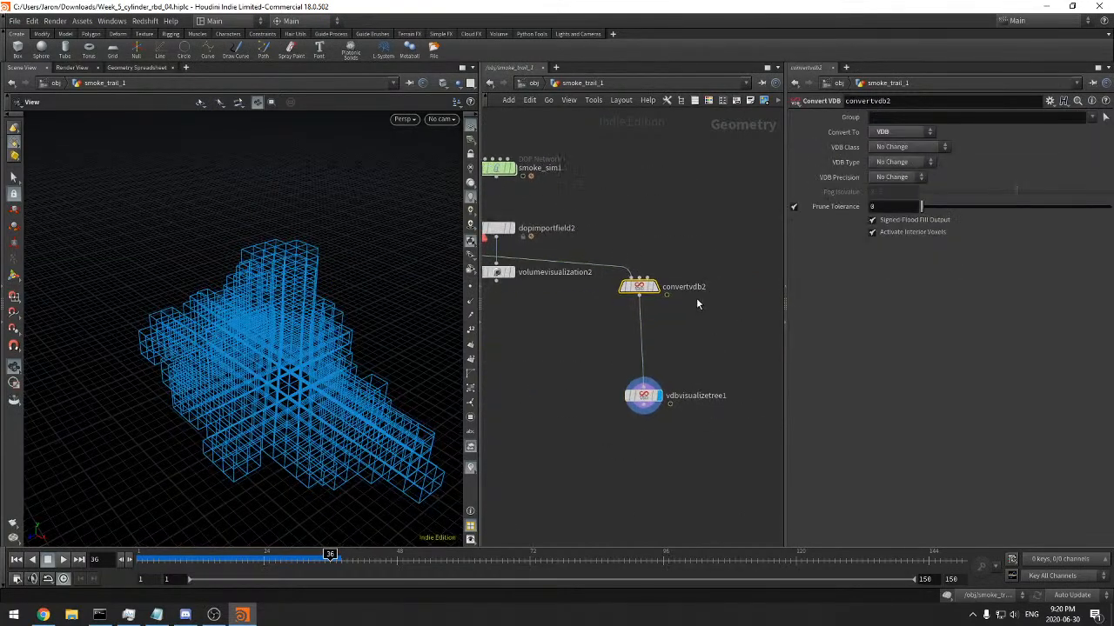
left_click(794, 206)
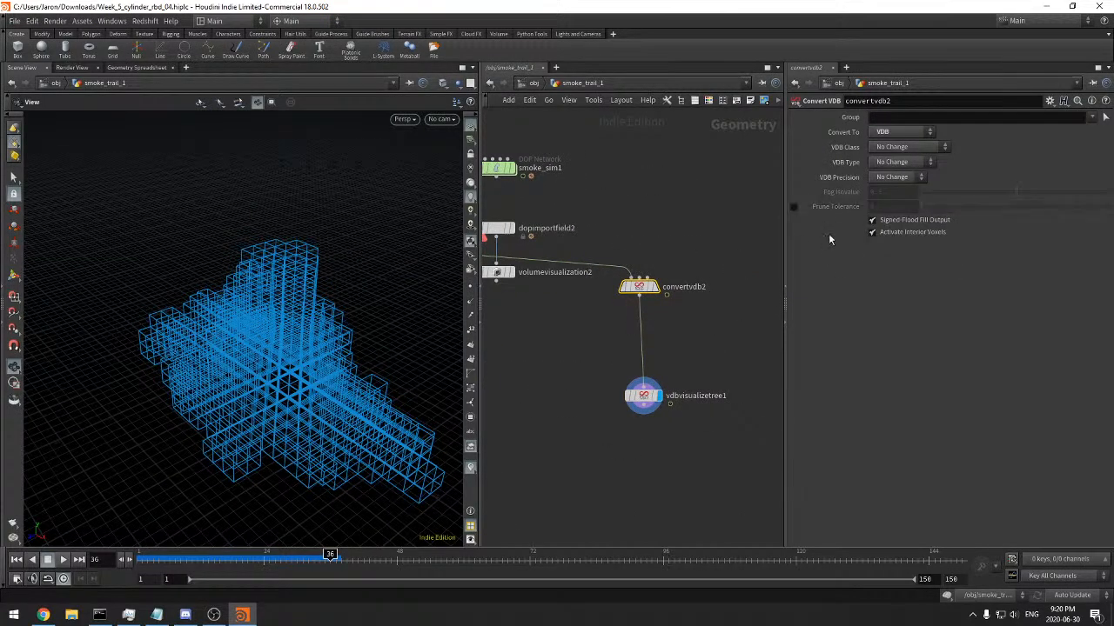
middle_click(642, 286)
Review vdbvisualizetree1's settings, dopimportfield1's node info and dopimportfield2's import parameters
left_click(643, 396)
middle_click_drag(603, 418, 807, 408)
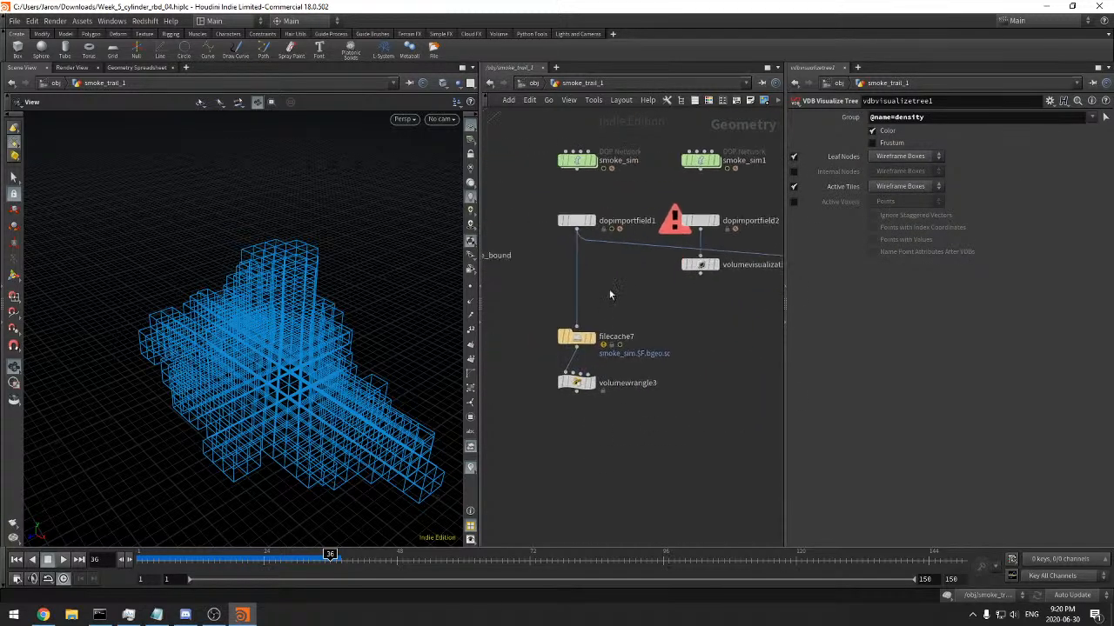
left_click(568, 224)
middle_click(569, 224)
middle_click_drag(677, 311, 637, 398)
middle_click_drag(609, 282, 595, 286)
left_click(597, 281)
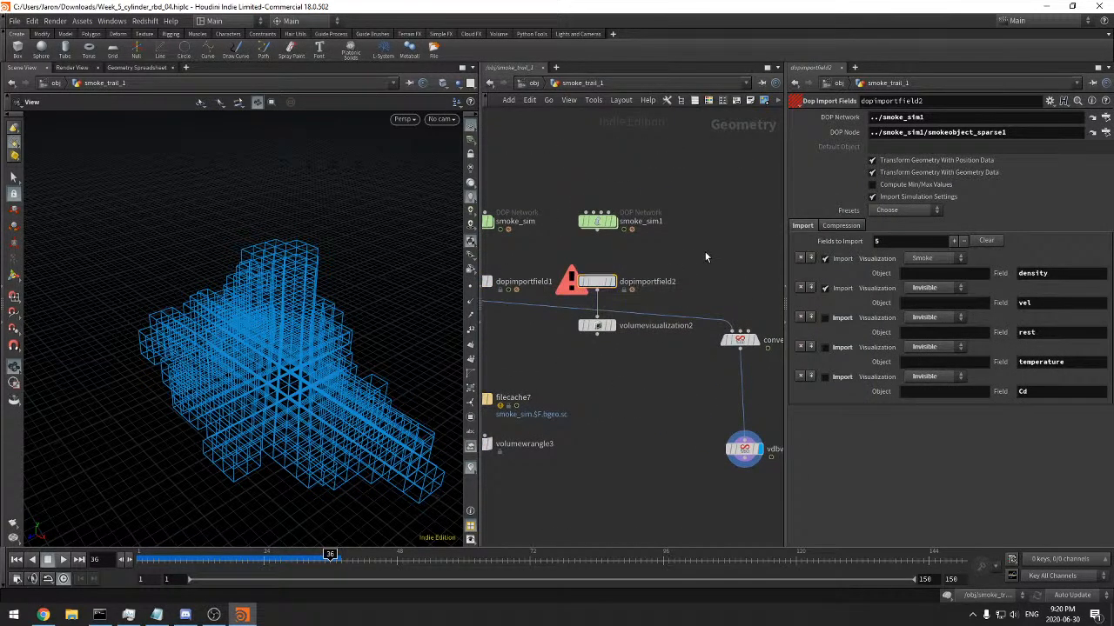
key("Tab")
type("dop")
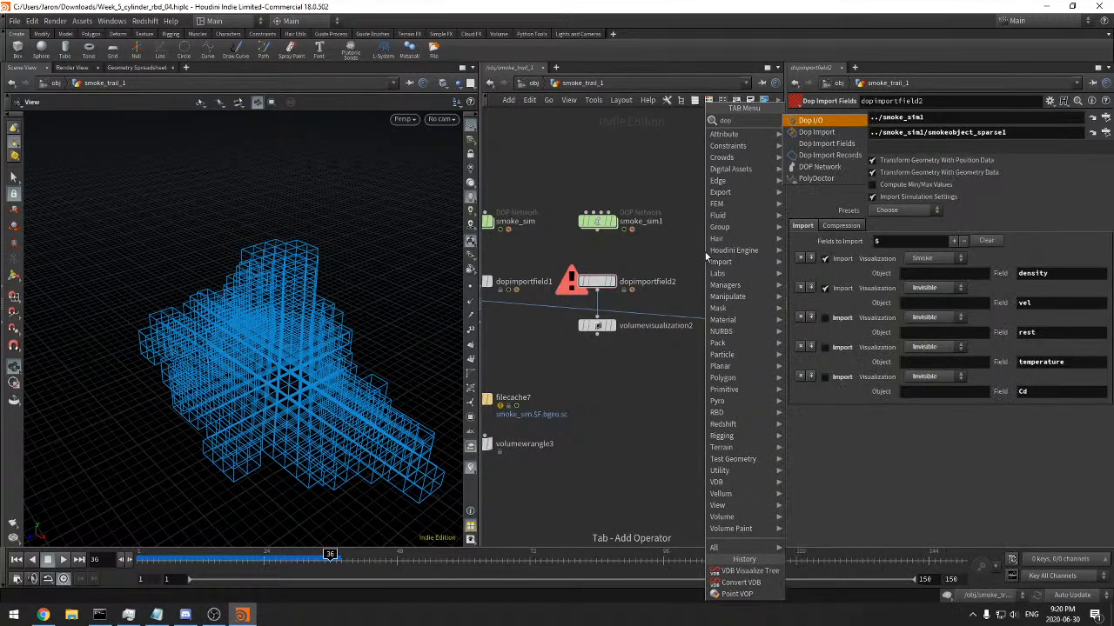
key("Escape")
Cut the wire between dopimportfield1 and convertvdb2, then select dopimportfield1
middle_click_drag(658, 255, 719, 283)
scroll(624, 275, "down", 2)
middle_click_drag(630, 357, 607, 352)
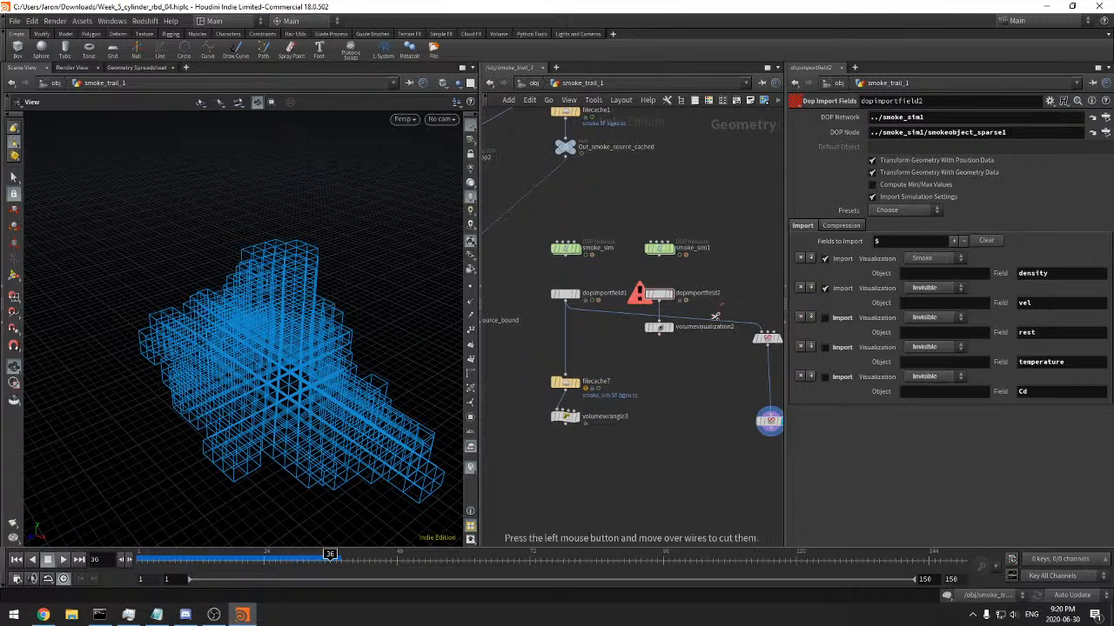
left_click_drag(730, 303, 727, 341)
middle_click_drag(614, 423, 646, 416)
scroll(651, 317, "up", 4)
middle_click_drag(621, 328, 614, 378)
scroll(596, 323, "down", 2)
left_click(543, 366)
left_click(554, 302)
scroll(617, 364, "down", 1)
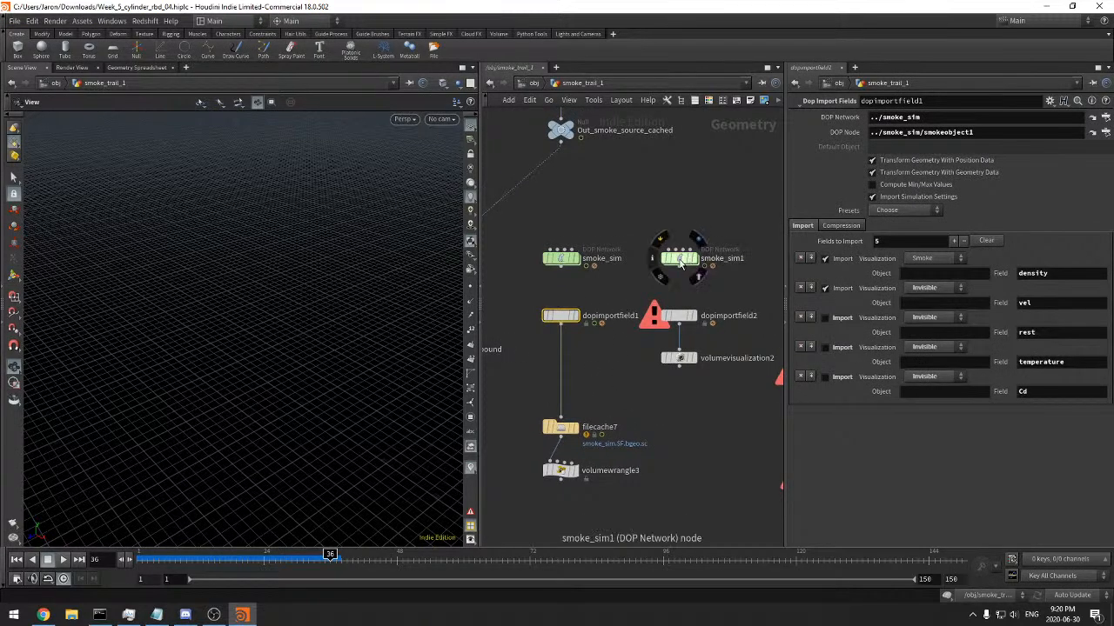
Open the smoke_sim1 DOP network and return the timeline to frame 1
double_click(682, 262)
left_click(16, 559)
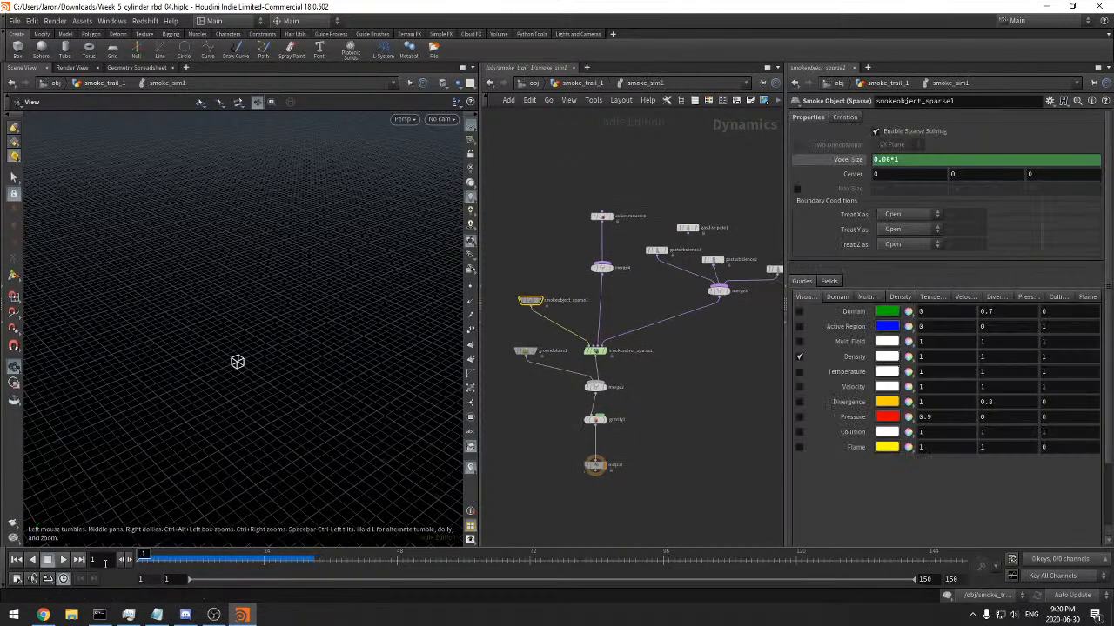
mouse_move(656, 379)
middle_mouse_down()
mouse_move(604, 400)
mouse_move(641, 389)
middle_mouse_up()
scroll(631, 389, "up", 1)
scroll(631, 389, "up", 1)
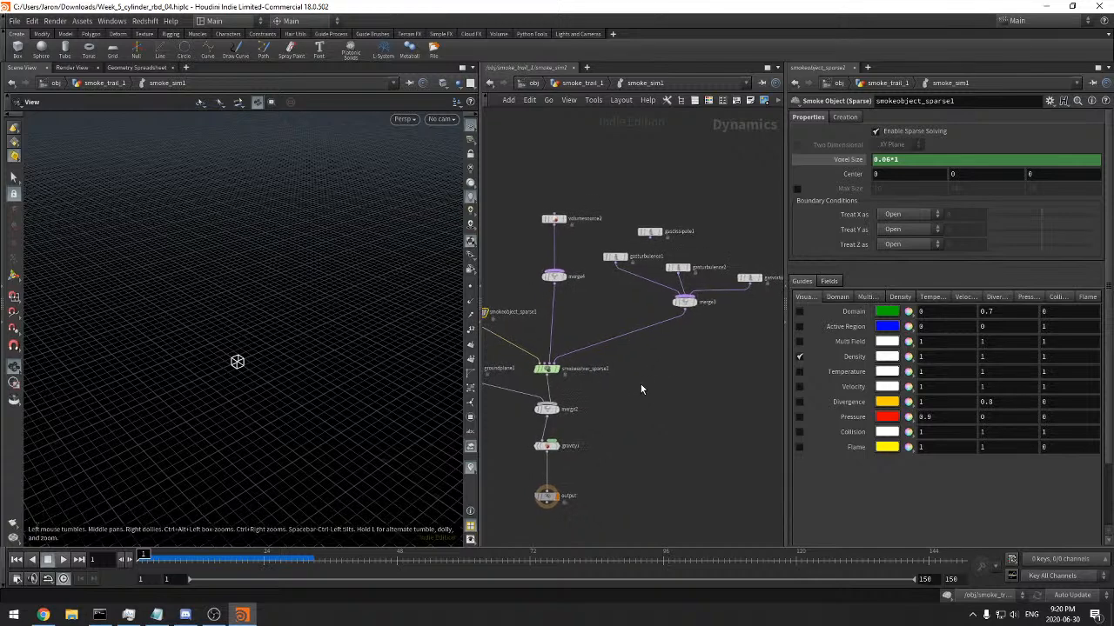
Duplicate the volumesource2 node in smoke_sim1 and place the copy beside the merge3 node
middle_click_drag(662, 351, 698, 351)
middle_click_drag(566, 193, 596, 215)
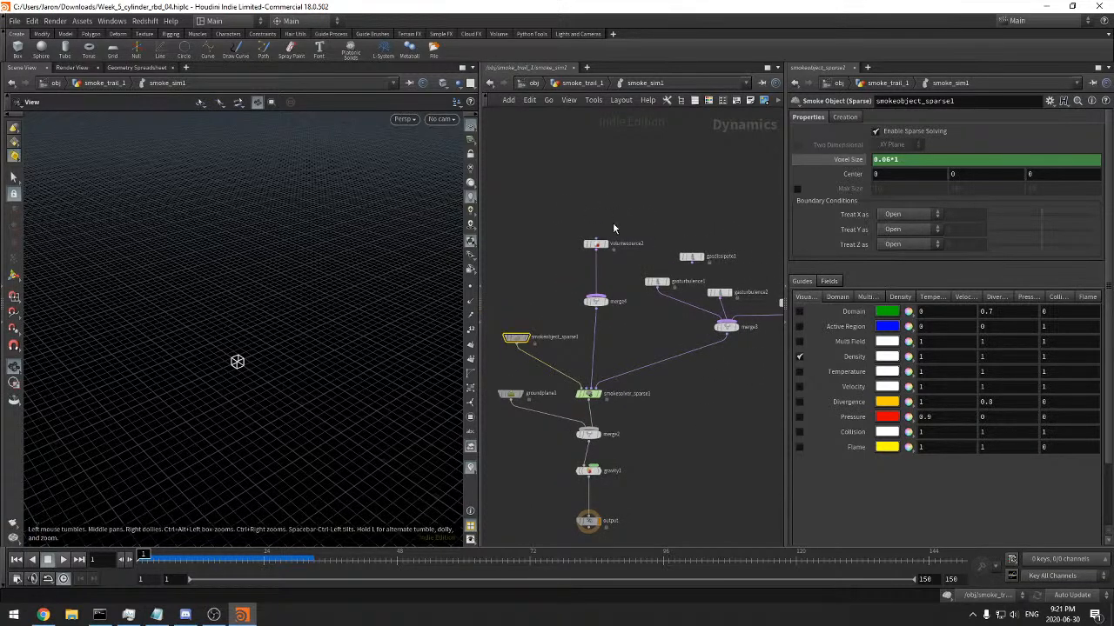
left_click_drag(630, 206, 592, 250)
left_click_drag(601, 246, 726, 382, "alt")
middle_click_drag(726, 382, 691, 370)
left_click_drag(675, 348, 725, 358)
Insert a Merge node between merge3 and smokesolver_sparse1 and wire the duplicated volume source into it
key("Tab")
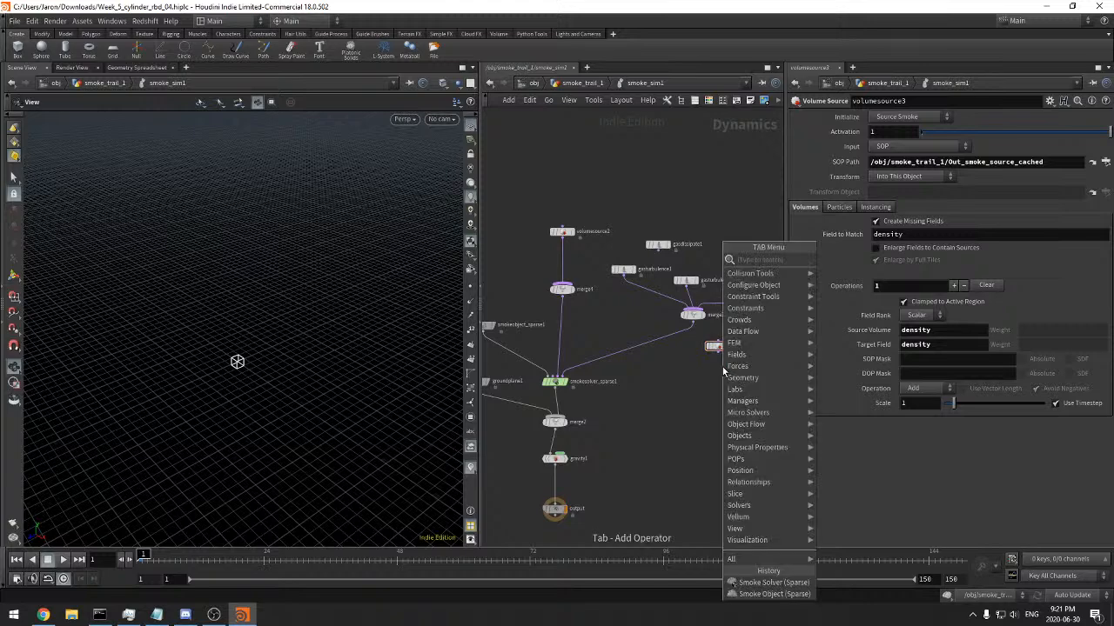
key("Escape")
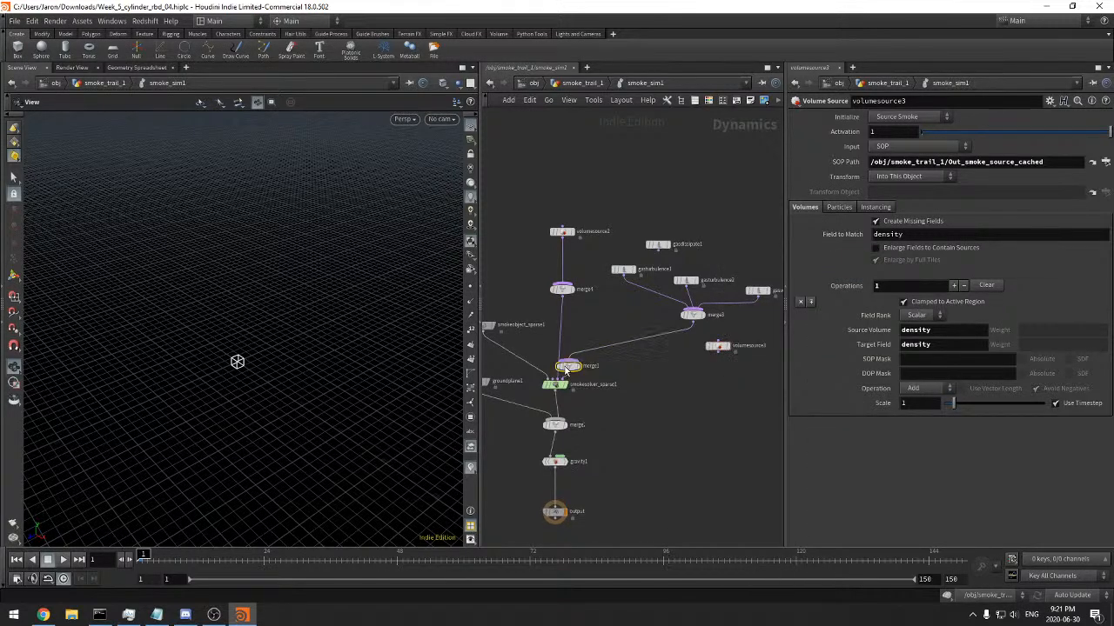
left_click(563, 374, "alt")
left_click_drag(581, 369, 727, 352)
left_click(726, 351)
middle_click_drag(734, 407, 644, 419)
Rename the duplicated volume source as Collision and initialize it with the Collision preset
double_click(661, 365)
type("Ctrlision")
key("Return")
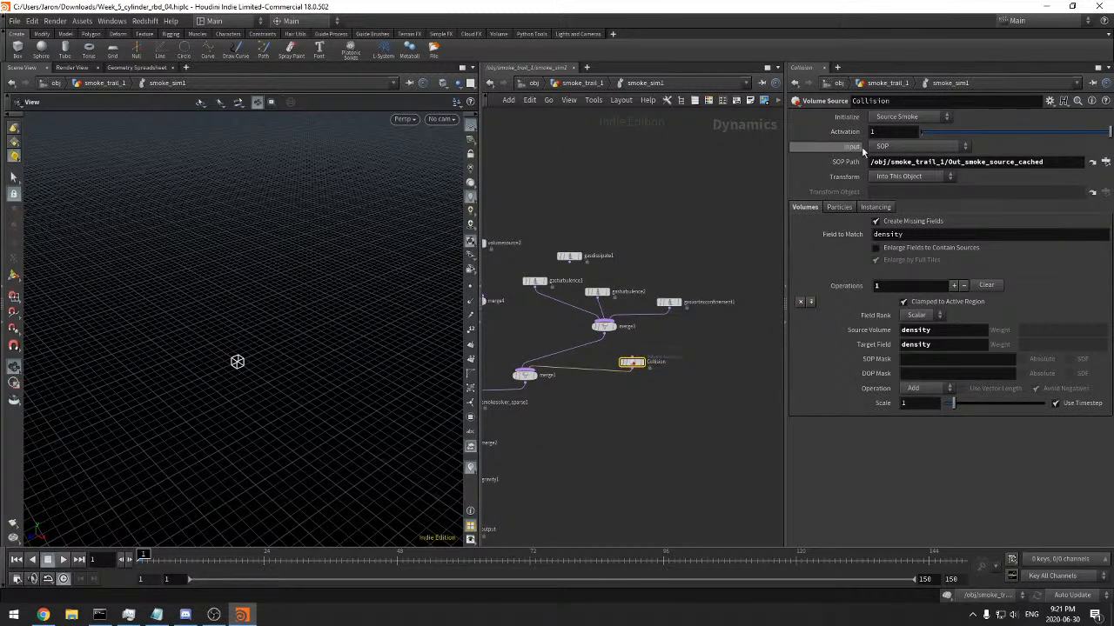
left_click(905, 117)
left_click(899, 149)
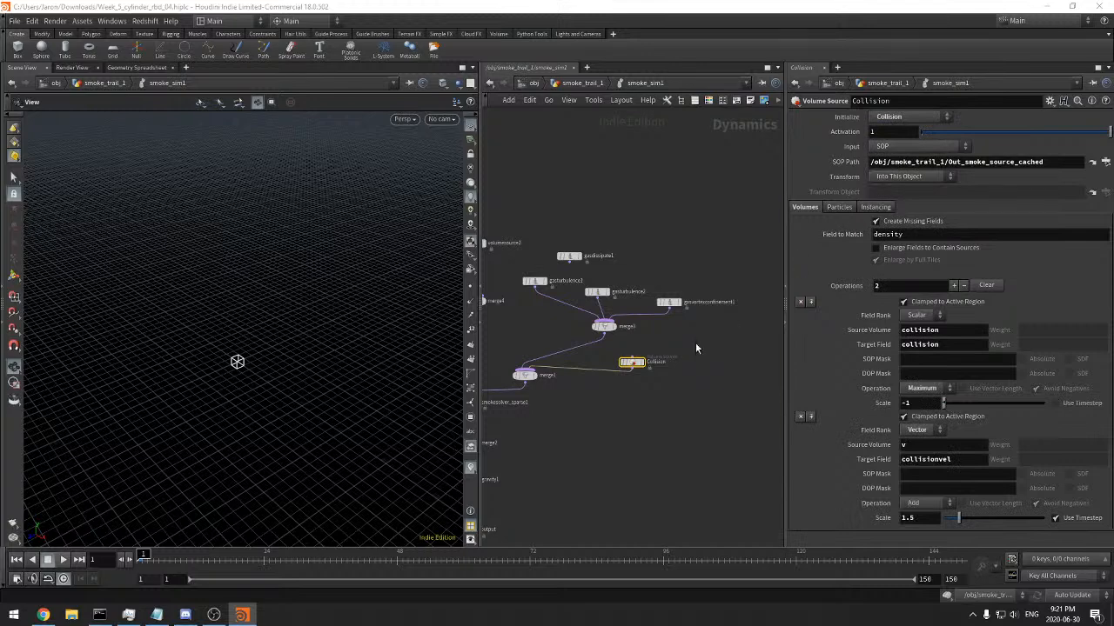
Set the Source Volume of Collision's first operation to surface
scroll(674, 377, "up", 3)
left_click_drag(675, 300, 742, 255)
scroll(617, 371, "down", 2)
double_click(924, 335)
type("surface")
key("Return")
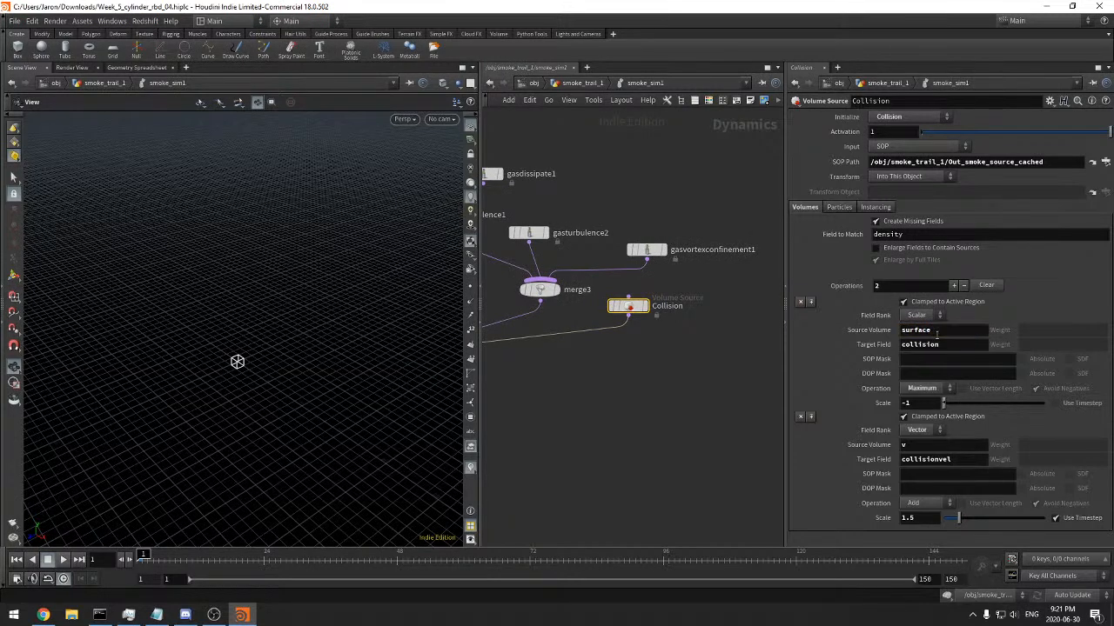
Move merge1 beneath merge3 and set the Source Volume of Collision's second operation to vel
middle_click(630, 306)
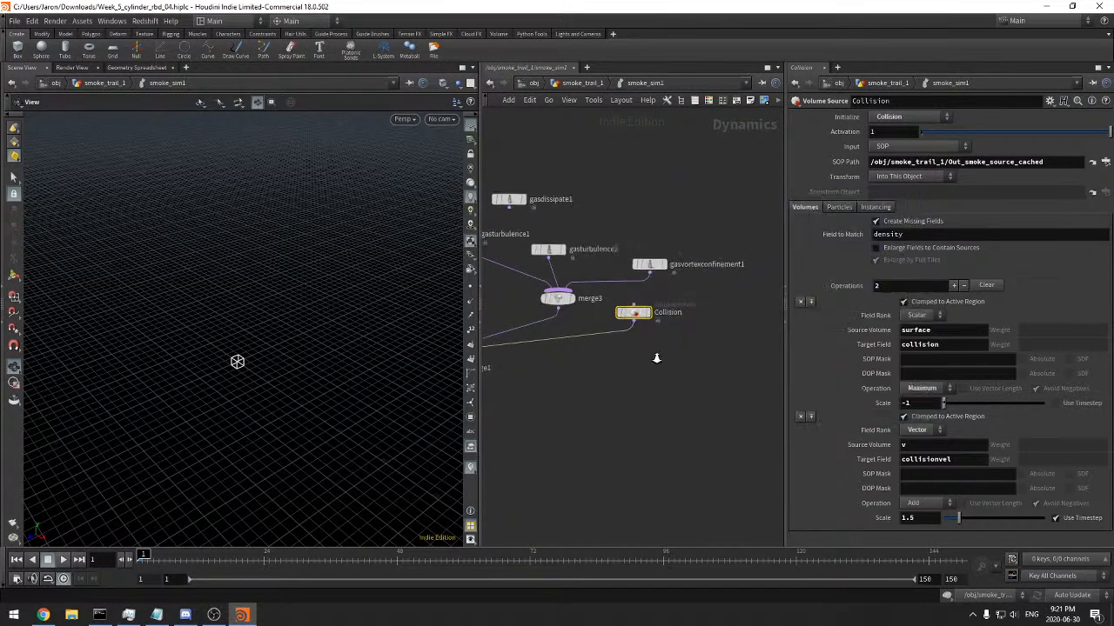
scroll(682, 369, "down", 2)
left_click_drag(512, 369, 609, 361)
middle_click(670, 334)
scroll(699, 378, "up", 3)
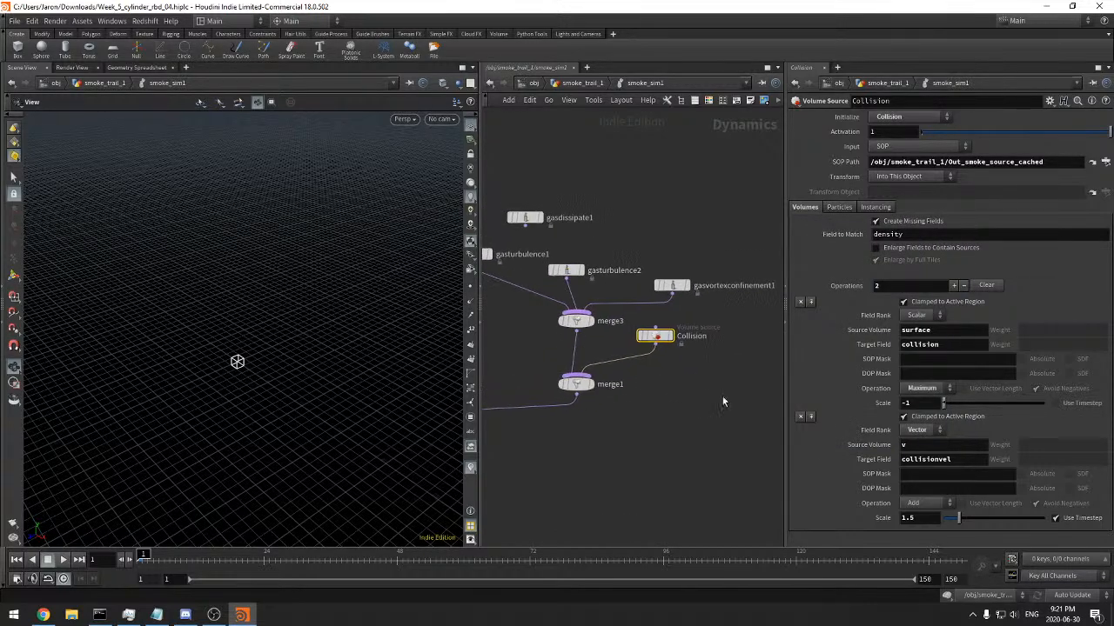
left_click(915, 445)
key("Return")
Return to the smoke_trail_1 network and display the filecache6 collision SDF
left_click(582, 84)
scroll(600, 252, "down", 8)
middle_click_drag(696, 174, 658, 420)
right_click_drag(634, 346, 737, 432)
middle_click_drag(737, 432, 750, 514)
left_click(608, 224)
left_click_drag(335, 489, 299, 453)
Scrub to frame 82 and examine the cached collision SDF in the viewport
left_click_drag(209, 560, 585, 560)
key("space+g")
left_click_drag(209, 400, 328, 398)
right_click_drag(328, 397, 322, 378)
middle_click_drag(650, 268, 716, 315)
Select filecache6, unlock its geometry and scrub the timeline to frame 25
left_click(631, 279)
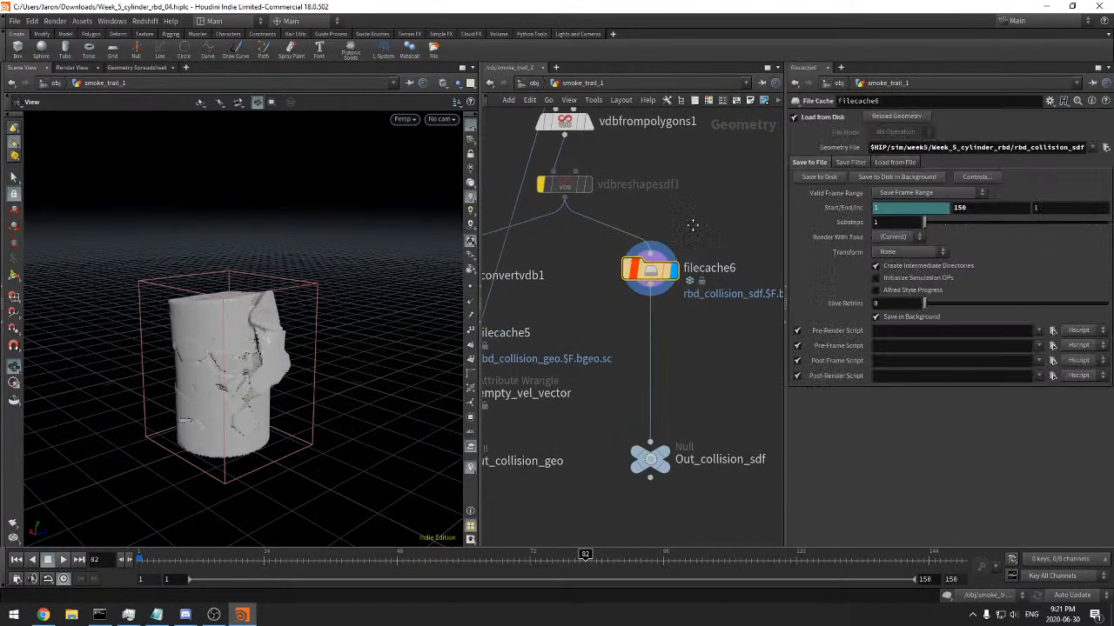
middle_click_drag(631, 279, 588, 292)
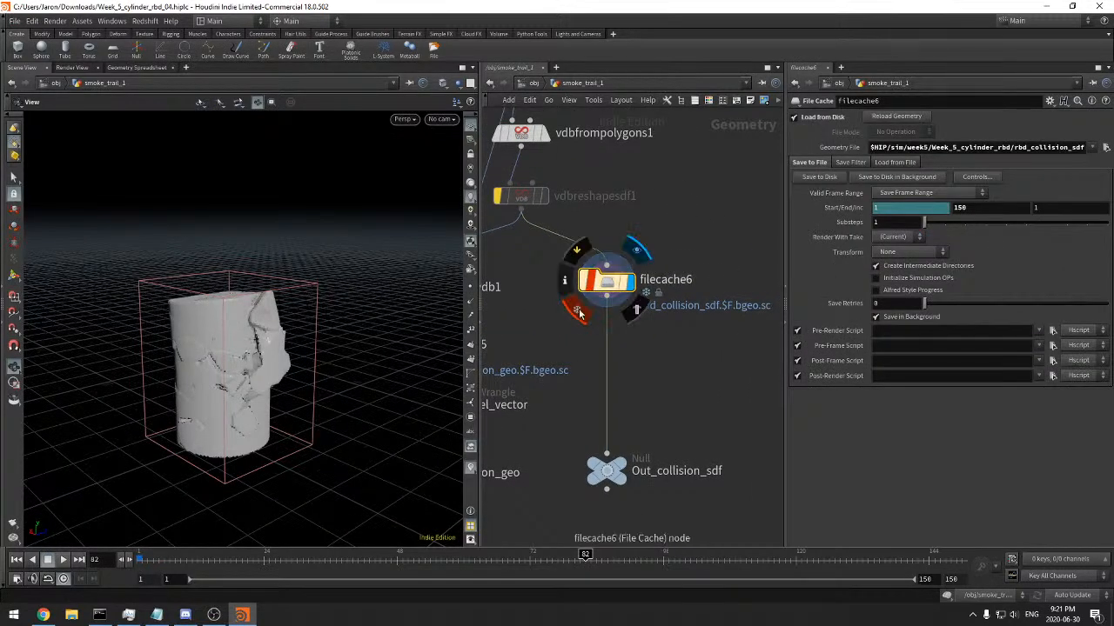
left_click(579, 314)
left_click(598, 345)
left_click(233, 559)
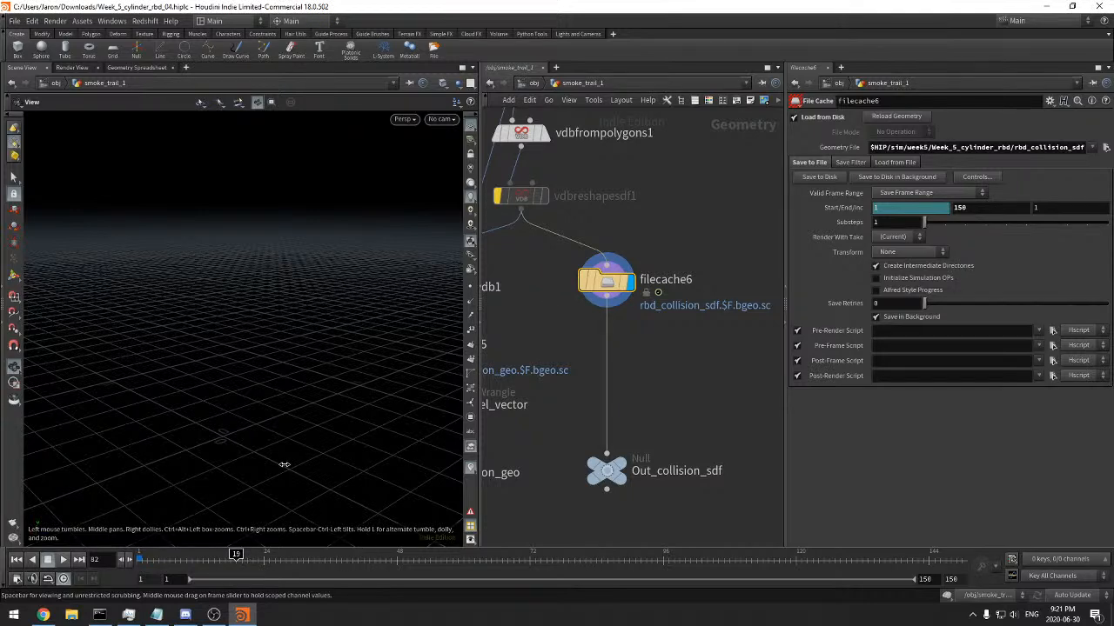
Check which rbd_collision_sdf frames exist on disk for filecache6, keeping the current geometry file
left_click(894, 162)
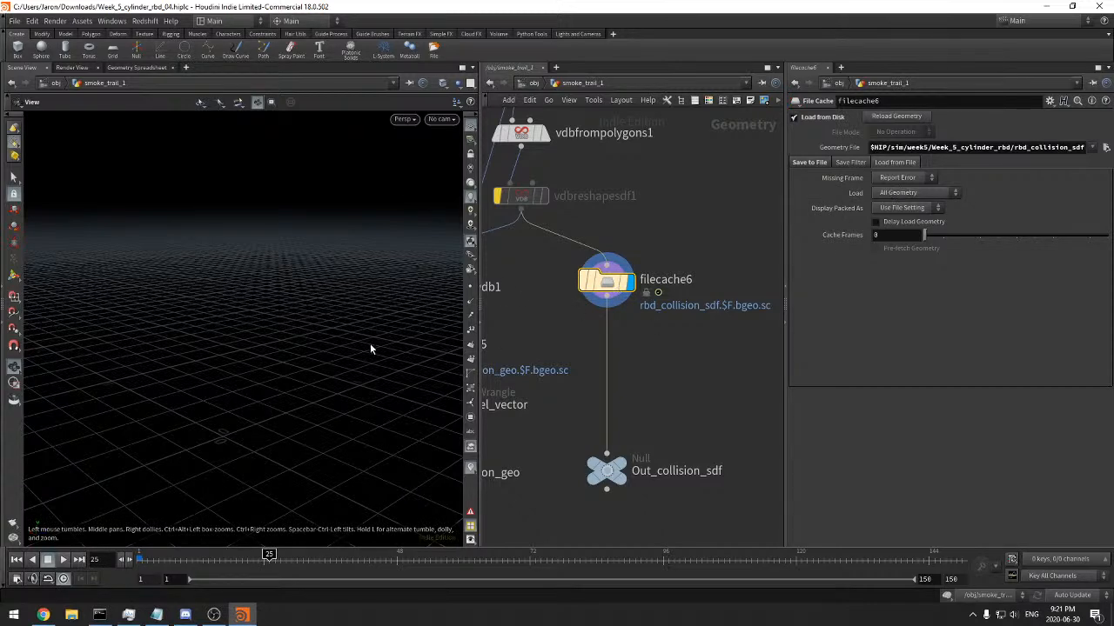
left_click(1106, 147)
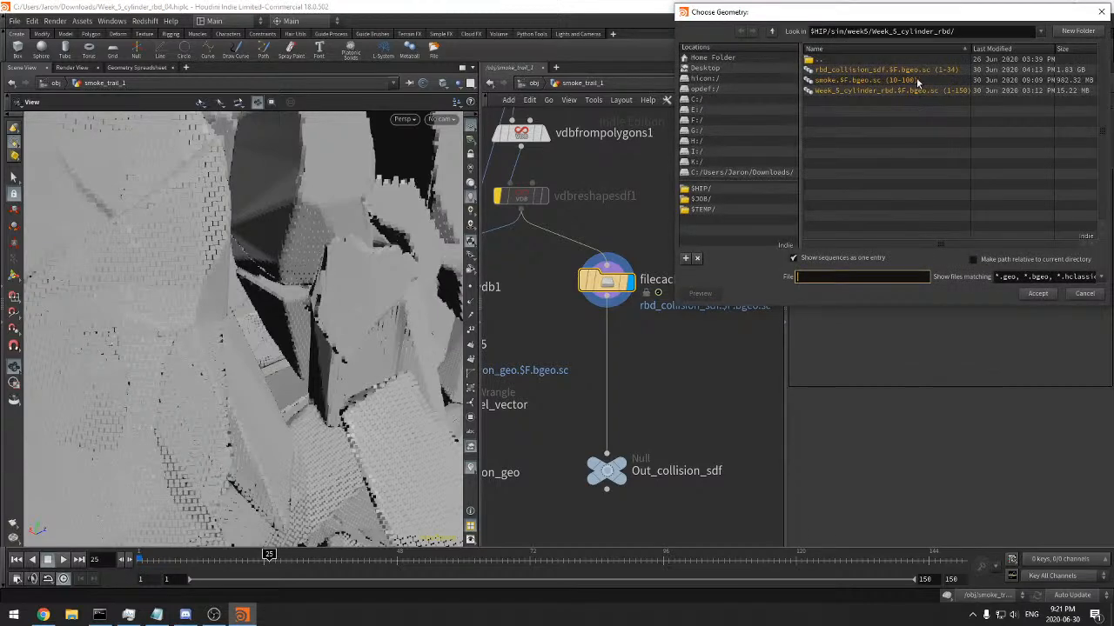
left_click(1086, 294)
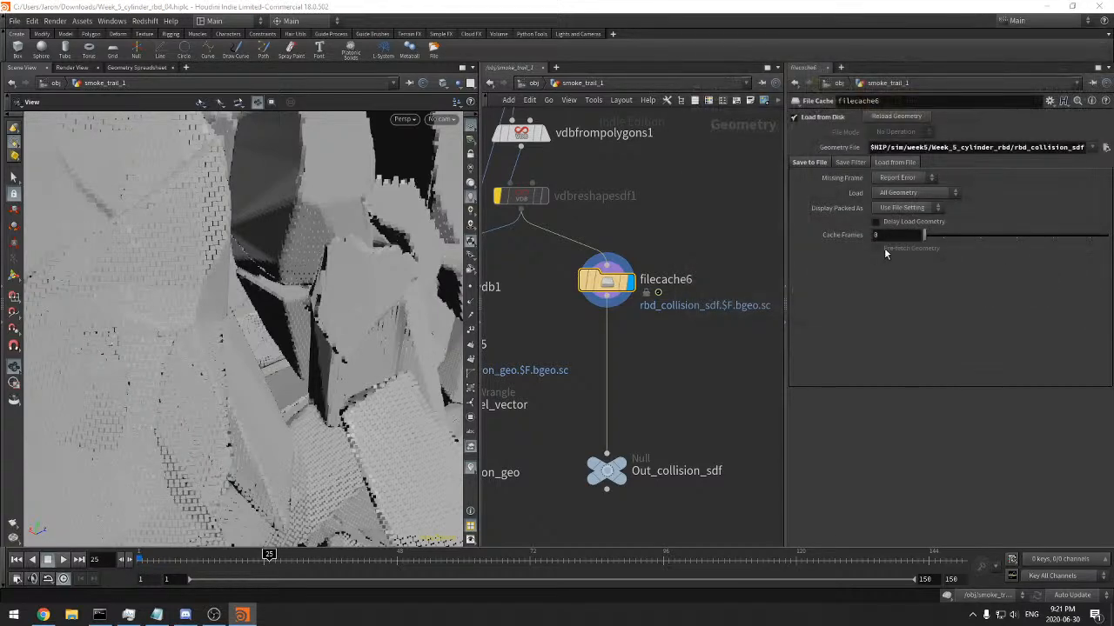
Clear the channel on filecache6's start frame and set the start frame to 35
left_click(809, 163)
right_click(909, 210)
right_click(910, 208)
left_click(967, 342)
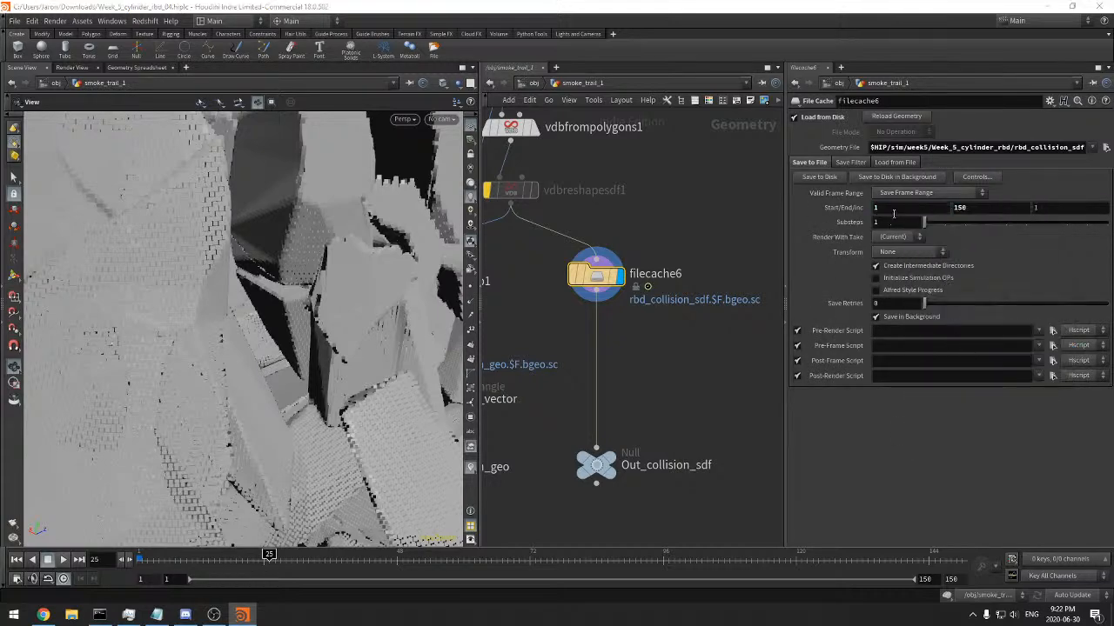
Set filecache6's Missing Frame option to No Geometry
left_click(893, 165)
left_click(890, 177)
left_click(896, 192)
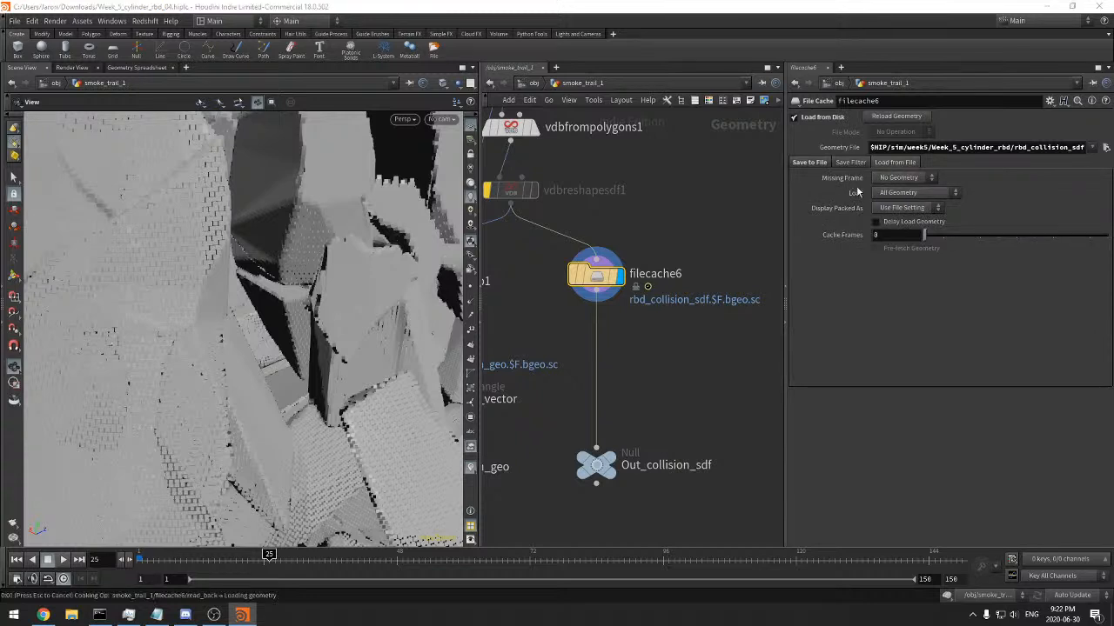
Save filecache6's frame range to disk, interrupt the save partway and dismiss the error dialog and console
mouse_move(699, 324)
middle_mouse_down()
mouse_move(693, 305)
mouse_move(689, 316)
middle_mouse_up()
left_click(809, 161)
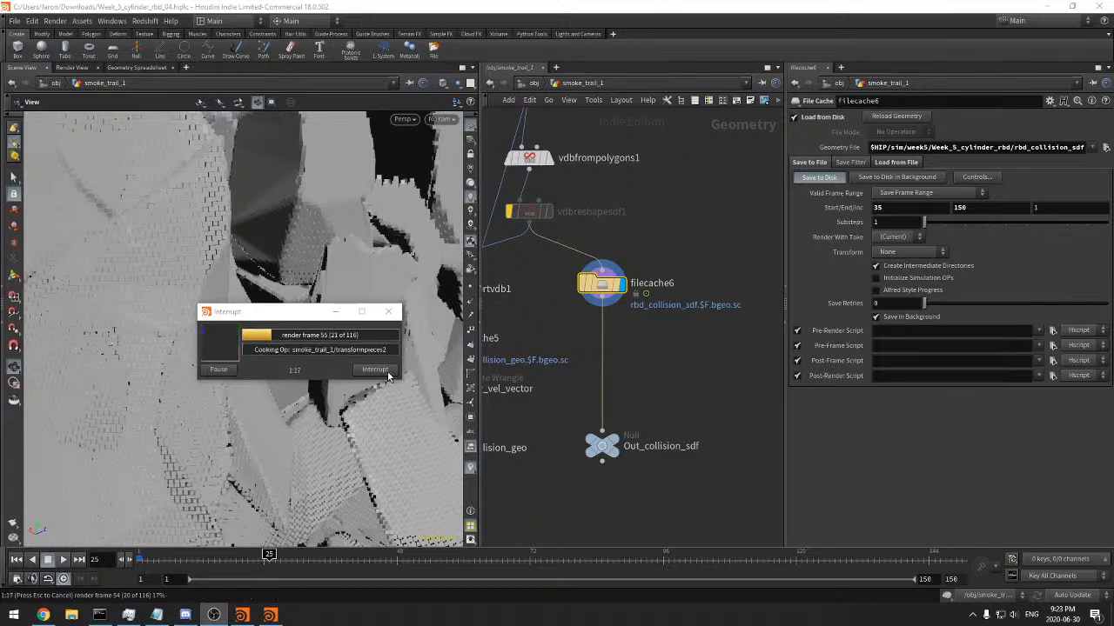
left_click_drag(316, 318, 310, 317)
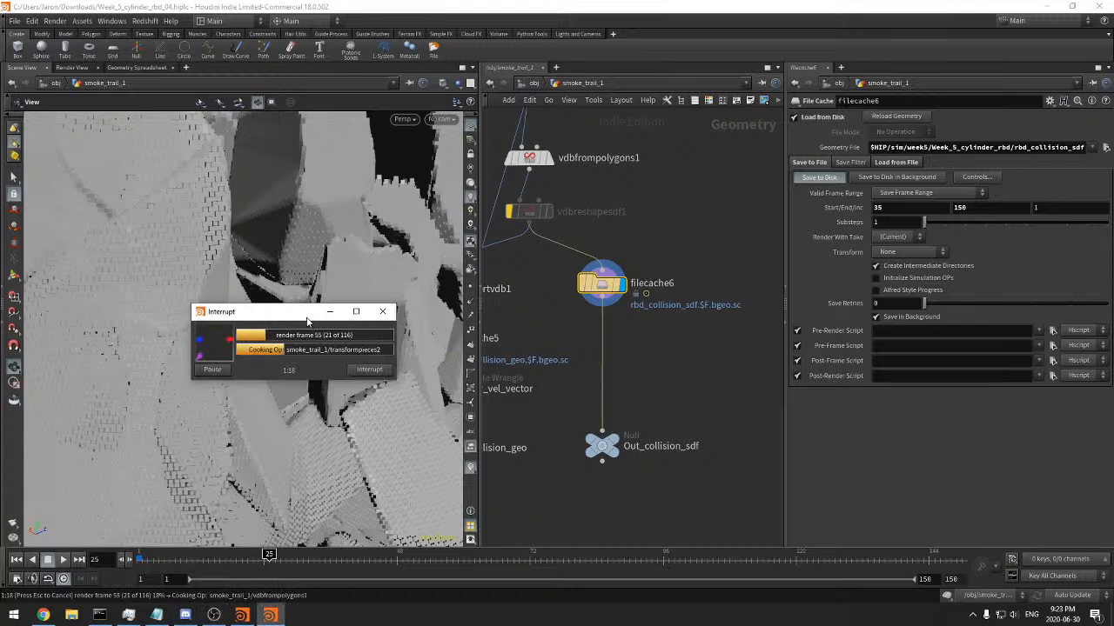
left_click(374, 371)
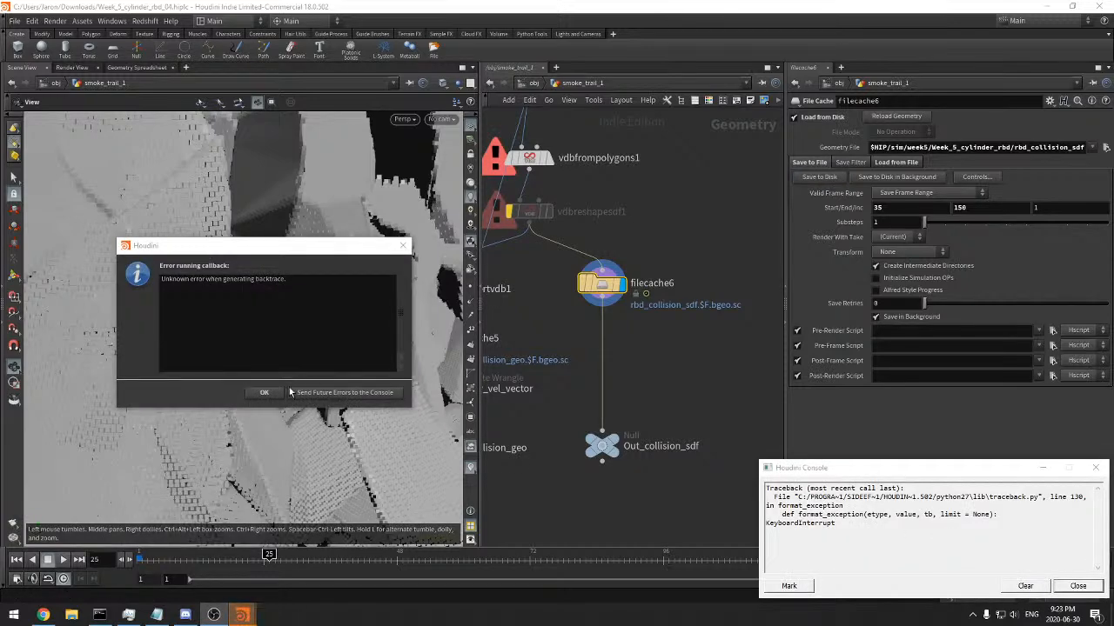
left_click(267, 390)
left_click(1098, 587)
Copy the Out_collision_sdf null and open the smoke_sim1 DOP network
left_click_drag(566, 413, 671, 485)
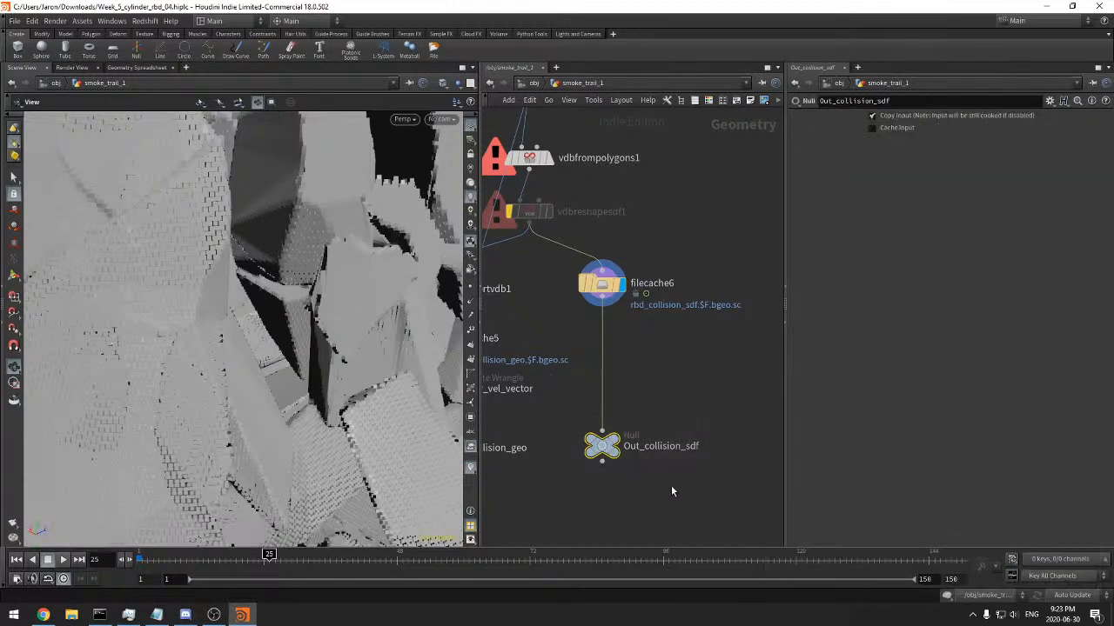
key("ctrl+c")
scroll(689, 485, "down", 4)
middle_click_drag(661, 453, 713, 319)
middle_click_drag(626, 507, 696, 328)
scroll(698, 330, "down", 5)
middle_click_drag(663, 426, 665, 363)
scroll(666, 364, "up", 4)
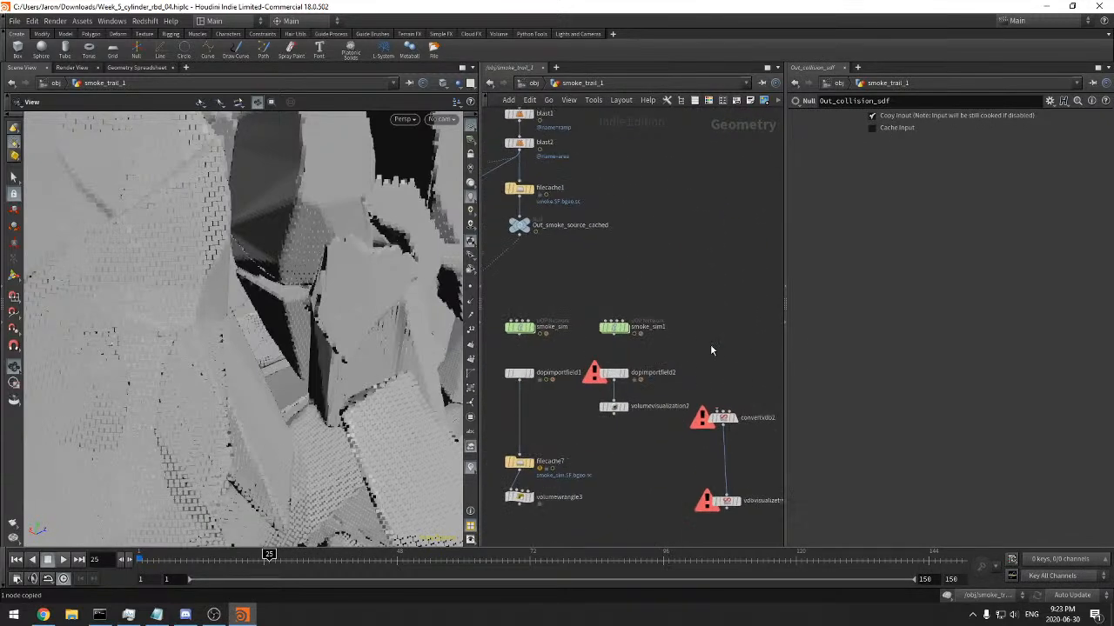
double_click(609, 326)
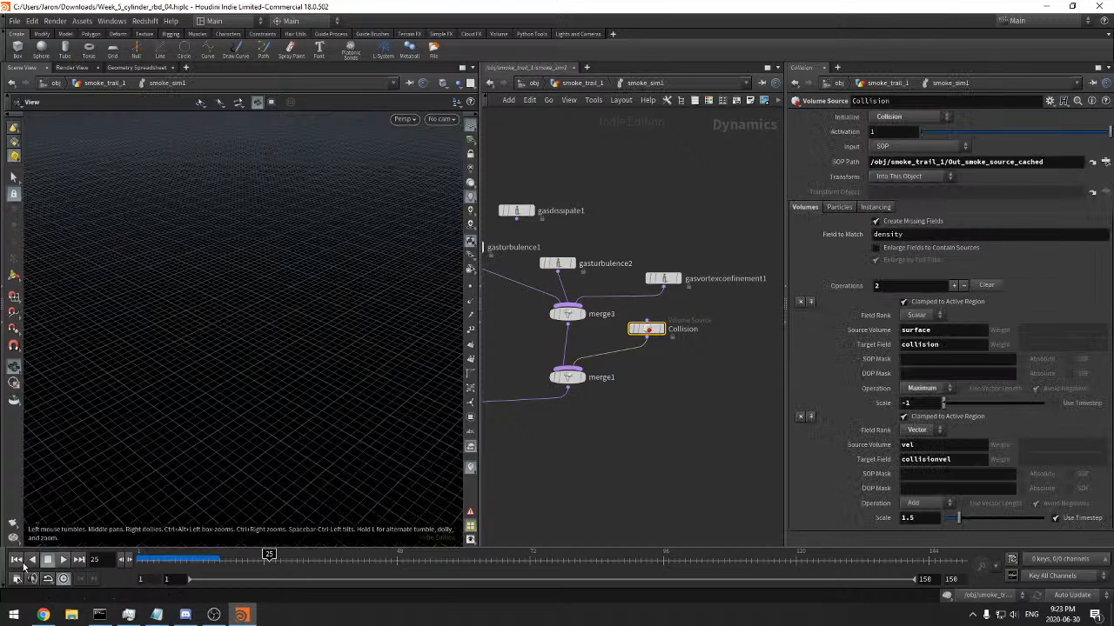
Set Collision's SOP Path to /obj/smoke_trail_1/Out_collision_sdf and return the timeline to frame 1
triple_click(961, 163)
key("ctrl+v")
left_click(724, 208)
middle_click_drag(746, 385, 765, 370)
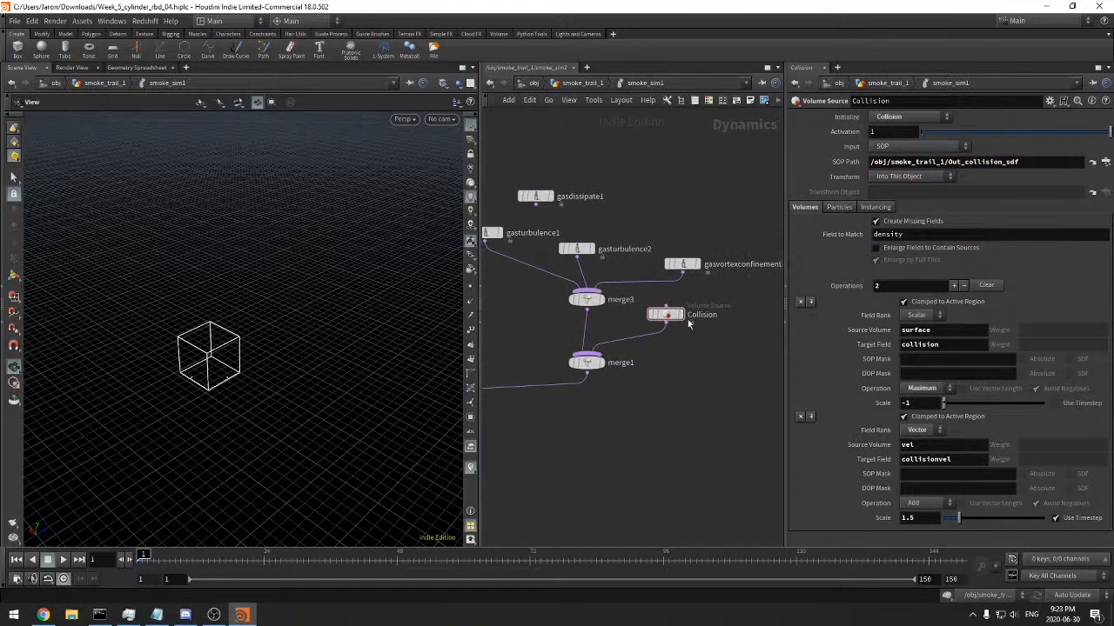
Go back to smoke_trail_1 and check the volumes listed in filecache6's node info
left_click(597, 83)
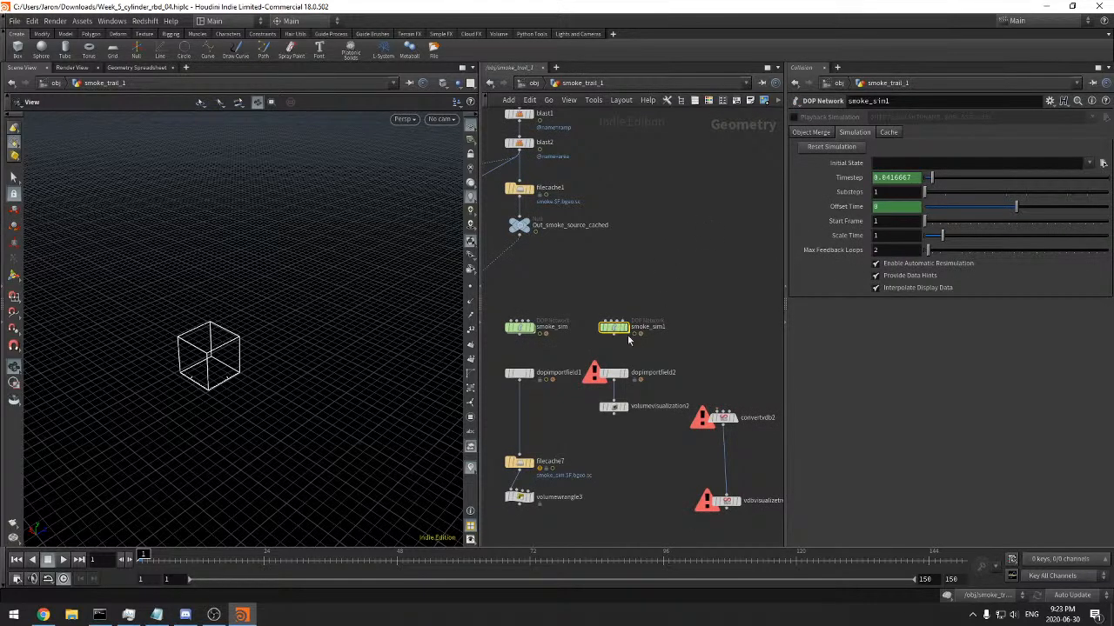
scroll(661, 293, "down", 5)
middle_click_drag(718, 144, 656, 264)
middle_click_drag(697, 224, 679, 365)
scroll(682, 352, "up", 5)
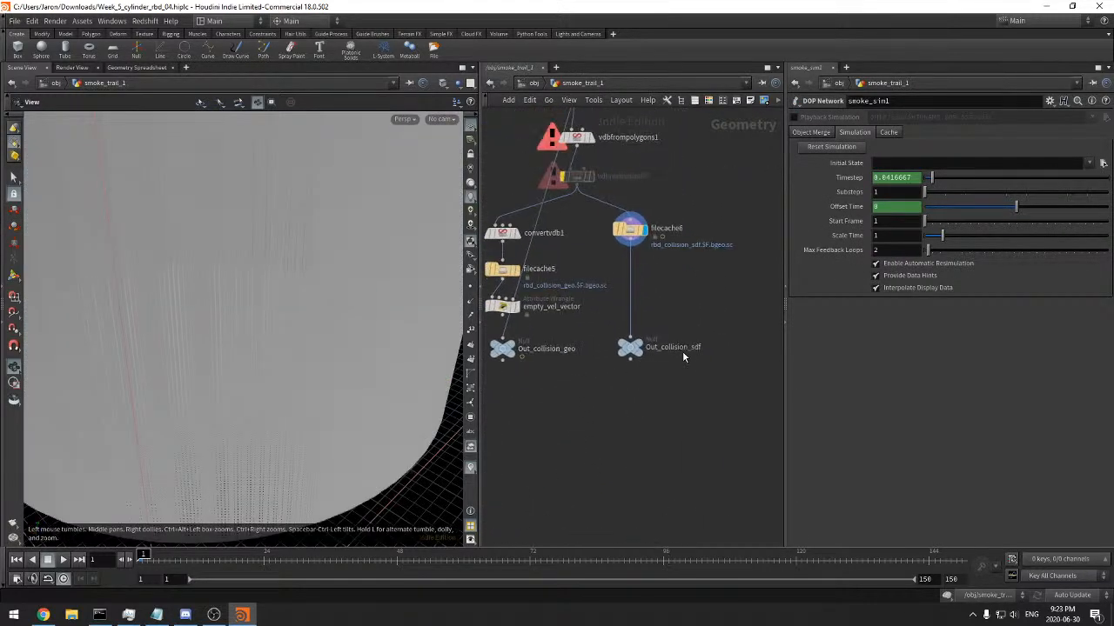
middle_click(633, 243)
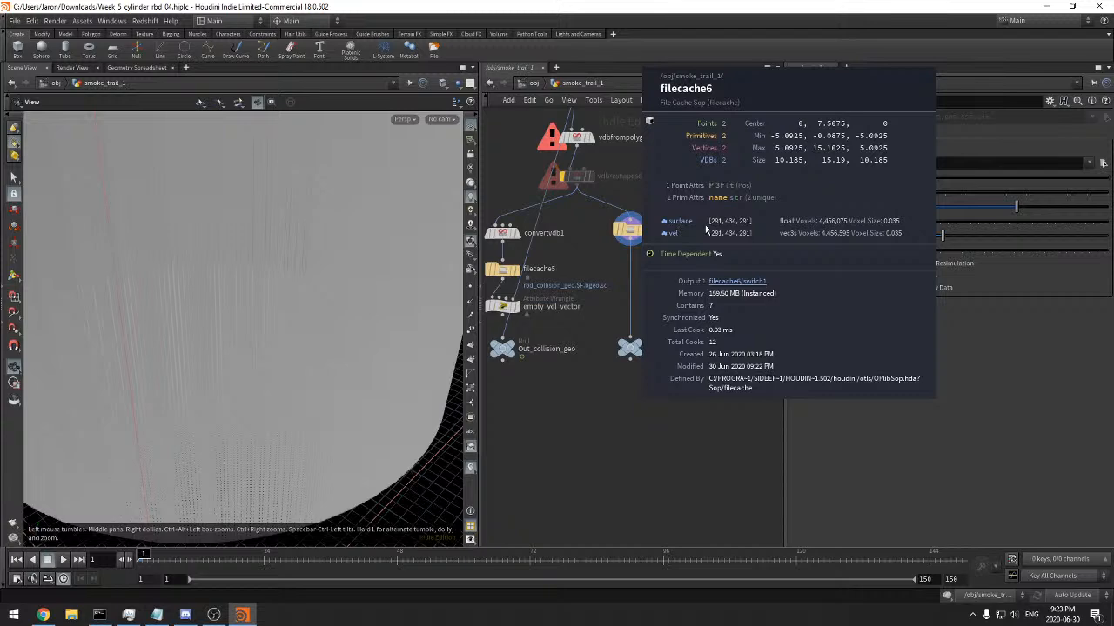
Add a Convert VDB node next to filecache6
scroll(693, 269, "up", 3)
key("Tab")
type("convert")
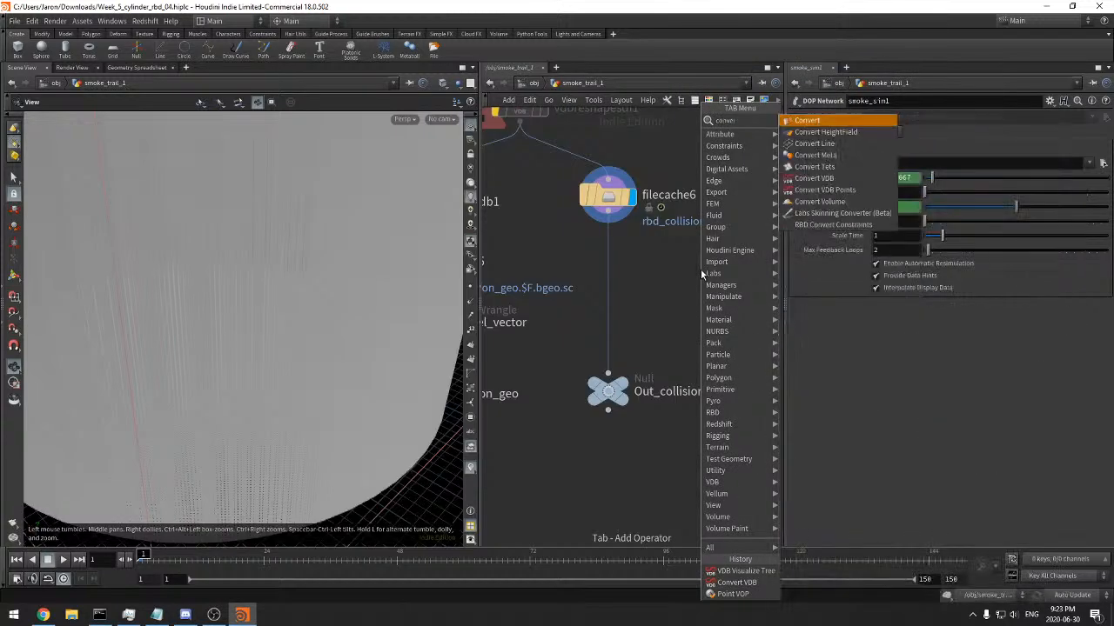
type(" vdb")
key("Return")
left_click(700, 269)
left_click_drag(687, 254, 635, 229)
left_click(1093, 121)
left_click(1072, 141)
left_click_drag(700, 271, 608, 288)
middle_click(608, 287)
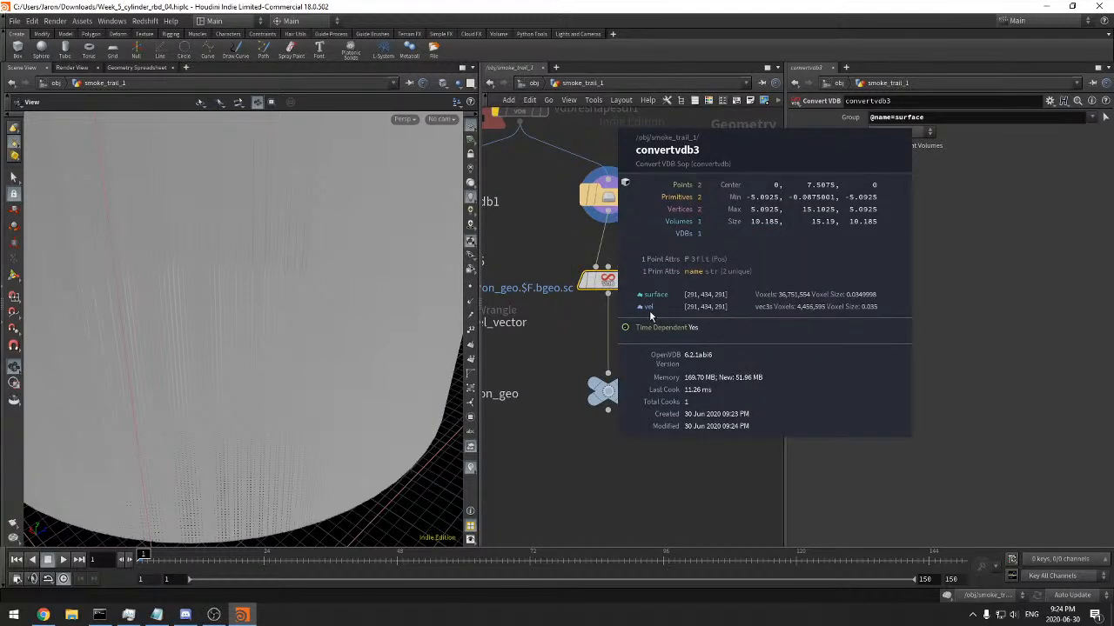
Reopen the smoke_sim1 DOP network to view the Collision source setup
right_click_drag(664, 320, 648, 429)
middle_click_drag(607, 480, 704, 325)
middle_click_drag(576, 538, 681, 360)
right_click_drag(679, 356, 718, 336)
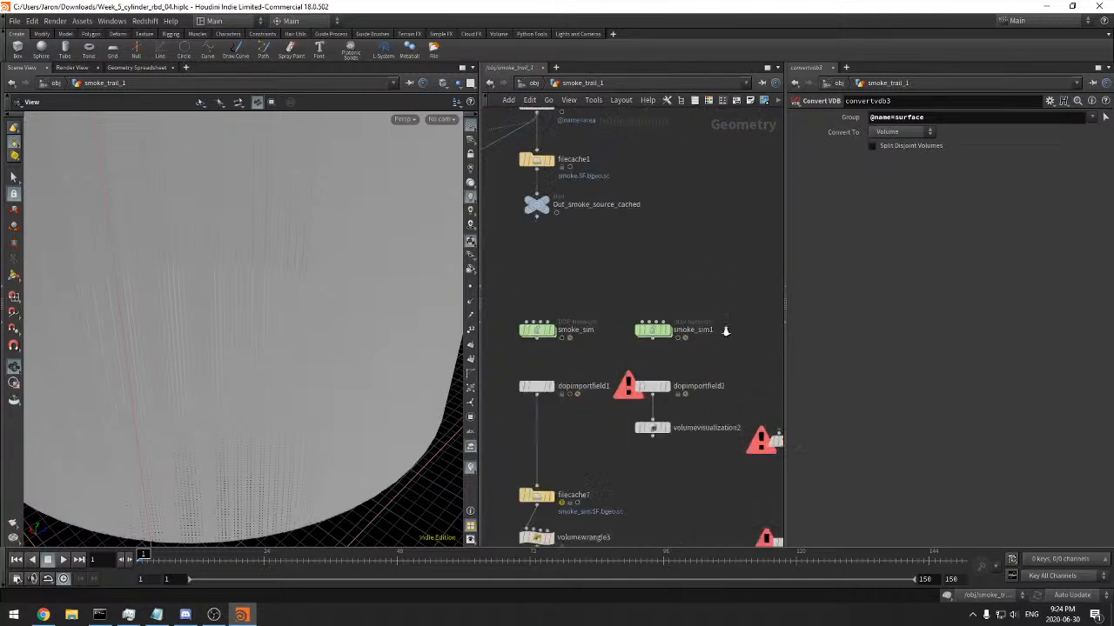
double_click(659, 335)
middle_click_drag(686, 366, 699, 340)
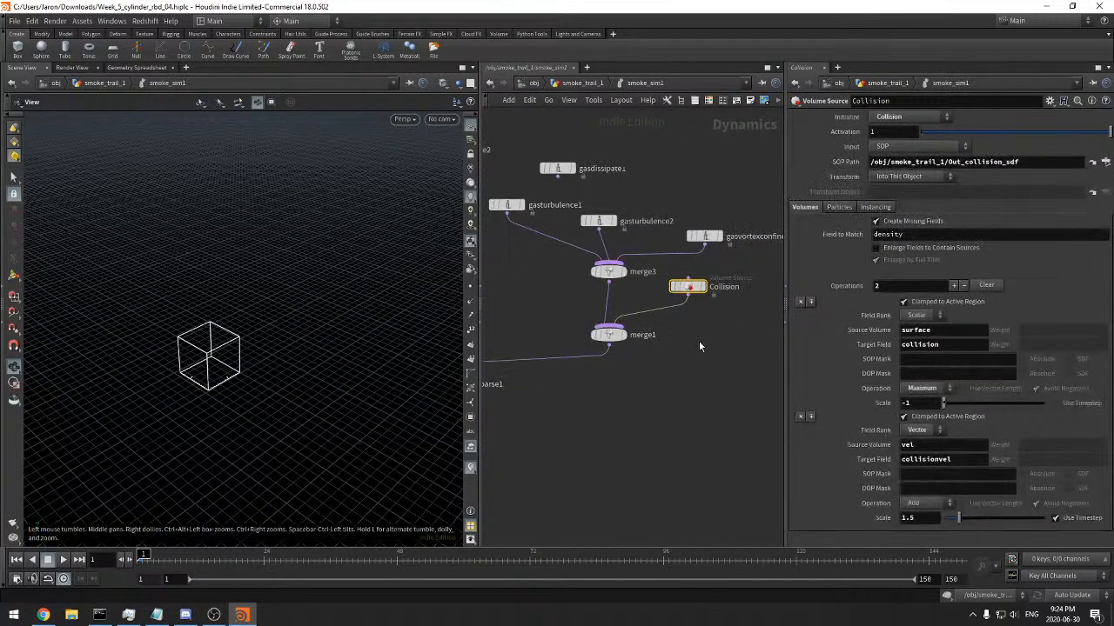
Play the sparse smoke simulation from frame 1 and examine how the smoke behaves with the collision source
right_click_drag(697, 340, 678, 353)
middle_click_drag(649, 396, 676, 321)
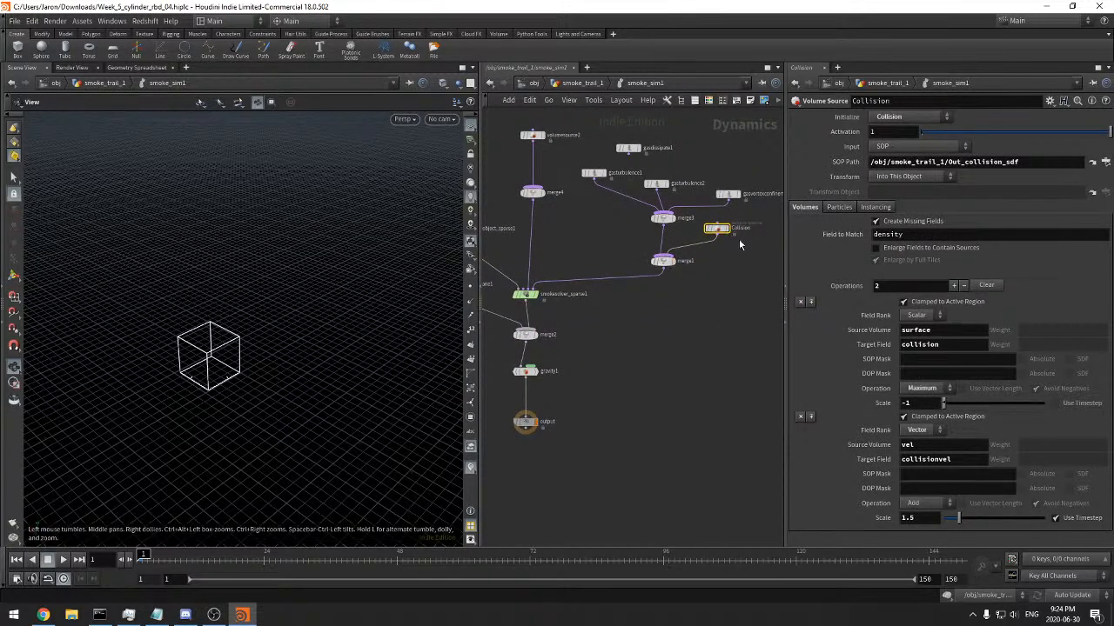
scroll(758, 284, "down", 2)
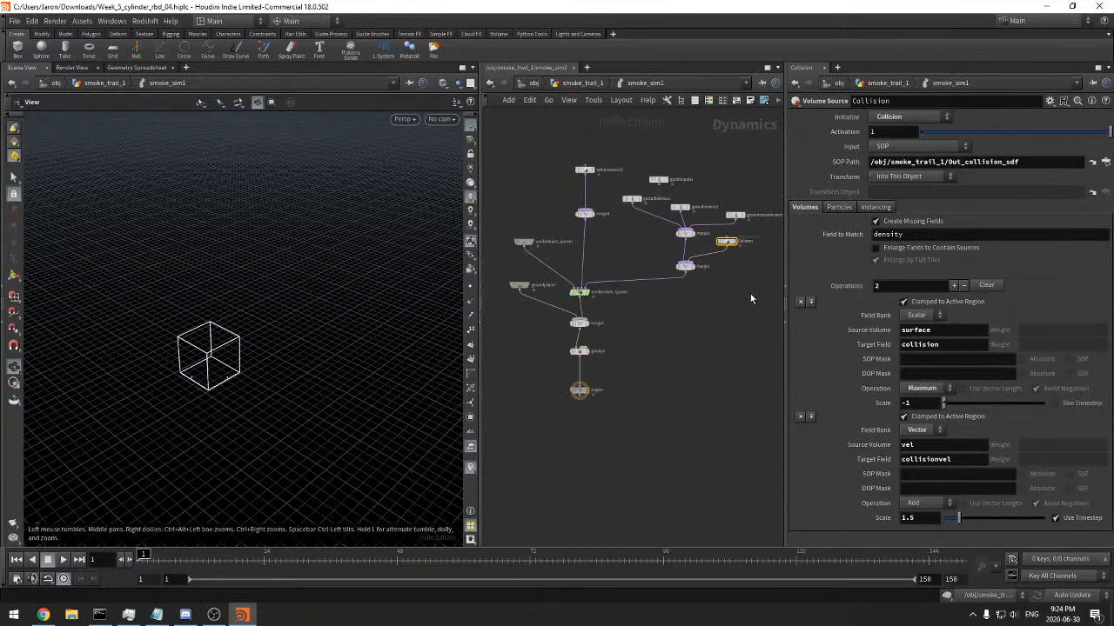
left_click(63, 562)
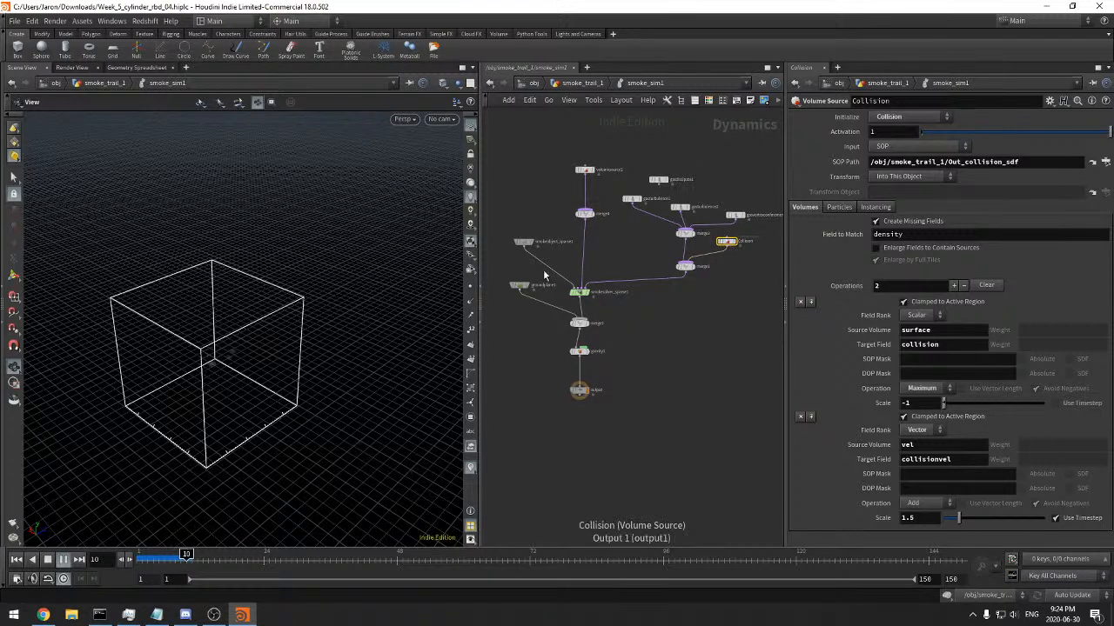
scroll(289, 358, "up", 3)
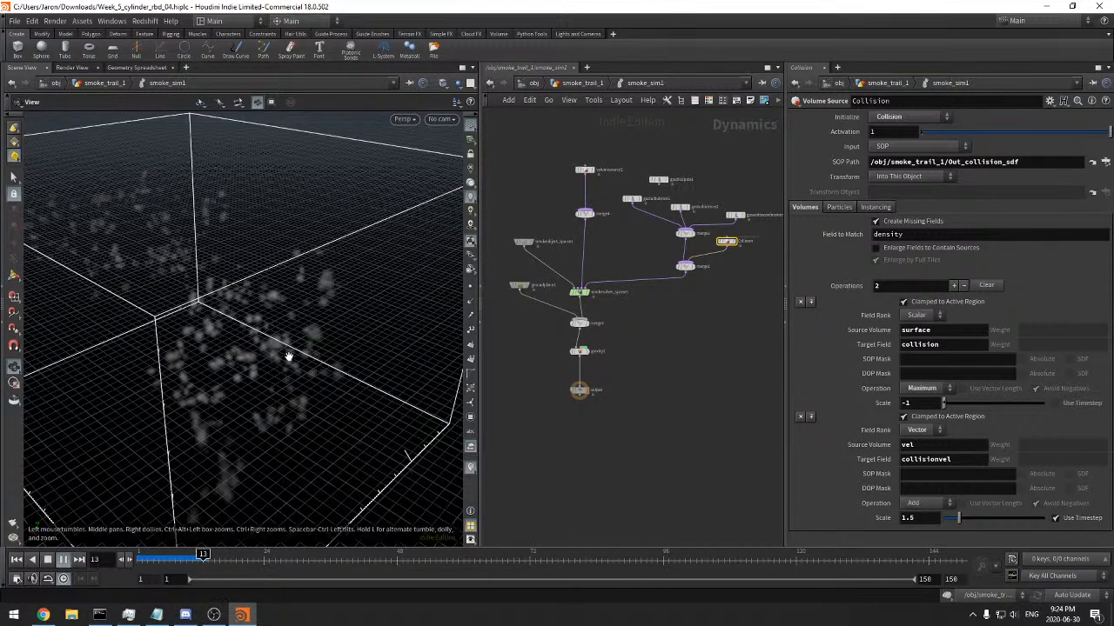
scroll(292, 352, "up", 2)
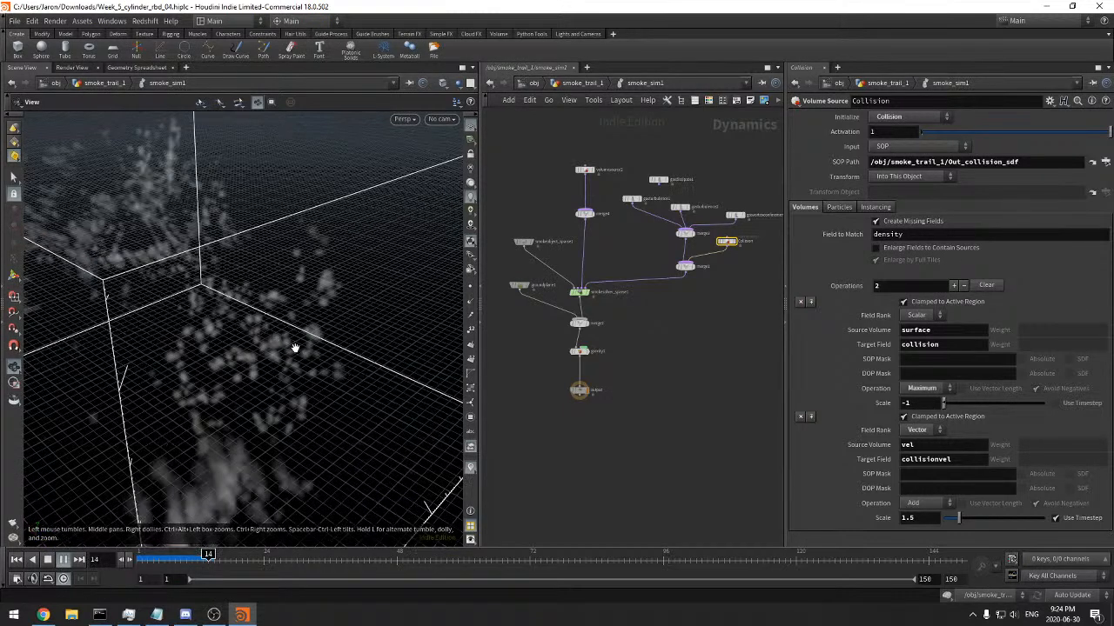
Stop the playback and scrub the simulated frames up to frame 26, examining the smoke from several angles for its response to the collision
scroll(296, 348, "up", 2)
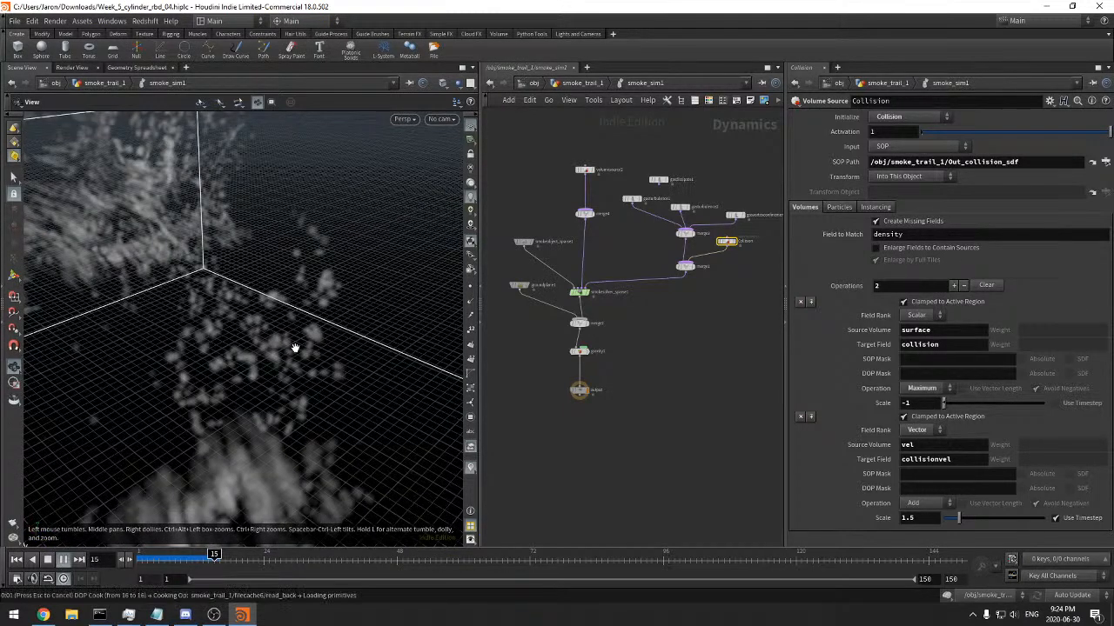
scroll(295, 348, "up", 2)
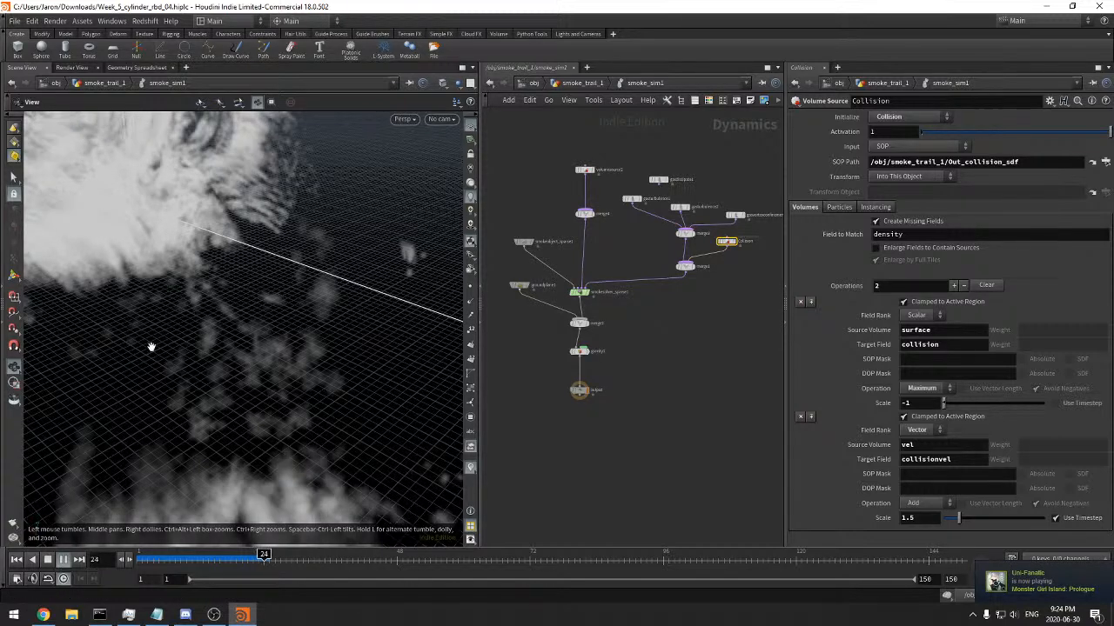
left_click(200, 557)
left_click_drag(200, 557, 274, 557)
right_click_drag(87, 466, 172, 400)
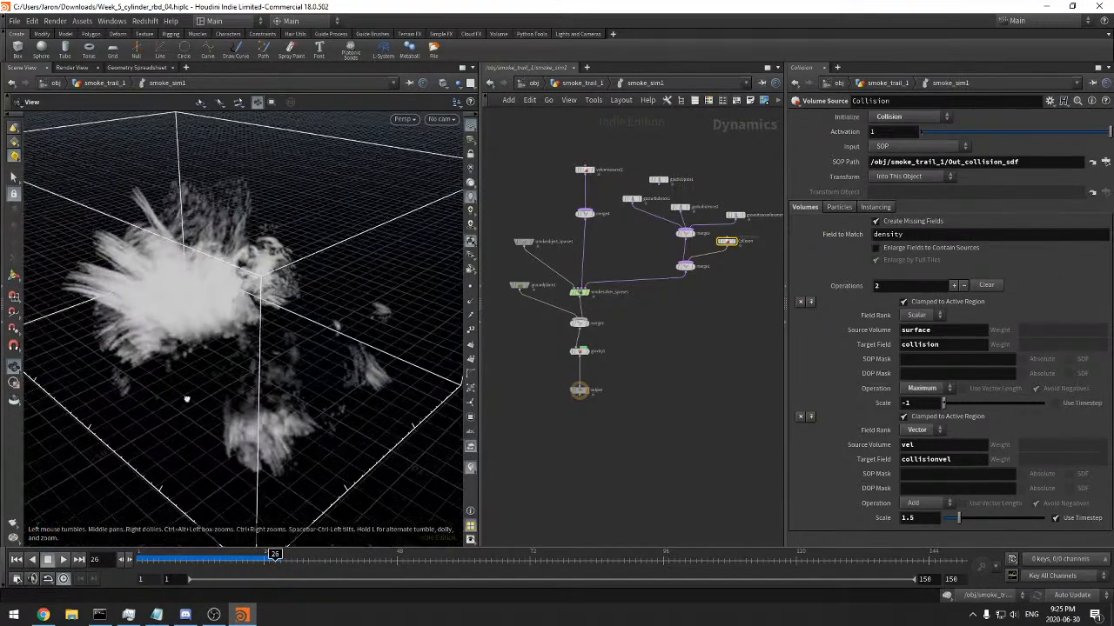
left_click_drag(171, 400, 182, 390)
middle_click_drag(182, 391, 325, 313)
right_click_drag(326, 313, 217, 348)
middle_click_drag(218, 348, 230, 340)
left_click_drag(230, 341, 264, 335)
left_click_drag(171, 553, 263, 555)
left_click_drag(343, 314, 368, 296)
right_click_drag(368, 296, 414, 268)
Show the Collision guide of smokeobject_sparse1 at frame 24, inspect the fragments up close, and hide the guide again
left_click(522, 241)
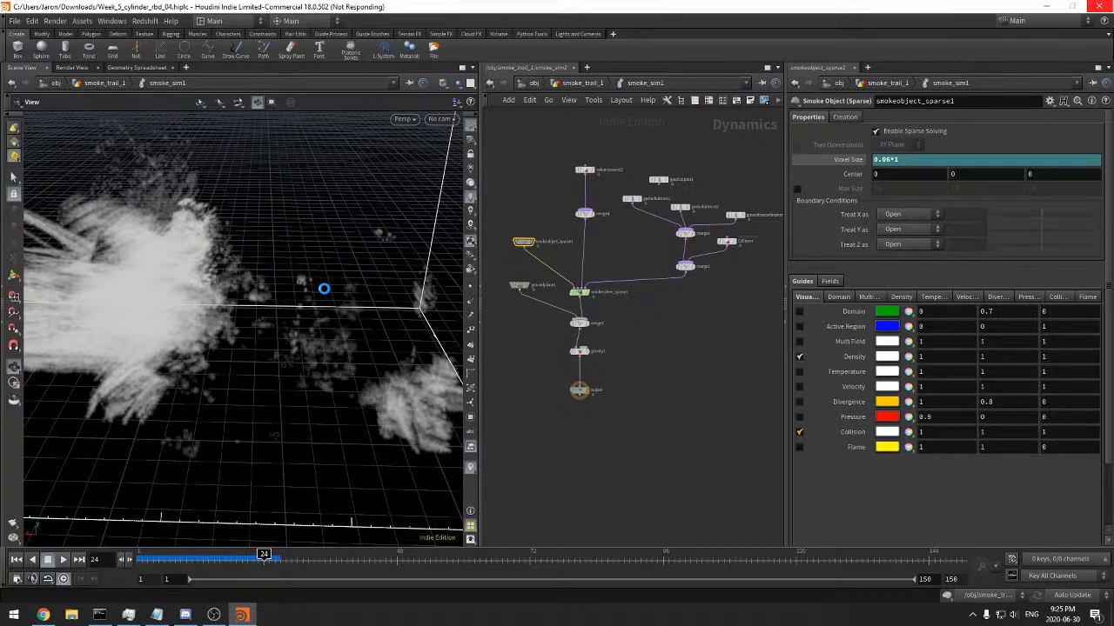
left_click_drag(278, 265, 235, 270)
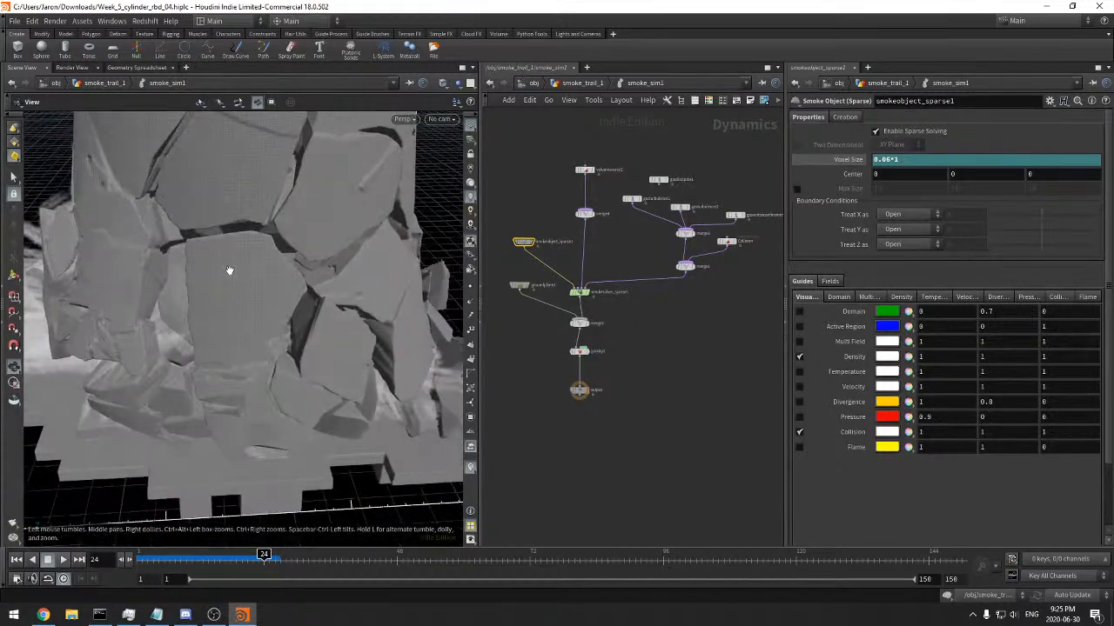
scroll(209, 271, "up", 5)
left_click(800, 433)
scroll(163, 312, "down", 2)
left_click_drag(162, 310, 325, 206)
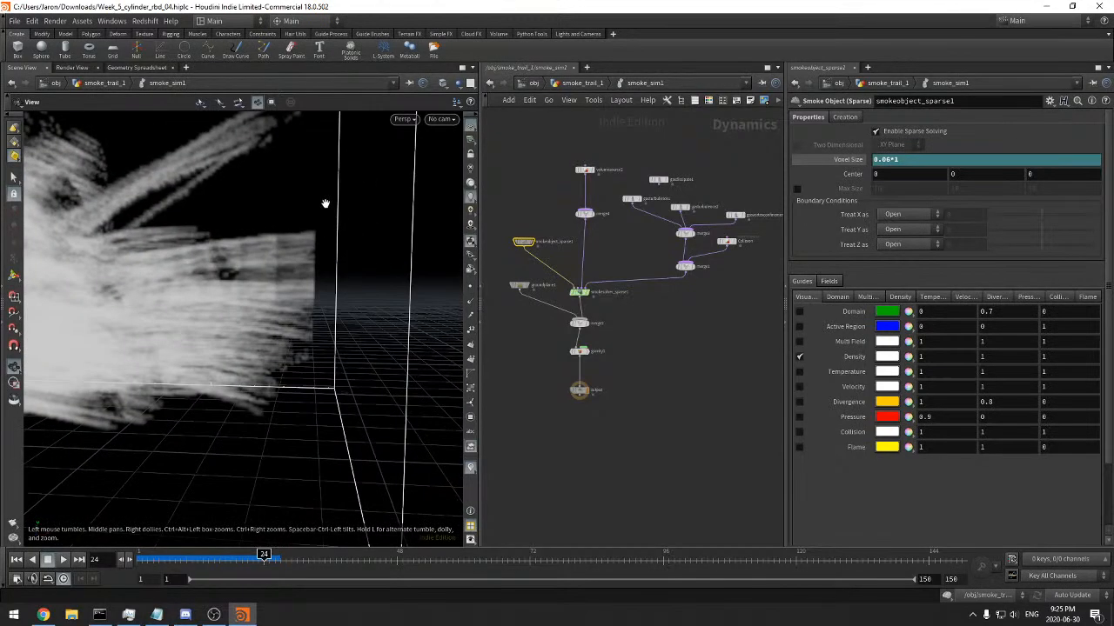
Compare the smoke burst with the collision shape by temporarily displaying the Collision guide a second time
left_click_drag(321, 351, 309, 356)
mouse_move(264, 554)
left_mouse_down()
mouse_move(237, 554)
mouse_move(262, 554)
left_mouse_up()
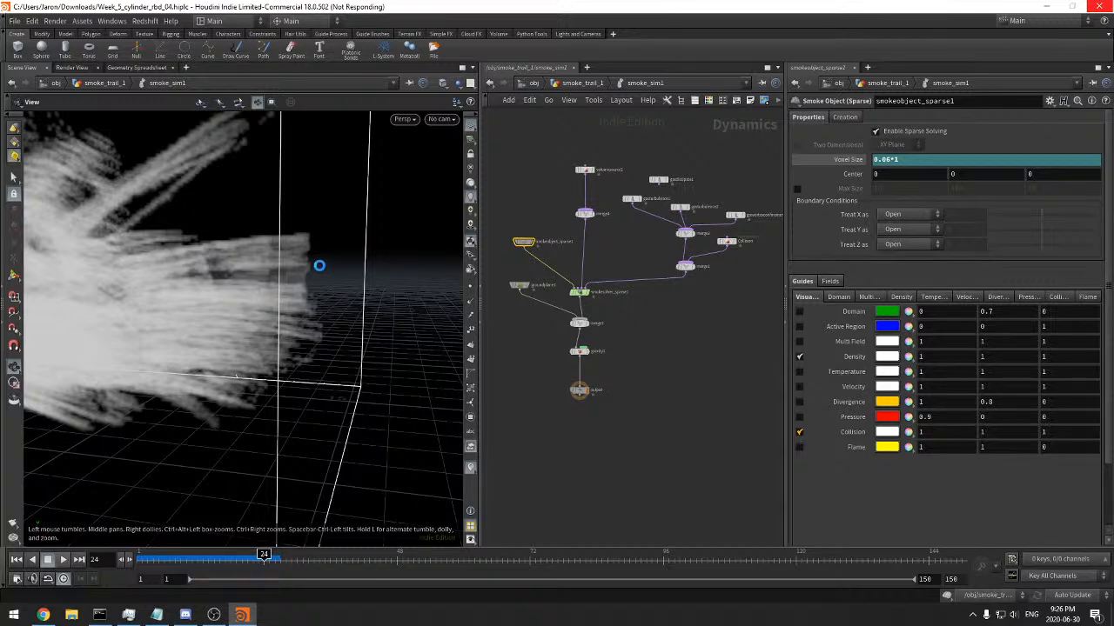
left_click_drag(332, 271, 248, 290)
scroll(219, 304, "down", 5)
left_click_drag(309, 368, 308, 342)
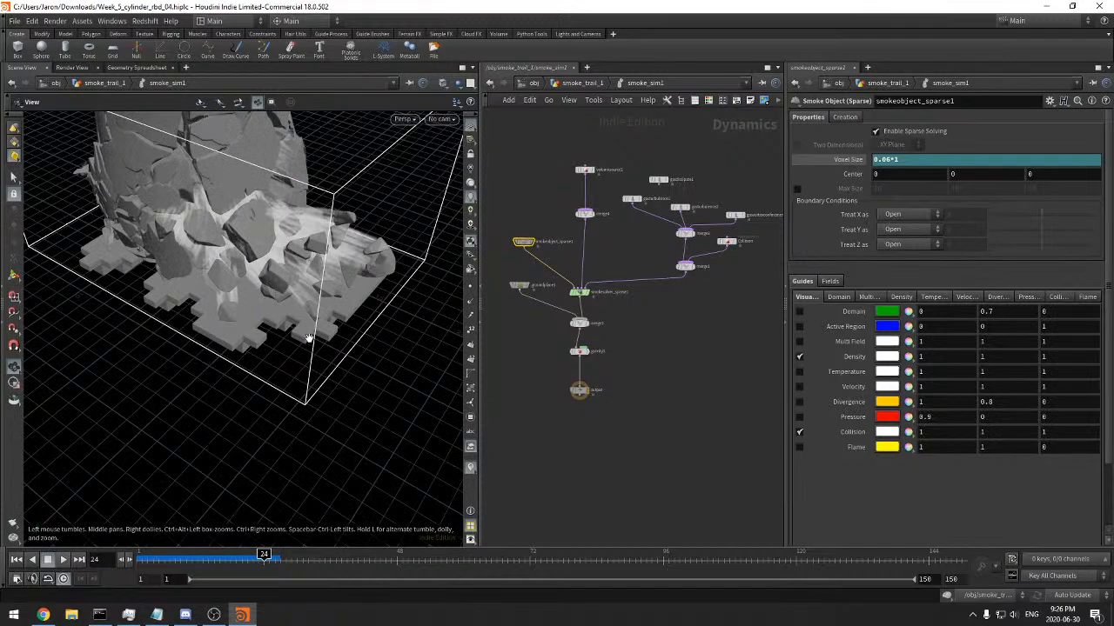
left_click(799, 433)
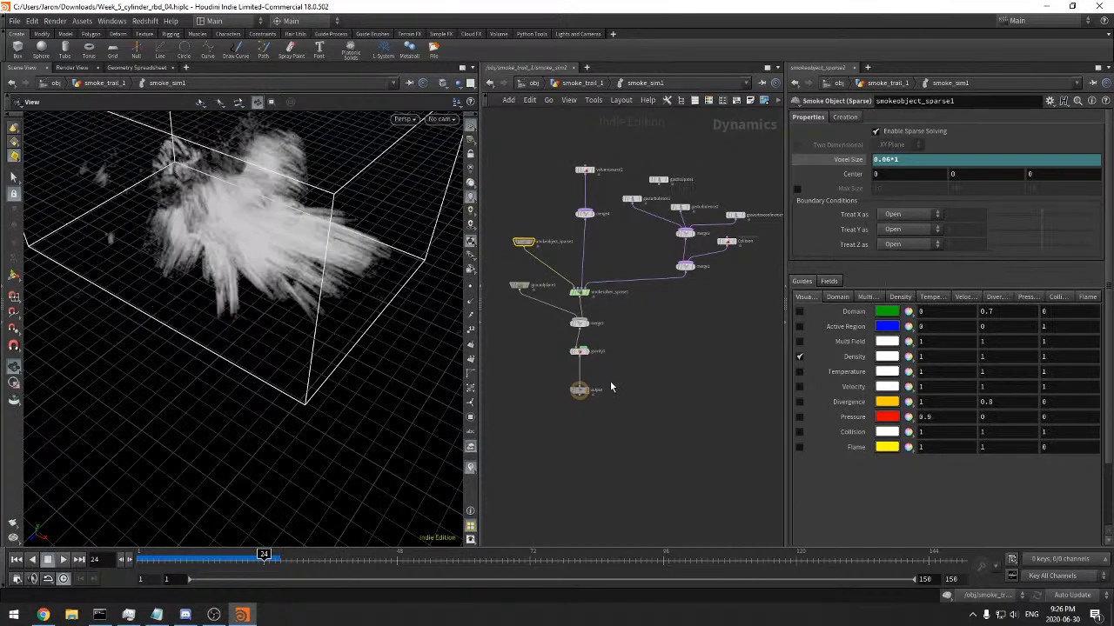
Advance the sparse smoke simulation to frame 33 and scrub through the result
middle_click_drag(612, 383, 627, 355)
left_click_drag(281, 388, 341, 337)
left_click(313, 559)
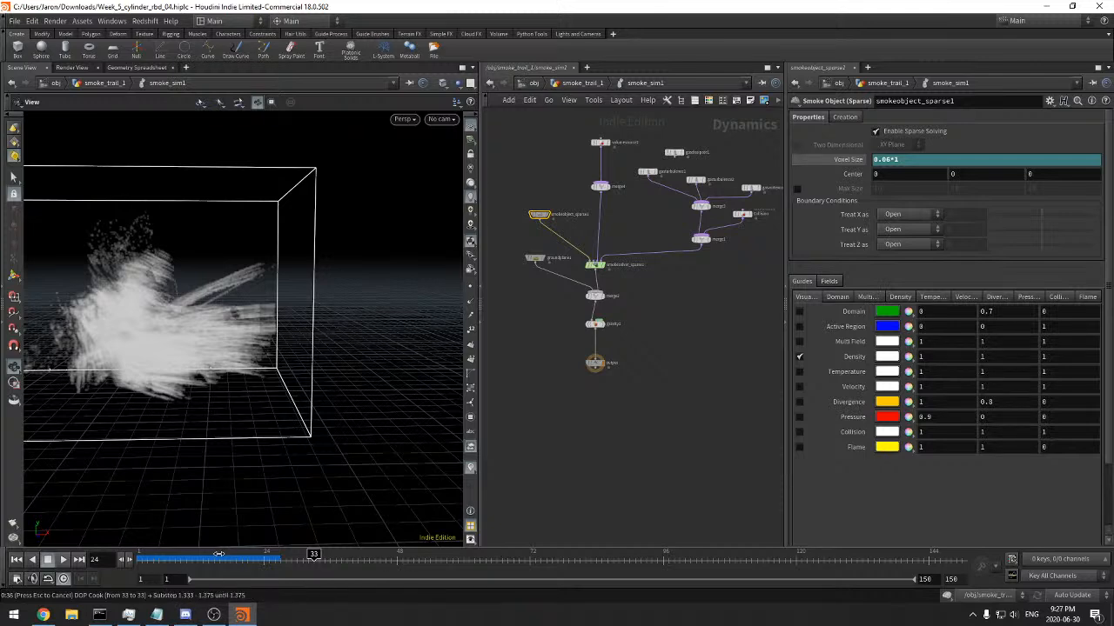
left_click_drag(219, 560, 315, 559)
left_click_drag(268, 326, 300, 341)
Display the smokesolver_sparse1 settings and examine the smoke at frame 33 within its domain
left_click(597, 265)
middle_click_drag(654, 297, 716, 284)
scroll(644, 289, "down", 3)
left_click_drag(268, 351, 164, 420)
scroll(164, 420, "down", 3)
middle_click_drag(163, 420, 269, 367)
left_click_drag(269, 367, 307, 350)
Copy the Collision volume source and open the smoke_sim DOP network in smoke_trail_1 with the timeline at frame 1
middle_click_drag(600, 326, 576, 337)
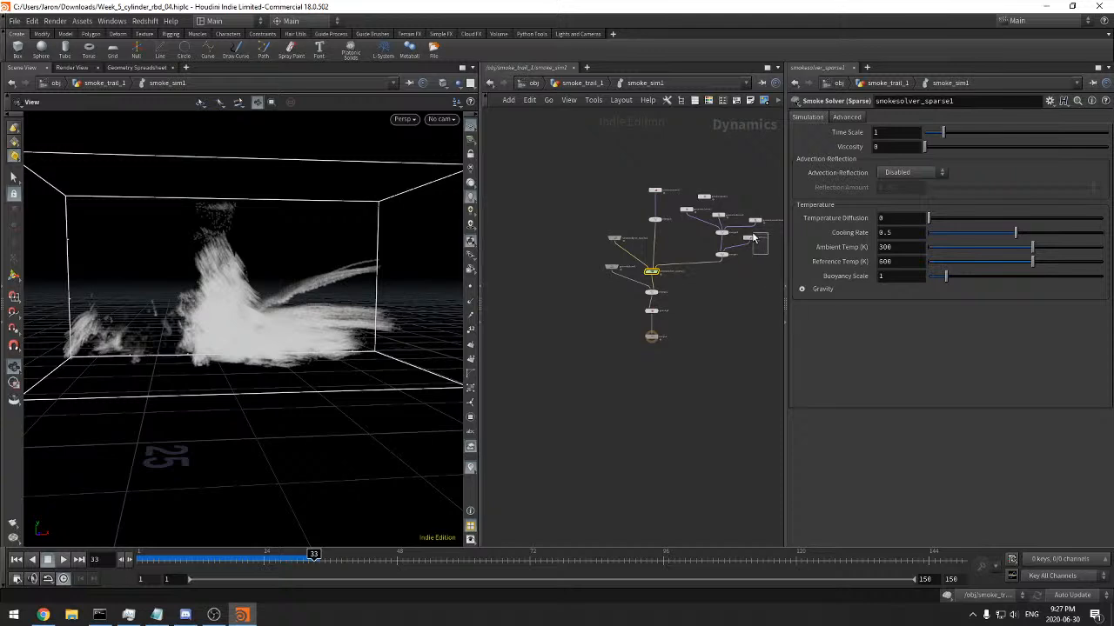
left_click(748, 236)
key("ctrl+c")
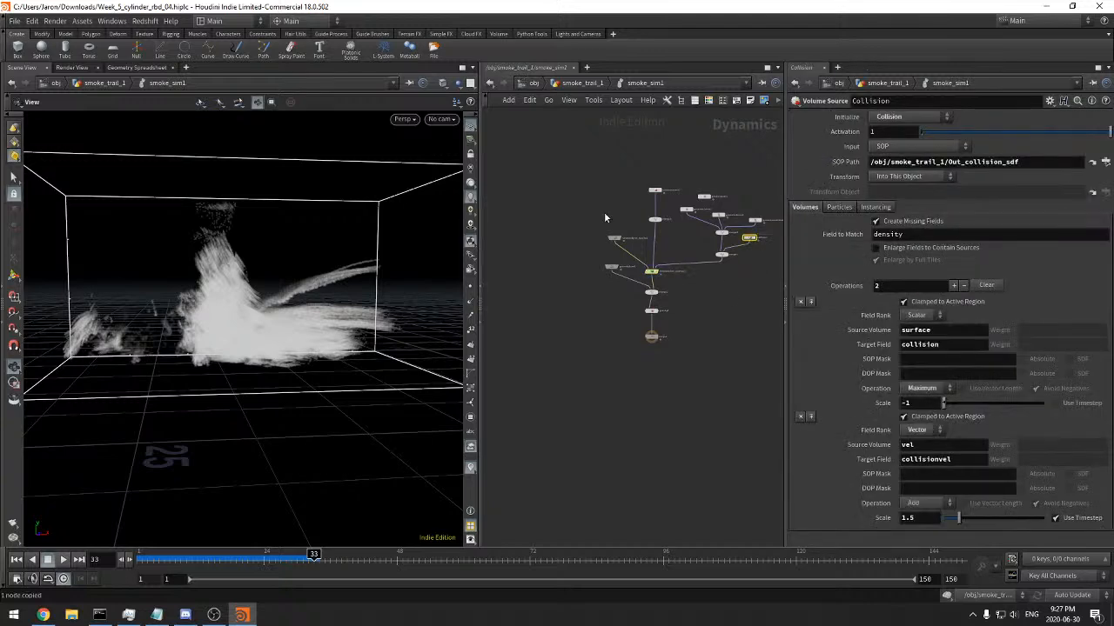
left_click(582, 83)
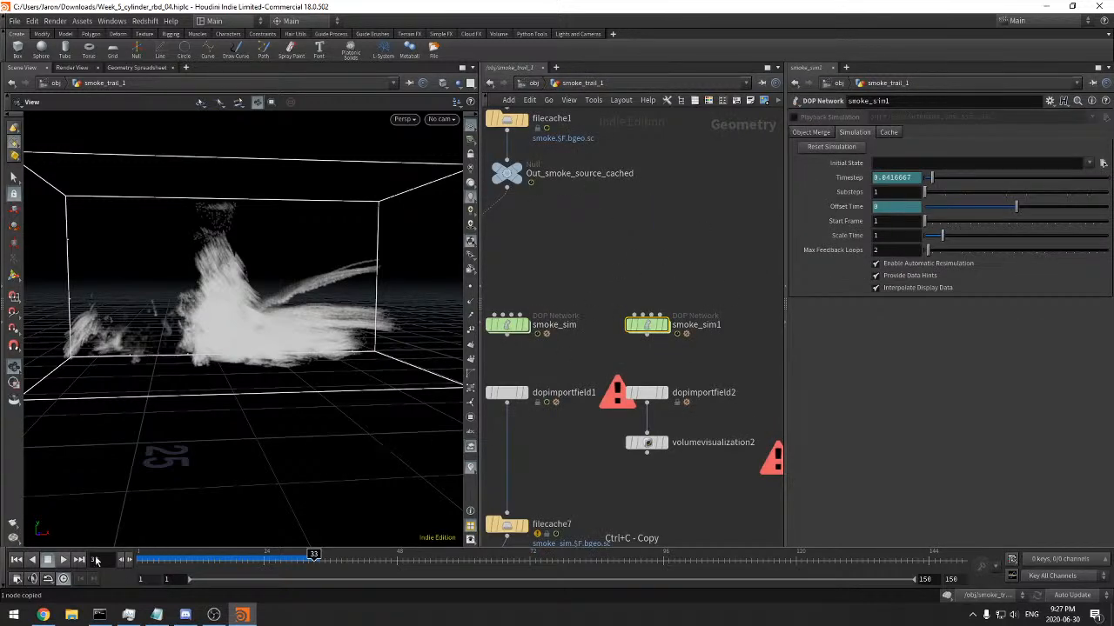
left_click(16, 559)
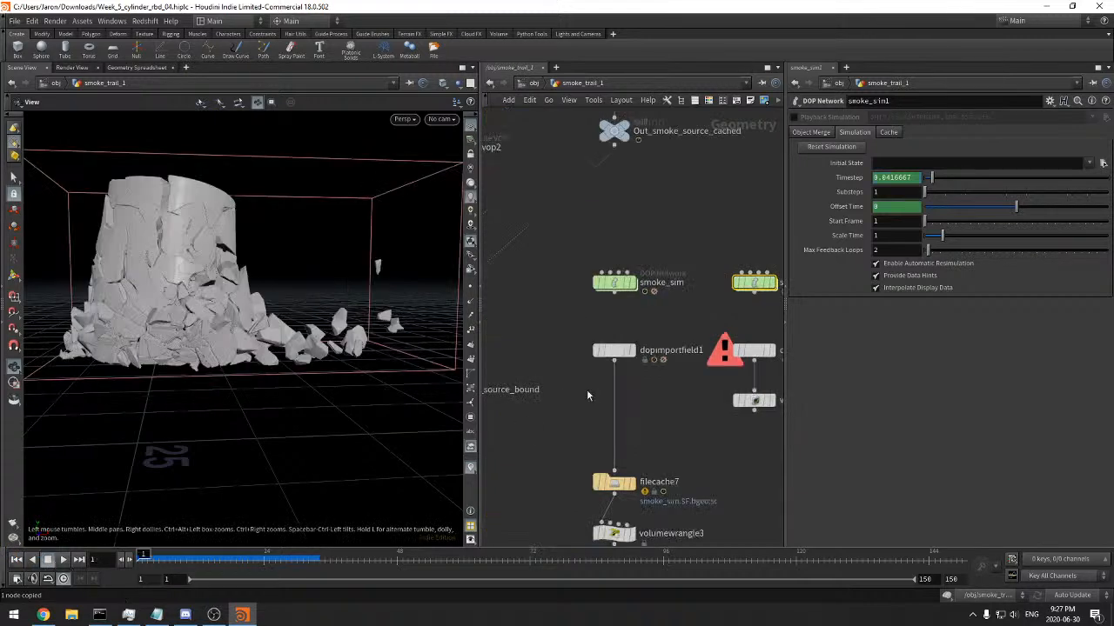
left_click(628, 133)
left_click(615, 351)
double_click(614, 283)
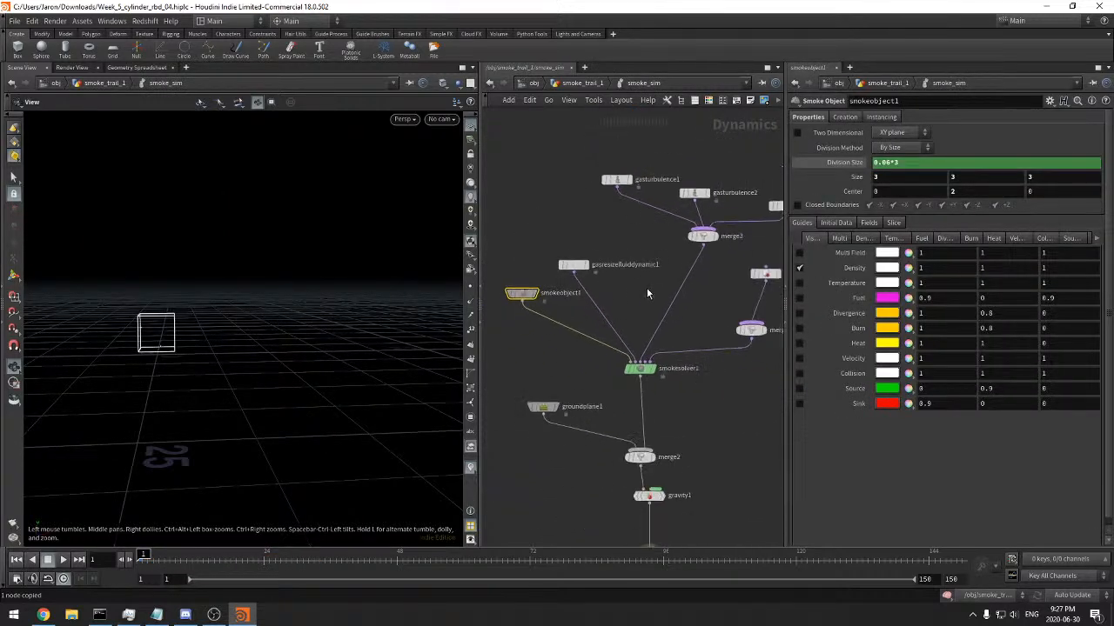
Paste the Collision volume source beside volumesource2, moving gasdissipate1 out of the way, and wire it into merge4
left_click(664, 260)
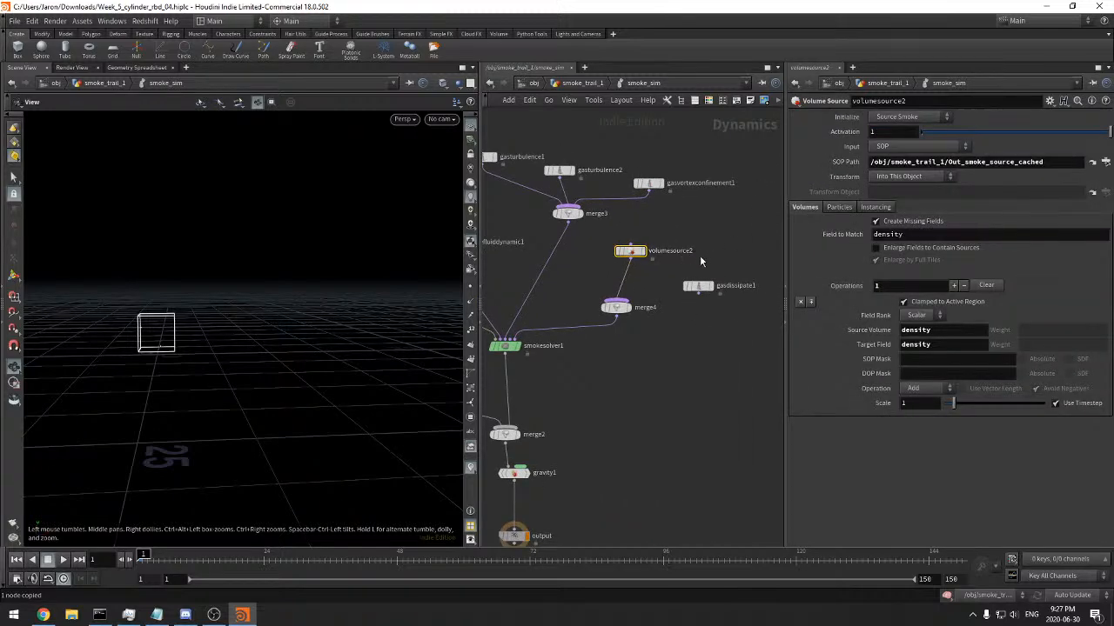
left_click(698, 285)
left_click_drag(698, 286, 717, 334)
key("ctrl+v")
left_click(727, 272)
left_click(636, 304)
middle_click_drag(570, 401, 782, 351)
middle_click_drag(668, 326, 599, 385)
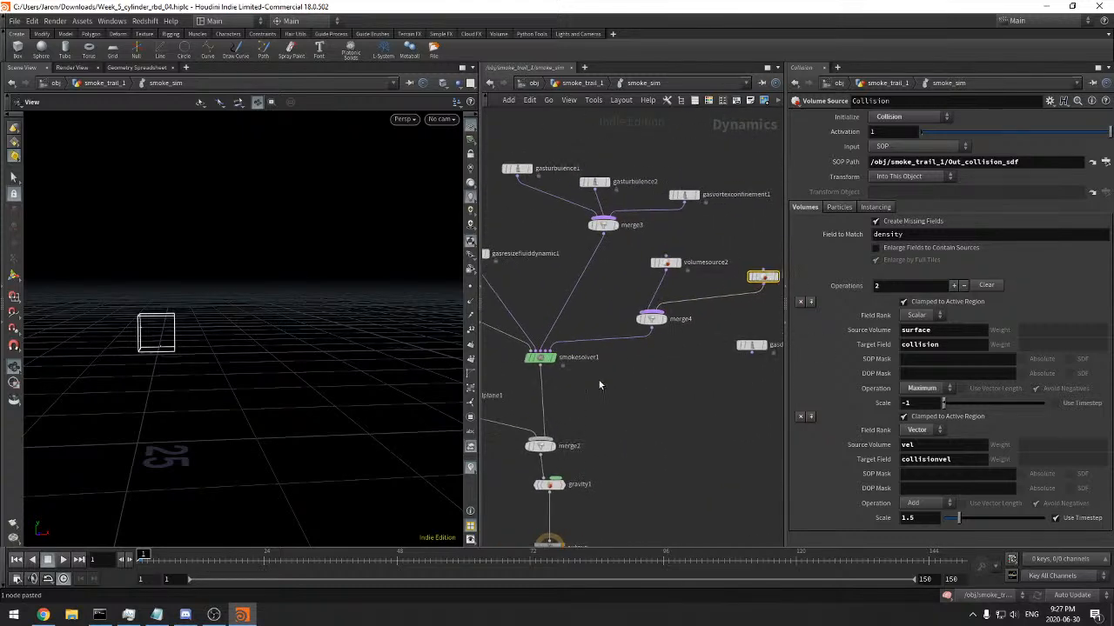
Set the Target Field of volumesource2's operation to temperature
left_click(674, 264)
left_click_drag(706, 234, 770, 298)
left_click(624, 269)
left_click(954, 342)
key("ctrl+a")
type("temperature")
key("Return")
Set the Buoyancy Lift of smokesolver1 to 1
middle_click_drag(620, 394, 680, 401)
left_click_drag(582, 416, 540, 370)
middle_click_drag(606, 410, 618, 411)
right_click_drag(618, 412, 630, 410)
middle_click_drag(631, 410, 648, 406)
left_click(842, 116)
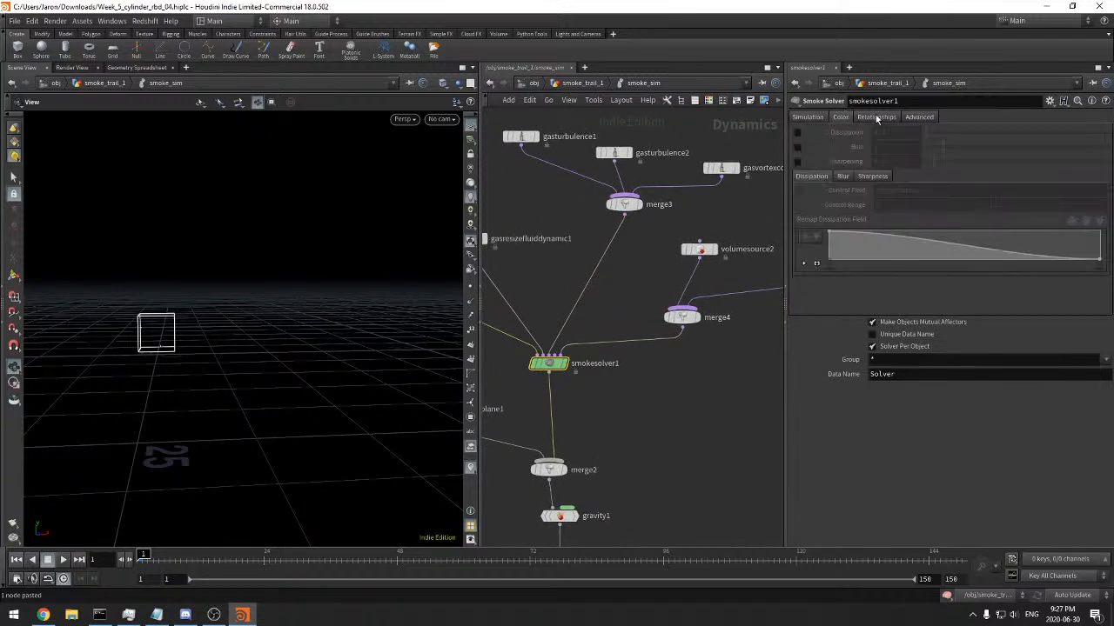
left_click(805, 122)
double_click(899, 190)
type("1")
left_click(897, 206)
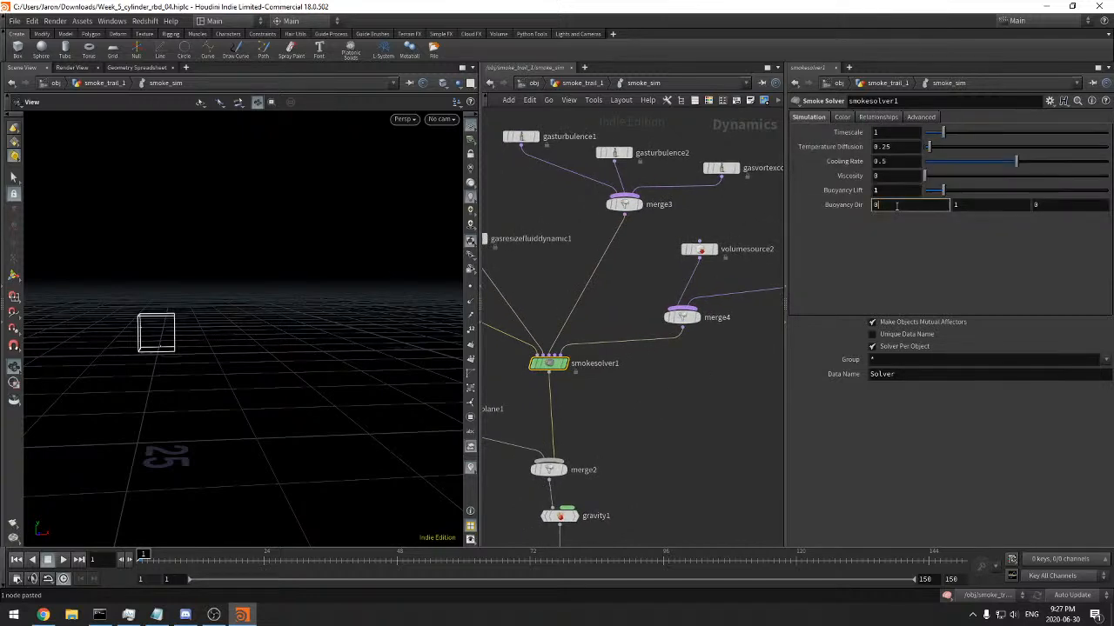
Review smokesolver1's Color, Relationships and Advanced settings, including the source, pump, collision and sink relationships
left_click(842, 119)
left_click(891, 119)
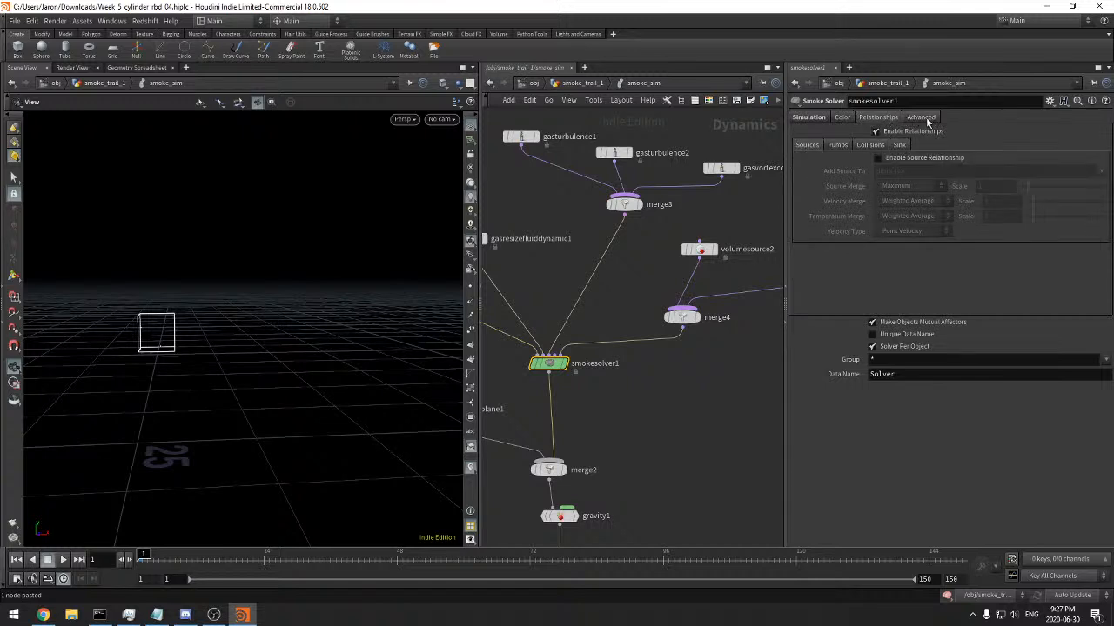
left_click(866, 146)
left_click(900, 144)
left_click(837, 145)
left_click(908, 118)
left_click(803, 122)
Insert an operation before the temperature one in volumesource2, with source volume density and target field density
middle_click_drag(760, 173, 705, 200)
left_click_drag(723, 231, 628, 296)
left_click(810, 302)
left_click(930, 331)
type("de")
key("Tab")
type("density")
key("Return")
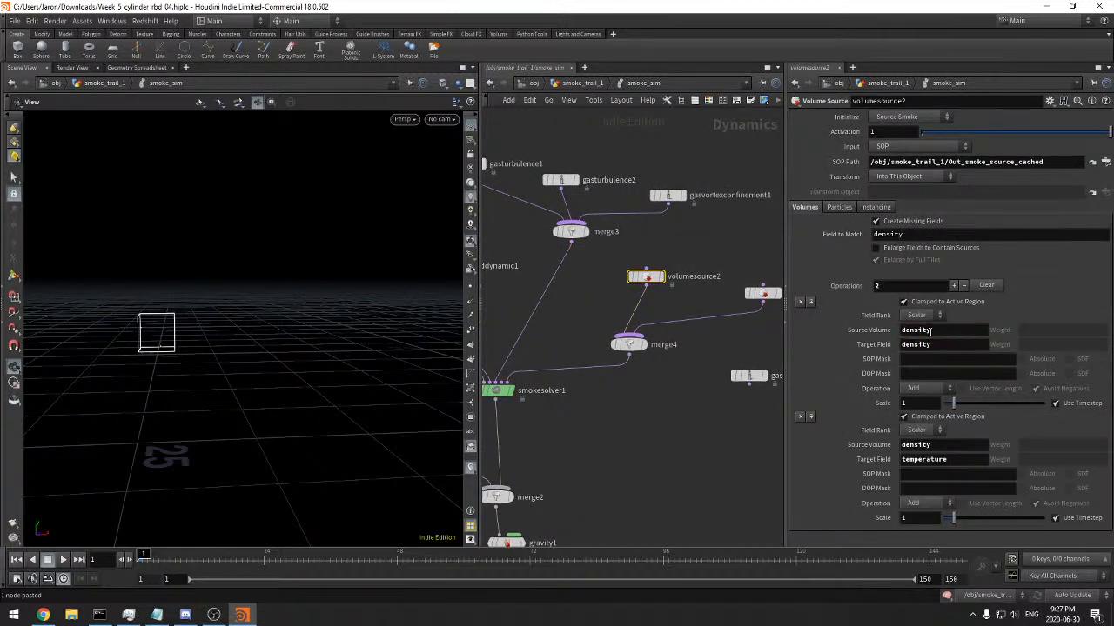
Move the timeline to frame 45 to test the smoke_sim simulation
scroll(668, 429, "down", 6)
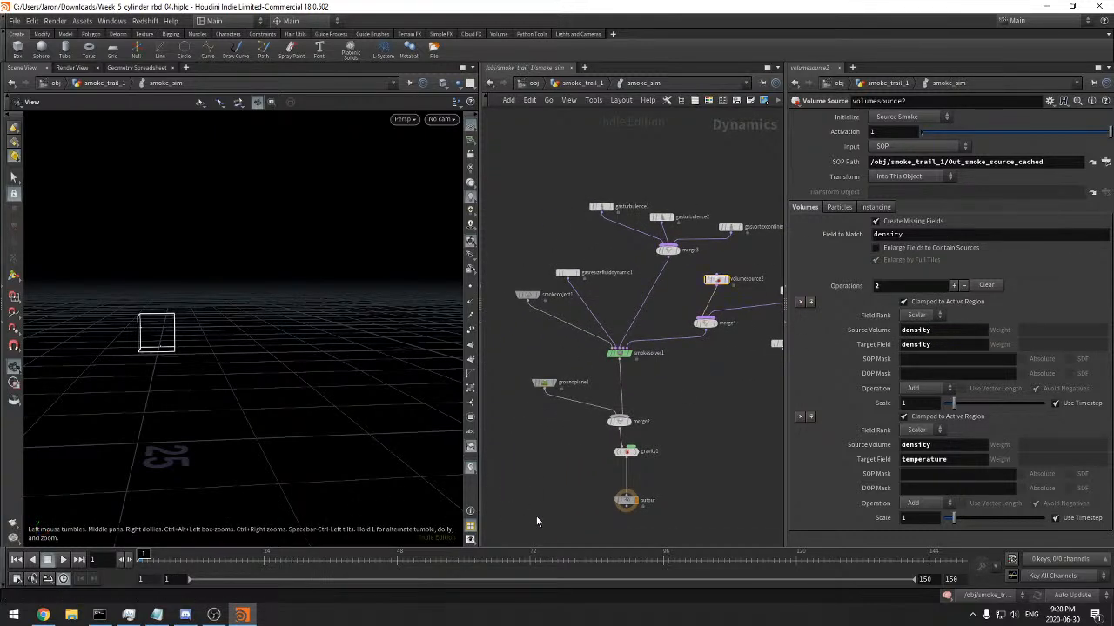
left_click(381, 559)
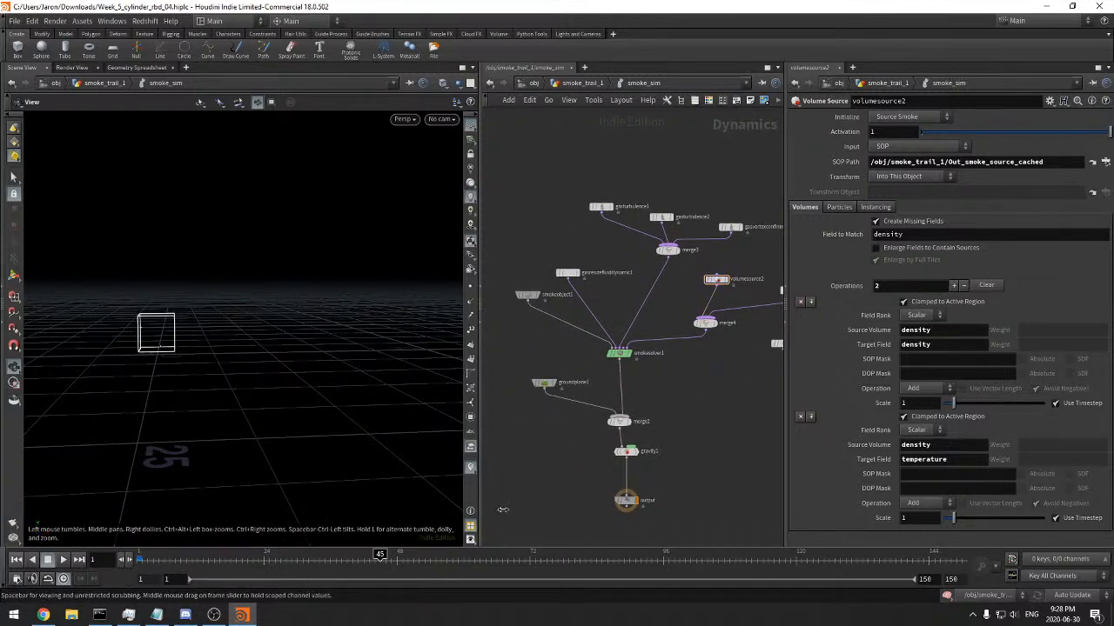
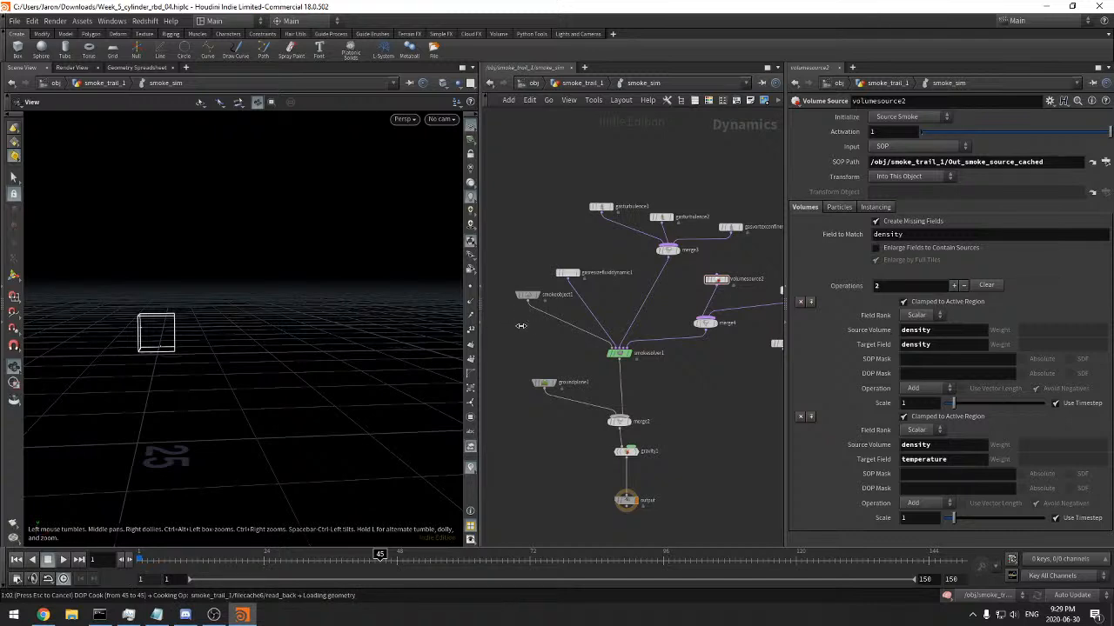
Select smokeobject1 and examine the frame 45 smoke simulation from several angles
left_click(527, 295)
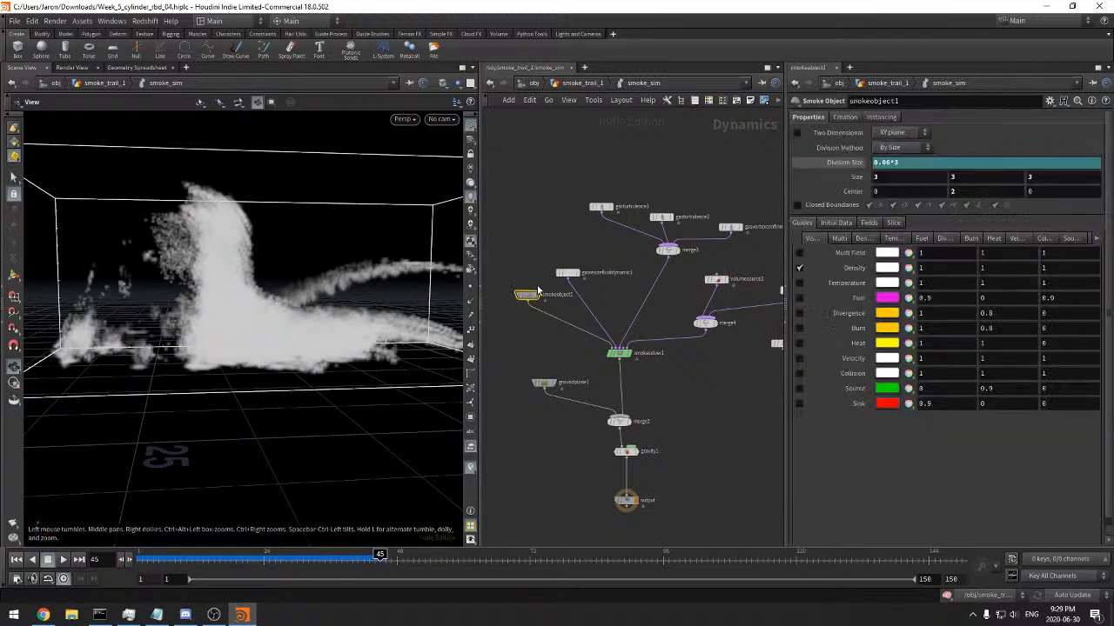
middle_click_drag(735, 385, 712, 388)
type("3")
left_click_drag(306, 246, 416, 301)
scroll(373, 294, "up", 6)
left_click(822, 164)
left_click(820, 168)
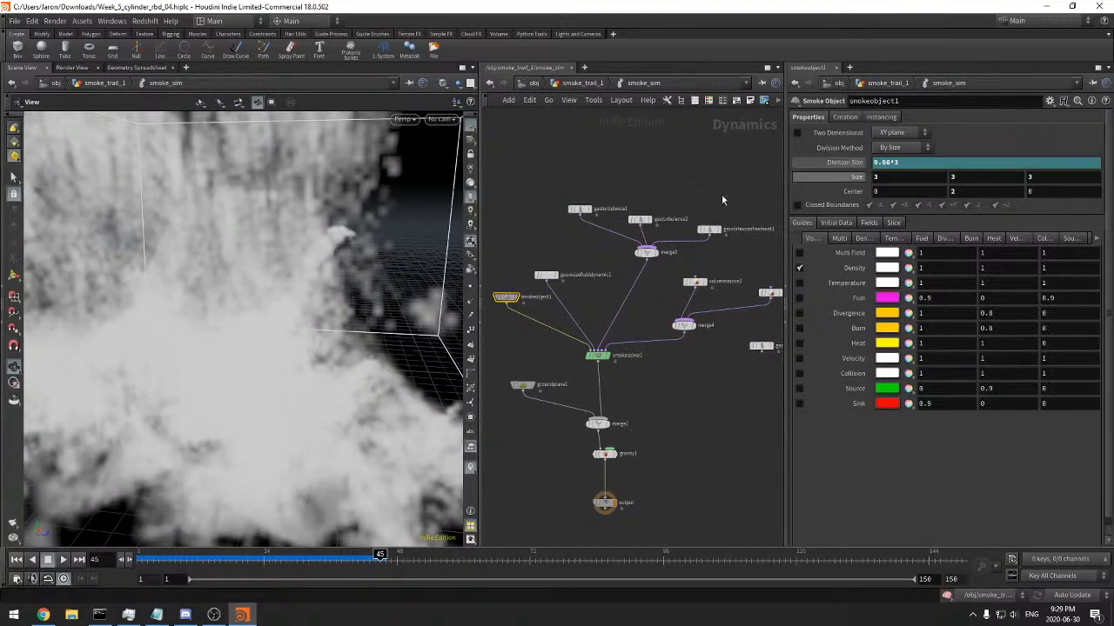
scroll(255, 306, "down", 6)
left_click_drag(202, 304, 287, 354)
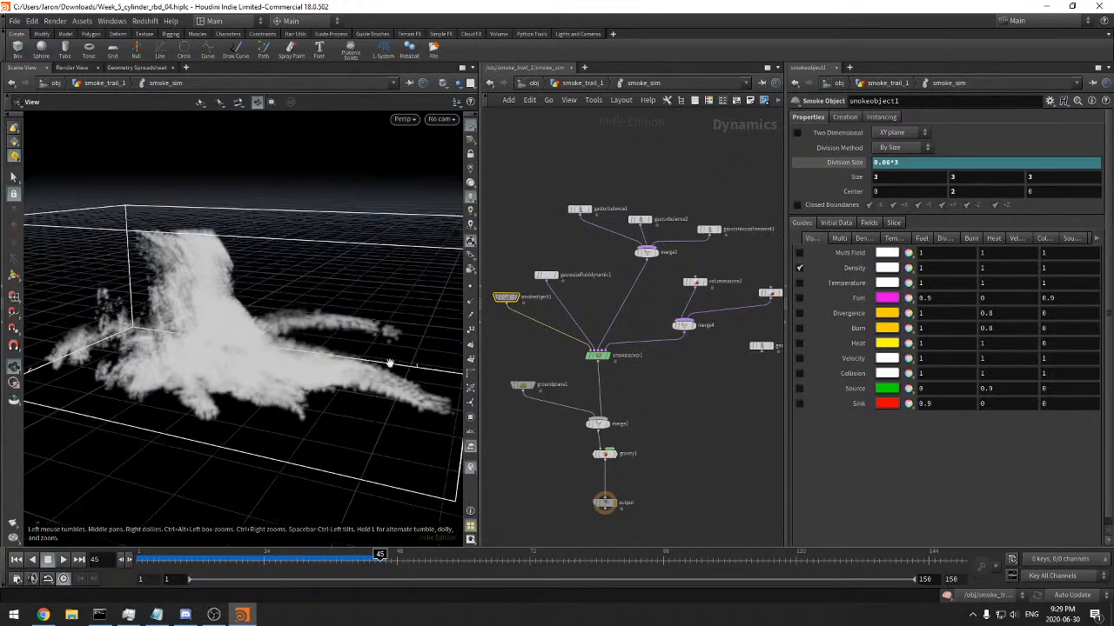
middle_click_drag(651, 384, 652, 384)
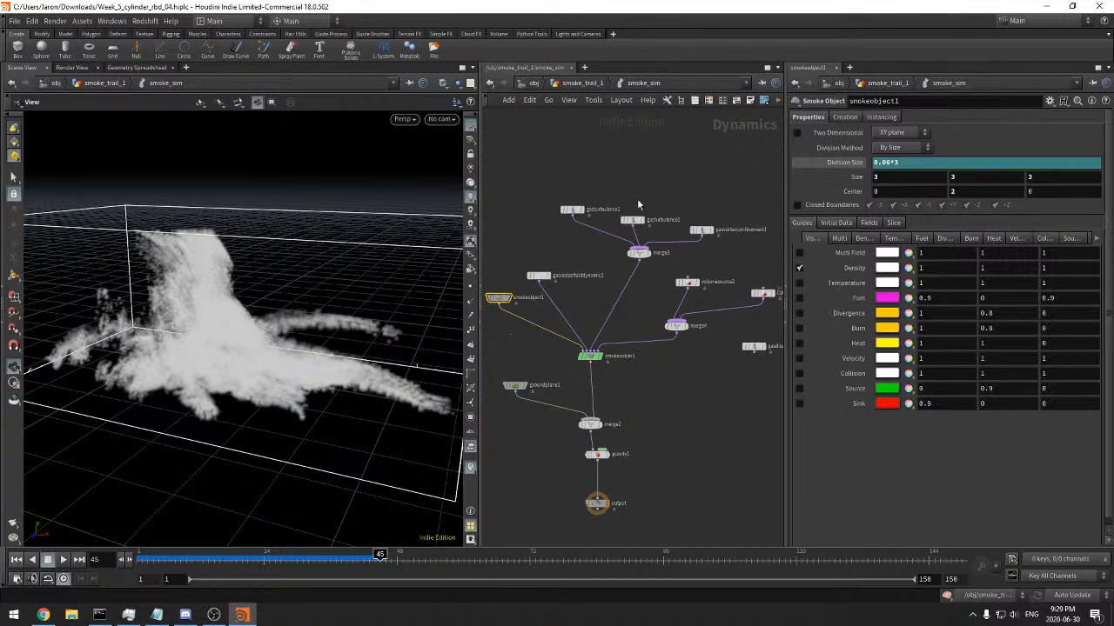
Return the timeline to frame 1 and disconnect the Collision source from merge4
left_click(140, 560)
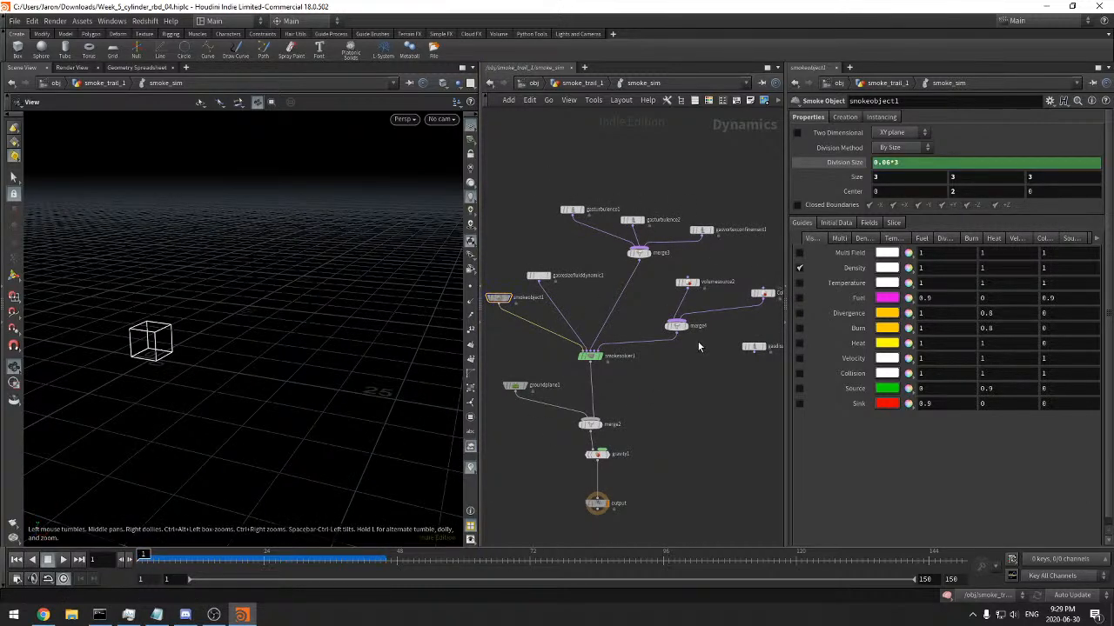
key("y")
mouse_move(721, 303)
left_mouse_down()
mouse_move(622, 296)
mouse_move(600, 310)
left_mouse_up()
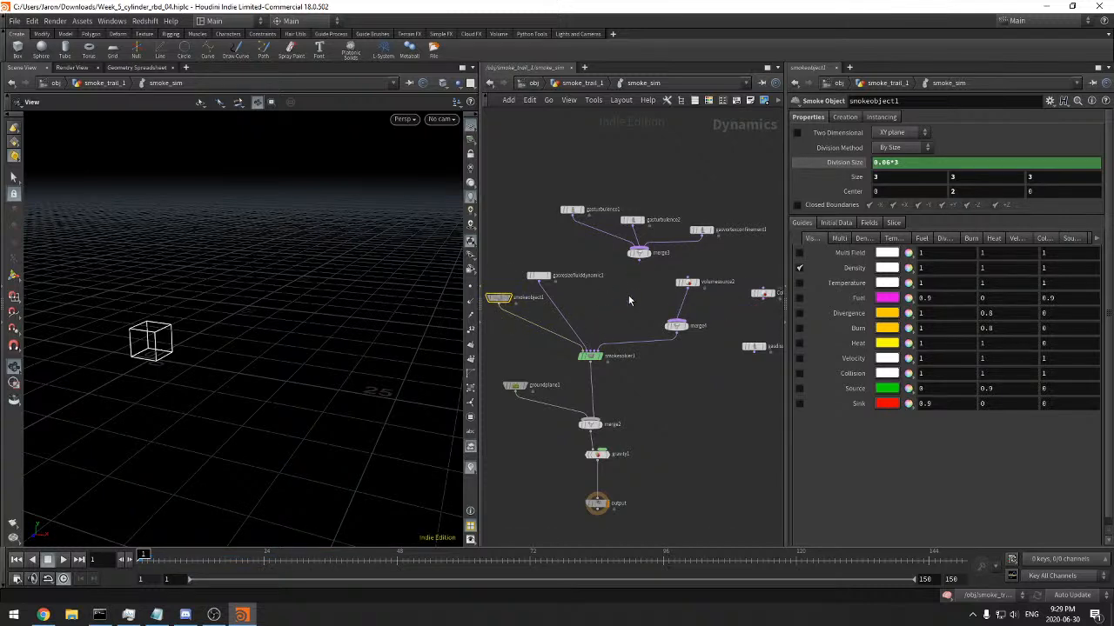
Set gasresizefluiddynamic1's bounds Padding to 0.5 and its Delay Frames to 0
left_click(539, 275)
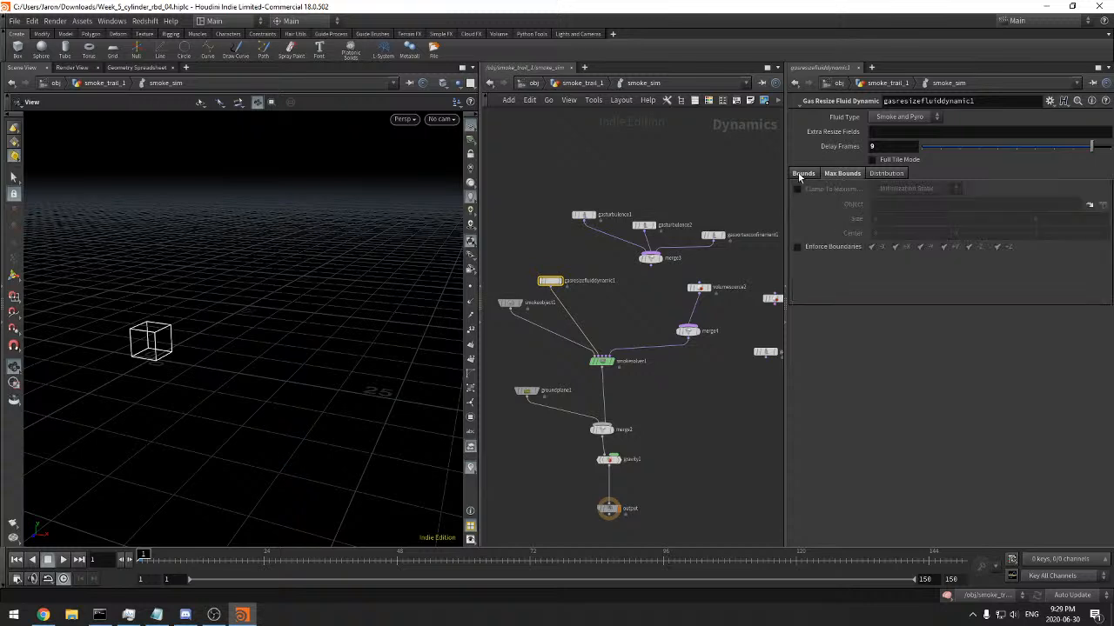
left_click(896, 190)
type("0.5")
key("Return")
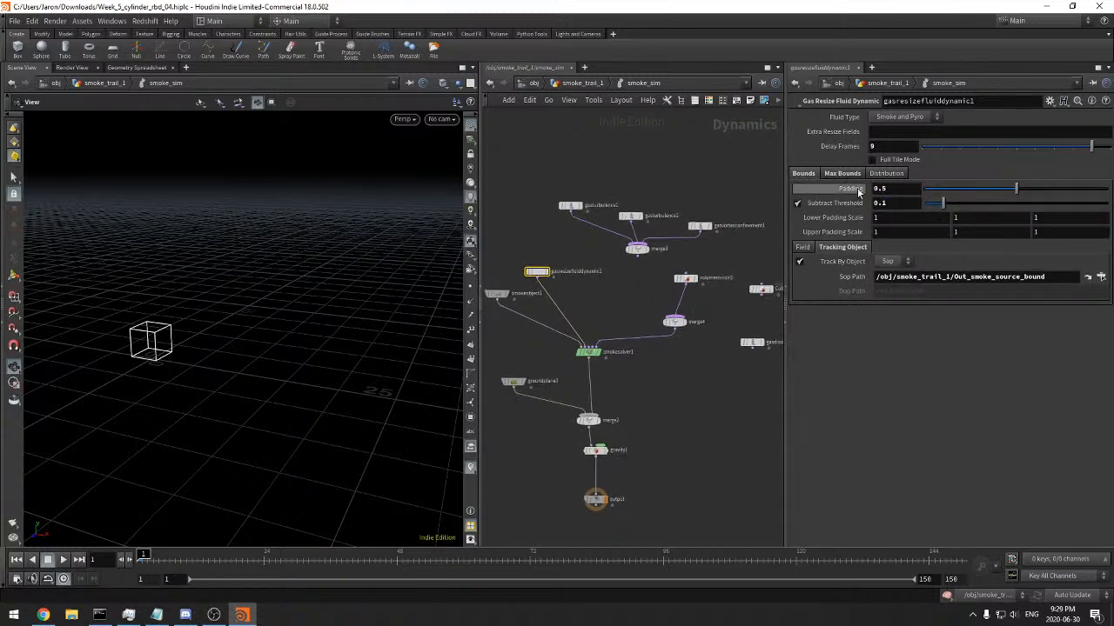
left_click(889, 146)
type("2")
key("Return")
left_click(889, 146)
type("0")
key("Return")
Play the smoke simulation from frame 1 and scrub to frame 25 to check the smoke and its bounds
left_click(63, 559)
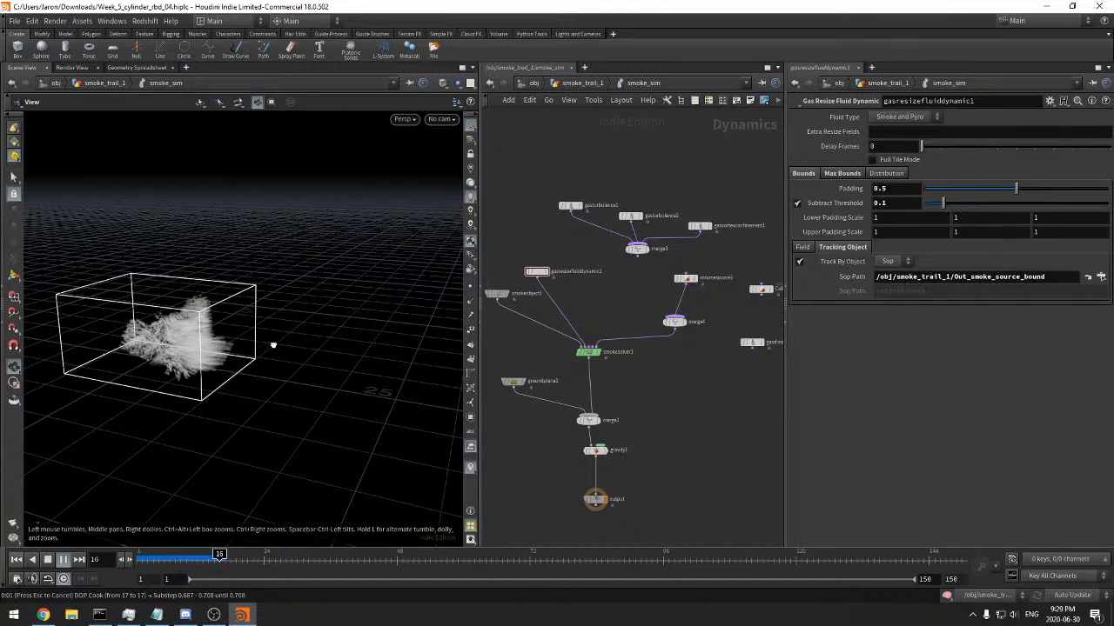
left_click_drag(273, 345, 273, 345)
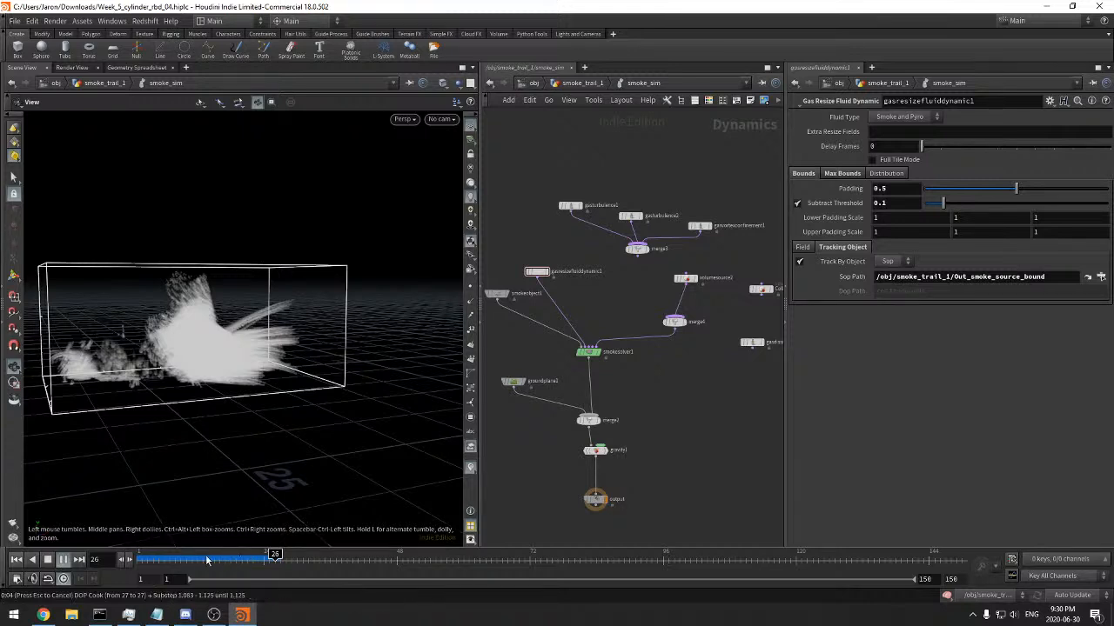
left_click_drag(246, 558, 270, 558)
Switch smokeobject1's guide from Density to Multi Field, with density as both the Density Field and Diffuse Field
left_click(497, 294)
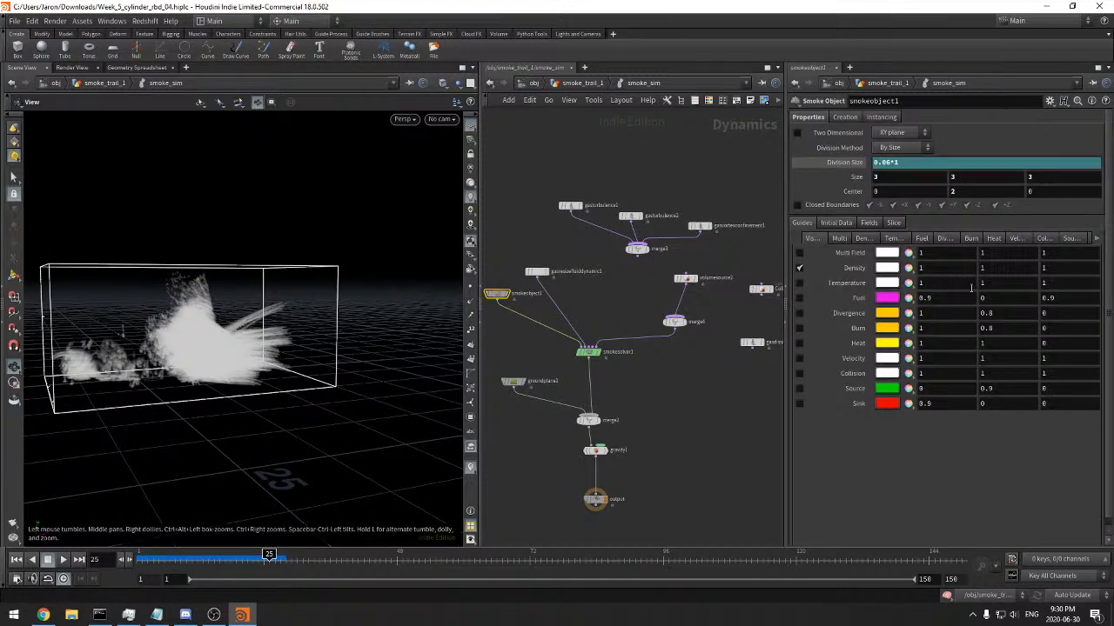
left_click(800, 269)
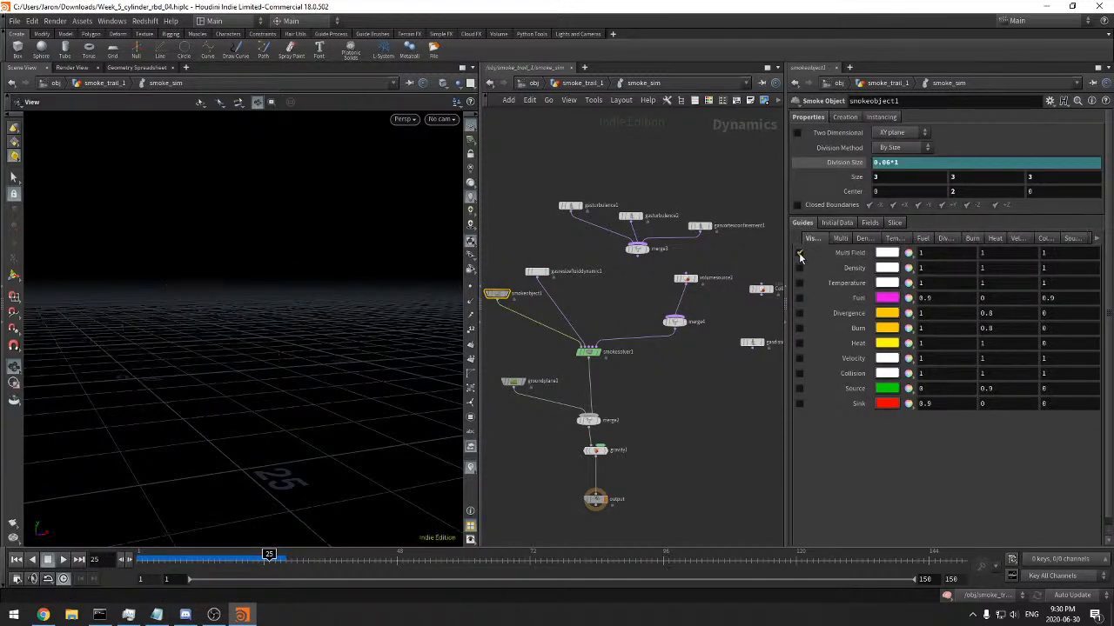
left_click(848, 240)
left_click(912, 351)
type("de")
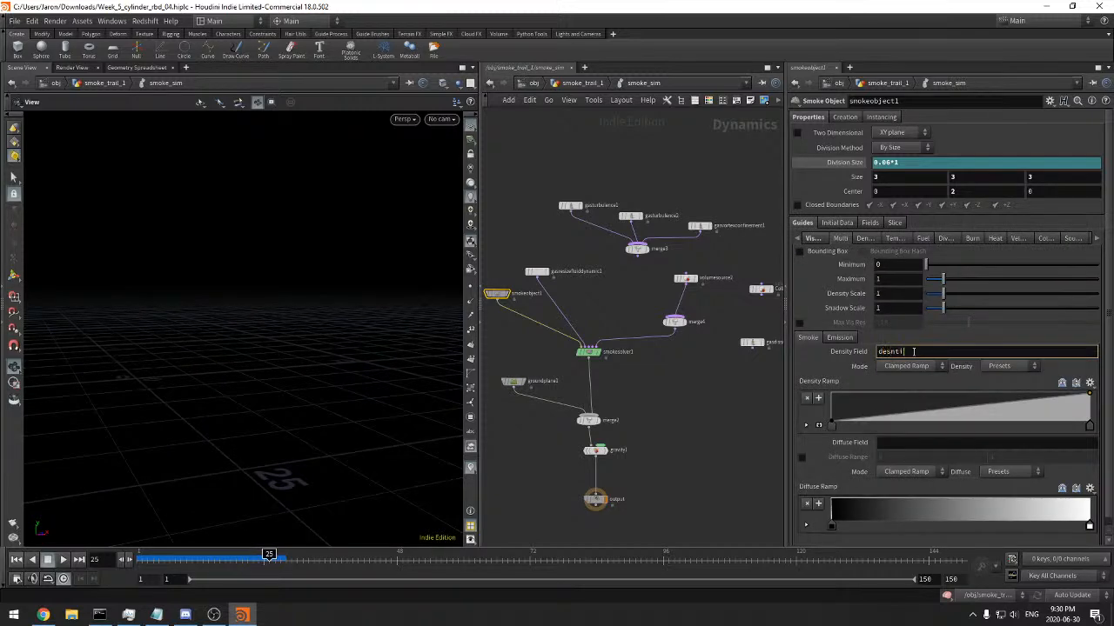
type("nsity")
key("Tab")
type("density")
key("Return")
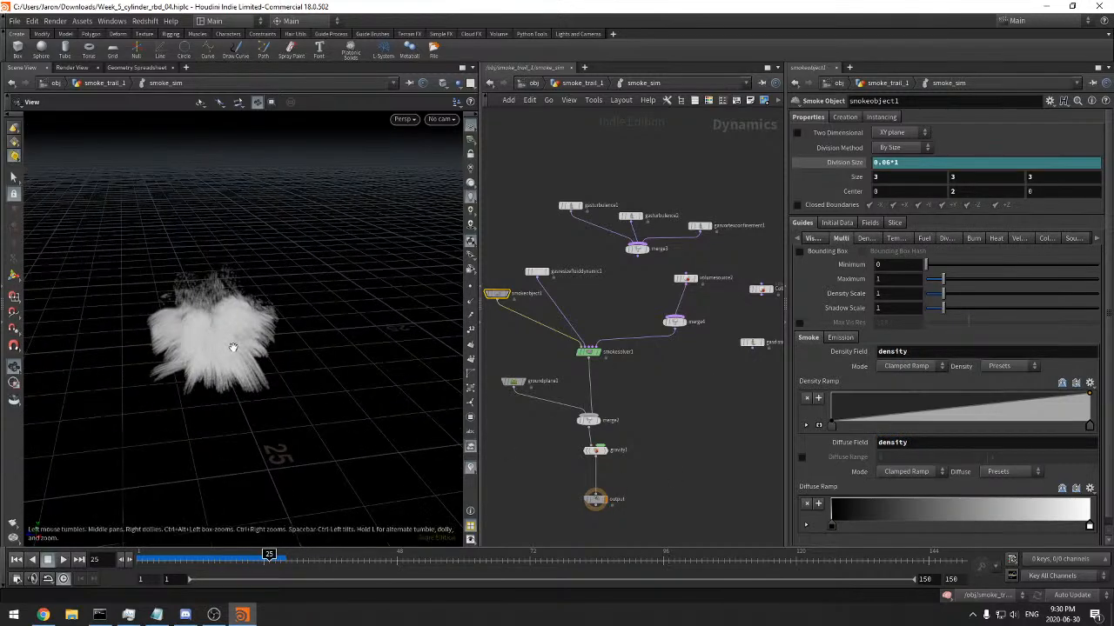
Set the Emission Field and Emission Color Field of smokeobject1's Multi Field guide to temperature
scroll(232, 345, "up", 6)
left_click_drag(298, 323, 515, 314)
scroll(304, 326, "down", 5)
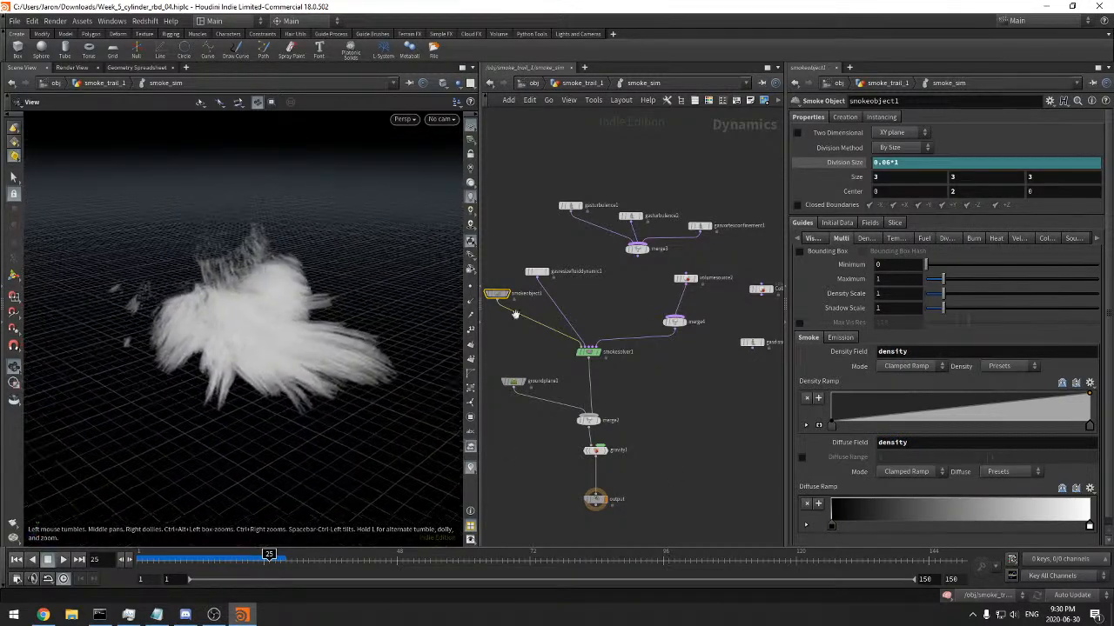
left_click(840, 337)
left_click(898, 366)
type("temperature")
key("Tab")
type("temperature")
key("Return")
Set the Multi Field guide's Emission Scale to 1 and inspect the glowing smoke up close
left_click_drag(928, 351, 948, 356)
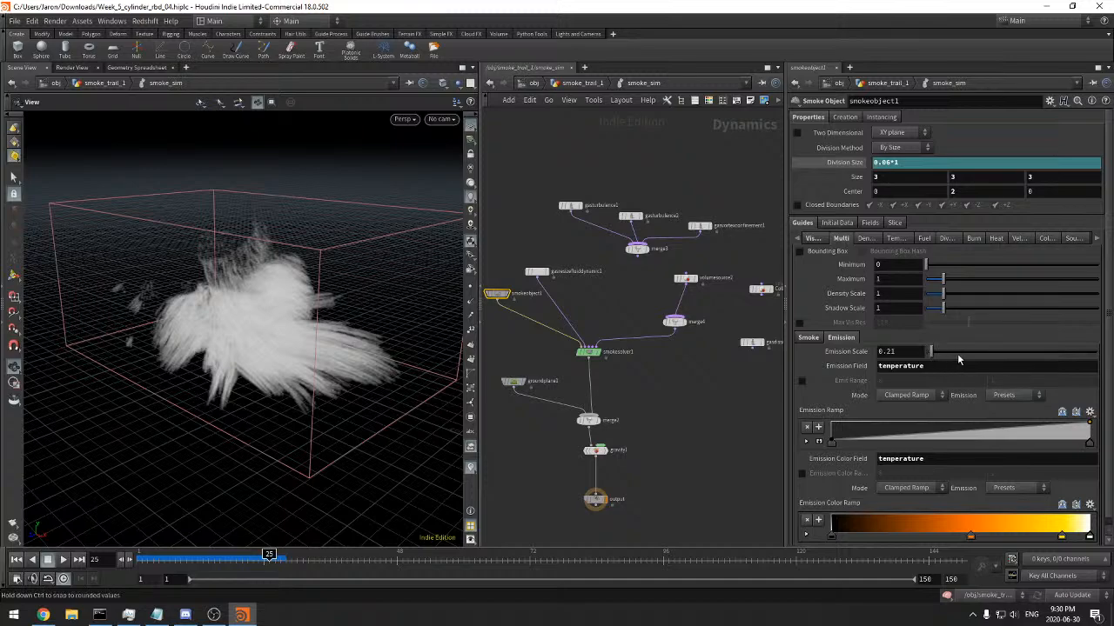
double_click(913, 351)
type("1")
left_click(920, 366)
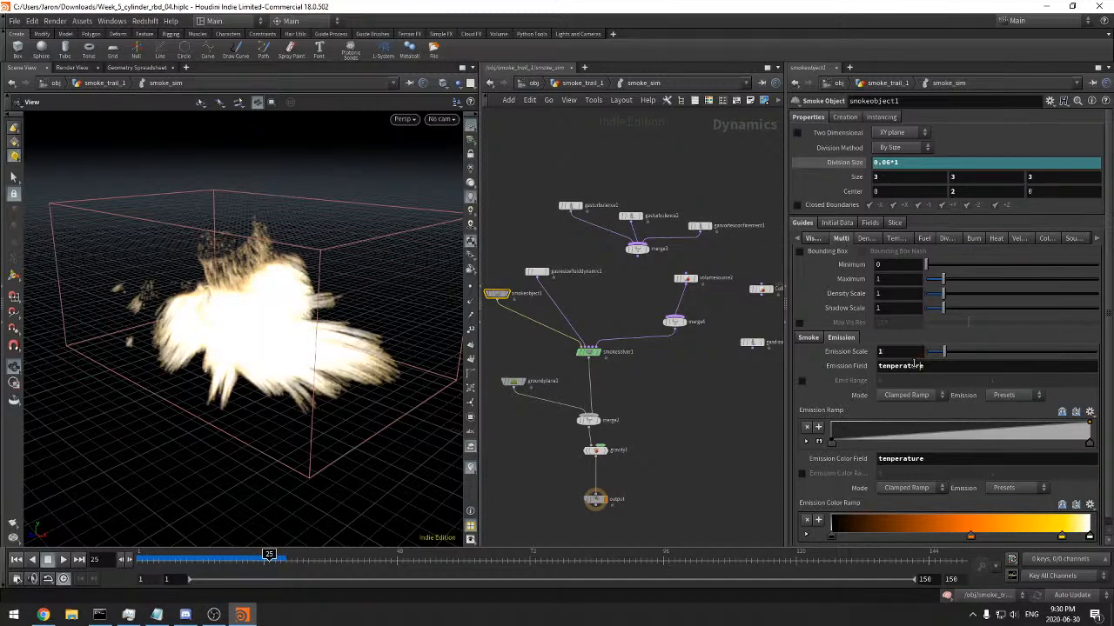
mouse_move(296, 308)
left_mouse_down()
mouse_move(415, 281)
mouse_move(303, 298)
left_mouse_up()
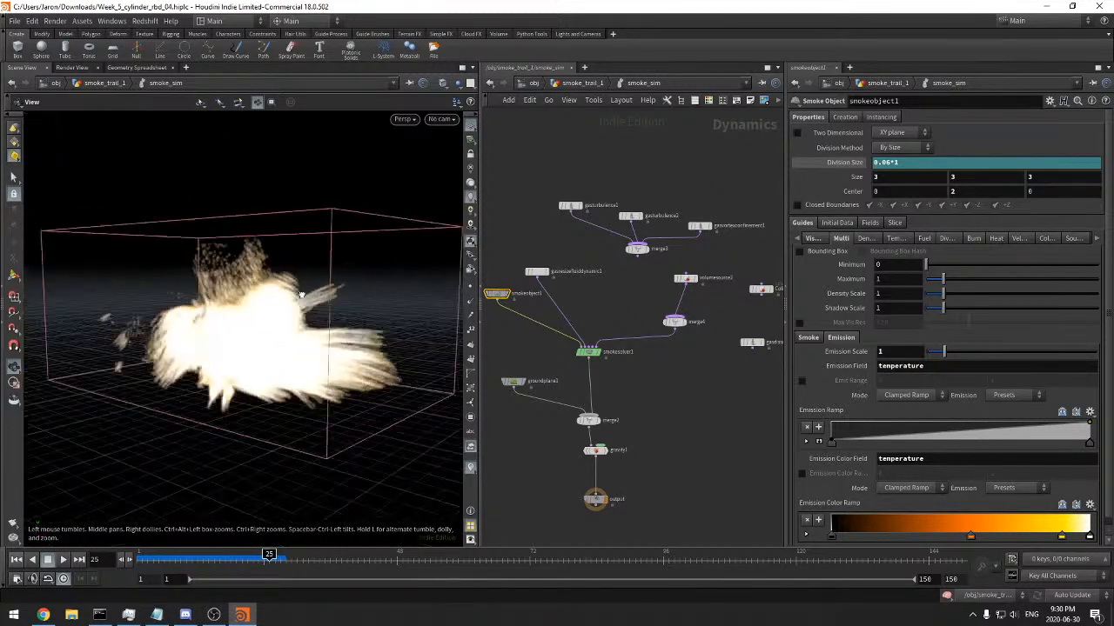
right_click_drag(303, 299, 364, 299)
left_click_drag(364, 299, 389, 357)
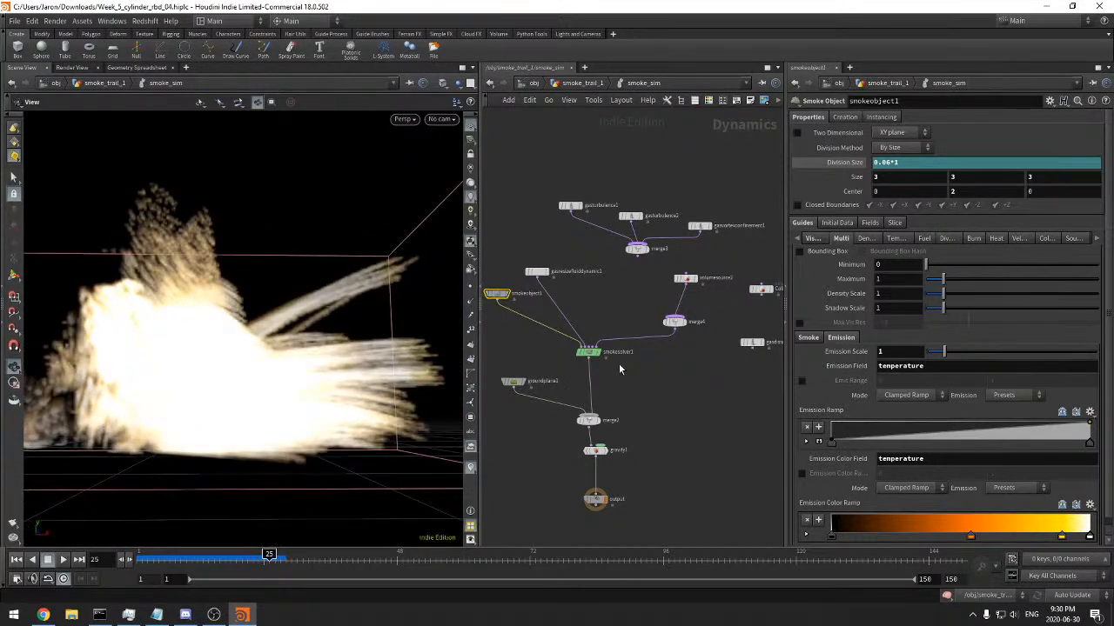
Review smokesolver1's Color, Relationships, Advanced and Simulation settings, including the collision, sink and pump relationships
left_click(588, 351)
left_click(844, 119)
left_click(867, 118)
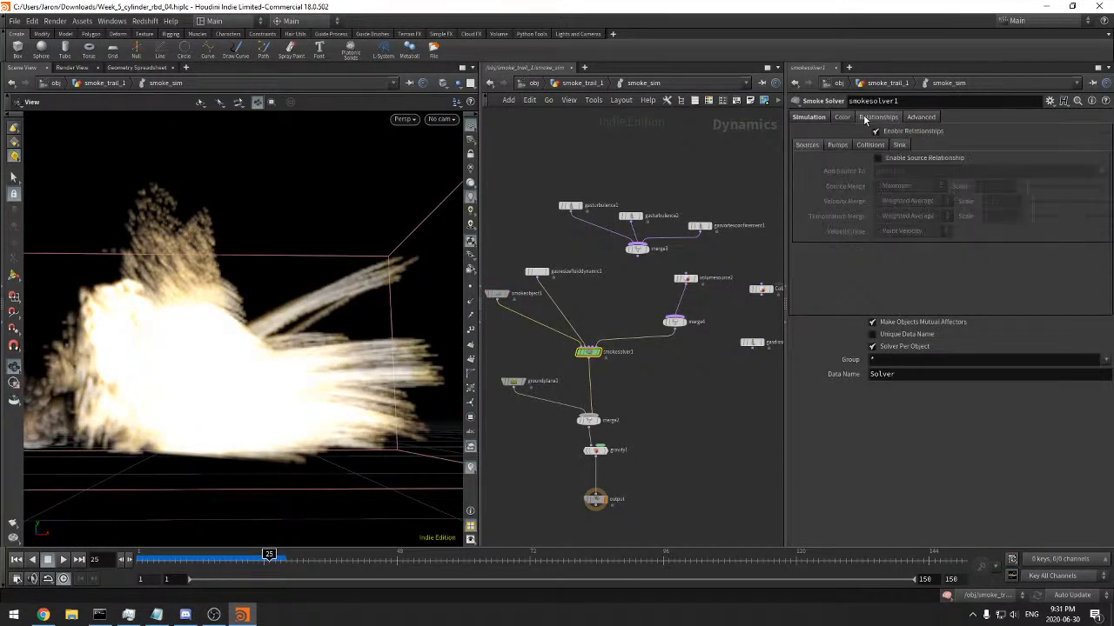
left_click(863, 146)
left_click(898, 146)
left_click(833, 146)
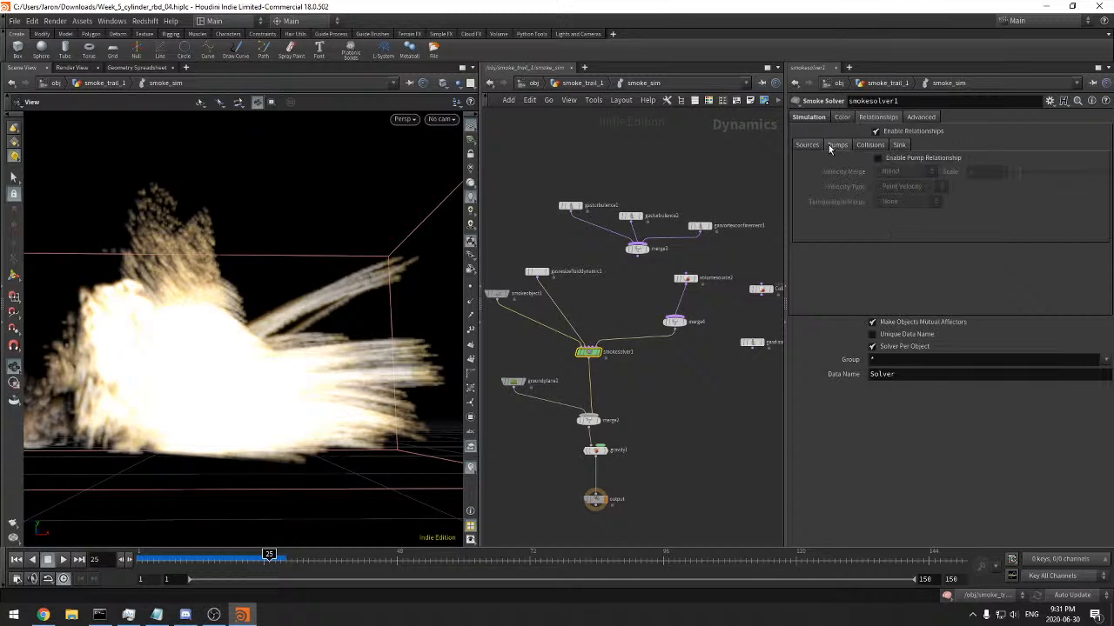
left_click(921, 118)
left_click(809, 119)
Add a Pyro Solver node beside smokesolver1 and show its combustion settings
scroll(721, 370, "down", 2)
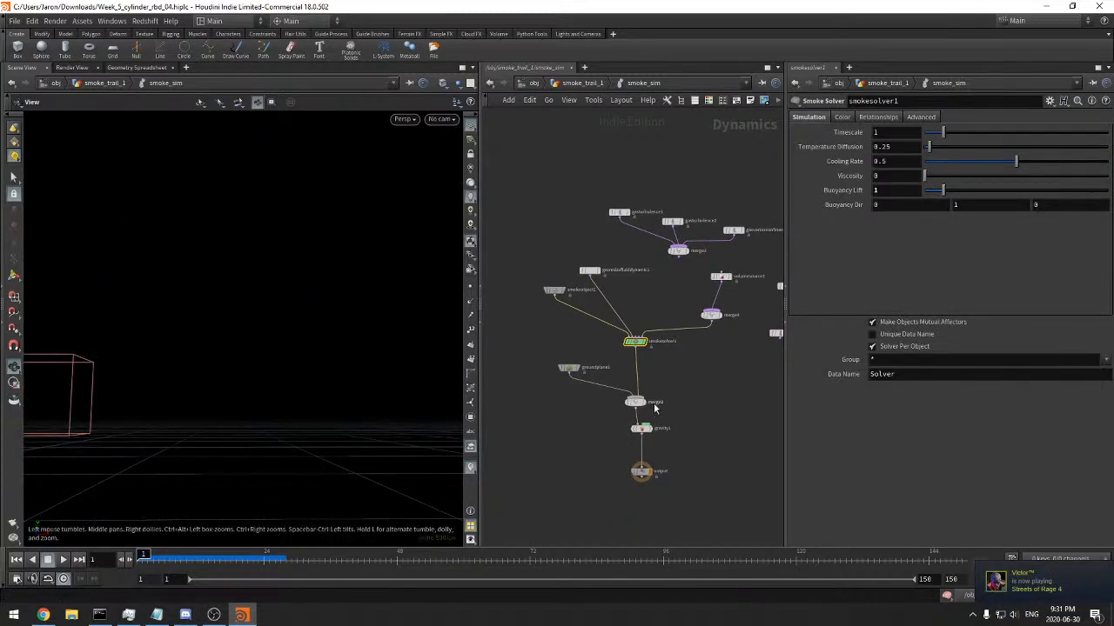
scroll(678, 363, "up", 2)
key("Tab")
type("volume")
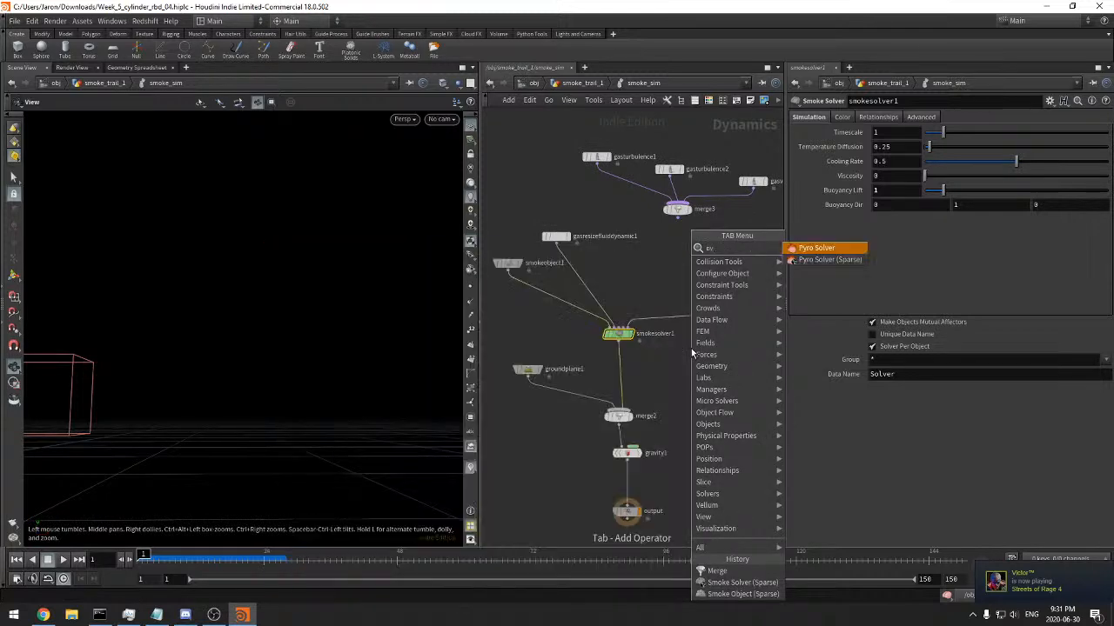
key("Return")
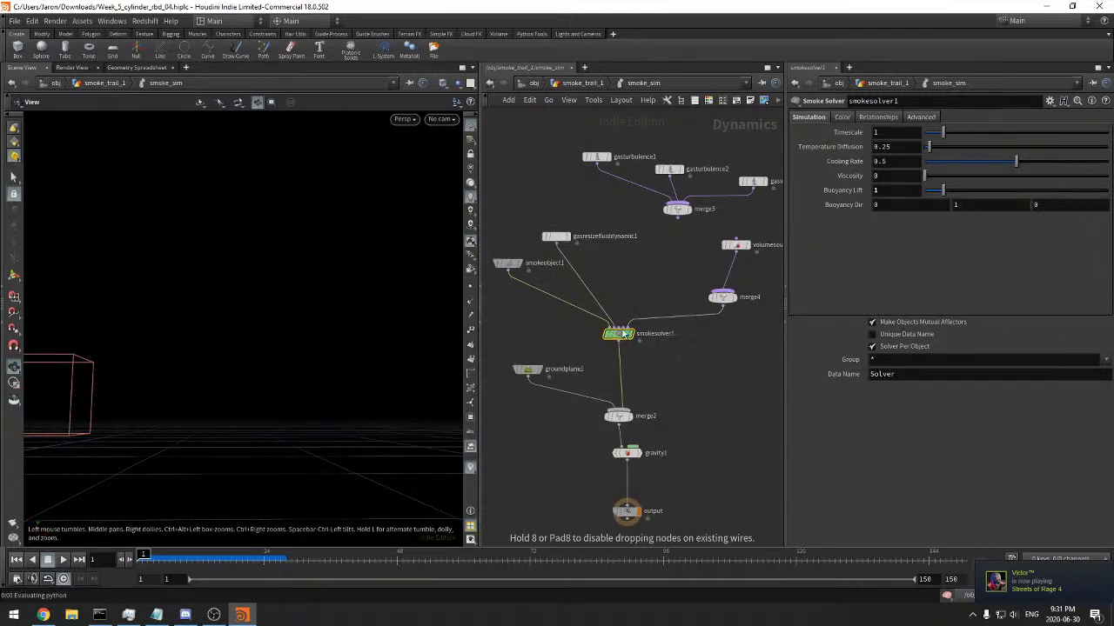
left_click(691, 353)
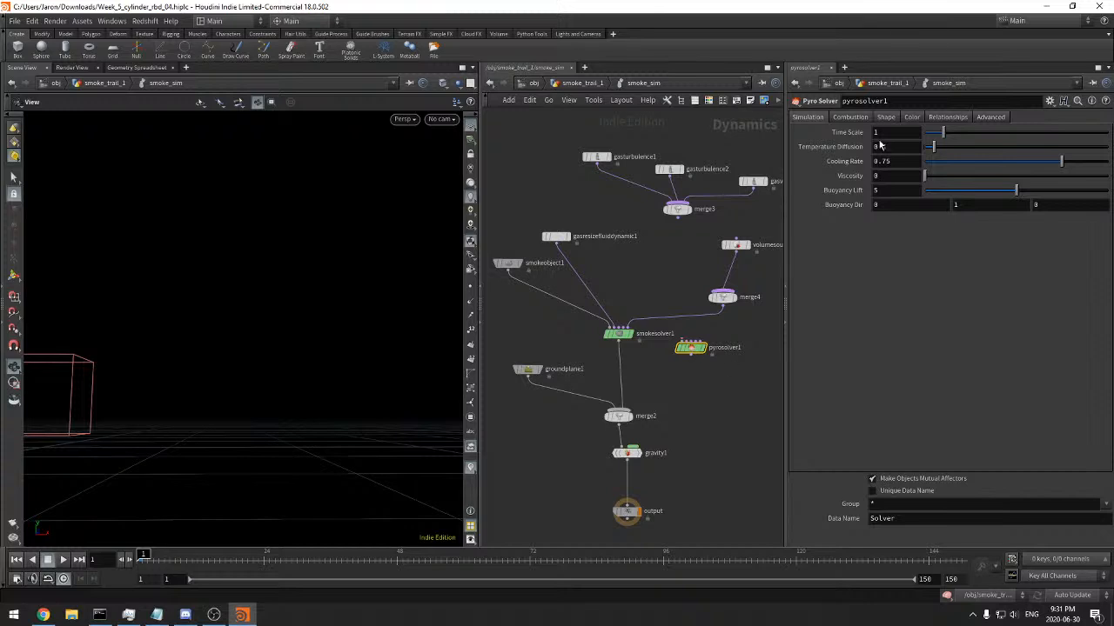
left_click(851, 118)
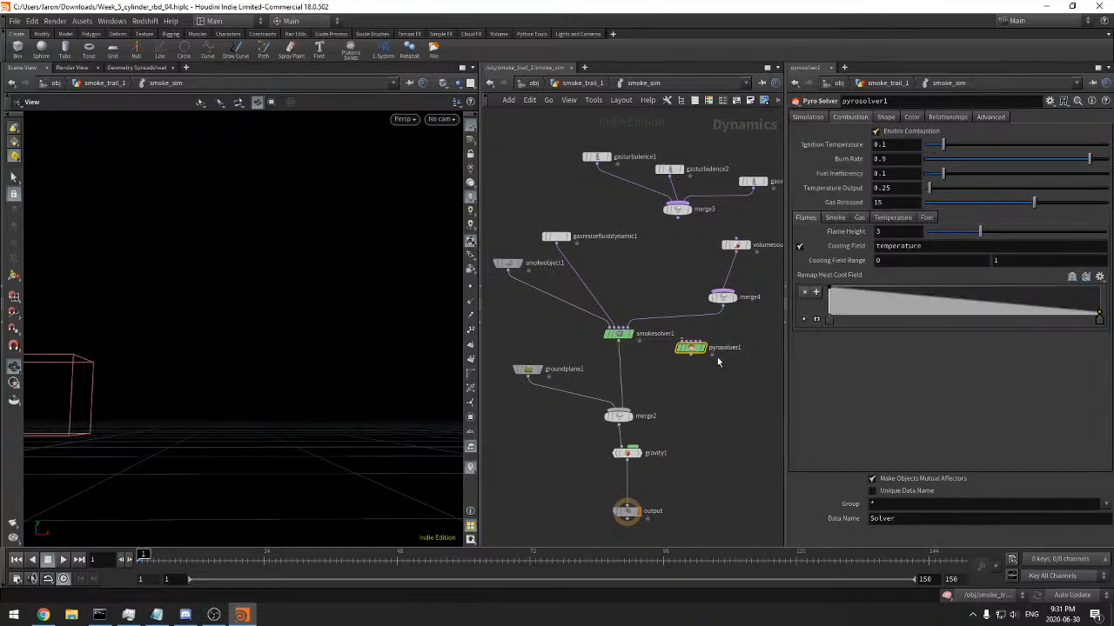
Wire merge4, gasresizefluiddynamic1 and smokeobject1 into pyrosolver1, and feed its output to merge2 in place of smokesolver1
middle_click_drag(744, 322, 666, 351)
left_click(623, 370)
left_click(645, 335)
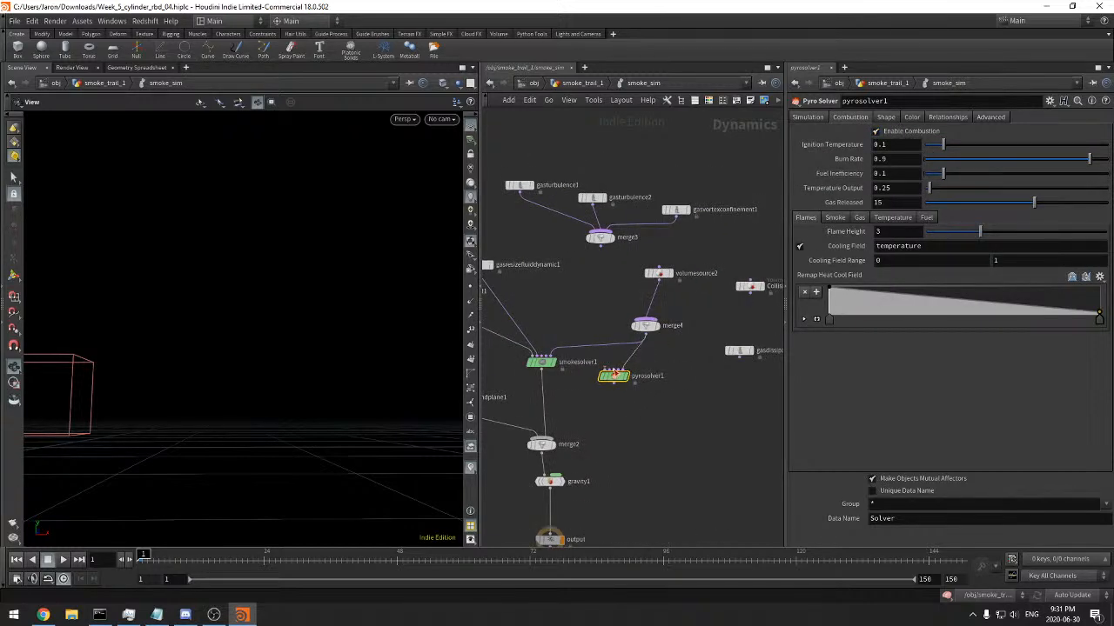
left_click(605, 370)
middle_click_drag(521, 327, 638, 311)
left_click(596, 257)
left_click(548, 284)
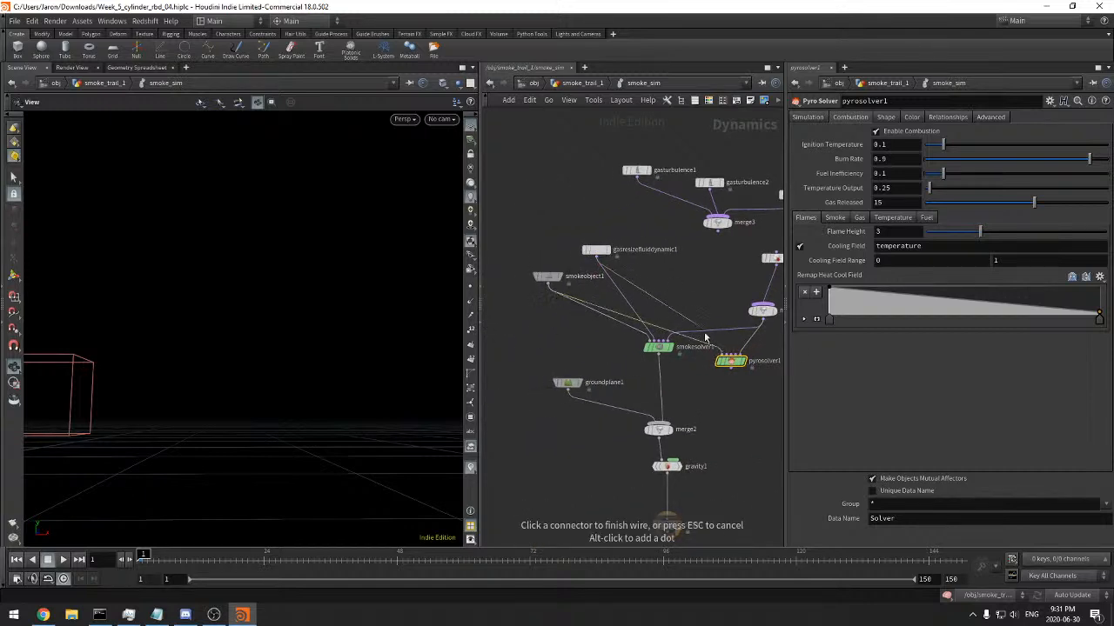
left_click(721, 353)
middle_click_drag(666, 384, 589, 413)
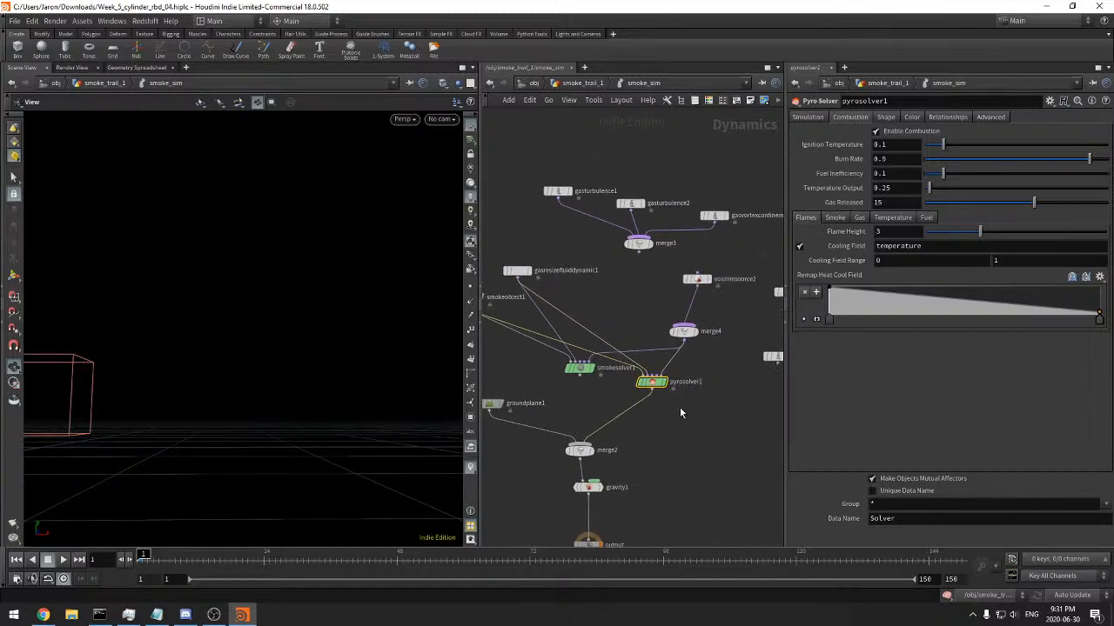
Set pyrosolver1's Buoyancy Lift to 1 and return to its combustion settings
middle_click_drag(641, 442, 549, 441)
left_click(809, 117)
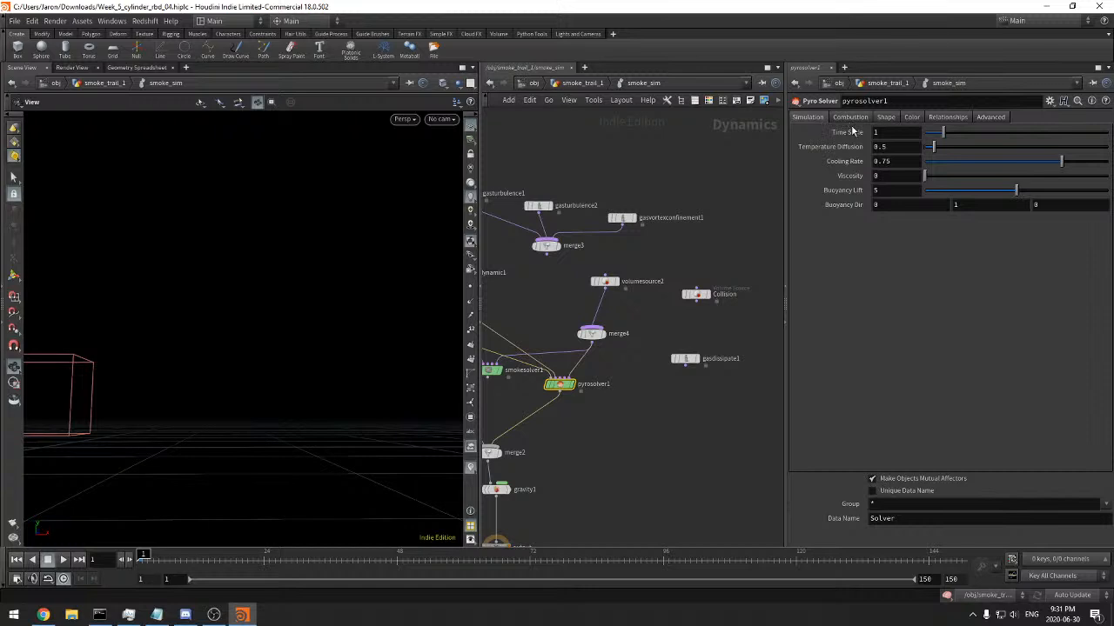
left_click(881, 190)
type("1")
key("Tab")
left_click(864, 119)
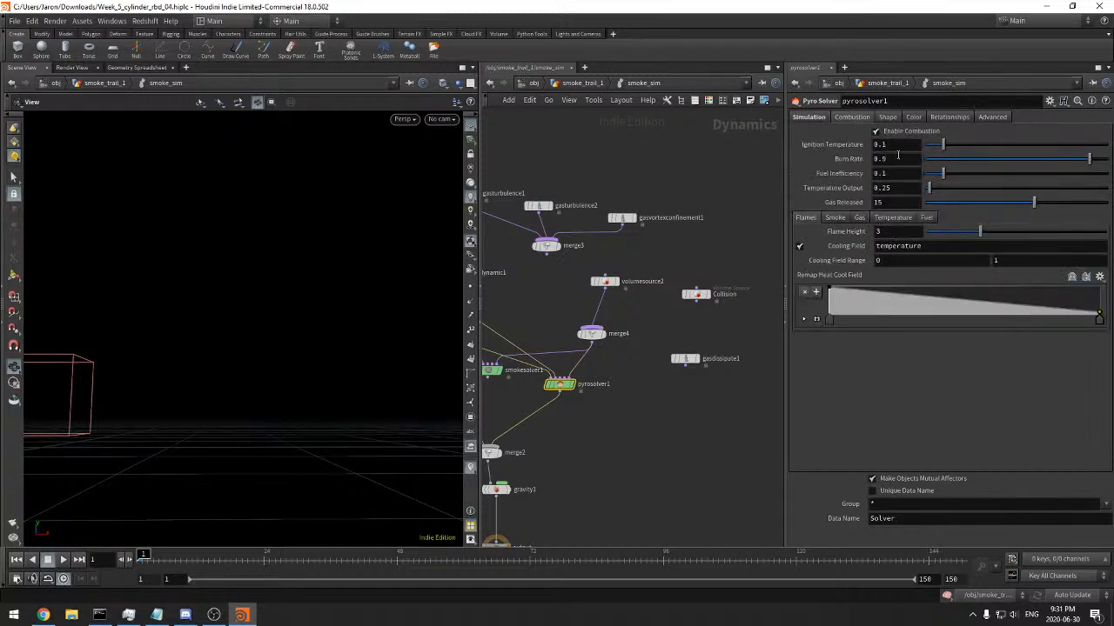
Change volumesource2's first operation to Copy and its target field to fuel
left_click(642, 280)
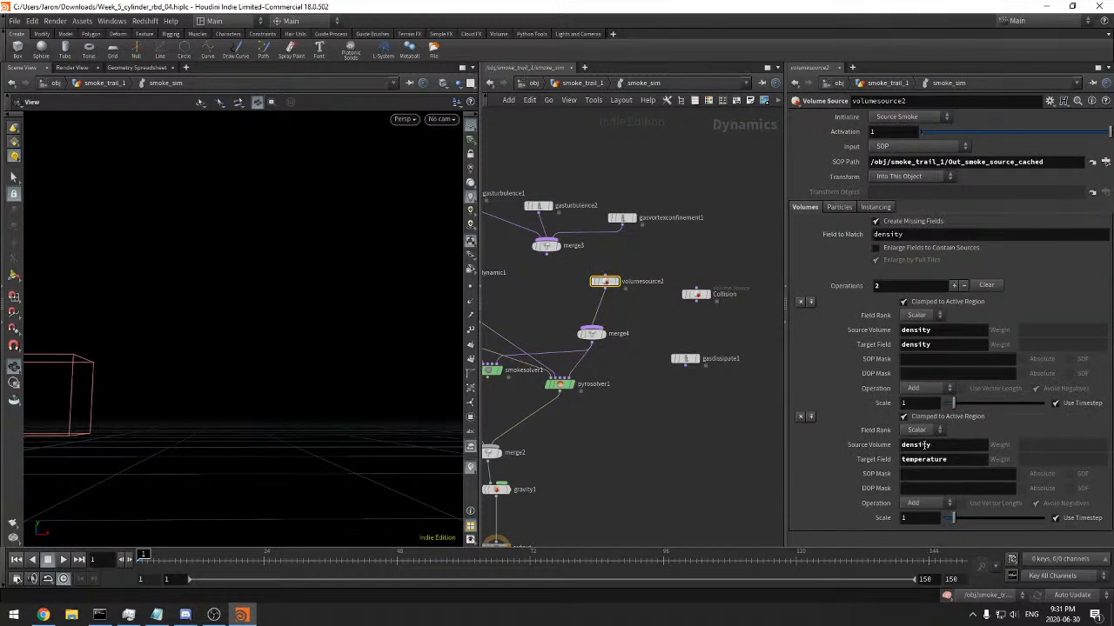
double_click(925, 330)
left_click(931, 391)
left_click(918, 389)
left_click(920, 345)
double_click(927, 345)
type("fuel")
key("Return")
Play the pyro simulation from frame 1 and scrub to frame 23 to check the fiery result
key("h")
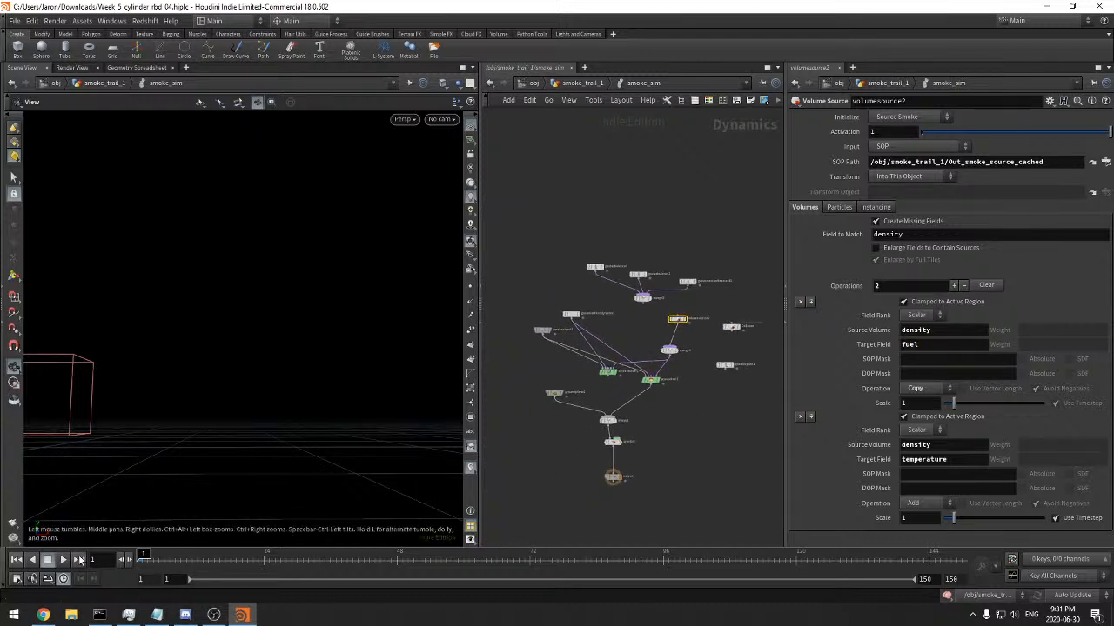
left_click(65, 560)
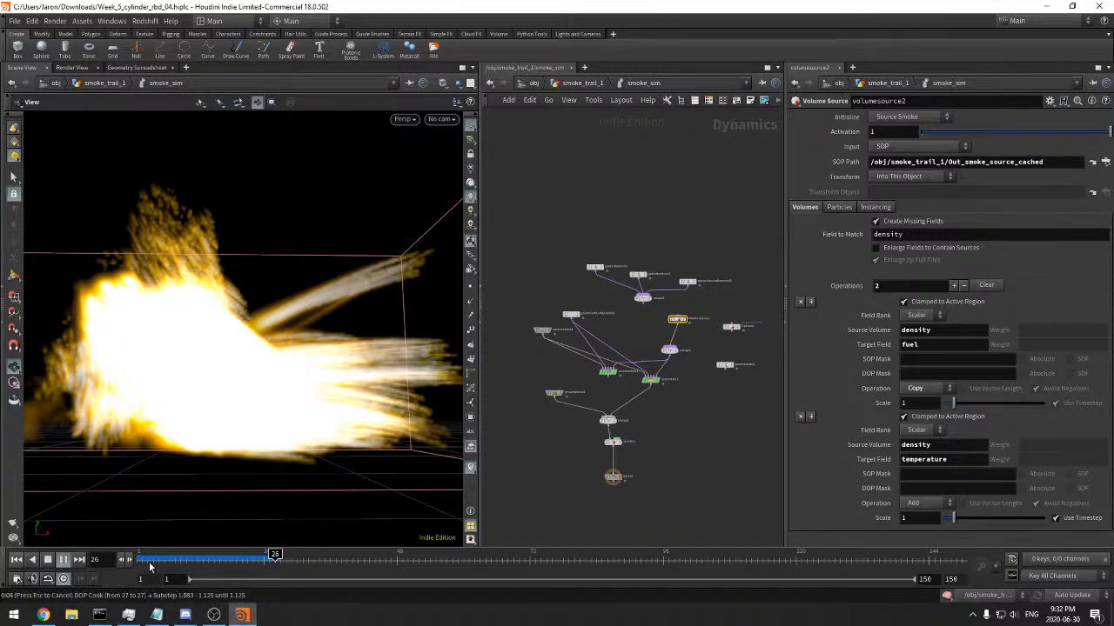
left_click_drag(198, 563, 240, 553)
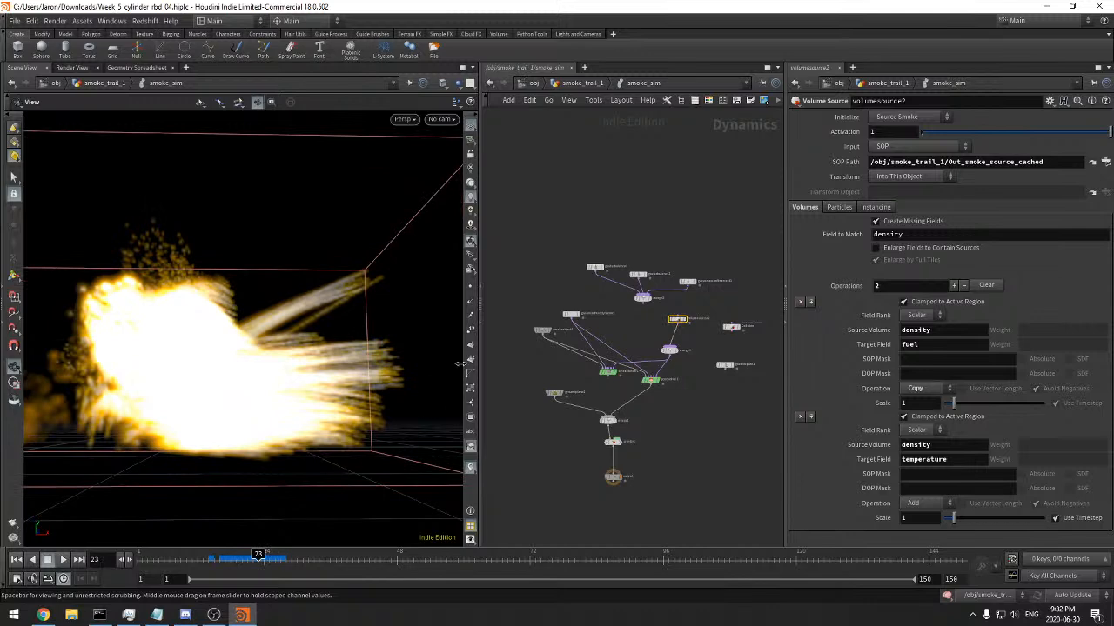
Set smokeobject1's multi-field Emission Scale to 0 to view the smoke density without the fire glow
left_click(570, 314)
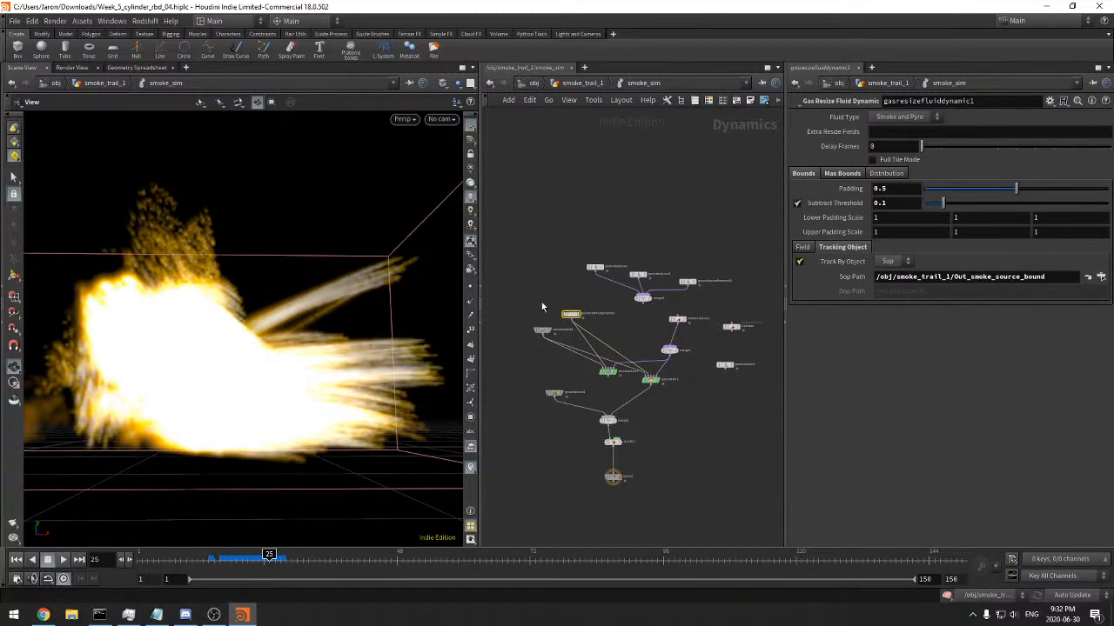
left_click(541, 329)
left_click_drag(940, 351, 926, 352)
left_click_drag(318, 373, 281, 388)
right_click_drag(281, 388, 401, 366)
left_click_drag(400, 365, 320, 363)
Examine the Flames and Smoke combustion settings of pyrosolver1
scroll(675, 405, "up", 4)
left_click(629, 358)
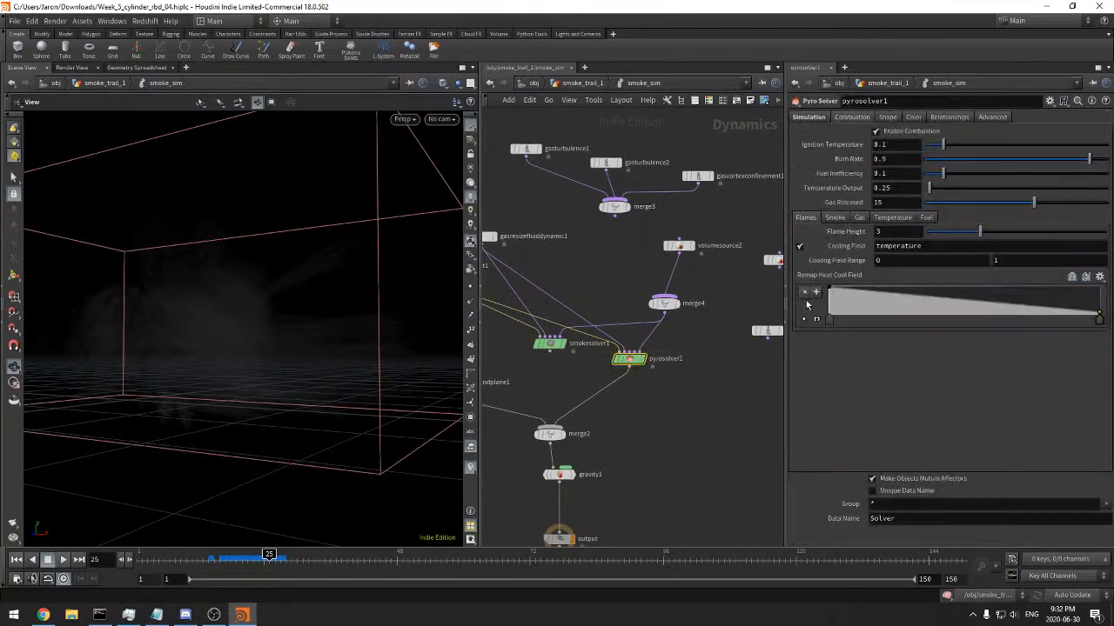
left_click(834, 218)
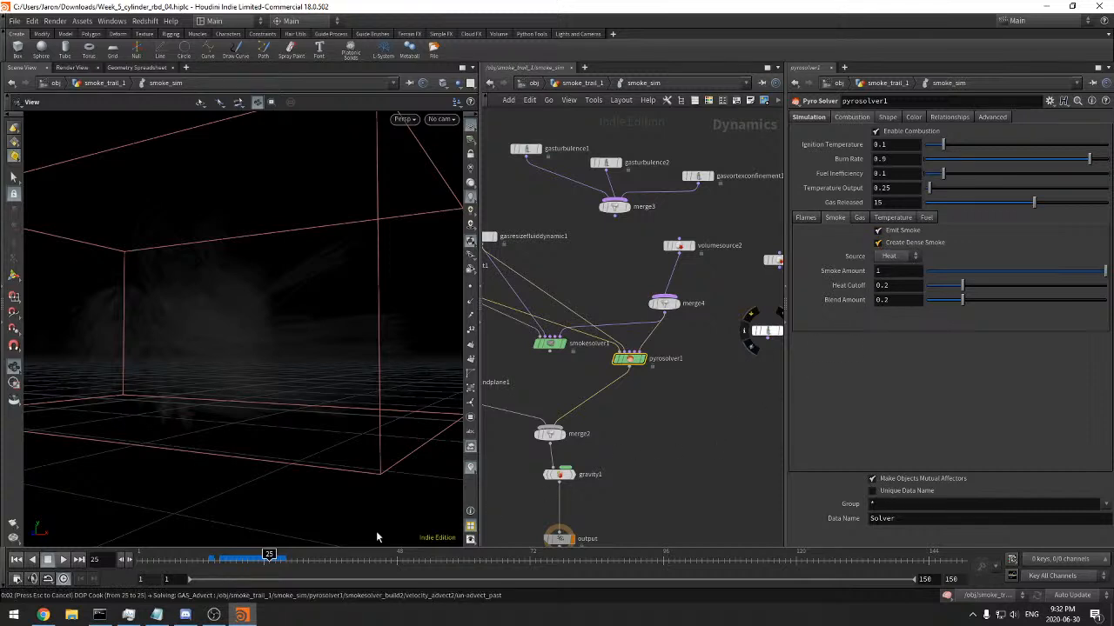
Return to frame 1 and set smokeobject1's Division Size to 0.06*3
left_click(17, 559)
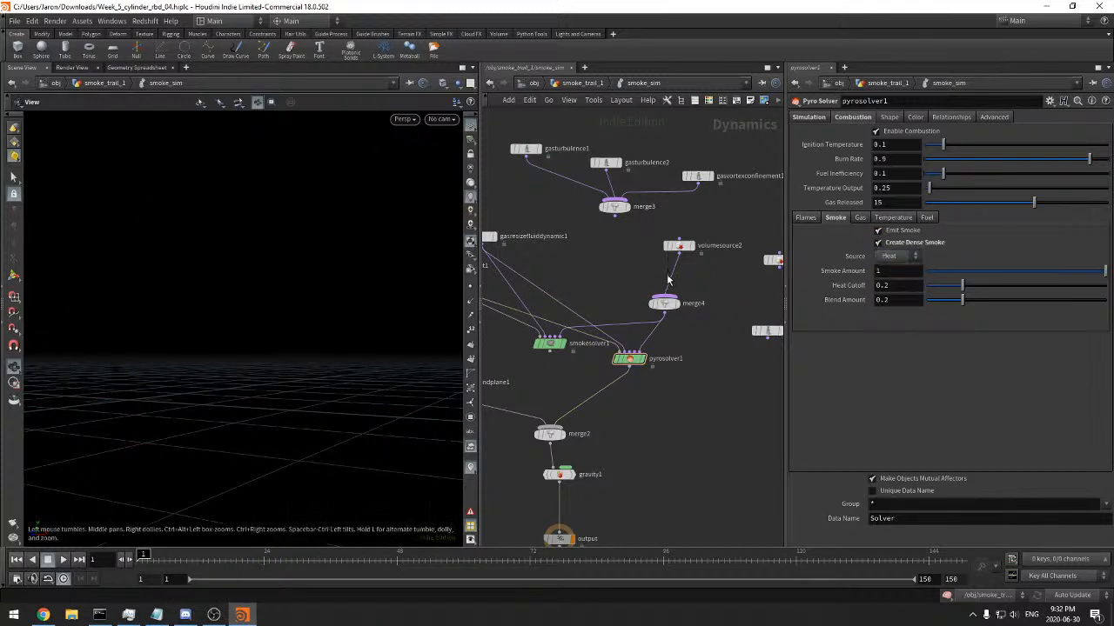
left_click(490, 280)
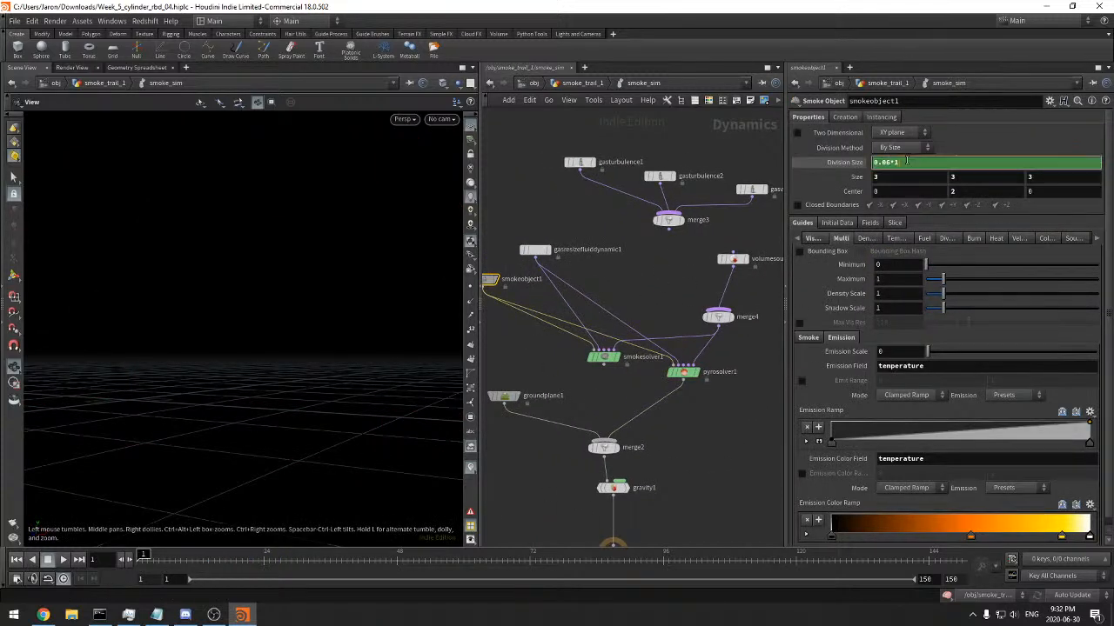
scroll(653, 268, "down", 3)
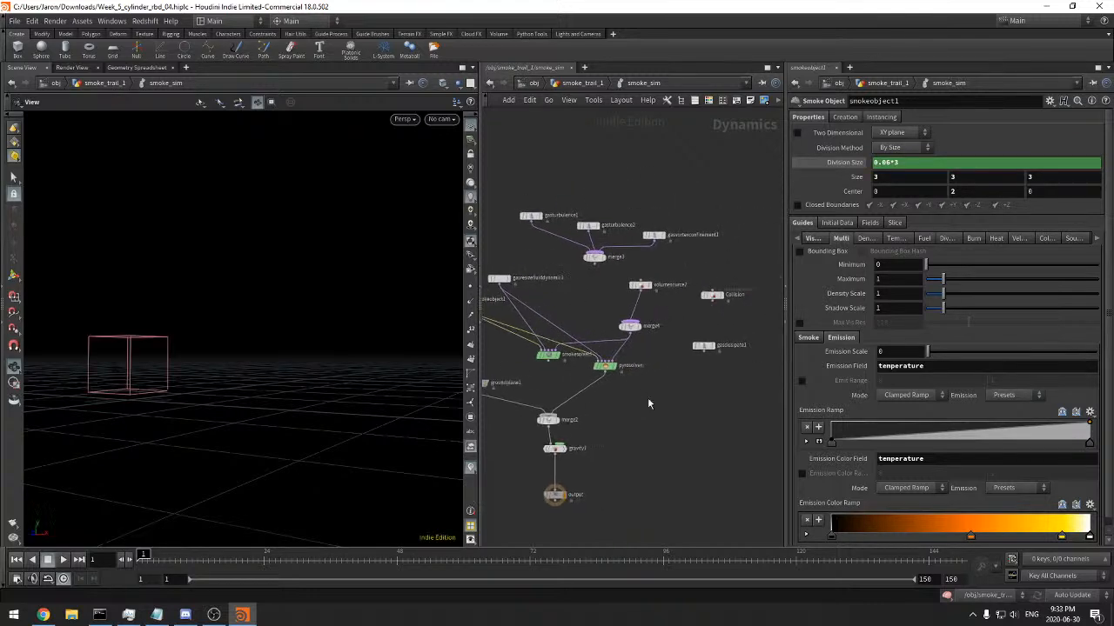
Insert a new first operation in volumesource2 with density as both the source volume and the target field
left_click(607, 366)
scroll(635, 378, "up", 2)
left_click(642, 252)
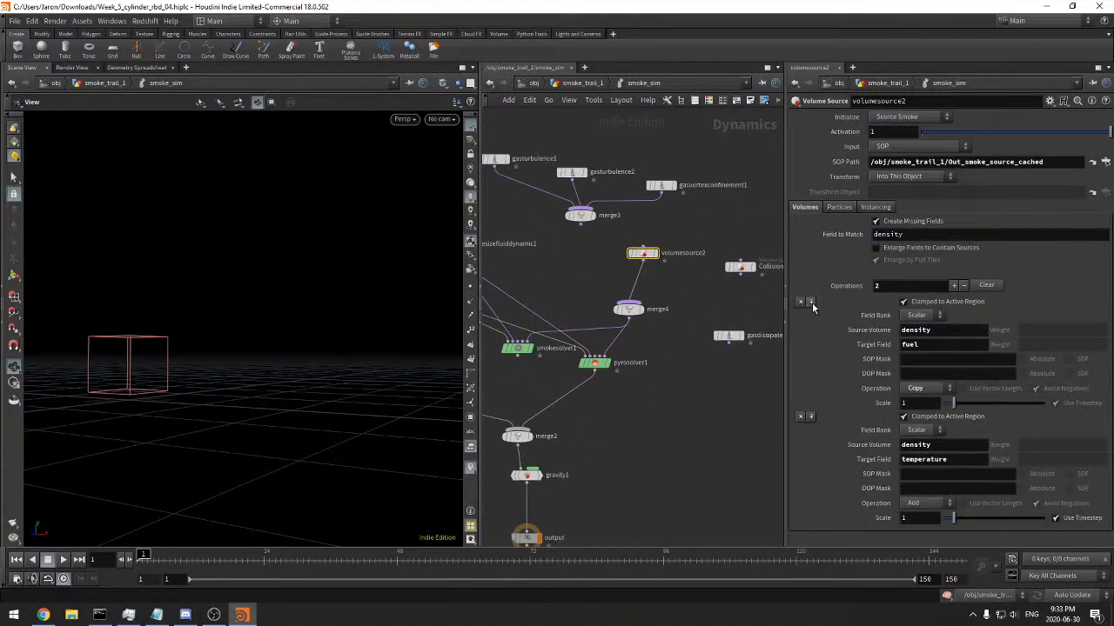
left_click(809, 302)
type("den")
key("Tab")
type("den")
left_click(697, 377)
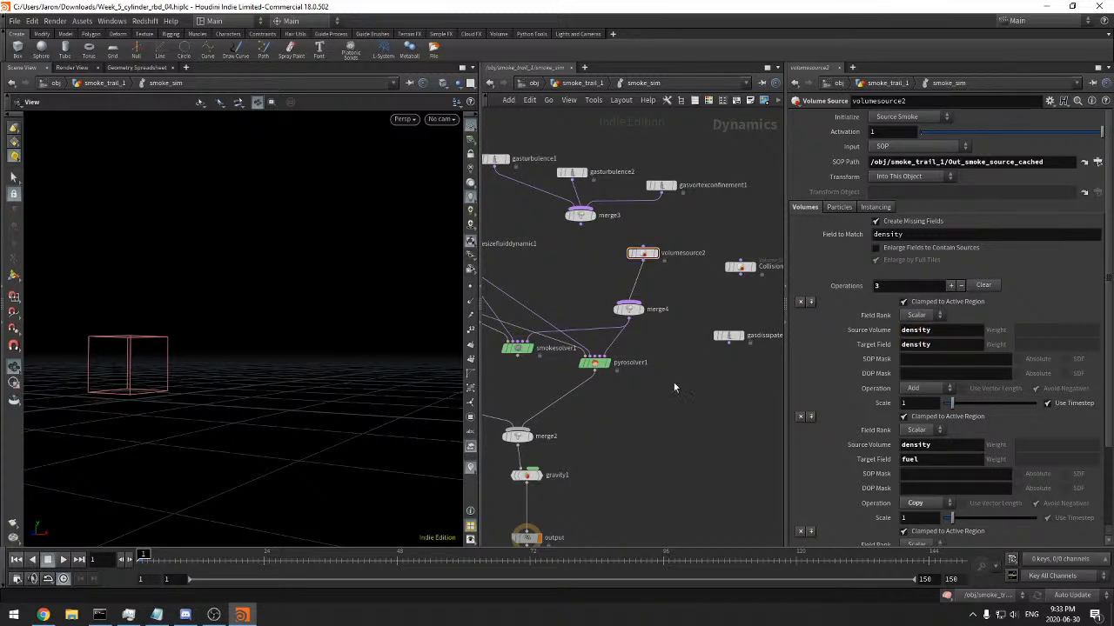
Set pyrosolver1's Buoyancy Lift to 3 and play the simulation from frame 1 to about frame 41
middle_click_drag(697, 377, 762, 383)
left_click(661, 369)
middle_click_drag(699, 401, 666, 404)
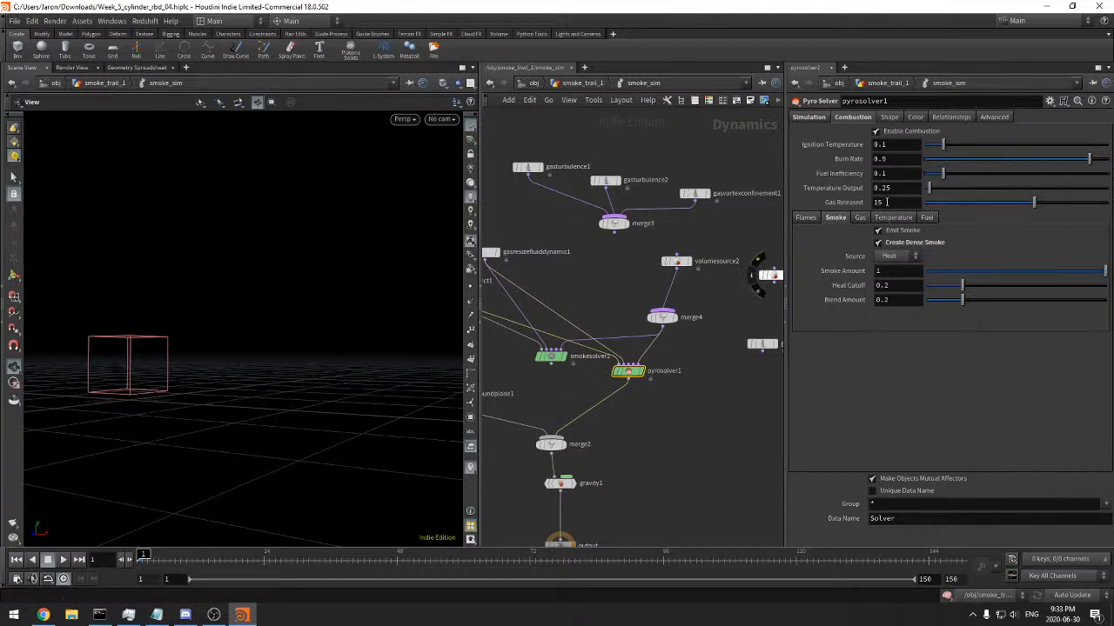
left_click(805, 118)
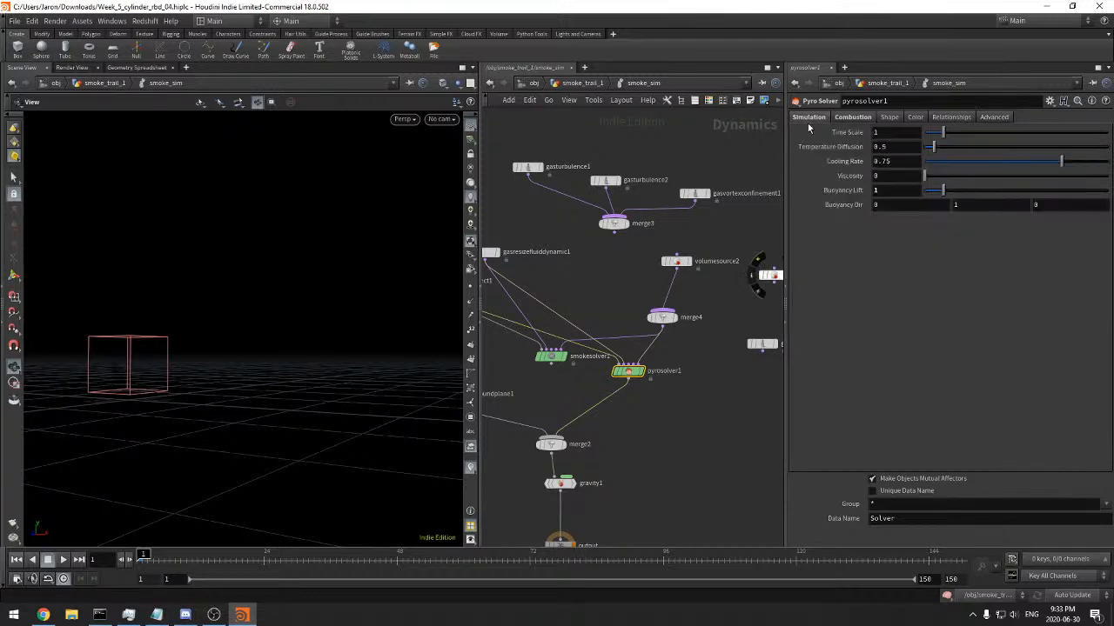
double_click(888, 192)
type("3")
key("Return")
left_click(65, 562)
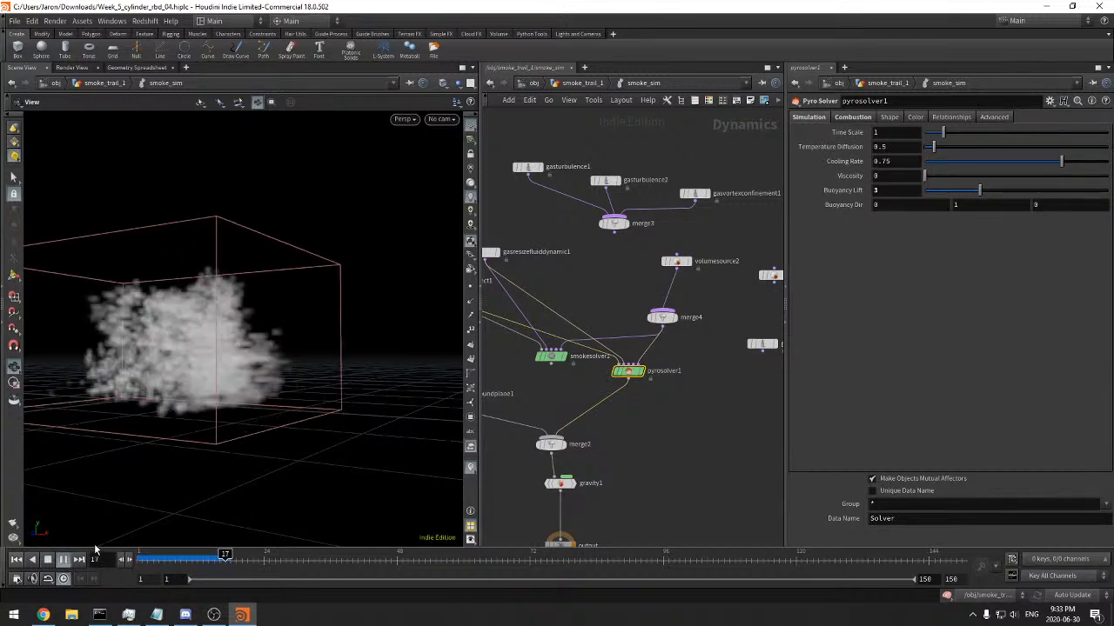
left_click_drag(107, 537, 367, 345)
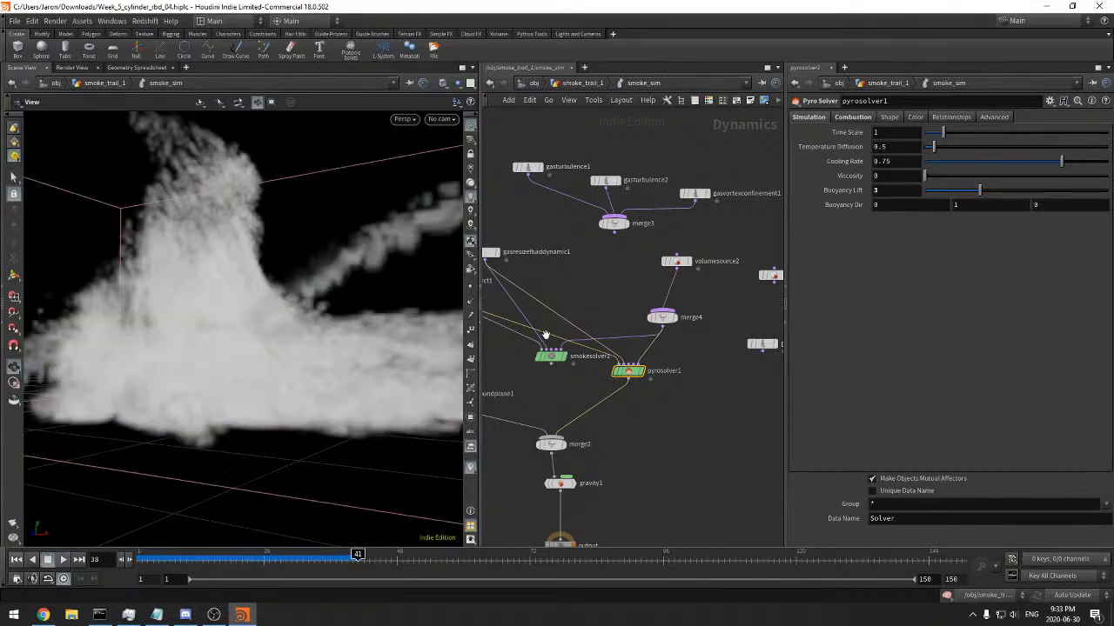
Set smokeobject1's multi-field Emission Scale to 1
middle_click_drag(546, 293, 639, 308)
left_click(525, 296)
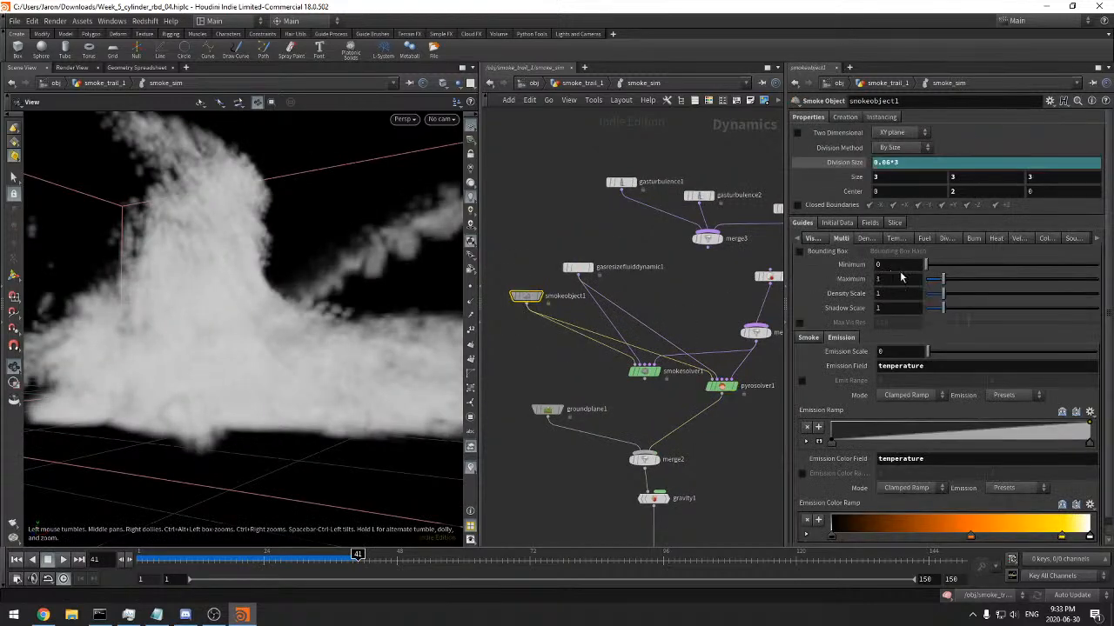
left_click_drag(929, 357, 942, 357)
double_click(888, 353)
type("1")
key("Return")
Scrub the glowing simulation, continue playing it to about frame 54, and review the cached frames
scroll(330, 344, "down", 5)
left_click_drag(270, 343, 234, 442)
left_click_drag(197, 559, 353, 560)
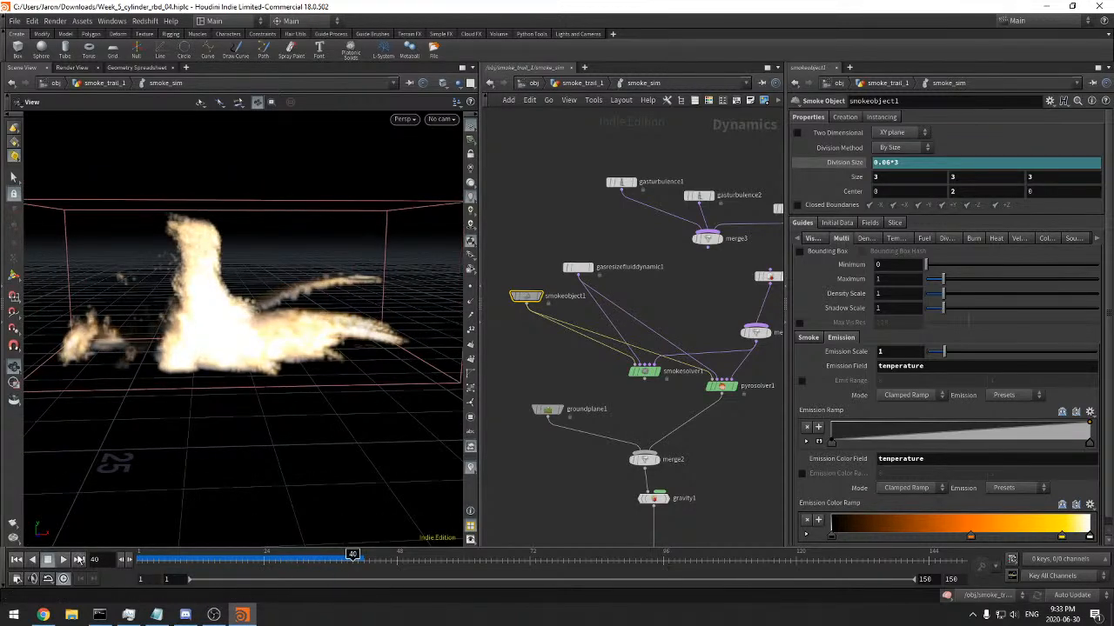
left_click(67, 562)
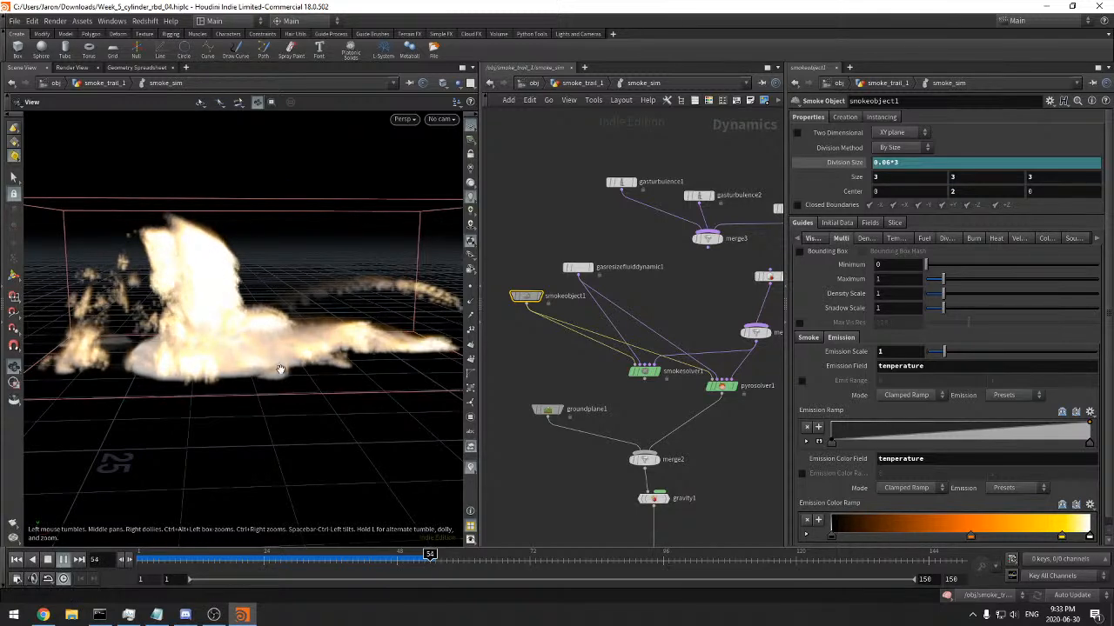
left_click_drag(249, 566, 414, 563)
Change the operation of volumesource2's fuel entry to Add
middle_click_drag(766, 392, 652, 400)
left_click(655, 284)
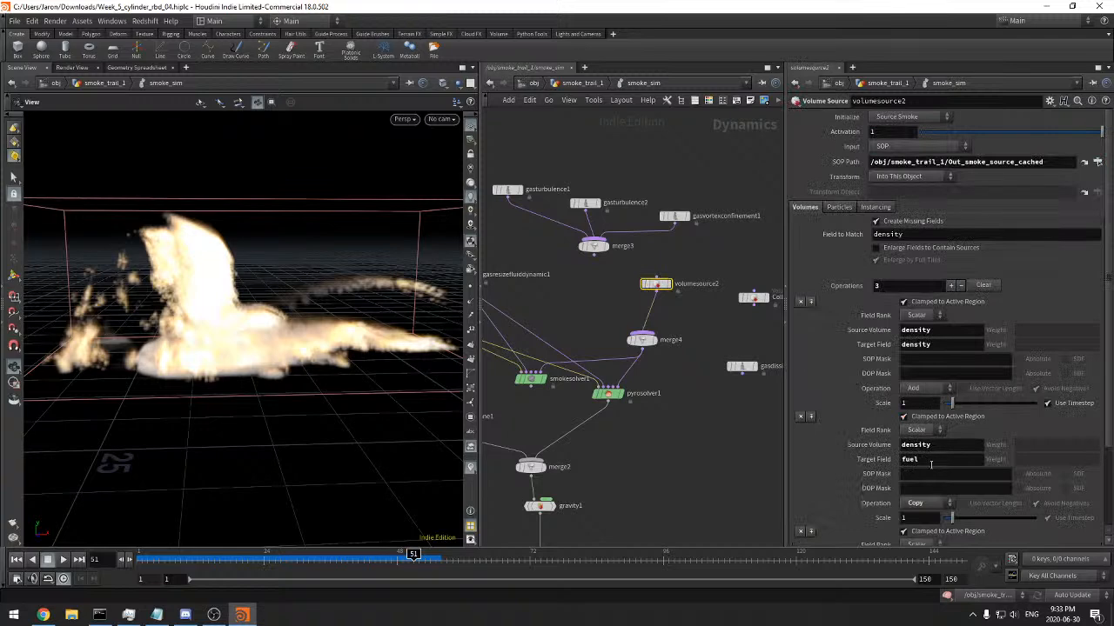
left_click(924, 505)
left_click(920, 397)
Replay the simulation from frame 1, scrub to frame 50, and examine the fire from several angles
left_click_drag(153, 560, 142, 560)
left_click(64, 559)
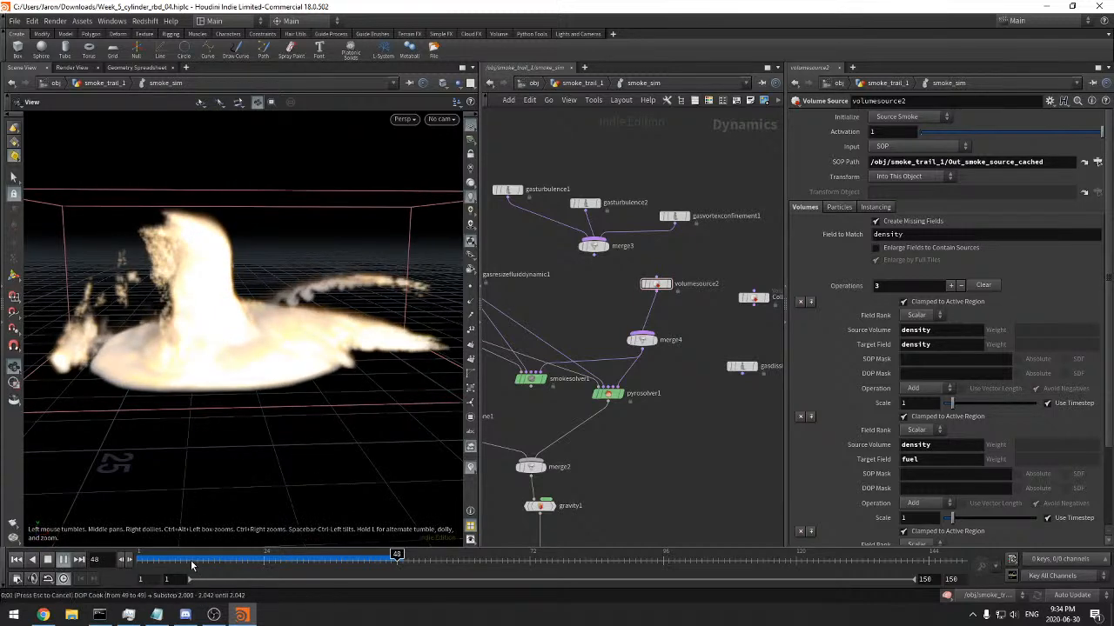
left_click_drag(194, 562, 408, 559)
mouse_move(244, 415)
left_mouse_down()
mouse_move(209, 426)
mouse_move(316, 386)
mouse_move(360, 311)
mouse_move(417, 279)
mouse_move(258, 403)
left_mouse_up()
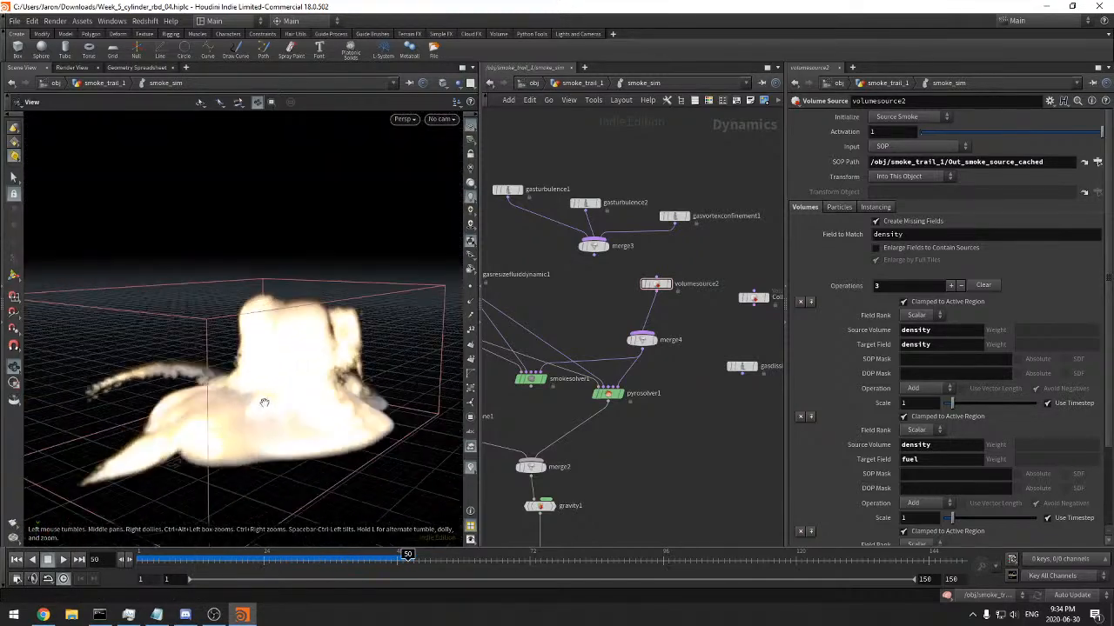
right_click_drag(259, 403, 400, 370)
middle_click_drag(293, 418, 322, 374)
Examine pyrosolver1's combustion settings for gas, temperature and fuel
middle_click_drag(642, 440, 714, 377)
left_click(638, 361)
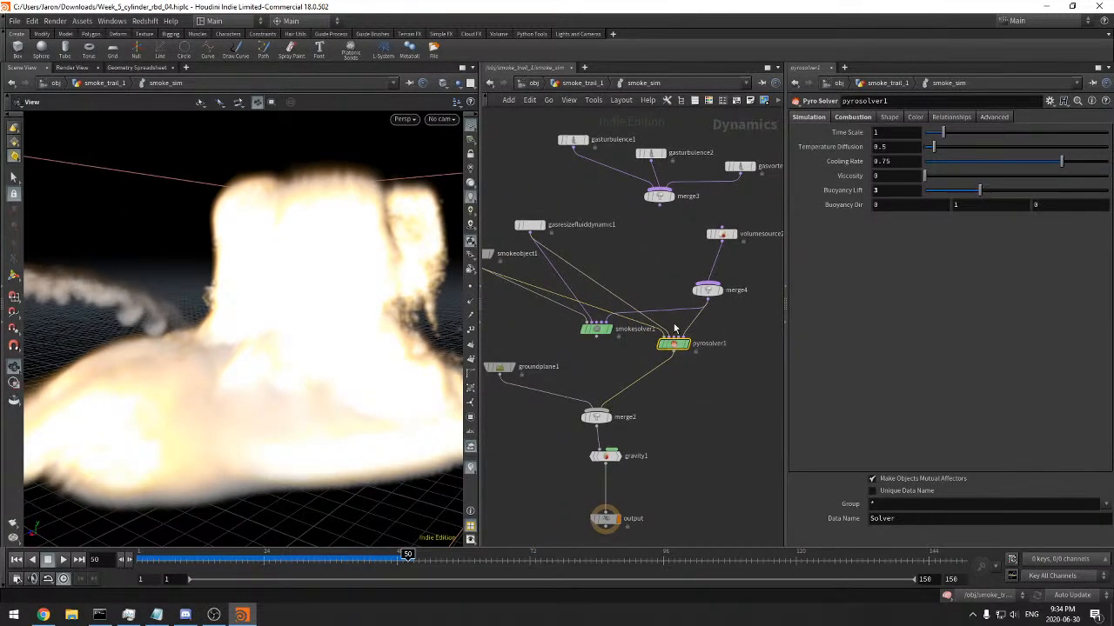
middle_click_drag(776, 257, 718, 263)
left_click(852, 117)
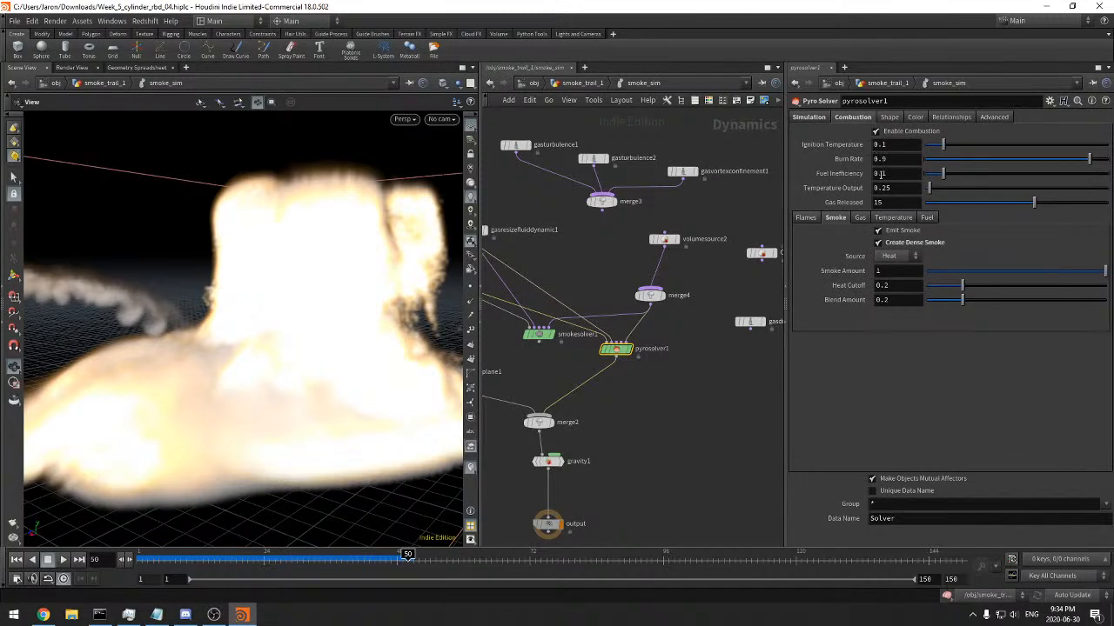
left_click(860, 218)
left_click(892, 217)
left_click(928, 217)
left_click(928, 218)
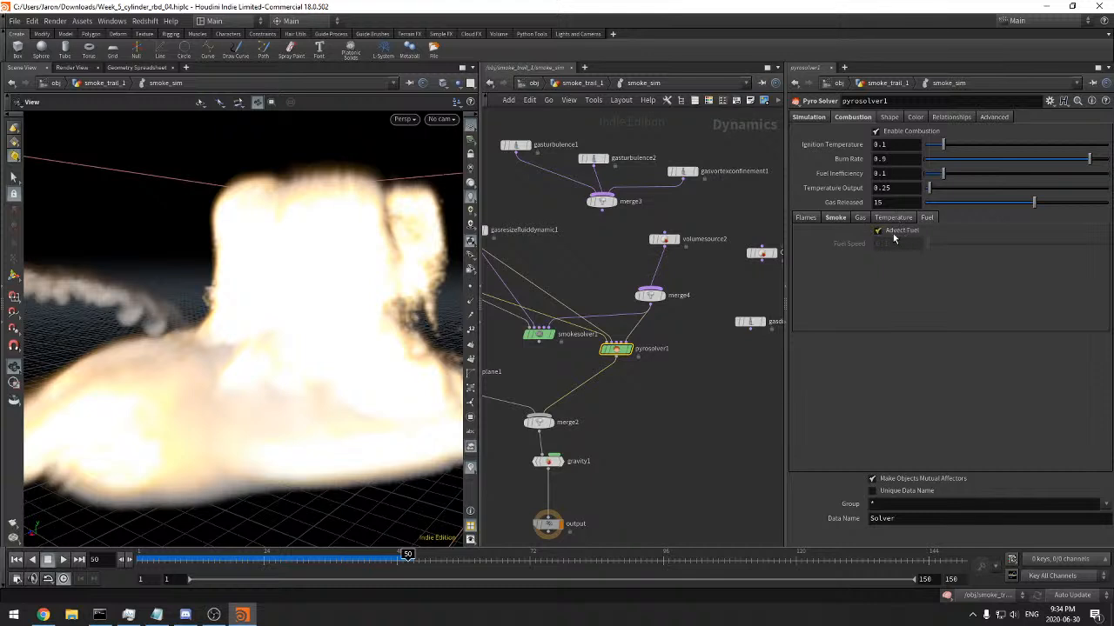
Enable smokeobject1's Emit Range and Emission Color Range, and link the color range to the emit range by reference
middle_click_drag(635, 410, 742, 421)
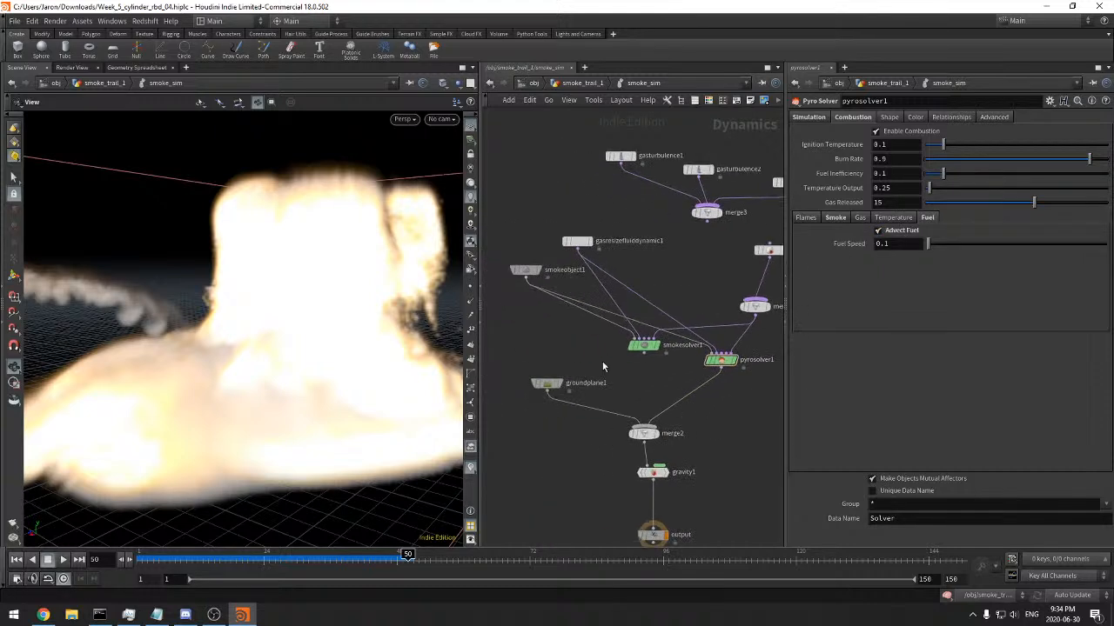
left_click(525, 271)
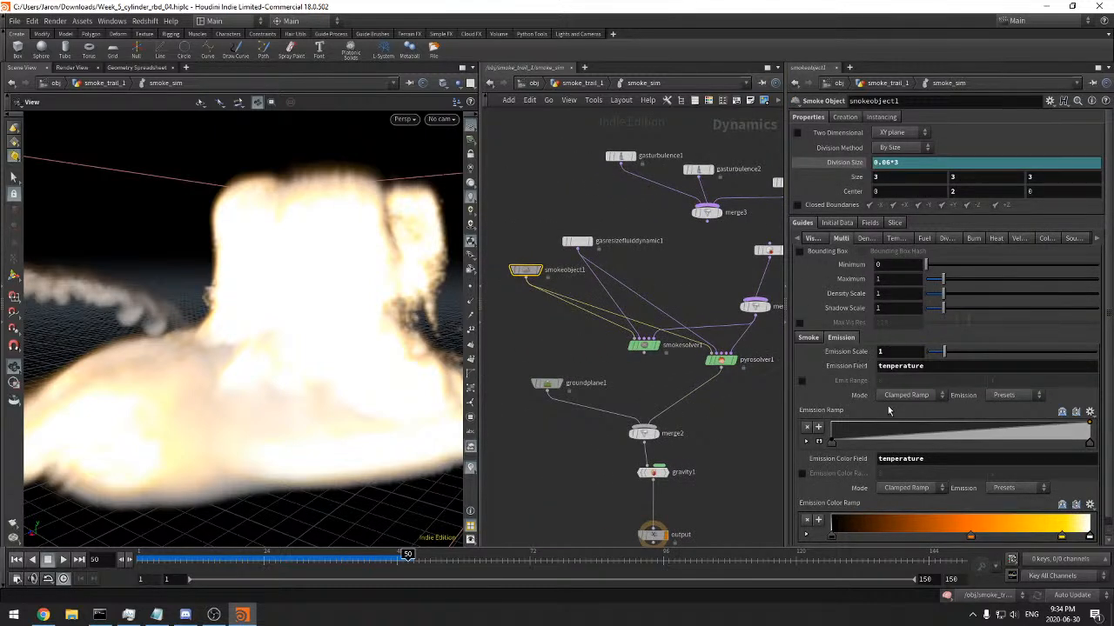
left_click(802, 380)
left_click(802, 474)
right_click(855, 380)
left_click(882, 446)
right_click(835, 473)
left_click(896, 478)
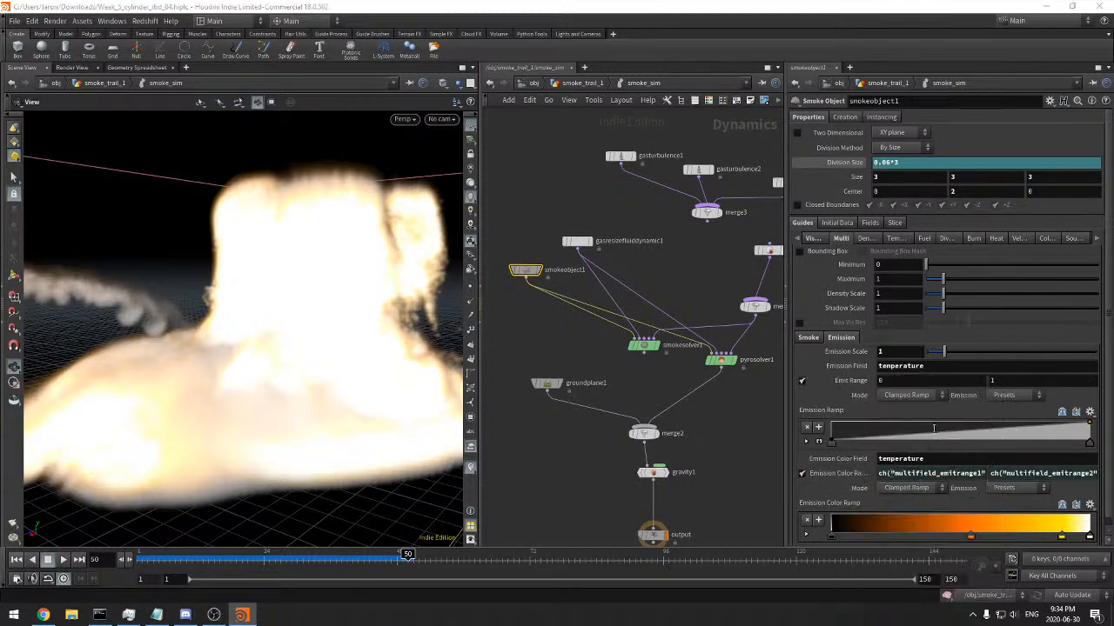
Raise the Emit Range maximum to 3.1 and check the fire across the cached frames
middle_click_drag(998, 384, 1033, 383)
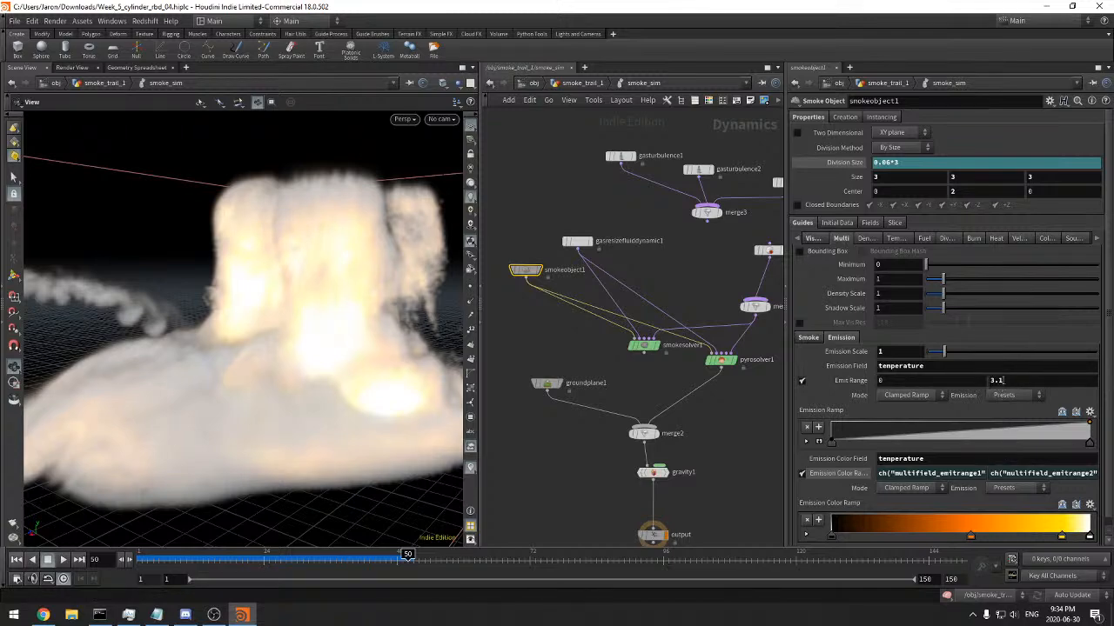
left_click_drag(211, 331, 301, 374)
left_click_drag(166, 561, 397, 566)
left_click_drag(285, 348, 293, 293)
Move smokesolver1 aside and wire merge3 into pyrosolver1's Velocity Update input
middle_click_drag(676, 372, 638, 360)
left_click(683, 348)
middle_click_drag(692, 386, 670, 385)
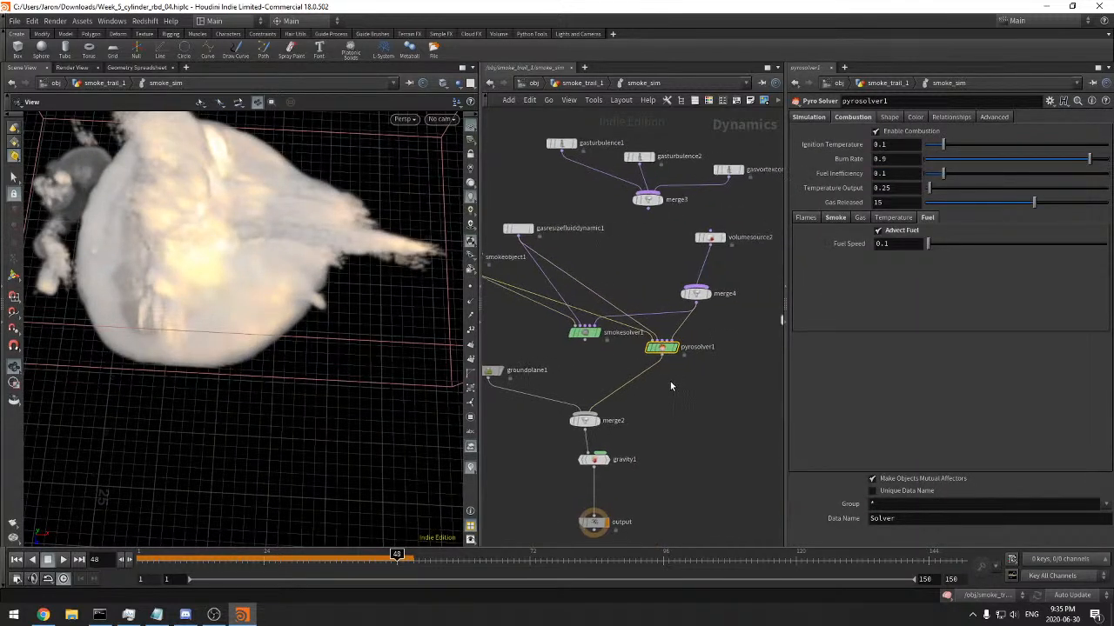
left_click_drag(587, 340, 571, 346)
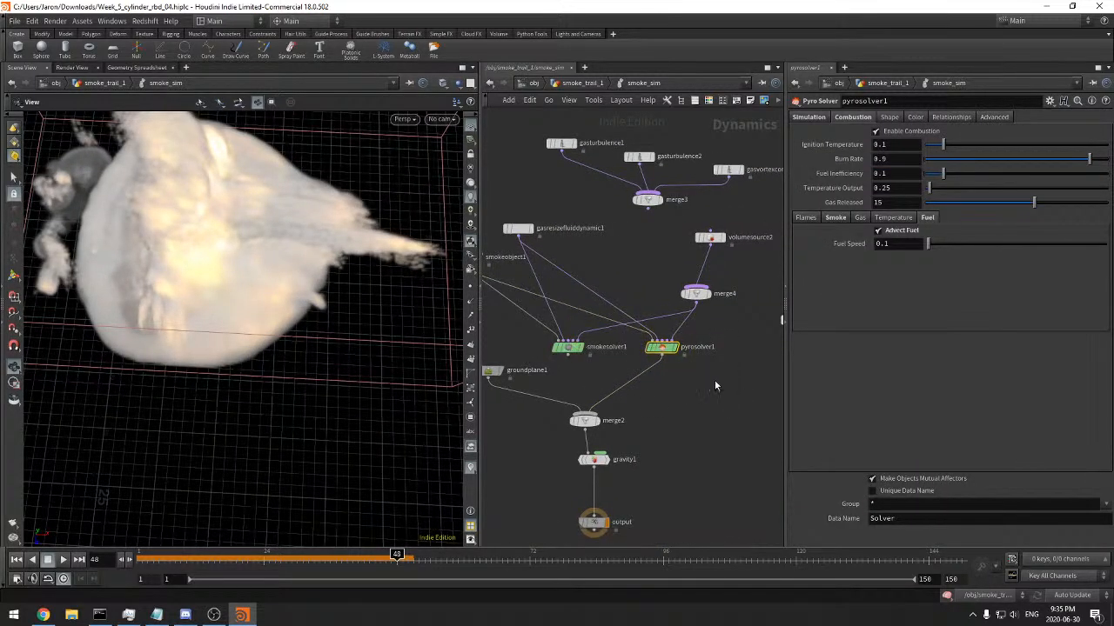
middle_click_drag(707, 380, 693, 437)
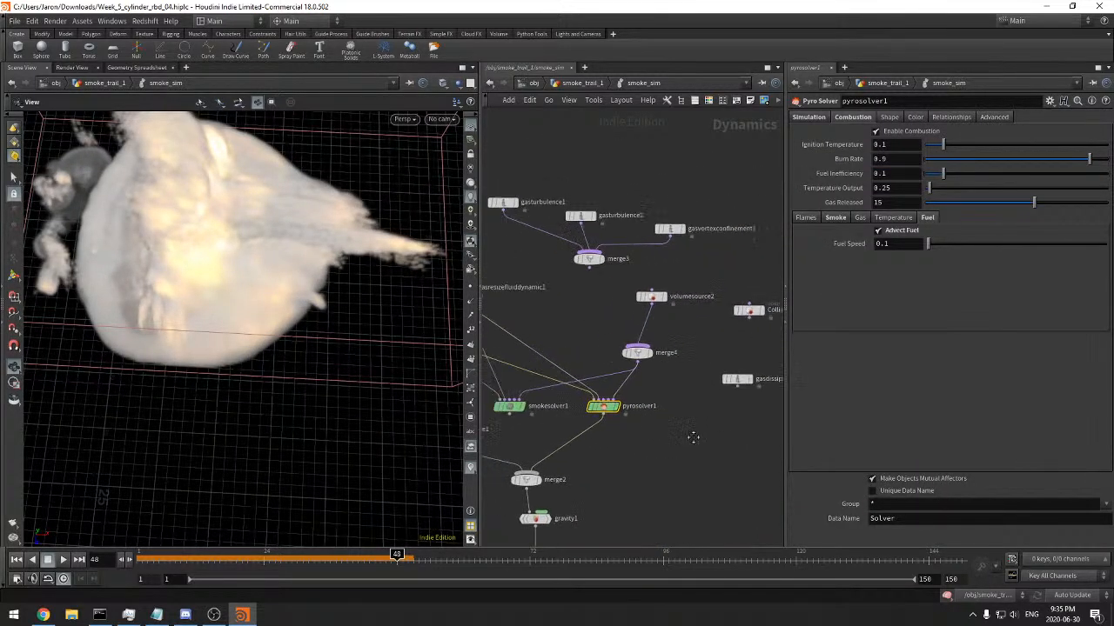
left_click(603, 403)
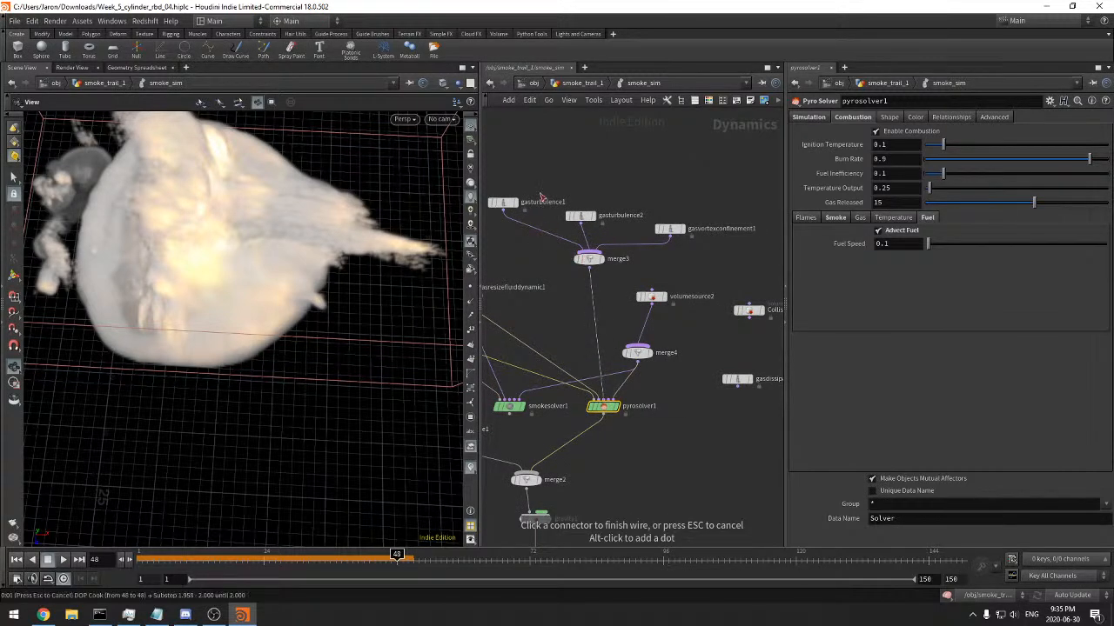
left_click(588, 258)
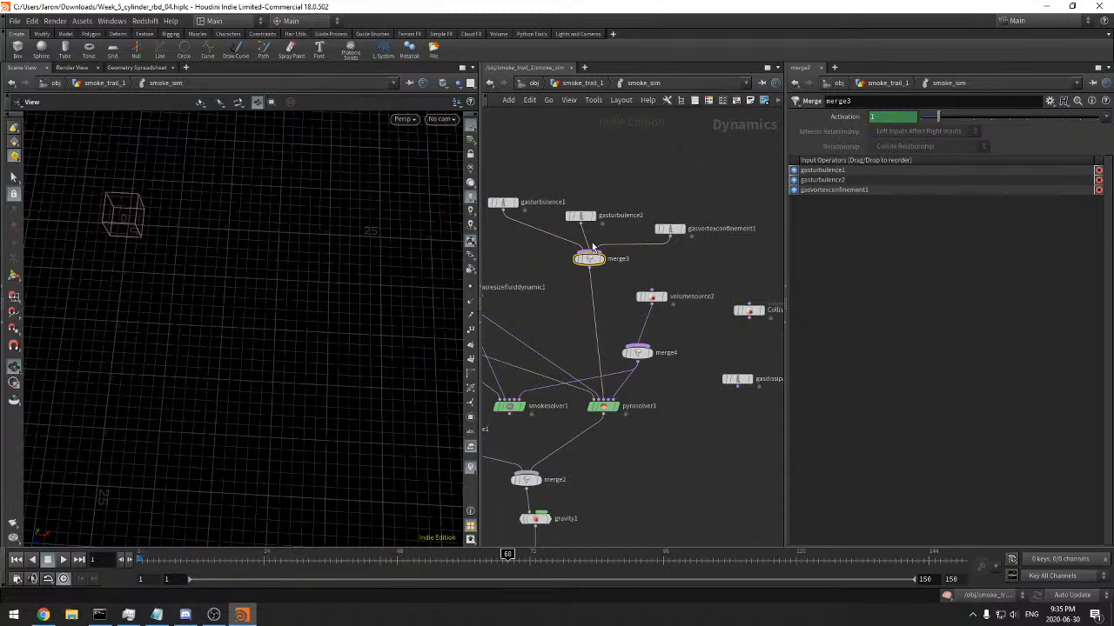
Interrupt the running simulation cook, dismiss the error message, and return to frame 1
key("Escape")
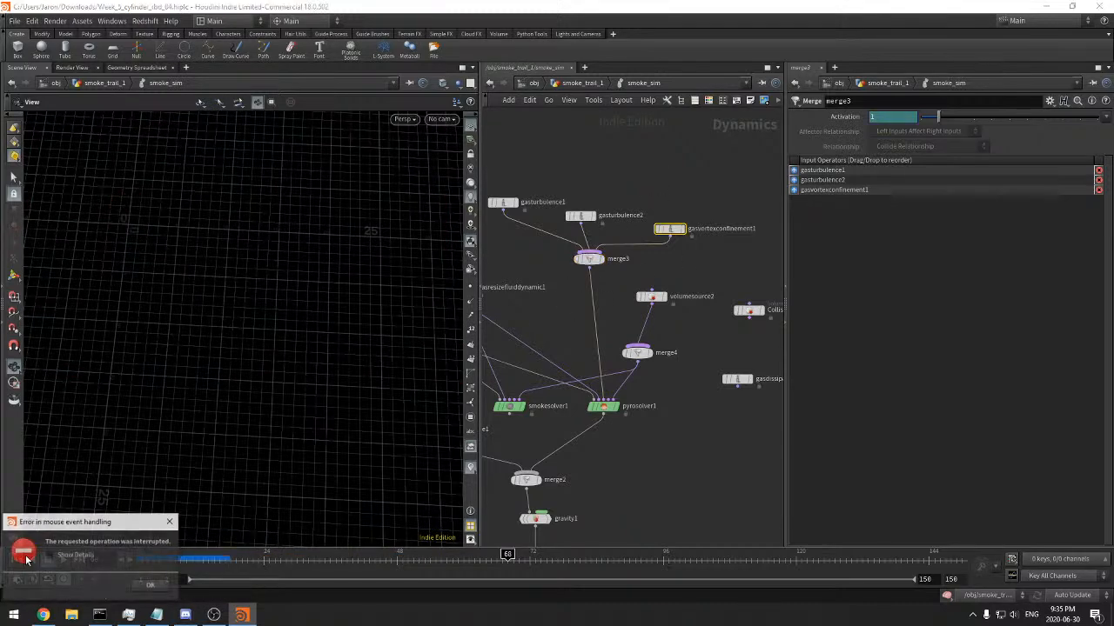
left_click(143, 587)
left_click_drag(142, 562, 73, 564)
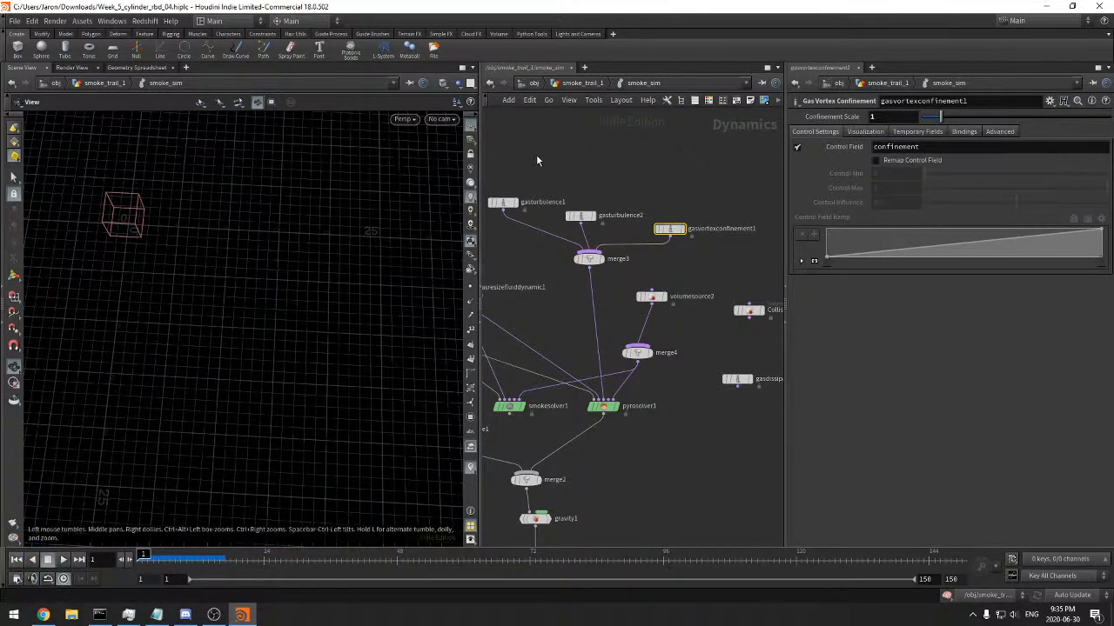
Compare the control settings of gasturbulence1 and gasturbulence2
left_click(502, 202)
left_click(867, 144)
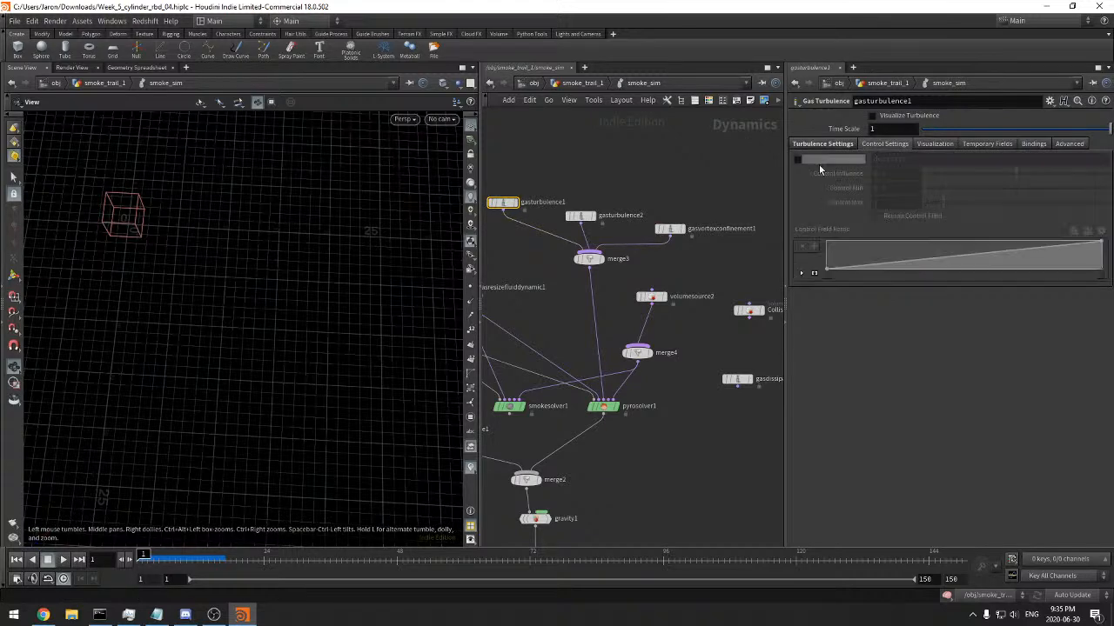
left_click(580, 216)
left_click(502, 202)
left_click(800, 145)
Examine gasvortexconfinement1's control, visualization, temporary field, bindings and advanced settings
left_click(669, 229)
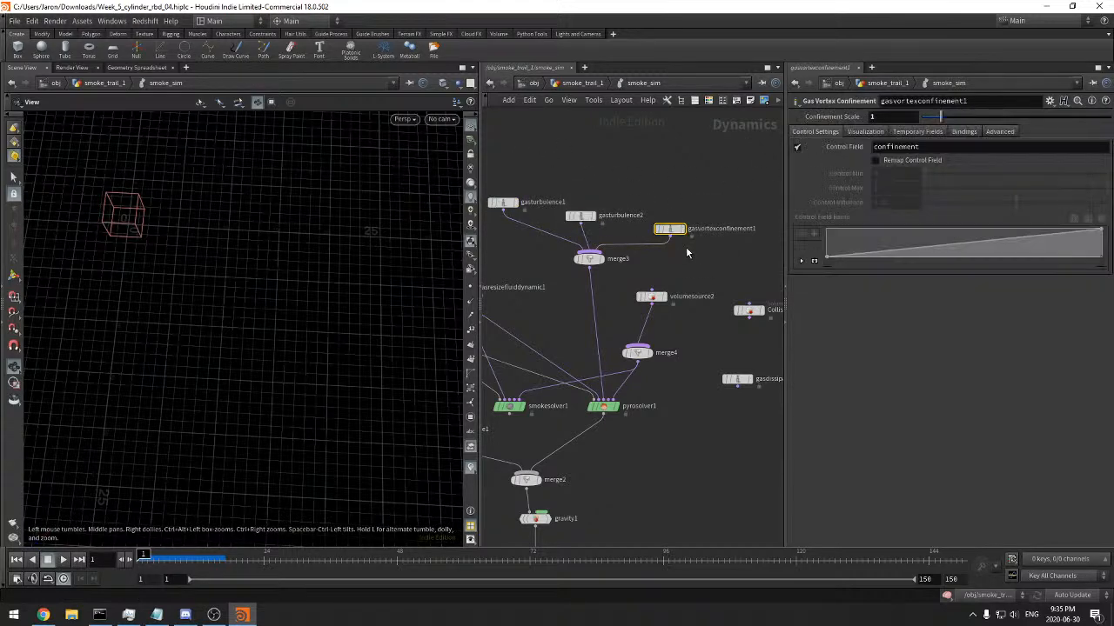
left_click(865, 132)
left_click(917, 131)
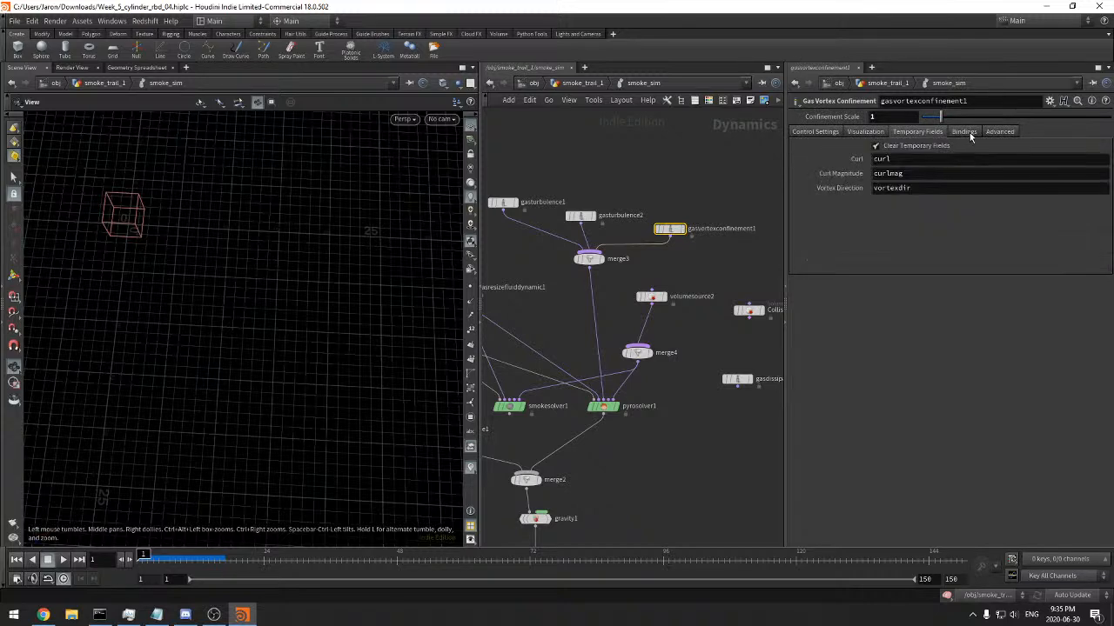
left_click(968, 132)
left_click(1008, 134)
left_click(964, 132)
left_click(917, 132)
left_click(866, 132)
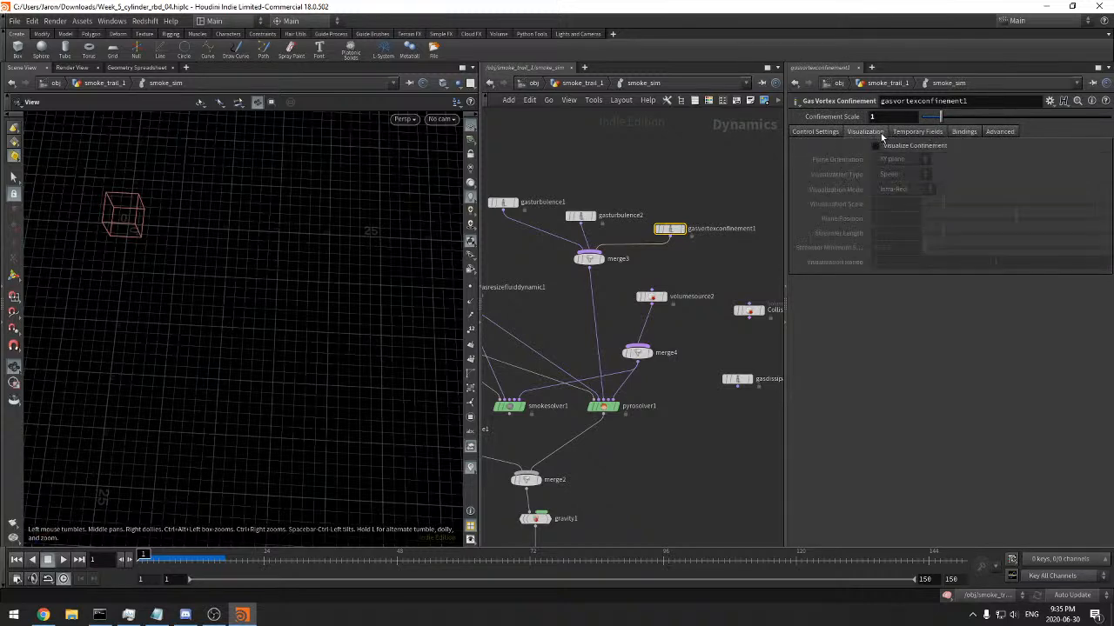
left_click(816, 133)
Enable the Control Field on both gasturbulence1 and gasturbulence2, and set their Control Influence to 1
middle_click_drag(673, 162, 697, 183)
left_click_drag(649, 178, 546, 244)
middle_click_drag(605, 194, 632, 193)
scroll(636, 191, "up", 2)
left_click(872, 147)
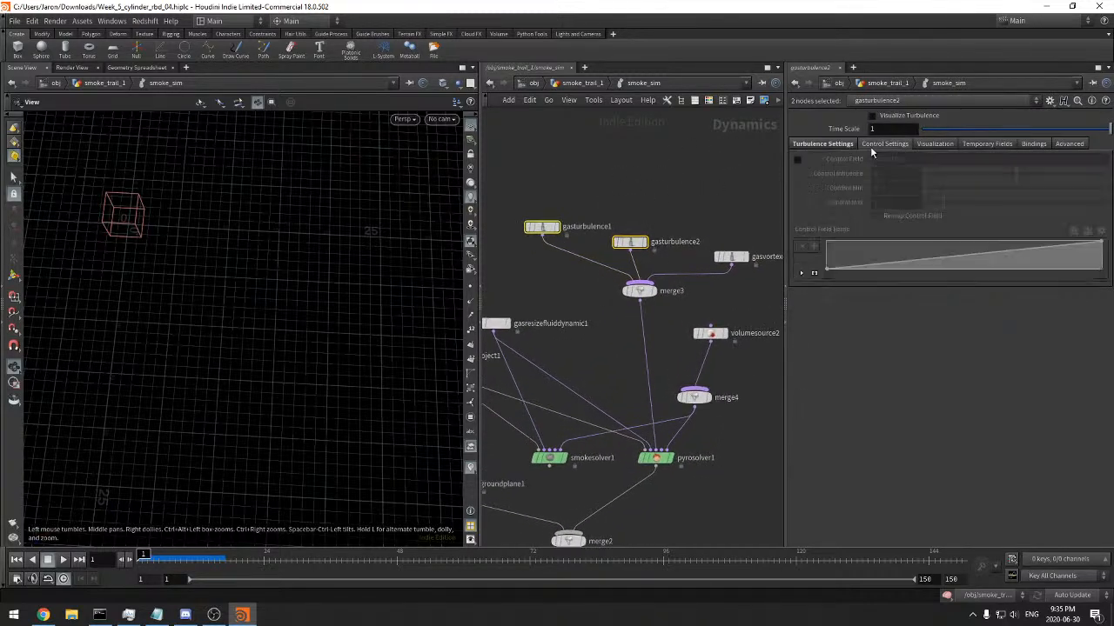
left_click(797, 157)
left_click(571, 206)
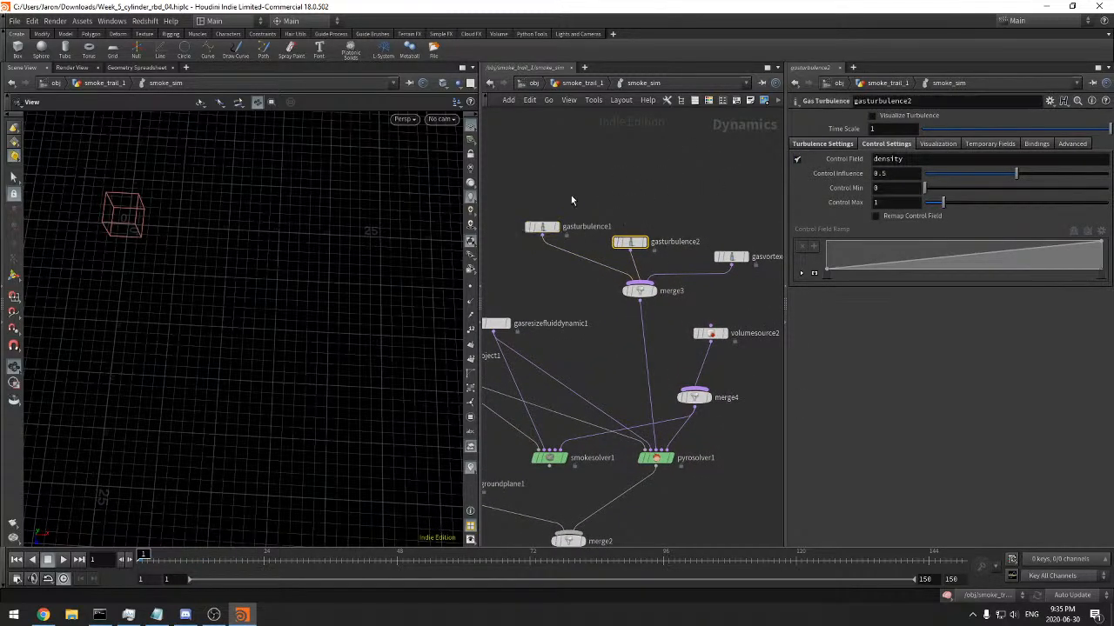
left_click_drag(544, 252, 543, 251)
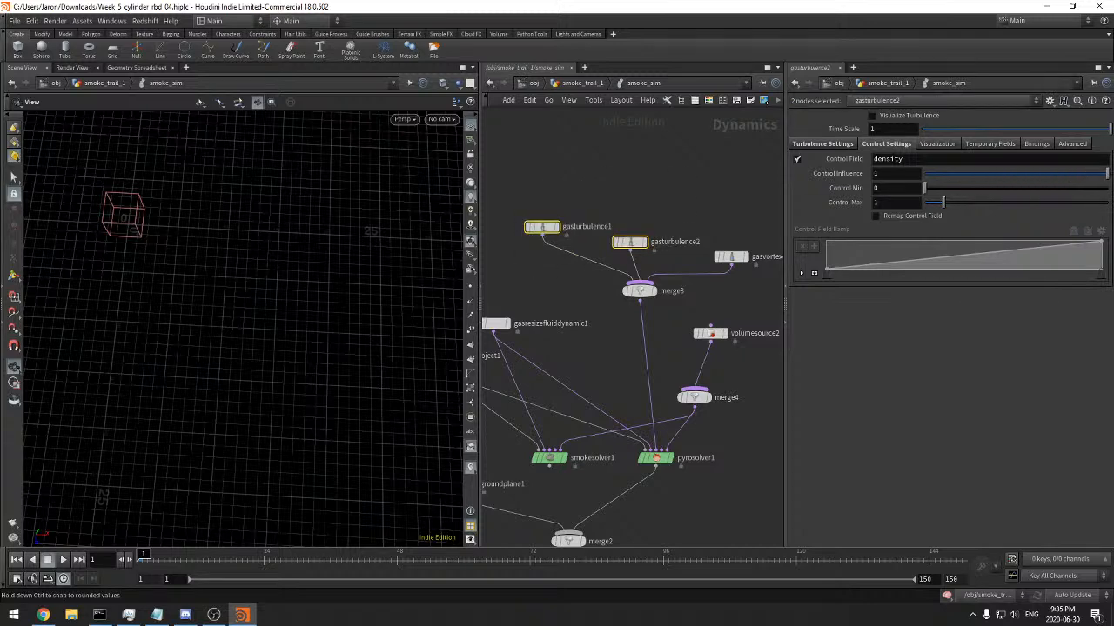
left_click_drag(637, 254, 638, 254)
Check the field bindings of gasturbulence1 and gasturbulence2, leaving gasturbulence1 selected
middle_click_drag(614, 201, 716, 169)
left_click_drag(678, 162, 642, 209)
middle_click_drag(676, 181, 662, 177)
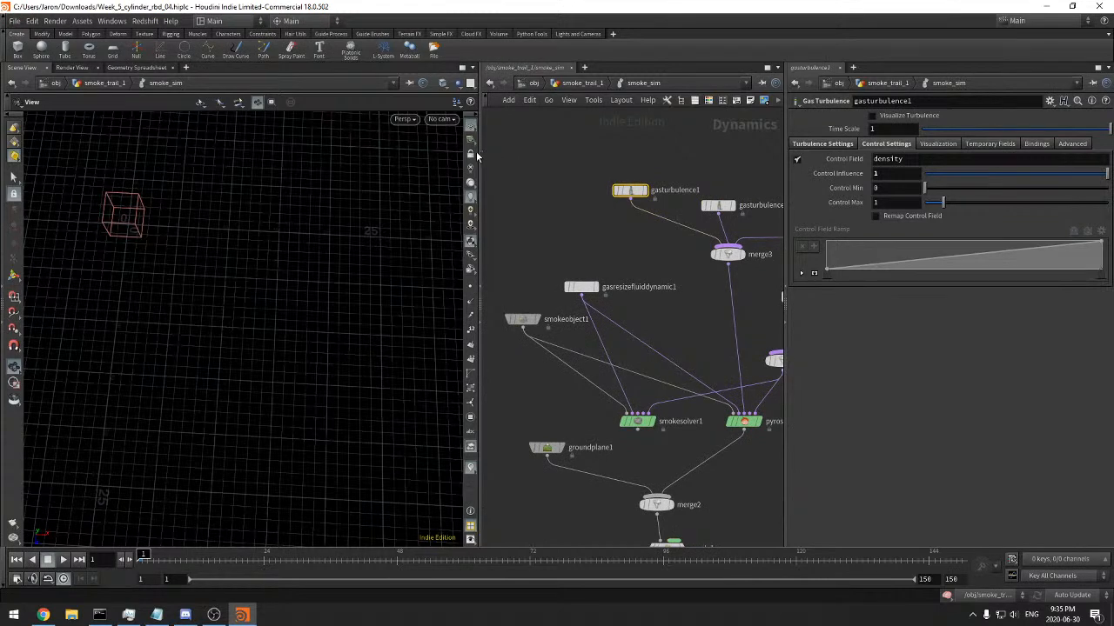
left_click(1027, 143)
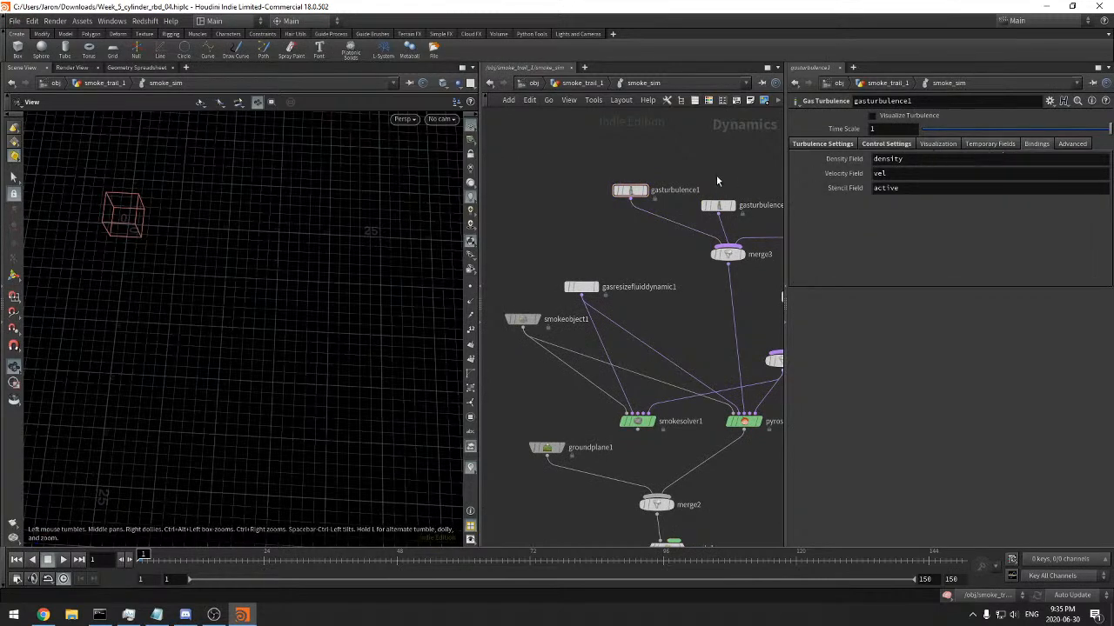
left_click(718, 206)
middle_click_drag(753, 179, 629, 205)
left_click(1033, 143)
left_click(892, 146)
left_click_drag(663, 185, 564, 240)
left_click_drag(633, 239, 544, 222)
left_click(615, 238)
mouse_move(611, 185)
middle_mouse_down()
mouse_move(587, 181)
mouse_move(617, 190)
middle_mouse_up()
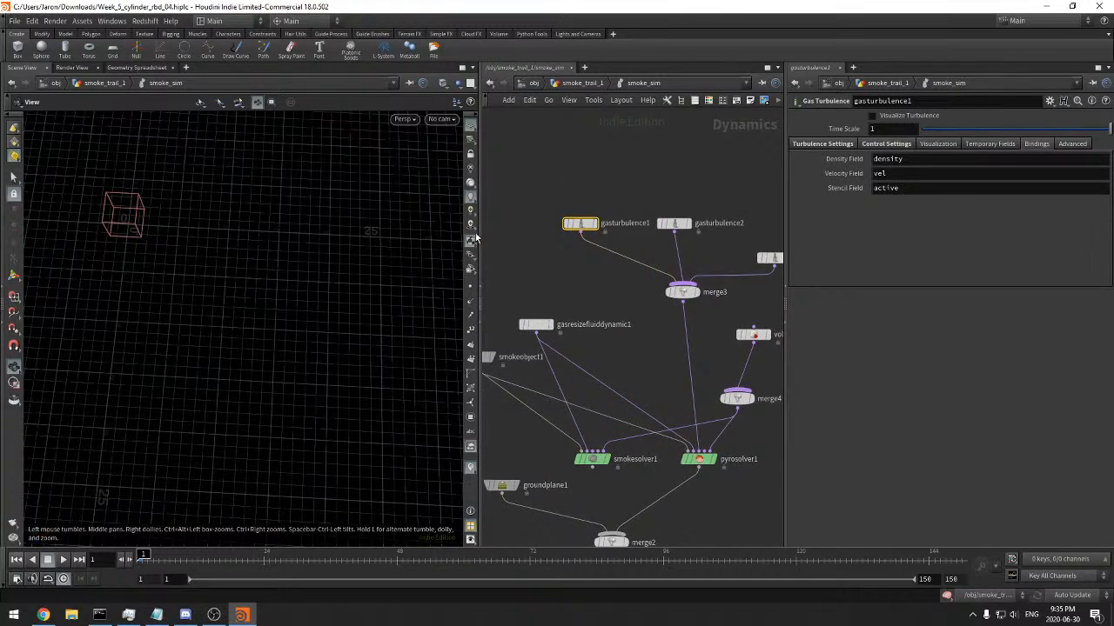
Widen the network and parameter area, save the scene, and show gasturbulence1's control settings
left_click_drag(479, 232, 442, 233)
left_click_drag(486, 254, 510, 278)
key("ctrl+s")
left_click_drag(557, 172, 542, 254)
left_click(872, 146)
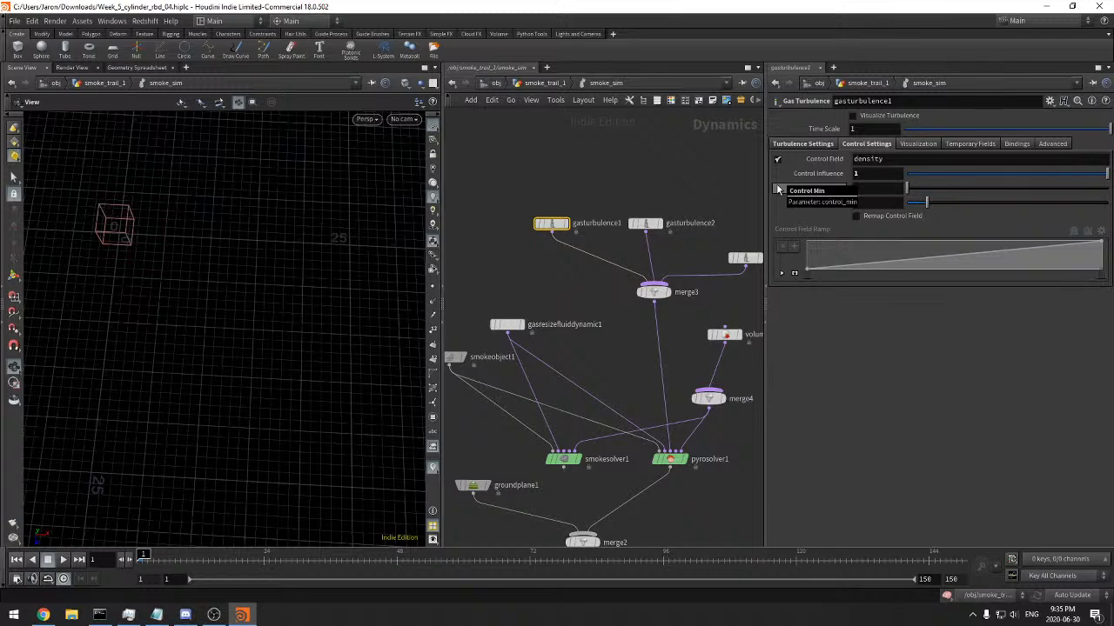
Allow editing of gasturbulence1's contents and set its Control Field to vel
middle_click_drag(567, 203, 588, 236)
right_click(572, 258)
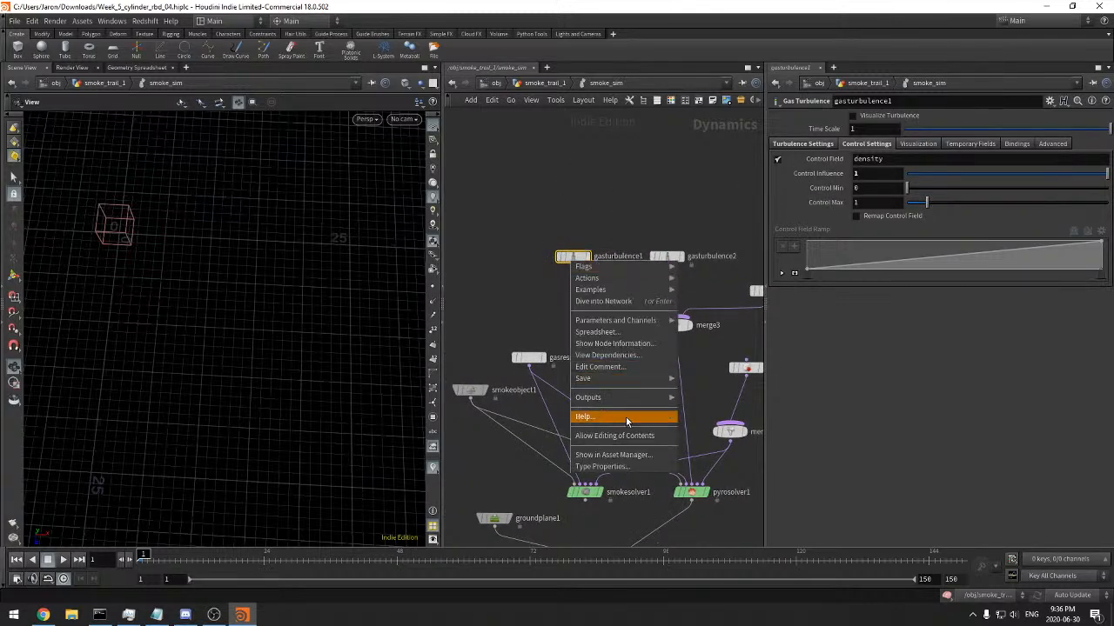
left_click(622, 438)
double_click(906, 161)
type("vel")
key("Return")
Look inside gasturbulence1, move its turb merge well below the other nodes, and return to smoke_sim
double_click(572, 258)
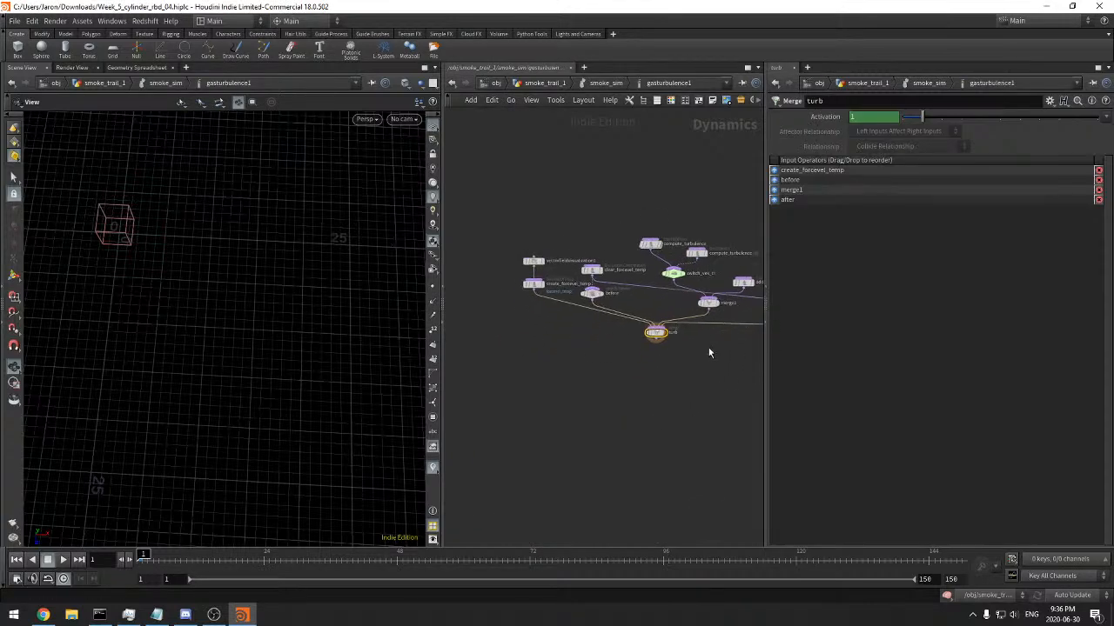
left_click_drag(663, 342, 644, 427)
left_click(606, 84)
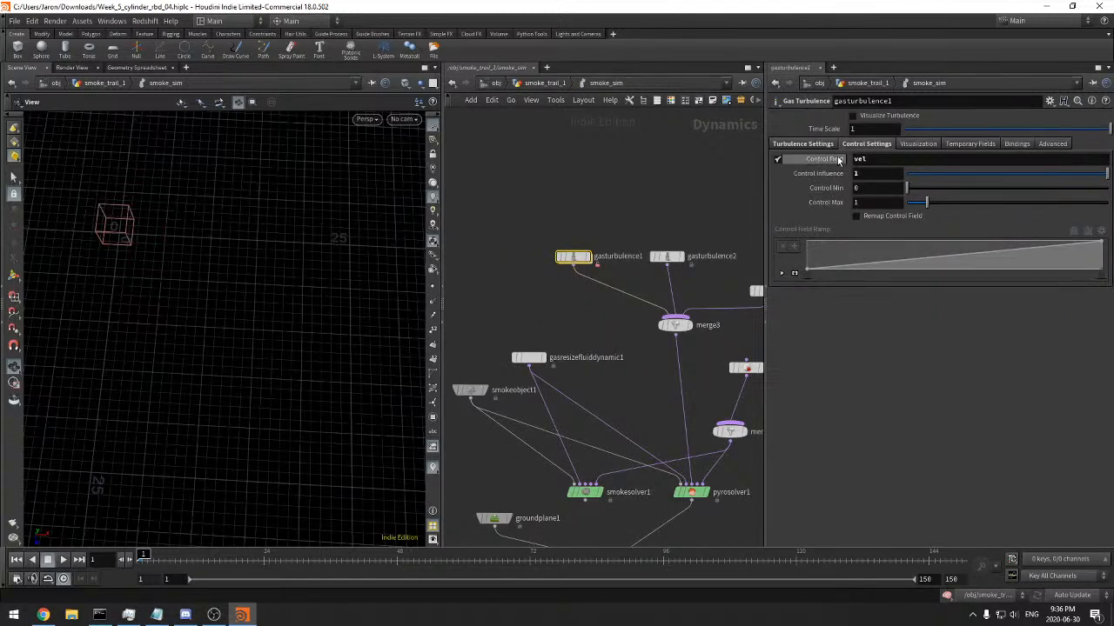
scroll(644, 195, "up", 5)
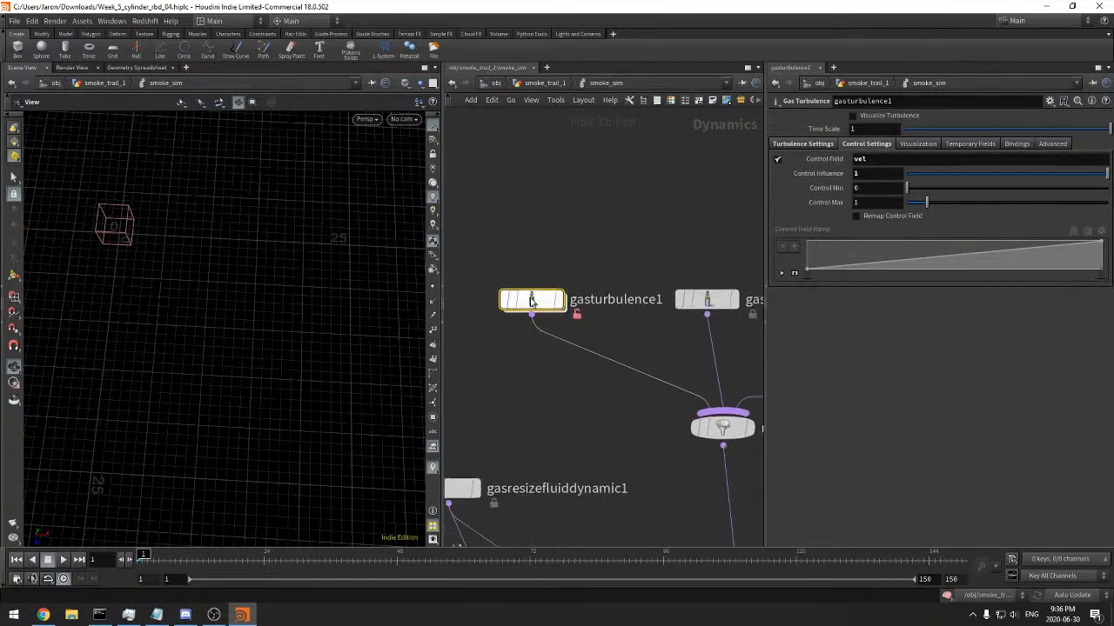
double_click(532, 300)
scroll(623, 330, "up", 5)
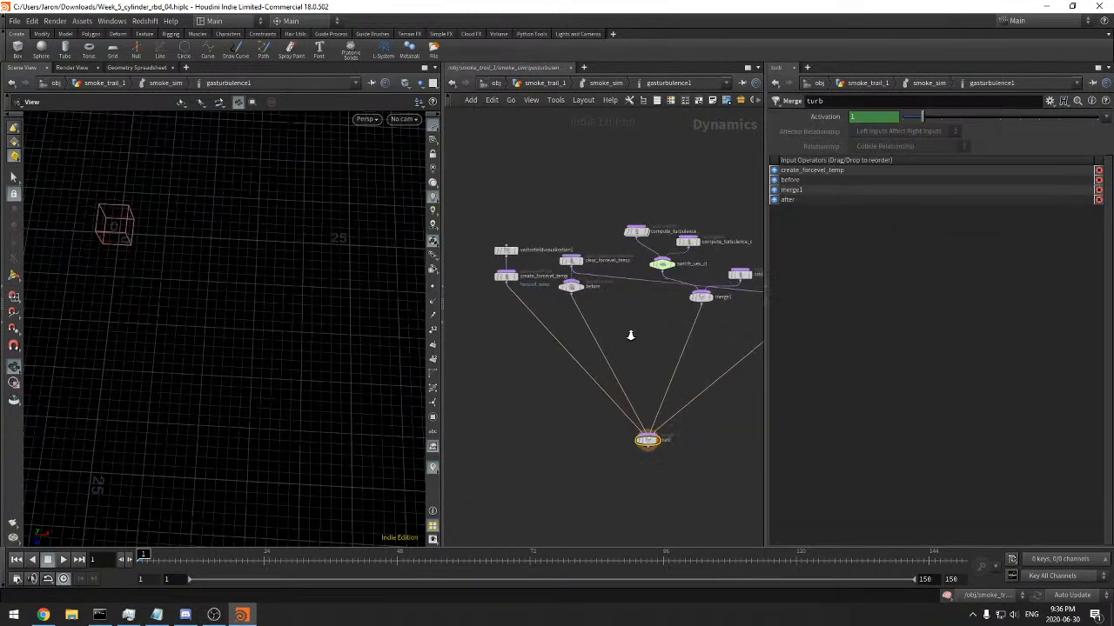
left_click(578, 82)
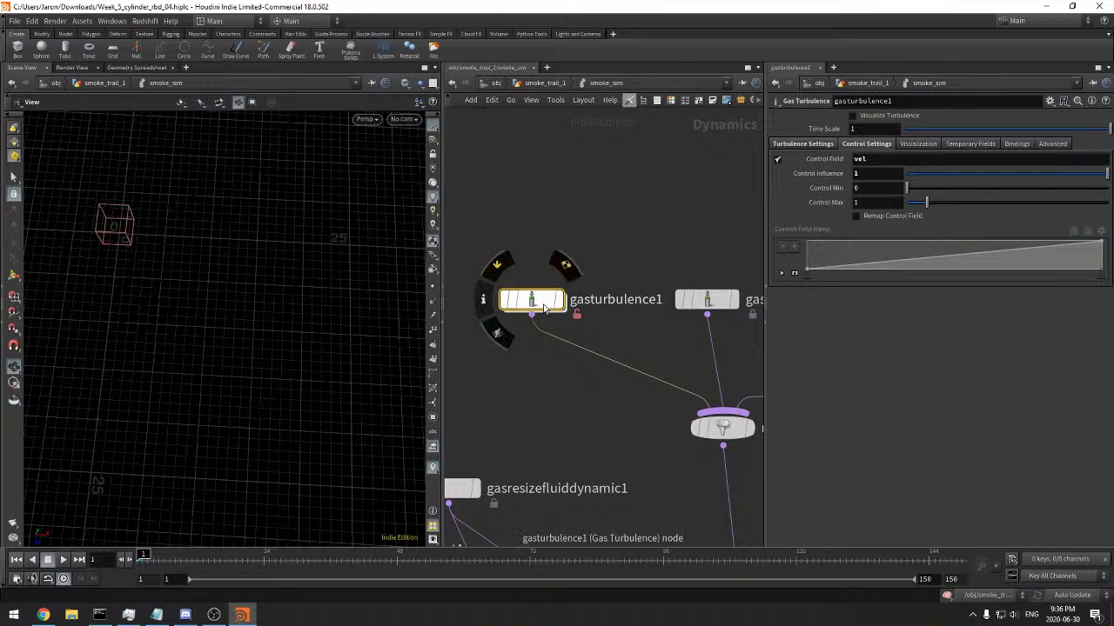
Inside gasturbulence1, inspect compute_turbulence's parameters and read the kernel code of compute_turbulence_cl for its control field handling
double_click(545, 307)
middle_click_drag(600, 309, 458, 345)
middle_click_drag(591, 368, 528, 375)
left_click(538, 229)
left_click_drag(631, 253, 659, 241)
left_click_drag(639, 200, 706, 247)
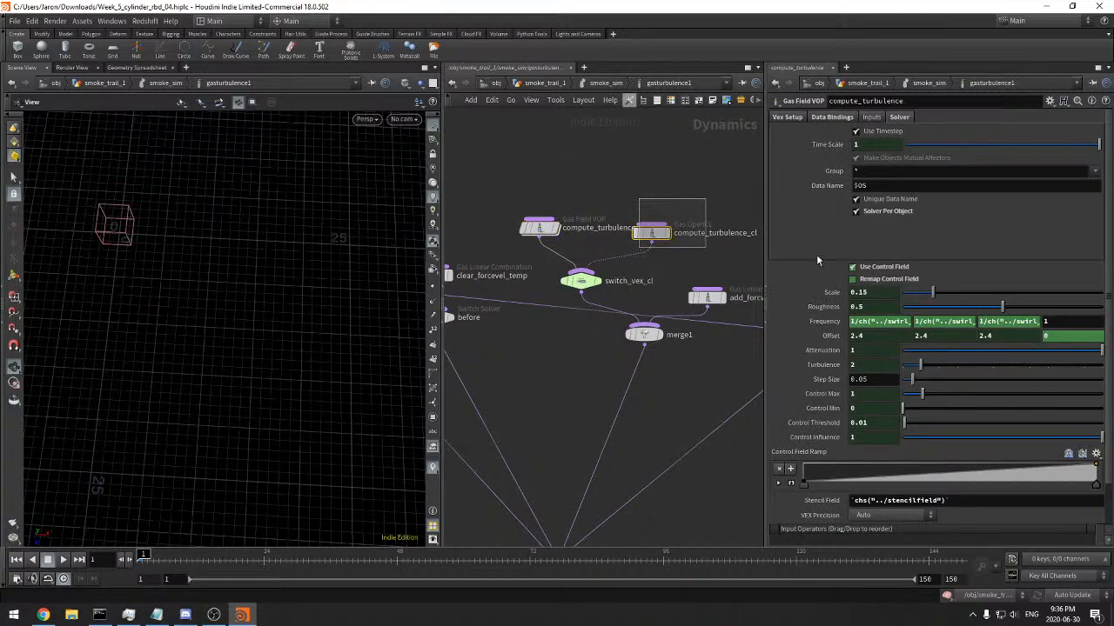
scroll(844, 365, "down", 10)
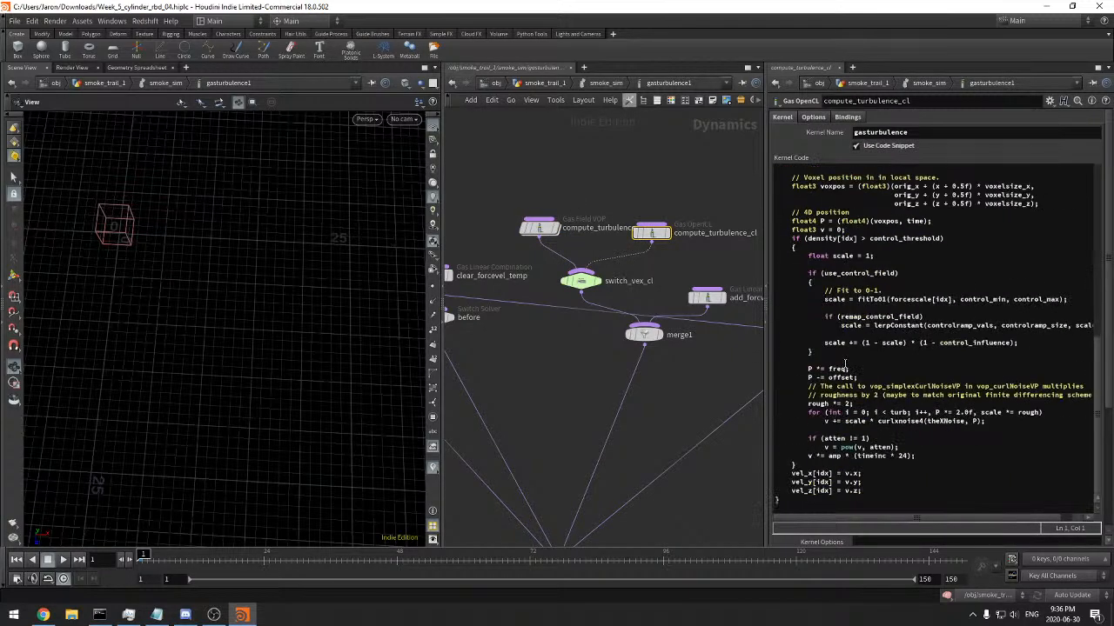
scroll(844, 367, "up", 15)
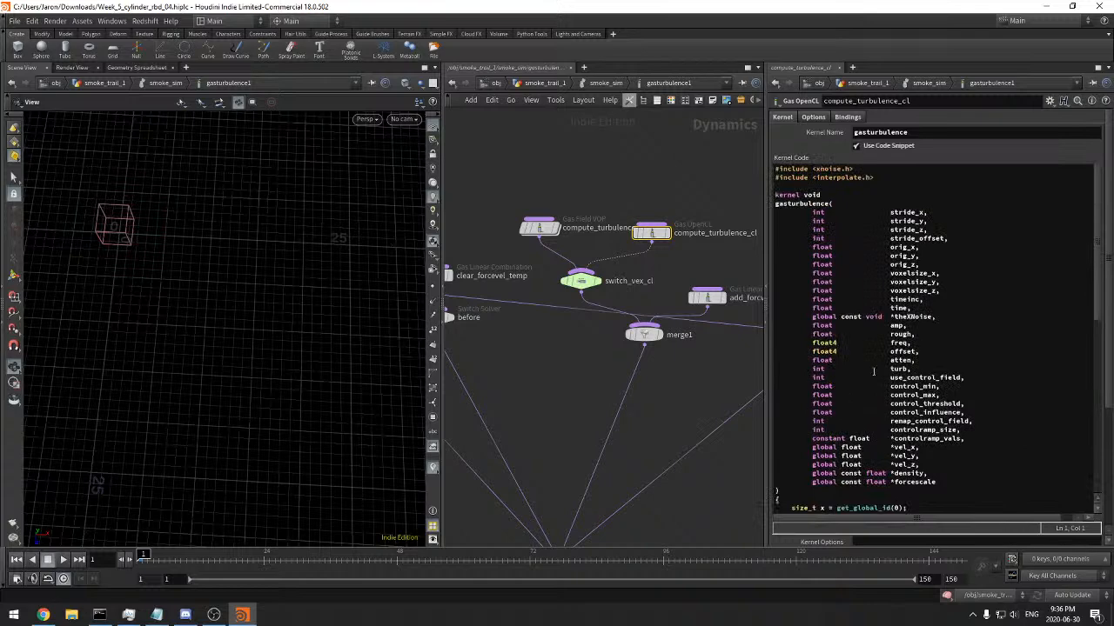
left_click_drag(858, 219, 898, 395)
scroll(904, 390, "down", 15)
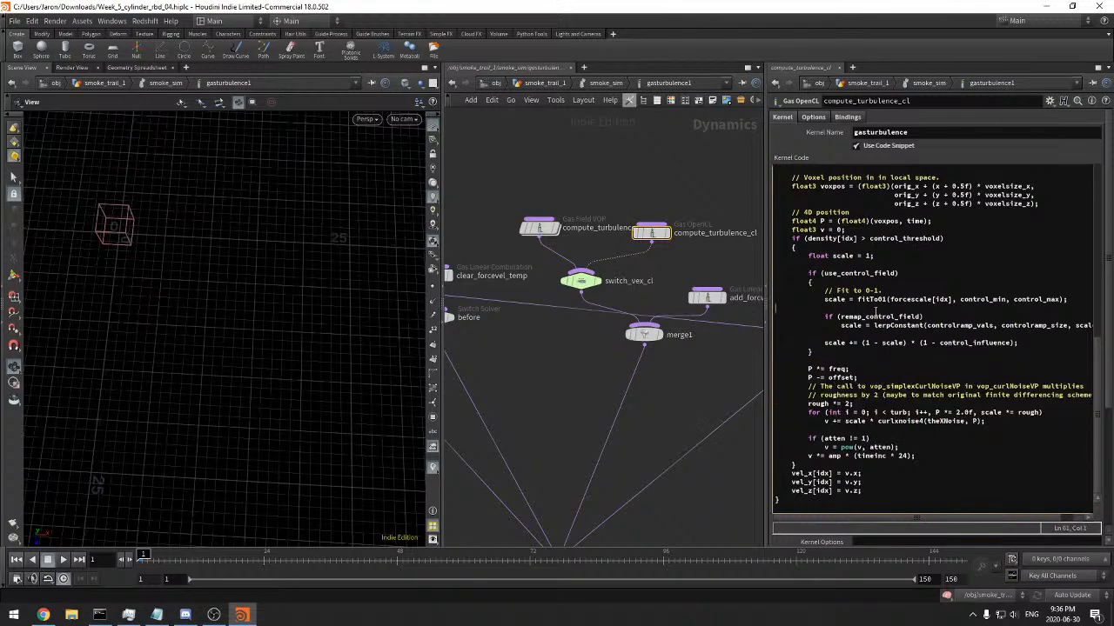
Enter the compute_turbulence VOP network, examine the forcescale and use_control_field parameters, and move constant1 clear of them
middle_click_drag(745, 258, 621, 228)
left_click(583, 266)
middle_click_drag(581, 309, 669, 339)
left_click(502, 228)
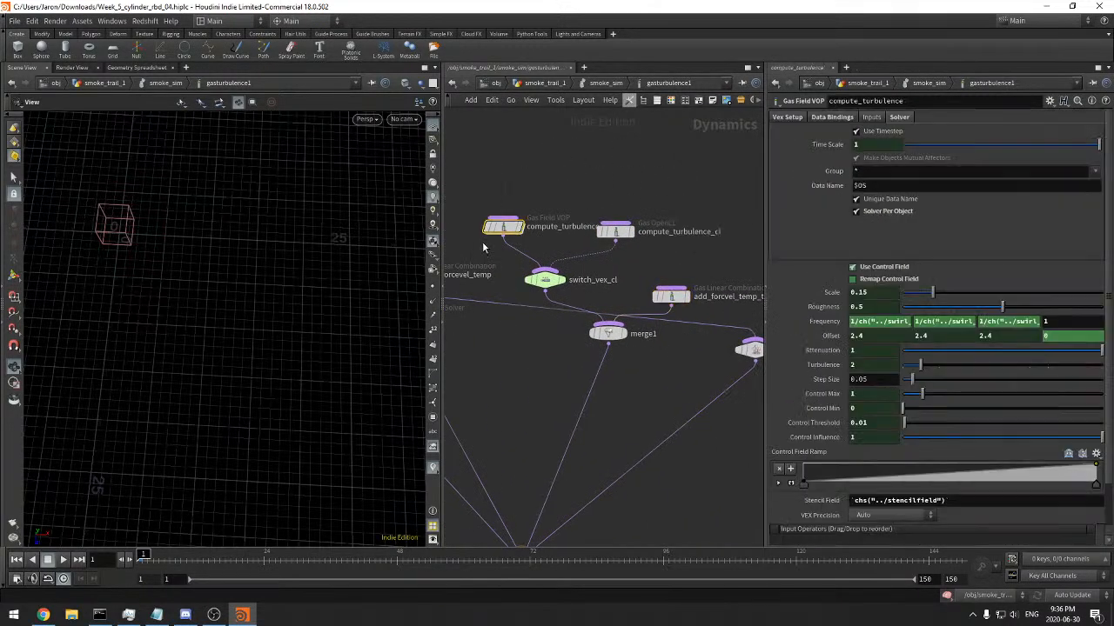
middle_click_drag(542, 216, 589, 212)
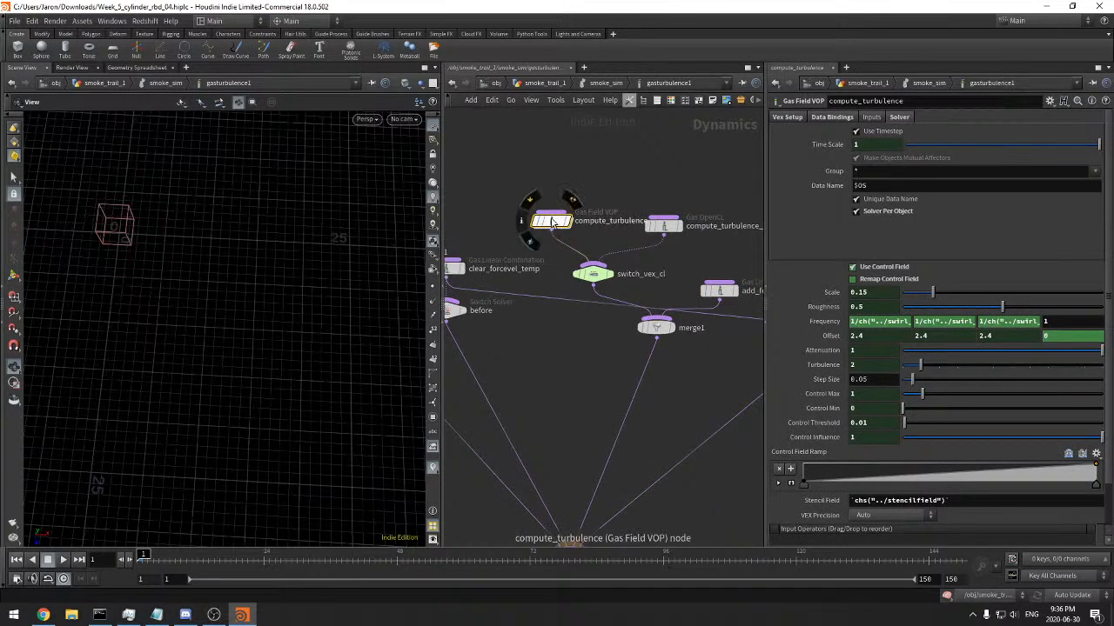
double_click(550, 222)
scroll(582, 391, "up", 5)
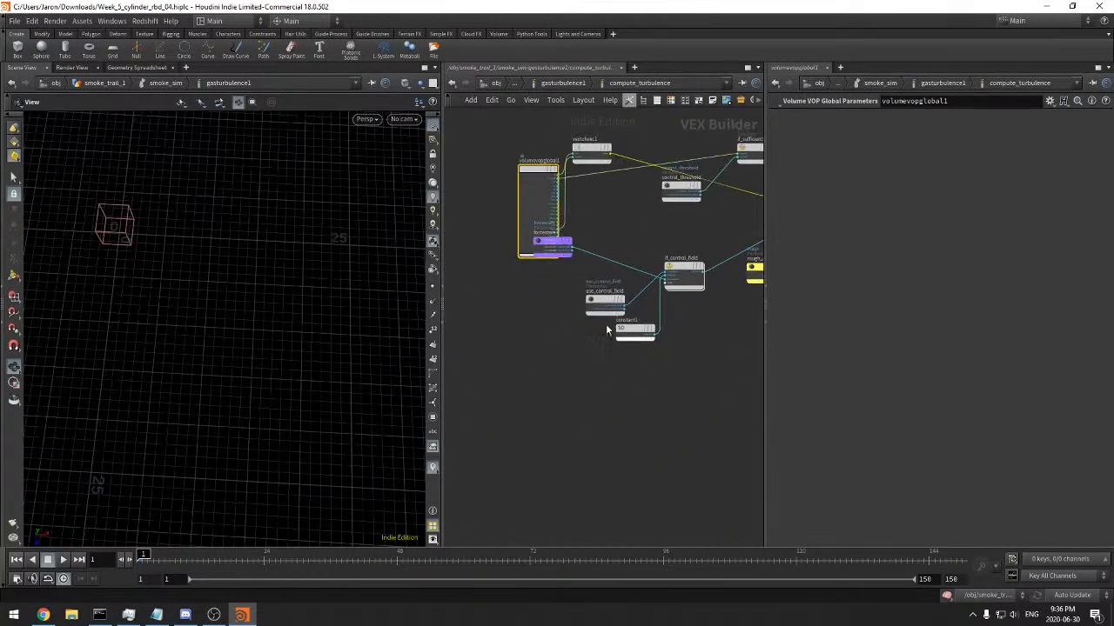
left_click_drag(553, 242, 604, 260)
middle_click_drag(648, 221, 604, 244)
left_click(637, 297)
scroll(646, 339, "up", 3)
left_click(517, 323)
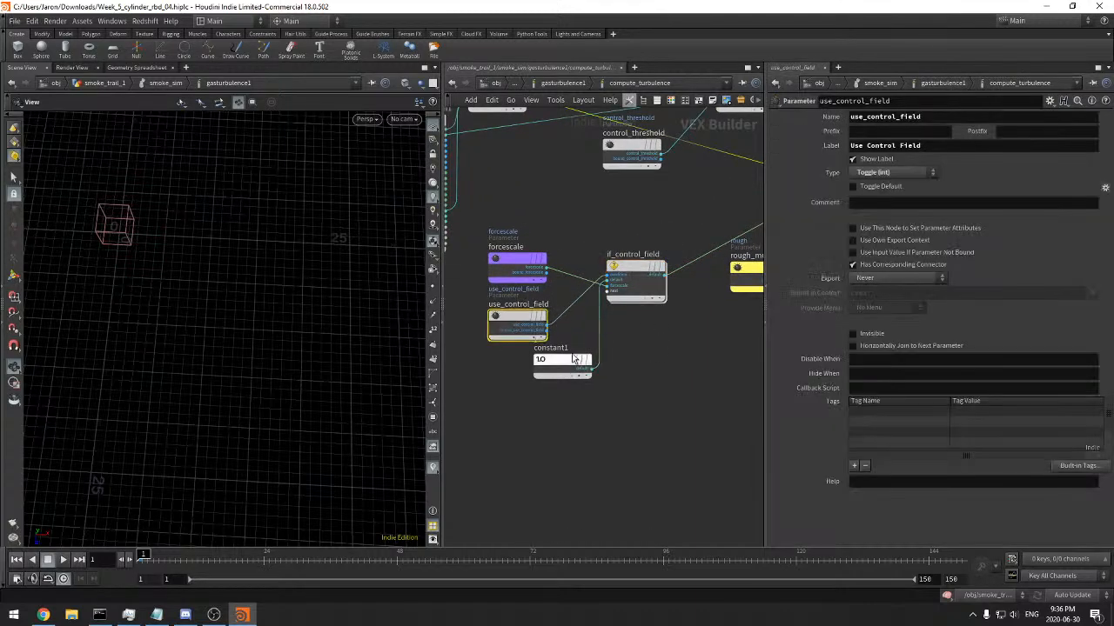
left_click_drag(554, 378, 541, 404)
middle_click_drag(703, 344, 536, 458)
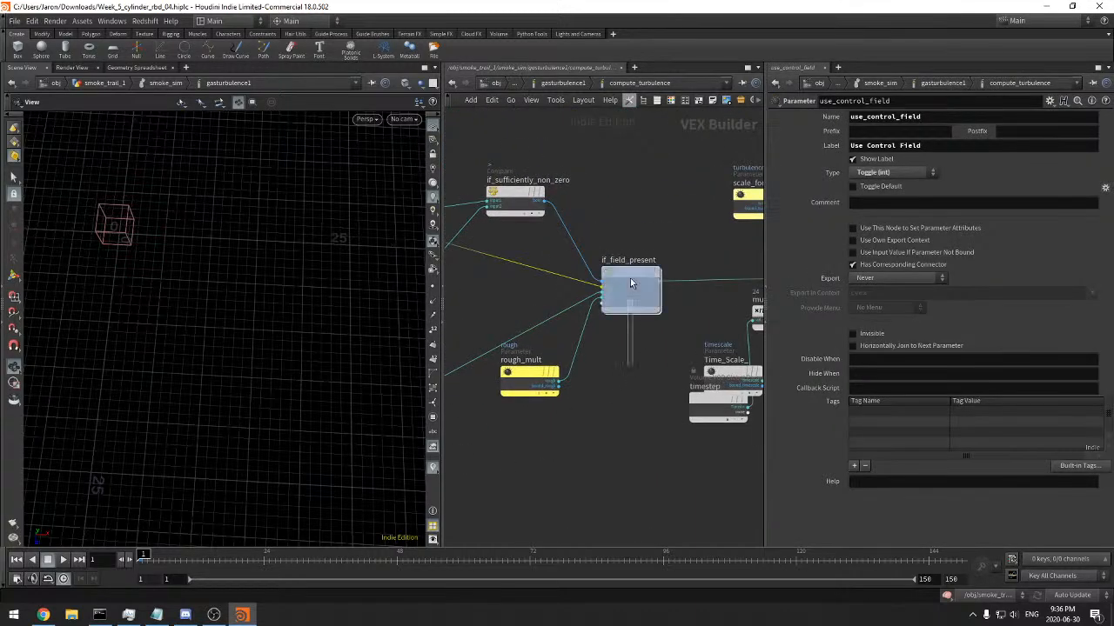
Look inside the if_field_present block and move the yellow noise parameter nodes below subinput1
left_click(632, 300)
middle_click_drag(644, 230, 636, 231)
scroll(624, 323, "up", 3)
double_click(624, 253)
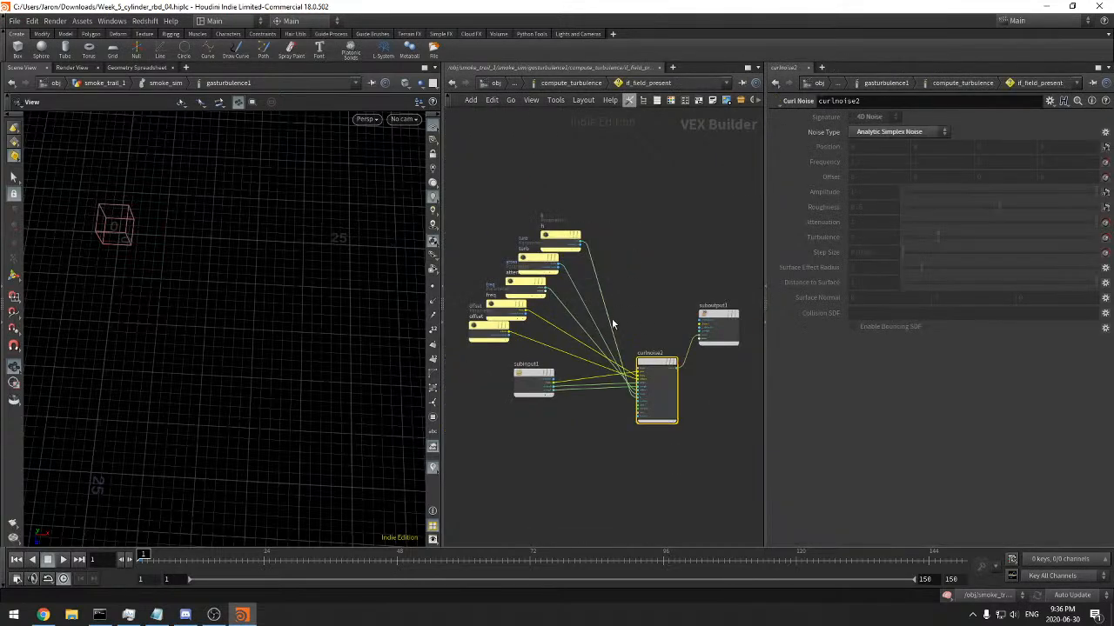
left_click_drag(615, 154, 462, 304)
left_click_drag(578, 224, 575, 431)
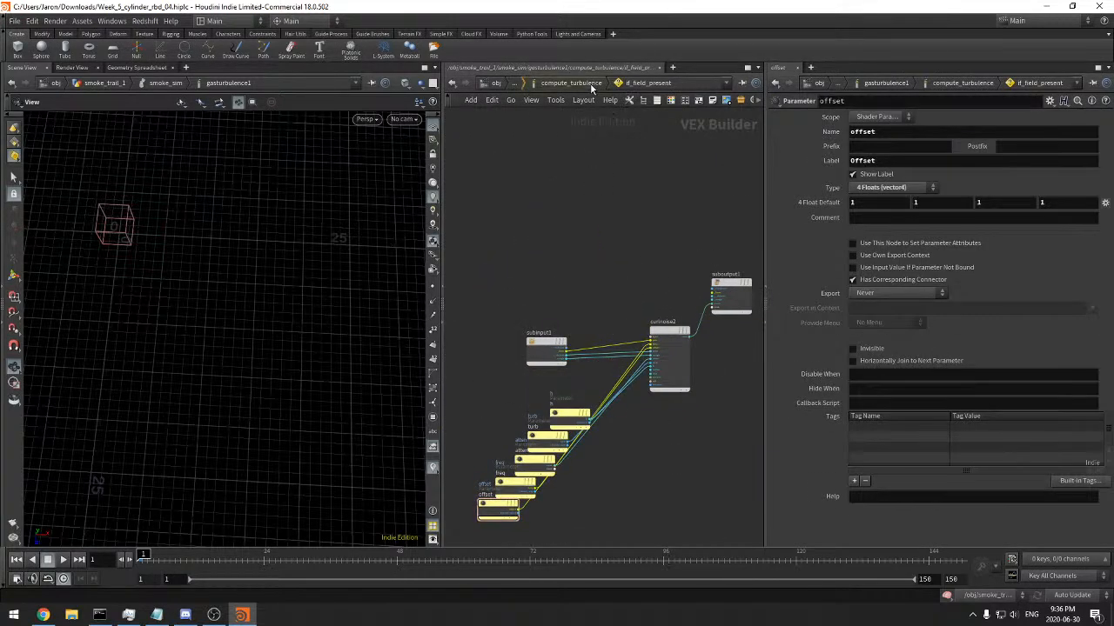
Enter the if_control_field block and spread out subinput1, Temp_Max and Temp_Min to trace the fit node's inputs
left_click(570, 82)
middle_click_drag(628, 366, 575, 342)
double_click(539, 395)
right_click_drag(595, 381, 632, 367)
middle_click_drag(456, 381, 637, 370)
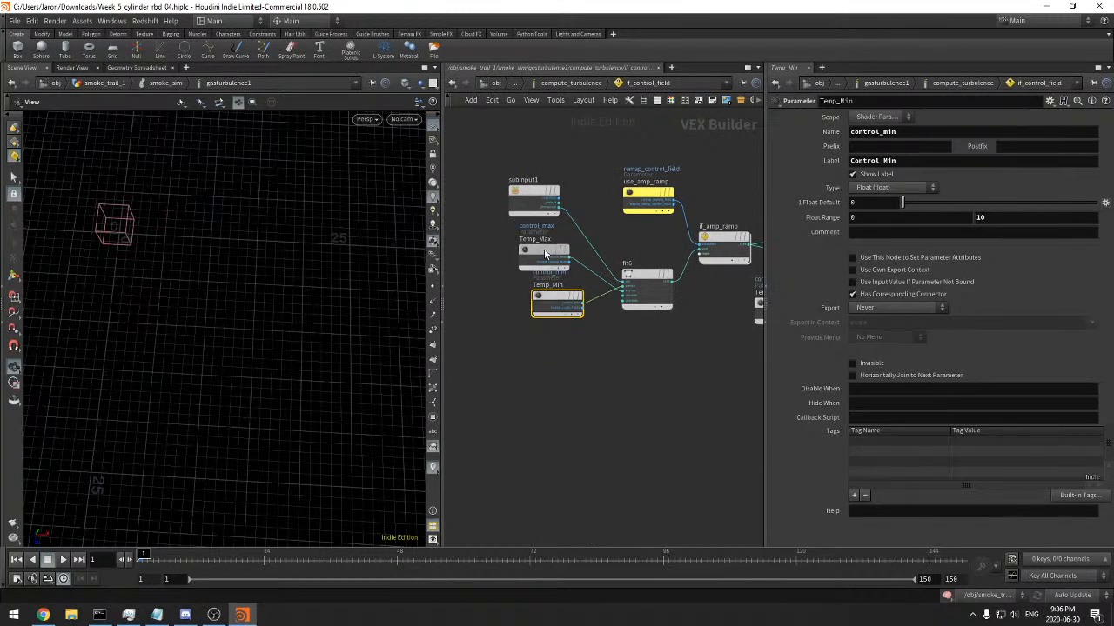
left_click_drag(544, 252, 505, 250)
left_click(656, 302)
middle_click_drag(672, 334, 638, 359)
left_click_drag(516, 183, 486, 243)
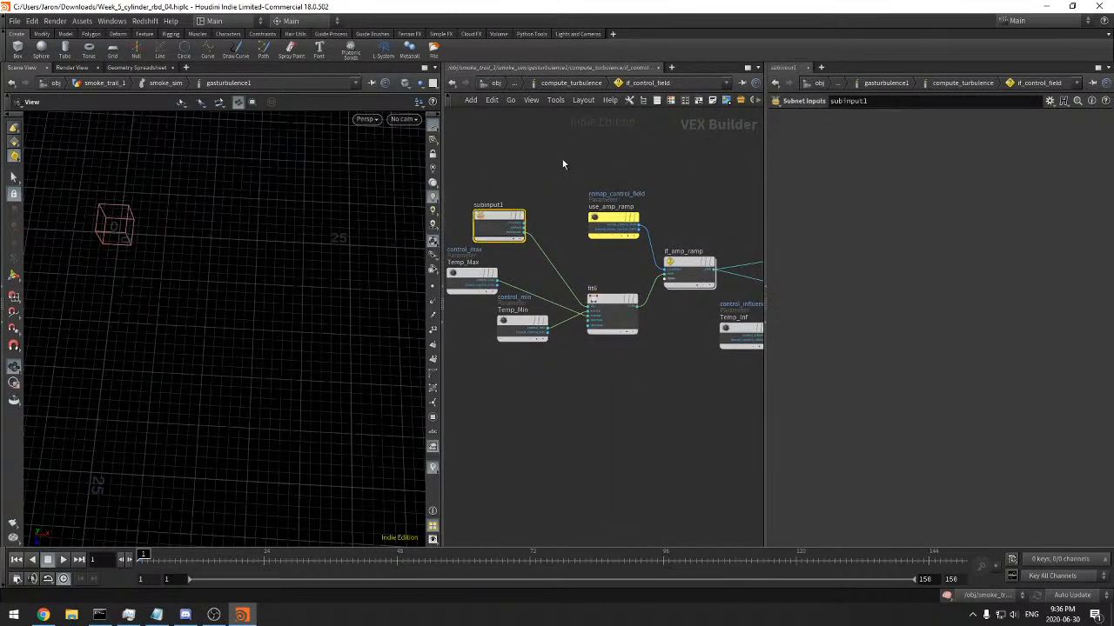
Return to compute_turbulence and examine how forcescale, use_control_field and constant1 feed if_control_field
left_click(587, 84)
middle_click_drag(520, 470, 679, 479)
left_click(646, 452)
left_click_drag(645, 452, 613, 451)
scroll(627, 391, "up", 4)
left_click(570, 265)
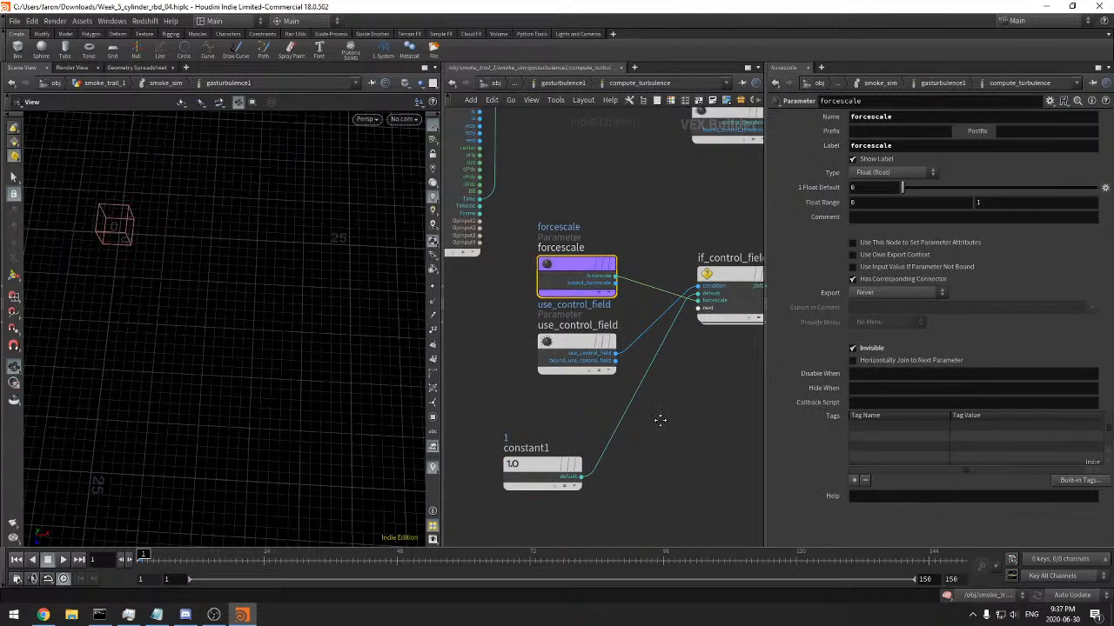
middle_click_drag(664, 422, 633, 421)
left_click(532, 361)
middle_click_drag(652, 321, 584, 325)
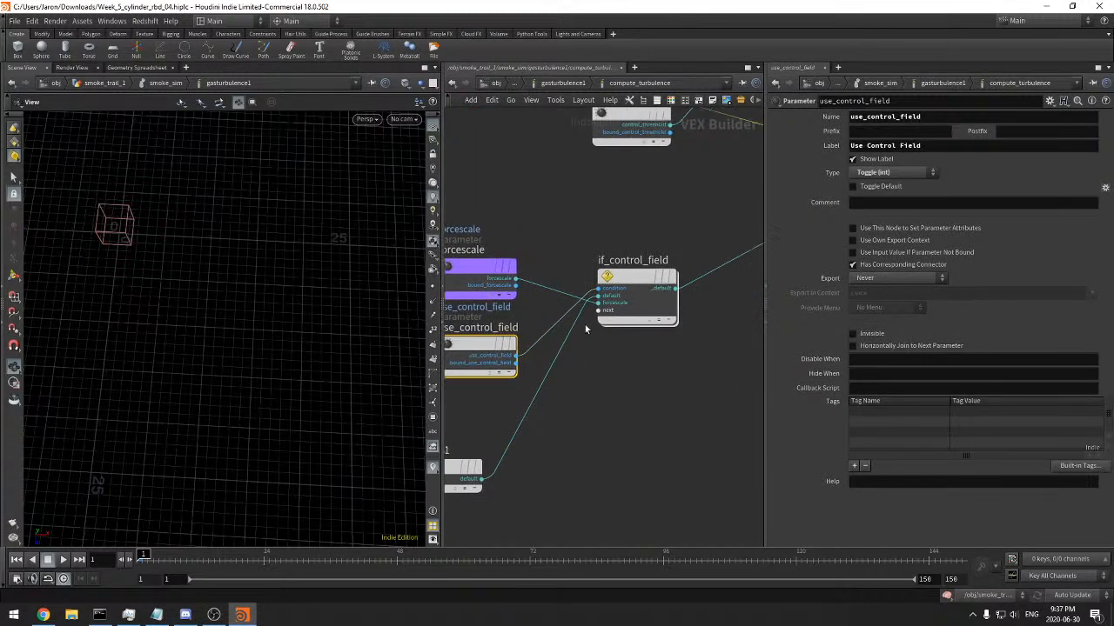
Reopen if_control_field and trace the Temp_Inf control influence through the complement and multiply nodes to add1
double_click(635, 278)
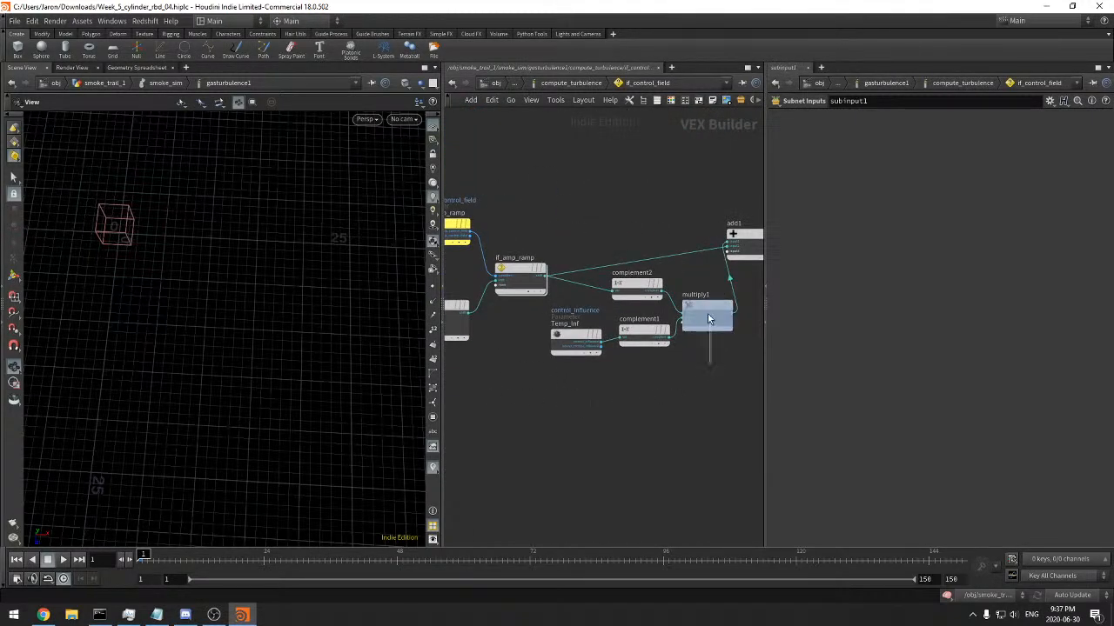
left_click(711, 331)
left_click(574, 341)
middle_click_drag(630, 375, 587, 391)
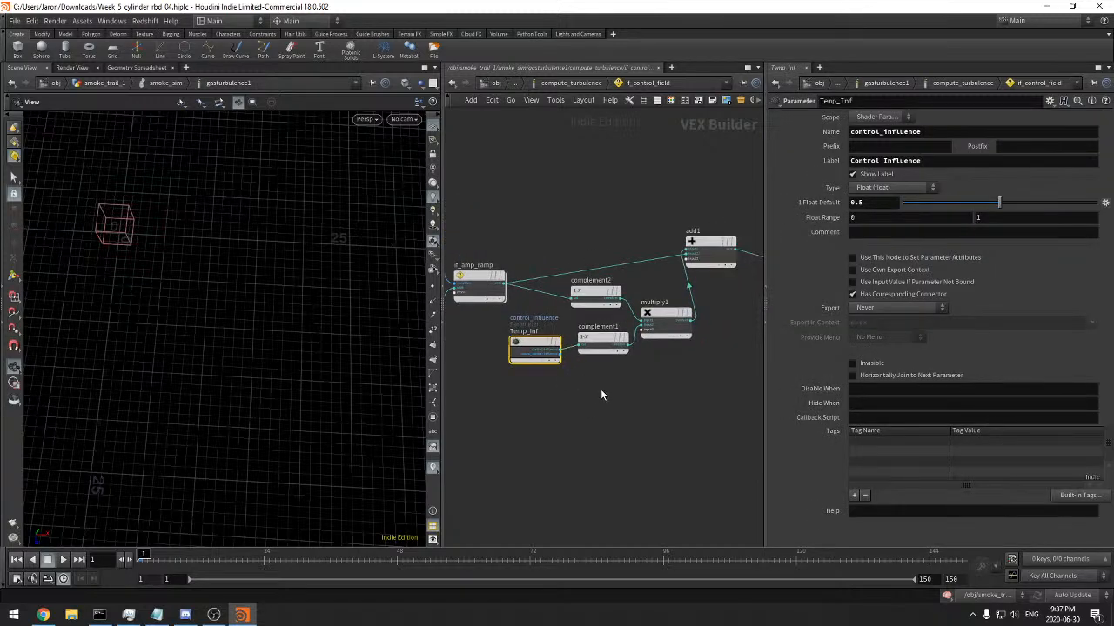
left_click_drag(597, 343, 597, 341)
middle_click_drag(605, 383, 529, 398)
left_click_drag(657, 310, 622, 235)
middle_click_drag(555, 423, 612, 398)
left_click_drag(539, 419, 520, 323)
middle_click_drag(536, 393, 612, 405)
scroll(567, 405, "down", 5)
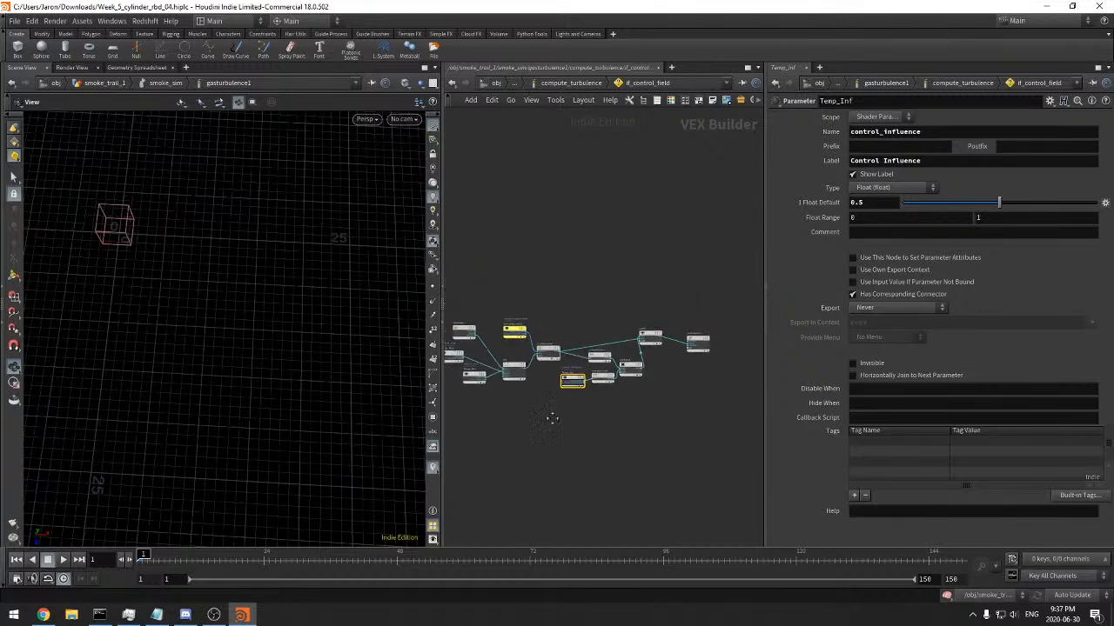
Return to the compute_turbulence network and move rough_mult, timestep and Time_Scale apart to trace what follows if_field_present
left_click(548, 83)
middle_click_drag(642, 219, 453, 283)
scroll(459, 299, "down", 3)
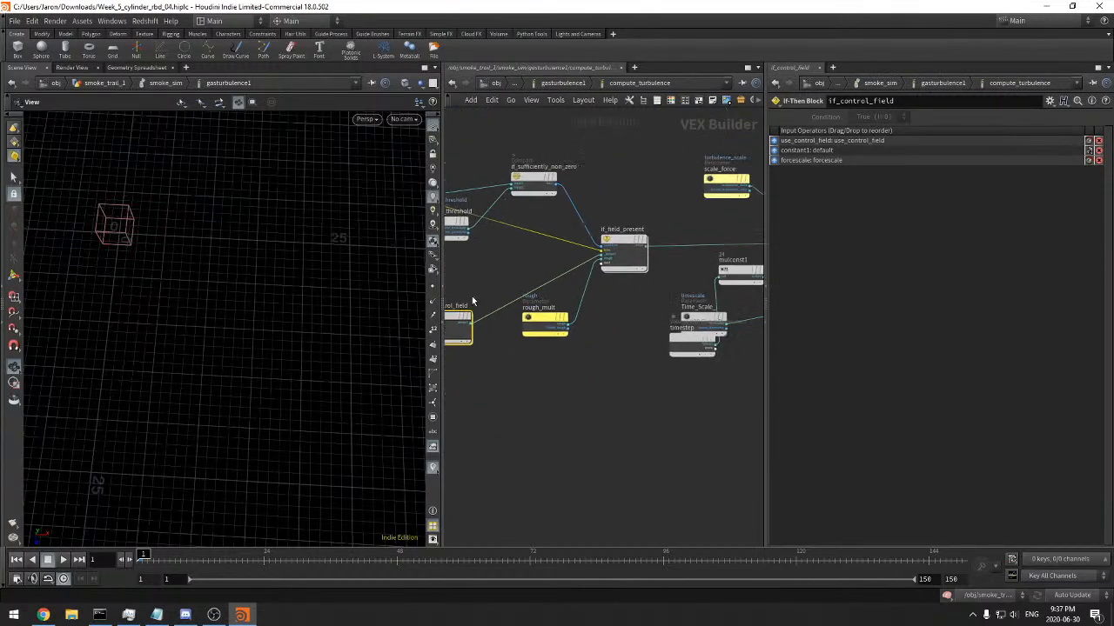
left_click(542, 320)
left_click_drag(542, 320, 539, 347)
middle_click_drag(584, 375, 499, 392)
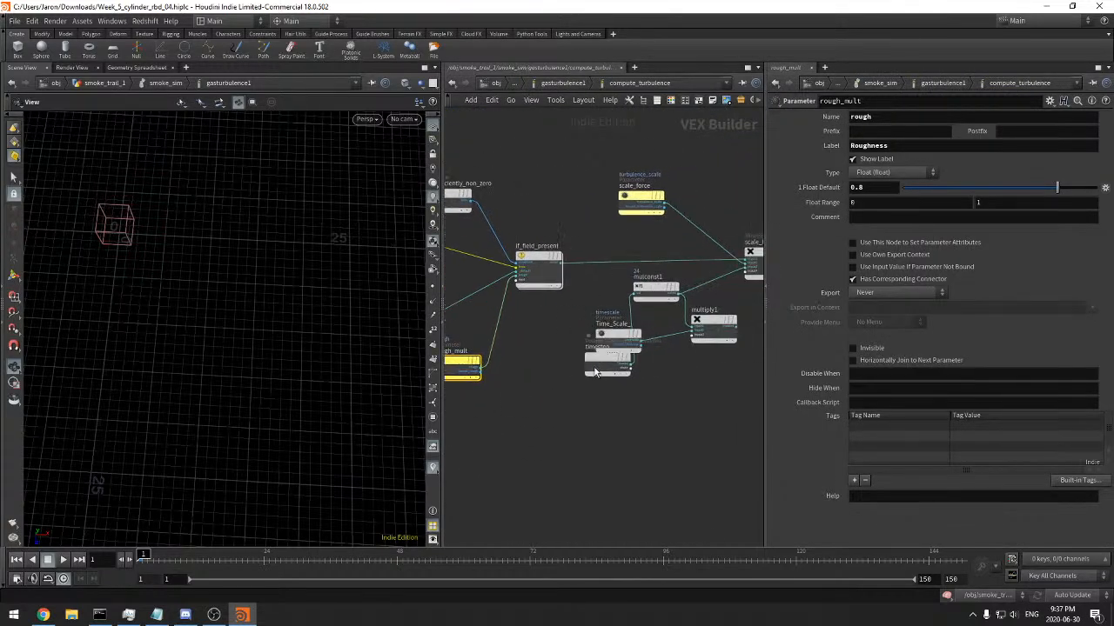
left_click_drag(597, 363, 585, 407)
left_click_drag(619, 341, 579, 345)
middle_click_drag(673, 380, 591, 406)
Check gasturbulence1's Control Settings, then look inside it at compute_turbulence's control field parameters
left_click(557, 84)
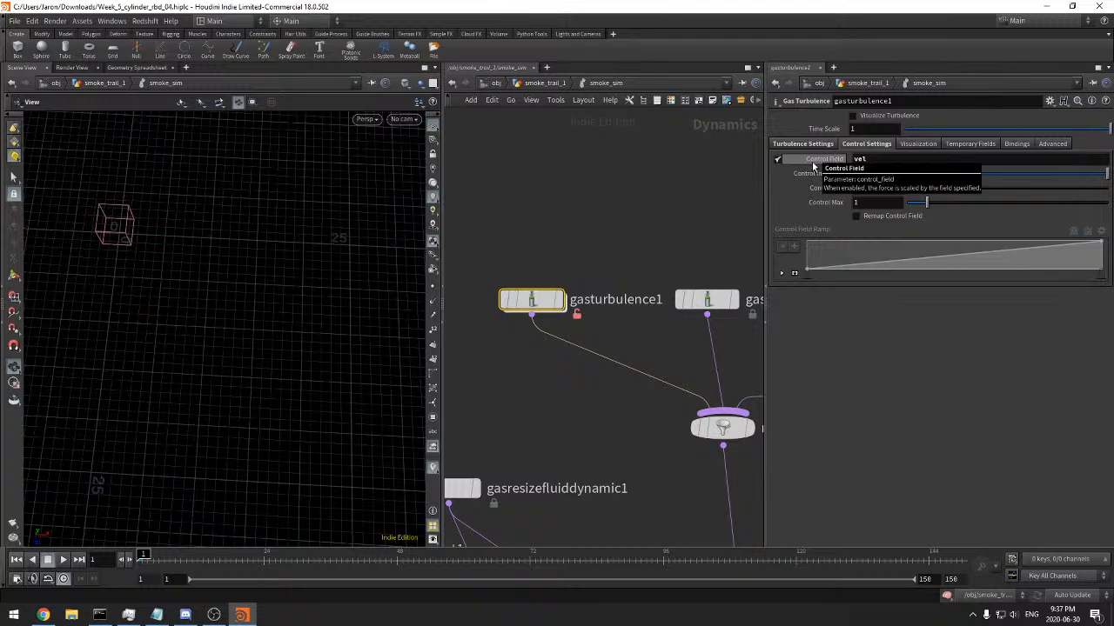
double_click(531, 300)
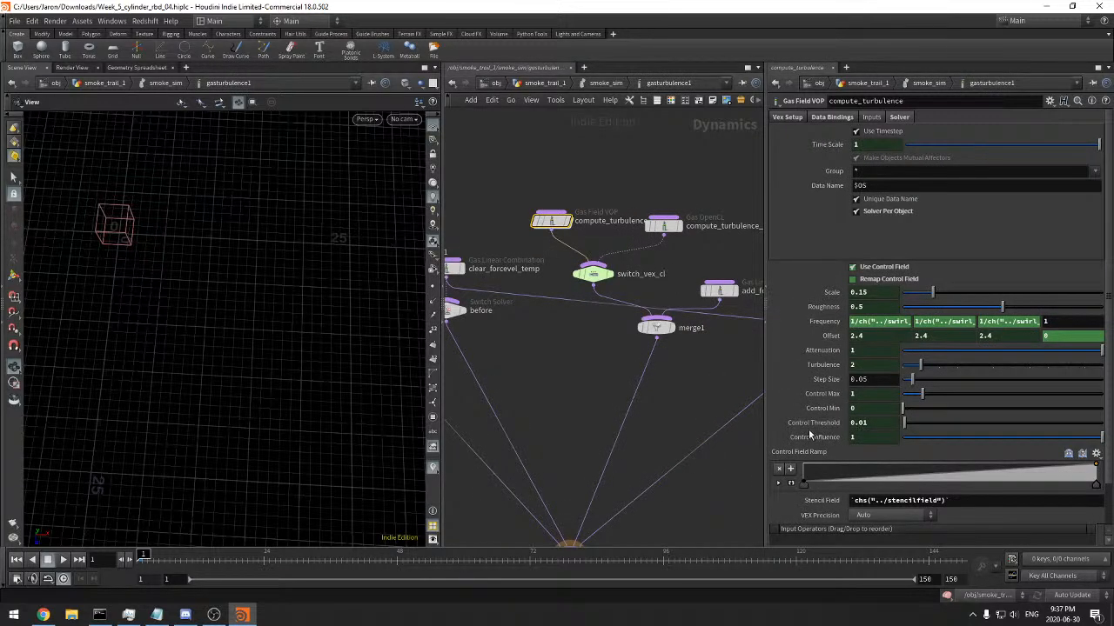
scroll(804, 427, "down", 1)
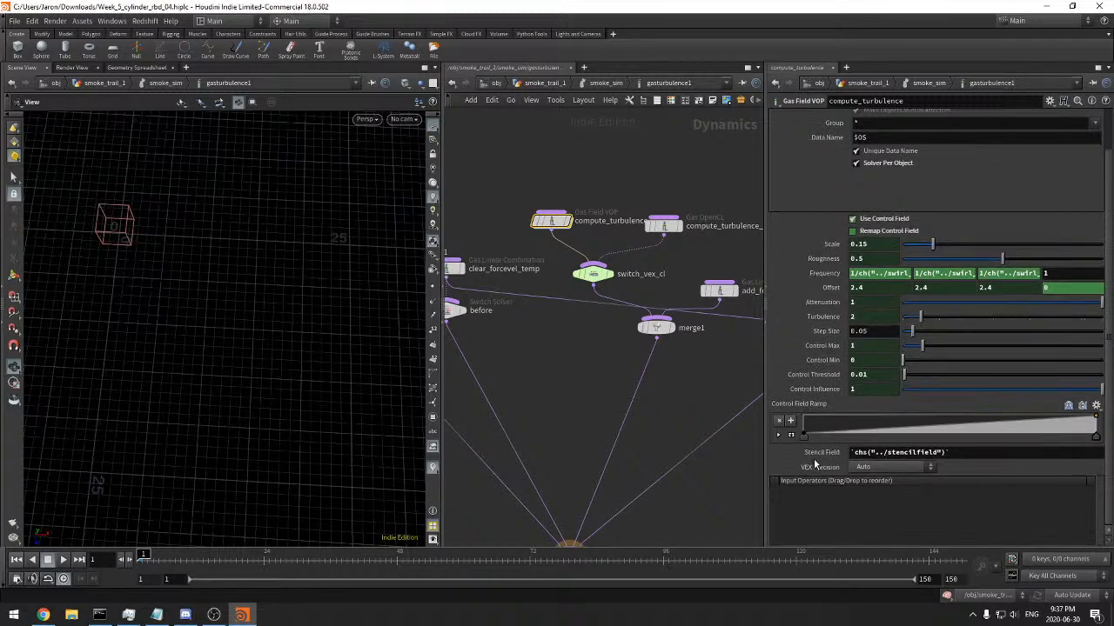
Inspect the field parameters of clear_forcevel_temp and create_forcevel_temp inside gasturbulence1
middle_click_drag(539, 392, 709, 378)
left_click_drag(606, 270, 607, 271)
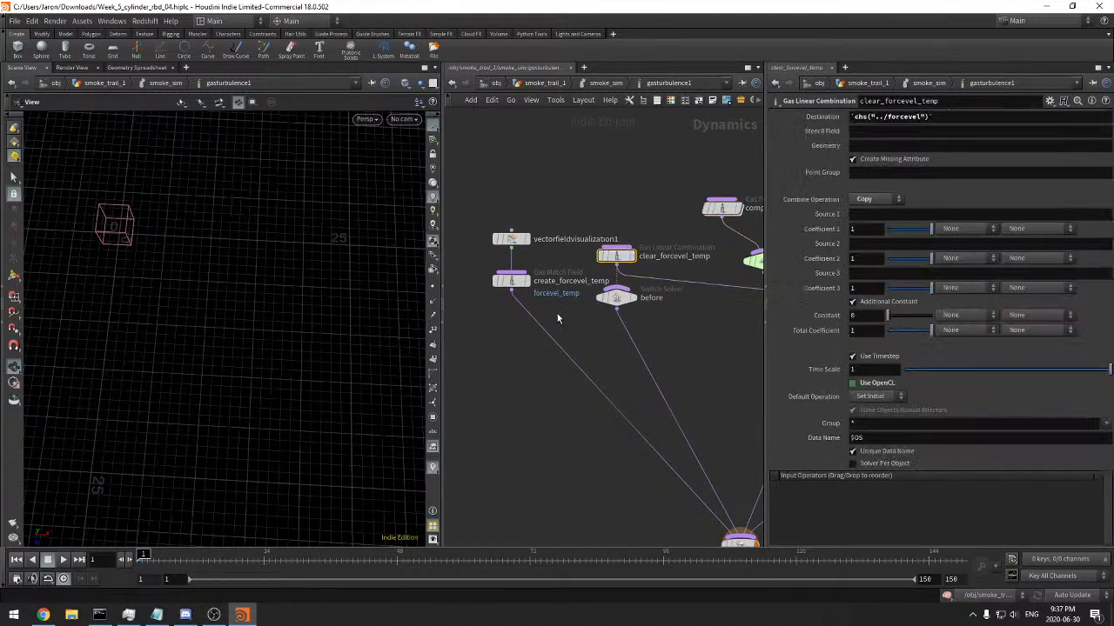
left_click(509, 279)
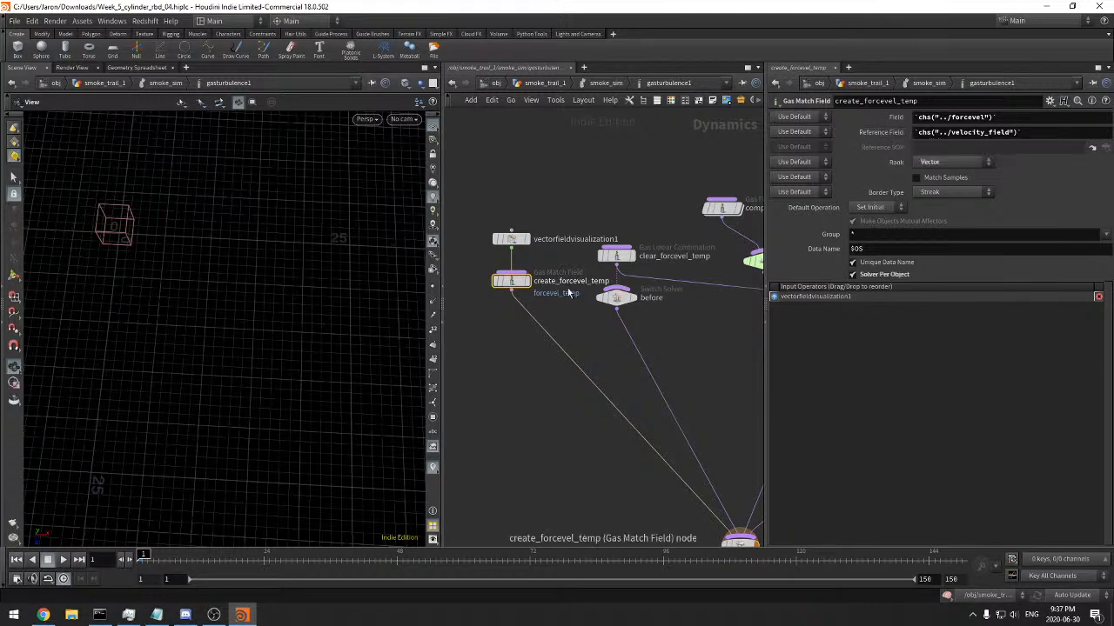
left_click_drag(549, 202, 514, 241)
middle_click_drag(595, 234, 547, 231)
left_click_drag(604, 201, 567, 258)
Examine the OpenCL kernel code of compute_turbulence_cl to see how it uses the control field
middle_click_drag(634, 302, 450, 297)
left_click_drag(655, 292, 692, 218)
middle_click_drag(696, 213, 713, 259)
left_click_drag(659, 183, 609, 240)
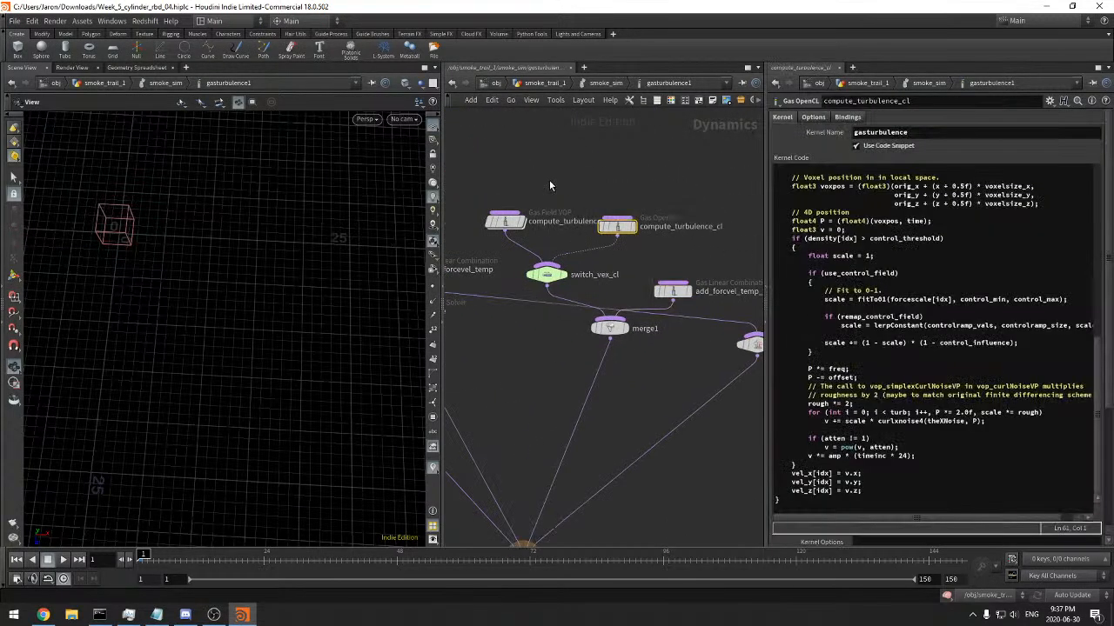
Review compute_turbulence's data bindings for the control, force velocity and density fields against its VEX setup and solver settings
left_click_drag(553, 196, 517, 247)
scroll(822, 214, "up", 2)
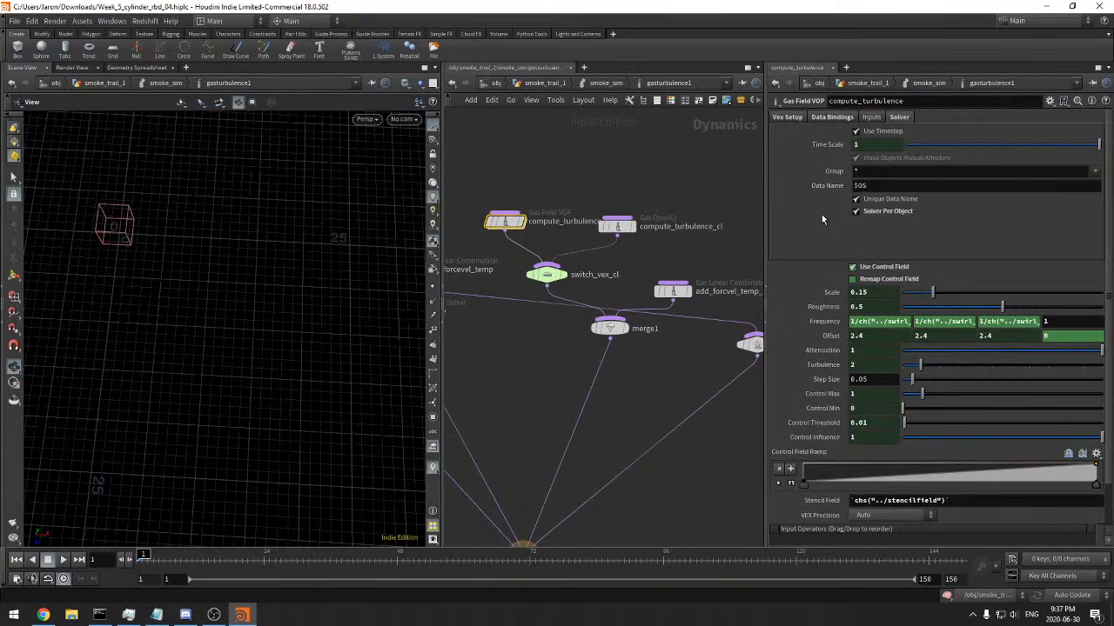
left_click(822, 118)
left_click(927, 205)
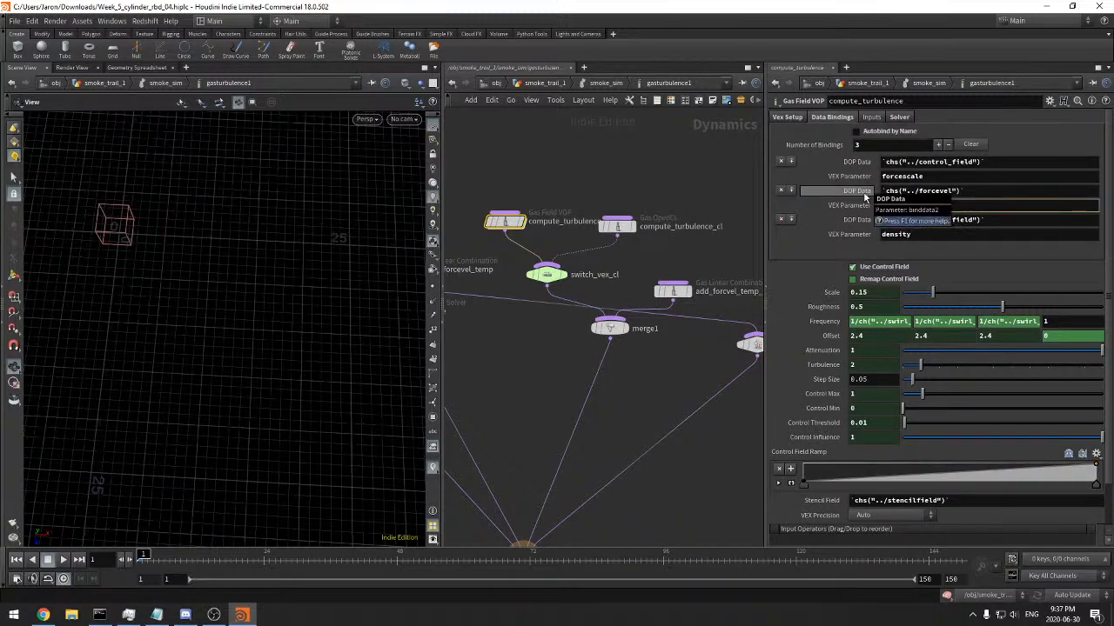
left_click(788, 117)
left_click(825, 118)
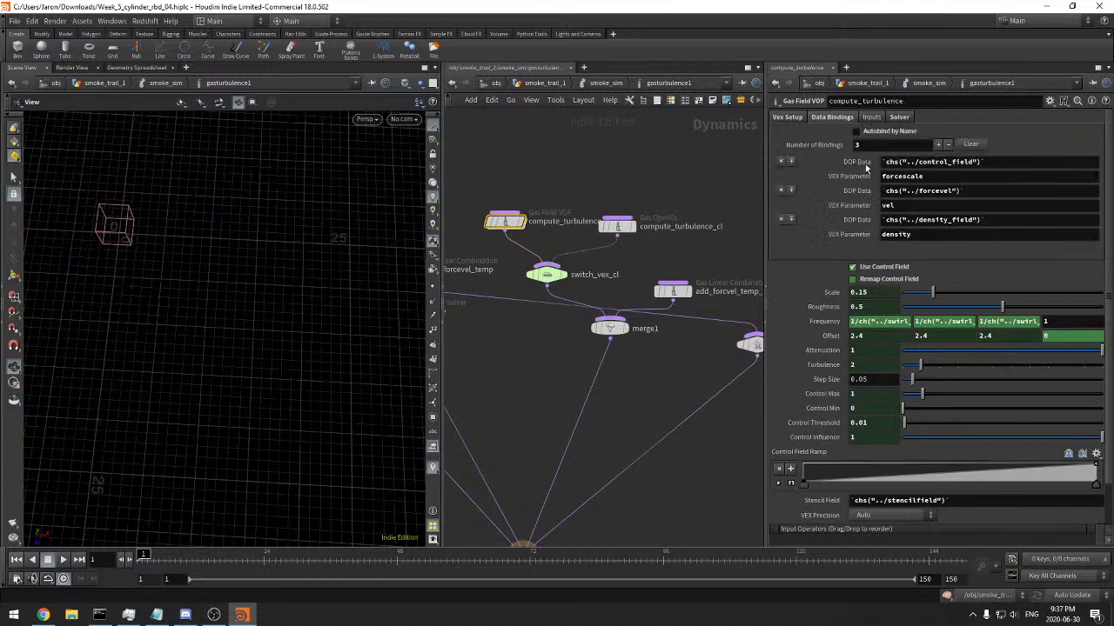
left_click(907, 205)
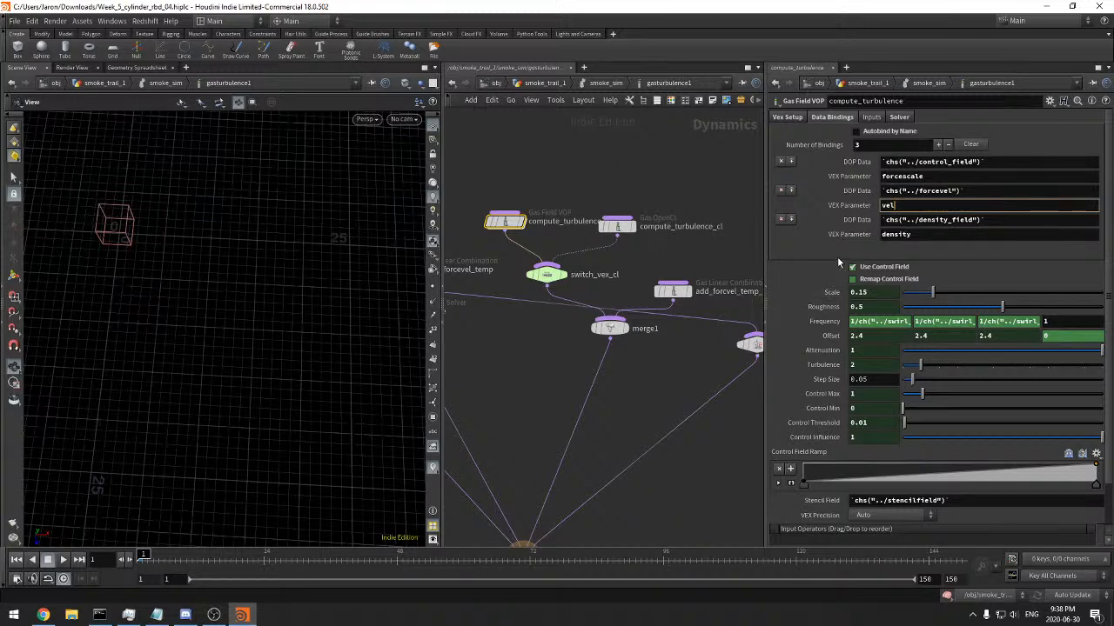
left_click(898, 121)
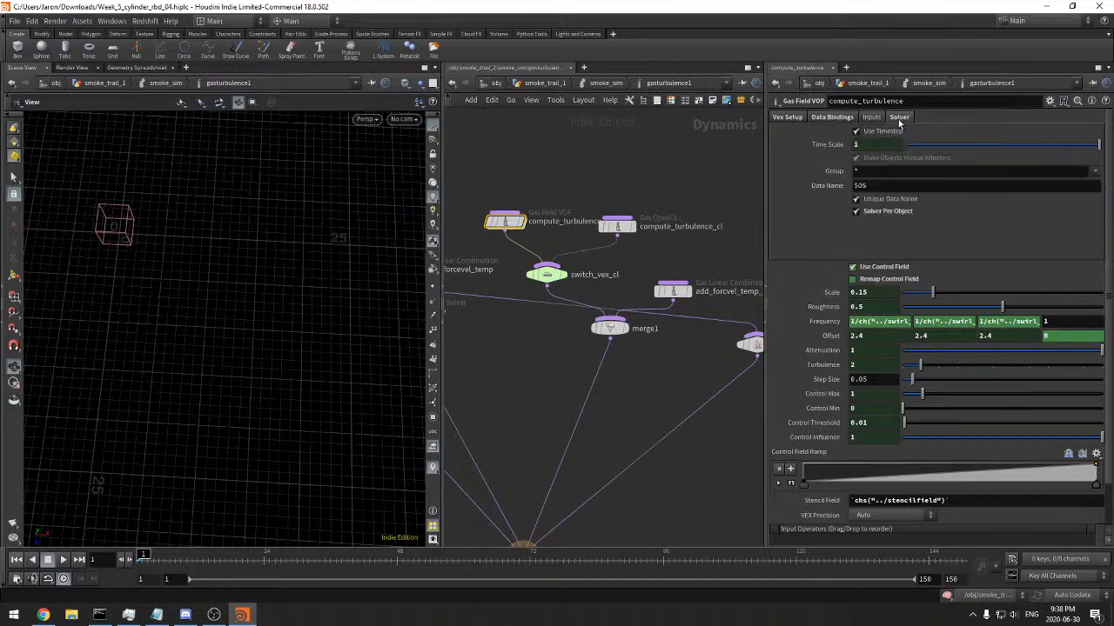
left_click(840, 119)
scroll(827, 326, "down", 2)
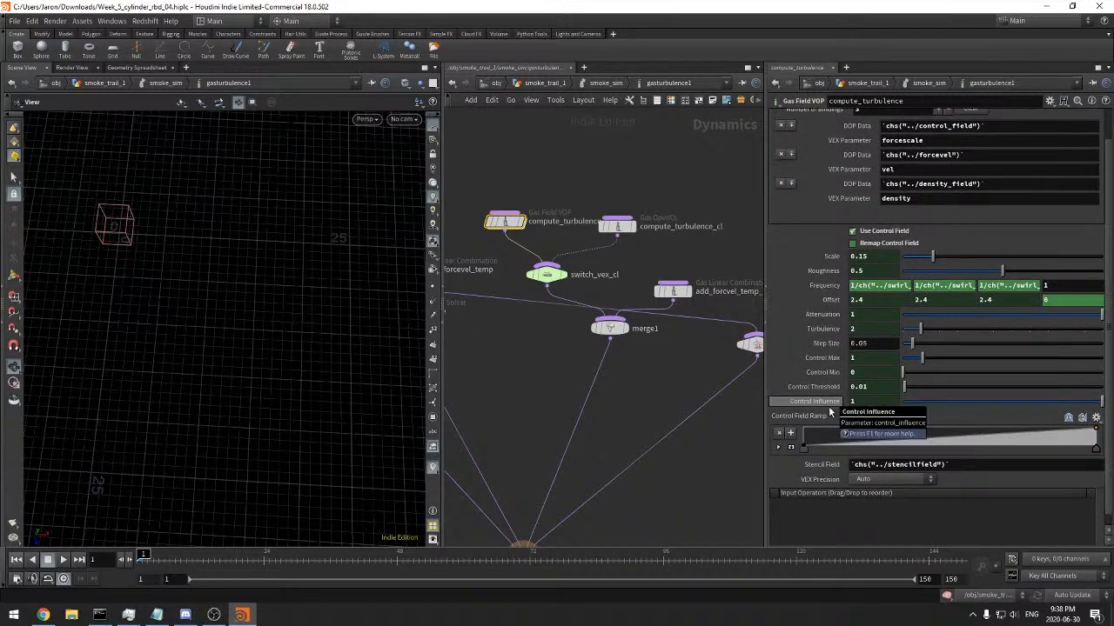
middle_click_drag(690, 391, 700, 396)
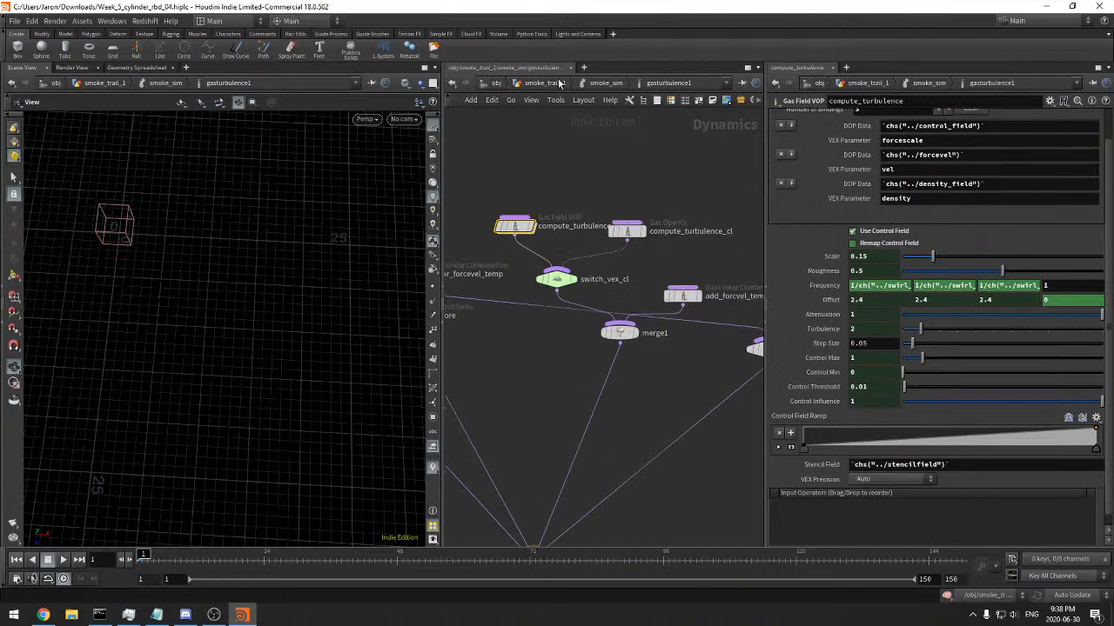
Go up to smoke_sim, open gasturbulence1's parameter interface editor and inspect Control Field's channels, menu and import settings
left_click(606, 82)
left_click(1049, 101)
left_click(997, 125)
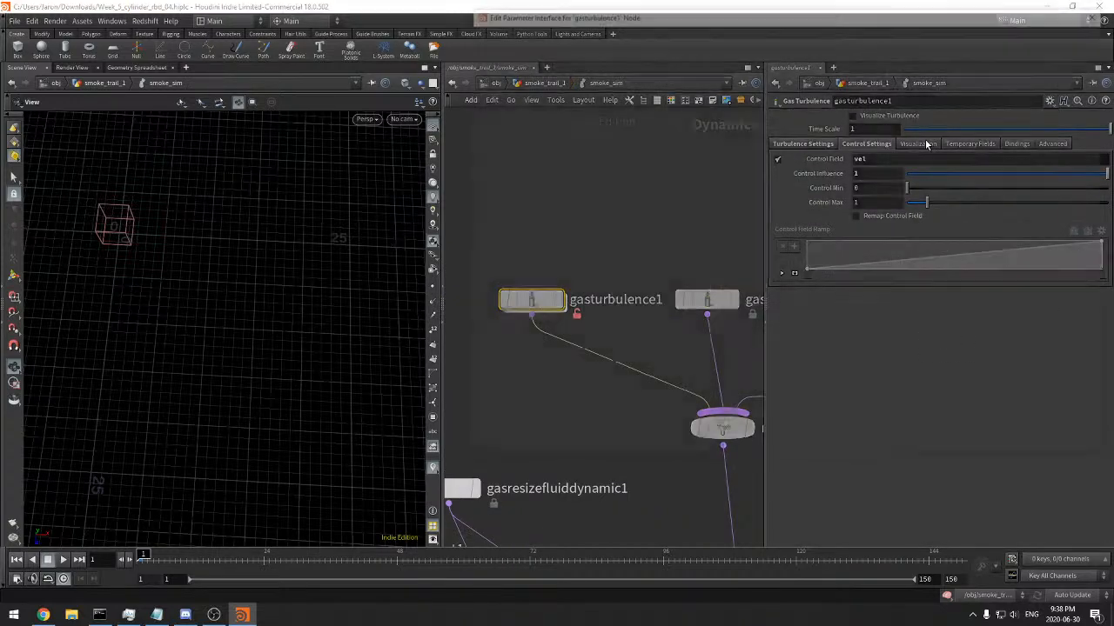
left_click_drag(771, 50, 364, 97)
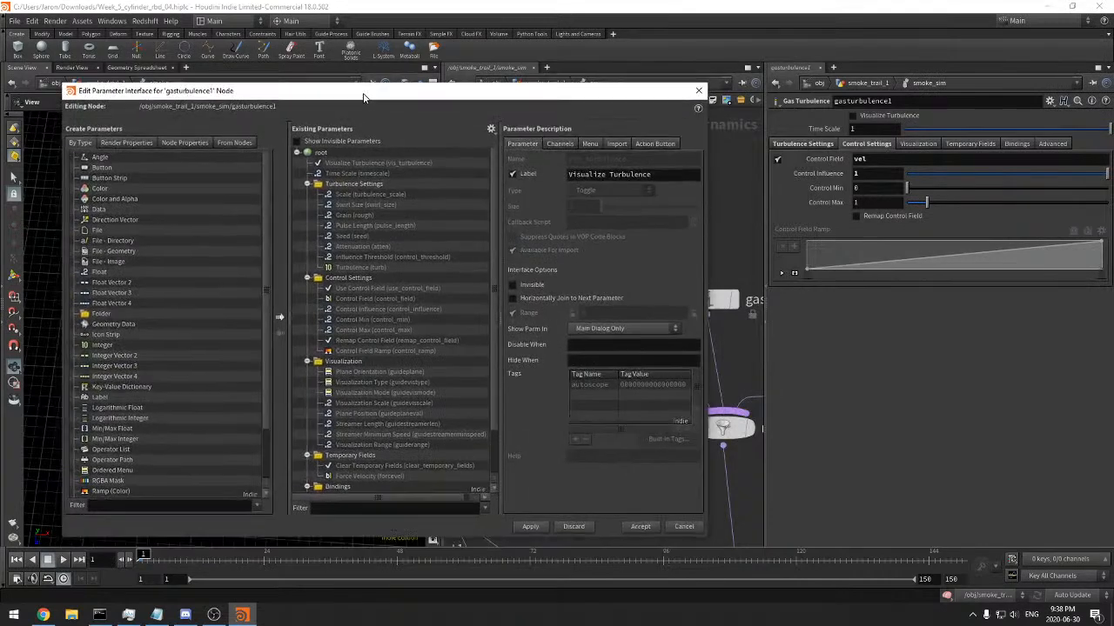
left_click(341, 288)
left_click(366, 302)
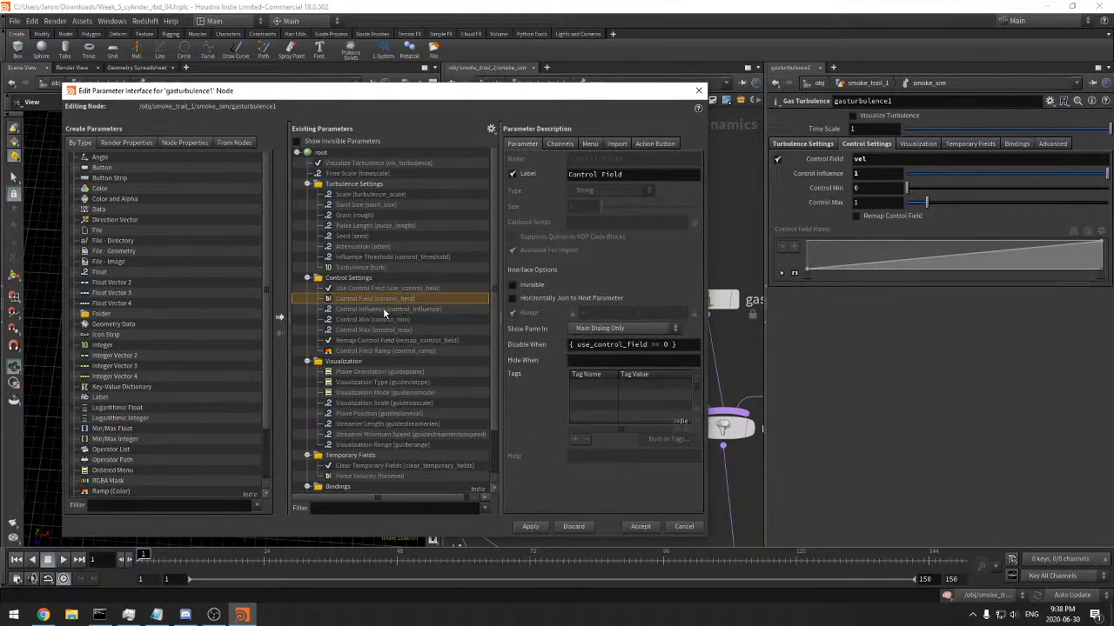
left_click(559, 144)
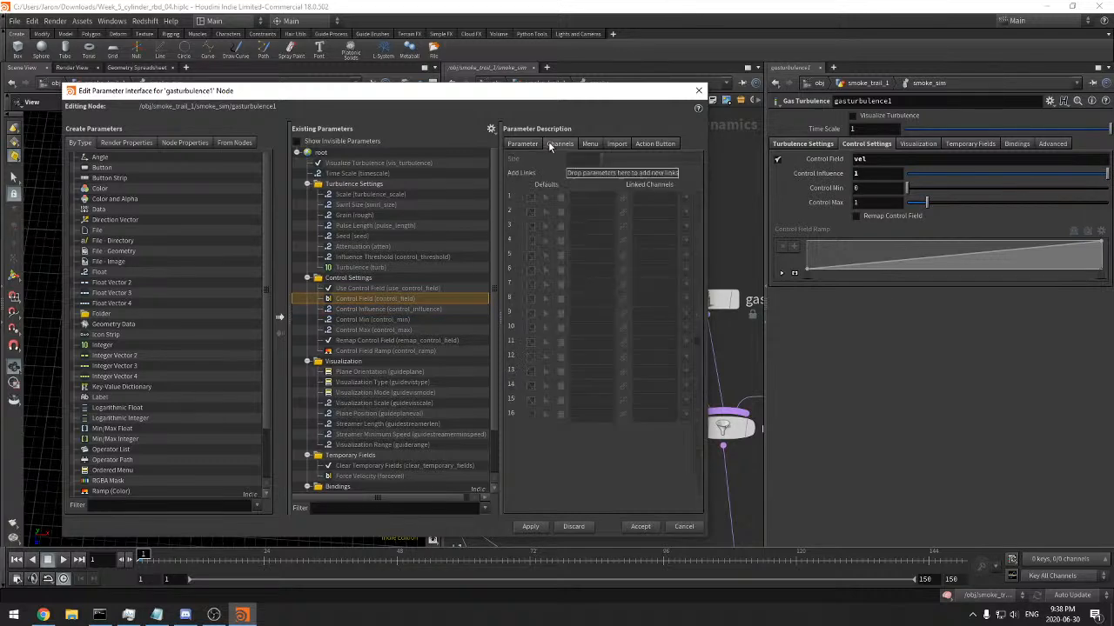
left_click(593, 145)
left_click(616, 146)
left_click(561, 145)
left_click(524, 145)
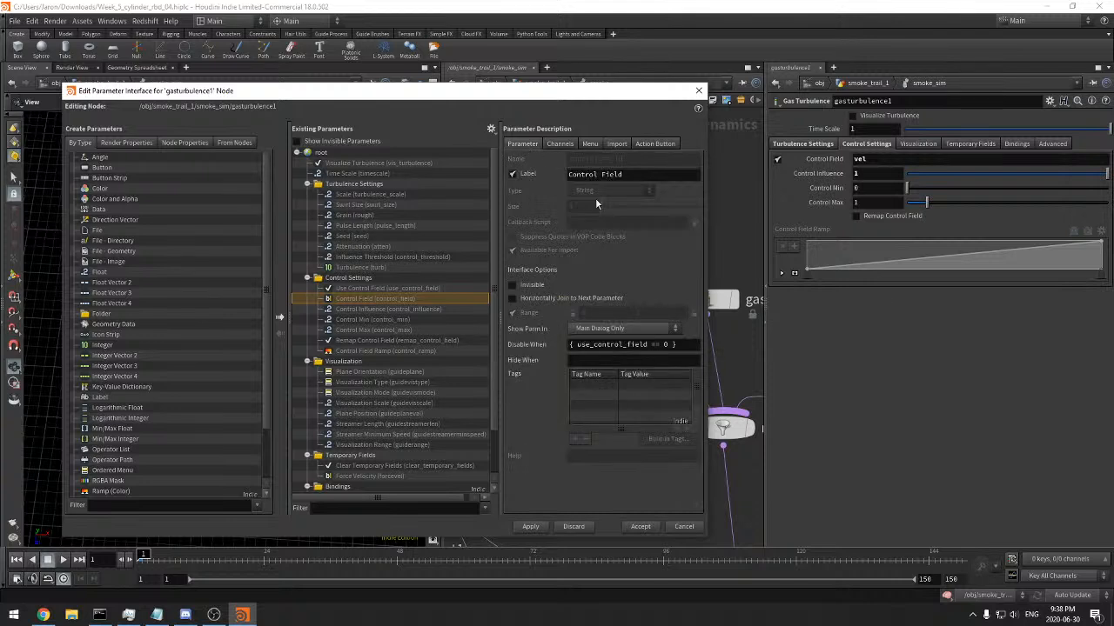
Compare the Use Control Field and Control Field descriptions, including the disable condition, and close the editor without changes
left_click(632, 345)
left_click(398, 288)
left_click(401, 299)
left_click(402, 290)
left_click(403, 298)
left_click(559, 144)
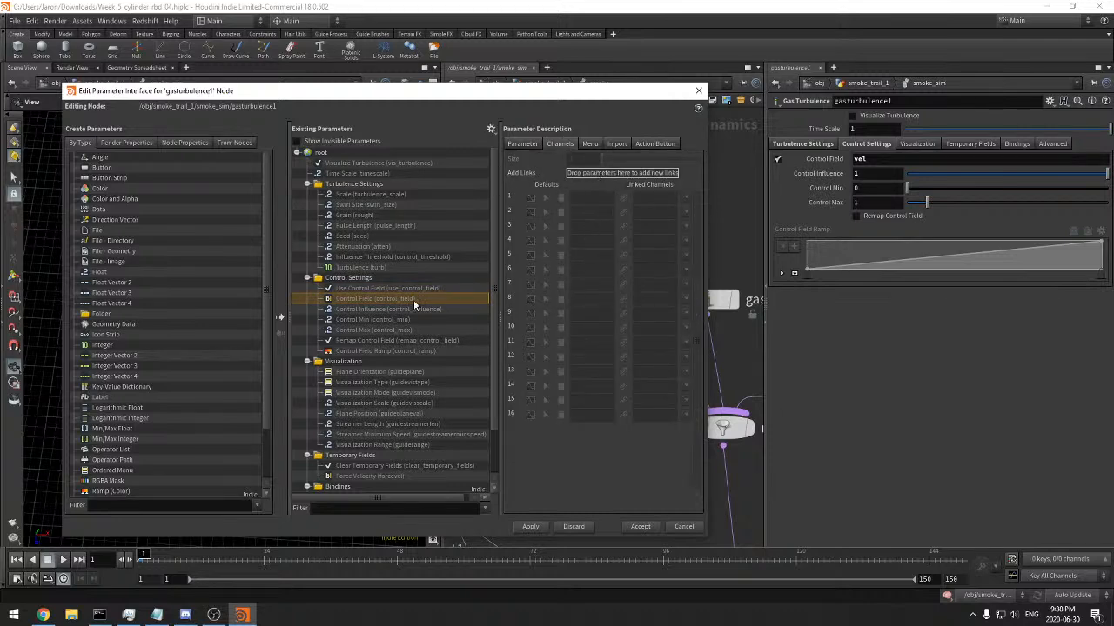
left_click(685, 526)
Open gasturbulence1's operator type properties and show the channel links of Use Control Field and Control Field
right_click(540, 299)
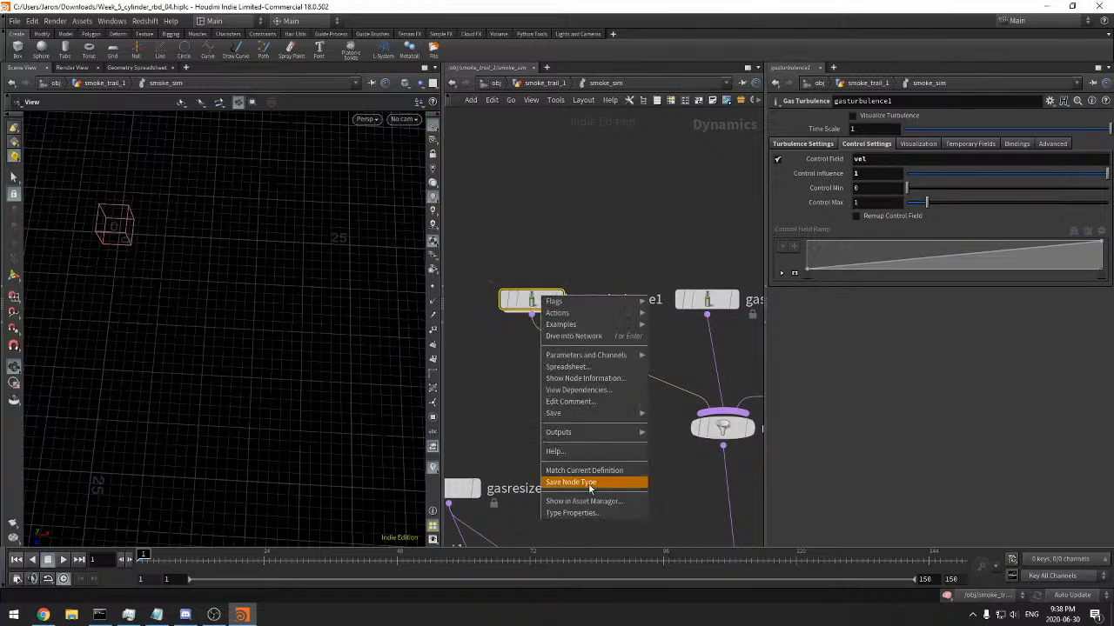
left_click(587, 512)
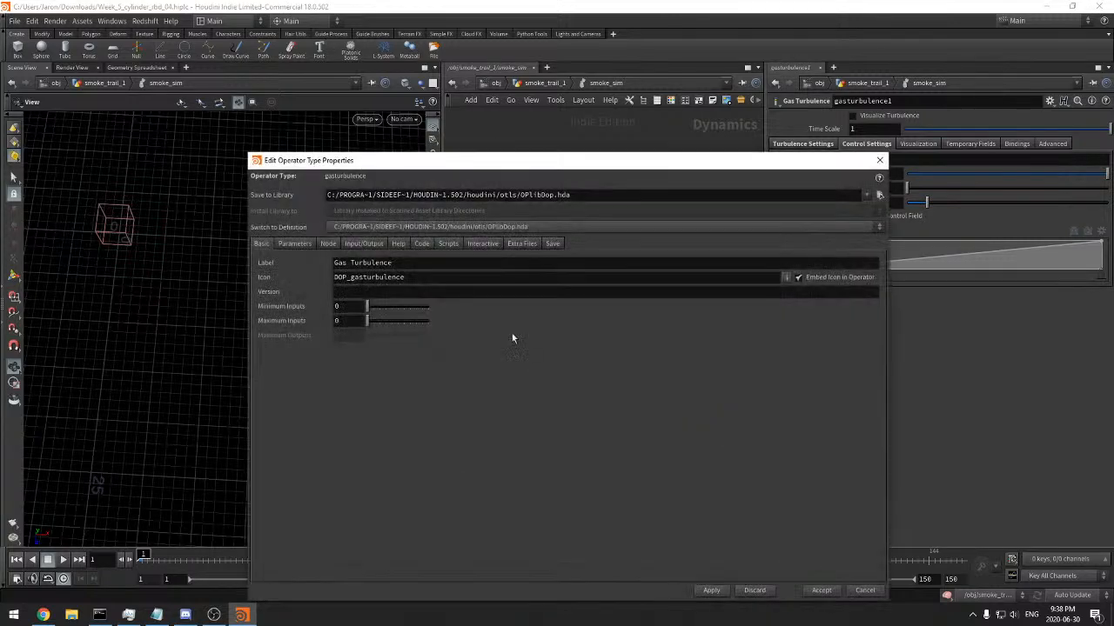
left_click(328, 244)
left_click(294, 244)
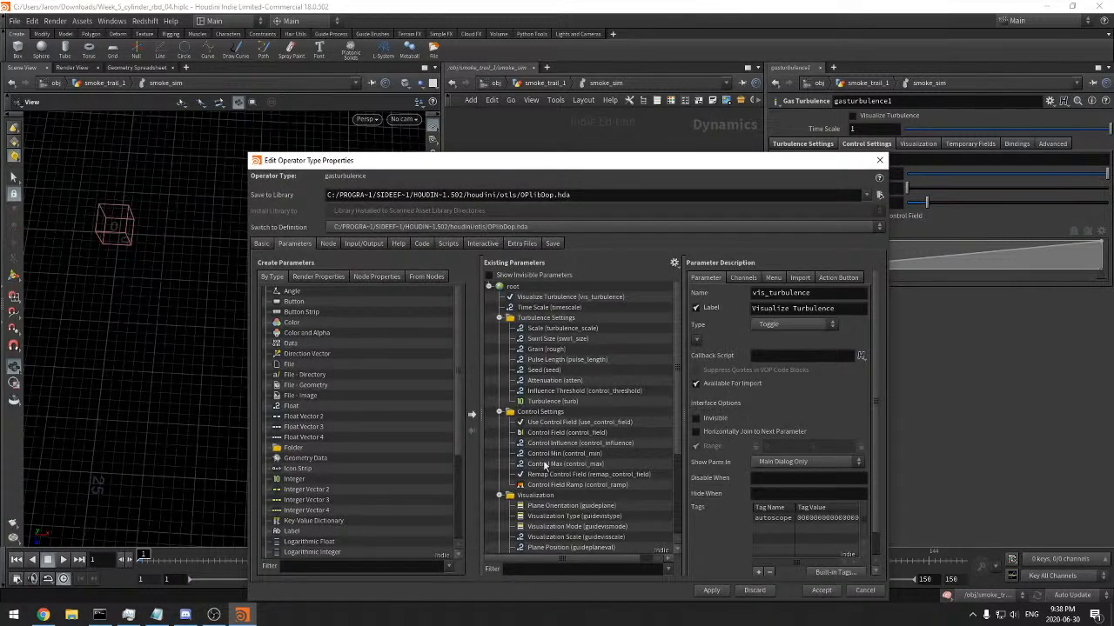
left_click(557, 423)
left_click(742, 278)
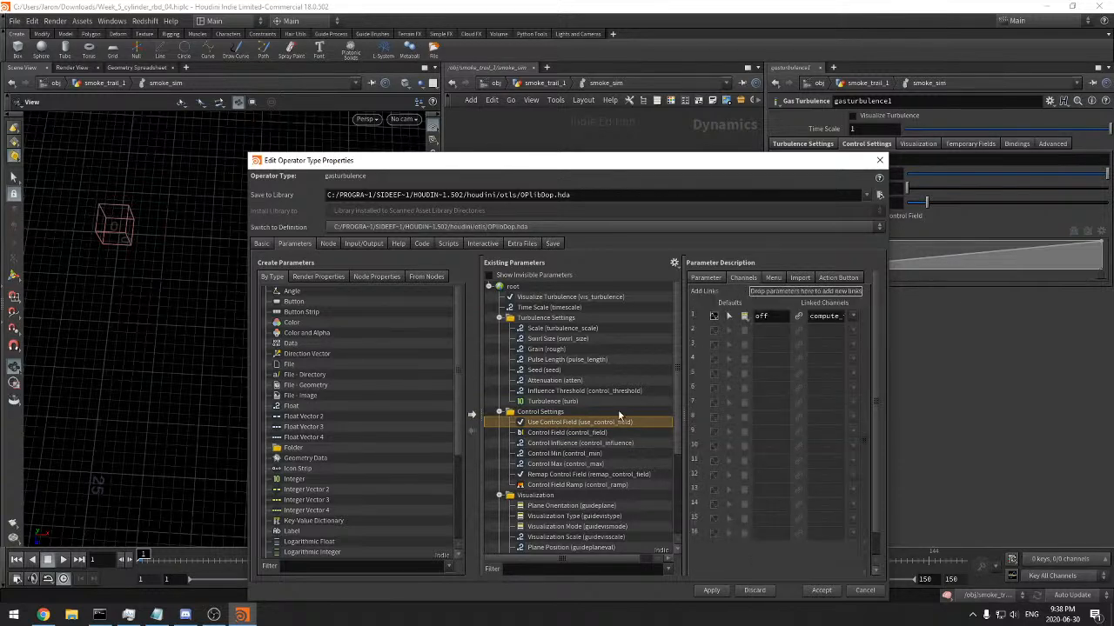
left_click(592, 432)
Widen the type properties window and copy Control Field's linked channels text into a new Notepad document
left_click_drag(746, 172, 490, 115)
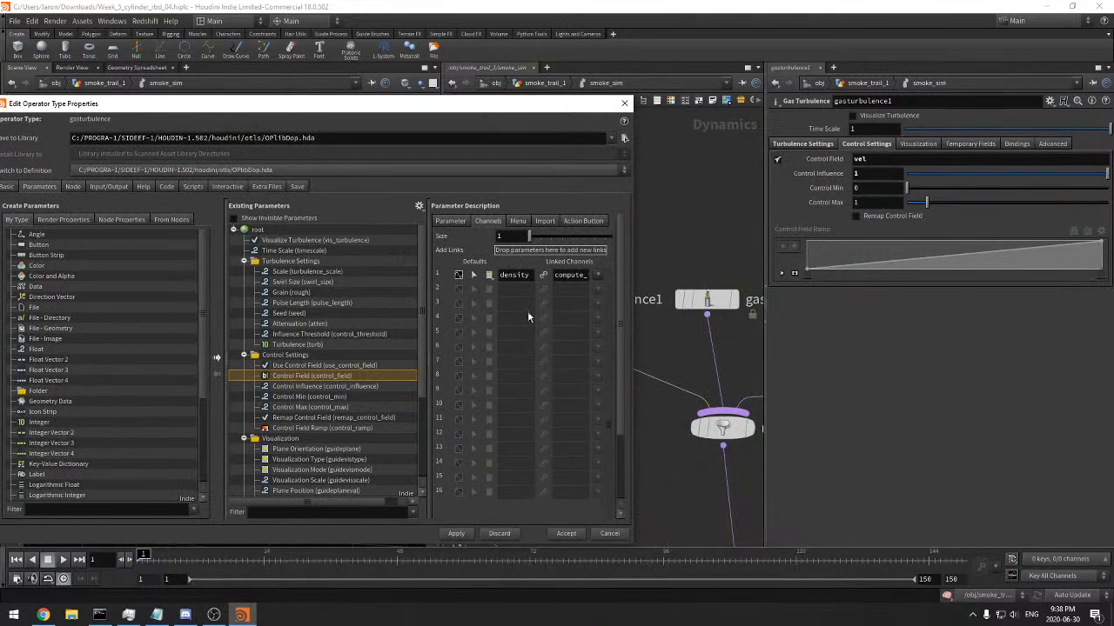
left_click_drag(631, 331, 746, 292)
left_click_drag(664, 274, 743, 276)
left_click(658, 272)
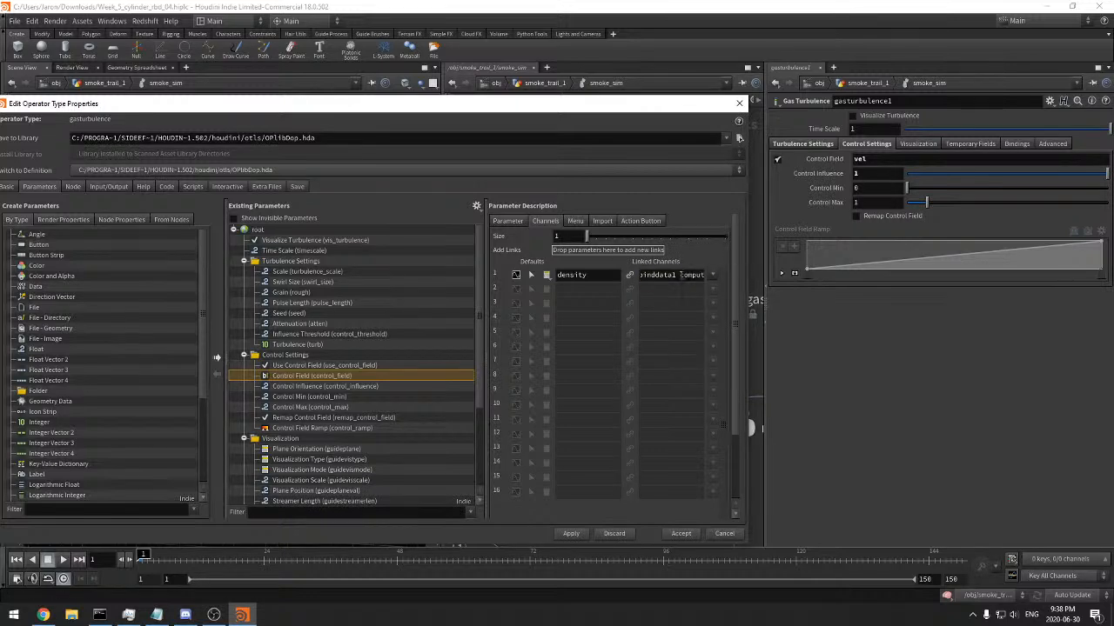
triple_click(675, 276)
left_click(15, 616)
type("note")
key("Return")
type("compute_turbulence/binddata1 compute_turbulence_cl/parameter16Field")
left_click(952, 31)
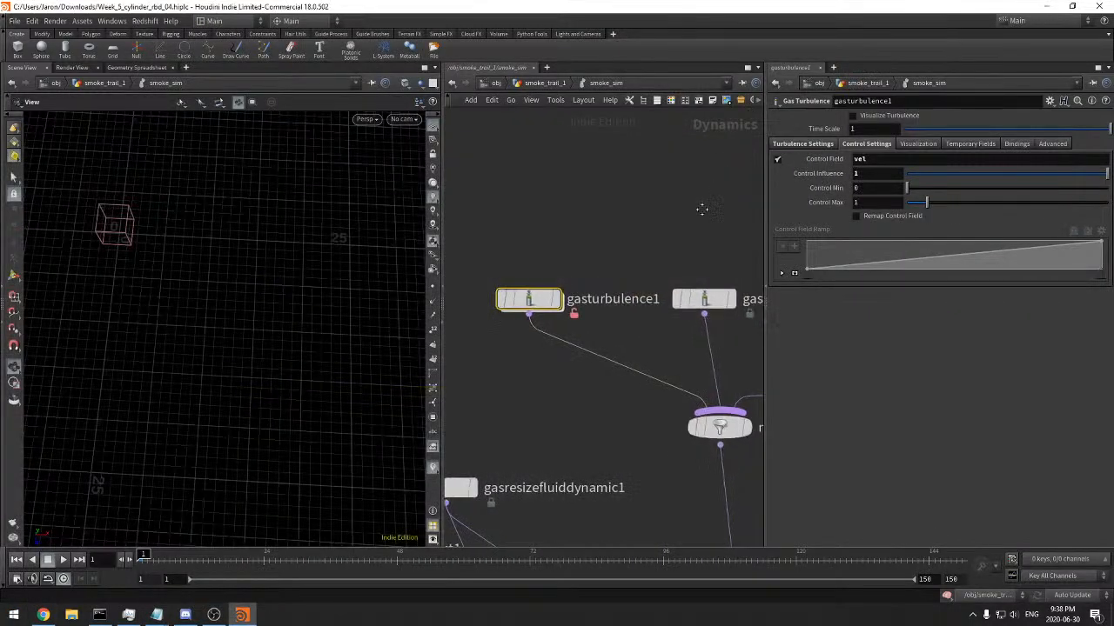
Re-enter gasturbulence1 and compare the copied channel links with compute_turbulence's first DOP Data binding
middle_click_drag(702, 210, 727, 197)
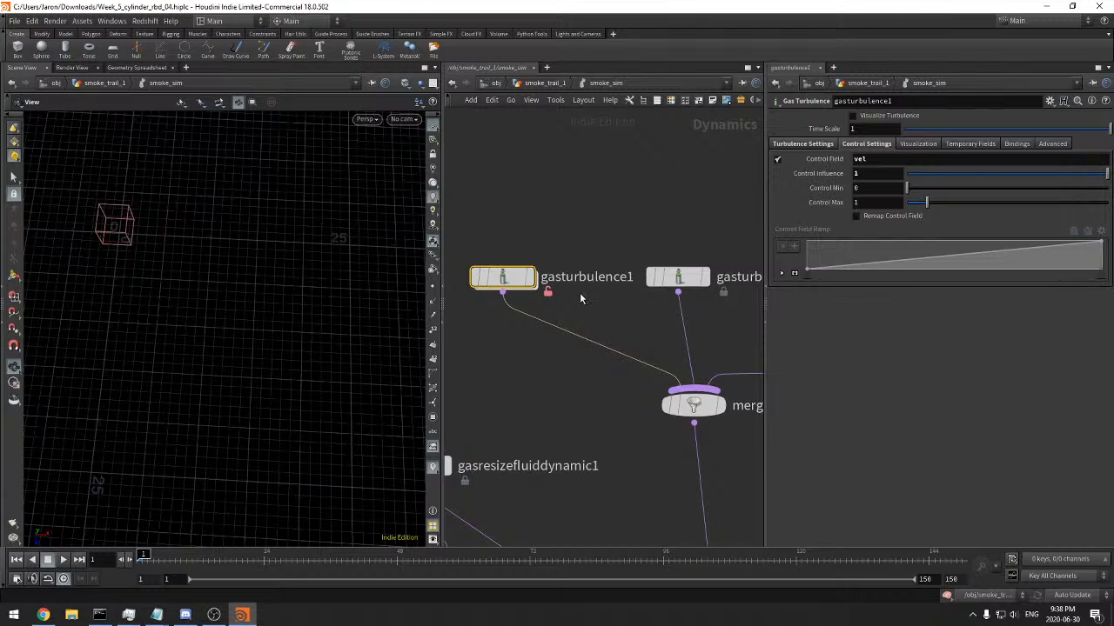
double_click(503, 276)
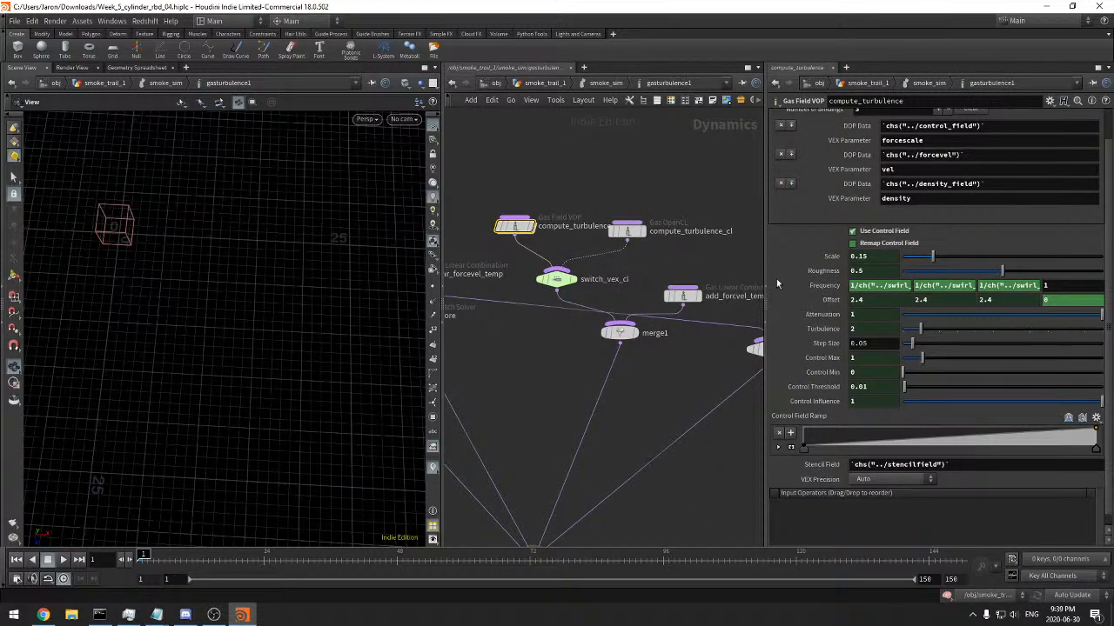
left_click_drag(1113, 238, 841, 310)
scroll(862, 202, "up", 2)
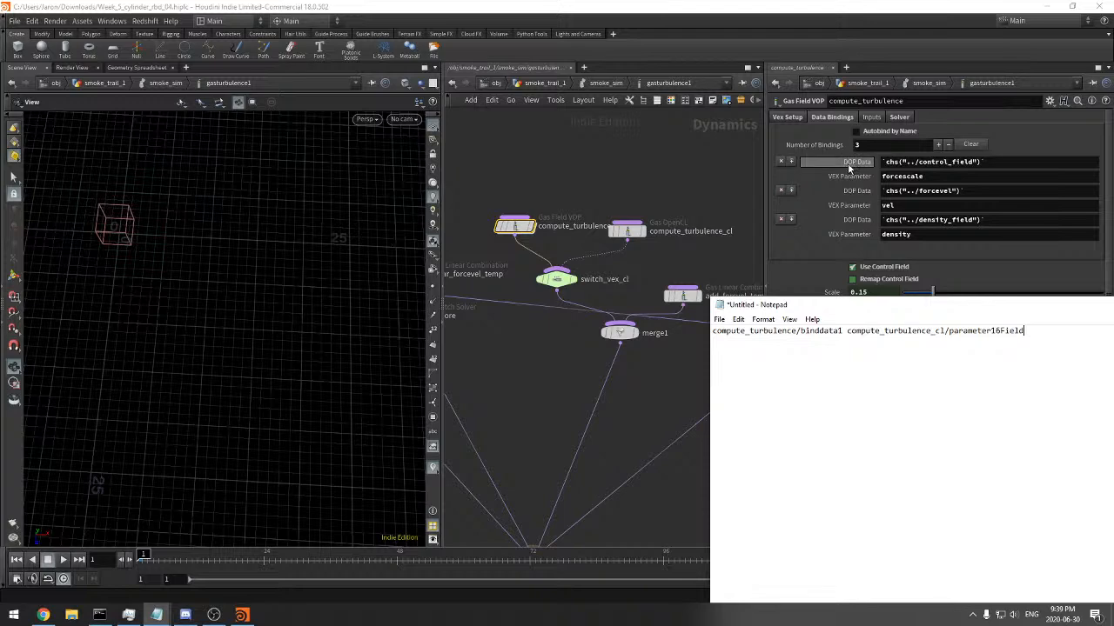
left_click(844, 167)
left_click(847, 163)
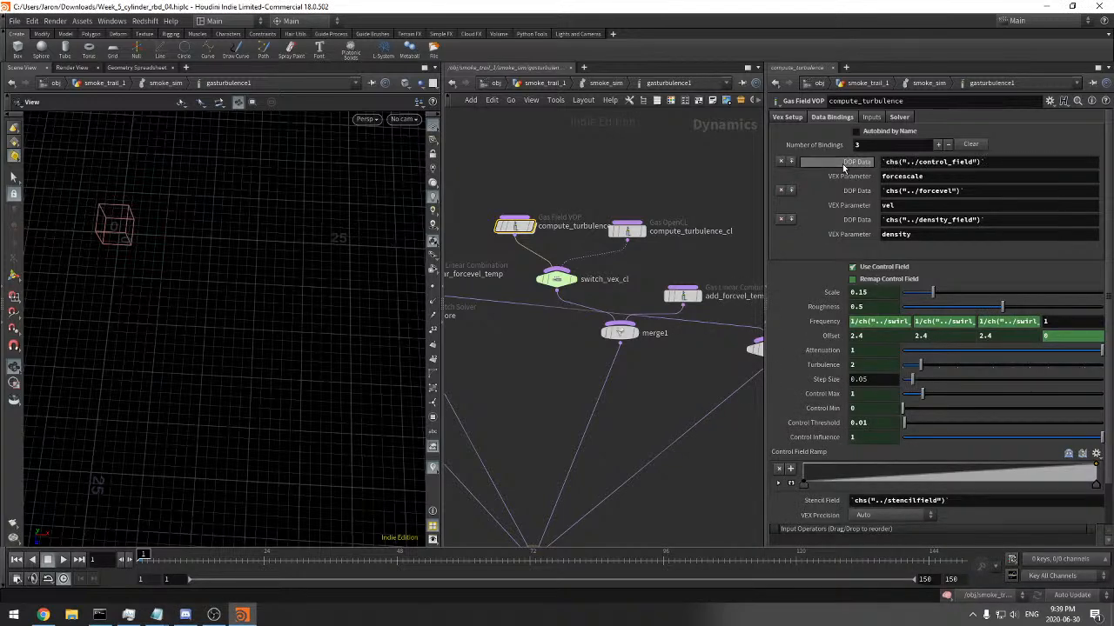
Add the test text dsads to gasturbulence1's Control Field value and check compute_turbulence's first DOP Data binding
left_click(923, 84)
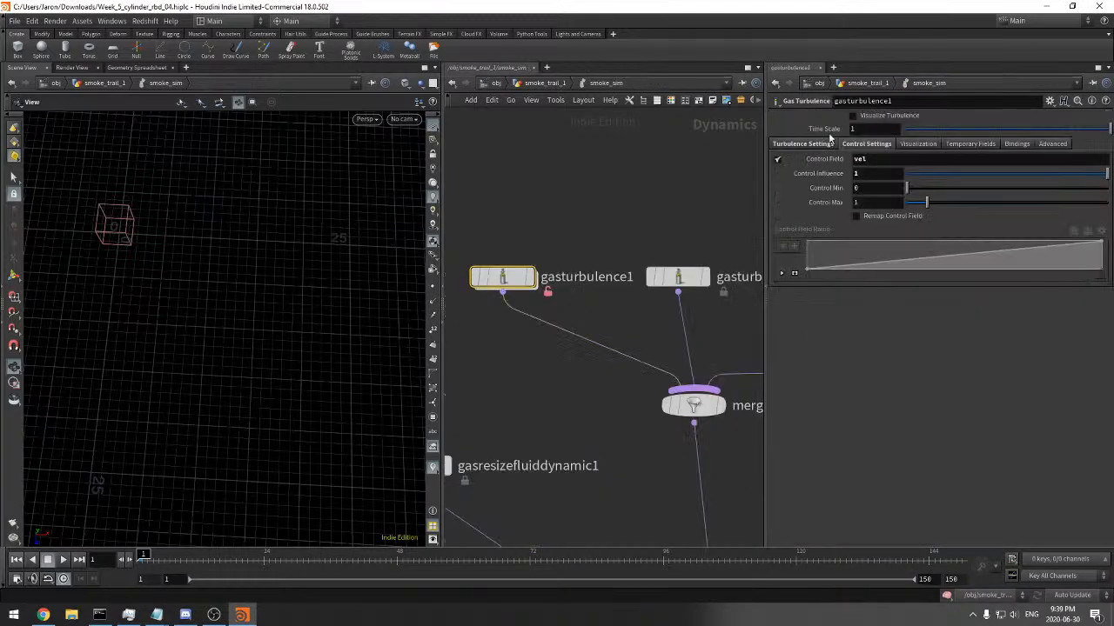
left_click(915, 159)
type("dsads")
double_click(492, 277)
left_click(833, 166)
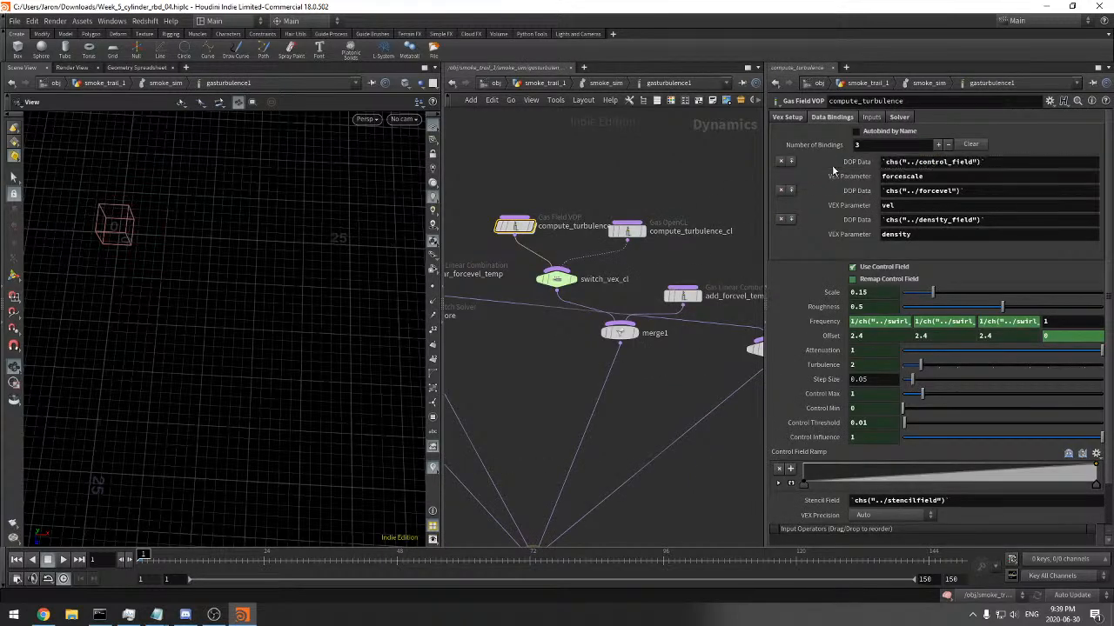
Remove the test text from gasturbulence1's Control Field value and reopen compute_turbulence's data bindings
left_click(923, 87)
left_click_drag(865, 159, 1006, 186)
key("BackSpace")
key("Return")
double_click(526, 275)
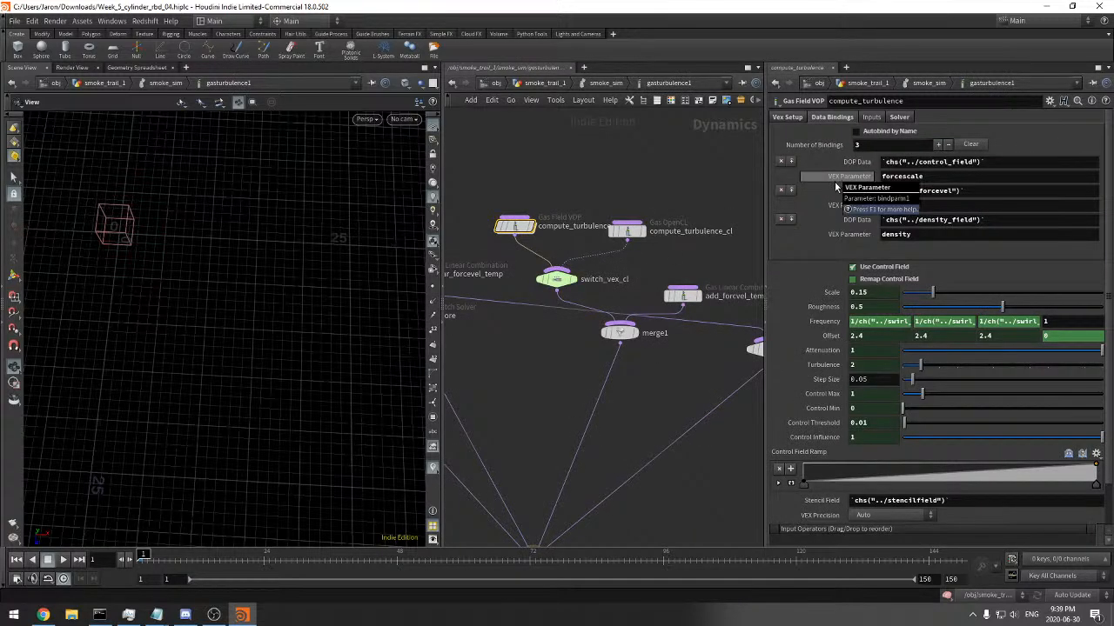
Enter gasturbulence1's compute_turbulence network and inspect the forcescale parameter feeding if_control_field
double_click(519, 227)
middle_click_drag(559, 298, 773, 226)
middle_click_drag(618, 367, 579, 391)
left_click_drag(725, 120, 657, 231)
middle_click_drag(517, 395, 674, 350)
middle_click_drag(520, 414, 665, 372)
left_click_drag(665, 375, 594, 336)
middle_click_drag(595, 335, 583, 353)
left_click_drag(625, 336, 609, 263)
left_click_drag(634, 220, 600, 256)
left_click_drag(549, 149, 453, 141)
left_click_drag(589, 266, 525, 261)
scroll(640, 224, "up", 3)
left_click_drag(585, 295, 585, 368)
middle_click(521, 270)
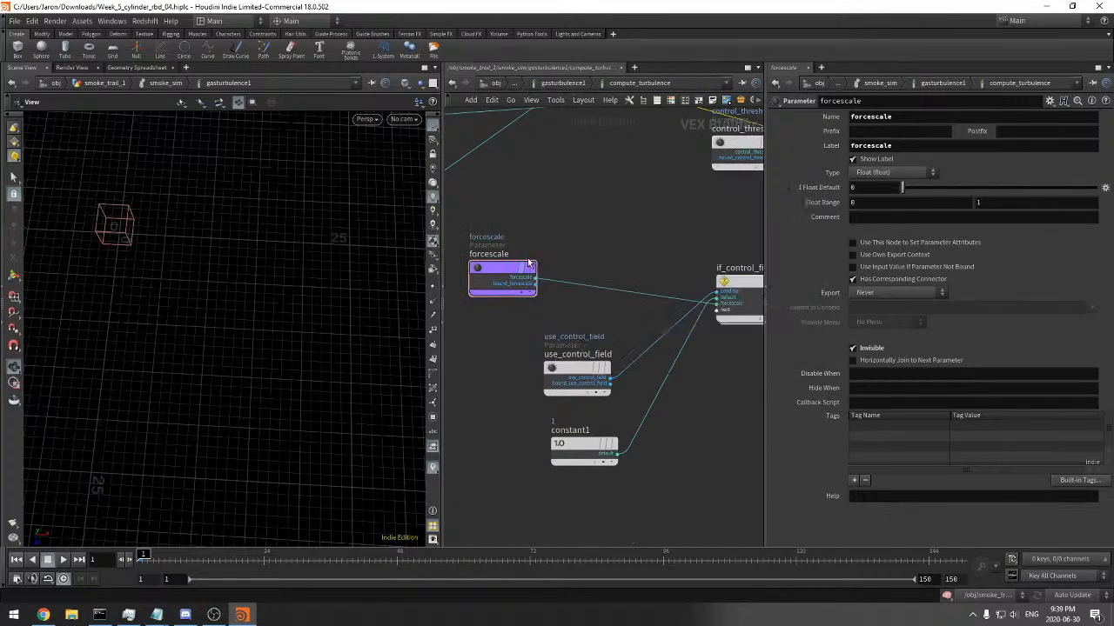
Insert a Length node on the wire between forcescale and if_control_field, placing it beside forcescale
key("Tab")
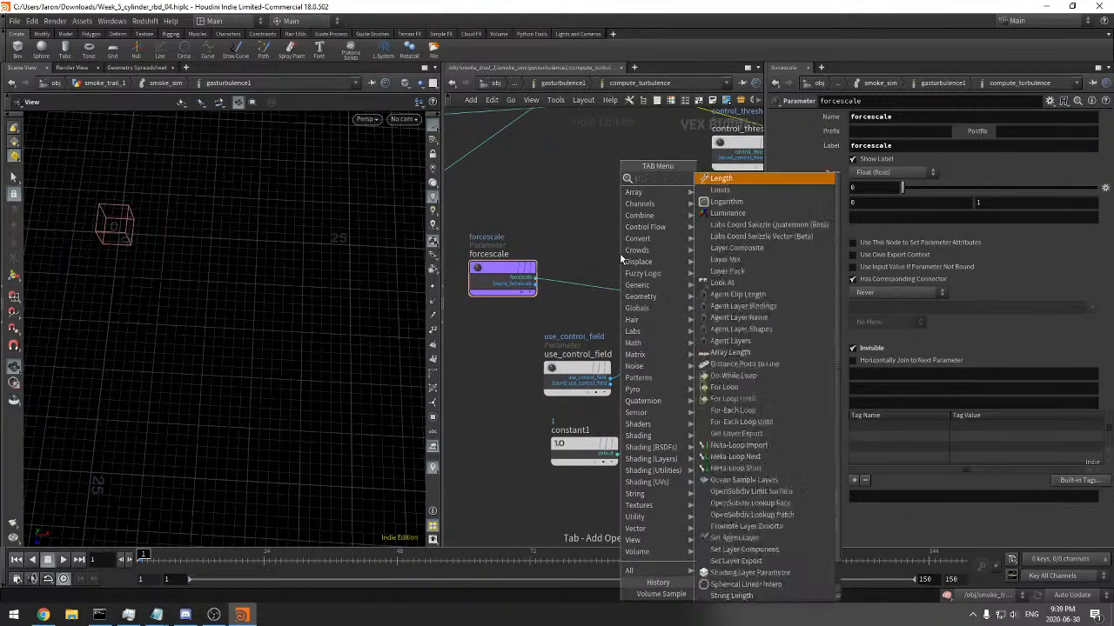
key("Escape")
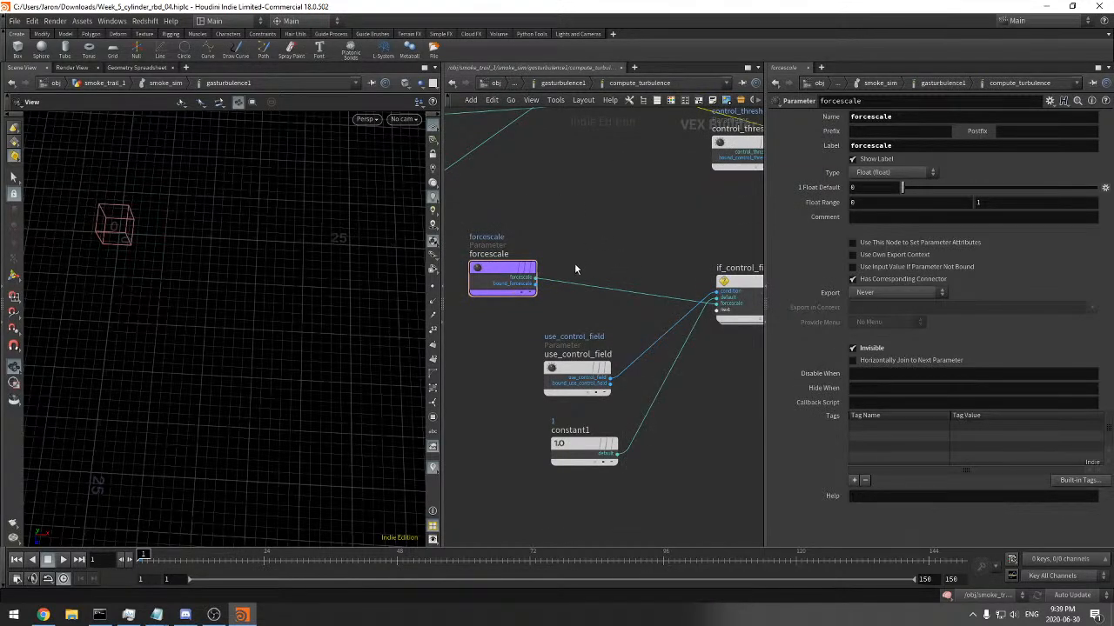
key("ctrl+z")
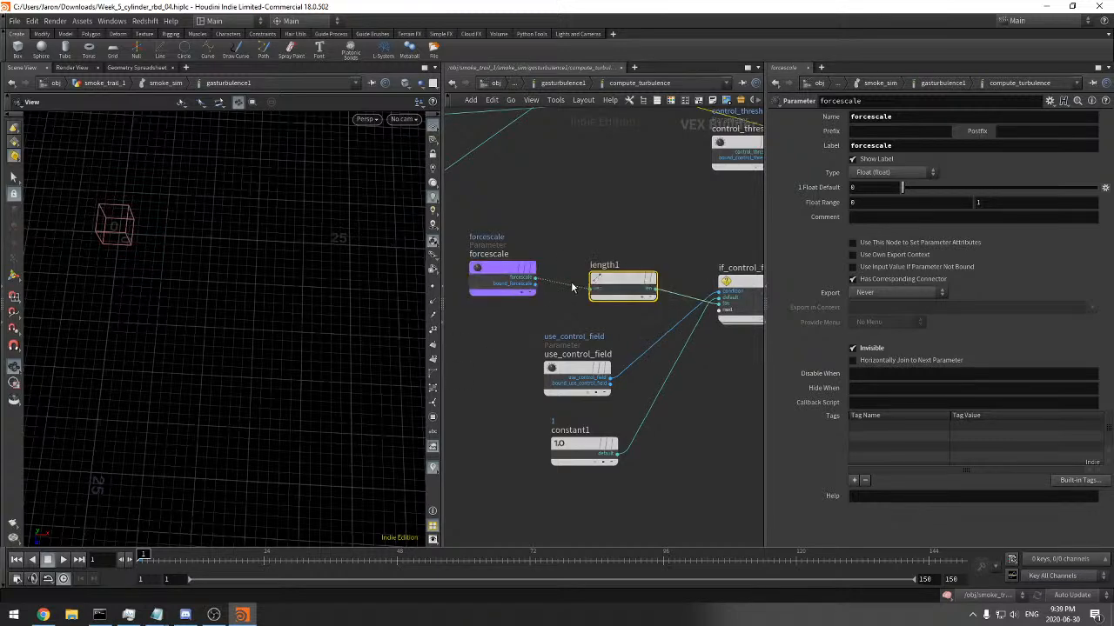
left_click_drag(606, 286, 559, 275)
middle_click_drag(583, 307, 650, 312)
left_click_drag(649, 328, 555, 261)
left_click_drag(641, 277, 591, 276)
middle_click_drag(676, 249, 585, 239)
Insert a Fit Range node on the wire between length1 and if_control_field
left_click(585, 239)
key("Tab")
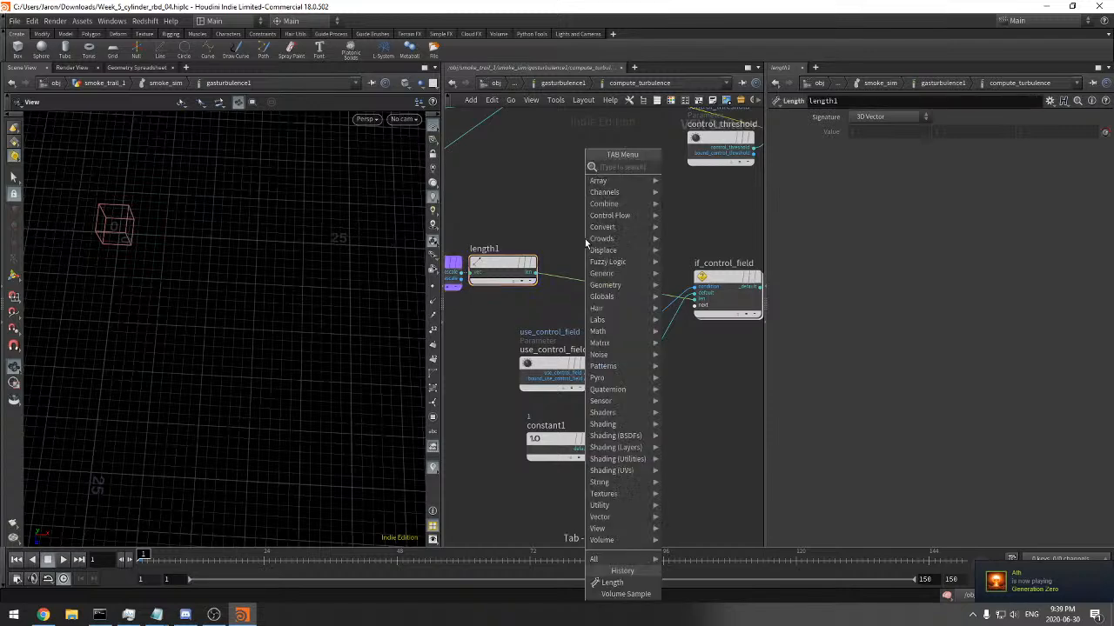
type("fit")
key("Return")
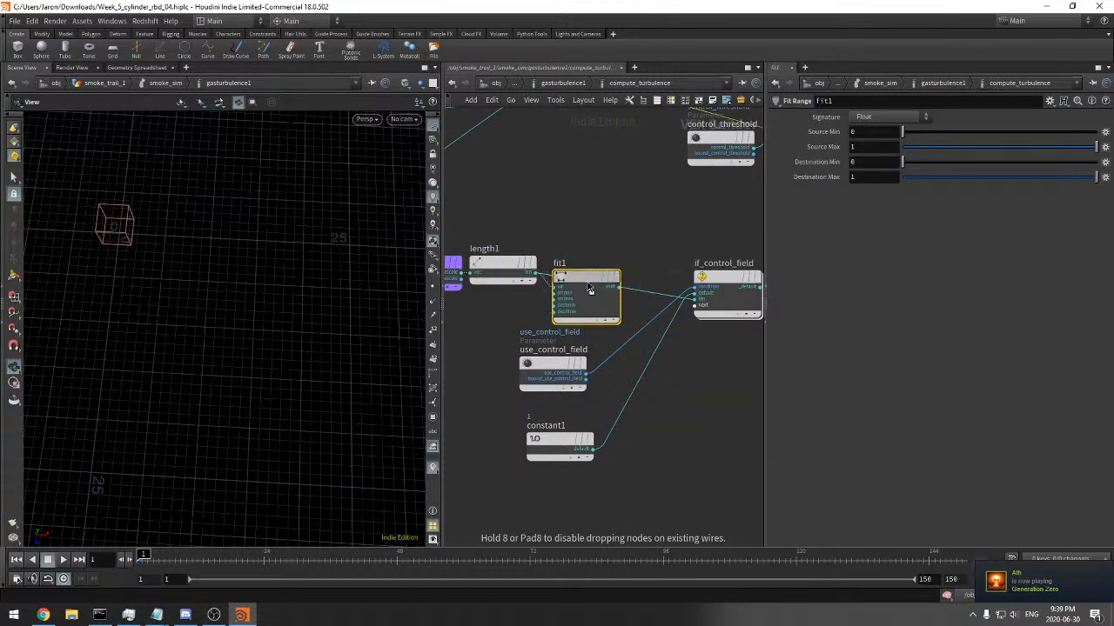
left_click(611, 283)
left_click_drag(611, 284, 575, 268)
left_click_drag(619, 204, 571, 267)
left_click_drag(283, 242, 235, 251)
left_click_drag(857, 148, 810, 157)
type("5")
key("Return")
Return to the smoke_sim network and duplicate gasturbulence1 as an unconnected copy above it
scroll(668, 202, "down", 5)
left_click_drag(656, 196, 594, 242)
left_click(594, 241)
left_click(567, 85)
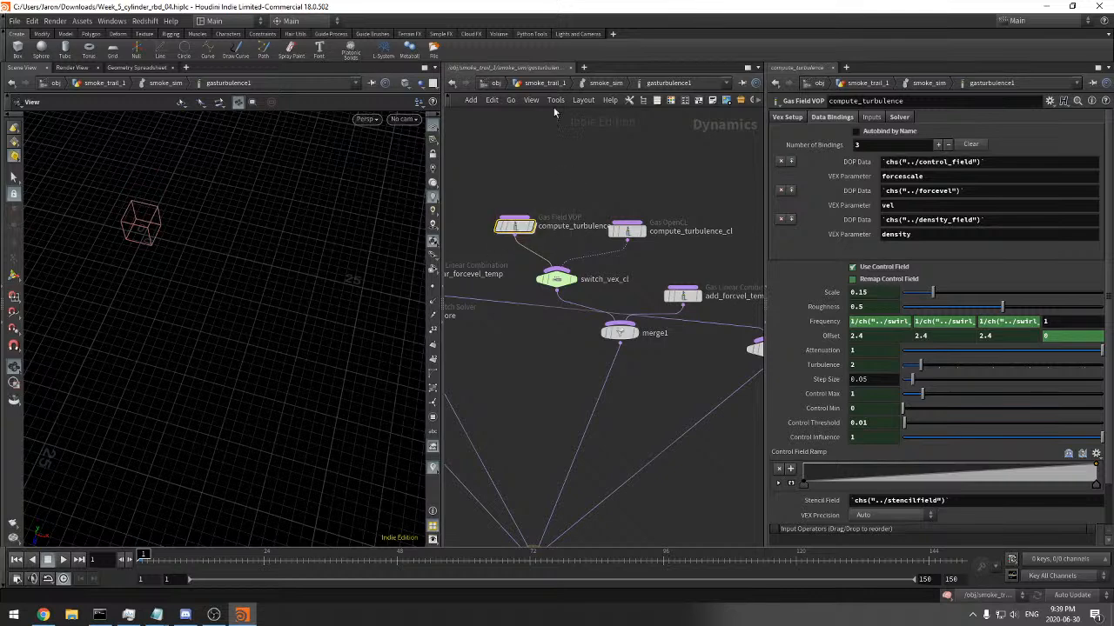
left_click(593, 85)
middle_click_drag(622, 204, 587, 230)
scroll(594, 228, "down", 4)
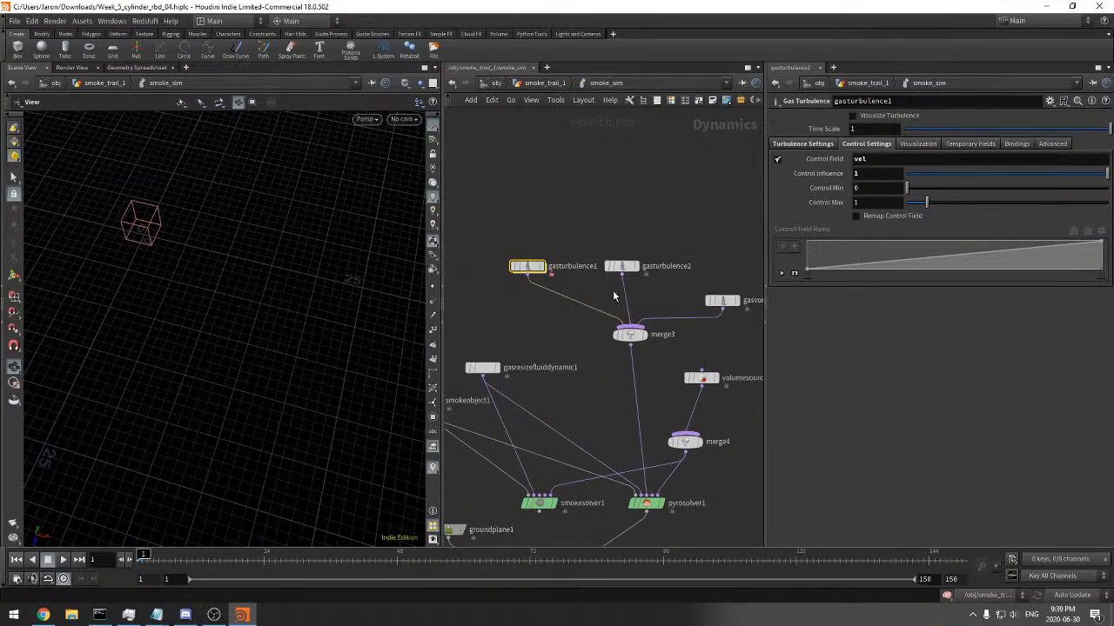
left_click_drag(528, 268, 524, 183, "alt")
Disconnect gasturbulence2 from merge3, move it aside, and wire a new copy of gasturbulence1 into merge3 in its place
left_click(627, 266)
key("y")
left_click_drag(600, 287, 632, 177)
left_click_drag(531, 268, 634, 265, "alt")
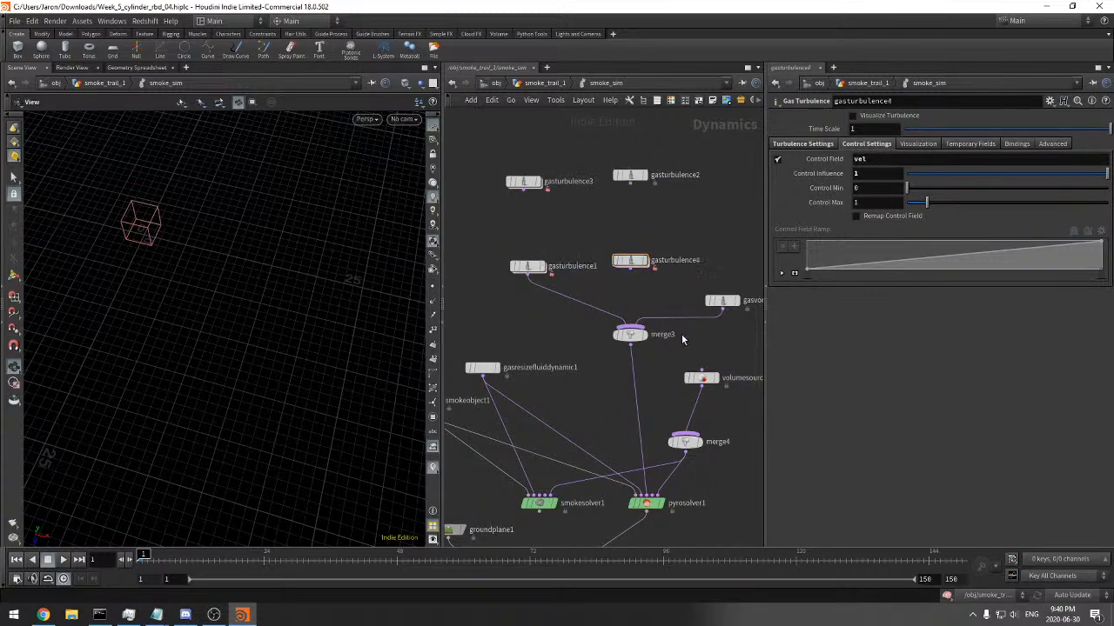
left_click_drag(631, 347, 723, 355)
key("Escape")
left_click_drag(554, 143, 483, 236)
left_click(634, 269)
left_click(630, 328)
left_click(630, 335)
Compare the Turbulence Settings of gasturbulence1, gasturbulence2, gasturbulence3 and gasturbulence4
left_click_drag(790, 191, 779, 194)
left_click(632, 260)
left_click(630, 176)
left_click(803, 144)
left_click_drag(692, 207, 614, 269)
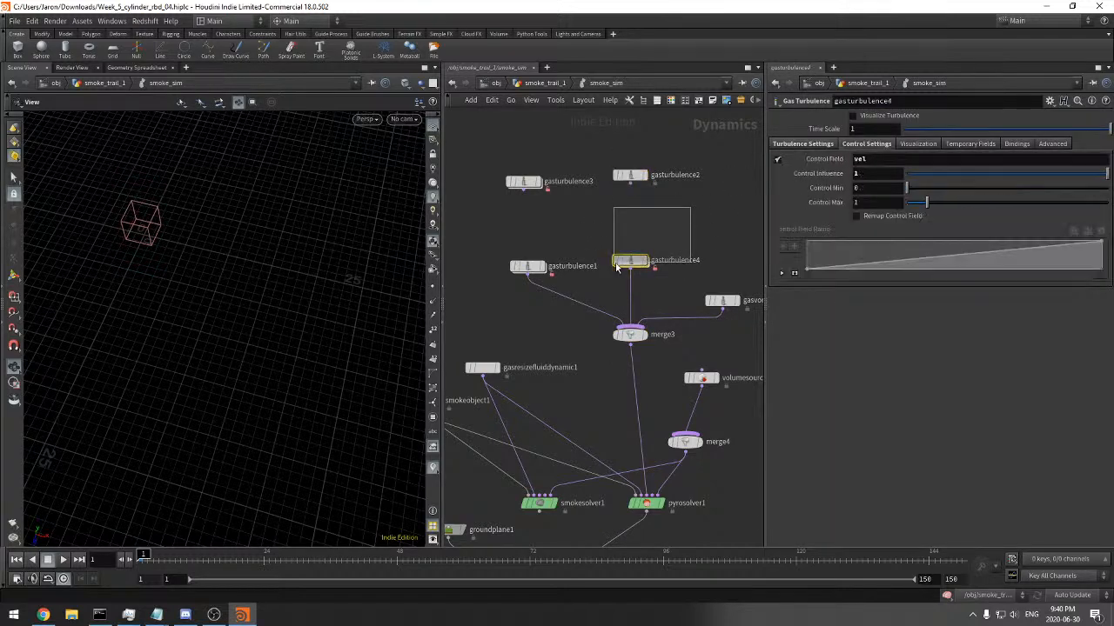
left_click(802, 144)
left_click(630, 176)
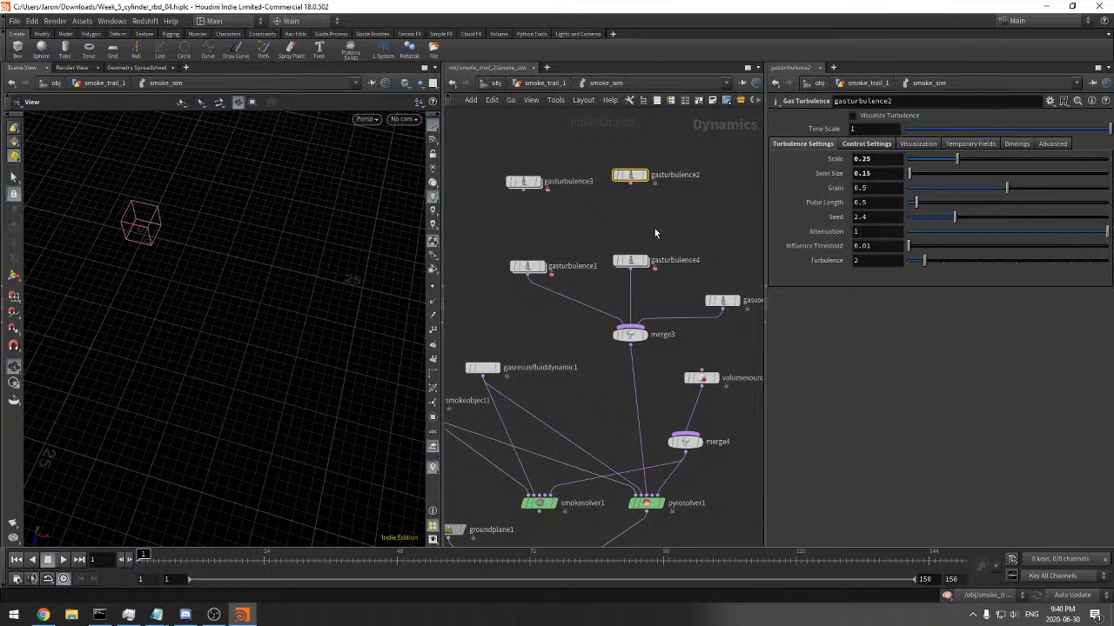
left_click(527, 266)
left_click(802, 144)
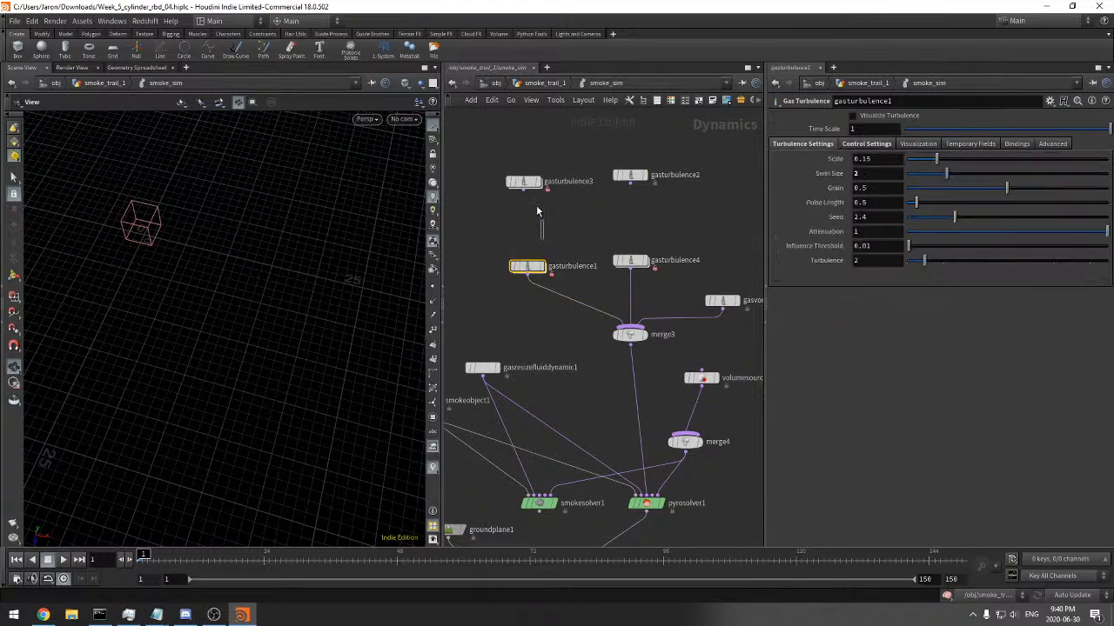
left_click(523, 182)
left_click(792, 145)
left_click(528, 267)
left_click(630, 176)
left_click(629, 261)
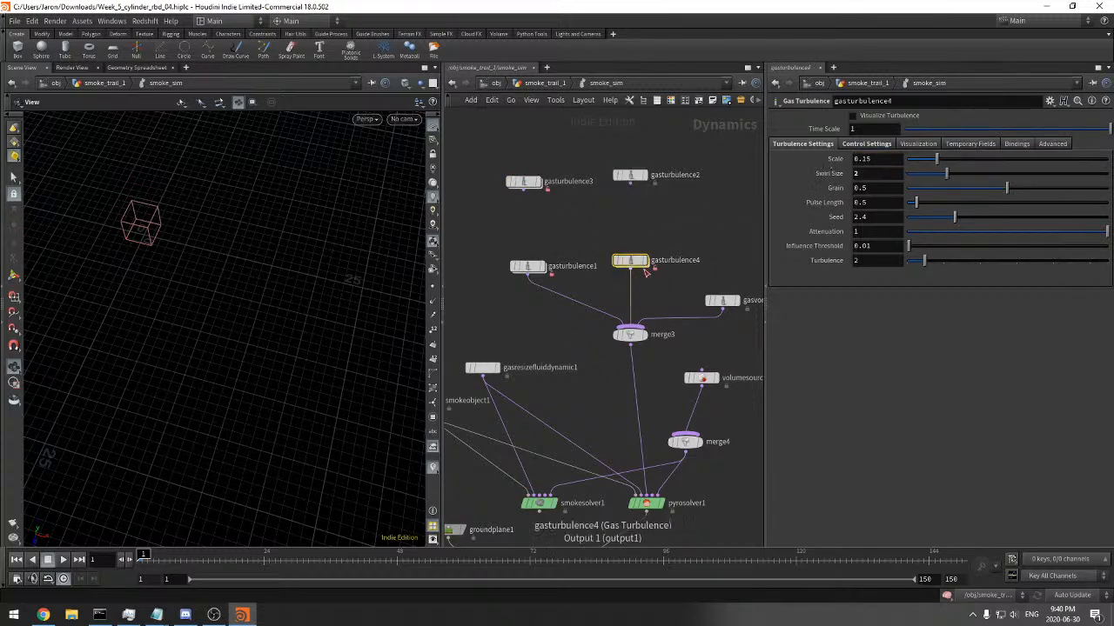
Set the turbulence Scale of gasturbulence4 to 0.25
left_click_drag(877, 159, 713, 204)
type("0.25")
key("Tab")
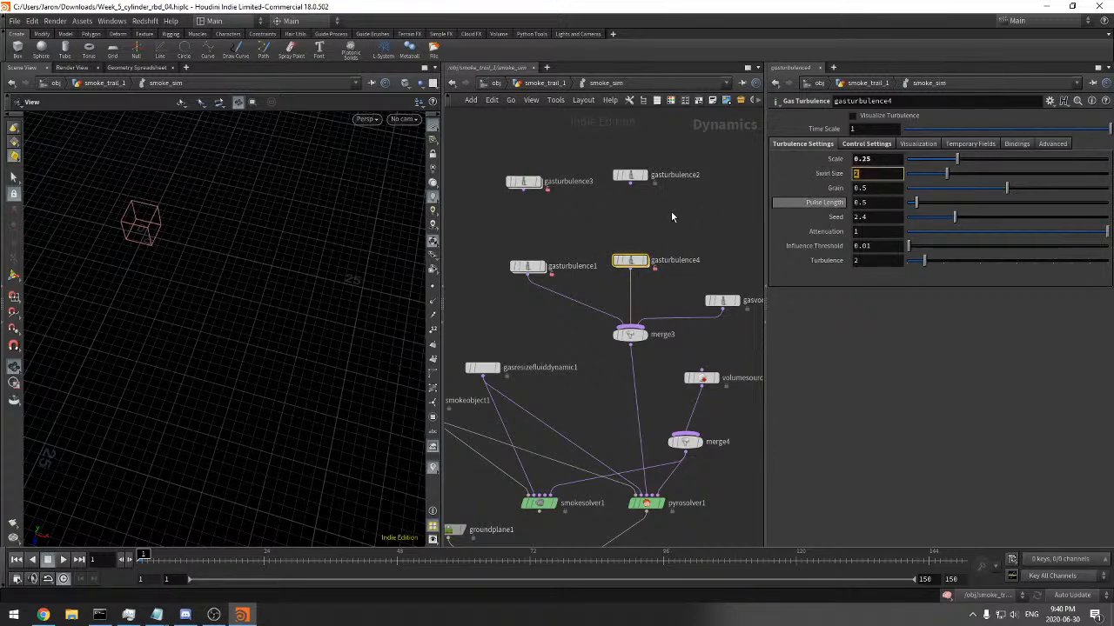
Examine gasturbulence4's Control Settings and its place in the smoke_sim network
left_click(529, 268)
left_click_drag(588, 224, 502, 153)
left_click(634, 261)
left_click_drag(687, 224, 611, 146)
right_click_drag(687, 193, 667, 196)
middle_click_drag(667, 197, 668, 162)
left_click(631, 209)
left_click(868, 144)
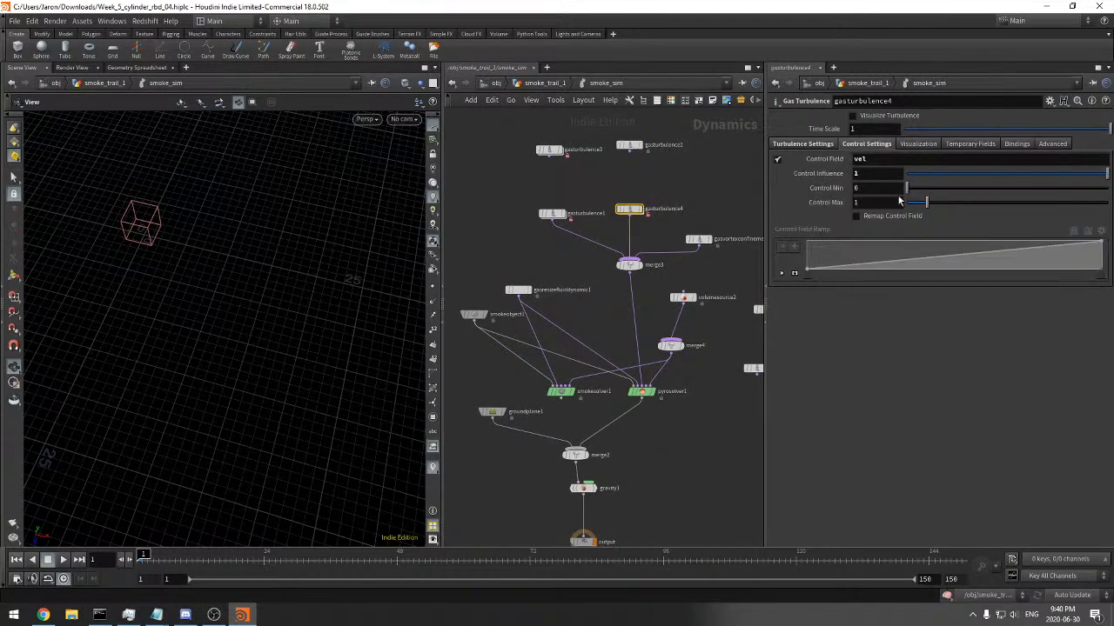
middle_click_drag(594, 298, 609, 229)
right_click_drag(663, 352, 676, 355)
middle_click_drag(692, 354, 654, 422)
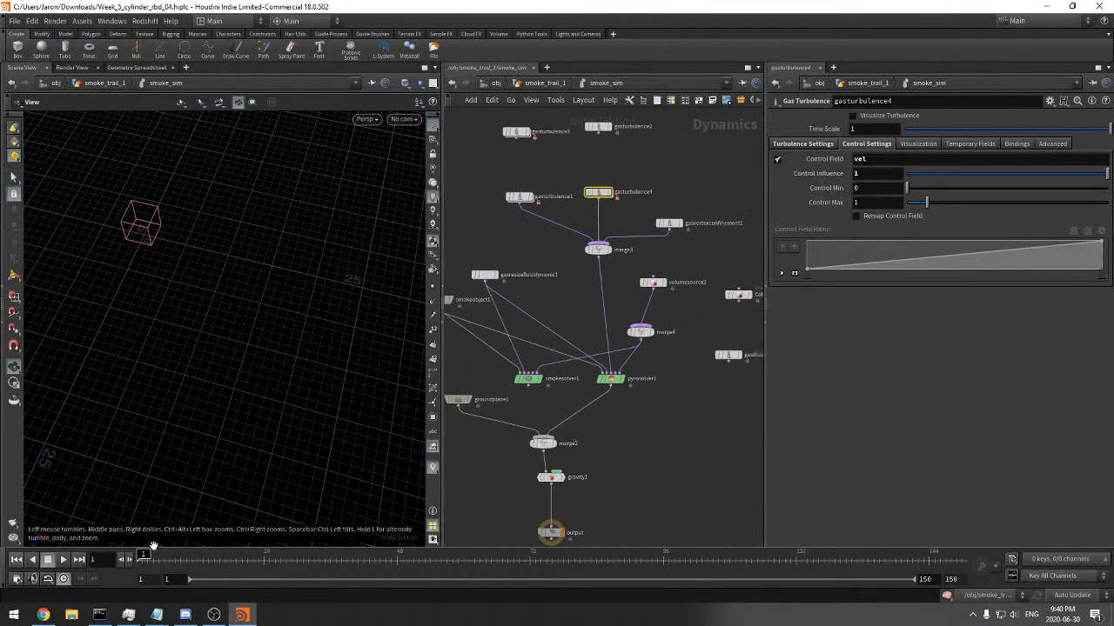
Save the scene, play the simulation and review the smoke shape up to frame 27
left_click_drag(183, 370, 197, 342)
right_click_drag(197, 343, 225, 325)
left_click_drag(224, 325, 238, 294)
key("ctrl+s")
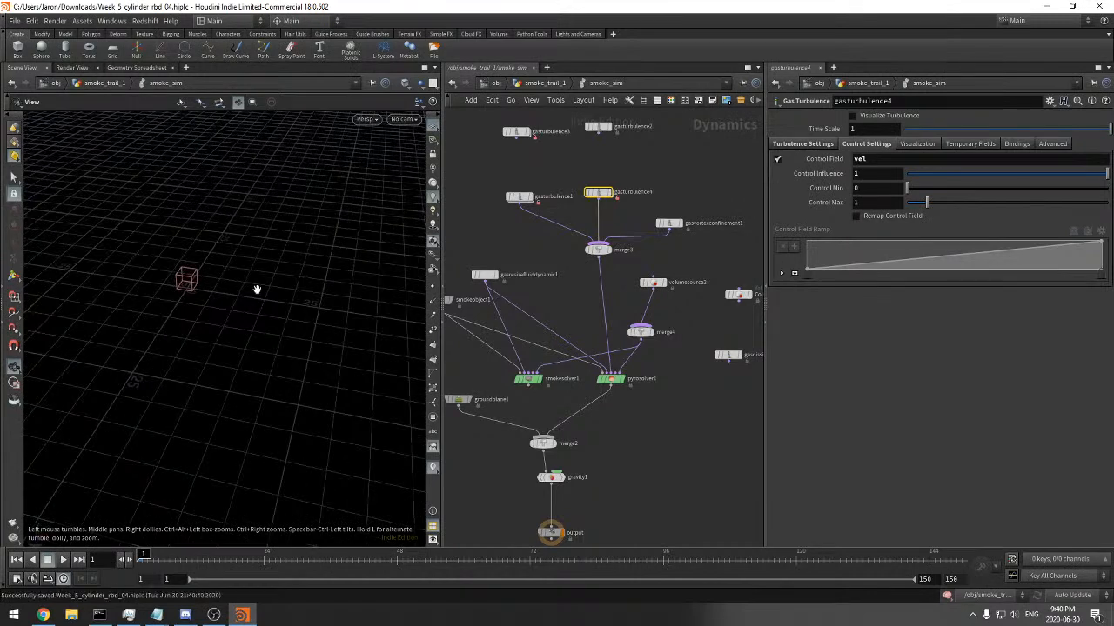
left_click(60, 561)
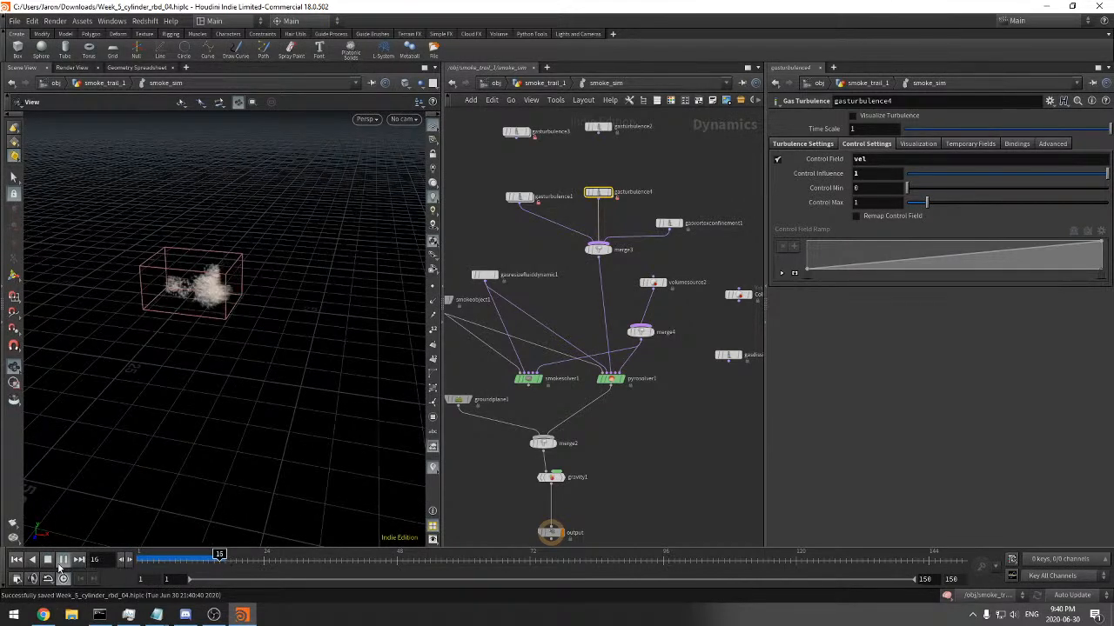
right_click_drag(325, 255, 360, 247)
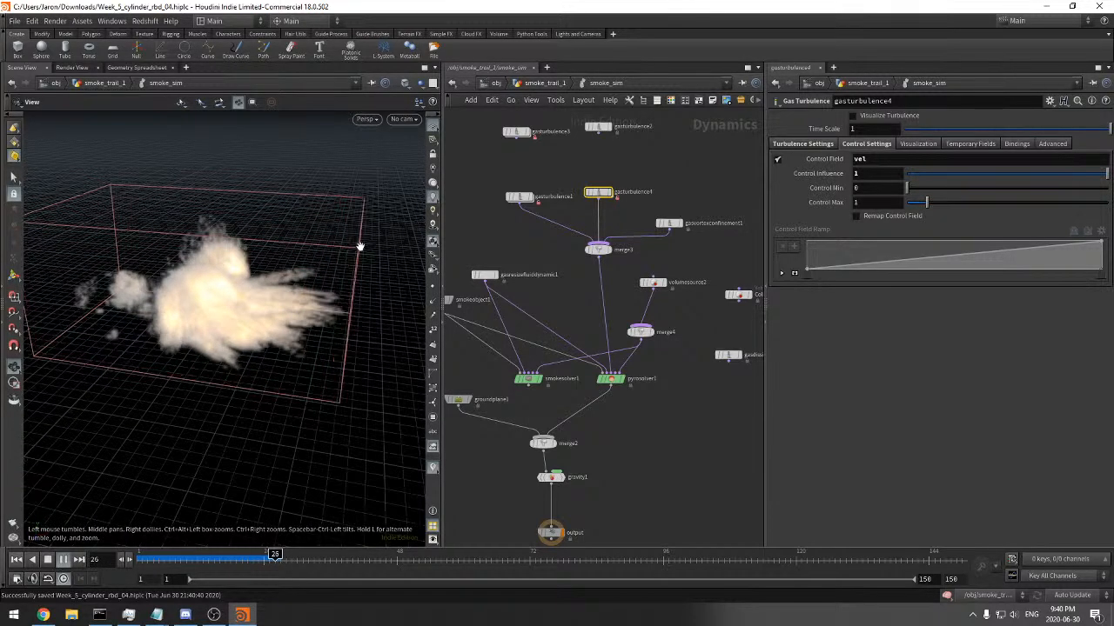
left_click_drag(363, 246, 326, 249)
left_click_drag(199, 418, 246, 494)
left_click_drag(211, 562, 280, 559)
Set the Division Size of smokeobject1 to 0.06*1.5
middle_click_drag(528, 293, 676, 293)
left_click(588, 299)
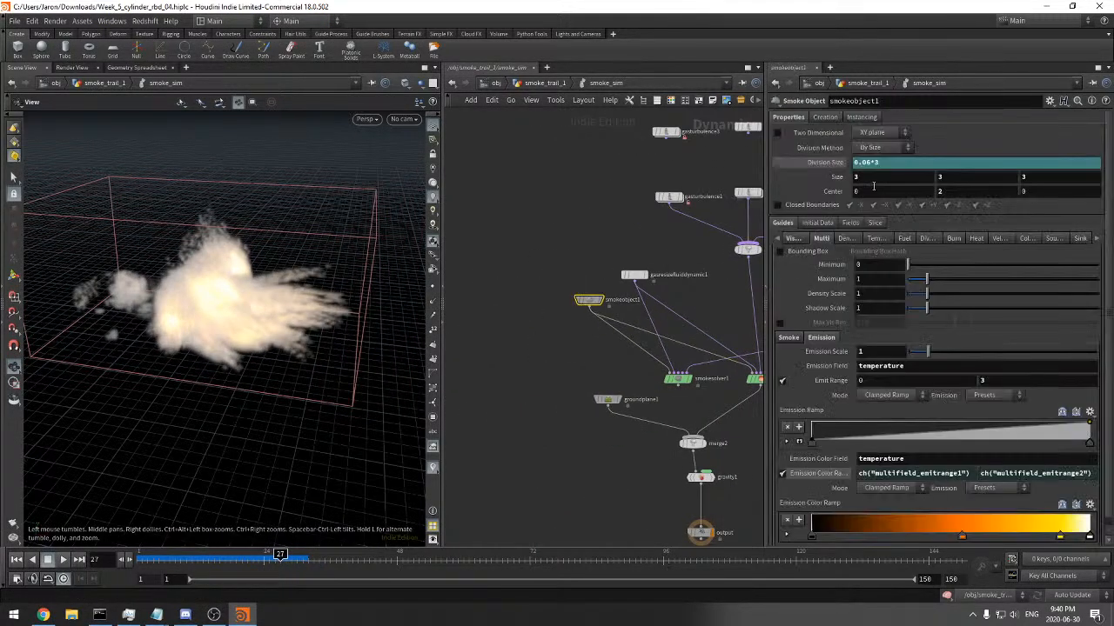
key("Return")
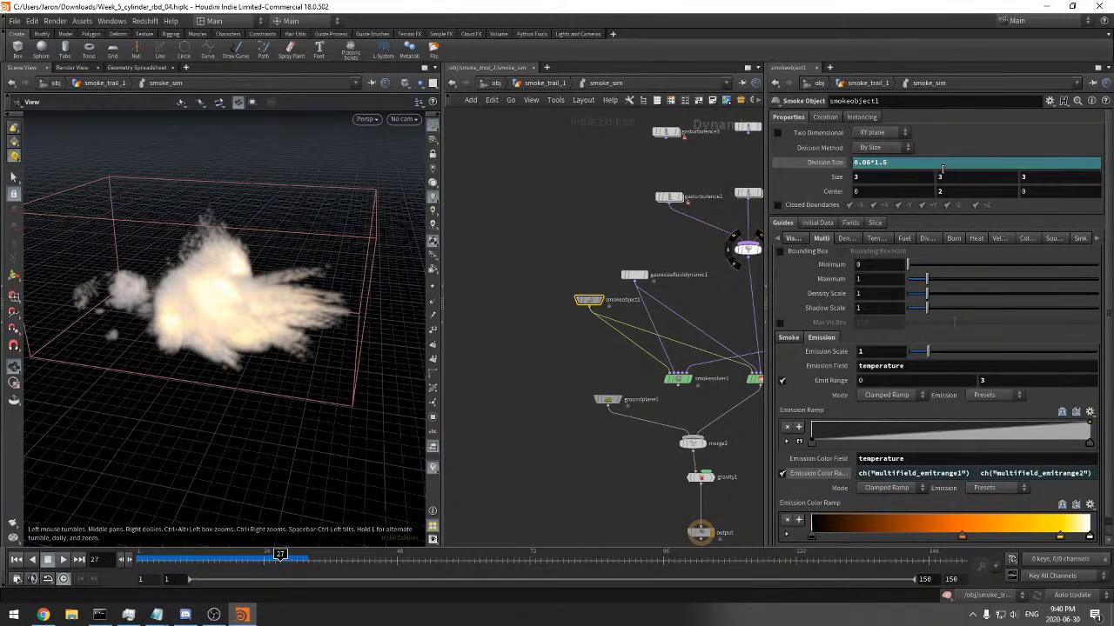
left_click(824, 164)
left_click(824, 164)
middle_click_drag(597, 306, 536, 292)
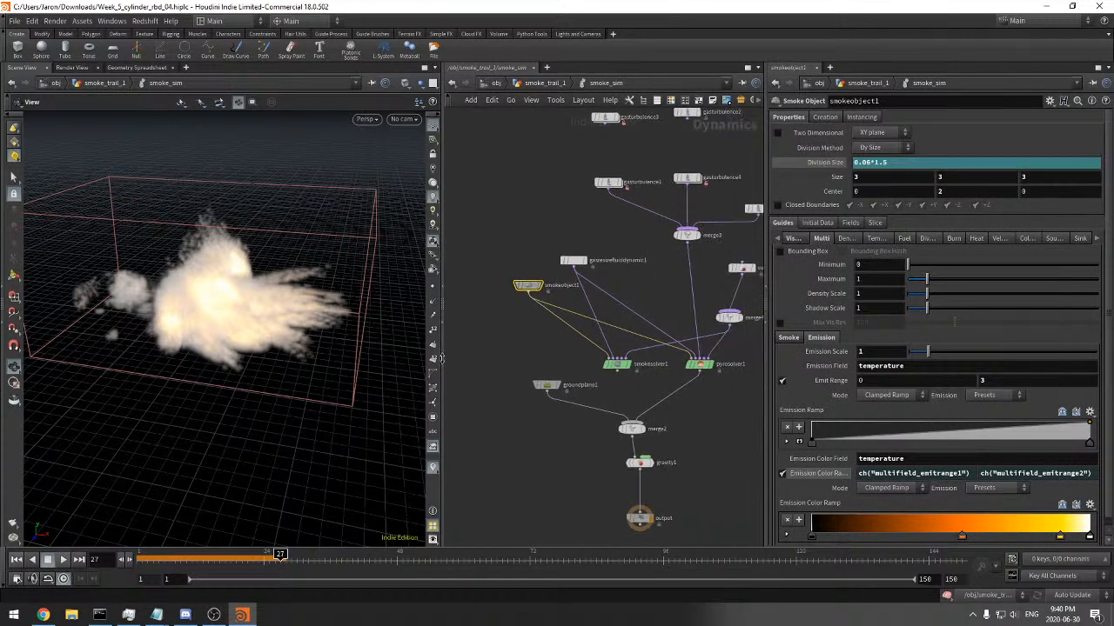
Replay the simulation from frame 1 and examine the smoke close up at frame 33
left_click(143, 560)
left_click(65, 562)
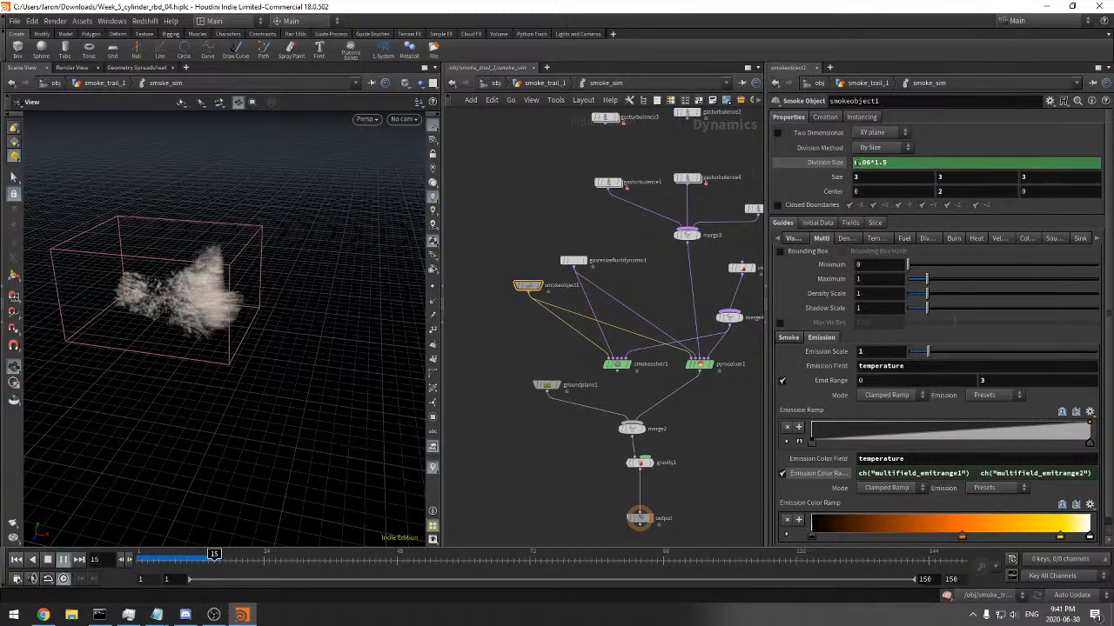
key("Return")
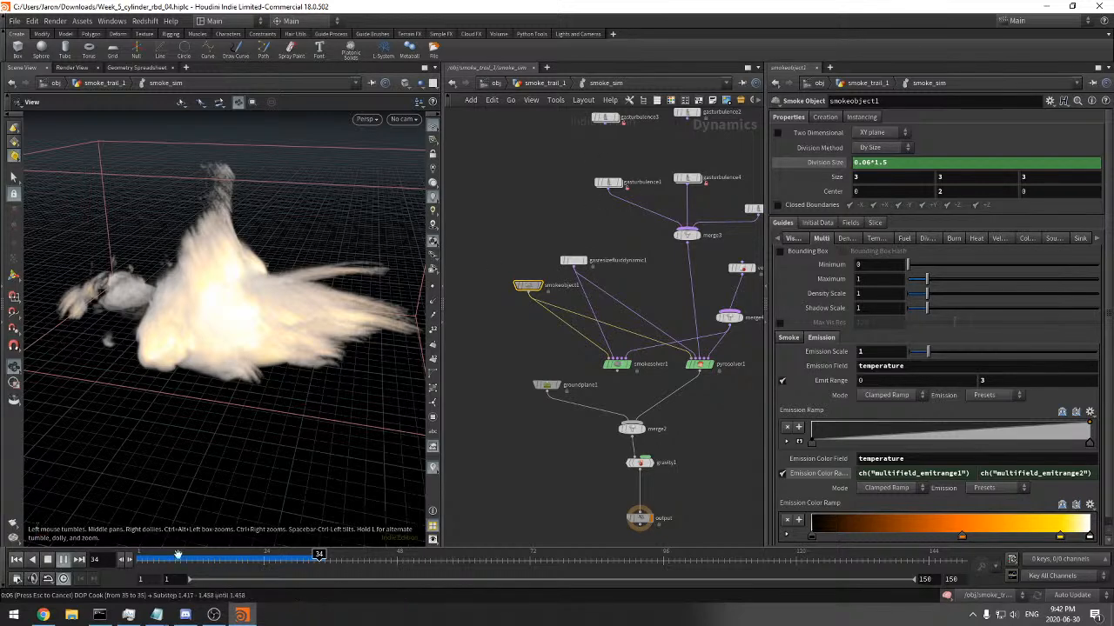
left_click_drag(262, 563, 315, 556)
left_click_drag(241, 355, 303, 348)
middle_click_drag(613, 236, 555, 280)
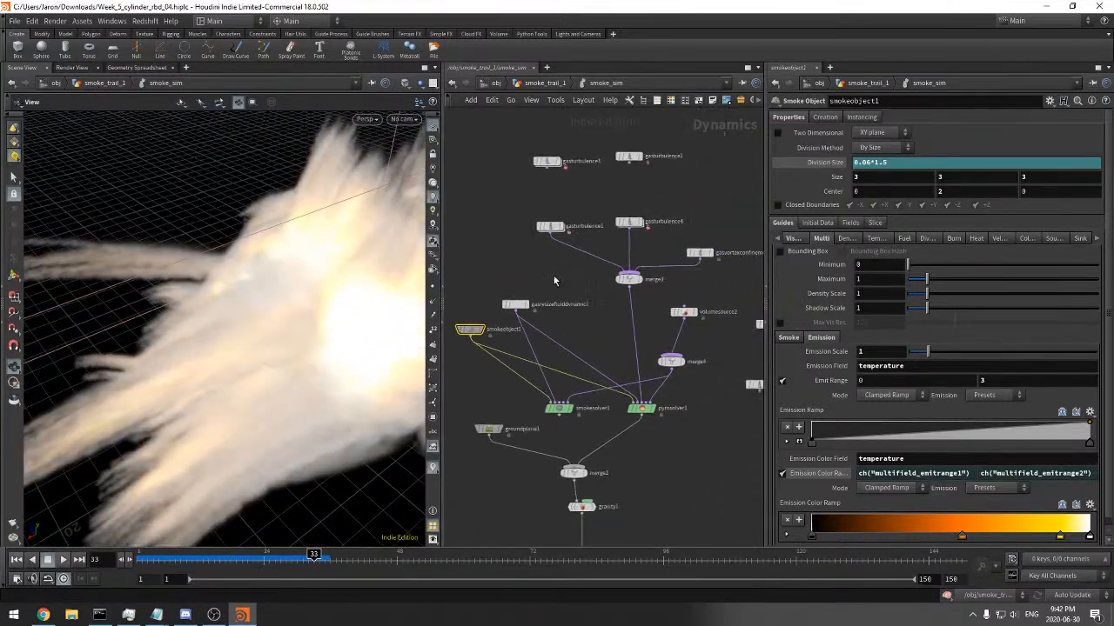
Inspect fit1 inside gasturbulence1's compute_turbulence network and reset the timeline to frame 1
double_click(554, 228)
double_click(514, 228)
left_click(633, 247)
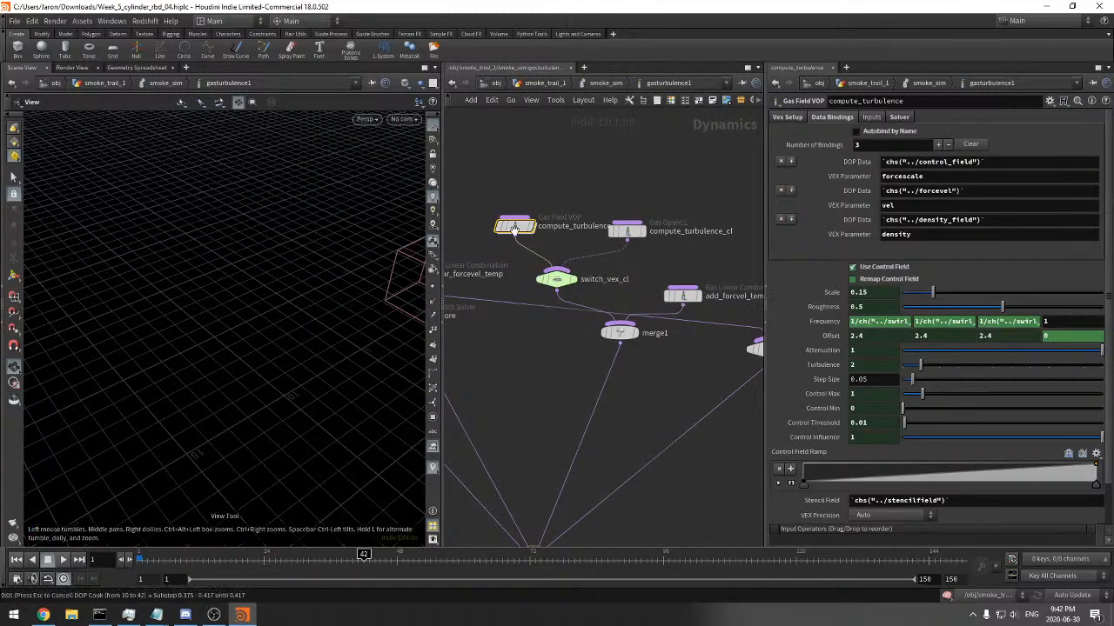
left_click(75, 562)
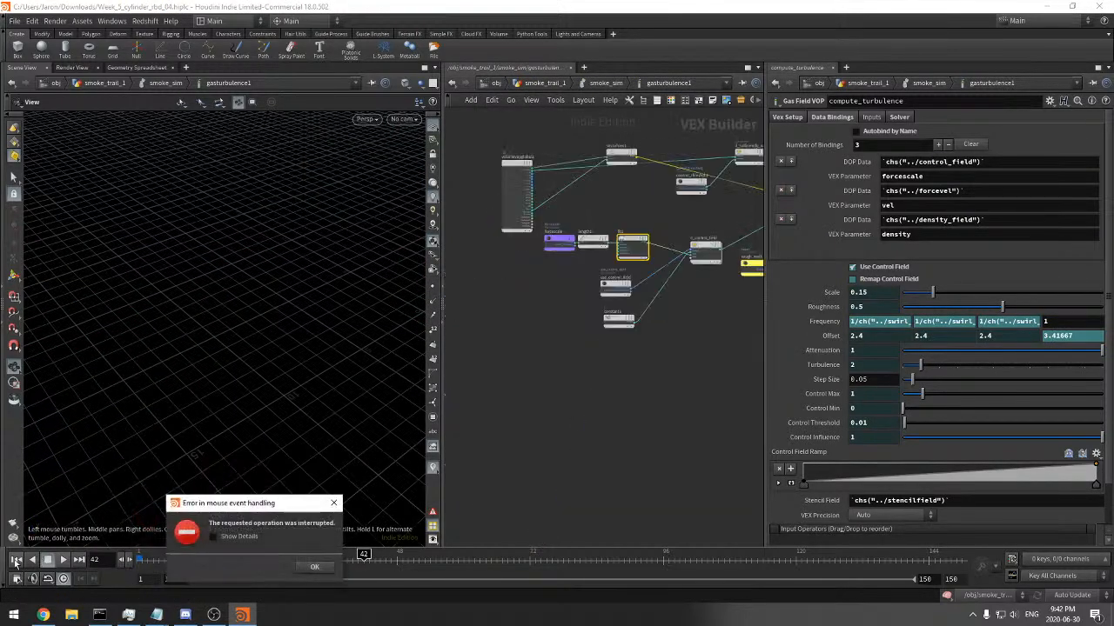
left_click(269, 534)
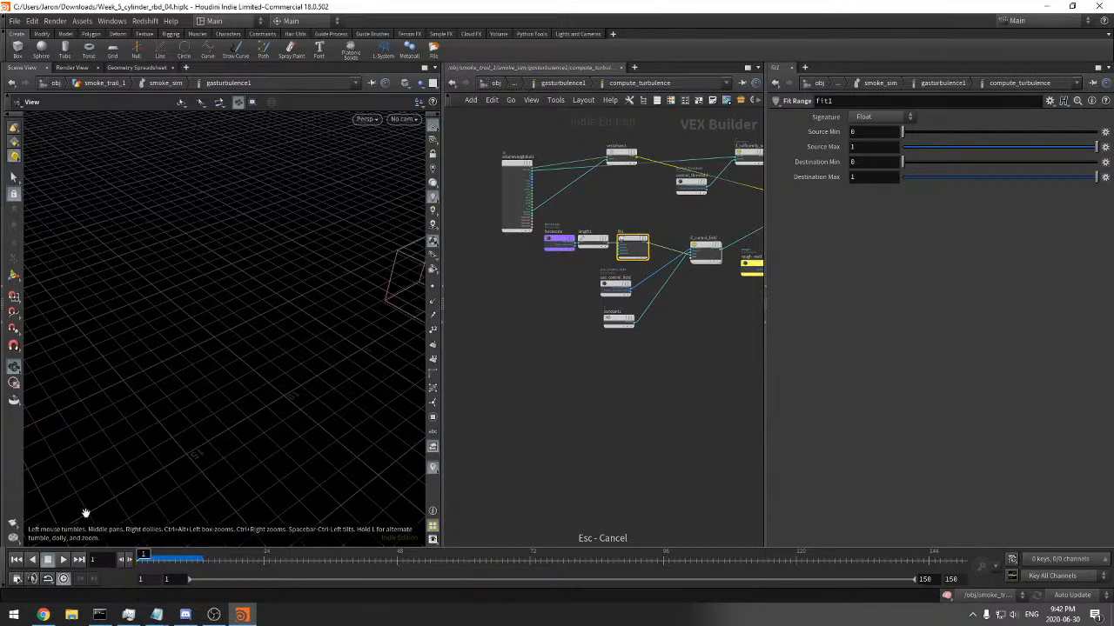
middle_click_drag(628, 170, 581, 209)
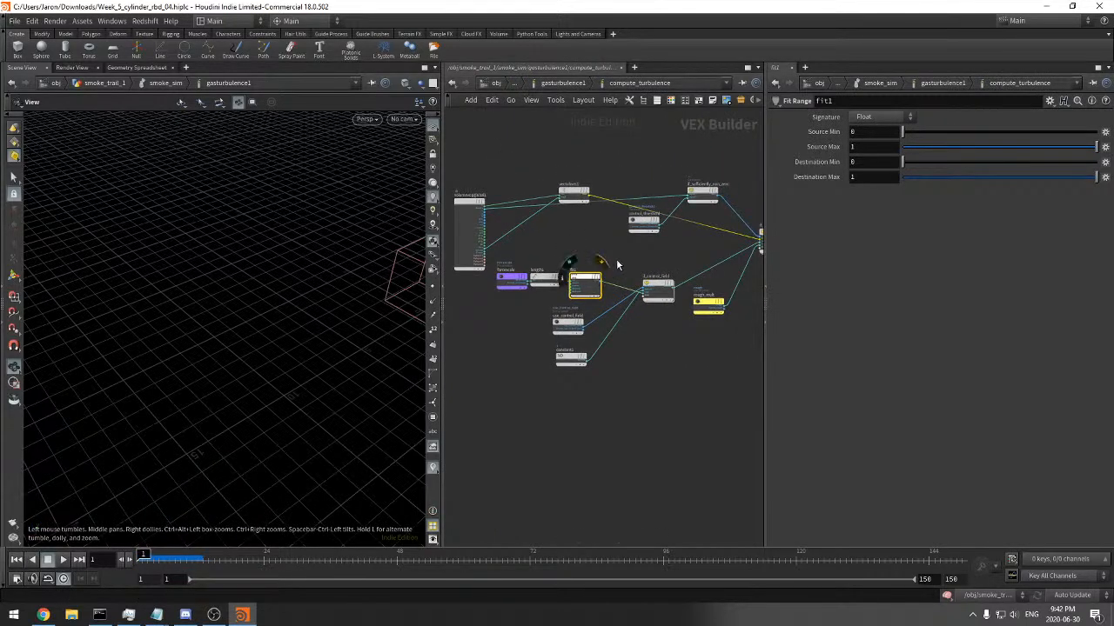
Enter gasturbulence4's compute_turbulence network and check its Length and Fit Range nodes
left_click(583, 84)
left_click(586, 84)
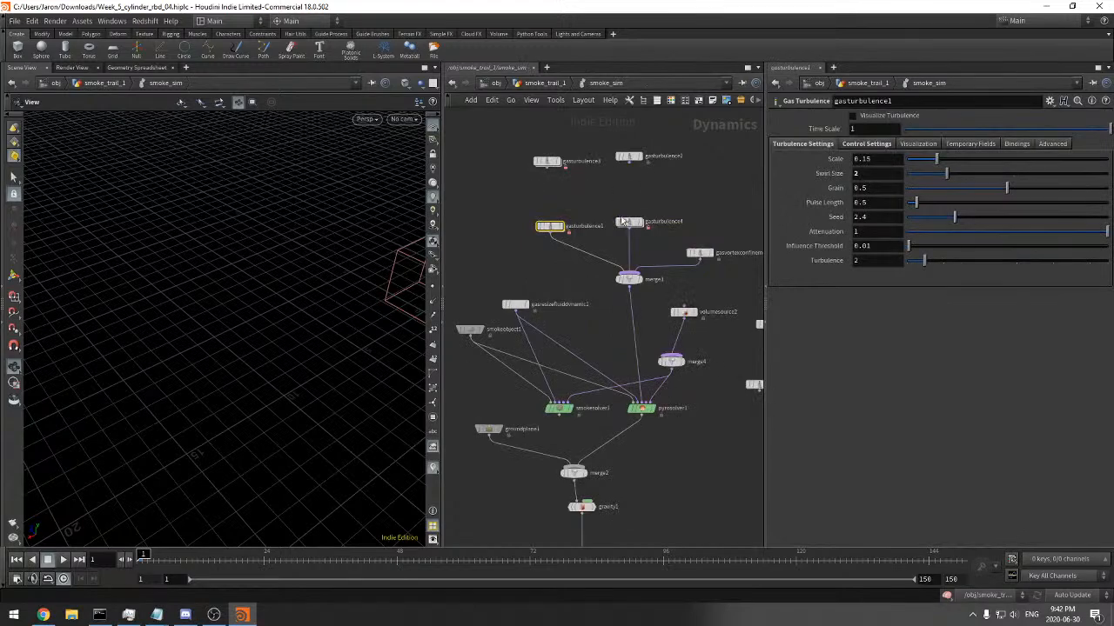
double_click(628, 221)
double_click(593, 236)
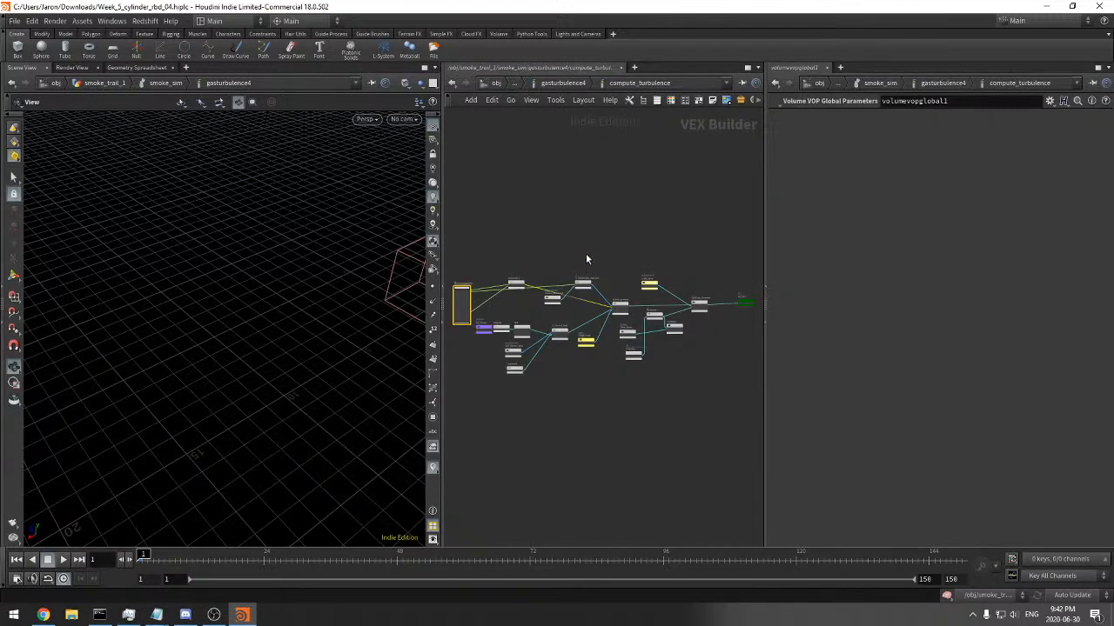
left_click(521, 324)
Go up to the smoke_trail_1 network, view the imported smoke at frame 14 and save the scene
left_click(550, 83)
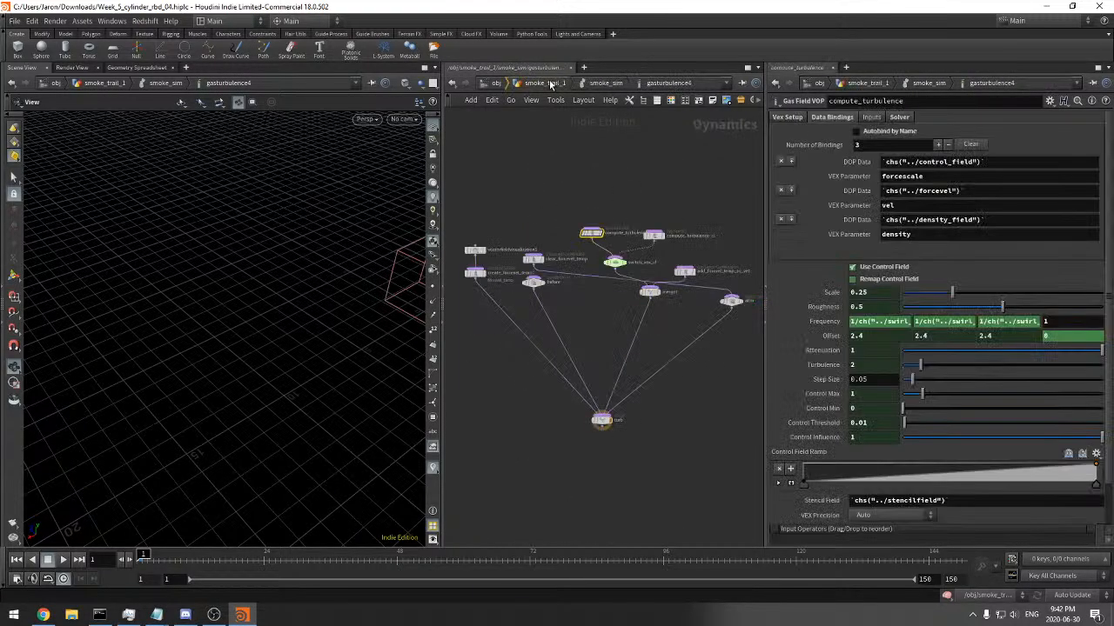
left_click(550, 84)
left_click_drag(629, 390, 502, 328)
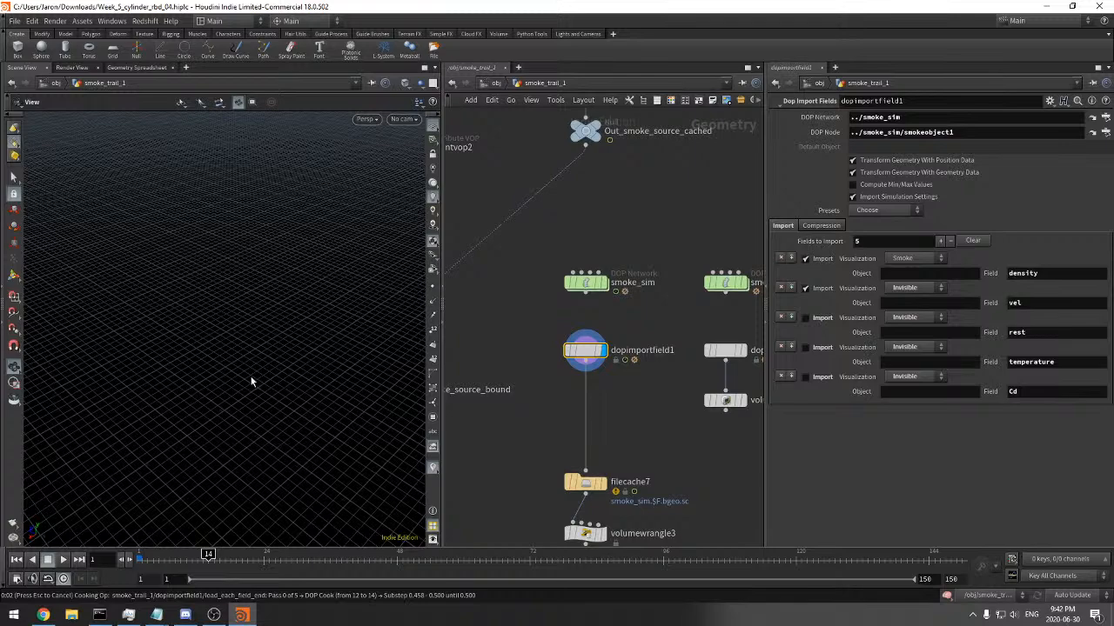
right_click_drag(250, 379, 142, 393)
left_click_drag(141, 393, 252, 404)
key("ctrl+s")
Connect dopimportfield1 to volumevisualization2, display that node and scrub to frame 12
middle_click_drag(643, 422, 572, 371)
left_click_drag(654, 337, 624, 346)
left_click(515, 312)
left_click(654, 339)
left_click(670, 349)
left_click(652, 349)
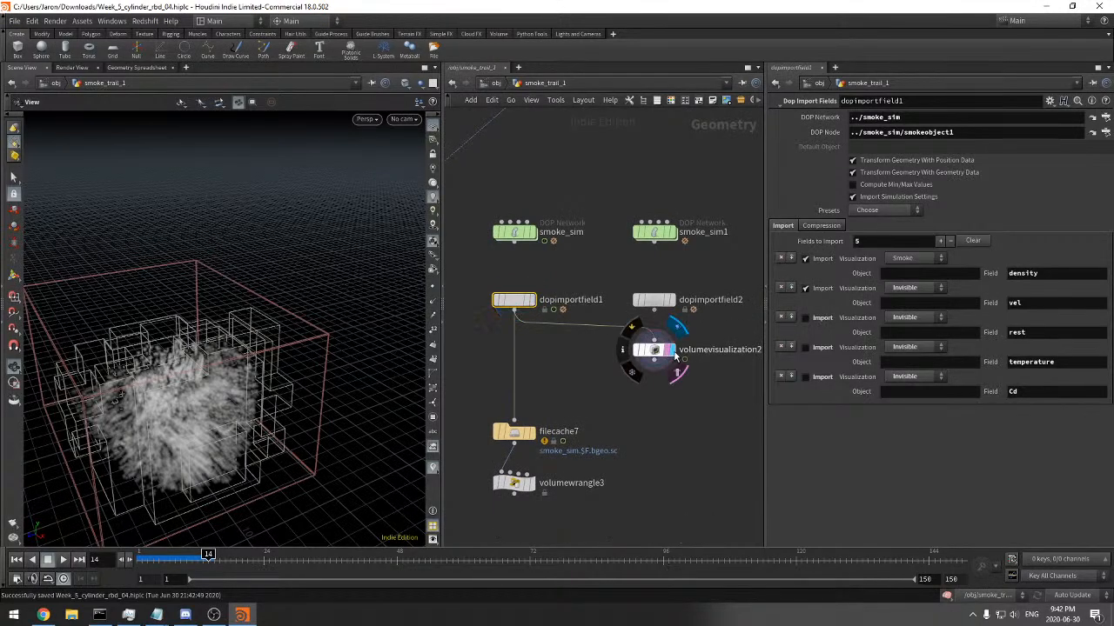
left_click_drag(304, 351, 329, 353)
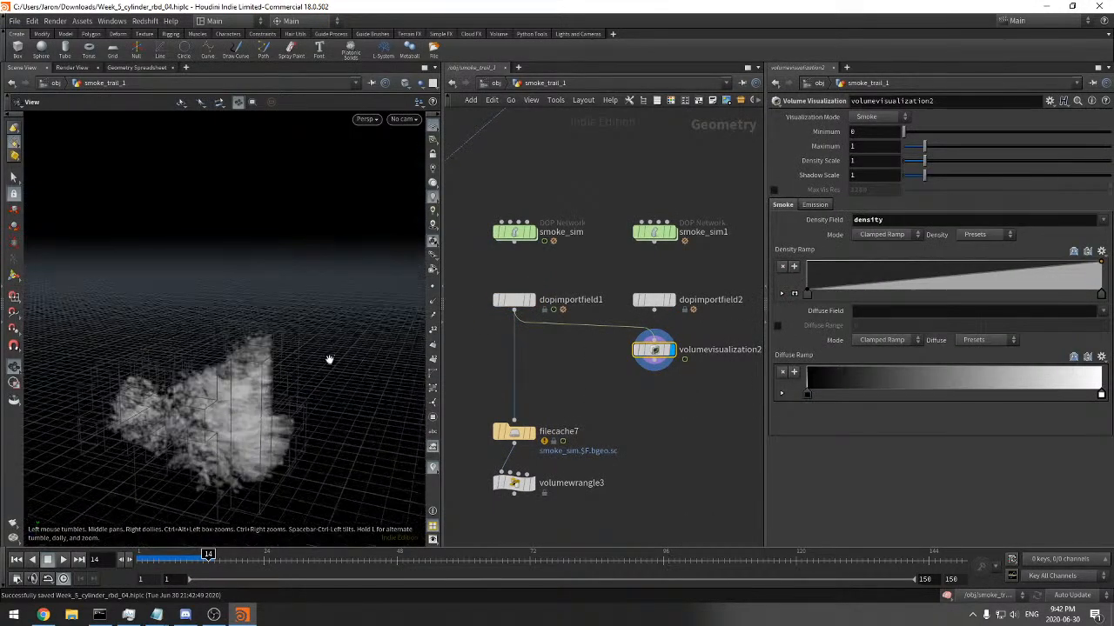
mouse_move(207, 556)
left_mouse_down()
mouse_move(149, 550)
mouse_move(199, 554)
left_mouse_up()
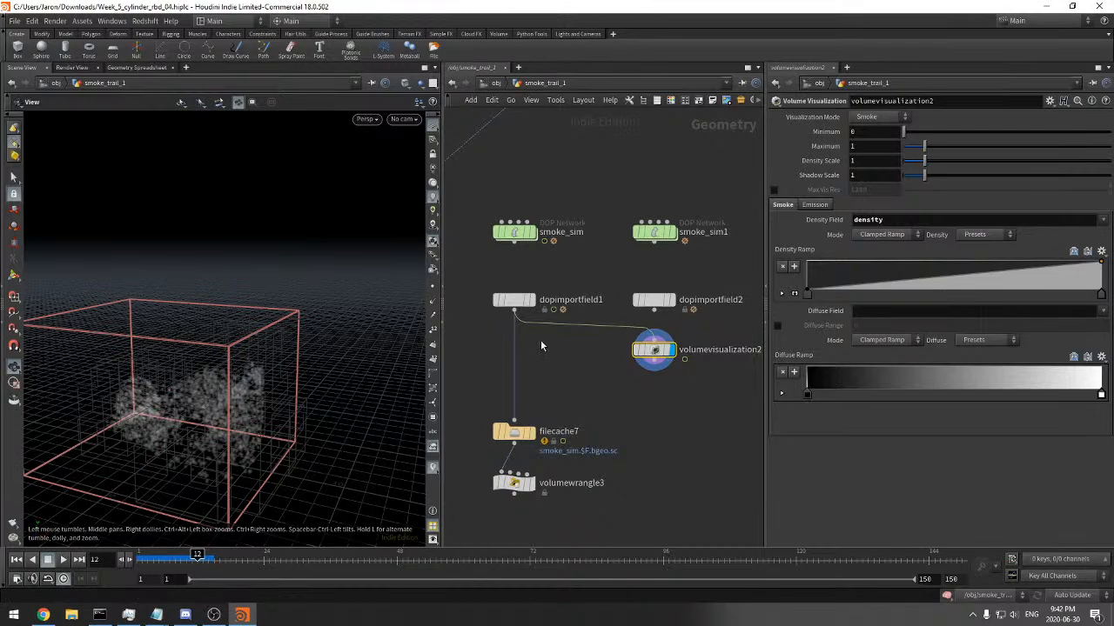
Inspect the smoke of volumevisualization2 from several angles and scrub the timeline to frame 15
left_click_drag(340, 350, 316, 381)
scroll(273, 353, "up", 3)
key("r")
left_click_drag(541, 346, 503, 289)
mouse_move(664, 383)
left_mouse_down()
mouse_move(643, 318)
mouse_move(630, 320)
left_mouse_up()
middle_click_drag(617, 373, 600, 349)
left_click_drag(662, 364, 611, 315)
scroll(612, 320, "down", 4)
left_click_drag(261, 435, 266, 327)
mouse_move(198, 555)
left_mouse_down()
mouse_move(138, 555)
mouse_move(215, 554)
left_mouse_up()
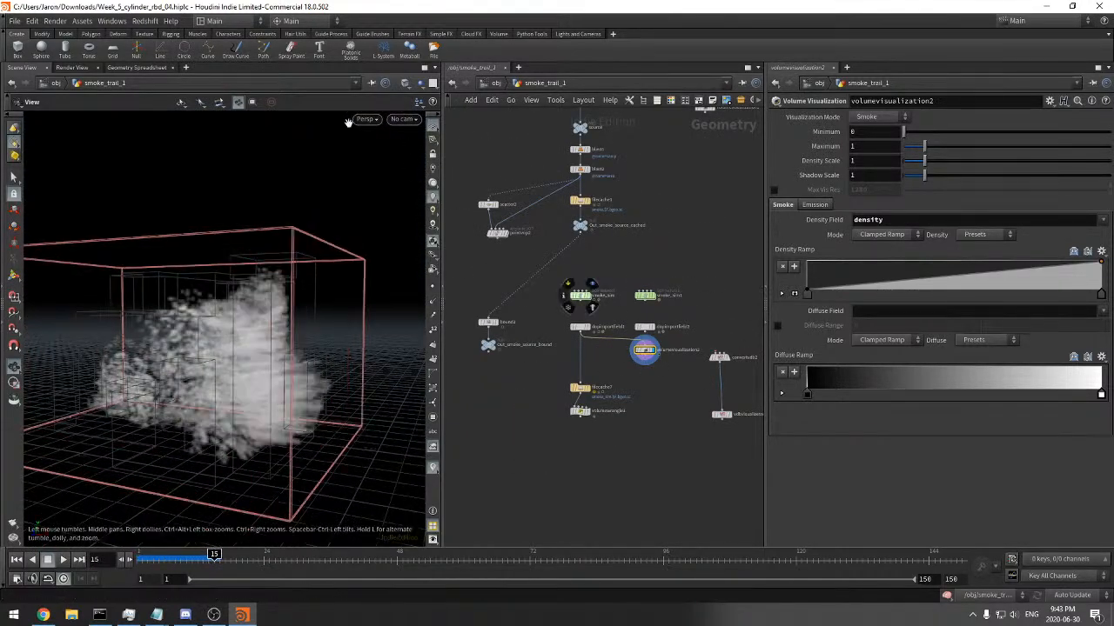
Close the Scene View pane, open a new Scene Viewer pane and move it to the front of the pane order
left_click(71, 68)
left_click(137, 68)
mouse_move(179, 90)
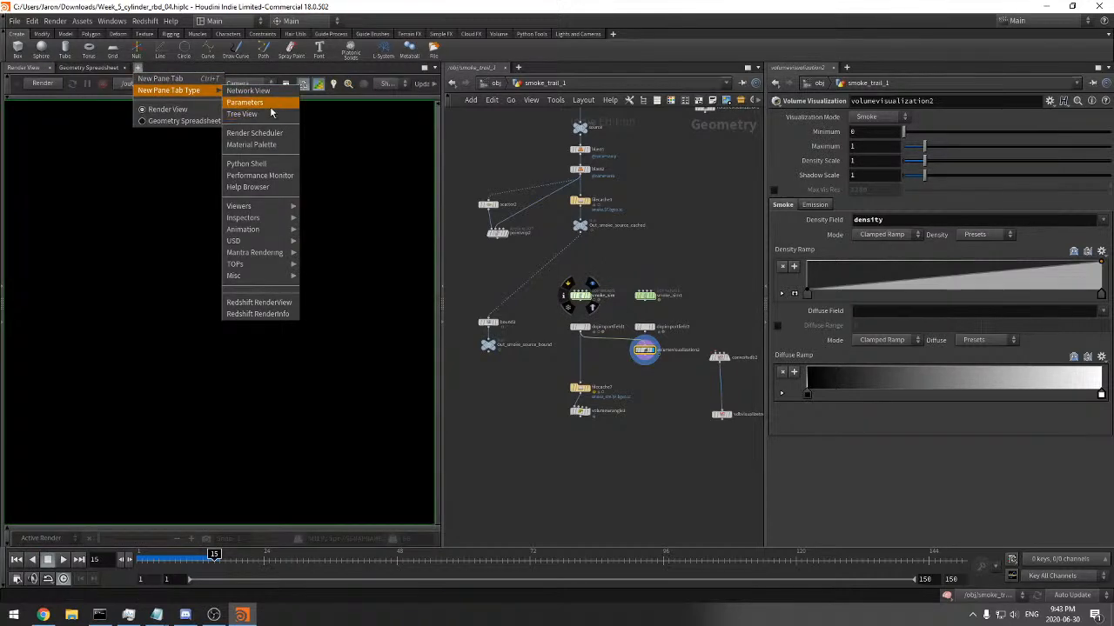
mouse_move(272, 210)
left_click(319, 207)
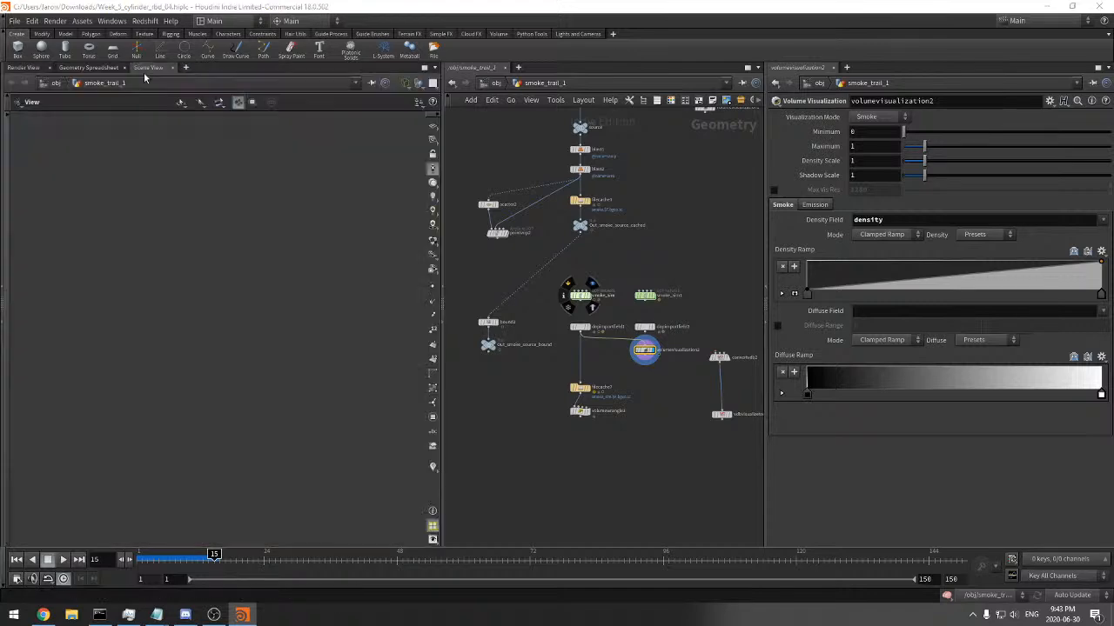
left_click_drag(36, 73, 28, 69)
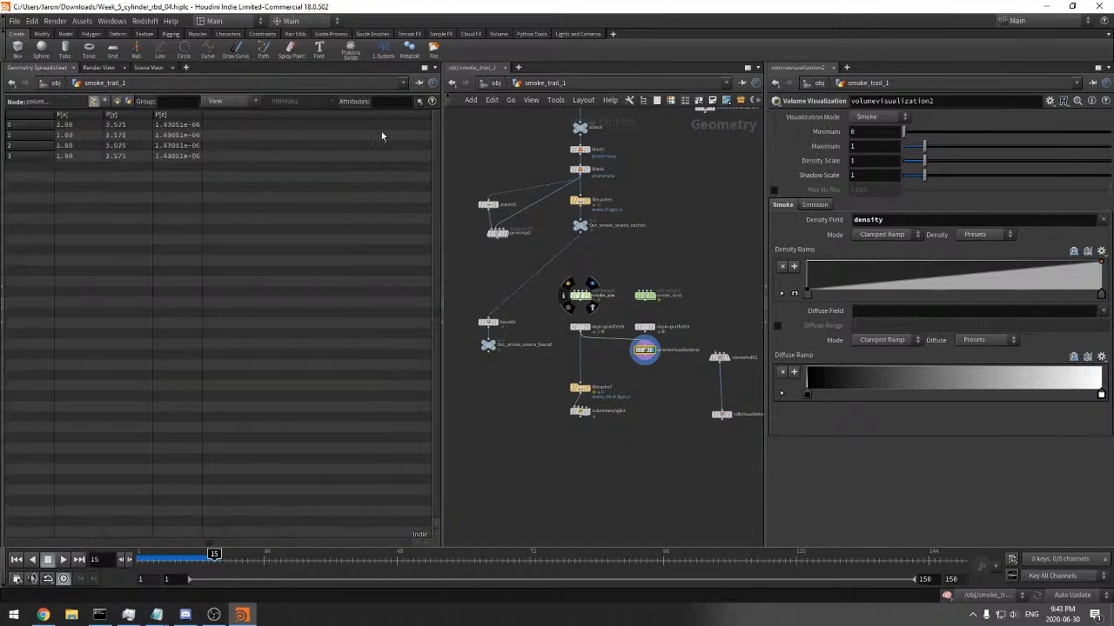
left_click_drag(148, 67, 29, 69)
left_click(406, 84)
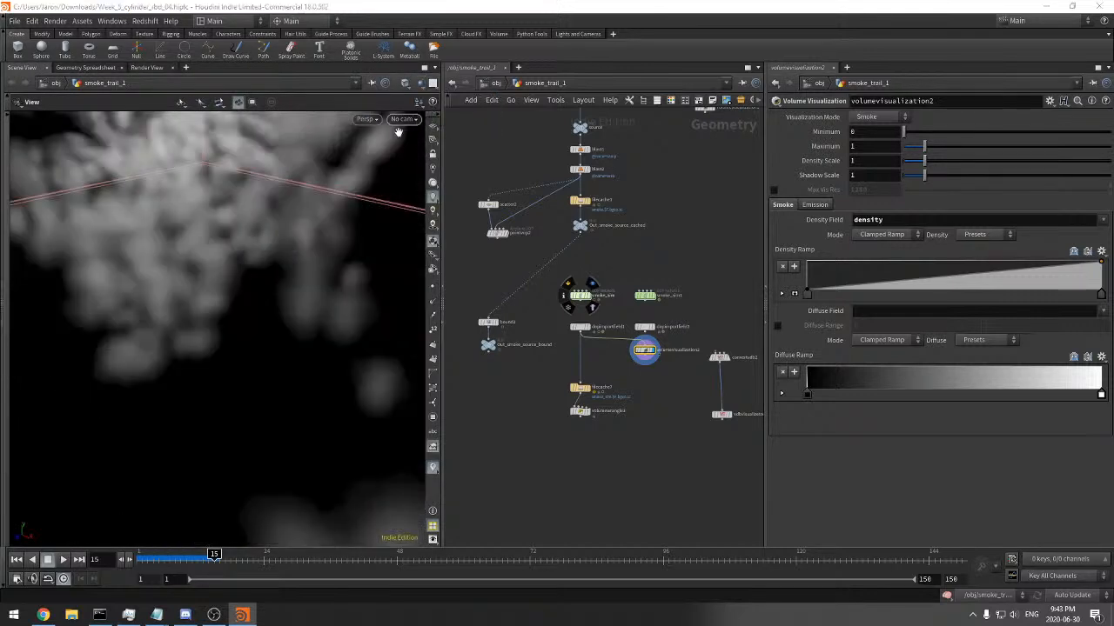
Frame the smoke in the new viewer, start simulating to frame 40 and interrupt the cooking
key("f")
mouse_move(292, 310)
left_mouse_down()
mouse_move(252, 340)
mouse_move(331, 388)
left_mouse_up()
scroll(251, 340, "up", 3)
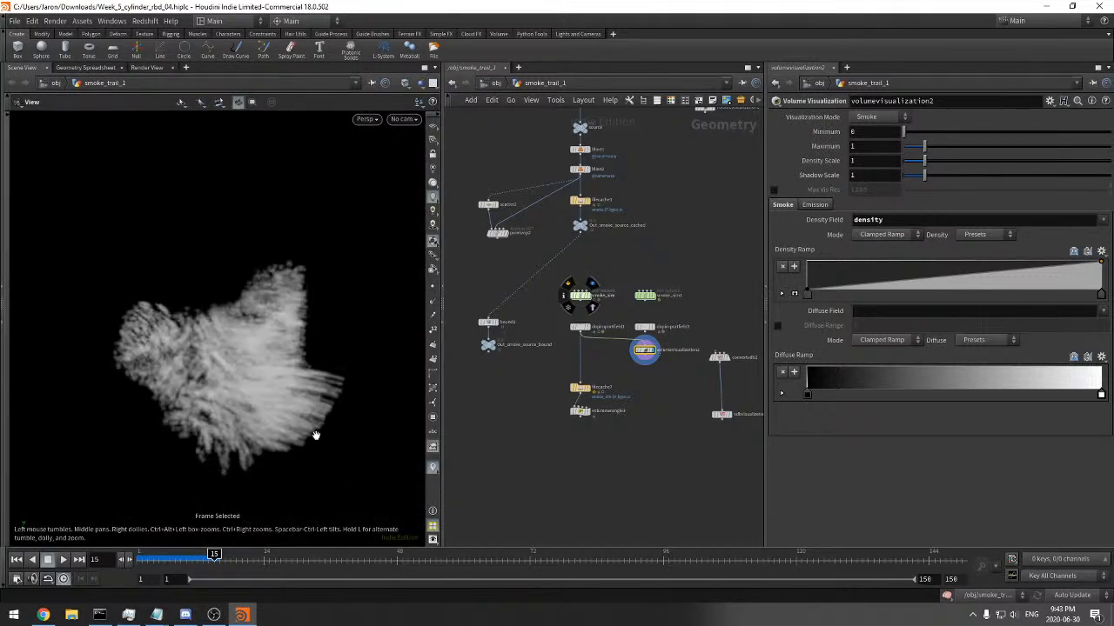
left_click(347, 561)
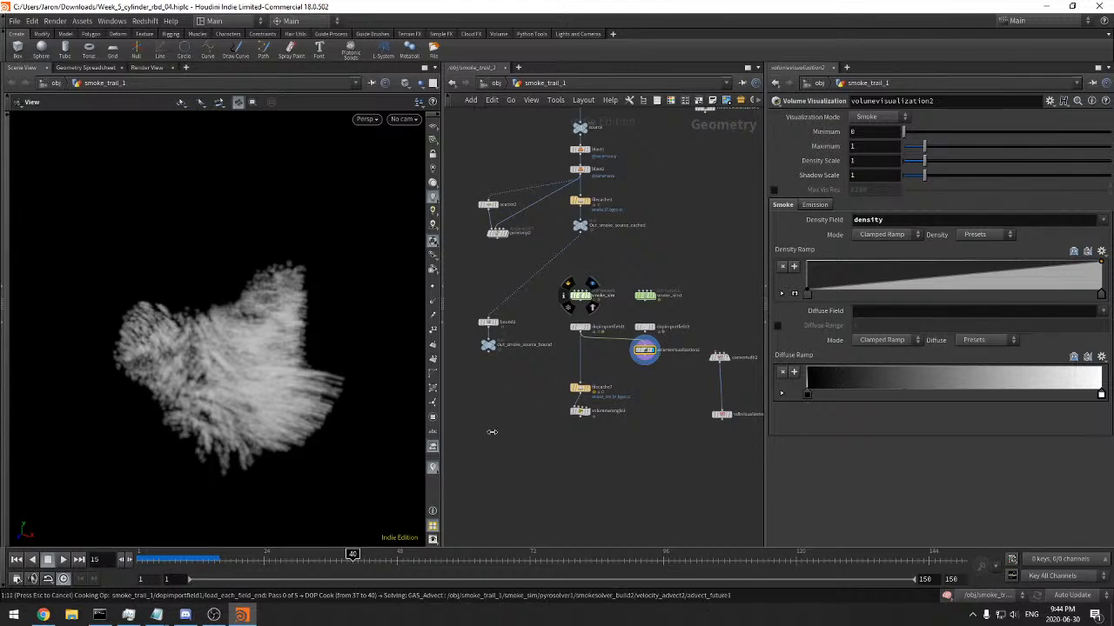
key("Escape")
Scrub the cached simulation to frame 31 and examine the smoke from several sides
left_click_drag(243, 559, 302, 559)
right_click_drag(311, 379, 214, 373)
left_click_drag(214, 373, 220, 402)
right_click_drag(219, 402, 584, 418)
left_click_drag(653, 394, 639, 342)
left_click_drag(287, 296, 373, 276)
right_click_drag(332, 292, 149, 351)
left_click_drag(149, 351, 232, 339)
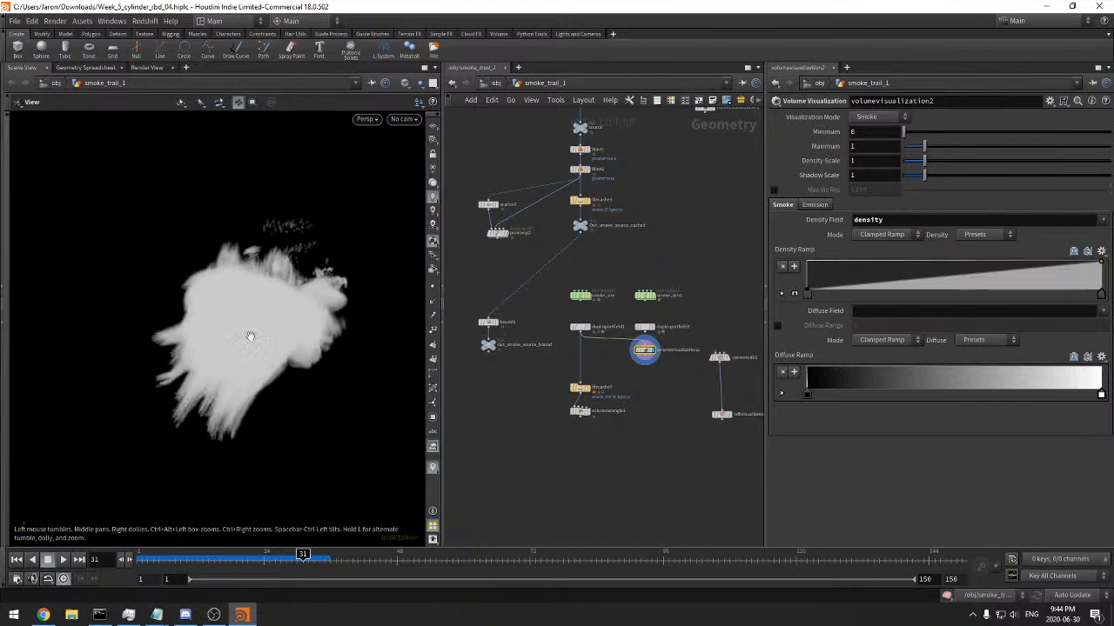
right_click_drag(231, 339, 308, 224)
Go up to the object level and add a distant light to the scene
left_click(494, 84)
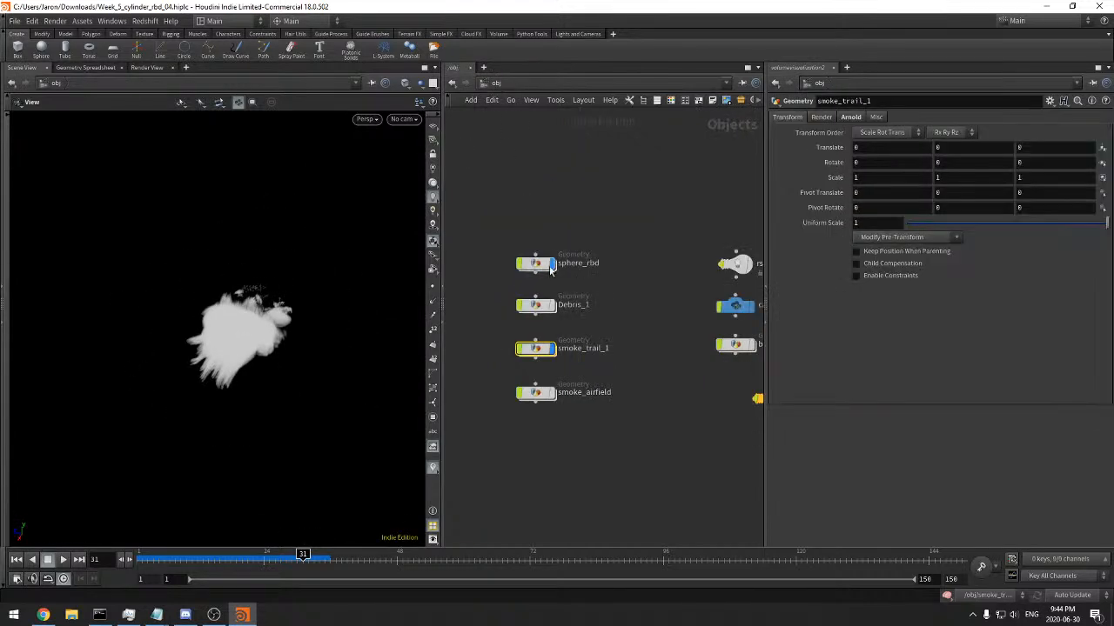
left_click_drag(334, 298, 298, 306)
right_click_drag(298, 307, 270, 362)
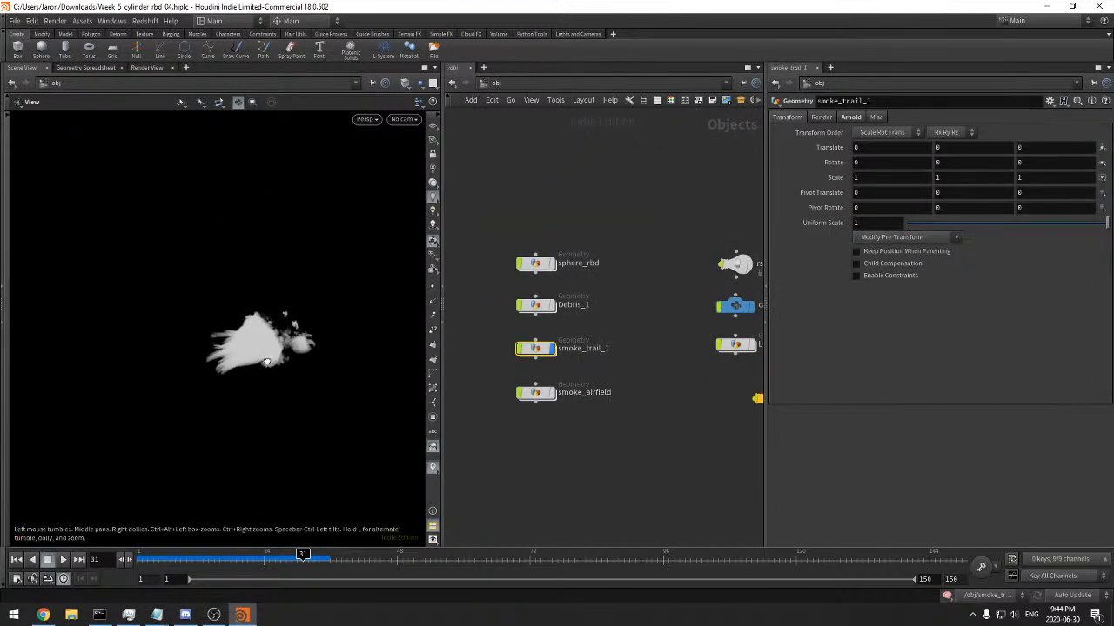
left_click(577, 34)
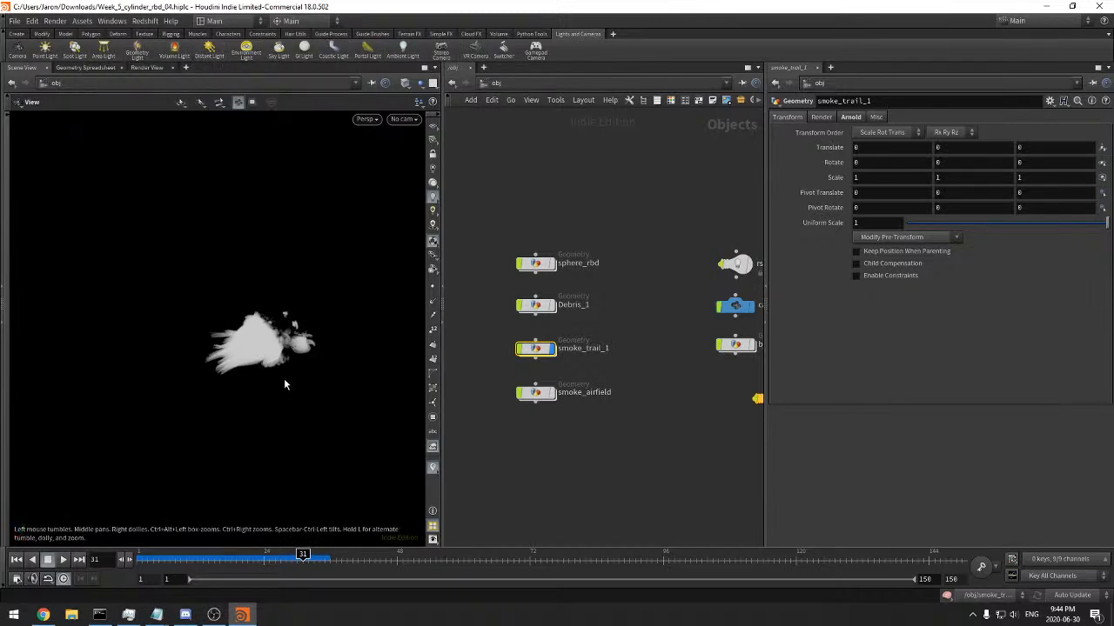
key("Escape")
left_click_drag(261, 250, 340, 266)
middle_click_drag(462, 331, 594, 312)
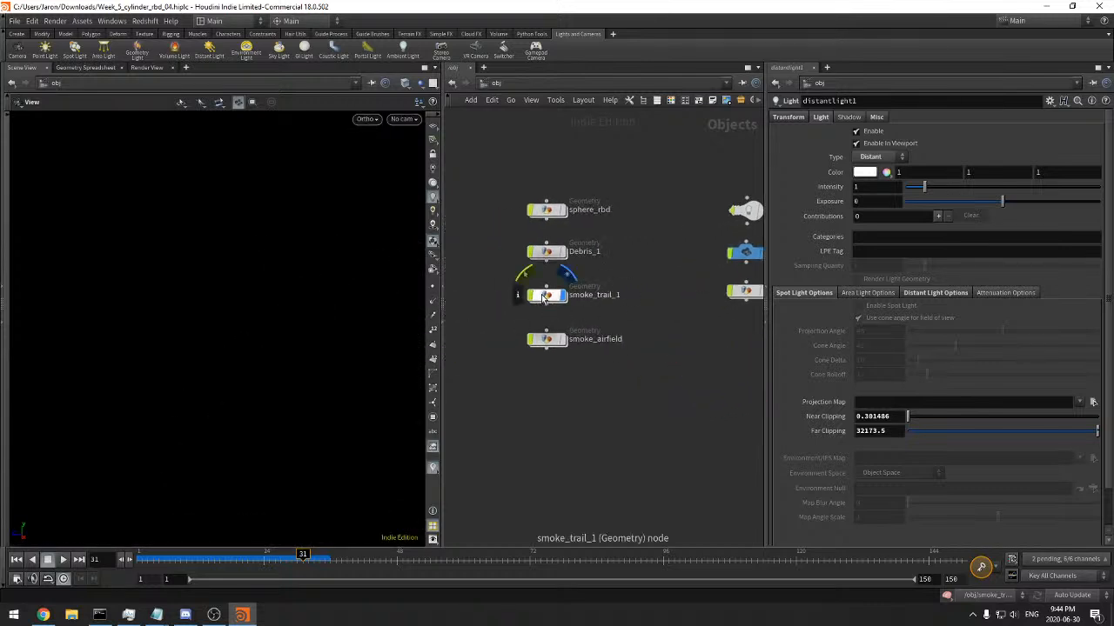
Enter smoke_trail_1 again, frame the lit smoke and scrub the timeline to frame 27
double_click(547, 295)
key("space+f")
mouse_move(286, 309)
left_mouse_down()
mouse_move(363, 262)
mouse_move(238, 281)
mouse_move(313, 310)
mouse_move(330, 301)
mouse_move(281, 331)
mouse_move(301, 331)
mouse_move(278, 334)
mouse_move(294, 328)
left_mouse_up()
left_click_drag(180, 555, 280, 559)
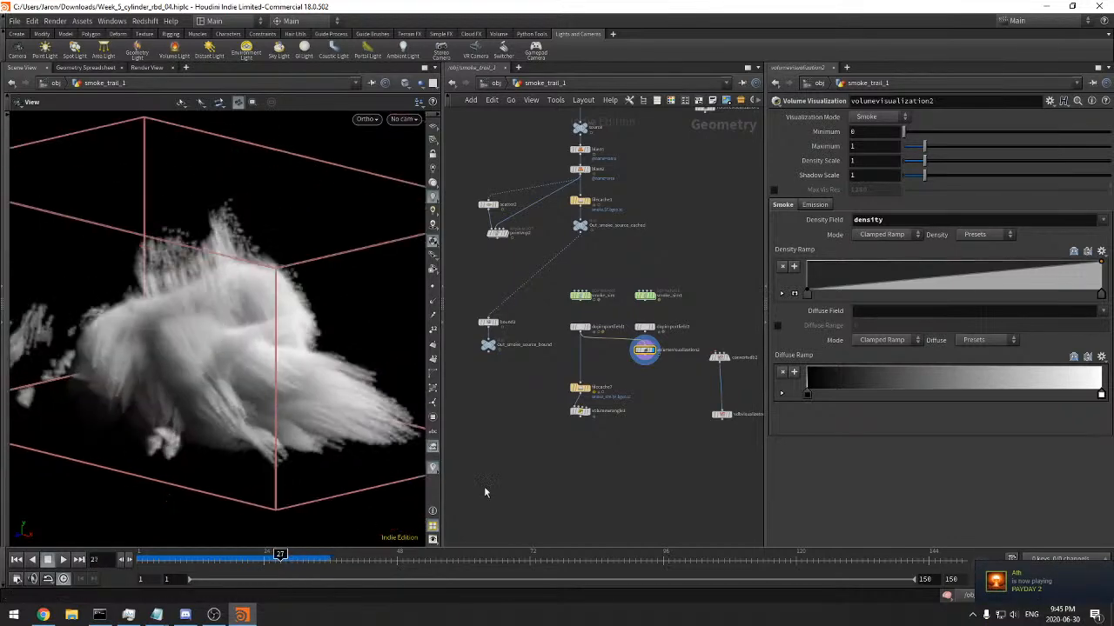
scroll(672, 402, "up", 2)
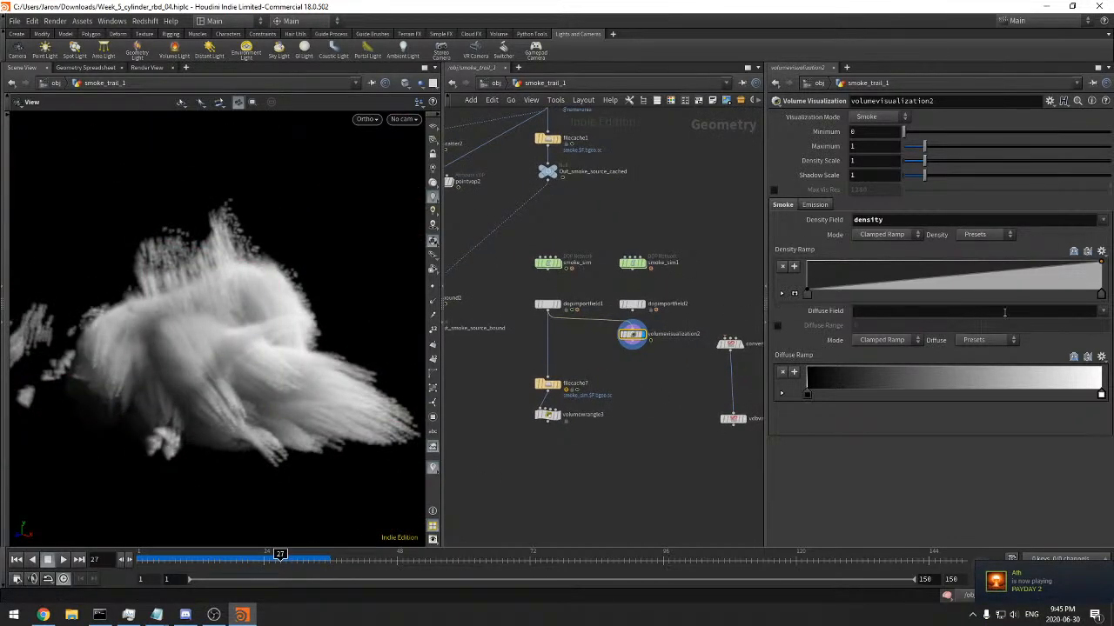
Set the Diffuse Field of volumevisualization2 to density
left_click(1102, 312)
left_click(1098, 336)
mouse_move(353, 336)
left_mouse_down()
mouse_move(362, 387)
mouse_move(304, 375)
mouse_move(284, 355)
mouse_move(293, 327)
left_mouse_up()
Show the reference grid, switch the view to perspective and frame the smoke
left_click(435, 128)
left_click_drag(359, 139, 244, 343)
key("o")
key("f")
scroll(273, 305, "down", 3)
Scrub to frame 32 and widen the viewport pane to inspect the smoke
left_click_drag(160, 559, 308, 559)
left_click_drag(131, 381, 335, 300)
left_click_drag(442, 159, 703, 158)
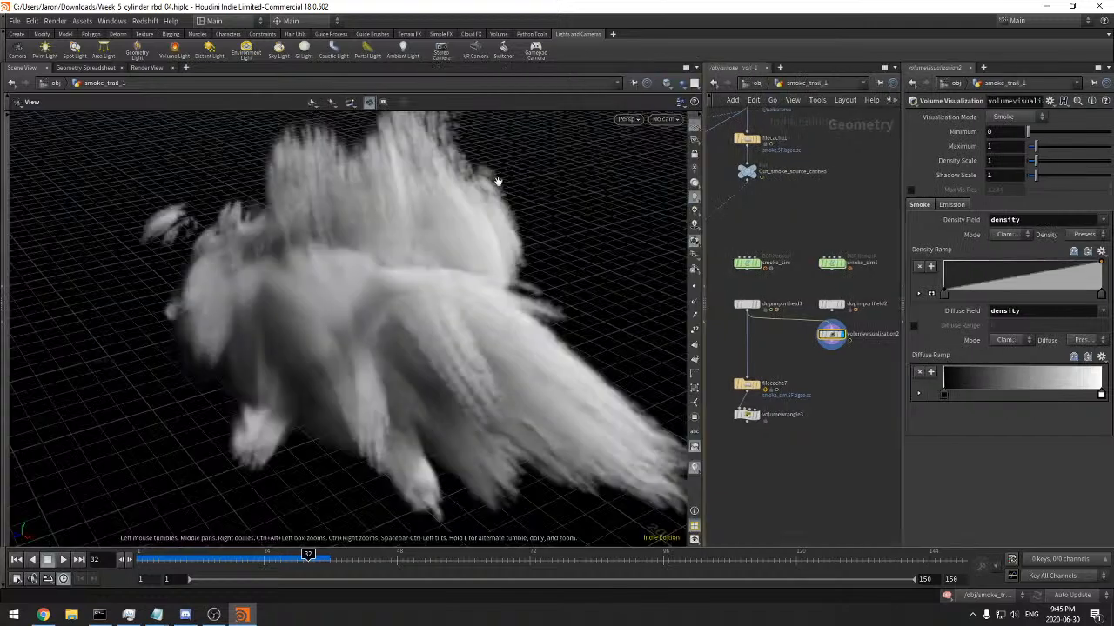
left_click_drag(350, 221, 374, 287)
Open the preferences and check the 3D Viewports, Rendering and General User Interface pages
left_click(31, 20)
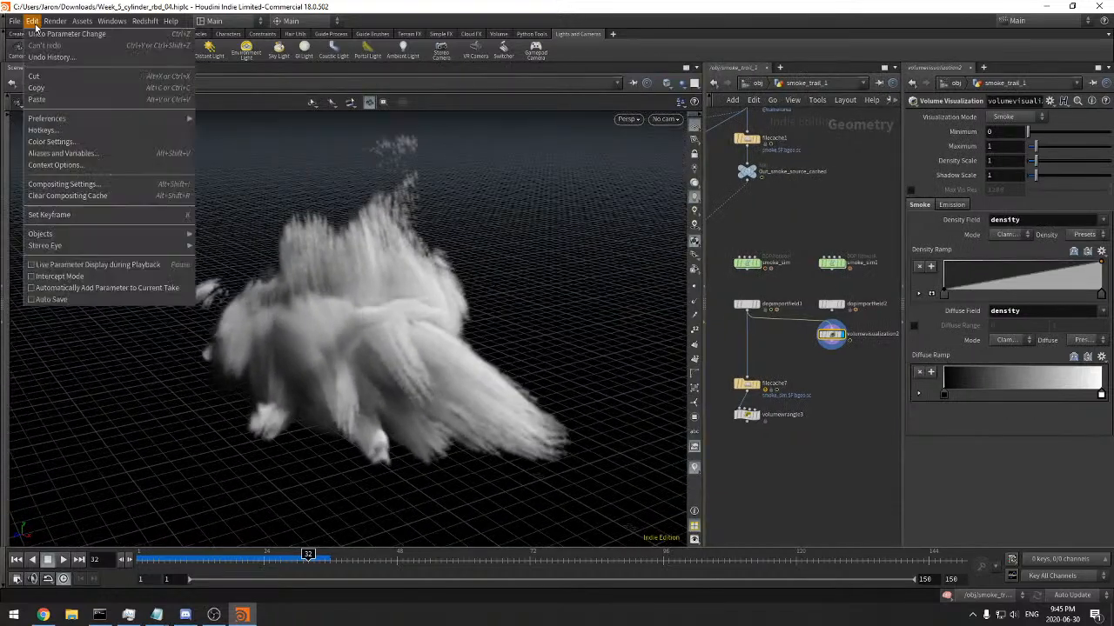
mouse_move(52, 118)
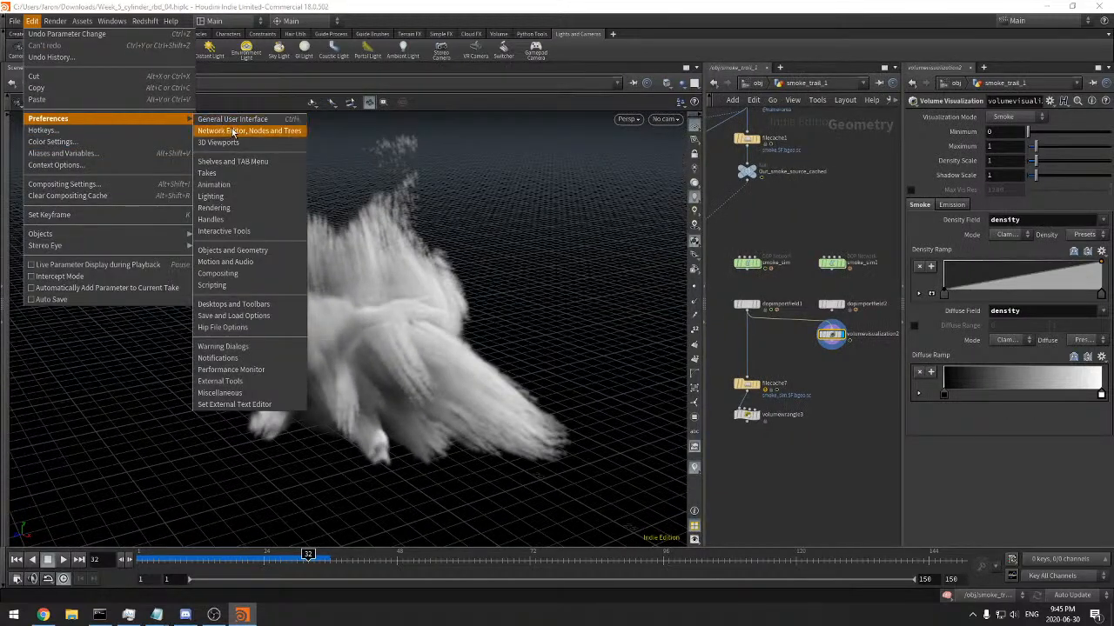
left_click(219, 142)
left_click_drag(294, 22, 549, 73)
left_click(417, 92)
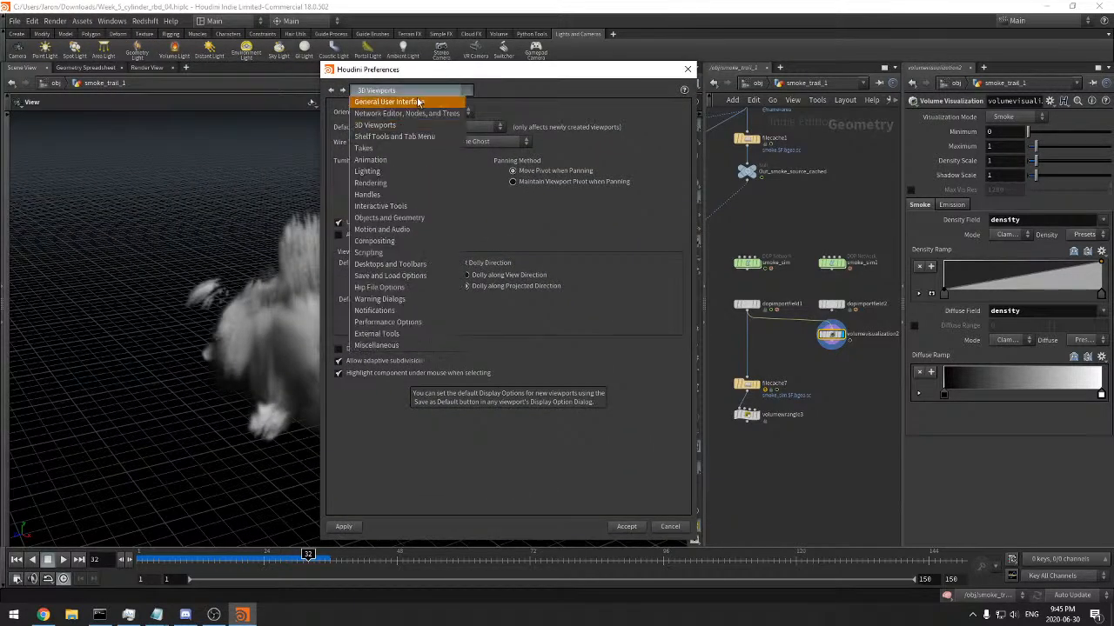
left_click(391, 183)
left_click(379, 92)
left_click(383, 102)
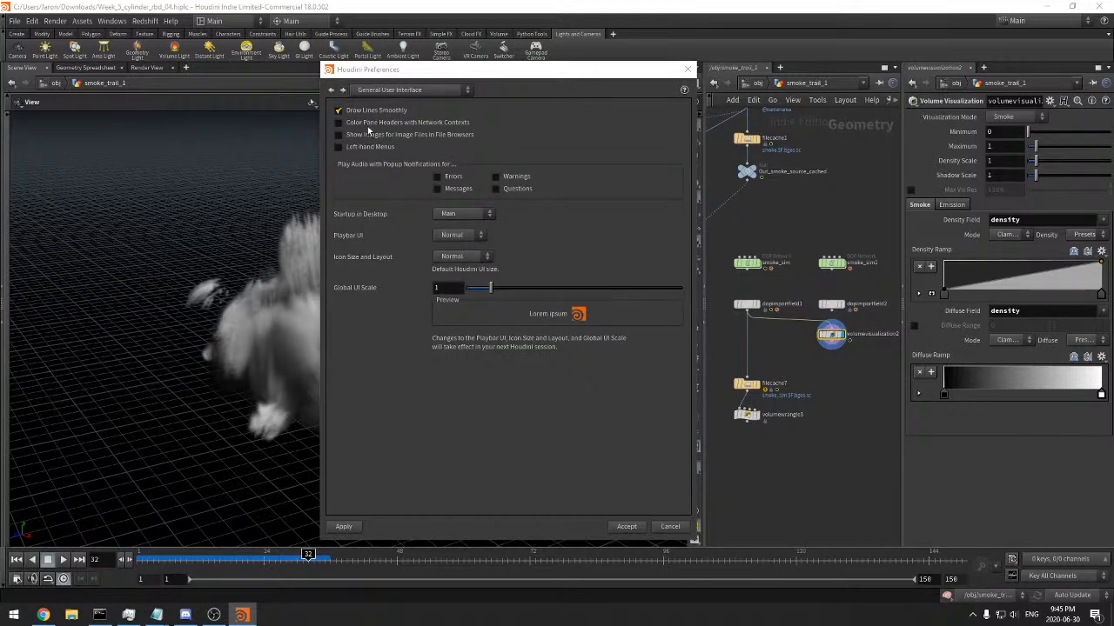
Look through the preference pages up to Animation, and check External Tools and Miscellaneous
left_click(344, 94)
left_click(344, 94)
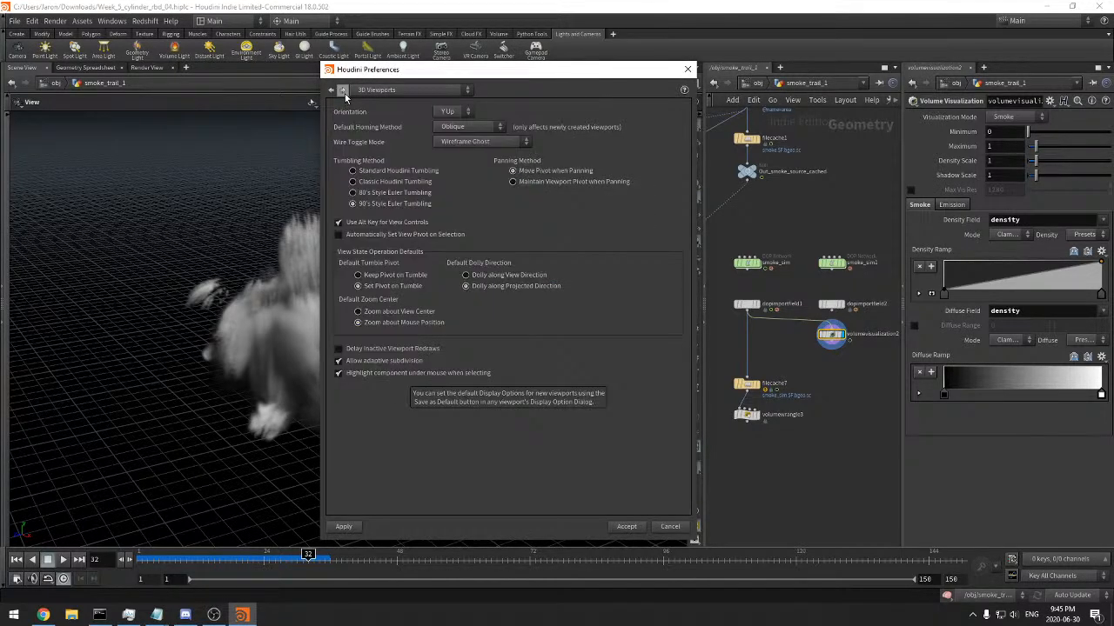
left_click(344, 92)
left_click(344, 92)
left_click(409, 90)
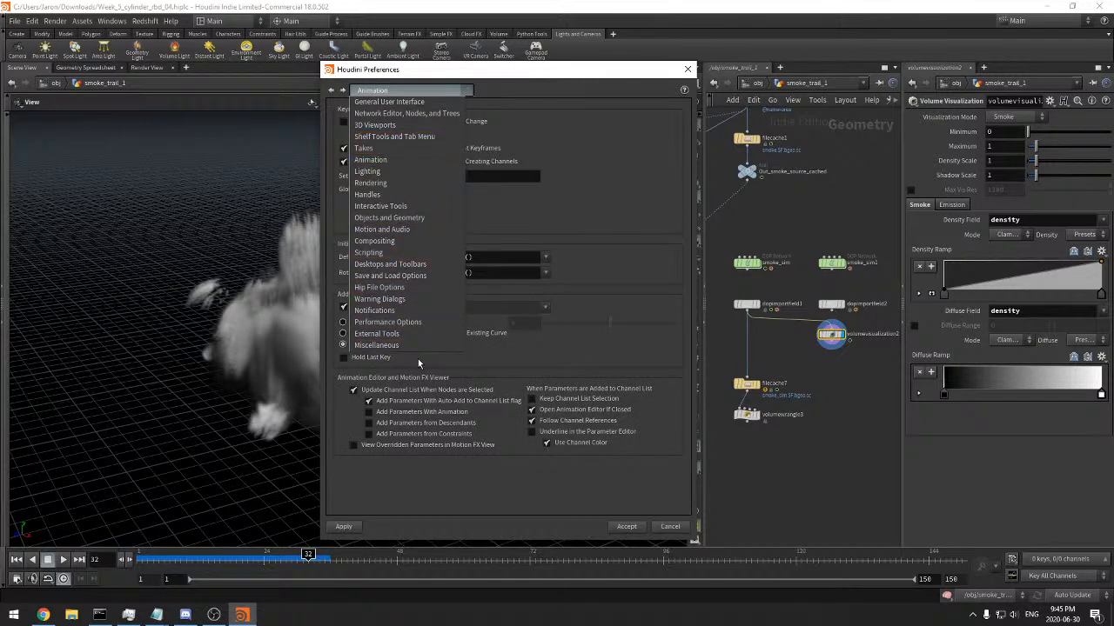
left_click(417, 333)
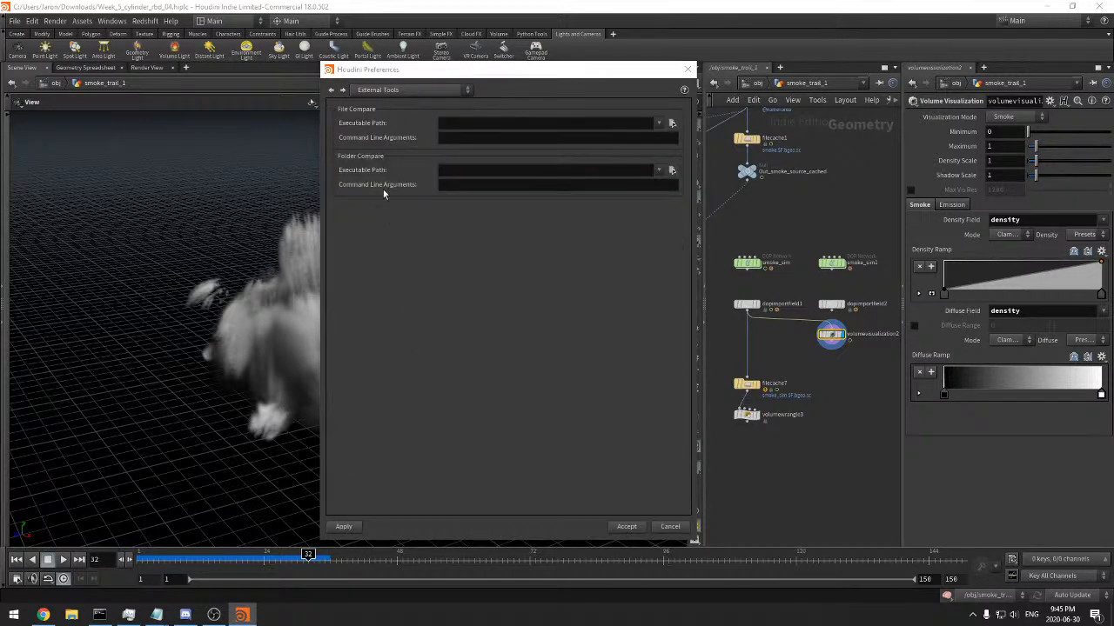
left_click(343, 93)
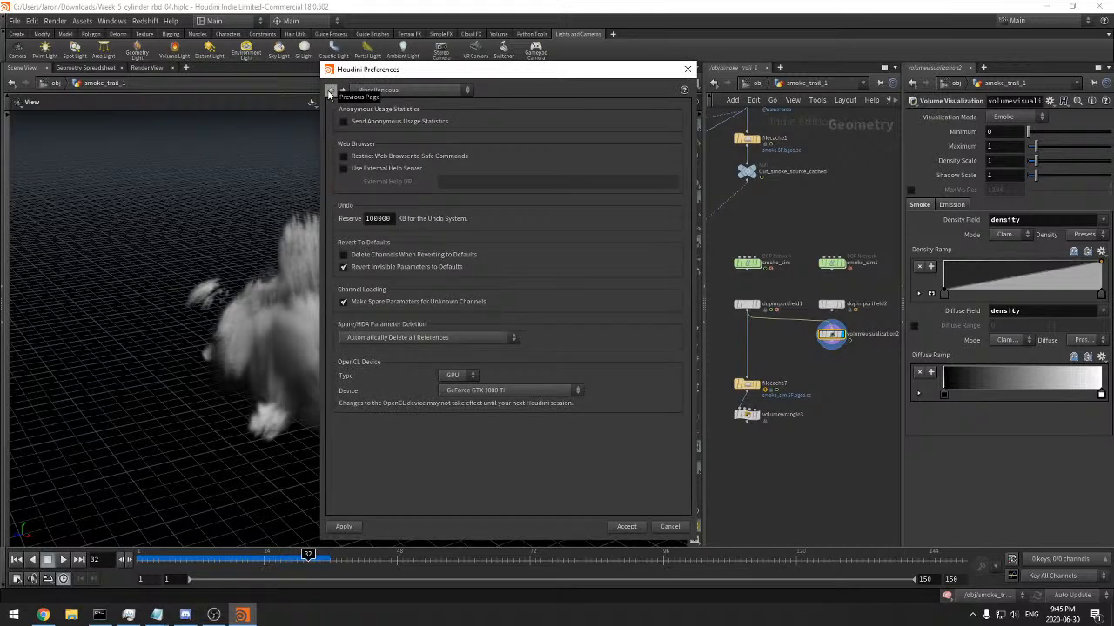
Page back through the preferences to Compositing and examine its Cache, Cooking, Colors and Cineon settings
left_click(330, 92)
left_click(330, 91)
left_click(330, 92)
left_click(330, 91)
left_click(330, 91)
left_click(330, 91)
left_click(330, 91)
left_click(330, 92)
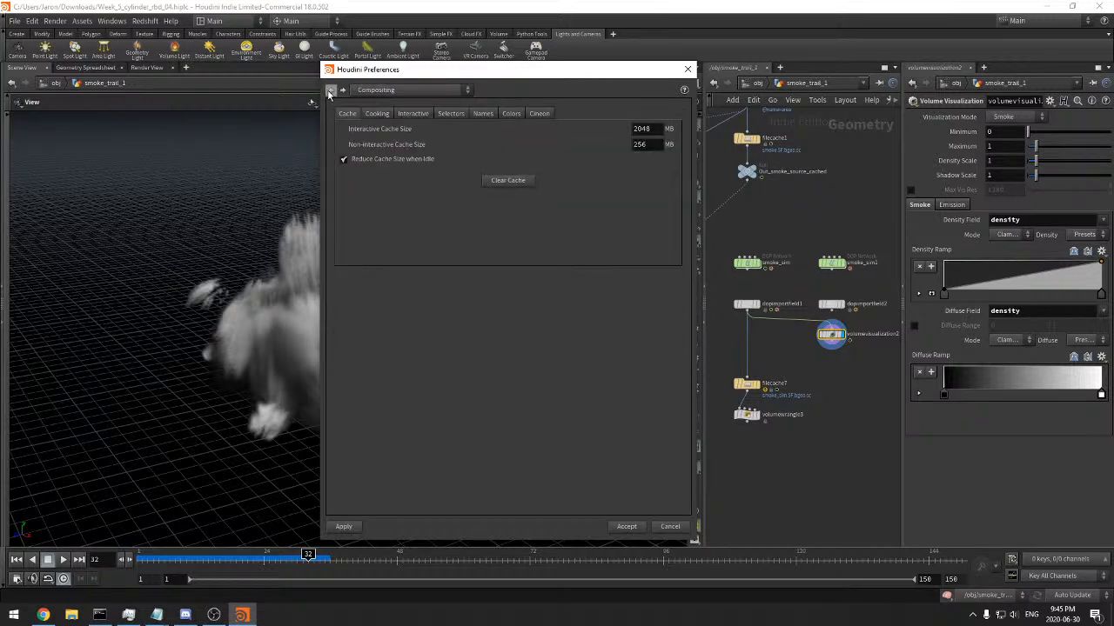
left_click(376, 113)
left_click(512, 114)
left_click(517, 114)
left_click(538, 114)
left_click(347, 113)
Examine the Objects and Geometry preferences, including the SOP Cache settings
left_click(331, 91)
left_click(331, 92)
left_click(330, 91)
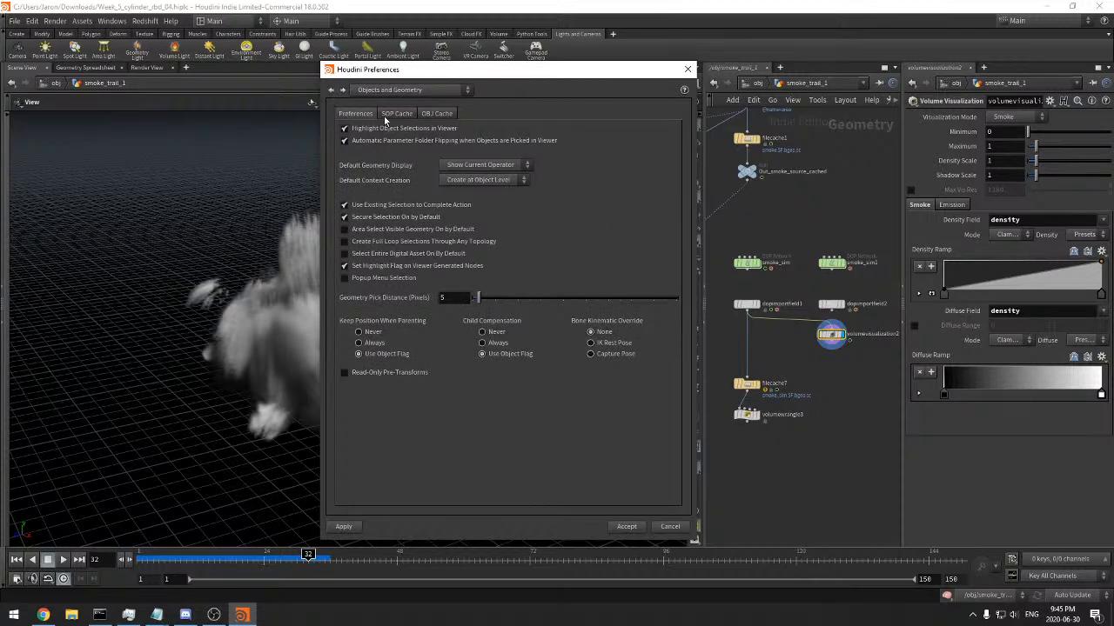
left_click(396, 114)
left_click(356, 114)
Review the remaining preference pages from Handles and Lighting back to General User Interface, and close the preferences without saving
left_click(331, 90)
left_click(330, 91)
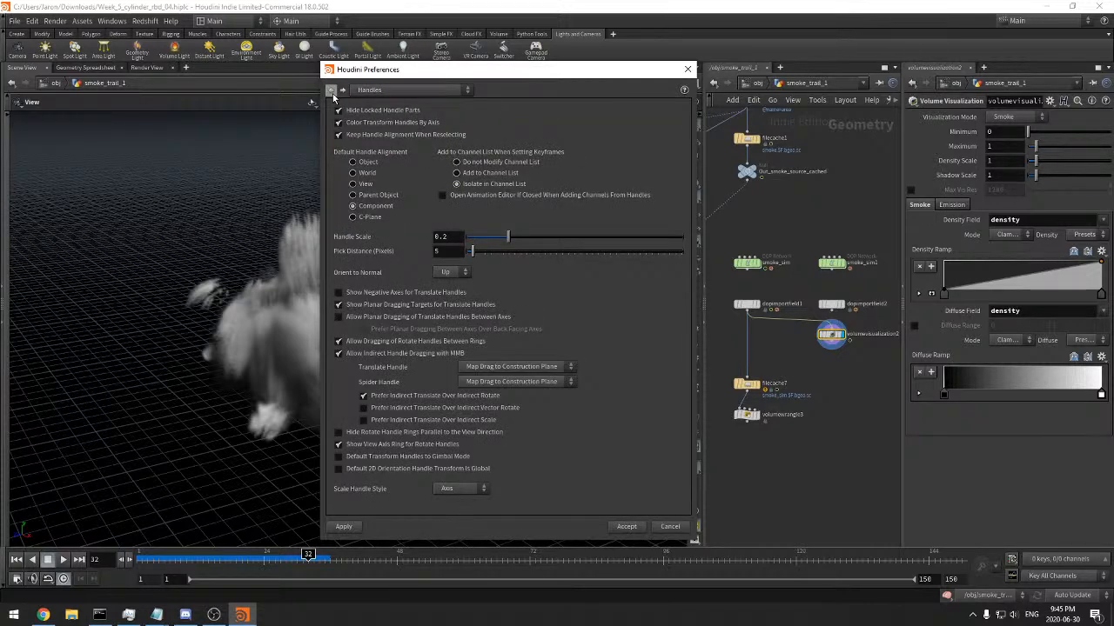
left_click(331, 90)
left_click(331, 91)
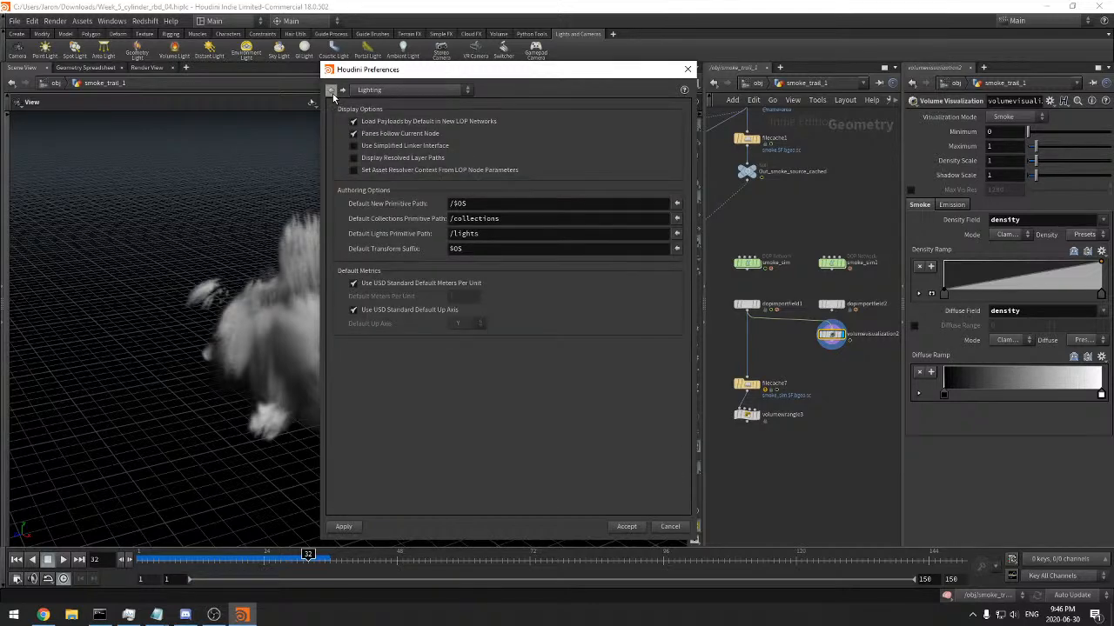
left_click(330, 90)
left_click(331, 90)
left_click(330, 90)
left_click(331, 91)
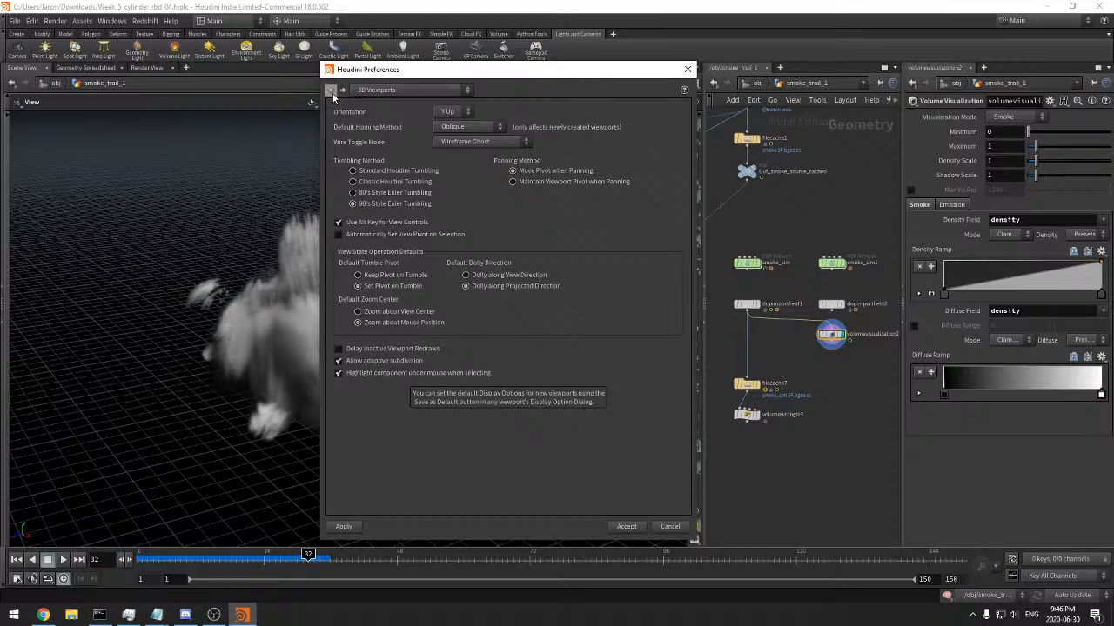
left_click(331, 90)
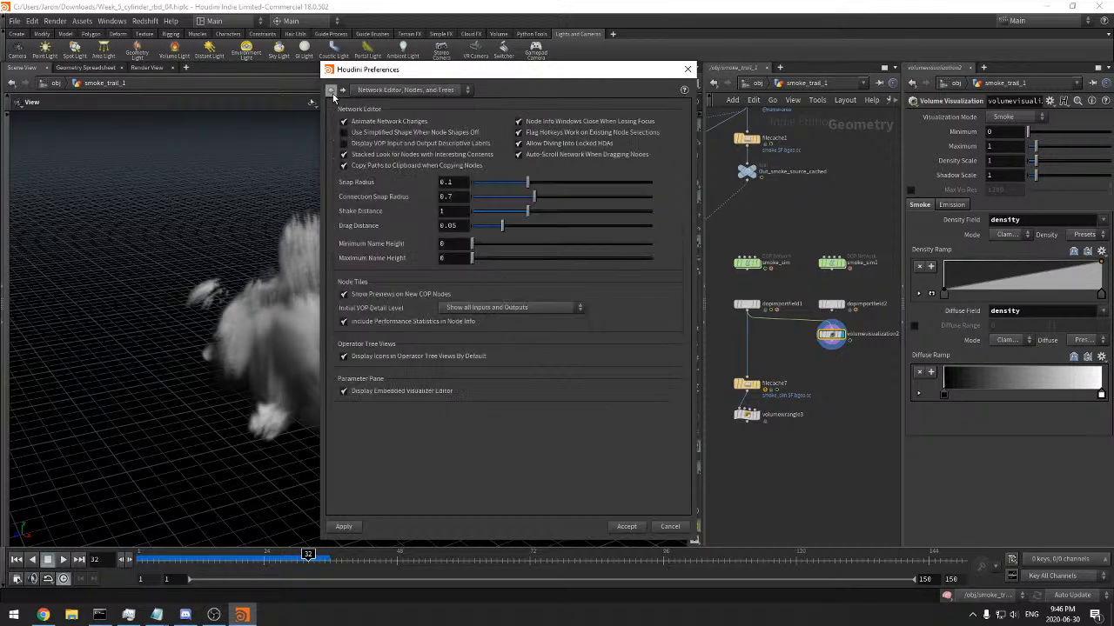
left_click(331, 91)
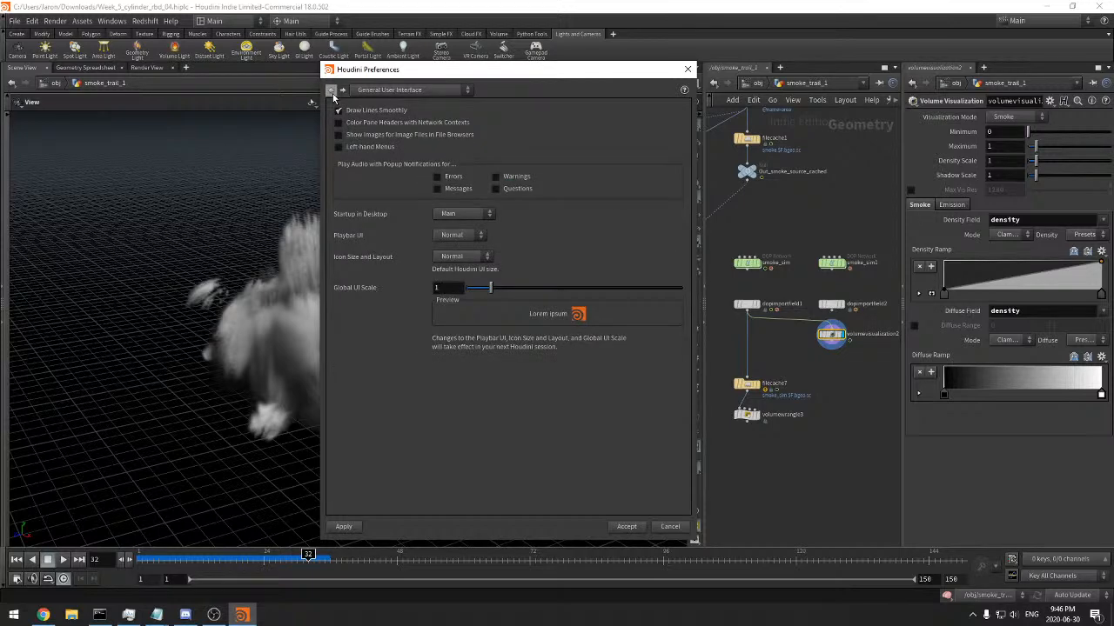
left_click(331, 91)
left_click(331, 90)
left_click(330, 90)
left_click(343, 90)
left_click(343, 90)
left_click(666, 528)
Display filecache1 and examine its cached smoke source at frame 32 from several angles
middle_click_drag(788, 145, 814, 309)
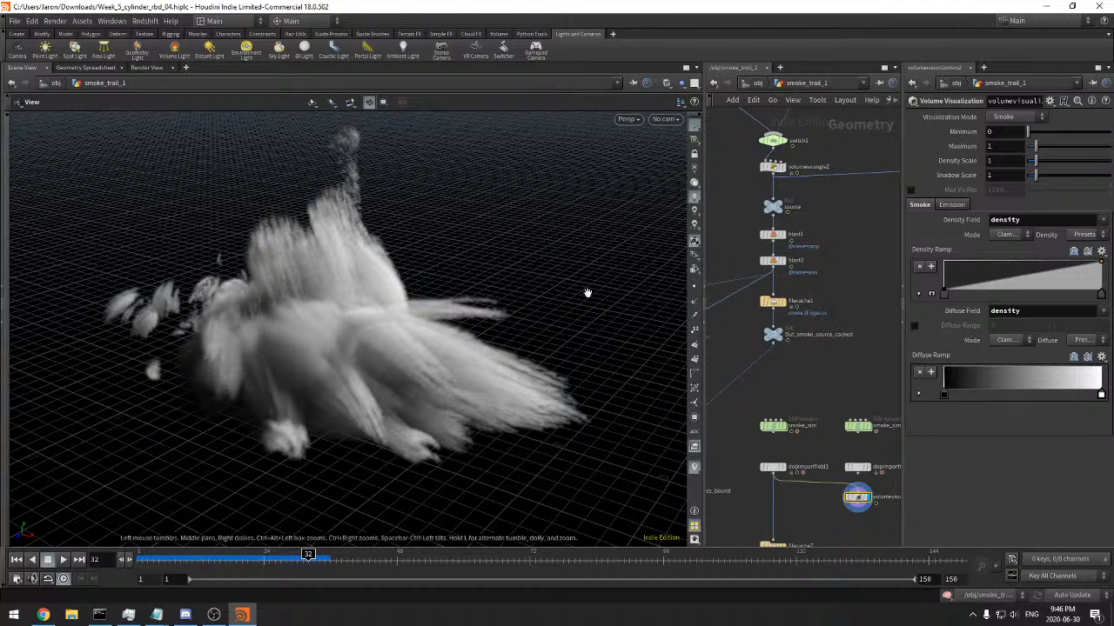
left_click(785, 301)
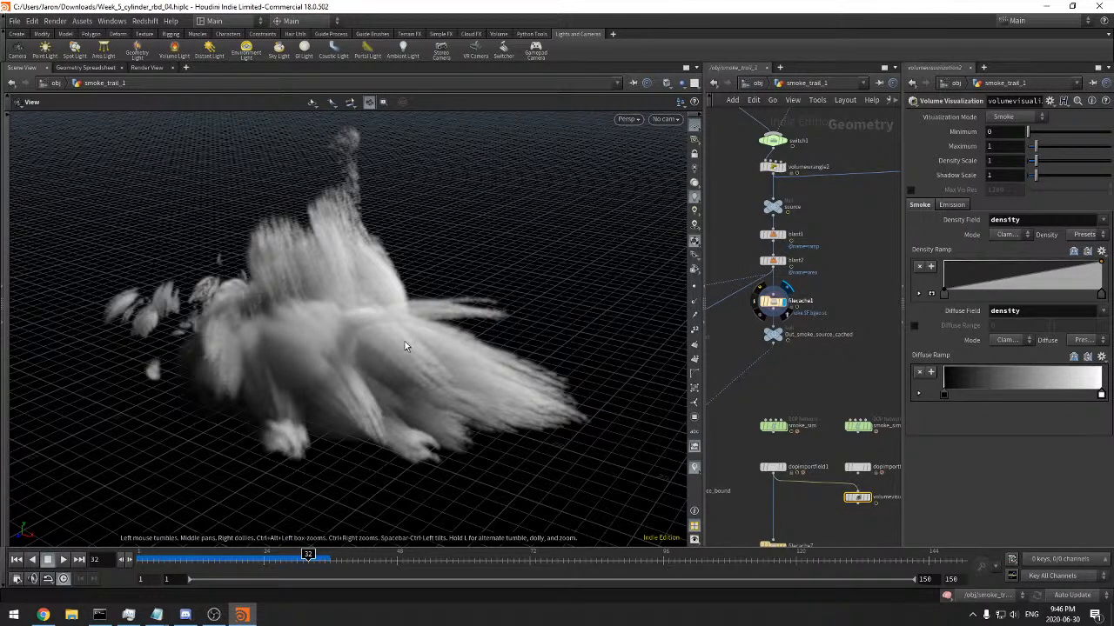
mouse_move(389, 348)
left_mouse_down()
mouse_move(467, 342)
mouse_move(382, 340)
mouse_move(368, 325)
mouse_move(409, 341)
mouse_move(410, 354)
left_mouse_up()
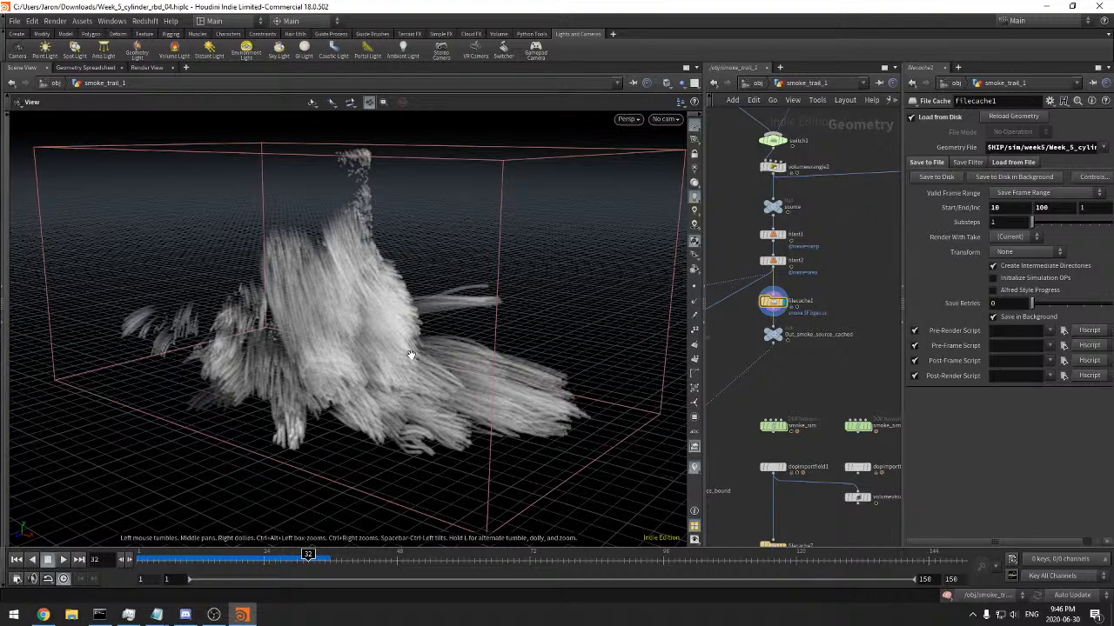
mouse_move(371, 344)
left_mouse_down()
mouse_move(569, 328)
mouse_move(390, 339)
left_mouse_up()
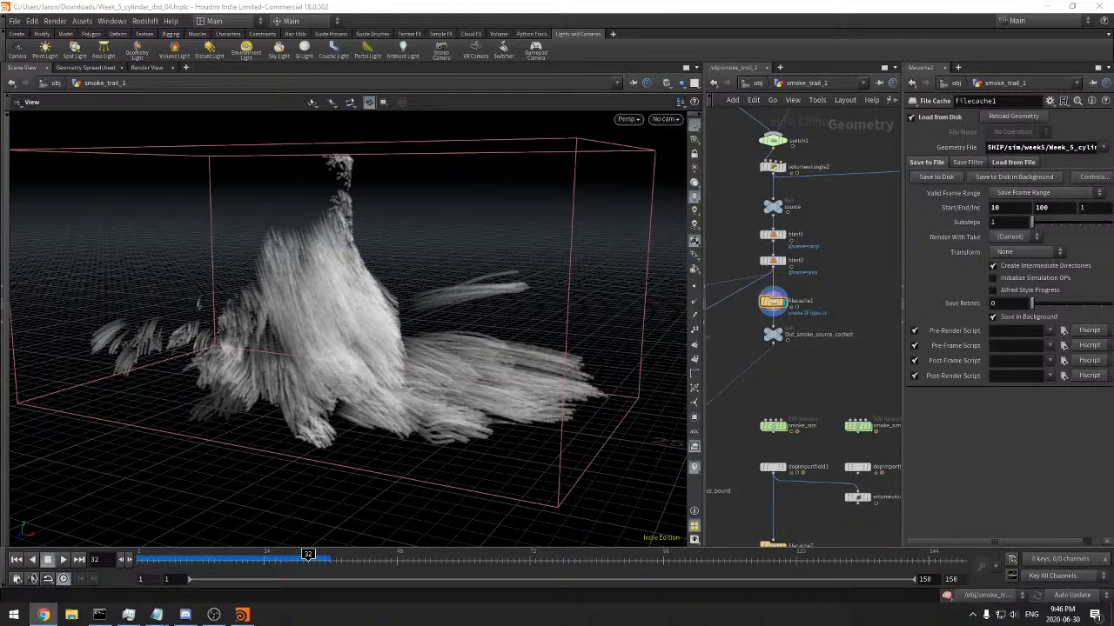
key("alt+Tab")
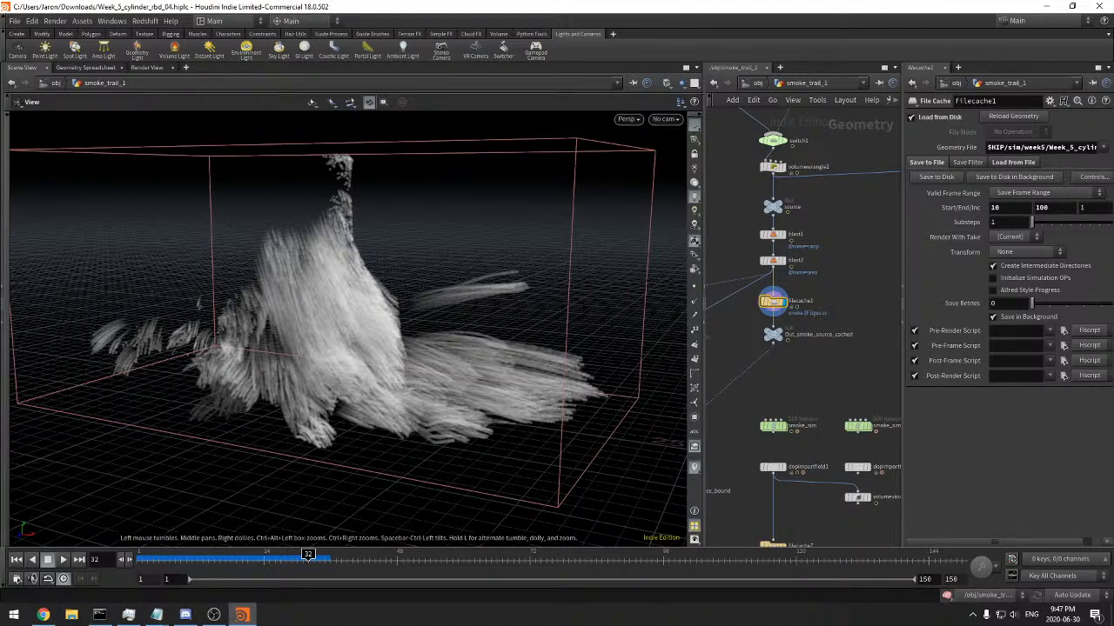
key("alt+Tab")
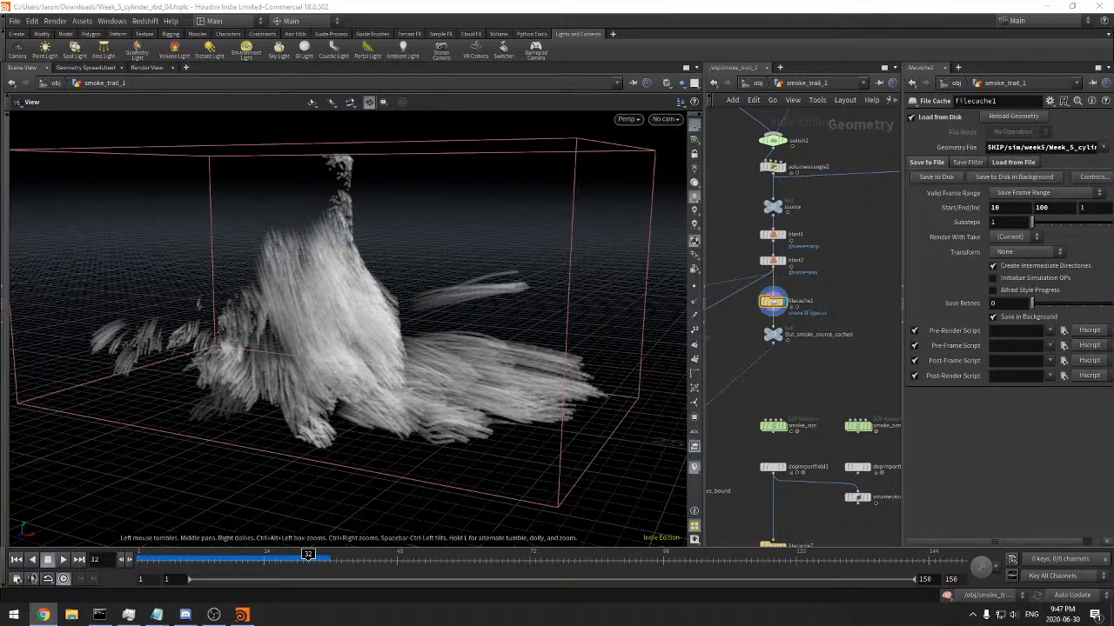
key("alt+Tab")
key("alt+Tab")
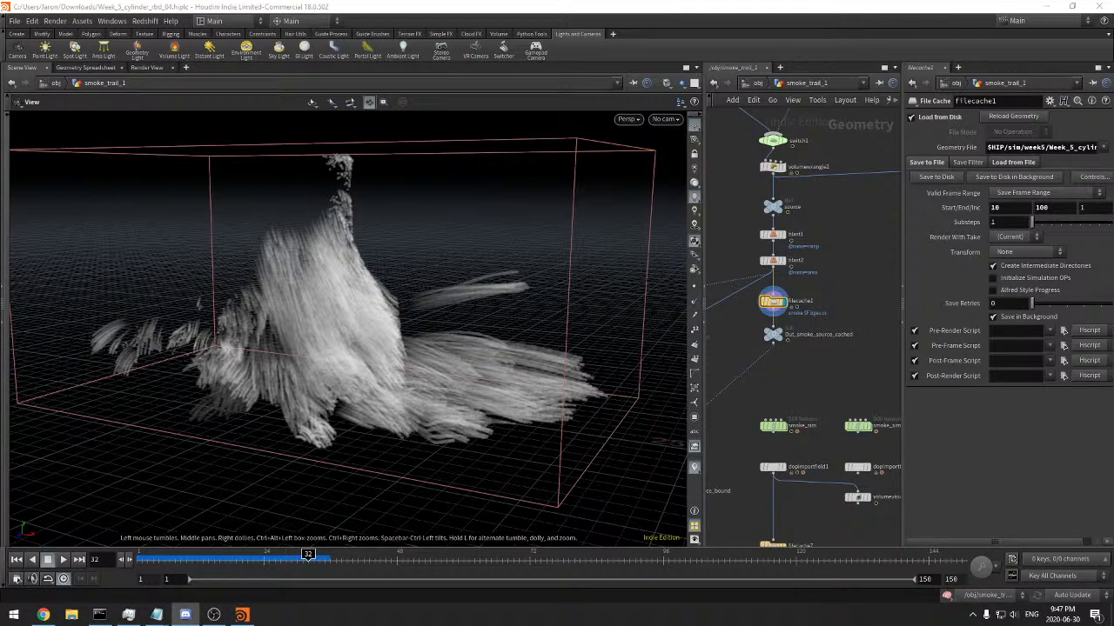
key("alt+Tab")
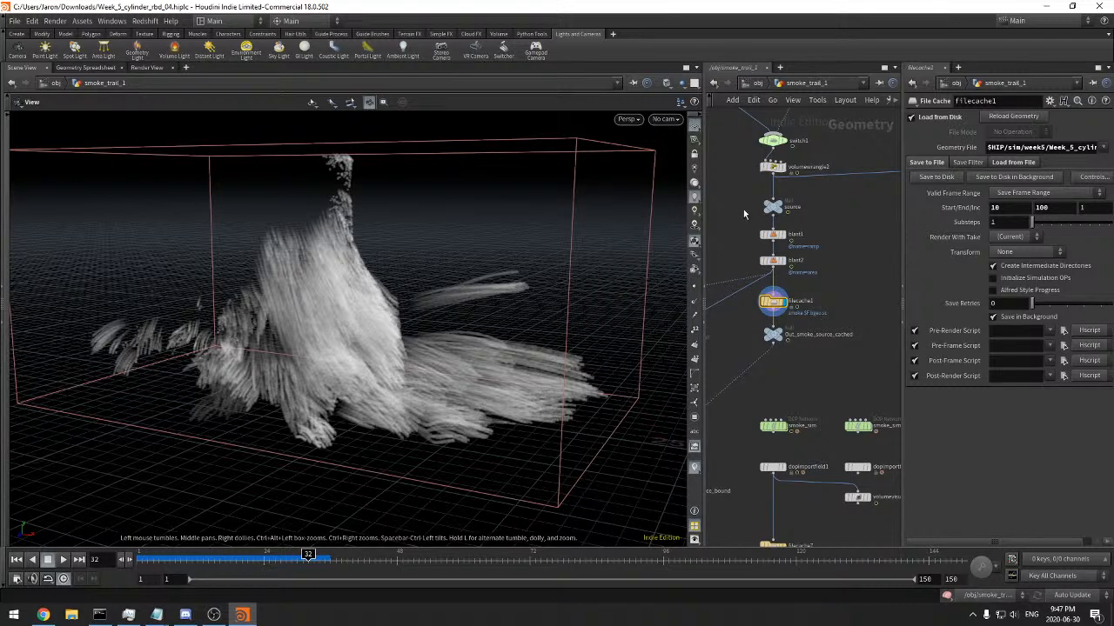
Enlarge the network and parameter area, select volumerasterizeattributes1 above visibility1, and examine its Voxel Size and rasterization settings
left_click_drag(702, 218, 578, 217)
middle_click_drag(736, 236, 773, 317)
middle_click_drag(733, 277, 746, 324)
left_click(656, 197)
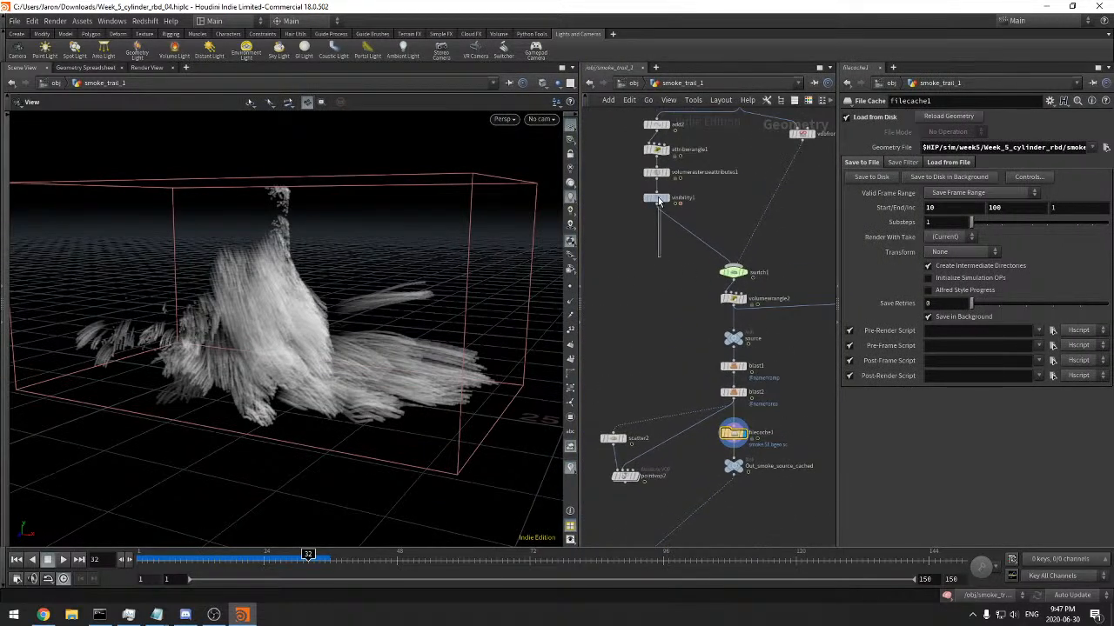
left_click(657, 173)
middle_click_drag(730, 180, 733, 190)
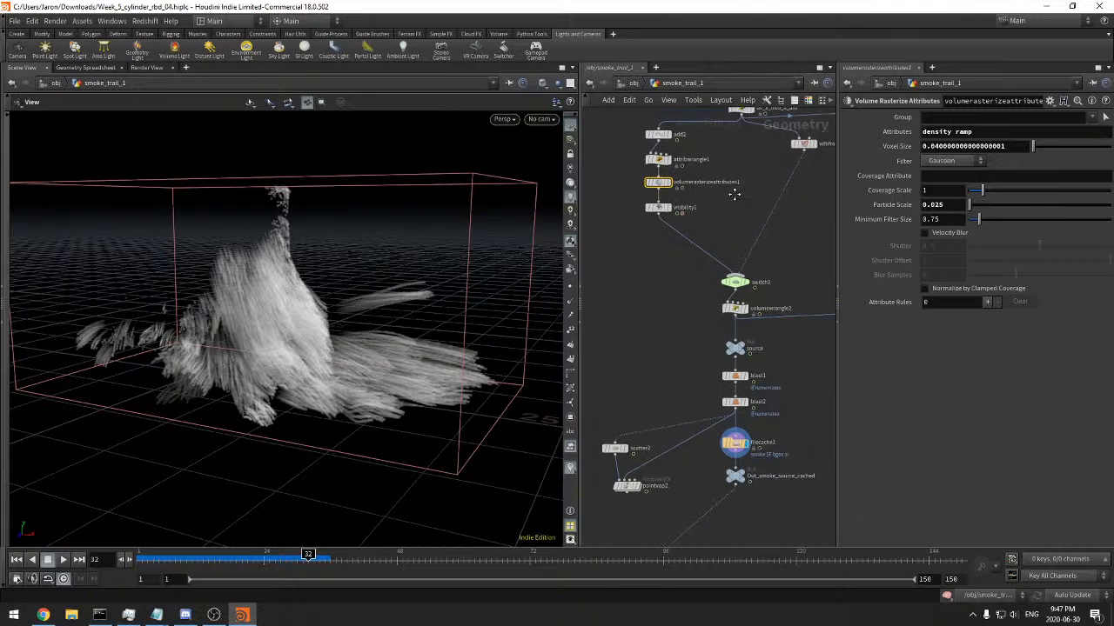
left_click(873, 151)
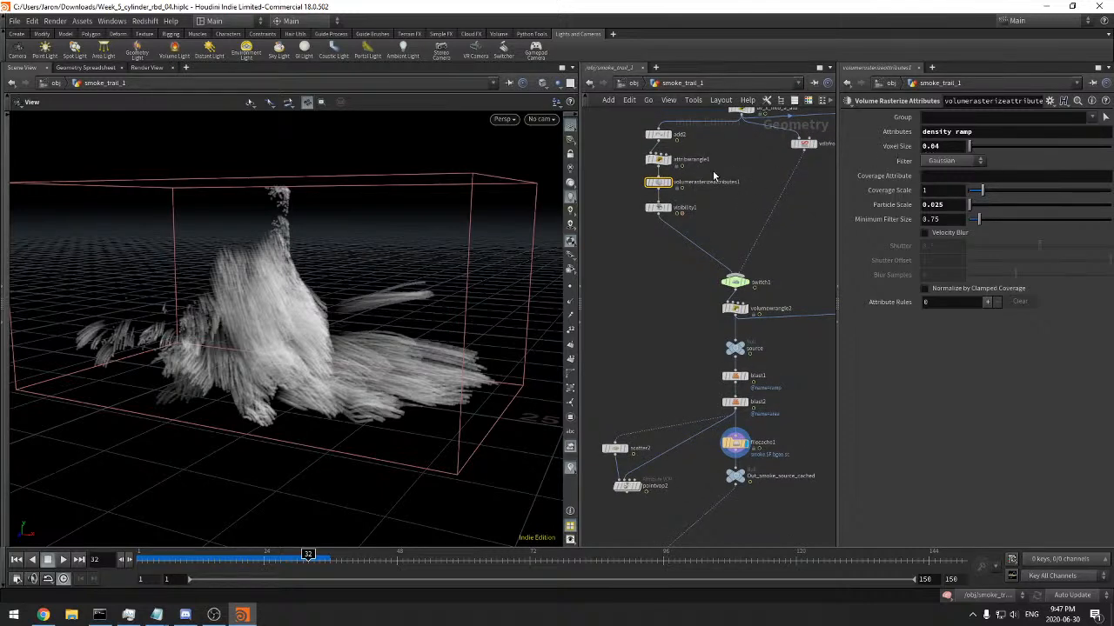
scroll(714, 176, "up", 5)
middle_click_drag(725, 190, 763, 200)
middle_click_drag(746, 193, 741, 197)
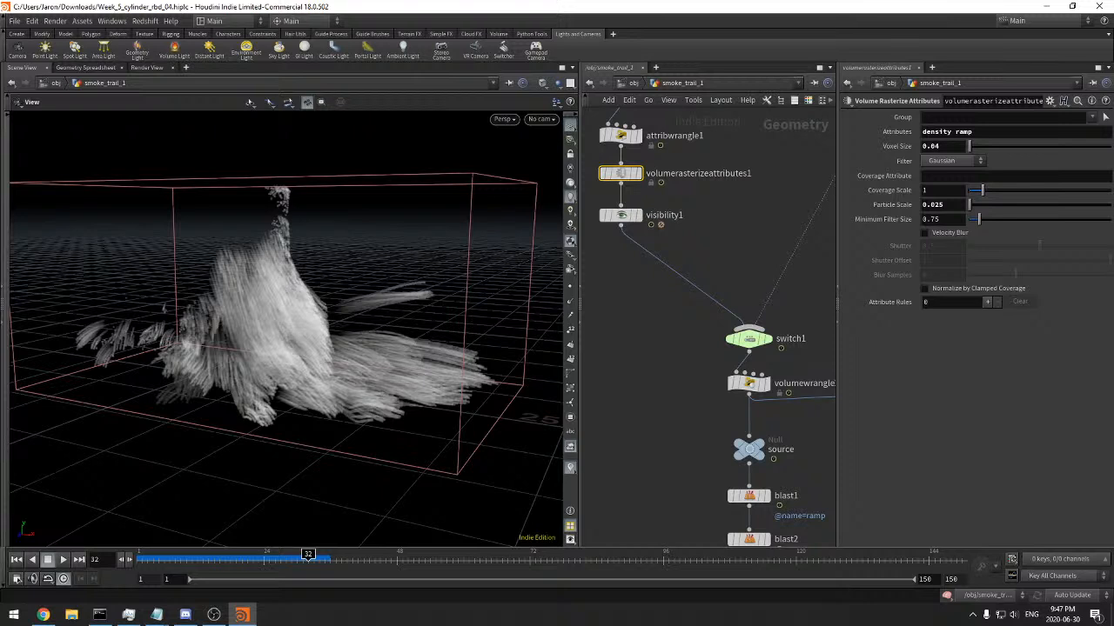
Switch to Chrome, enlarge the reference screenshot of the other smoke source and its node network to examine it, and return to Houdini
key("alt+Tab")
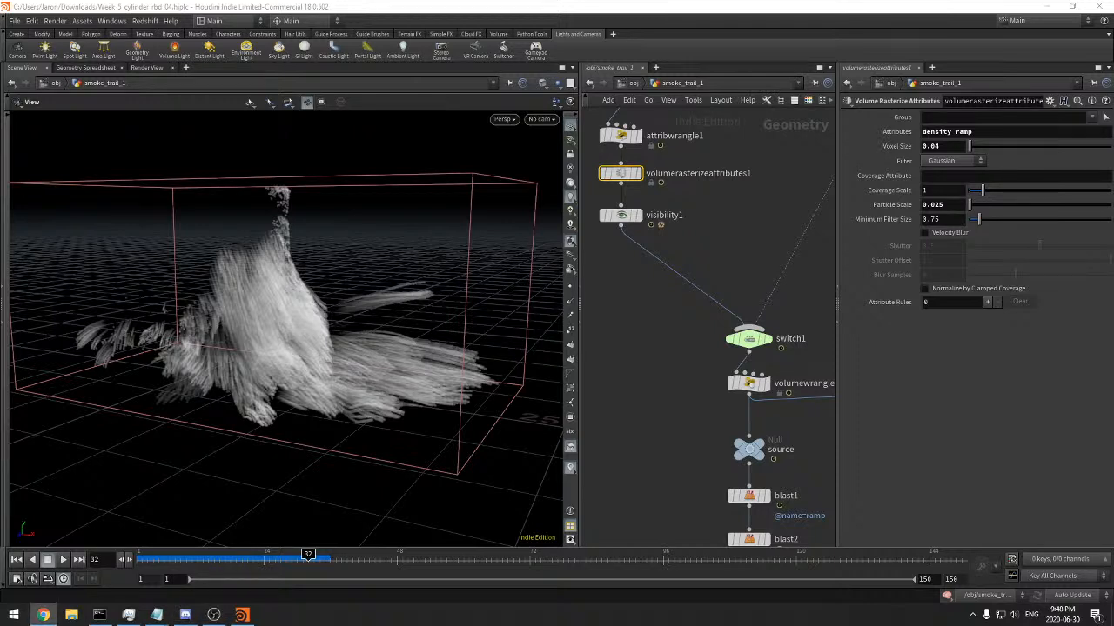
left_click(43, 615)
left_click(261, 431)
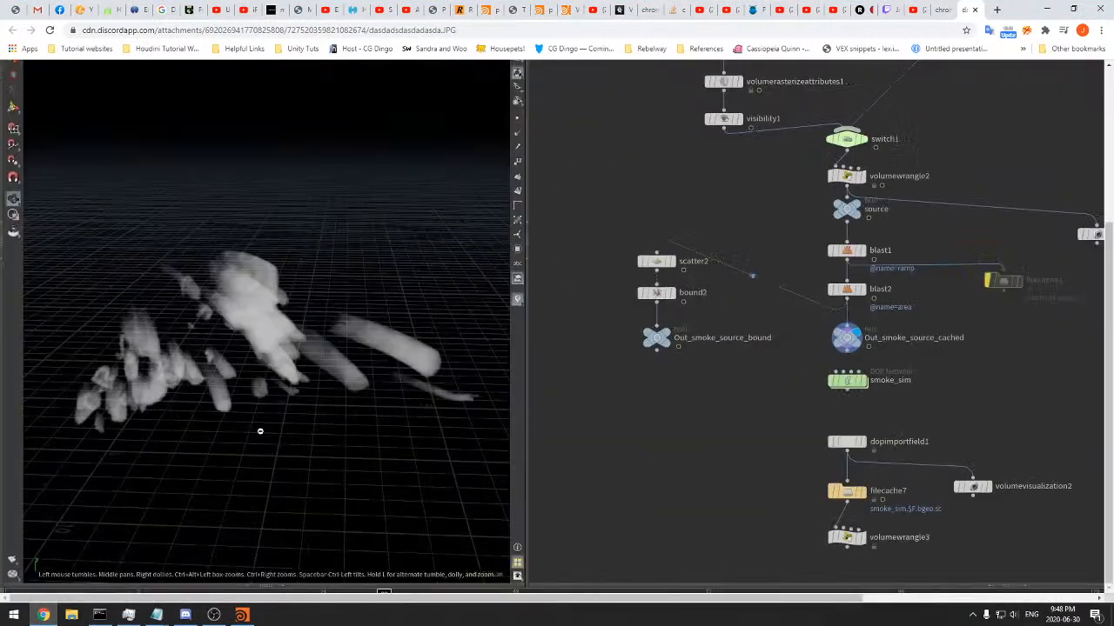
left_click(268, 325)
key("alt+Tab")
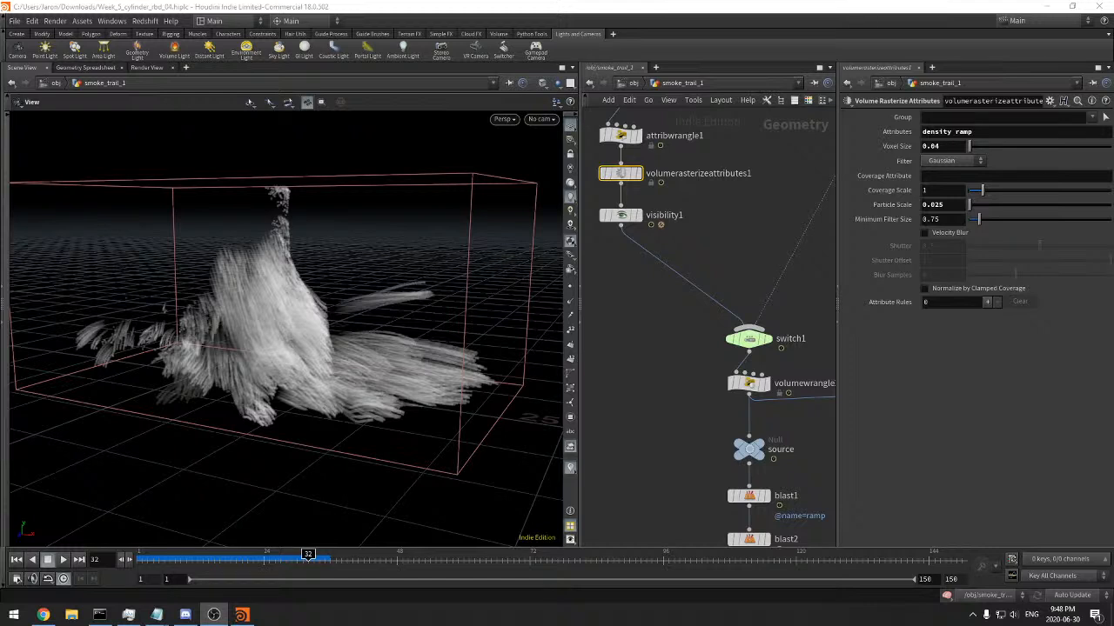
scroll(716, 380, "down", 3)
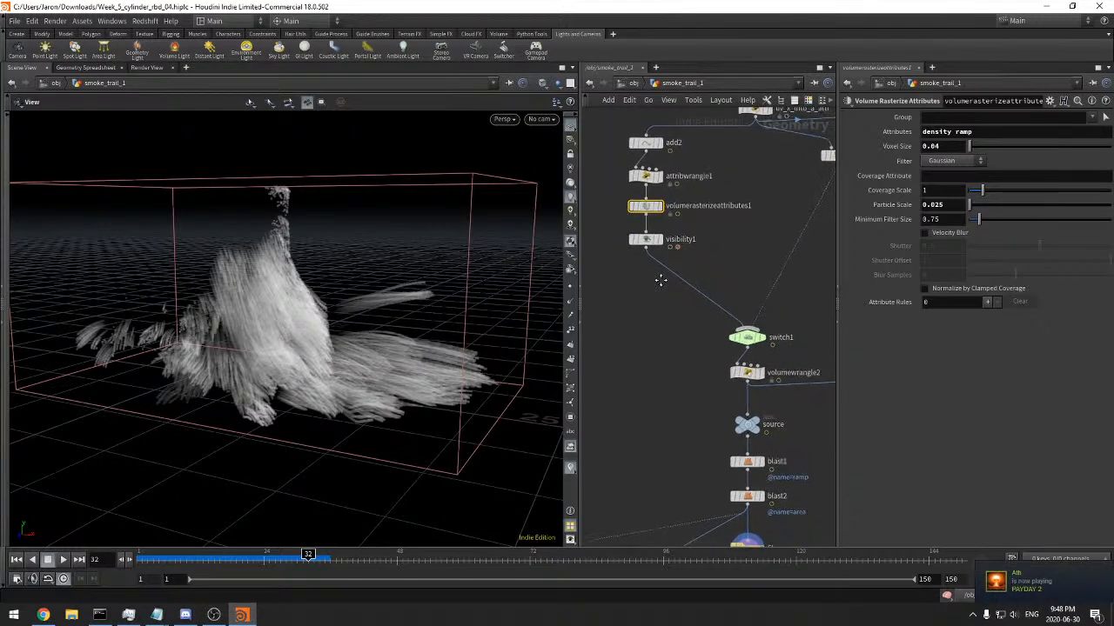
middle_click_drag(656, 303, 660, 305)
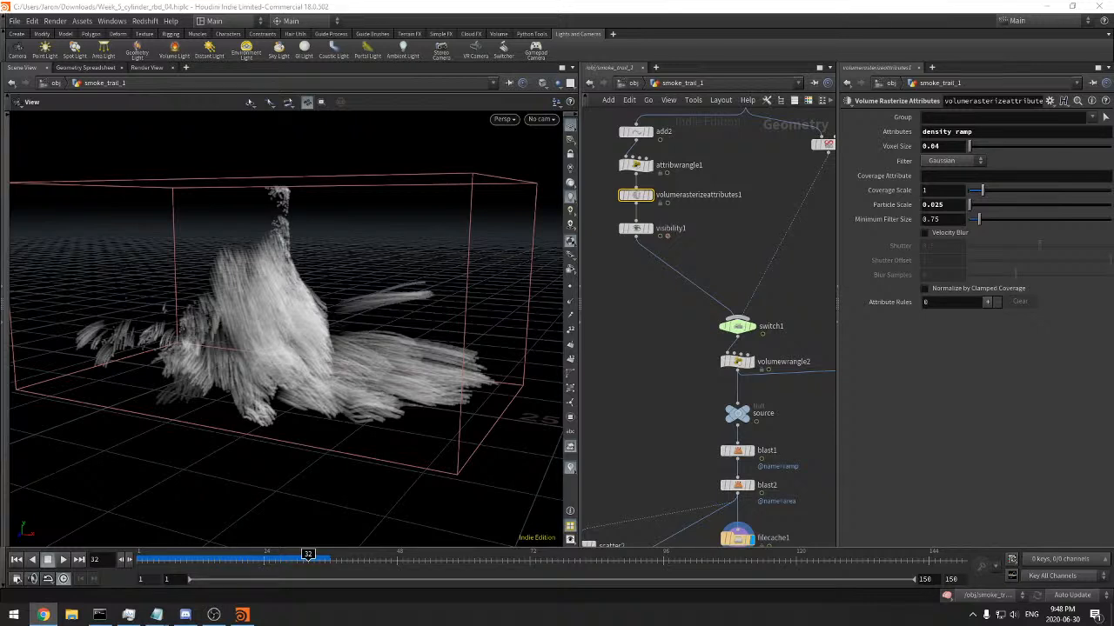
key("alt+Tab")
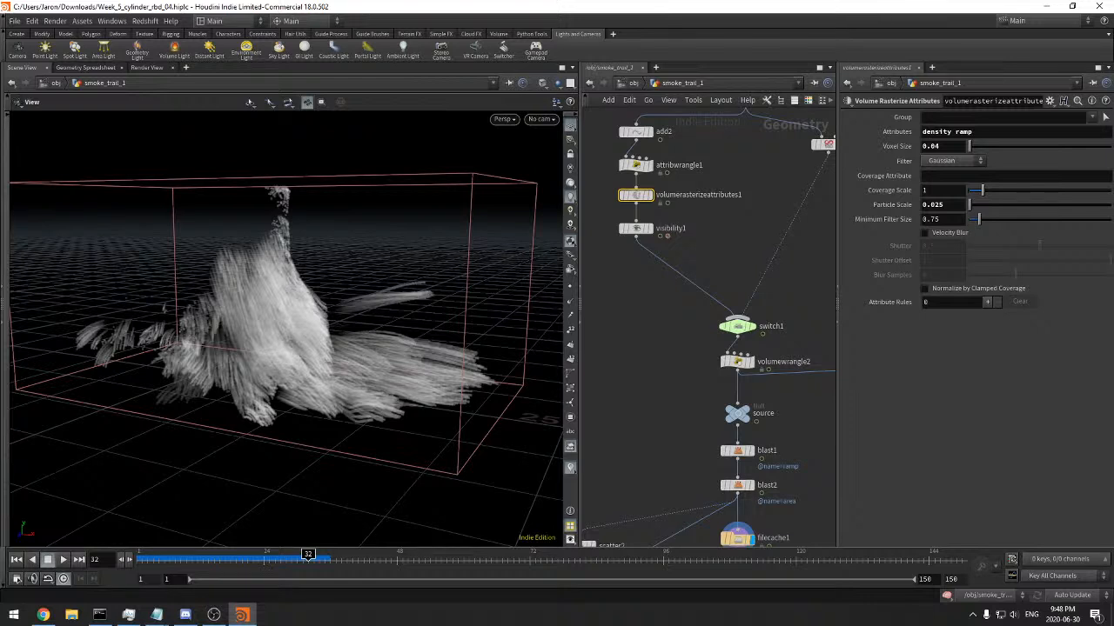
key("alt+Tab")
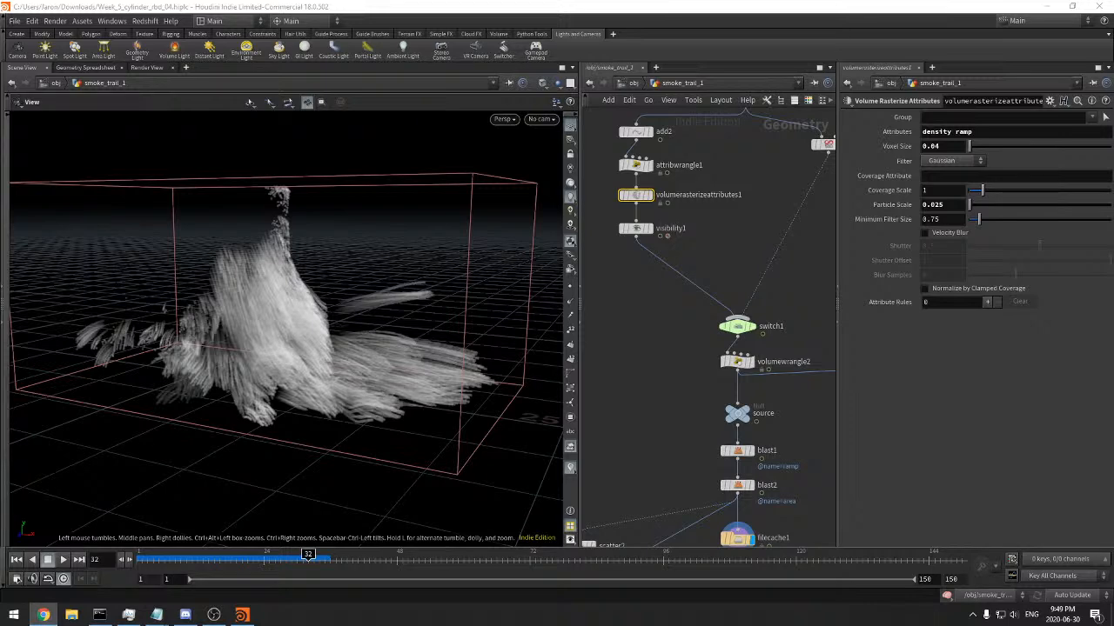
key("super+e")
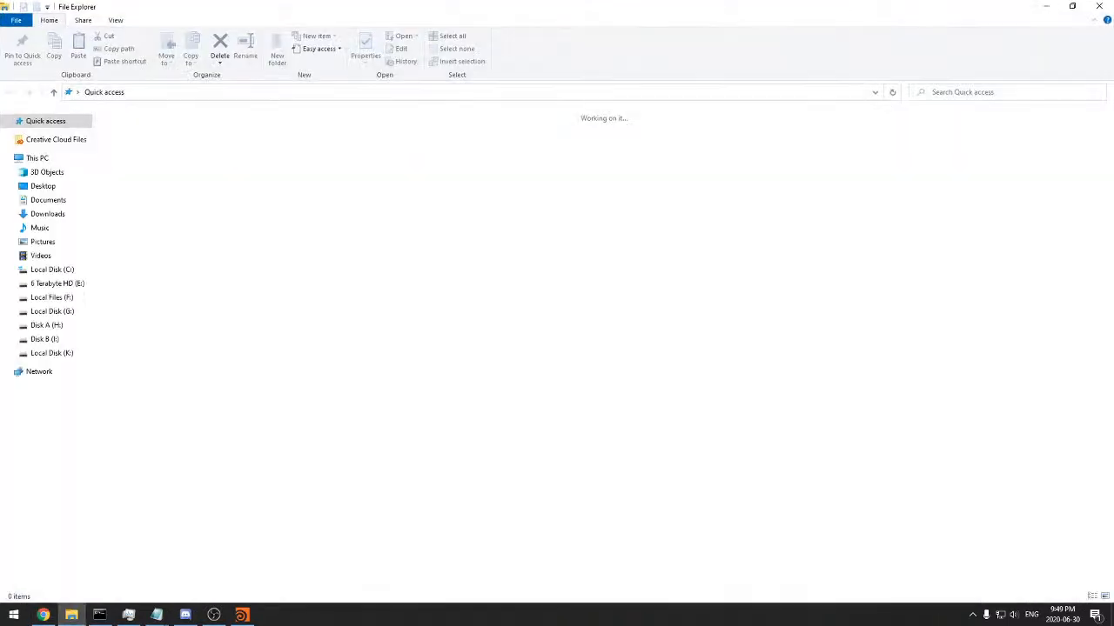
left_click(1092, 10)
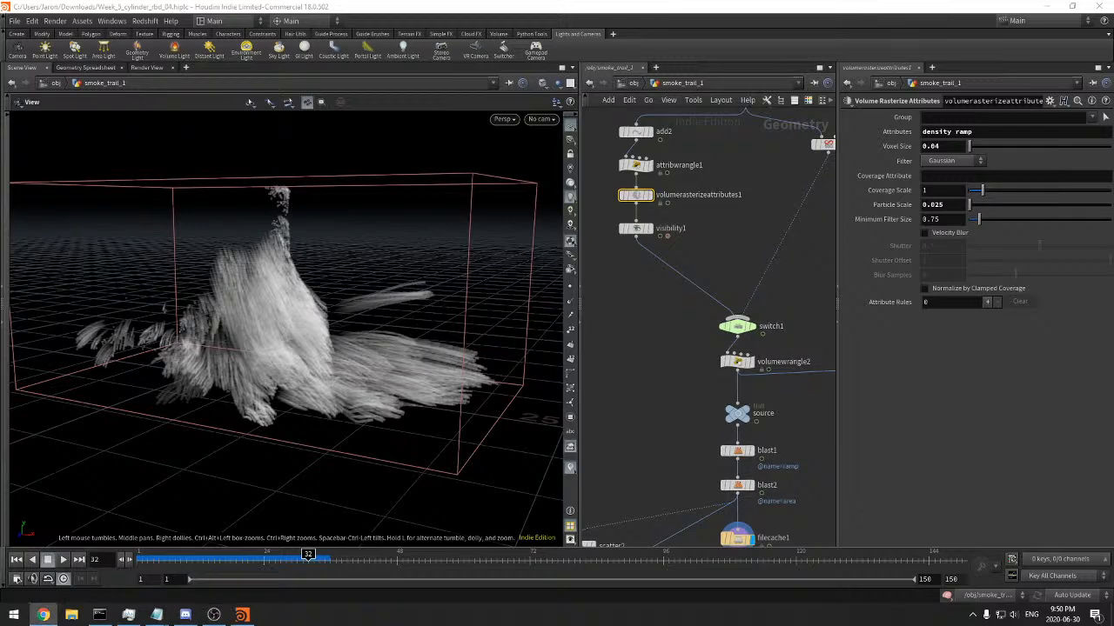
Switch to Chrome and set the Journal filter of the SideFX changelog to Houdini 18.0
left_click(43, 614)
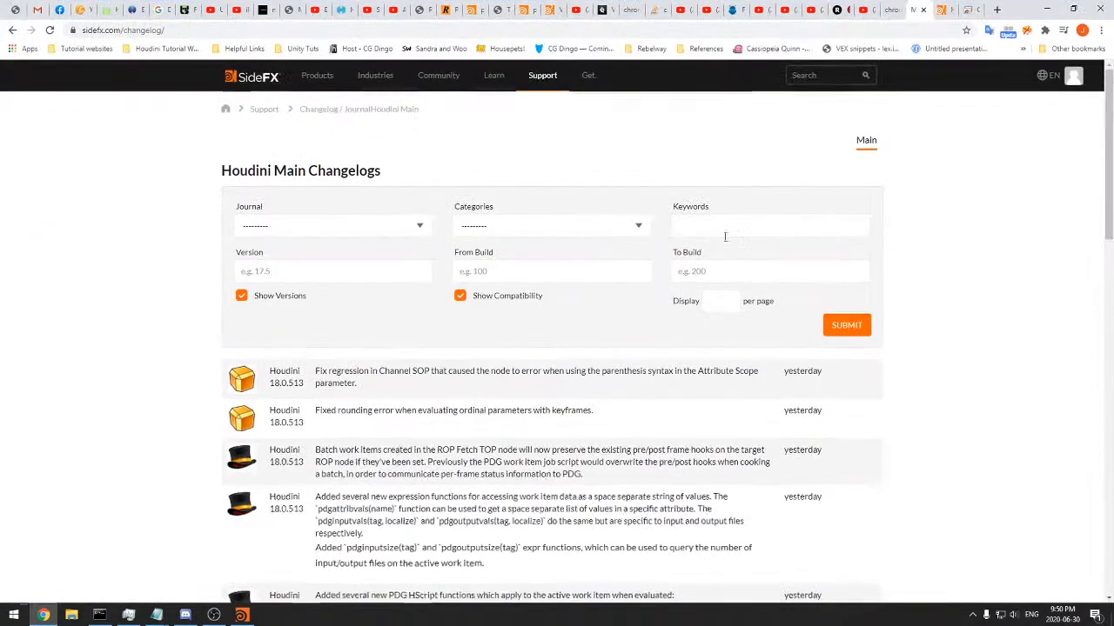
left_click(318, 224)
left_click(318, 235)
left_click(321, 237)
left_click(266, 271)
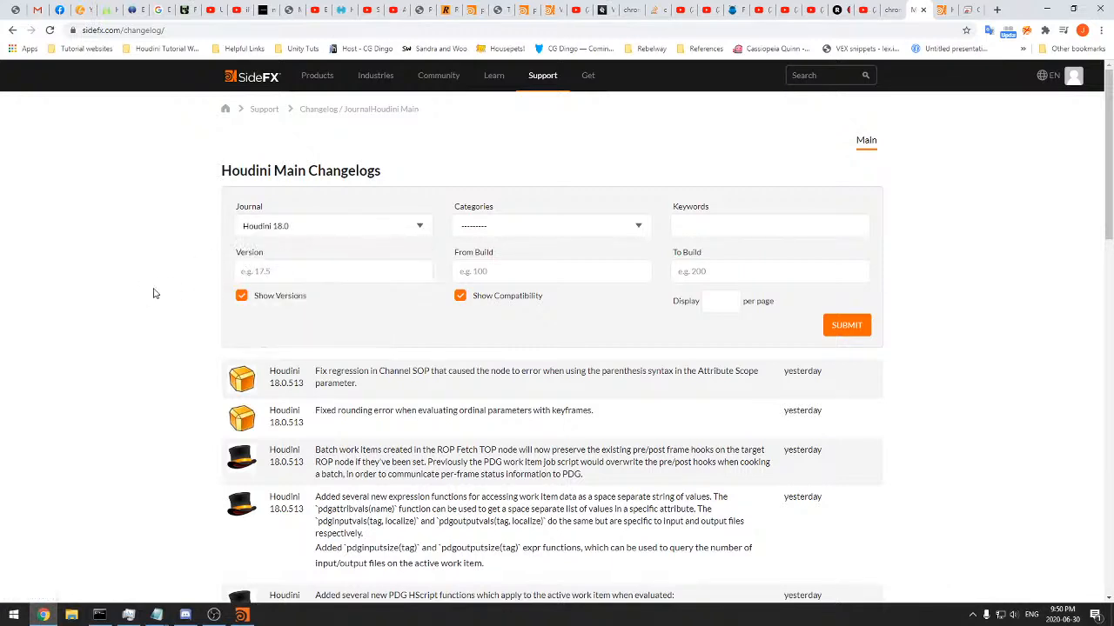
Look through the changelog categories, choose OpenGL, and submit the filtered search
left_click(517, 230)
scroll(529, 314, "down", 5)
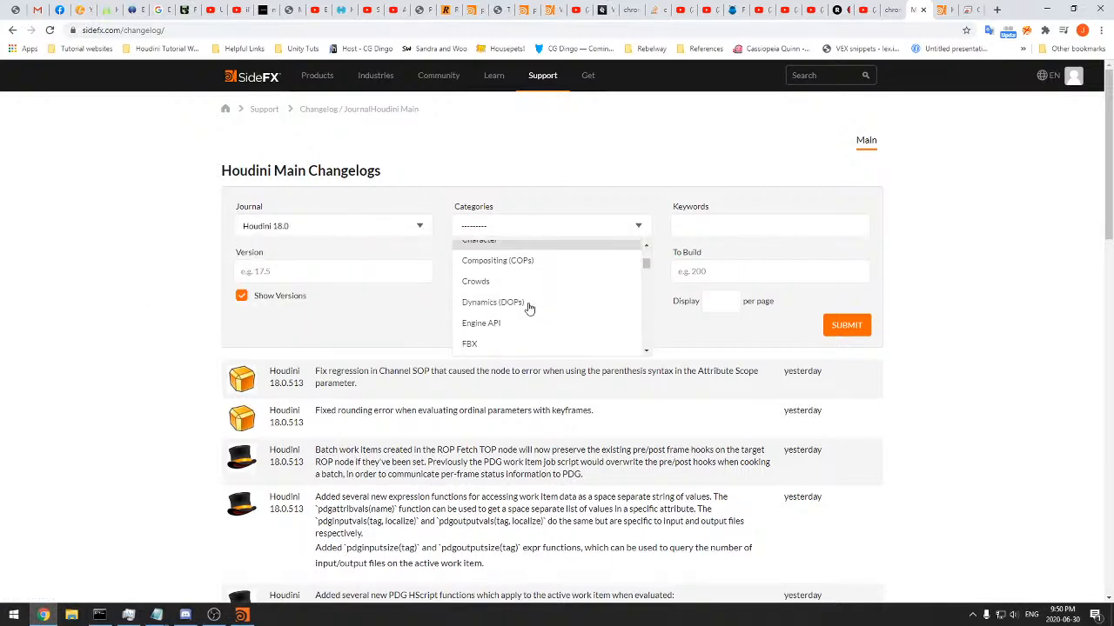
scroll(528, 304, "down", 2)
scroll(527, 298, "up", 2)
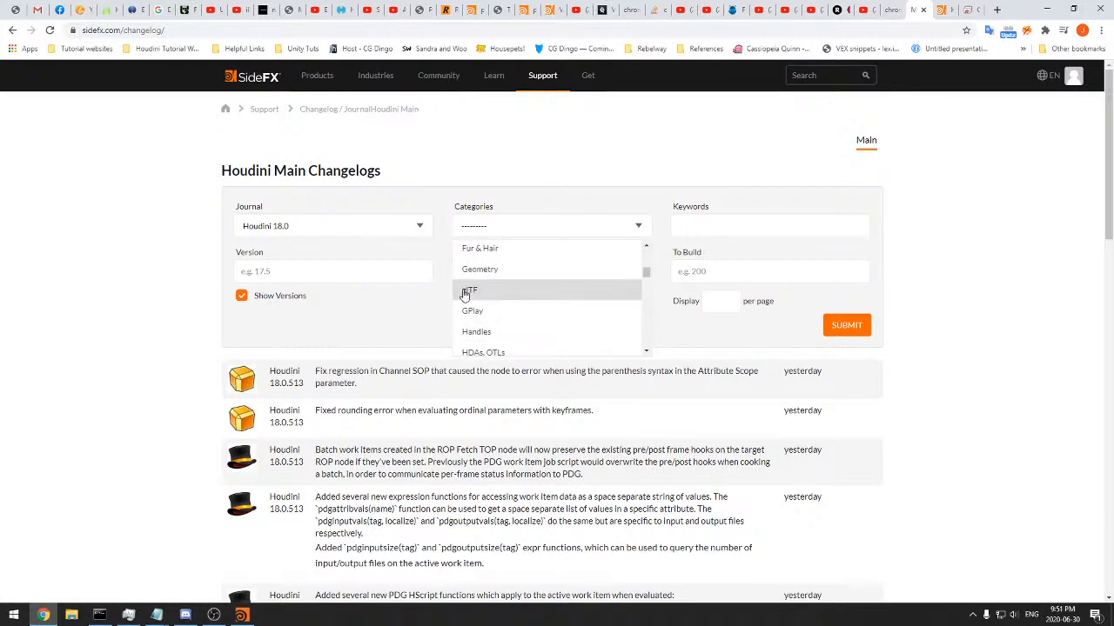
scroll(520, 301, "down", 4)
scroll(522, 303, "down", 5)
scroll(522, 303, "down", 4)
scroll(520, 299, "up", 1)
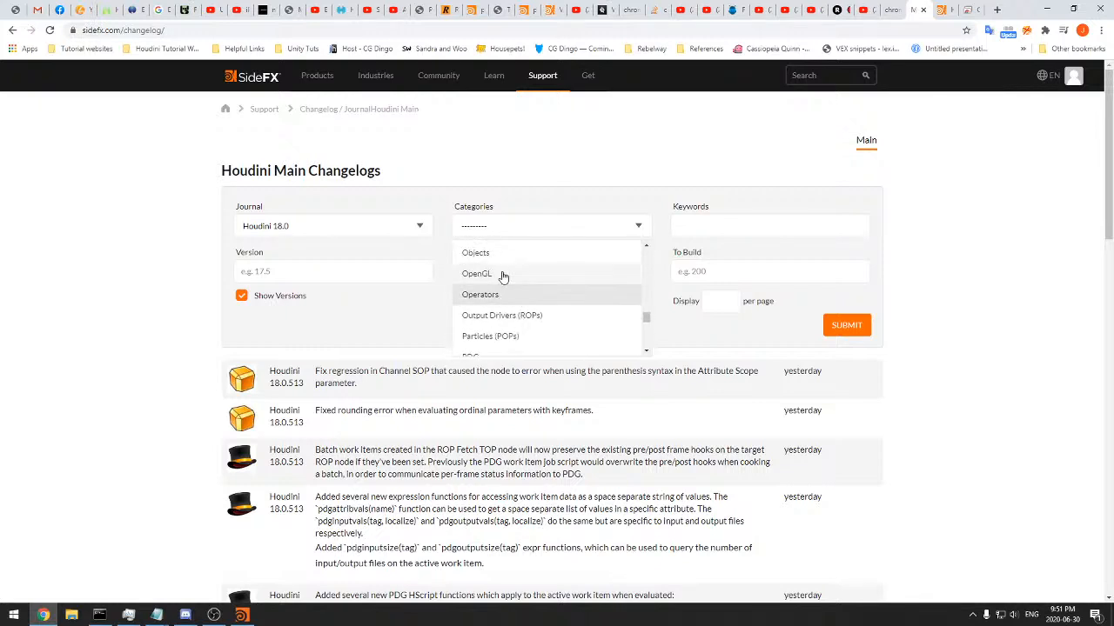
scroll(517, 278, "down", 4)
scroll(514, 295, "down", 1)
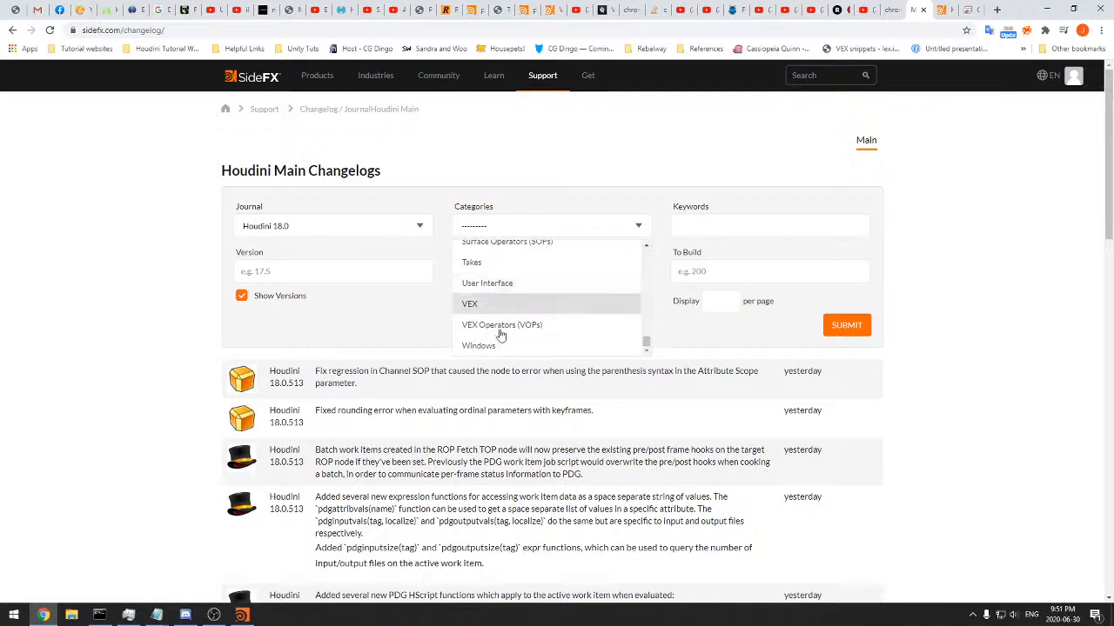
scroll(504, 300, "up", 3)
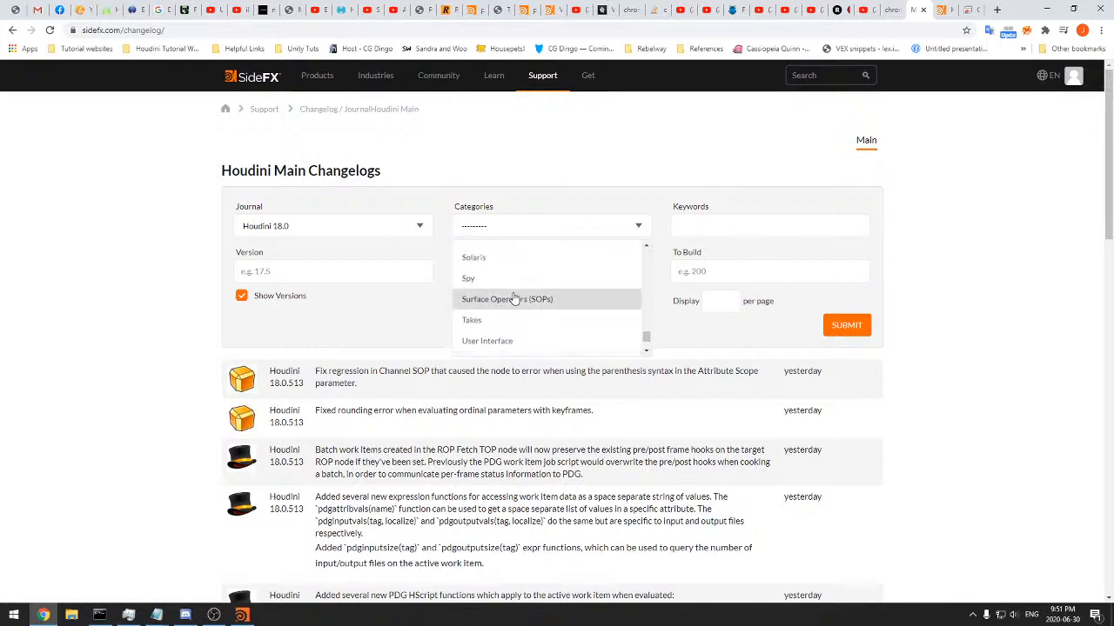
scroll(514, 291, "up", 4)
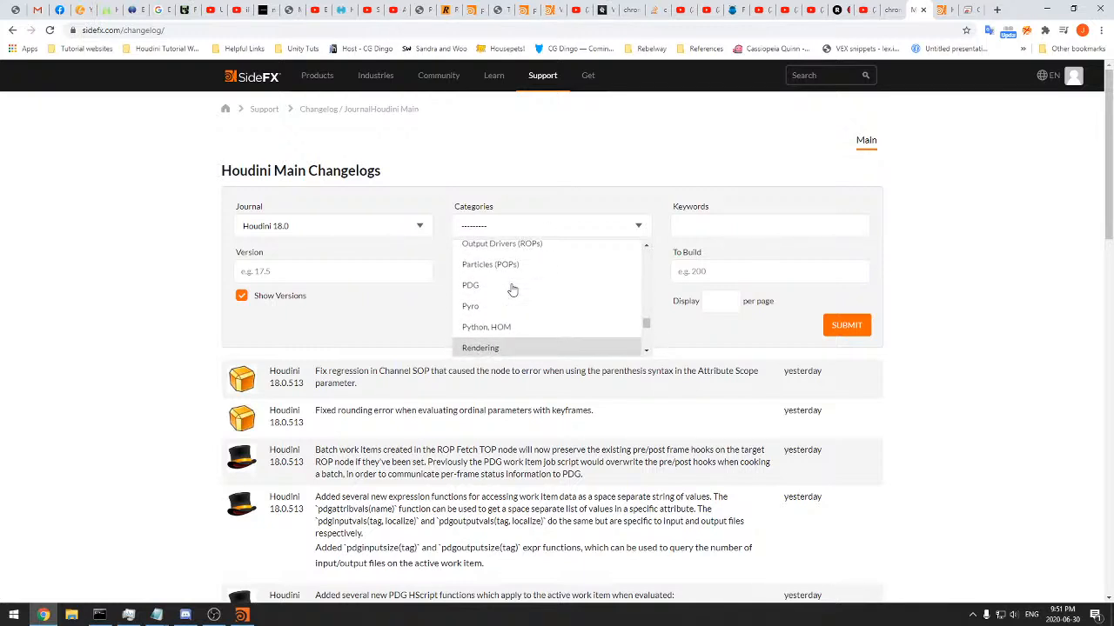
left_click(505, 318)
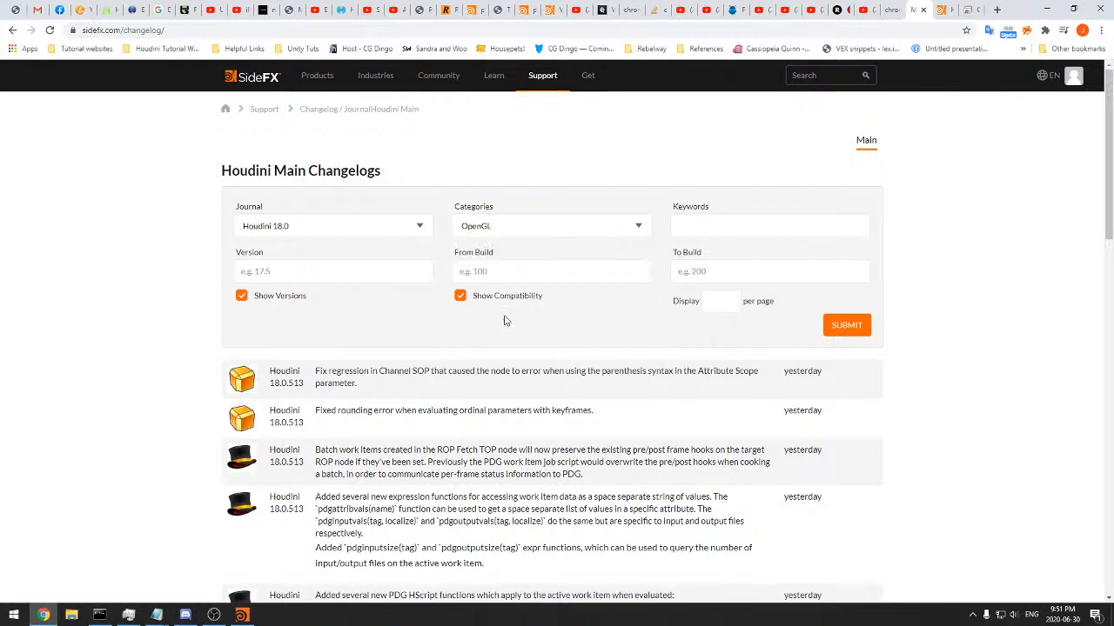
left_click(835, 327)
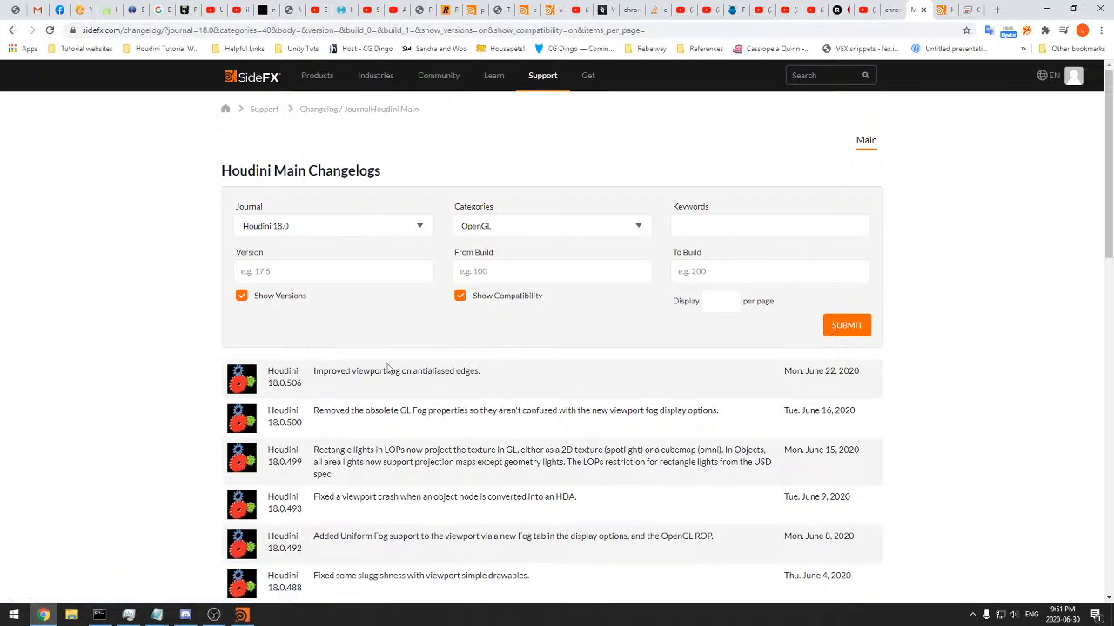
Skim the first page of OpenGL changelog entries down to its end and go to the second page
double_click(408, 413)
left_click(446, 430)
scroll(427, 449, "down", 11)
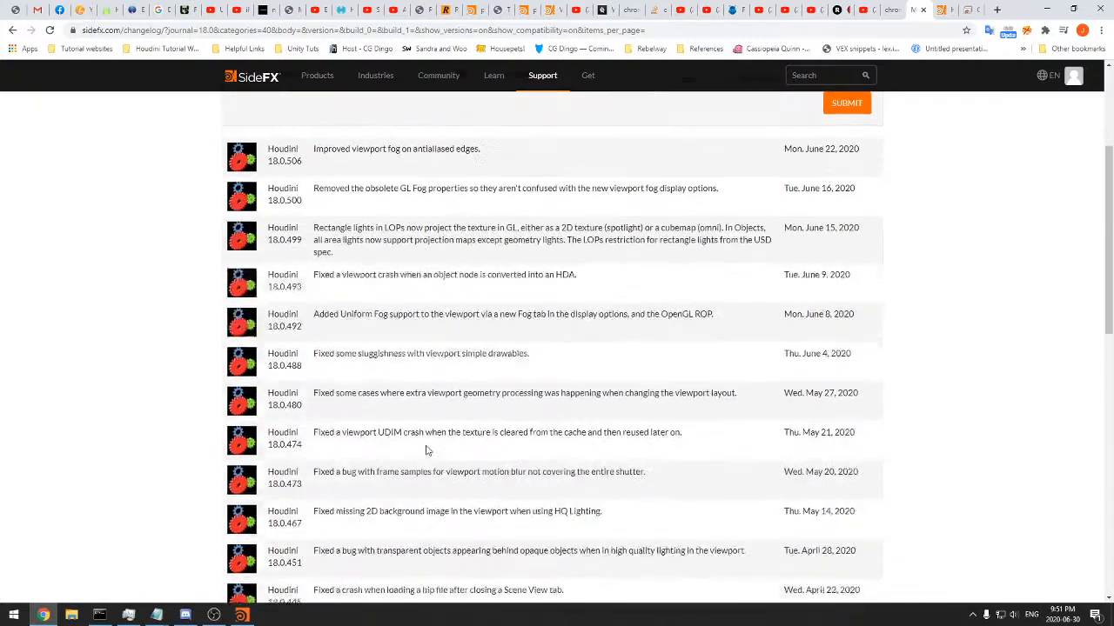
scroll(412, 423, "down", 4)
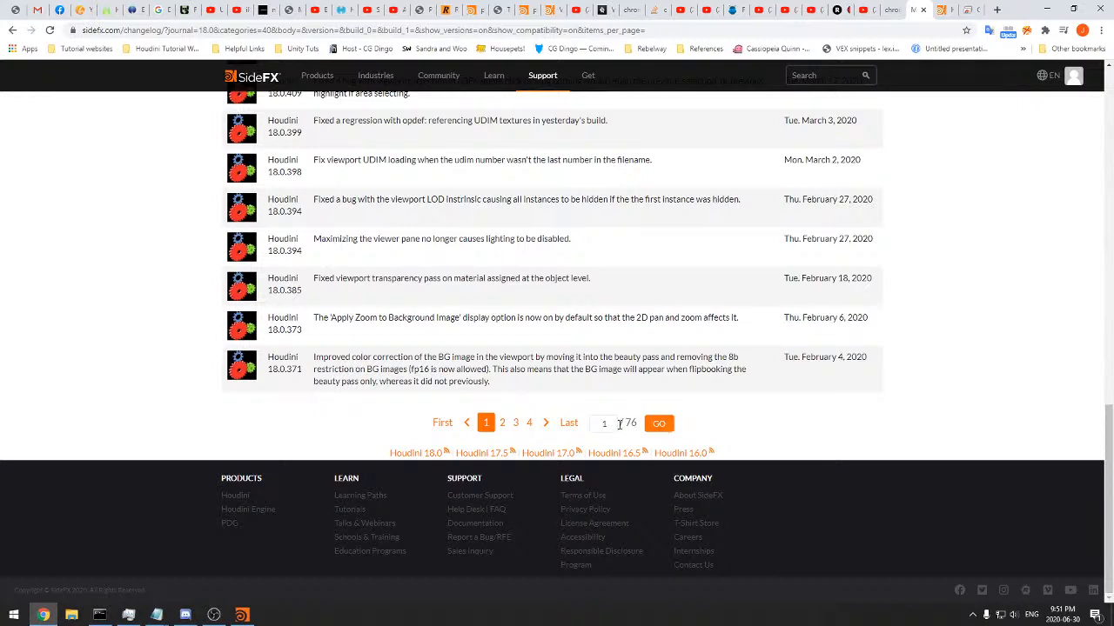
left_click(547, 423)
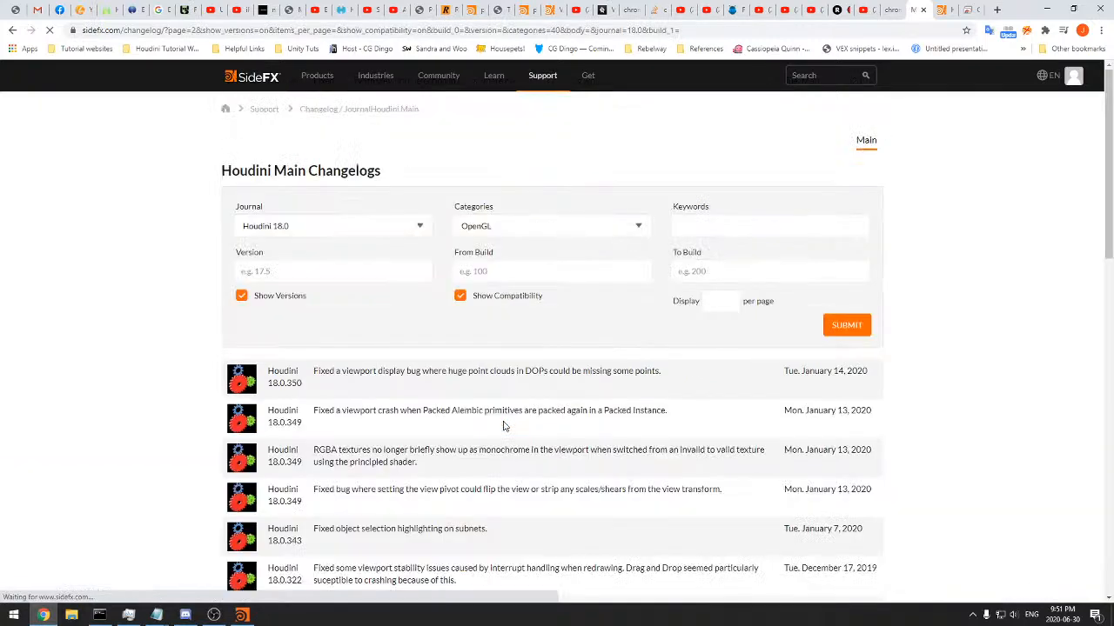
Examine the second page's viewport fixes, especially the entries for builds 18.0.343 to 18.0.350
scroll(297, 399, "down", 5)
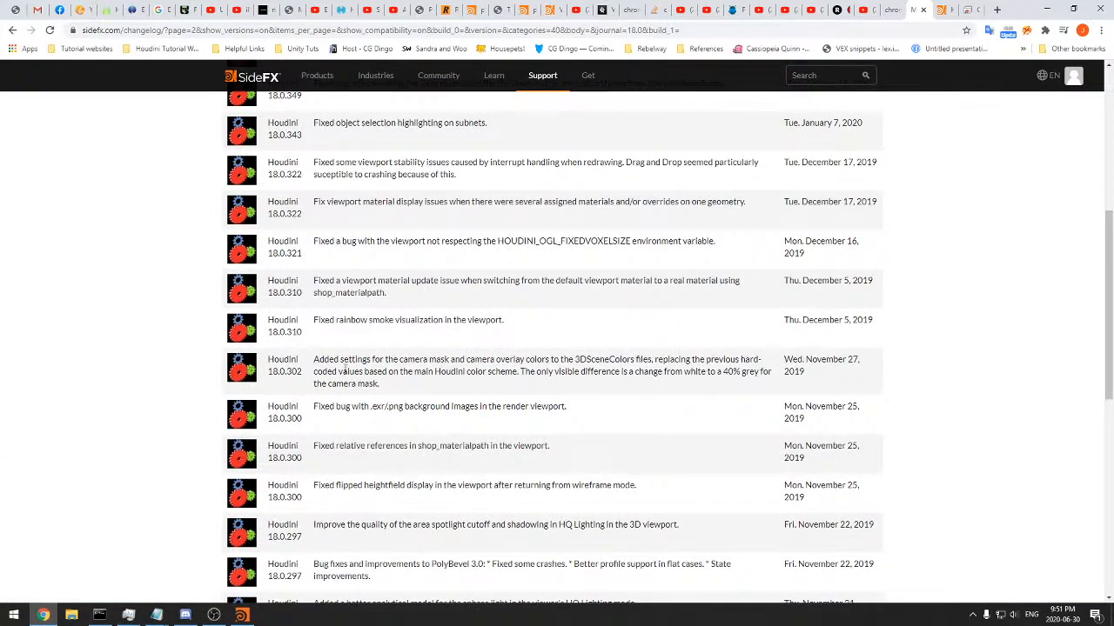
scroll(334, 375, "up", 3)
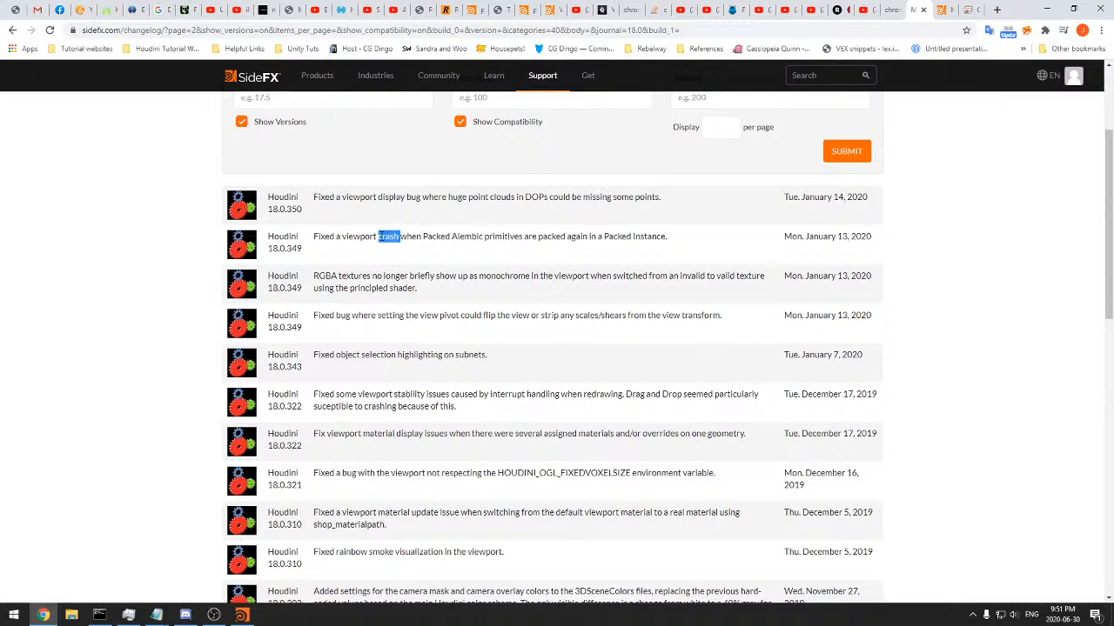
double_click(423, 354)
left_click(460, 315)
left_click_drag(627, 315, 613, 315)
left_click(566, 310)
double_click(417, 230)
triple_click(461, 202)
left_click(487, 204)
left_click(377, 214)
left_click_drag(602, 202, 554, 205)
left_click(556, 204)
triple_click(484, 236)
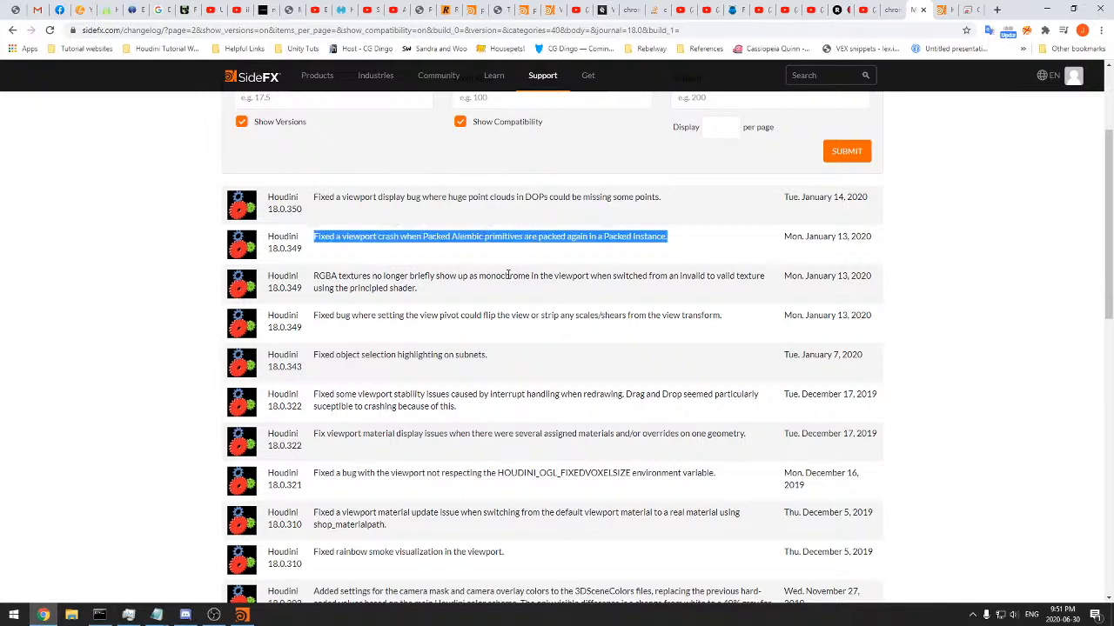
double_click(507, 275)
Return to page 1 of the OpenGL results, glancing at the Houdini window while the page loads
scroll(492, 421, "down", 15)
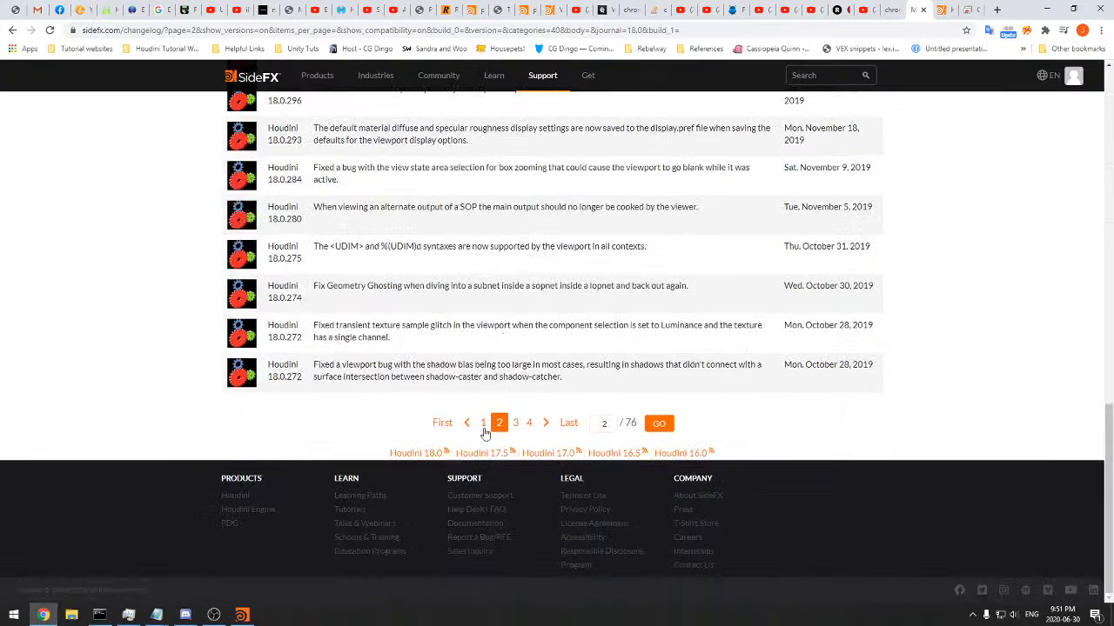
left_click(484, 425)
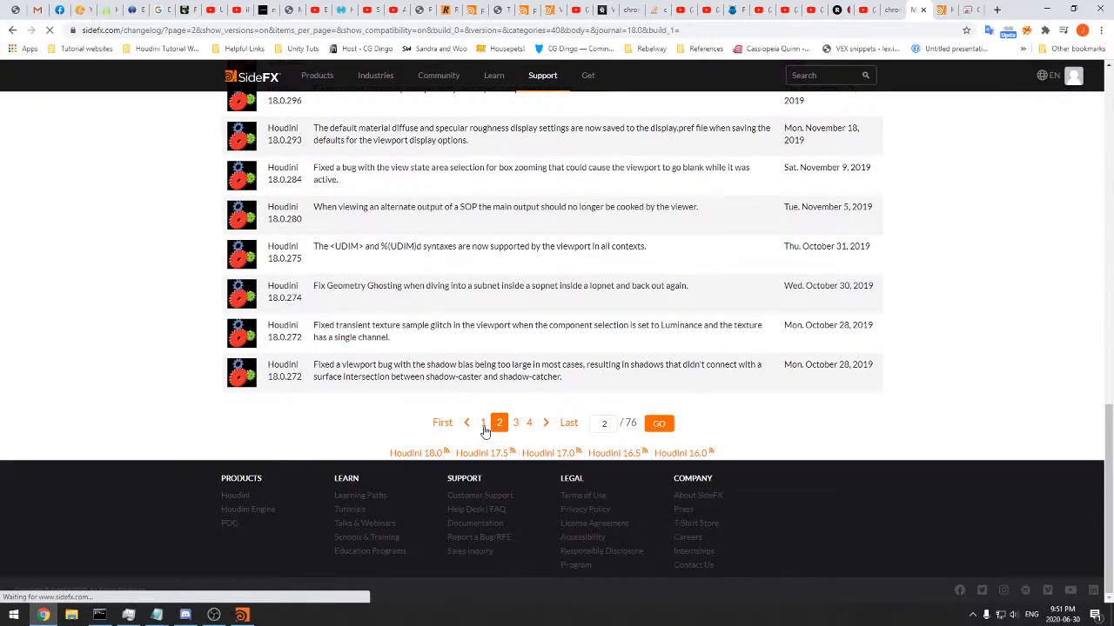
left_click(242, 615)
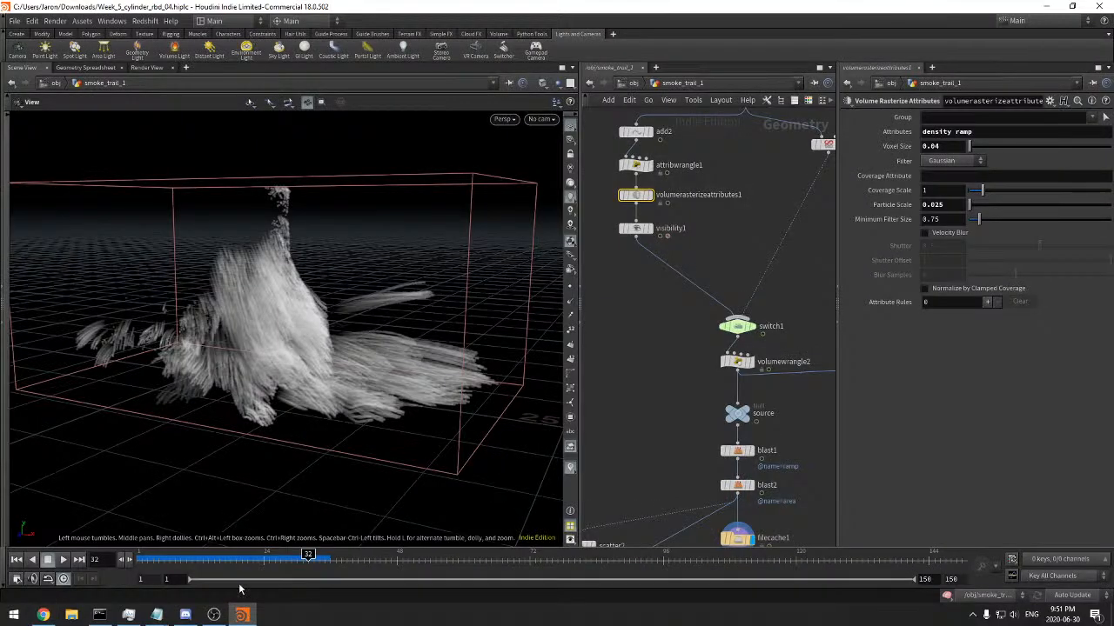
key("alt+Tab")
Read the OpenGL entries on page 1 from the February 2020 builds up to those of late March
scroll(318, 401, "down", 15)
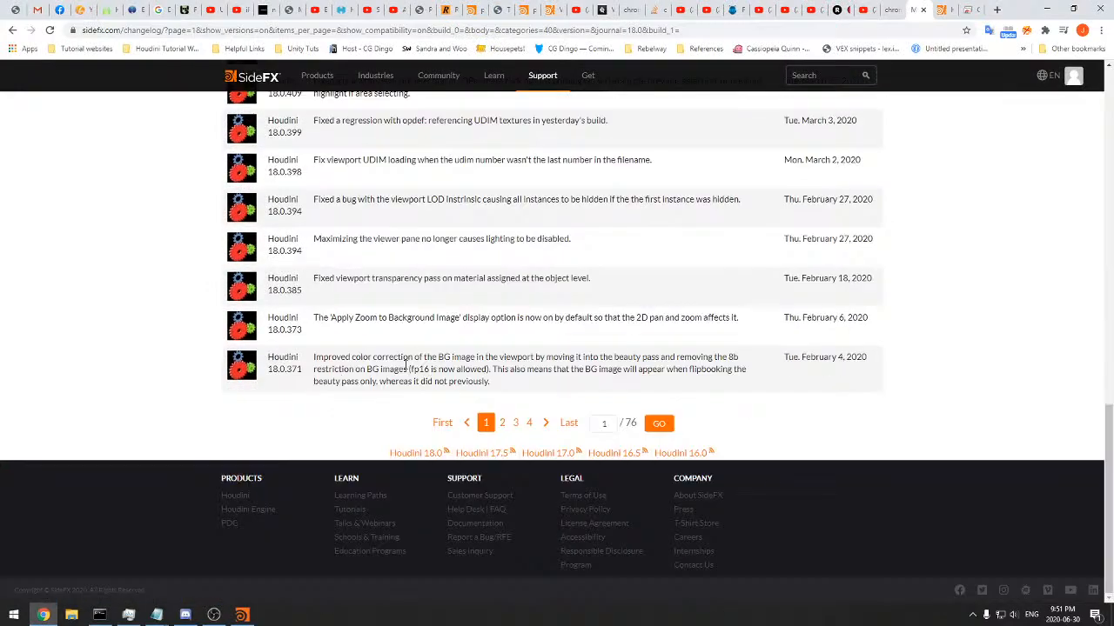
triple_click(477, 370)
left_click(518, 318)
left_click_drag(413, 280, 506, 281)
left_click(552, 277)
double_click(417, 280)
triple_click(424, 239)
left_click(433, 209)
scroll(442, 156, "up", 1)
scroll(442, 157, "up", 1)
scroll(501, 213, "up", 1)
triple_click(470, 219)
left_click(477, 184)
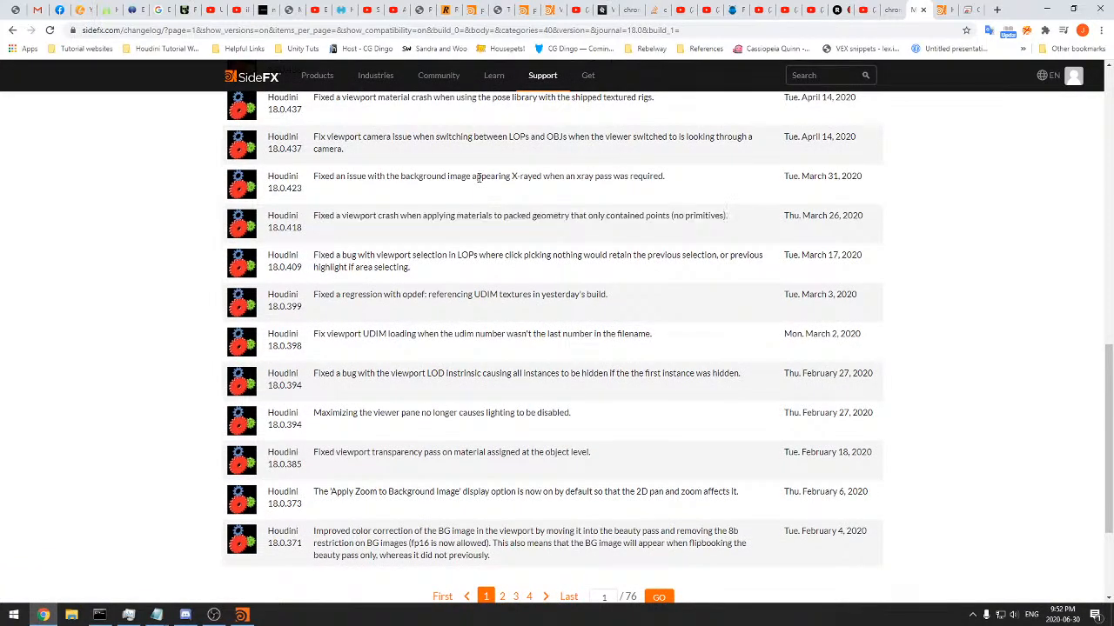
Read the remaining page 1 OpenGL entries from the April 2020 builds up to the newest June ones
scroll(478, 187, "up", 2)
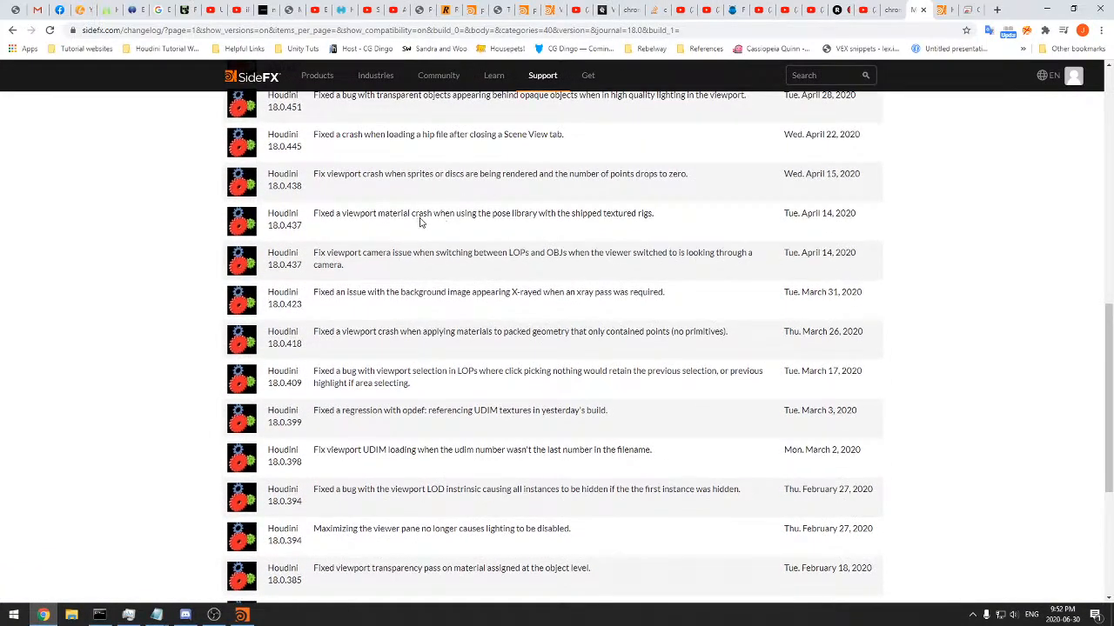
scroll(470, 192, "up", 1)
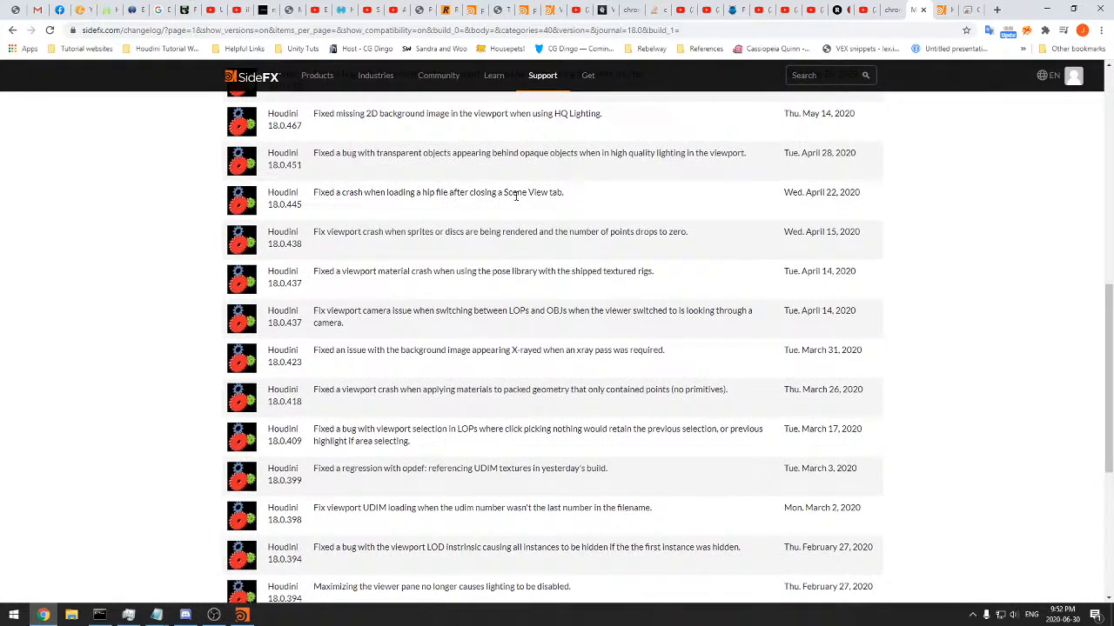
scroll(425, 182, "up", 2)
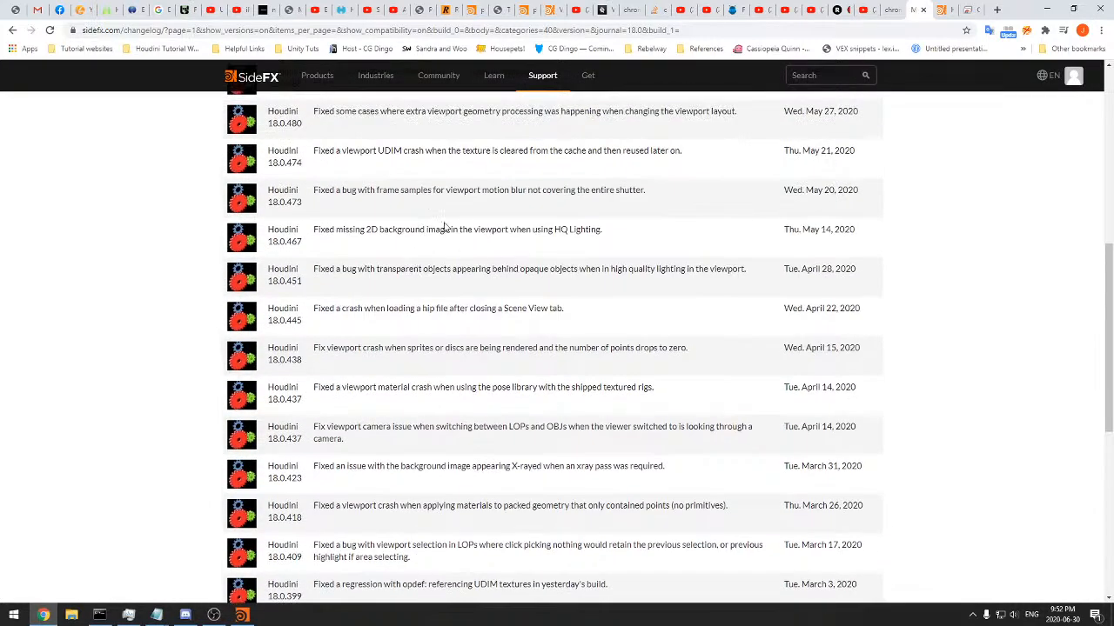
left_click_drag(410, 231, 498, 229)
scroll(477, 191, "up", 2)
scroll(474, 199, "up", 2)
scroll(461, 198, "up", 1)
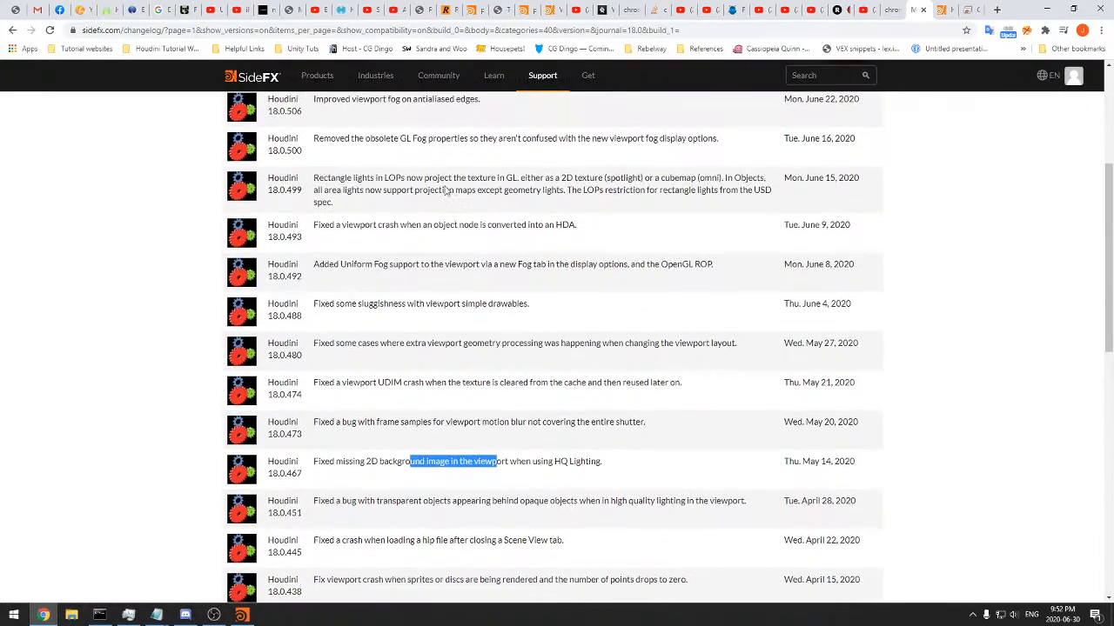
scroll(422, 209, "up", 1)
left_click_drag(375, 198, 589, 198)
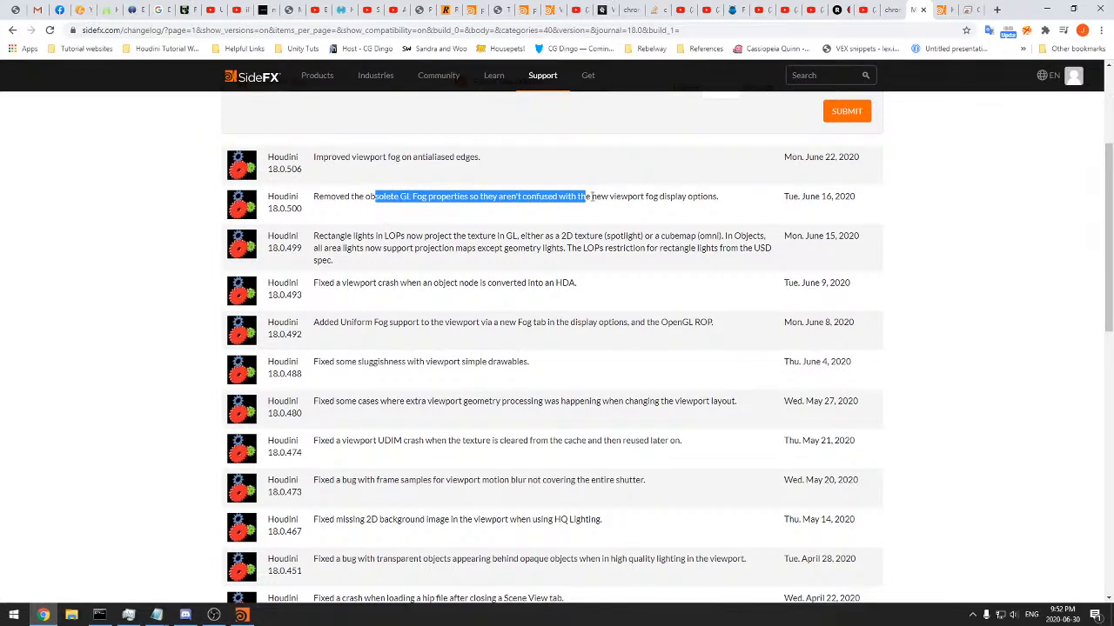
left_click(589, 197)
Clear the Categories filter and resubmit the Houdini 18.0 changelog search
scroll(609, 192, "up", 4)
left_click(492, 228)
scroll(497, 261, "up", 3)
scroll(497, 261, "up", 5)
left_click(496, 252)
left_click(845, 324)
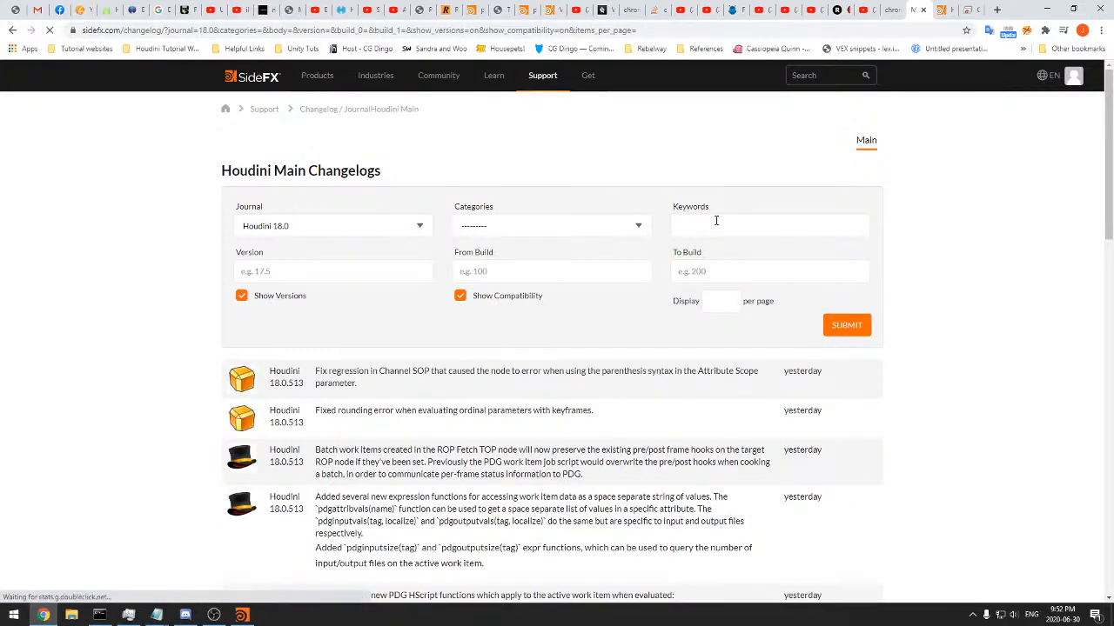
Search the Houdini 18.0 changelog for the keyword "volume"
left_click(769, 230)
type("vol")
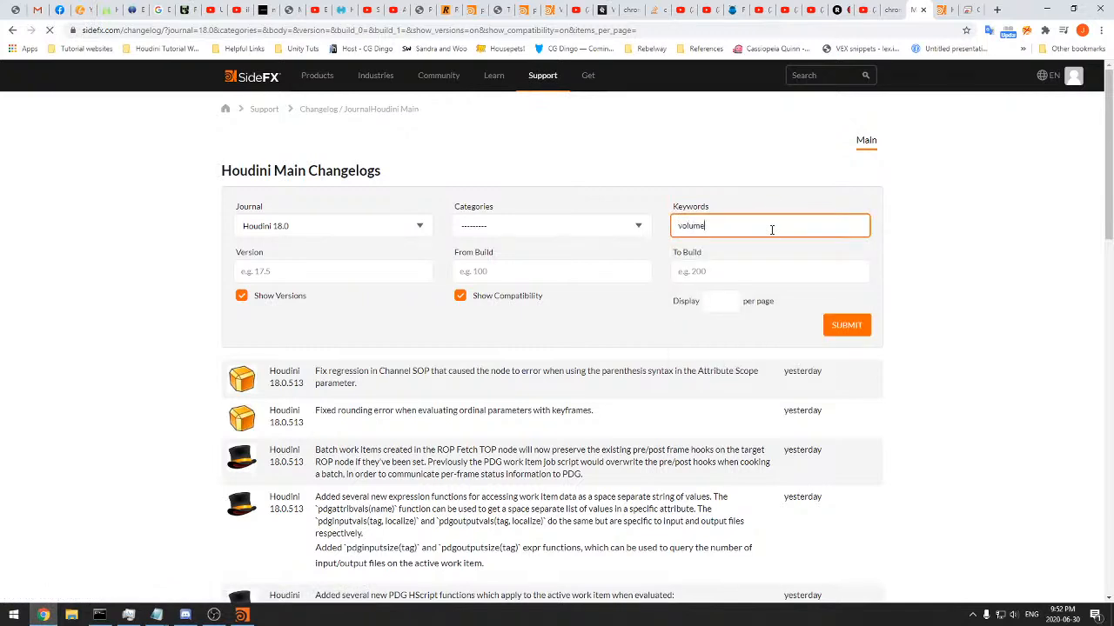
type("ume")
key("Return")
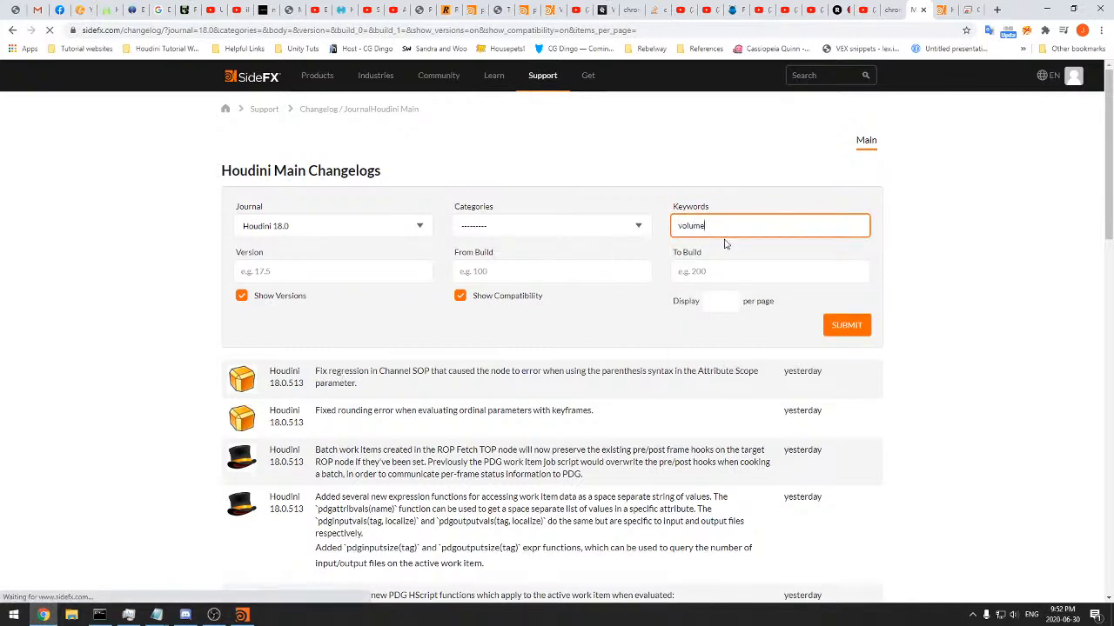
left_click(852, 329)
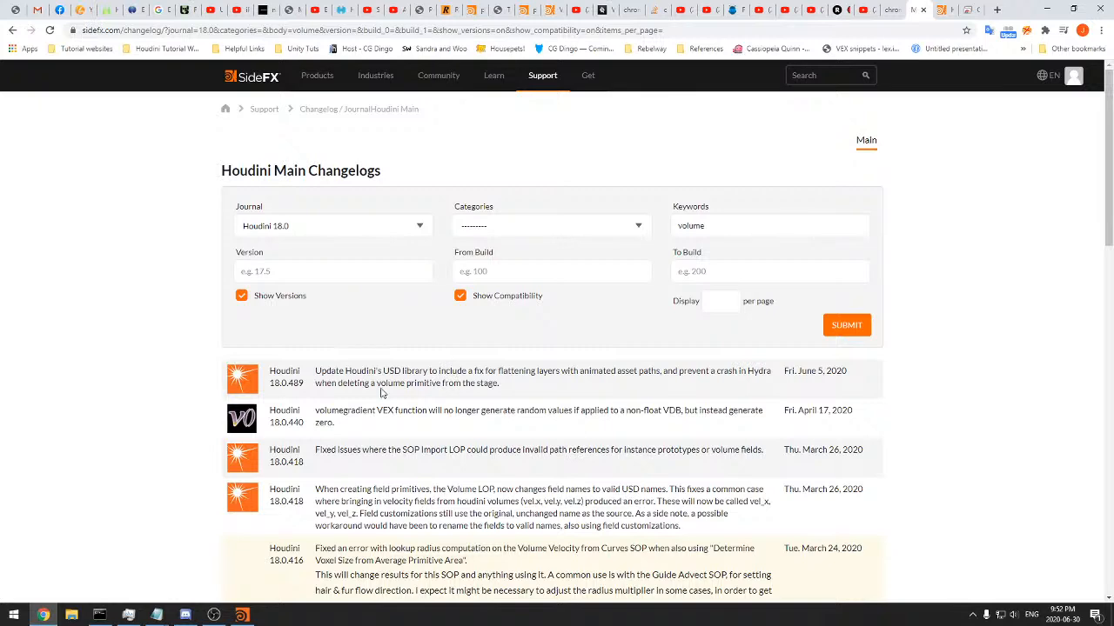
Examine the volume-related changelog entries, including the SOP Import LOP and Volume Velocity from Curves fixes
left_click_drag(553, 384, 403, 374)
left_click(305, 378)
scroll(249, 380, "down", 2)
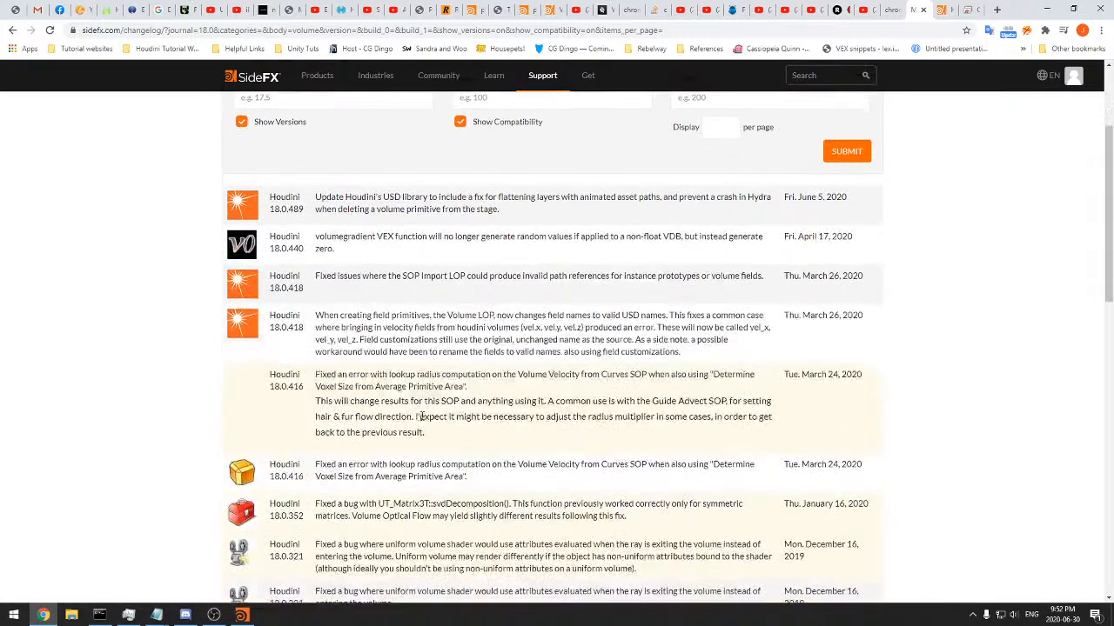
left_click_drag(402, 383, 562, 415)
left_click(581, 421)
scroll(581, 421, "down", 1)
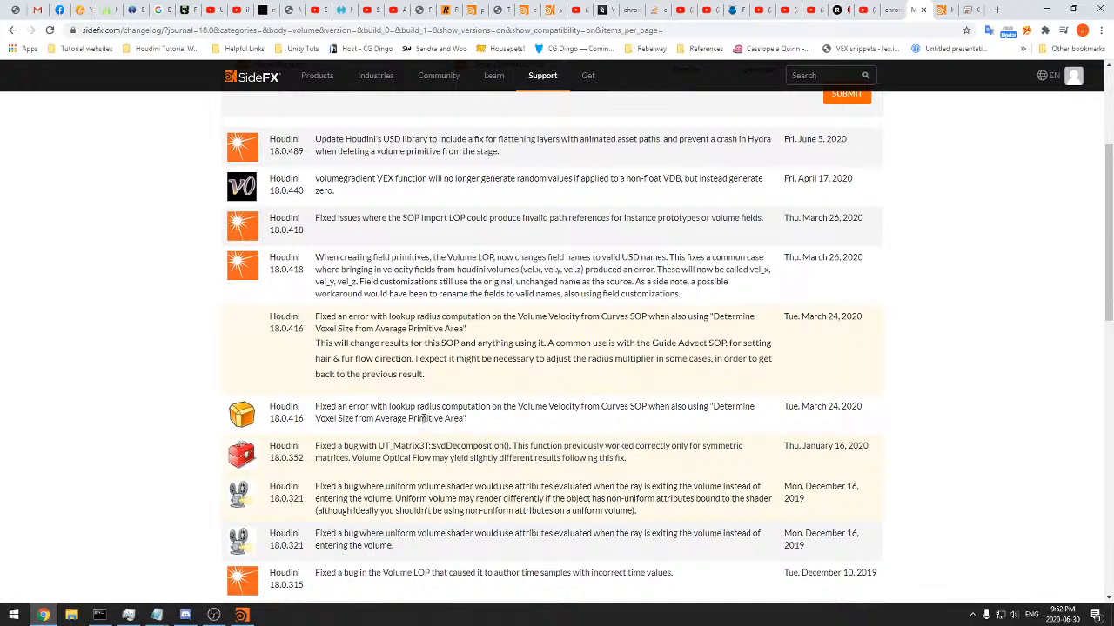
scroll(451, 405, "up", 1)
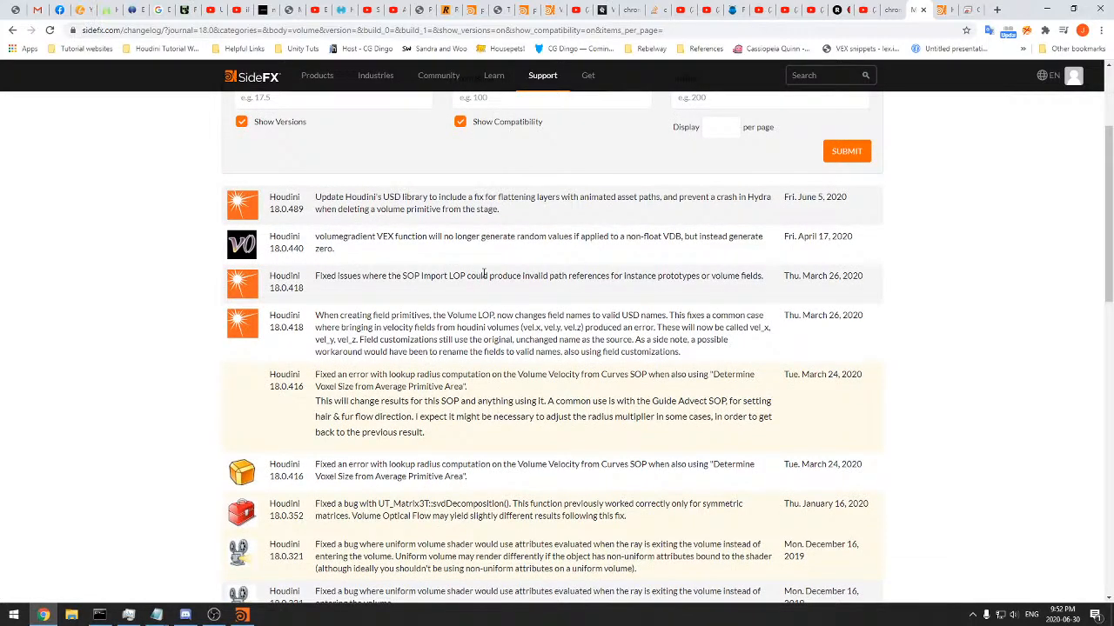
triple_click(485, 275)
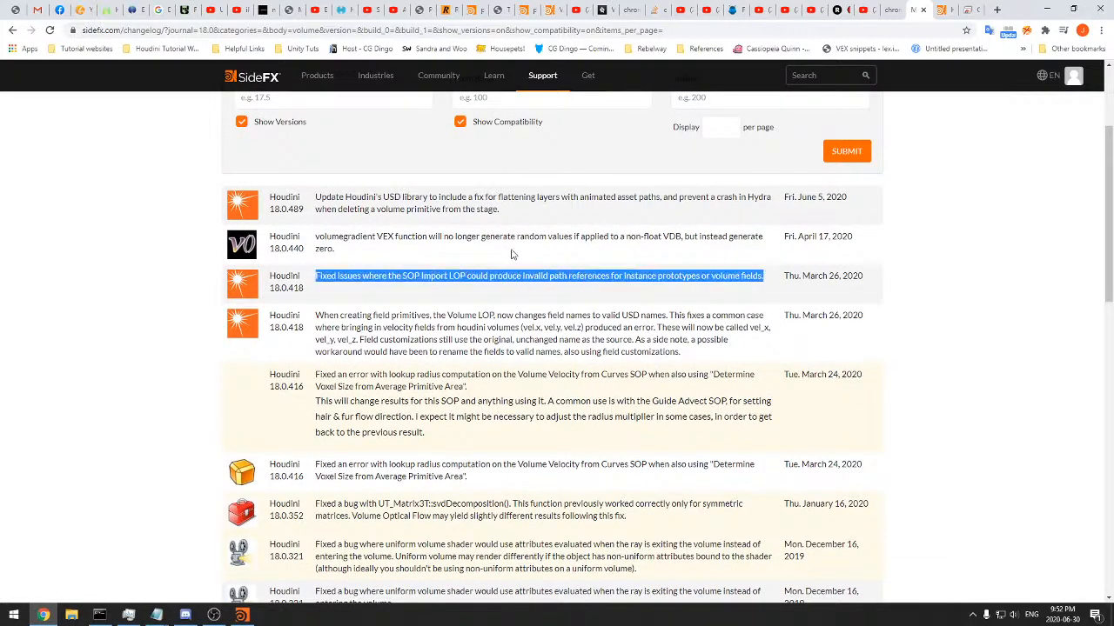
left_click(466, 253)
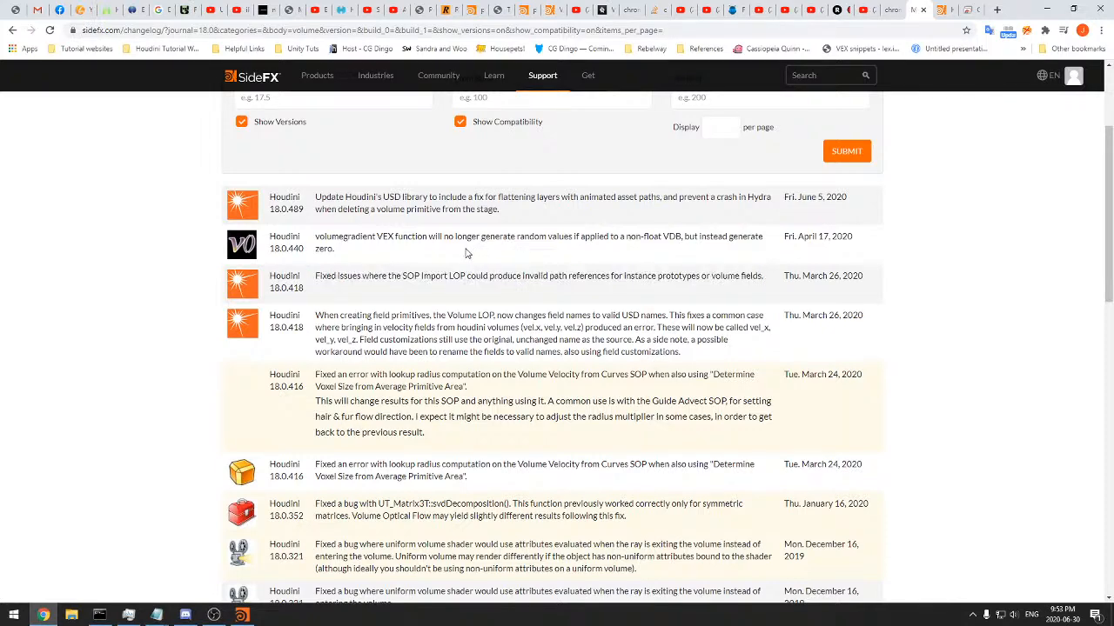
scroll(465, 253, "up", 3)
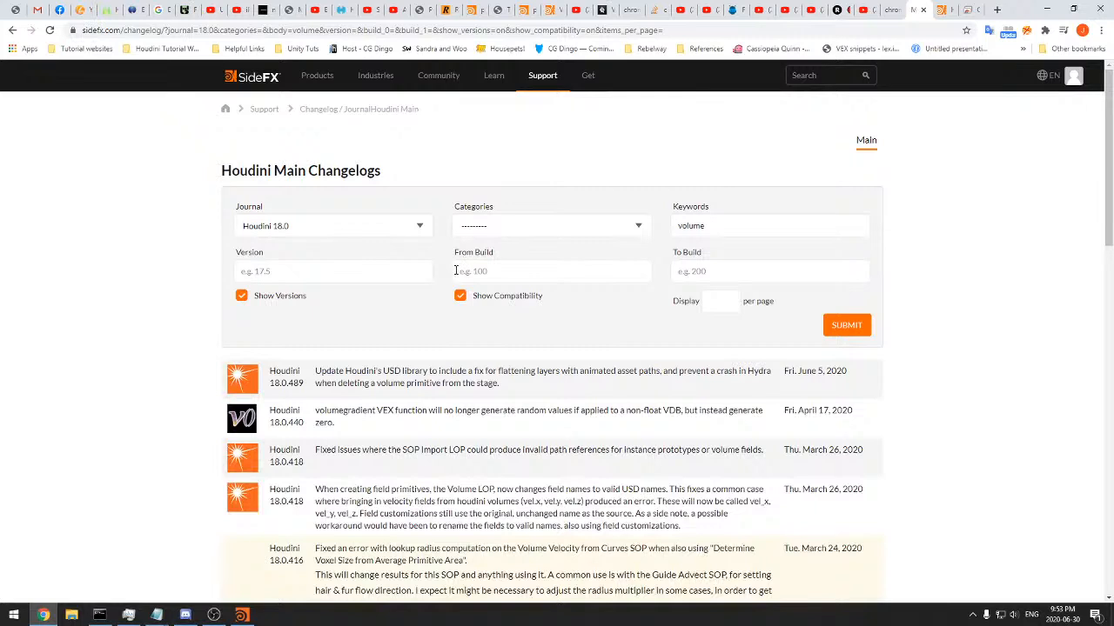
double_click(705, 230)
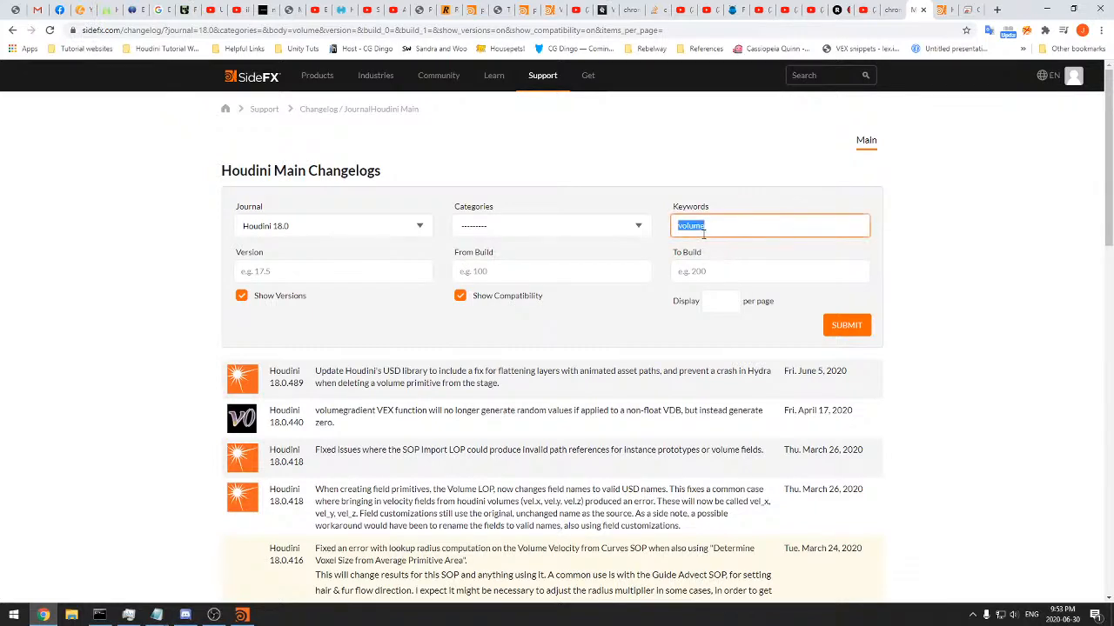
left_click(722, 266)
left_click(572, 275)
key("Tab")
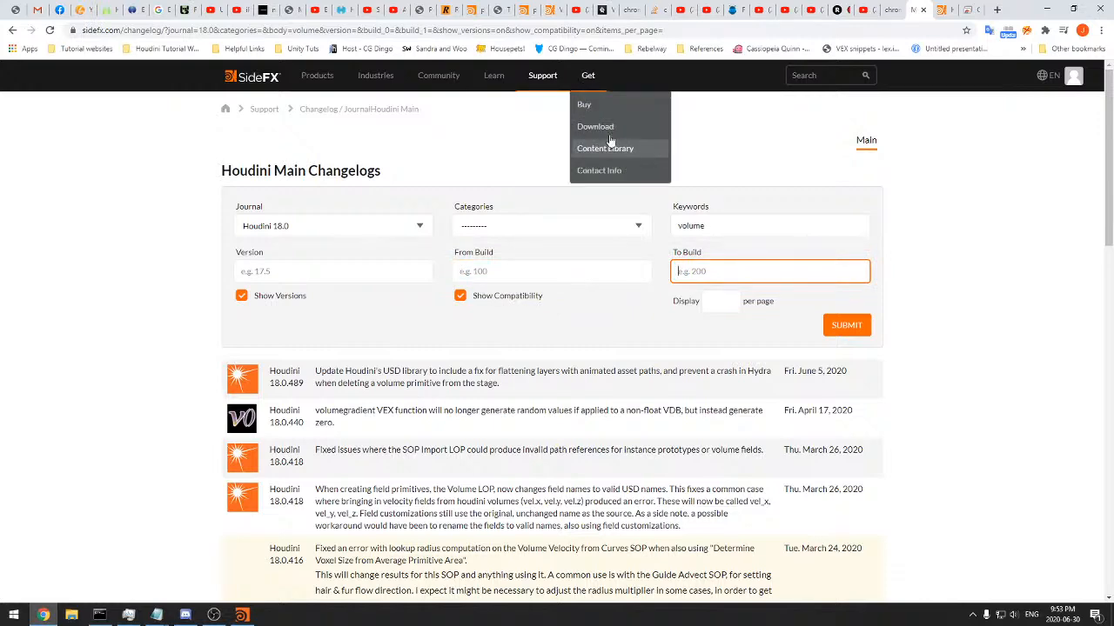
Open SideFX's Daily Builds download list and check it against the version of the running Houdini
left_click(602, 126)
scroll(572, 273, "down", 7)
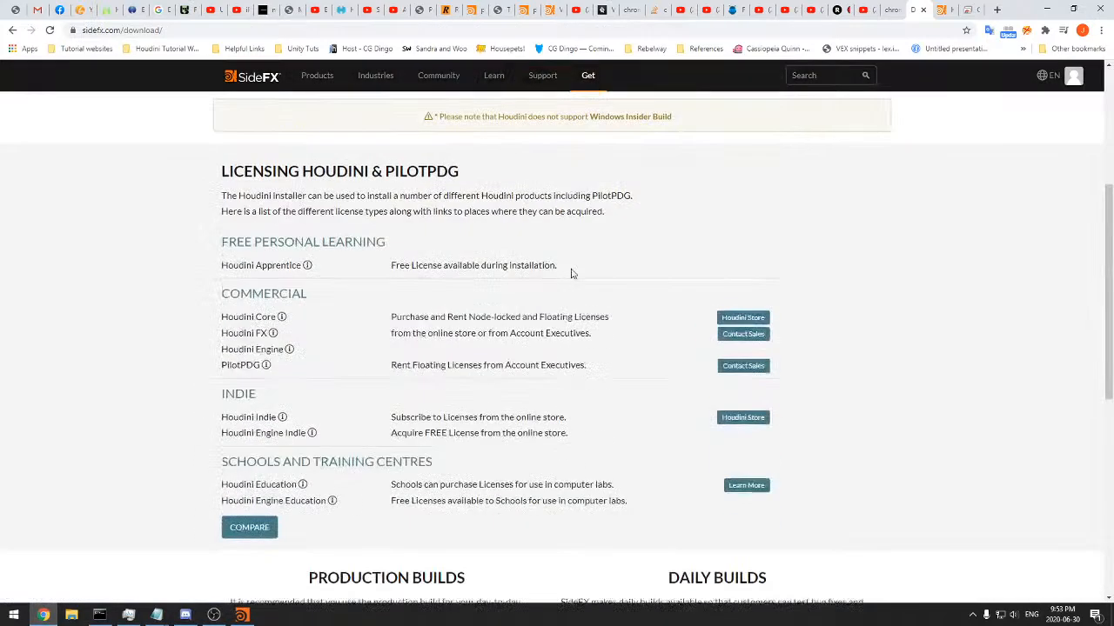
left_click(708, 369)
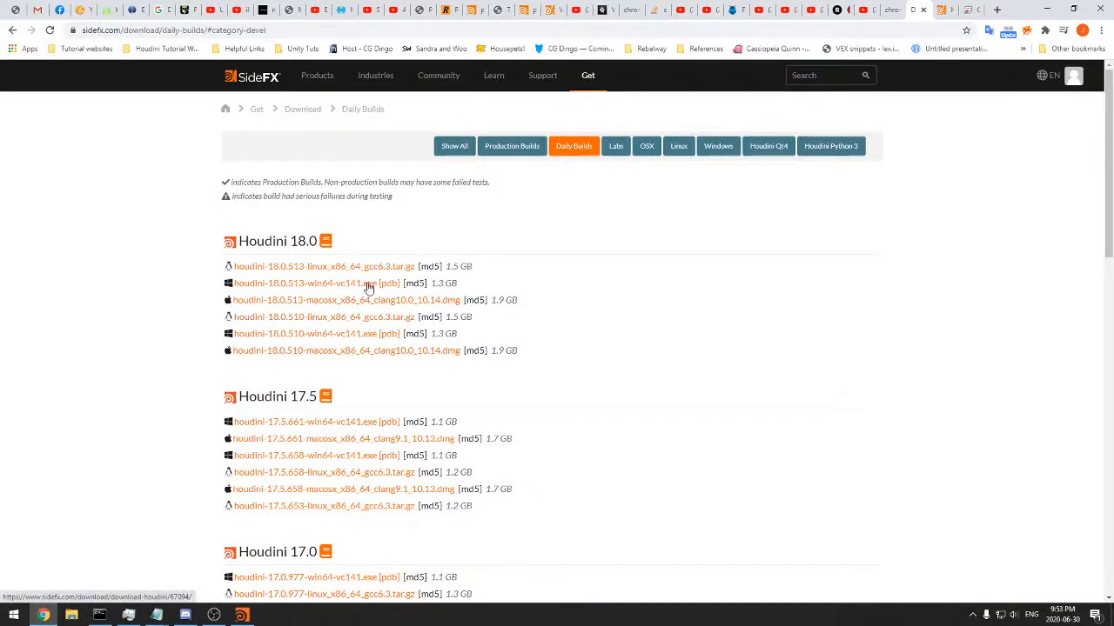
left_click(241, 612)
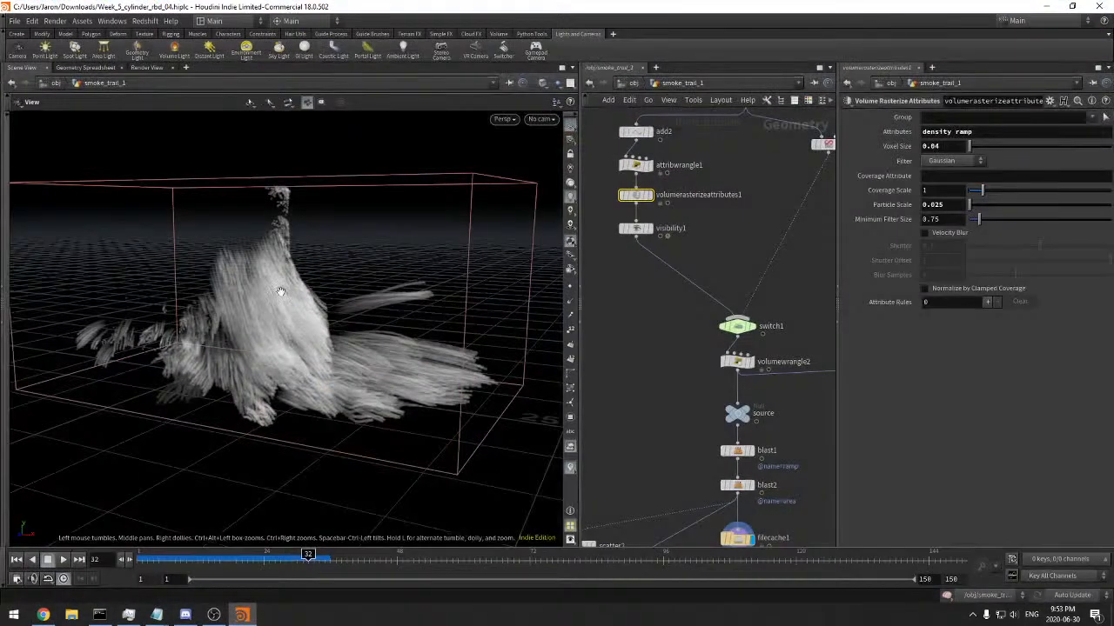
key("alt+Tab")
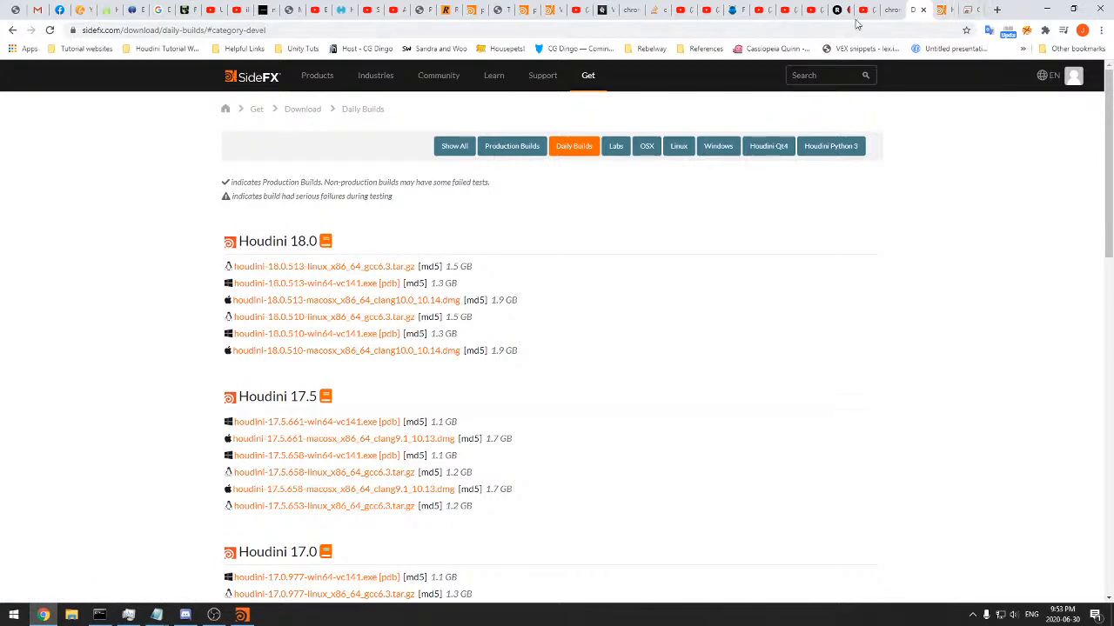
Close a spare browser tab and load redshift3d.com/forums in place of the Houly daily challenge page
left_click(899, 12)
left_click(897, 11)
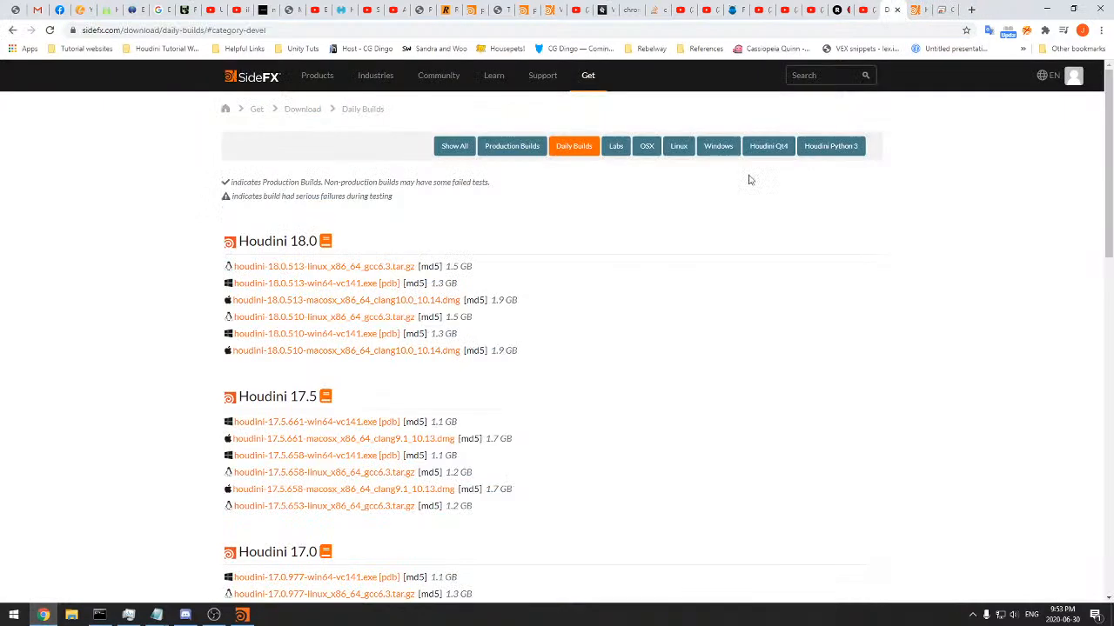
left_click(935, 11)
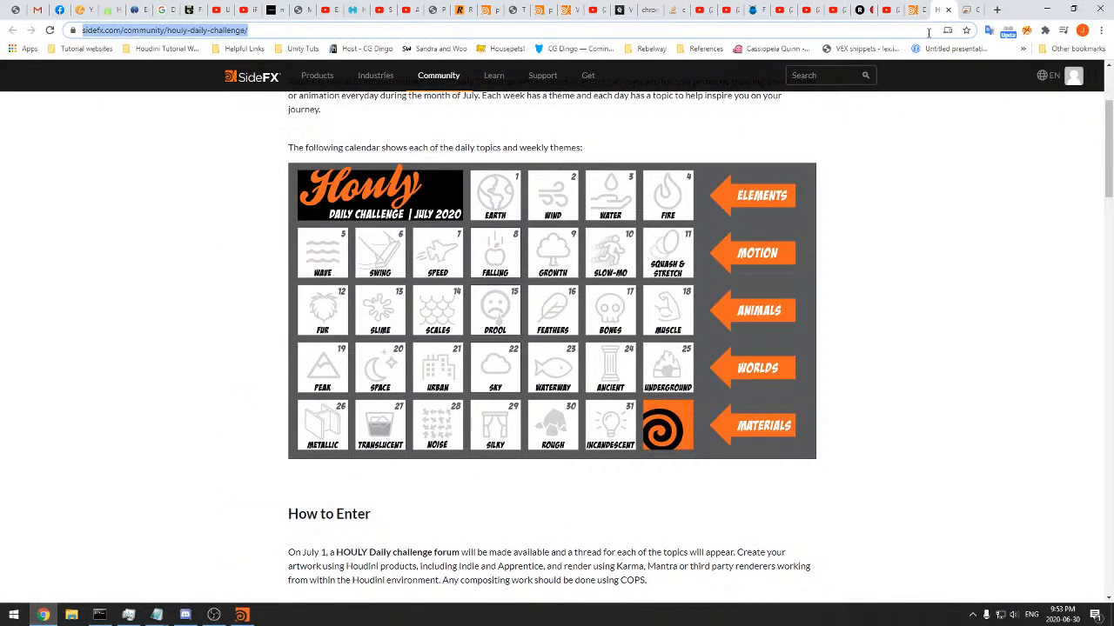
type("red")
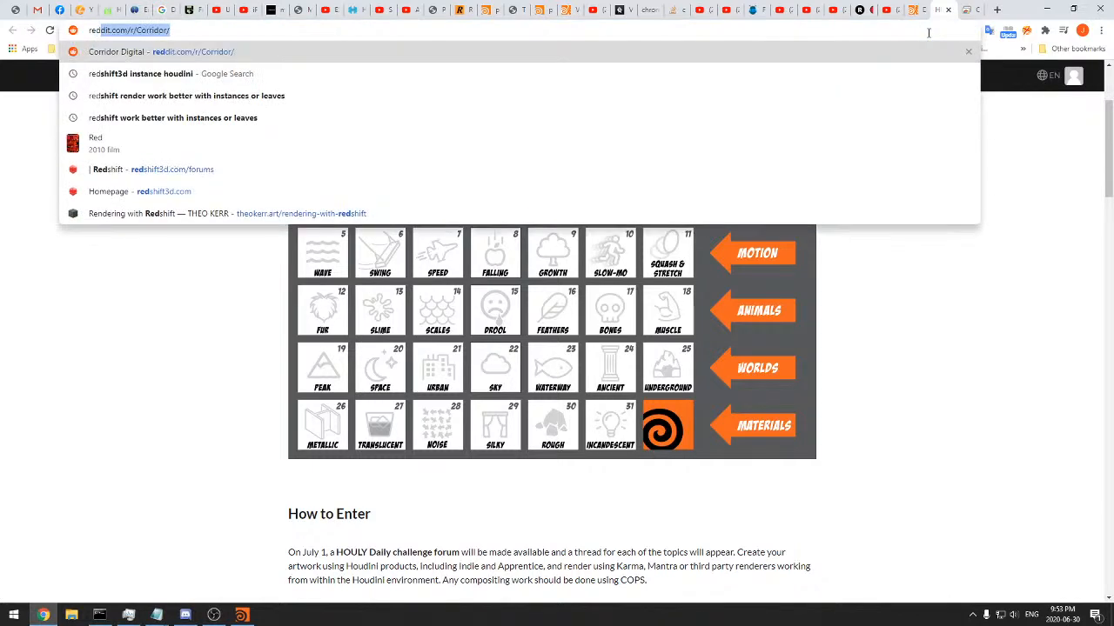
type("shift")
key("Return")
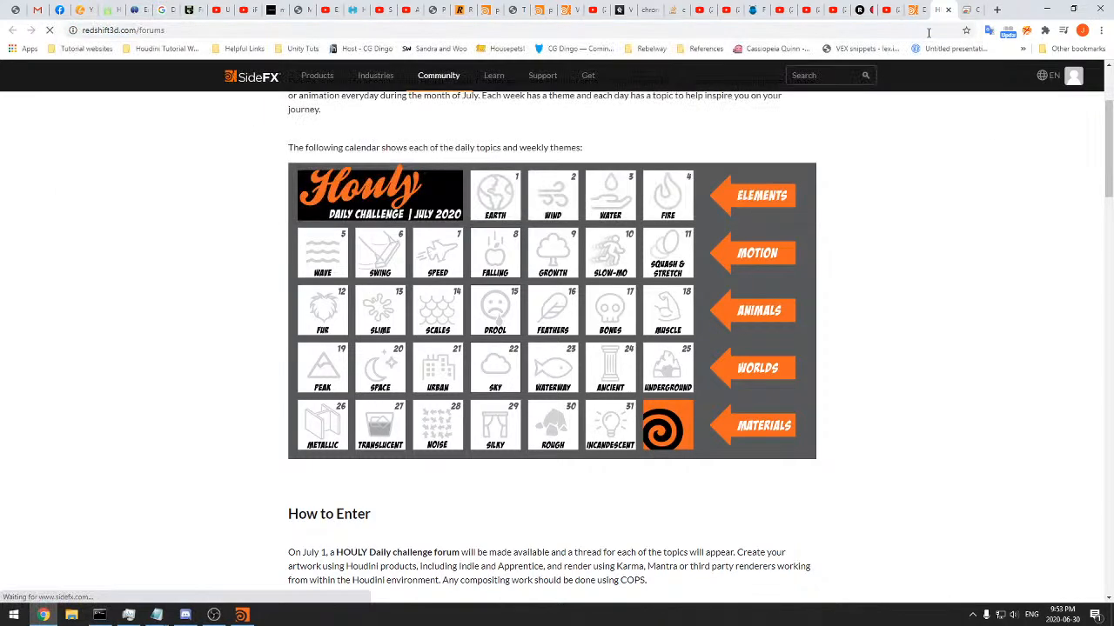
left_click(970, 12)
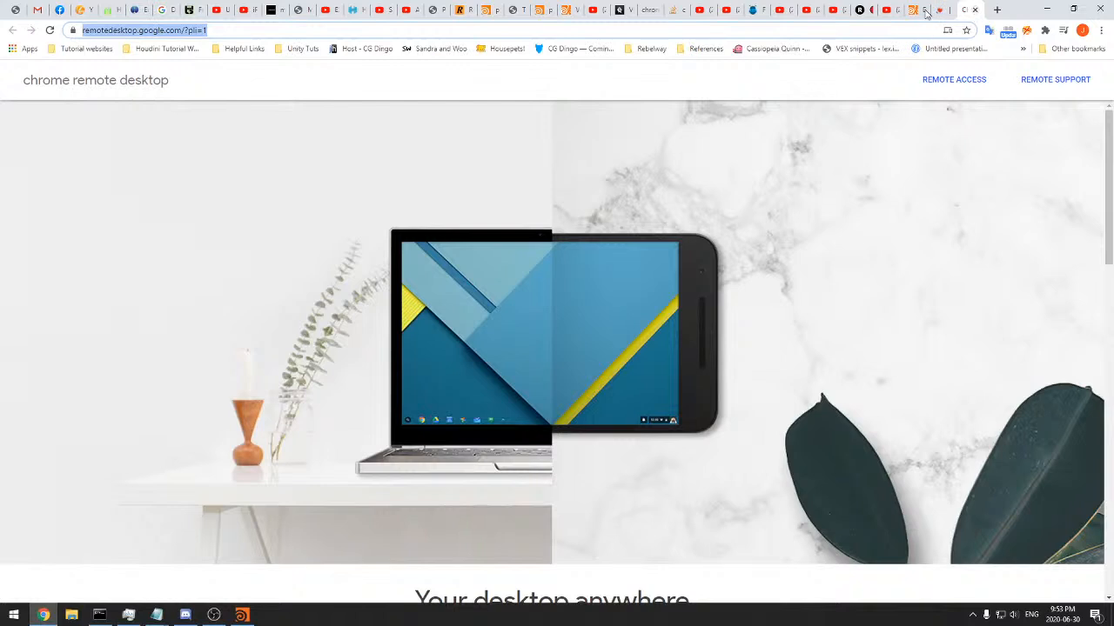
left_click(938, 8)
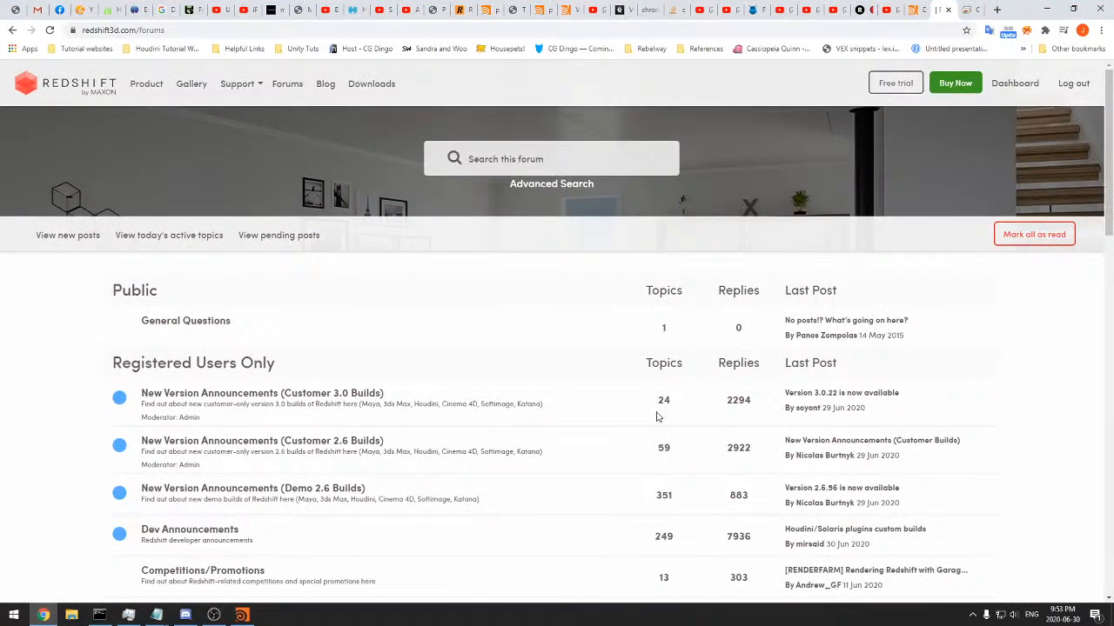
Open the "Version 3.0.22 is now available" thread and read the administrator's reply about supported Houdini builds
left_click(869, 403)
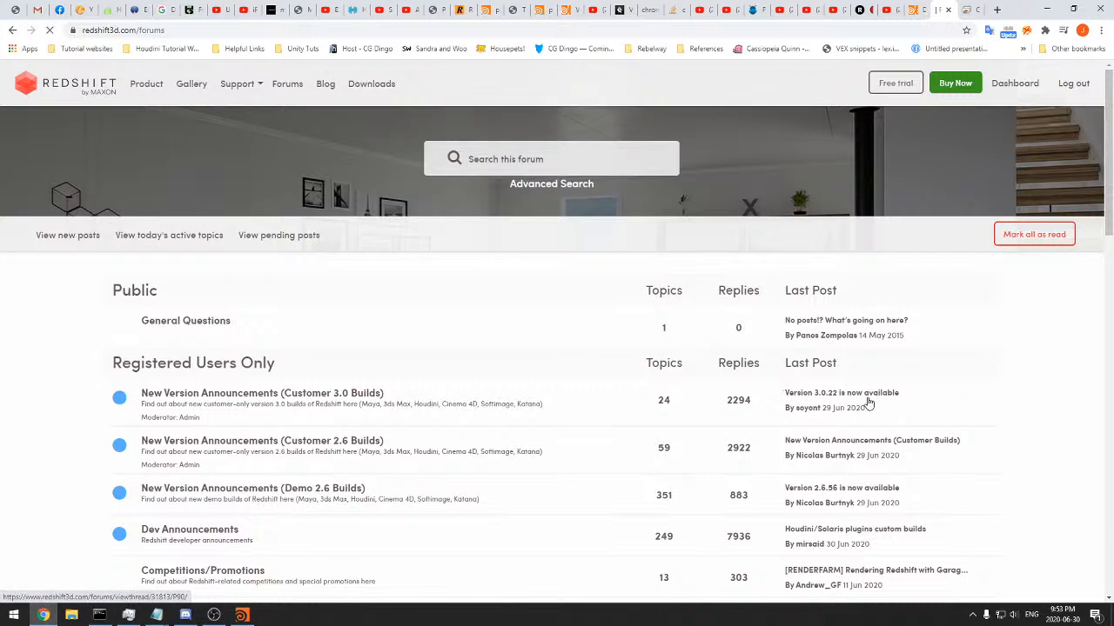
scroll(384, 396, "down", 5)
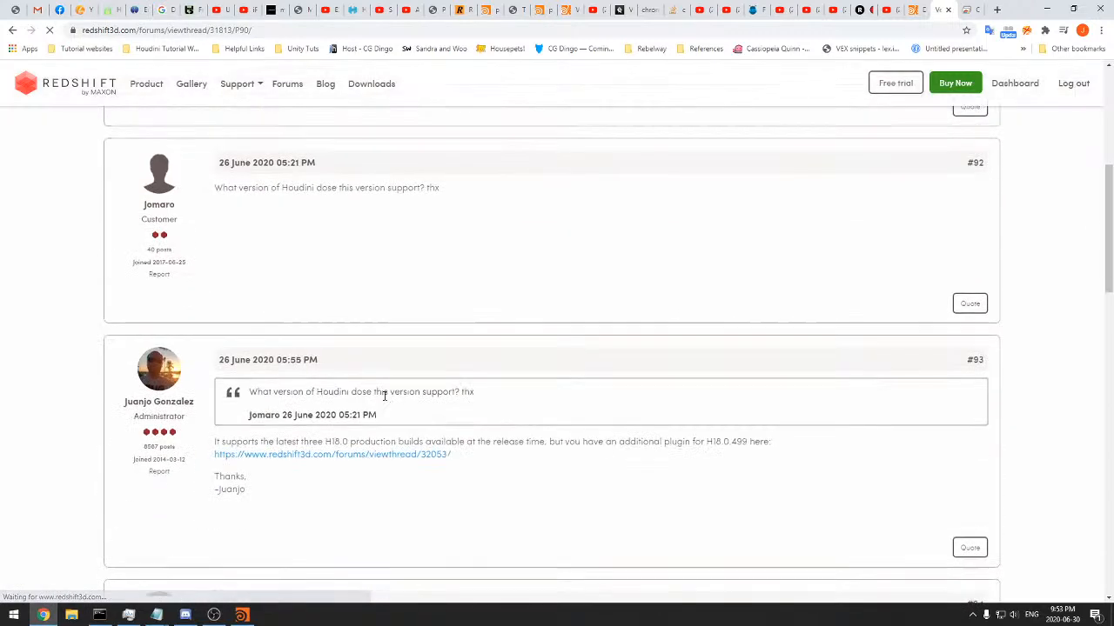
scroll(384, 396, "down", 1)
triple_click(449, 327)
left_click(546, 323)
left_click_drag(558, 324, 581, 324)
left_click(686, 322)
left_click_drag(694, 321, 245, 325)
Check the Redshift version in the thread's title and compare it with the Houdini daily builds list
scroll(343, 284, "up", 5)
scroll(309, 293, "up", 1)
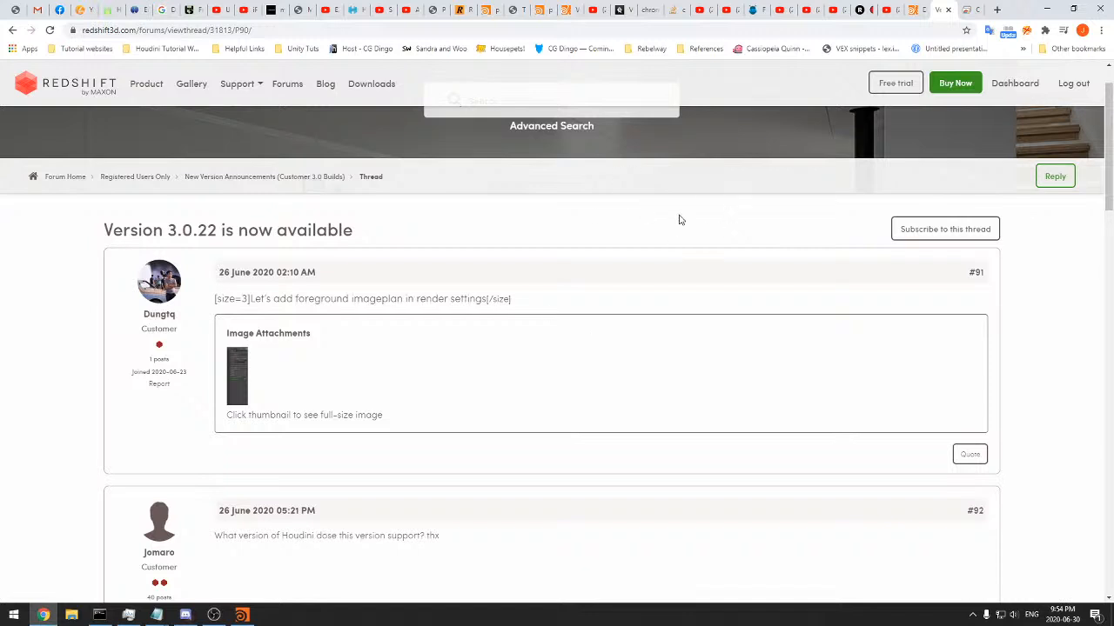
scroll(487, 287, "up", 1)
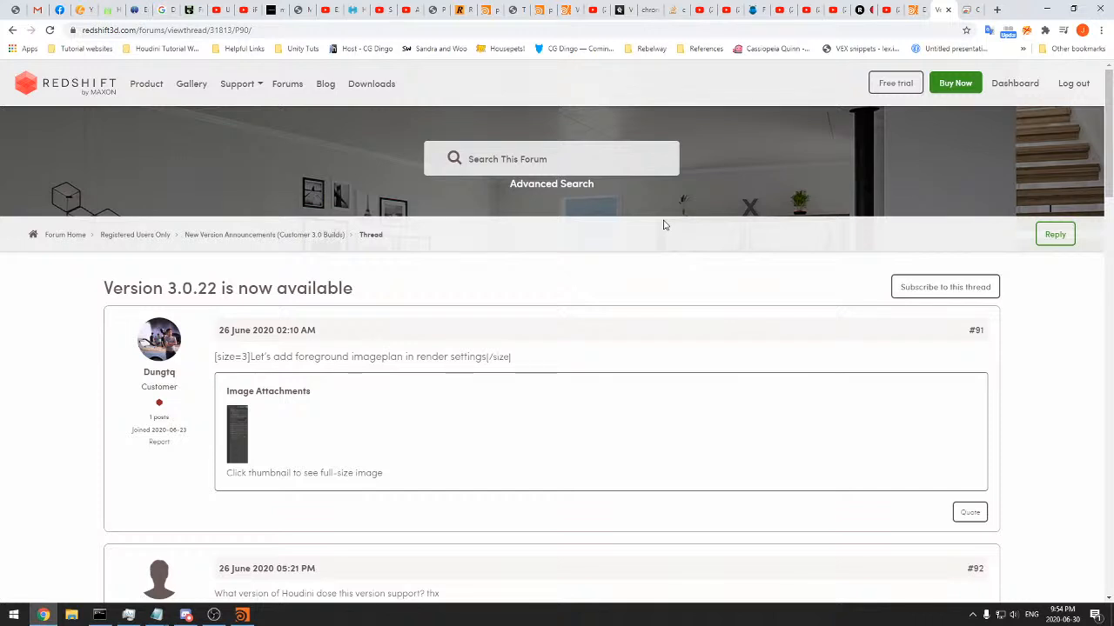
scroll(247, 318, "down", 1)
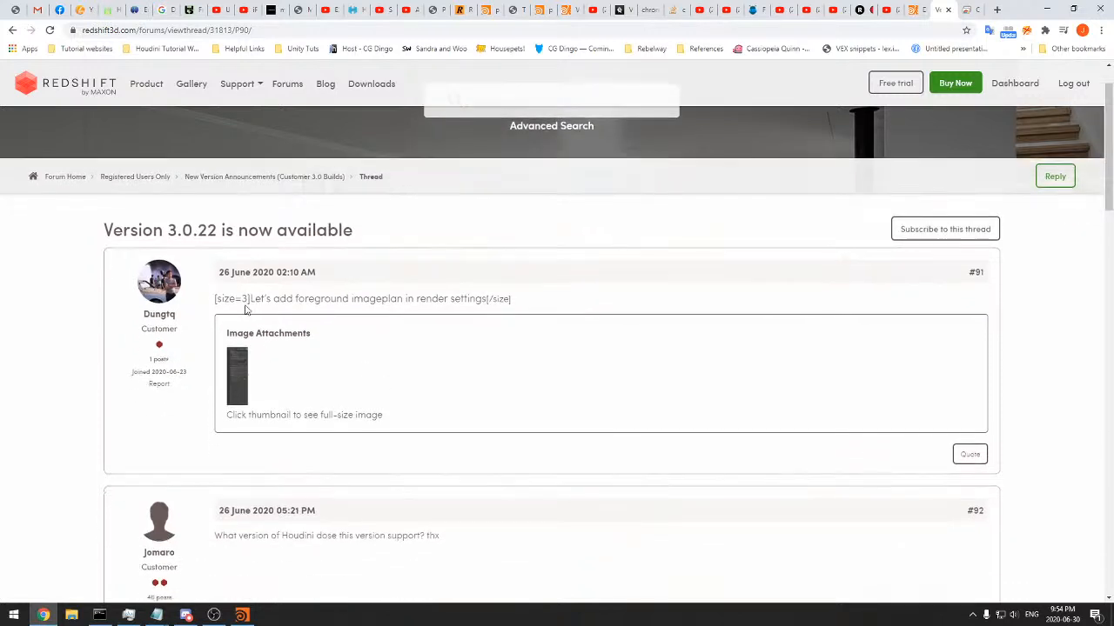
scroll(247, 203, "up", 1)
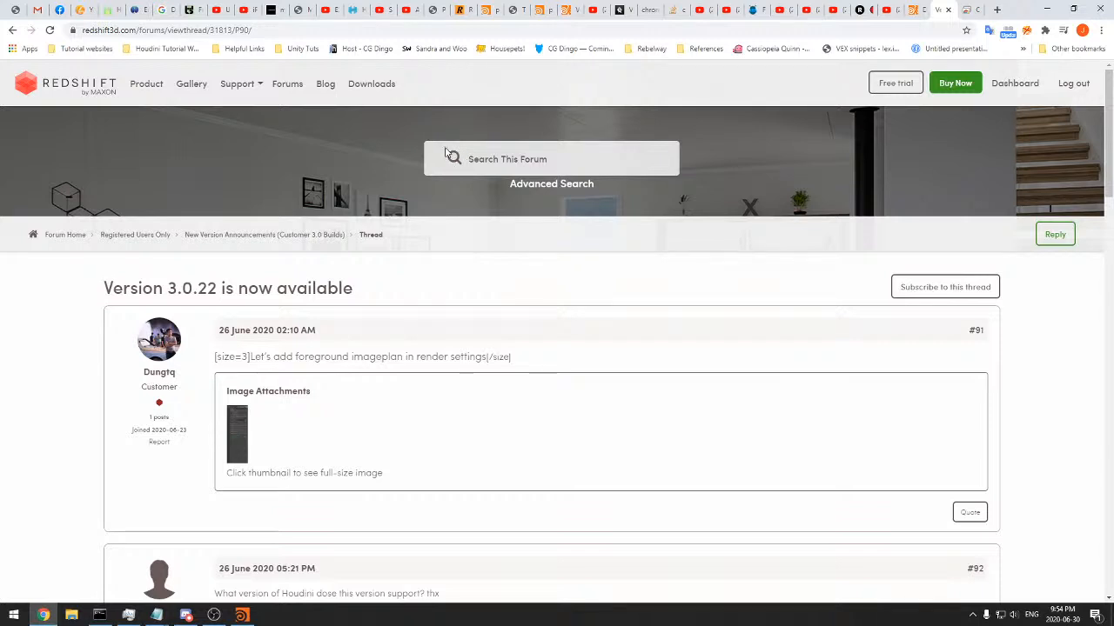
left_click_drag(170, 294, 217, 291)
left_click(283, 308)
left_click(912, 8)
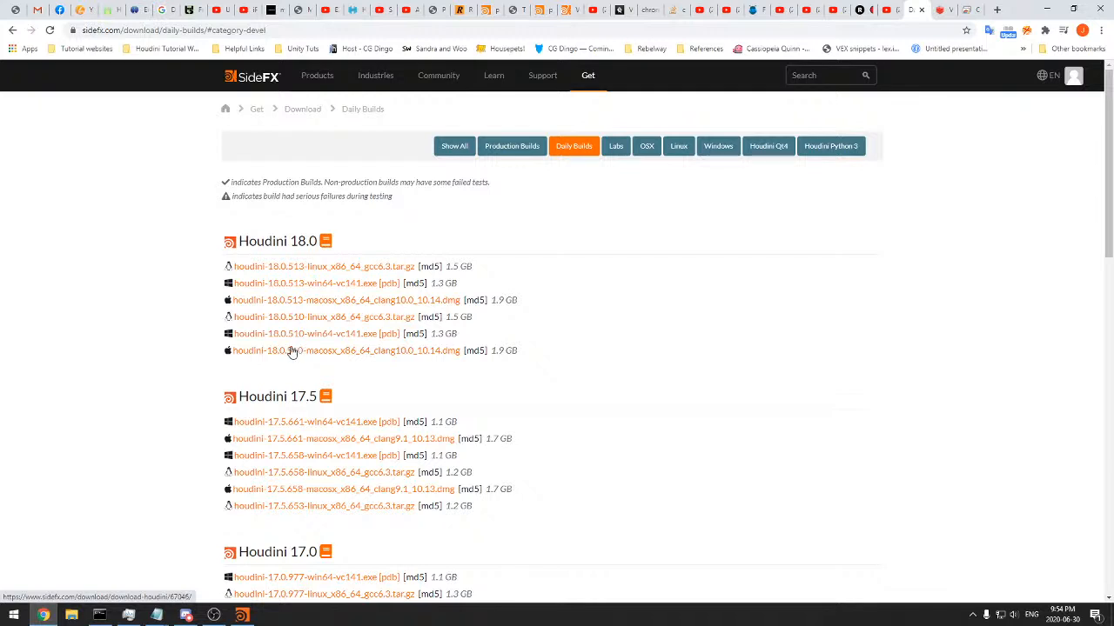
left_click(941, 9)
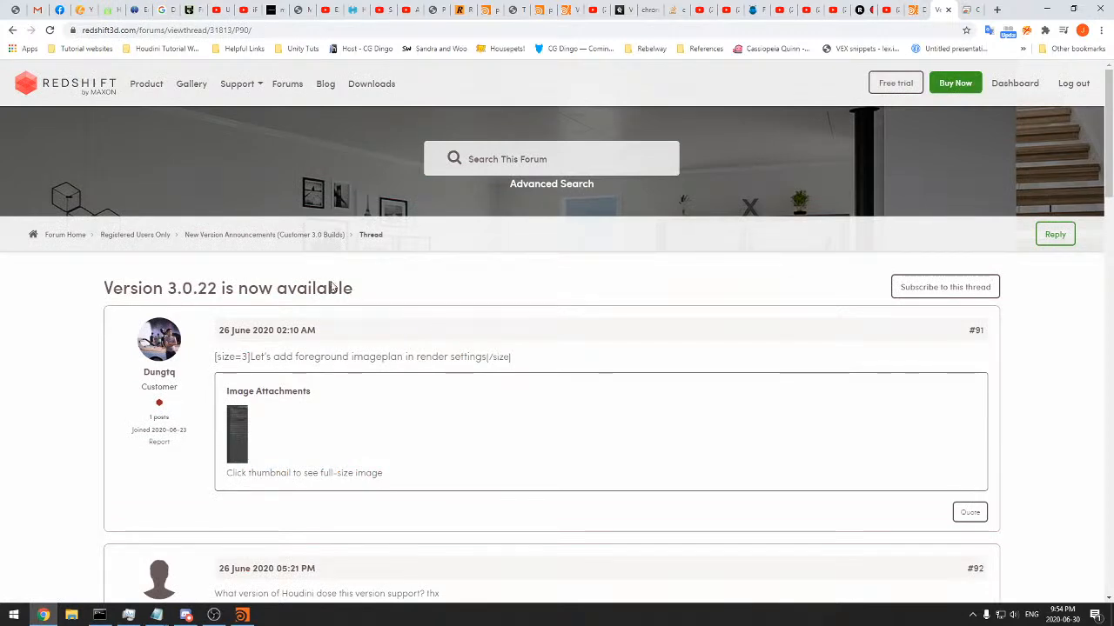
Follow the reply's link to the H18.0.499 plugin thread, read it, and return to the Houdini daily builds page
scroll(460, 336, "down", 6)
left_click_drag(413, 266, 313, 281)
triple_click(752, 266)
left_click(687, 271)
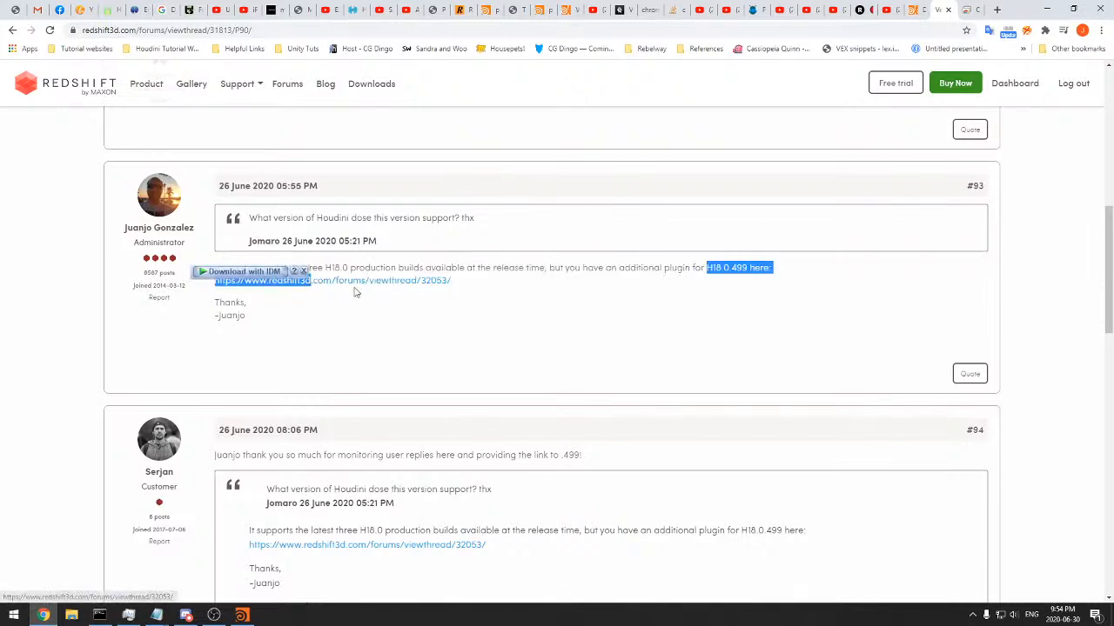
left_click(358, 282)
scroll(382, 383, "down", 1)
left_click(947, 10)
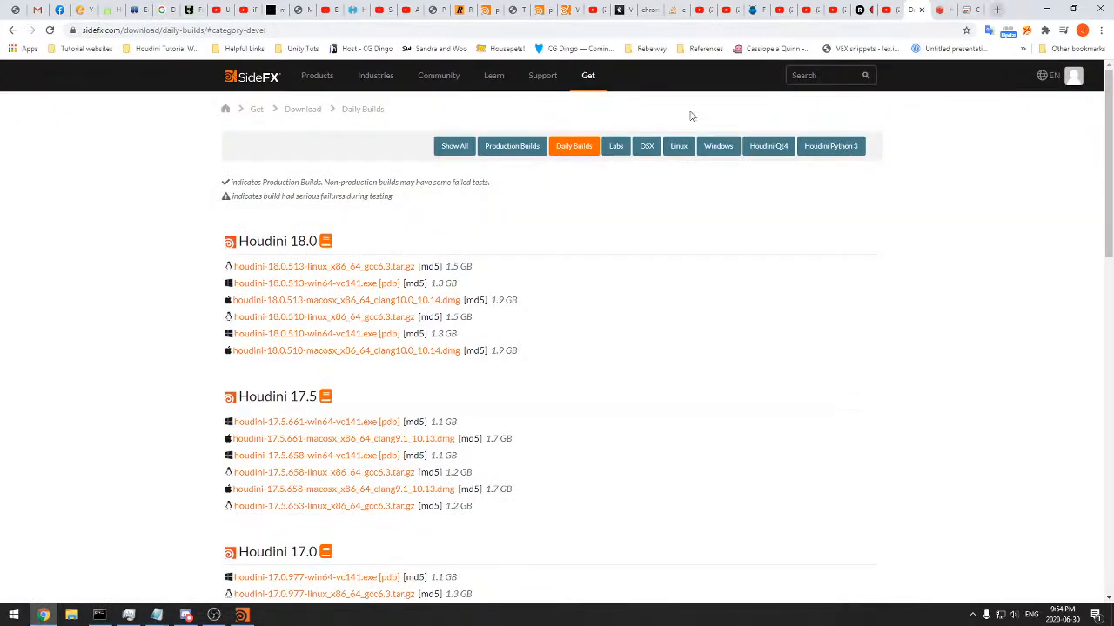
Switch to File Explorer at Documents > houdini18.0 and look inside its plugins folder
left_click(73, 614)
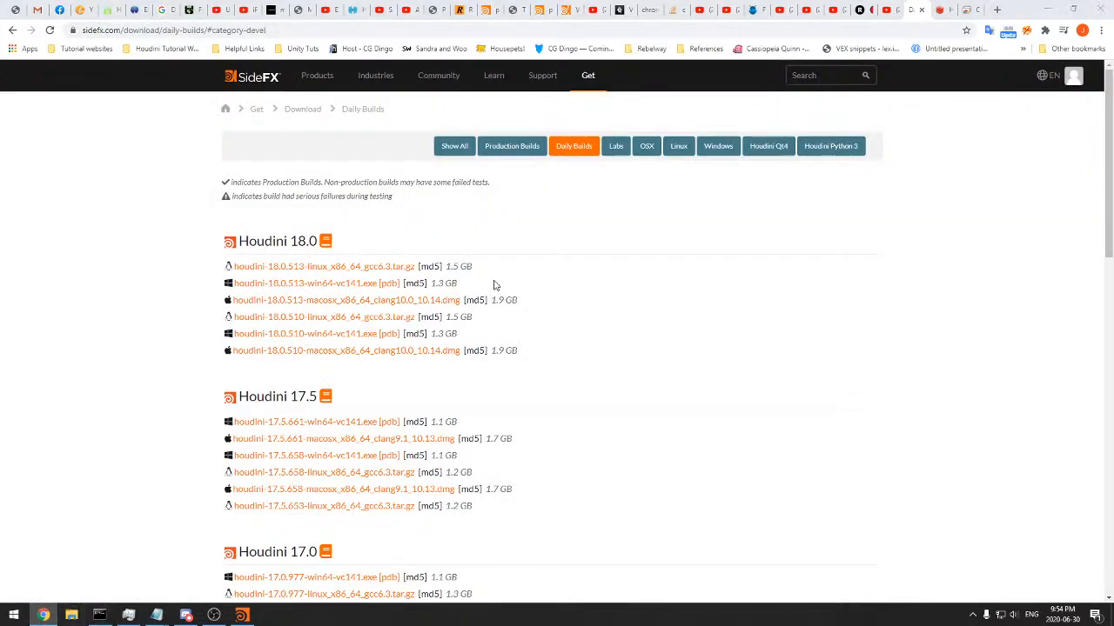
left_click_drag(200, 7, 1113, 176)
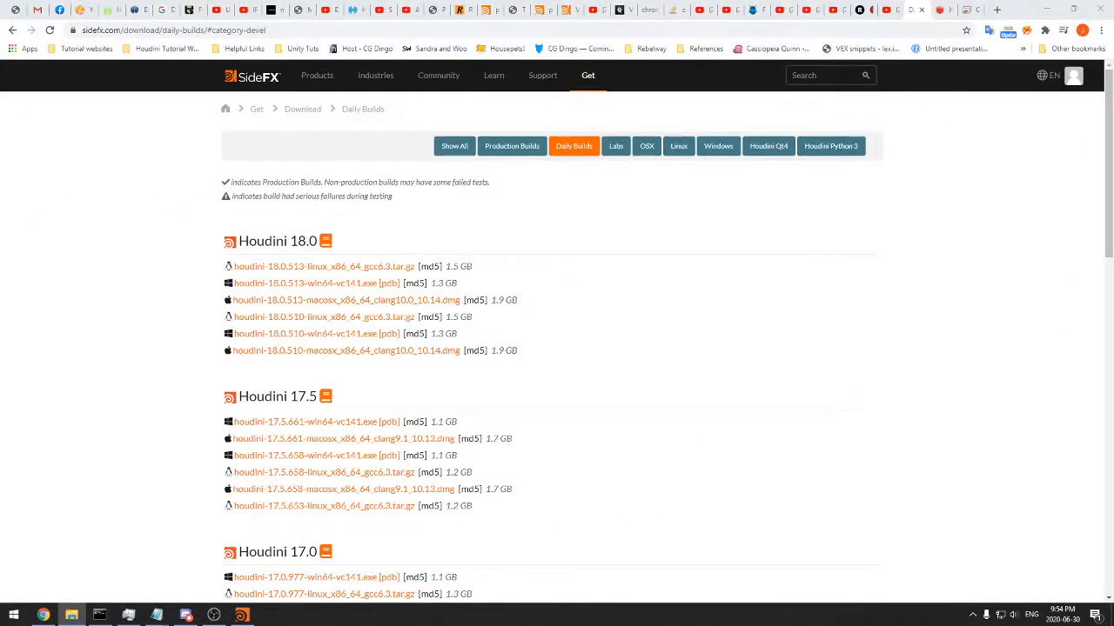
left_click_drag(1113, 174, 757, 0)
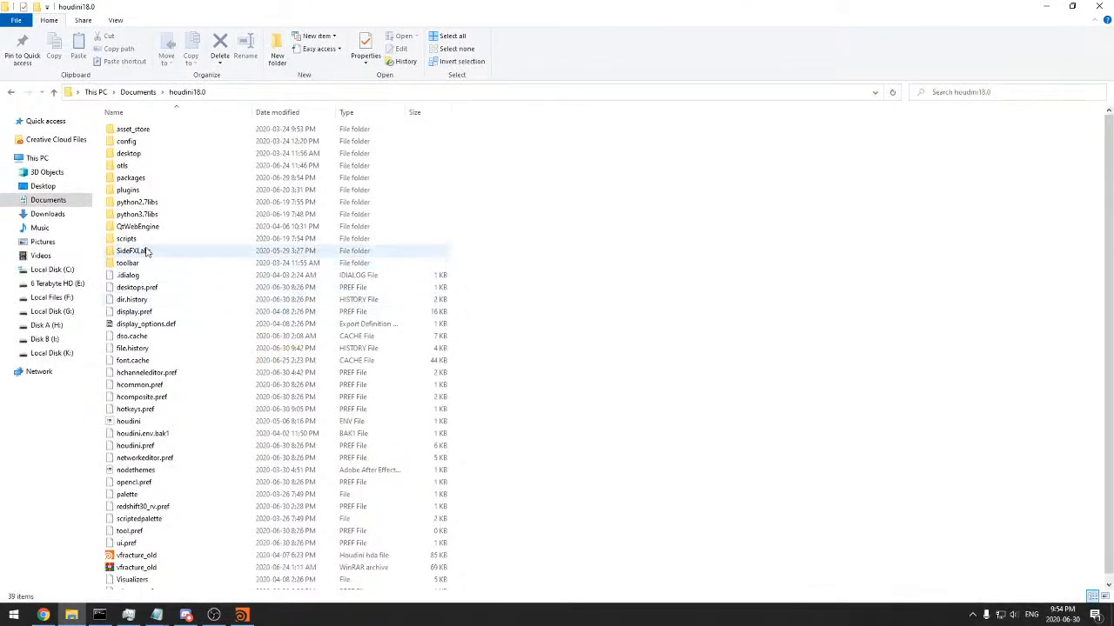
double_click(128, 189)
key("ctrl+a")
left_click(187, 222)
left_click(187, 92)
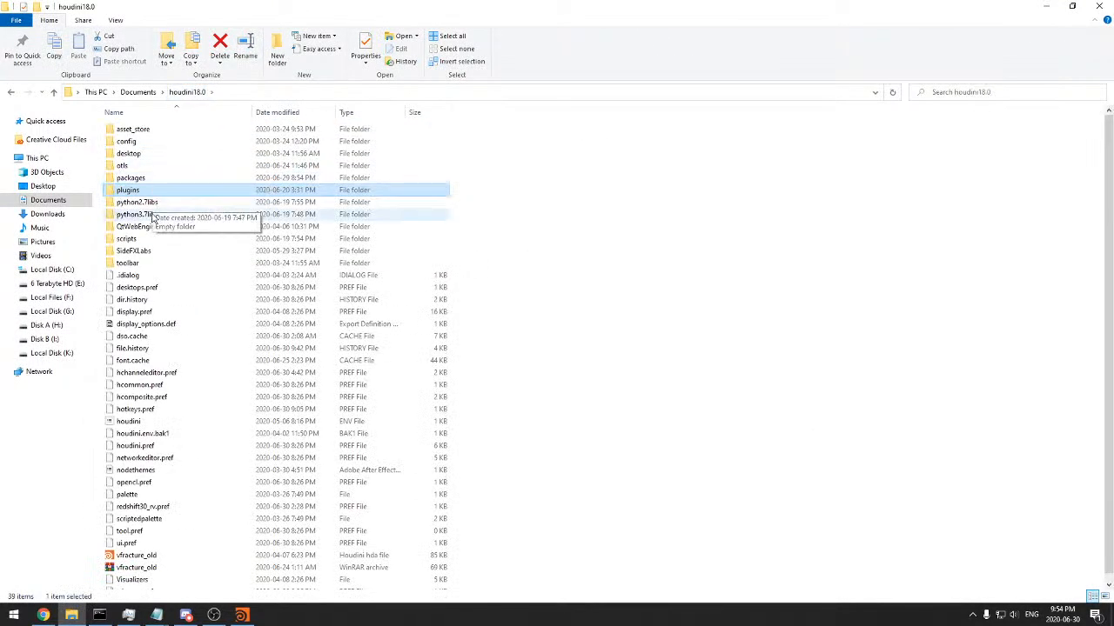
Examine the SideFXLabs folder and its 481 subfolder, and return to the houdini18.0 folder
double_click(133, 250)
key("ctrl+a")
left_click(225, 178)
double_click(139, 142)
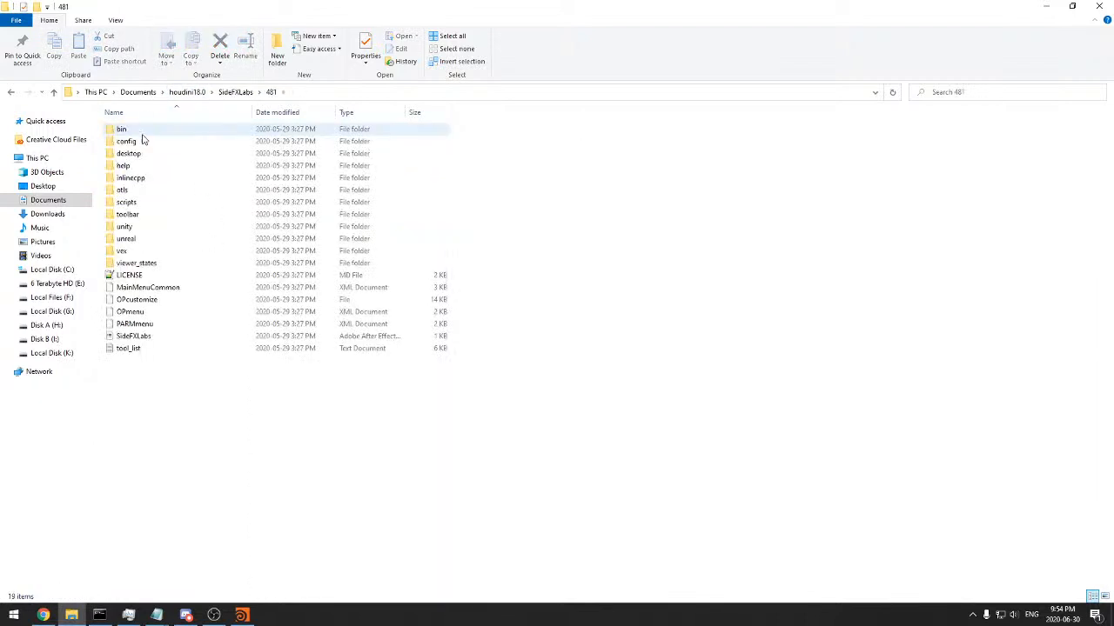
key("BackSpace")
left_click(191, 92)
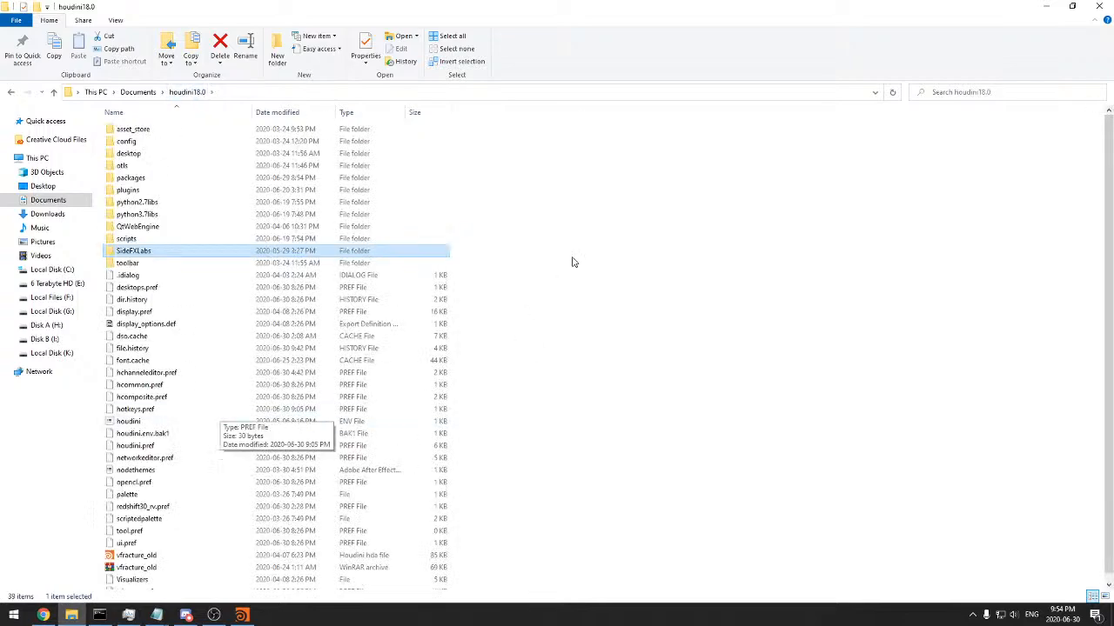
Restore File Explorer to a smaller window and look through the houdini18.0 preference files, including nodethemes
left_click_drag(428, 4, 528, 49)
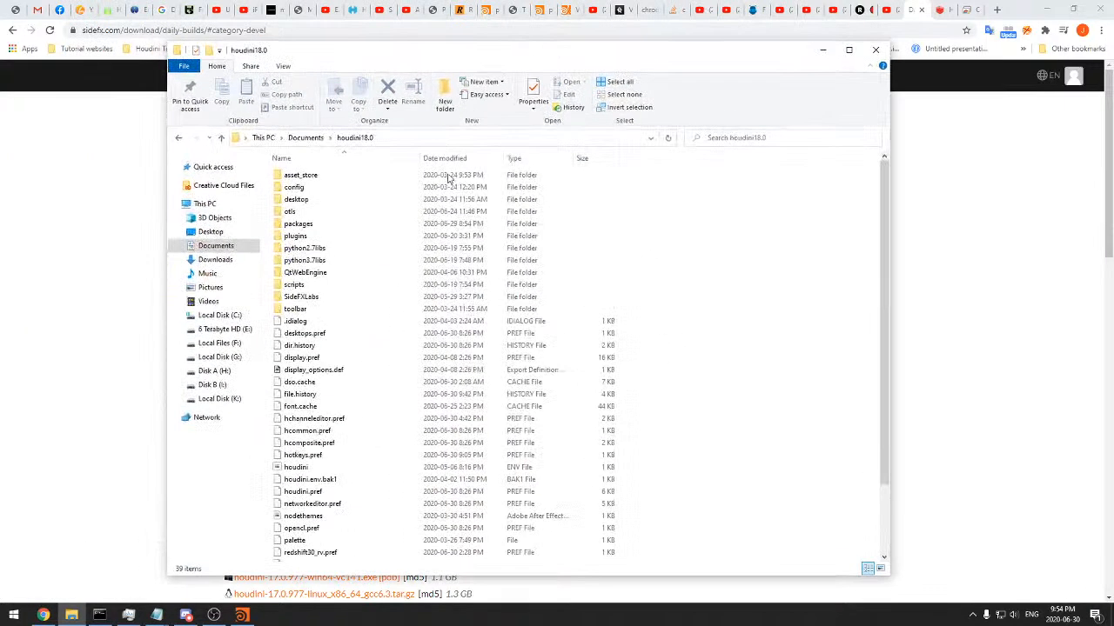
scroll(416, 386, "down", 3)
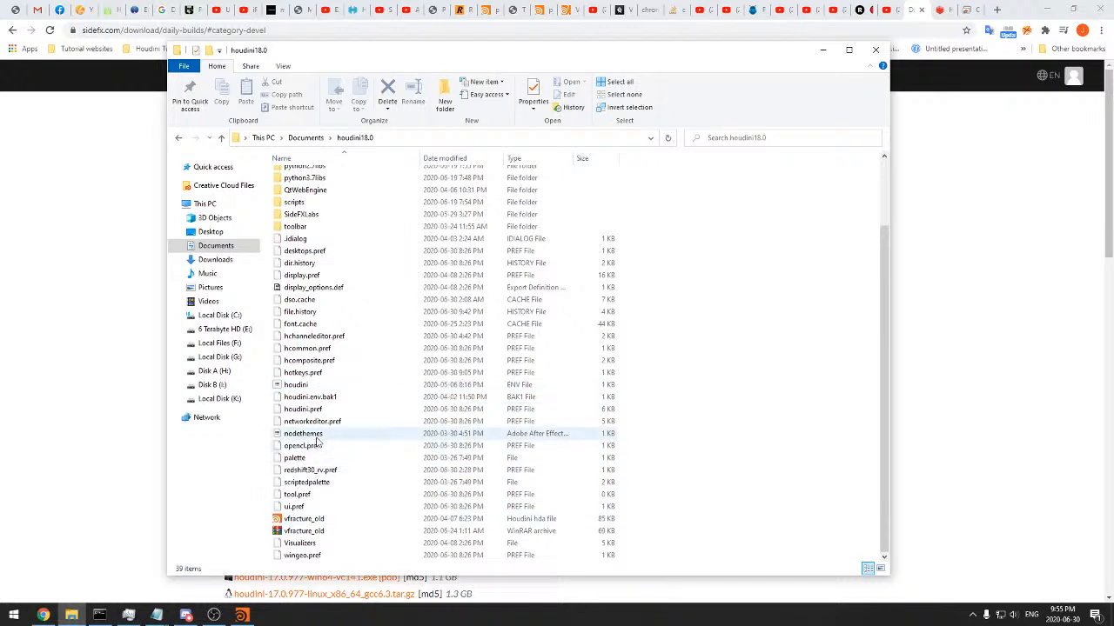
left_click(377, 441)
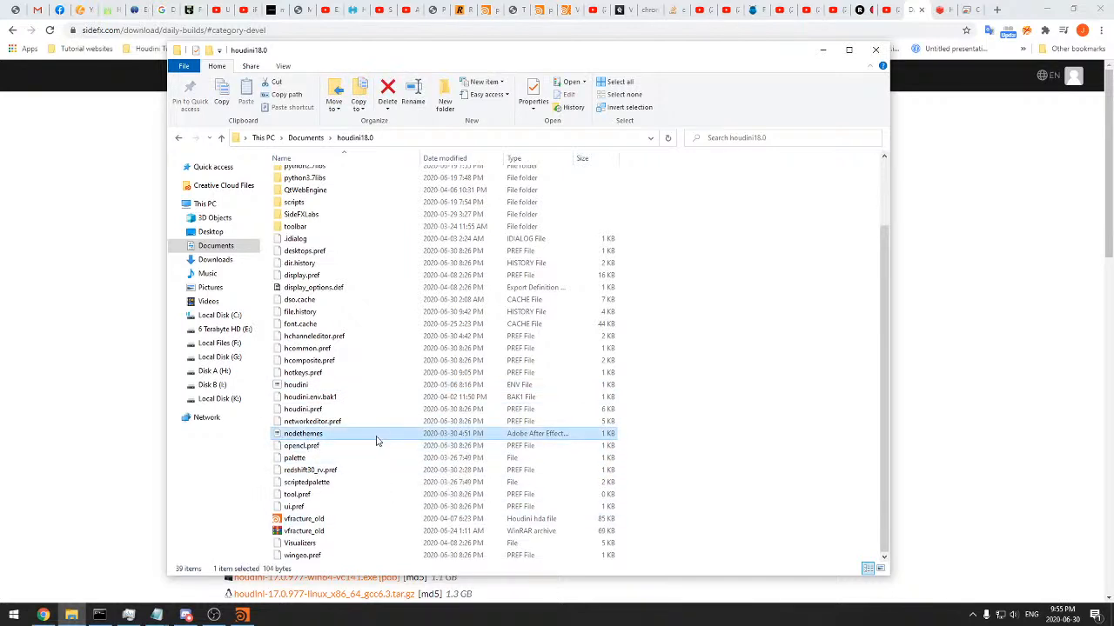
scroll(330, 383, "up", 3)
Highlight the python2.7libs and python3.7libs folders, look inside the otls folder, and go back to houdini18.0
left_click(322, 262)
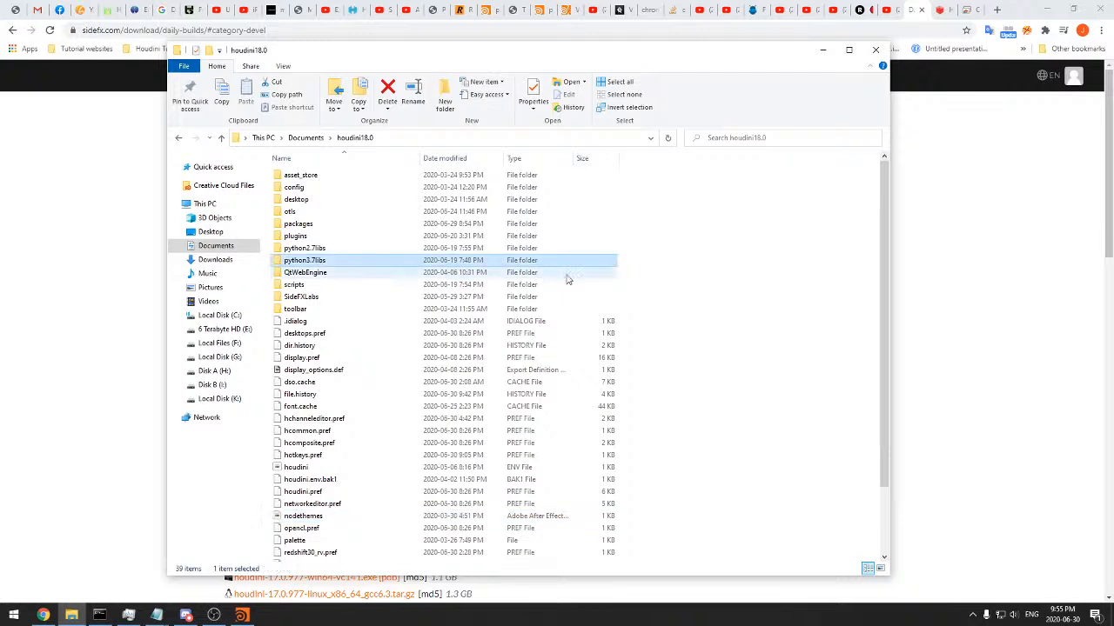
left_click_drag(636, 267, 580, 248)
left_click_drag(639, 249, 607, 262)
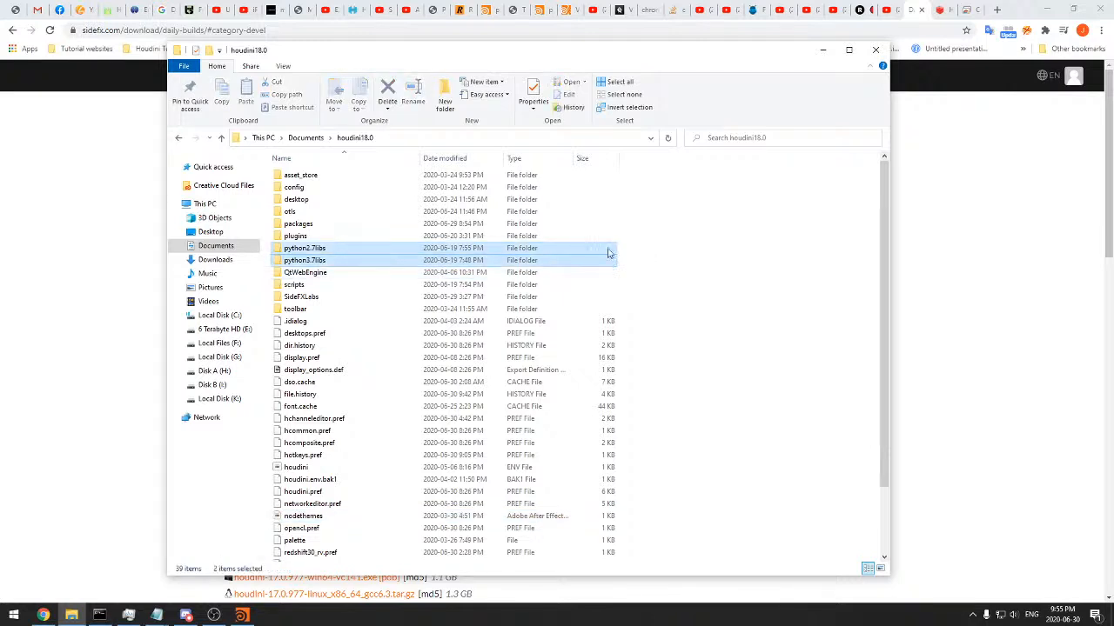
double_click(348, 212)
key("alt+Left")
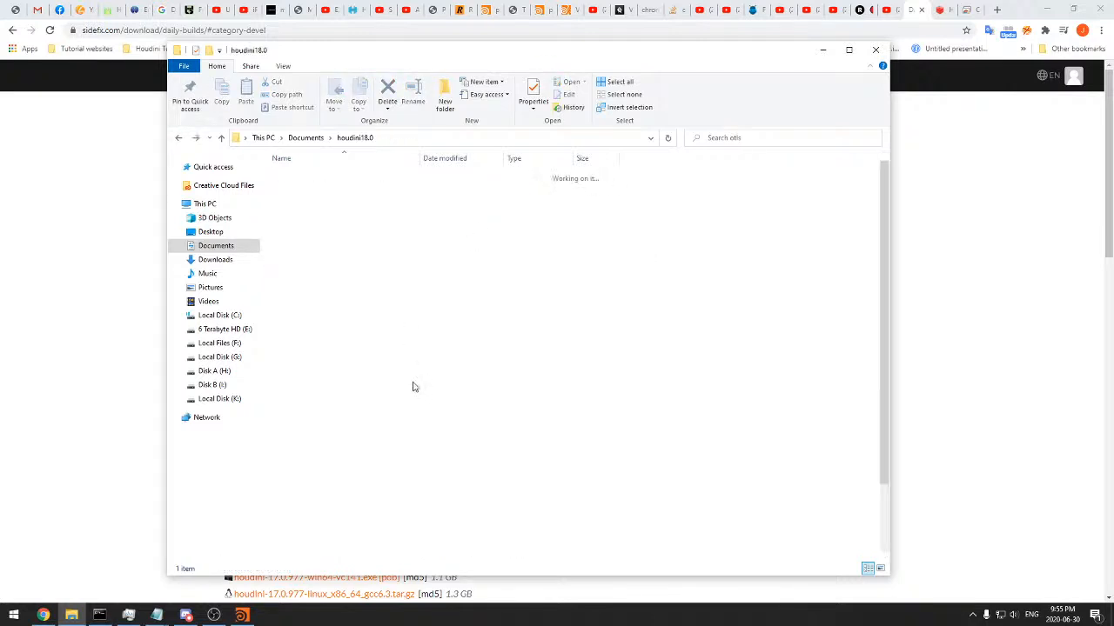
Look inside the config folder, return to houdini18.0, and highlight the python2.7libs and python3.7libs folders
double_click(335, 189)
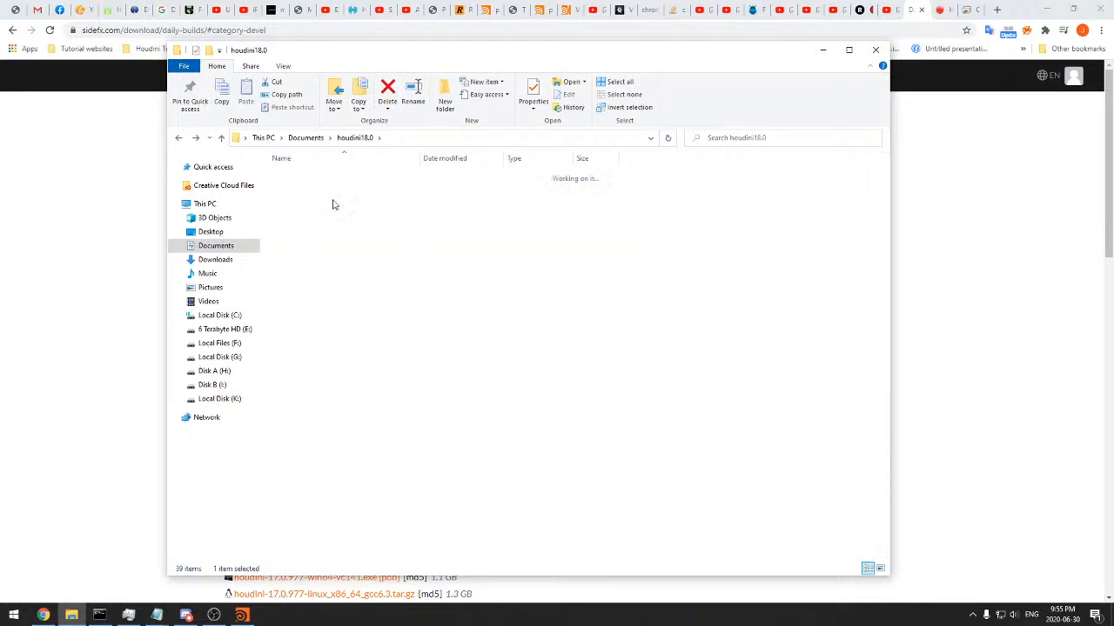
key("alt+Left")
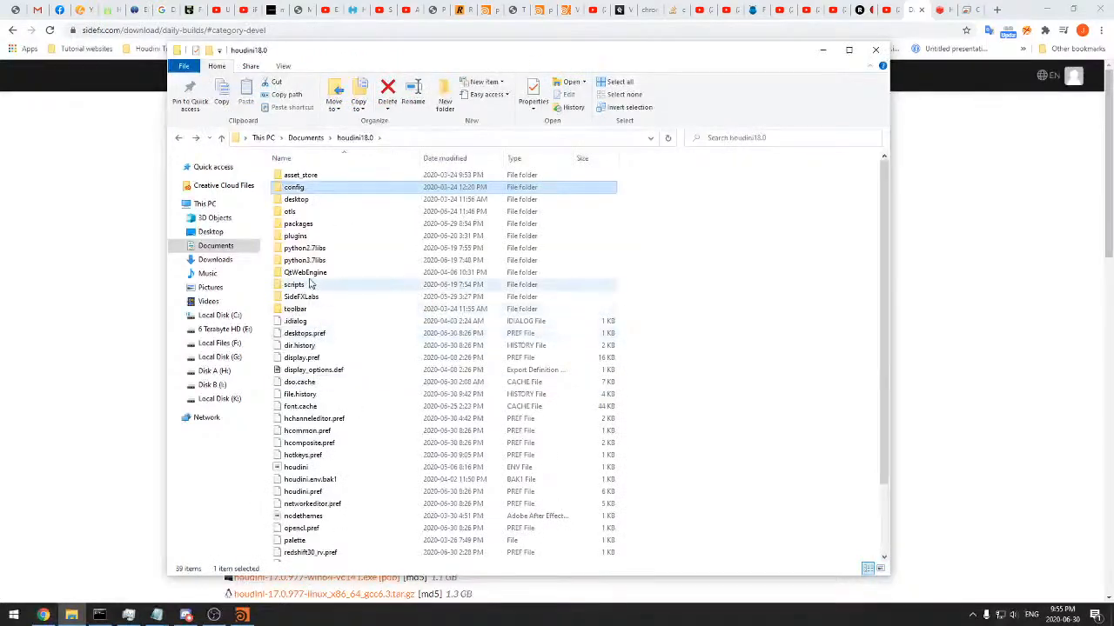
left_click(312, 249)
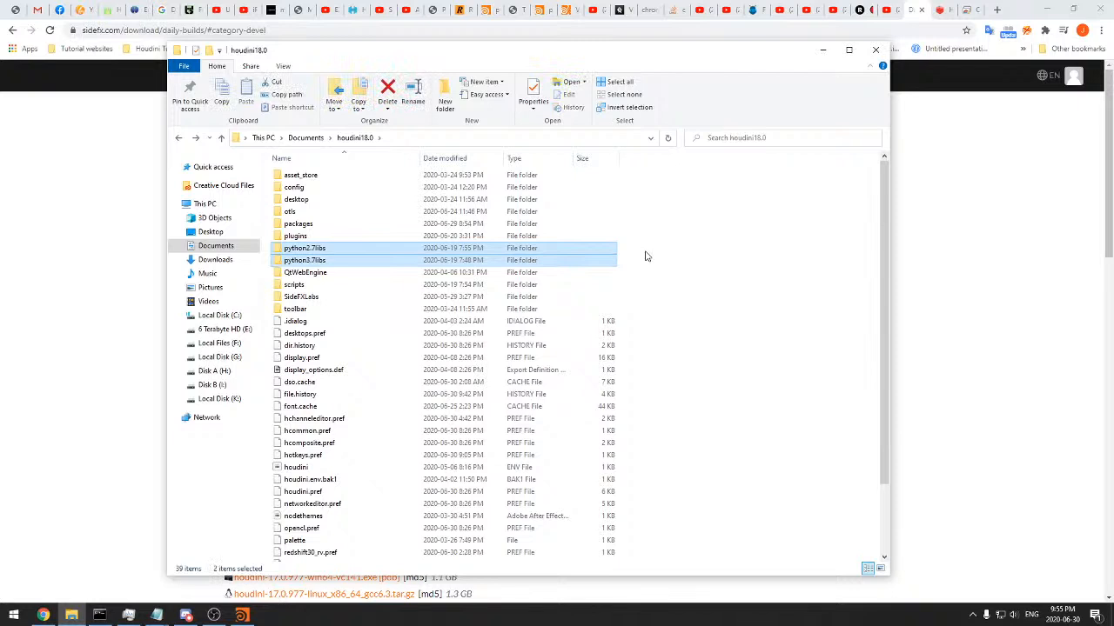
left_click(644, 252)
Look inside the python3.7libs folder and the python2.7libs folder, returning to houdini18.0 after each
double_click(590, 261)
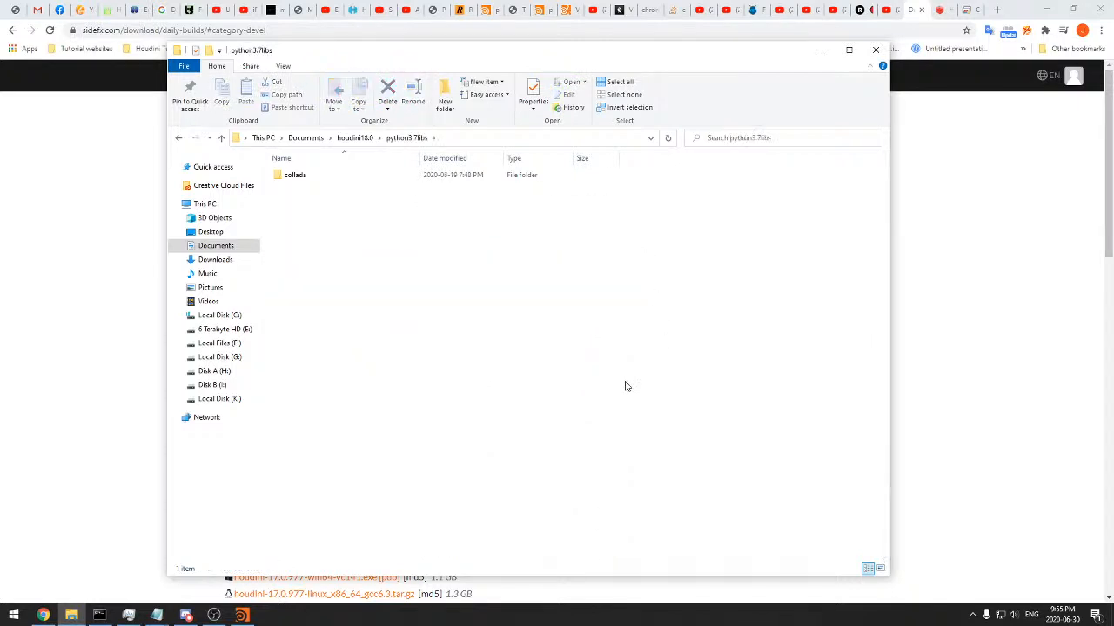
key("alt+Left")
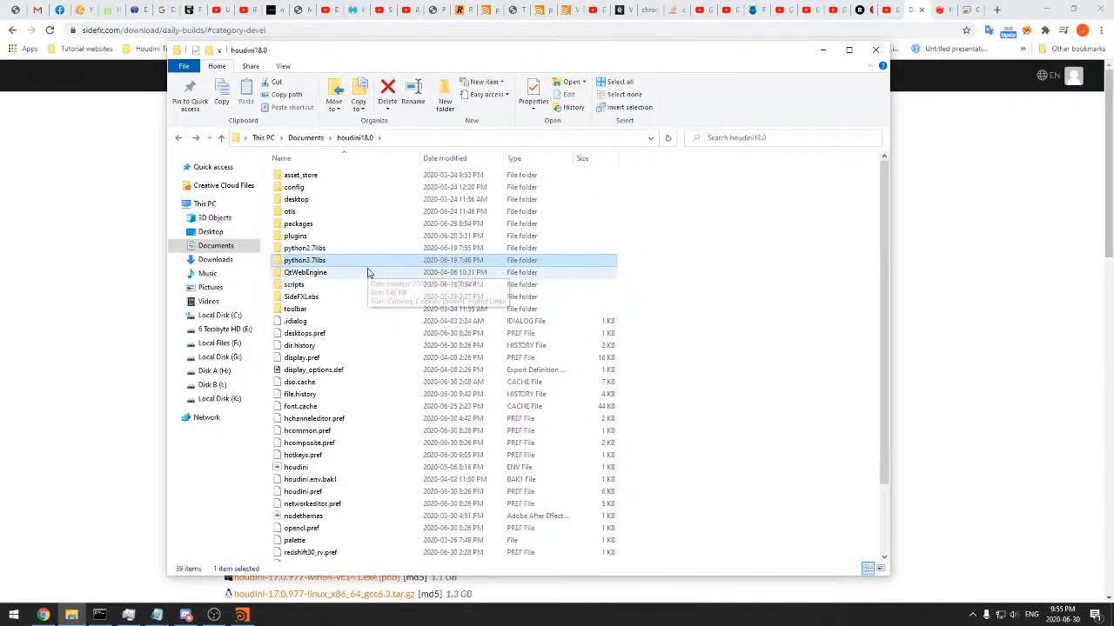
double_click(347, 248)
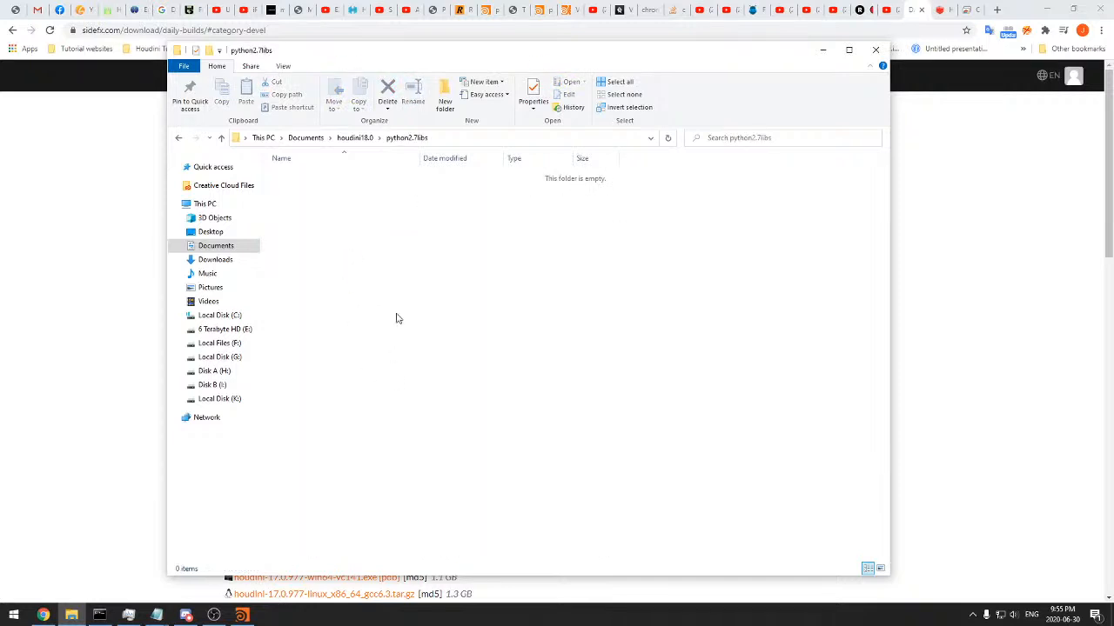
left_click(355, 138)
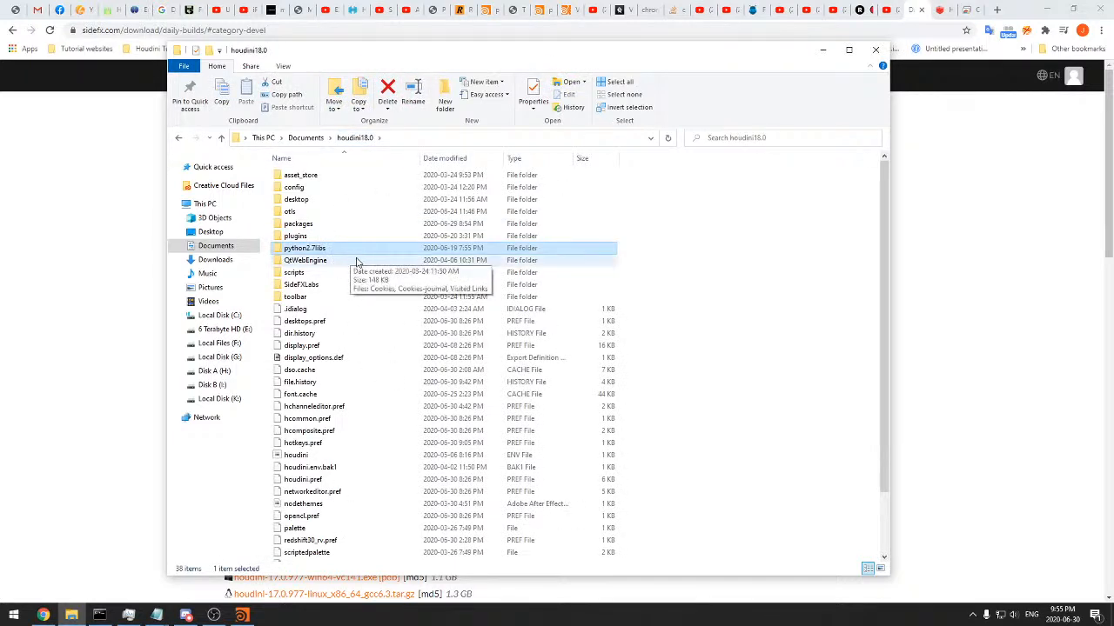
Check the contents of python2.7libs once more and go back up to the houdini18.0 folder
double_click(336, 251)
left_click_drag(366, 249, 425, 278)
left_click_drag(494, 204, 633, 261)
left_click_drag(710, 274, 230, 146)
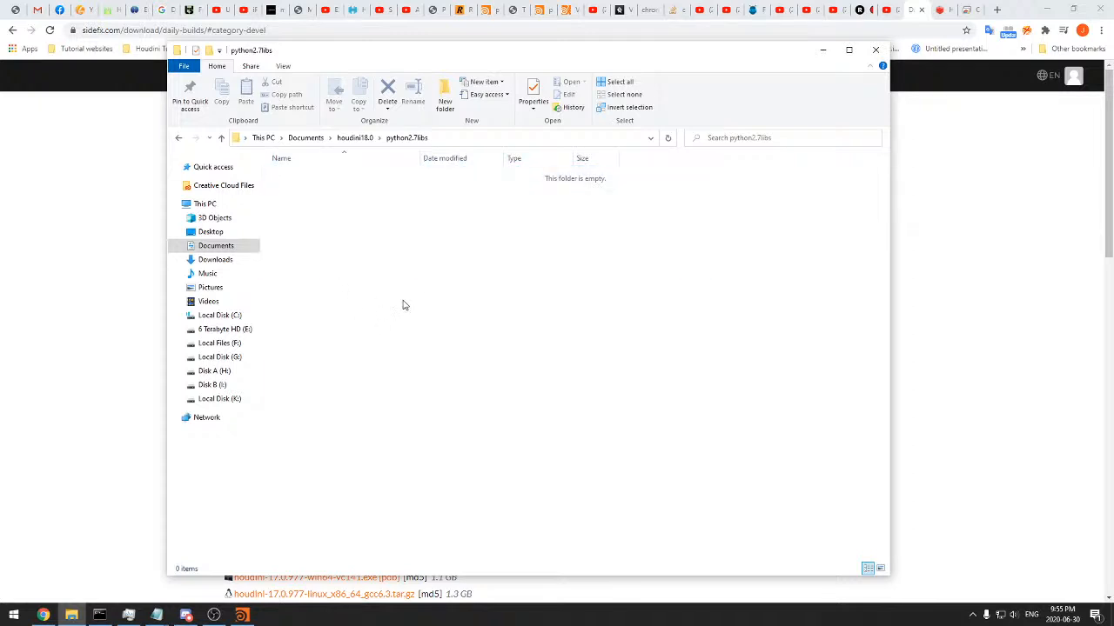
left_click(355, 138)
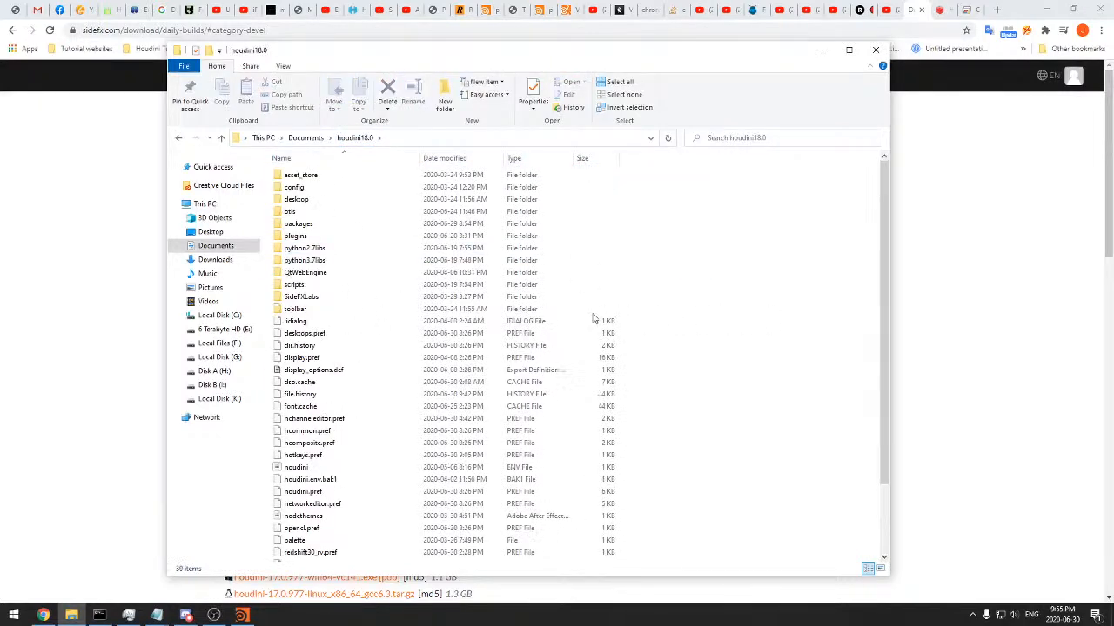
Inspect the collada subfolder of python3.7libs, recheck python2.7libs, and return to houdini18.0
double_click(374, 260)
double_click(335, 178)
left_click(361, 138)
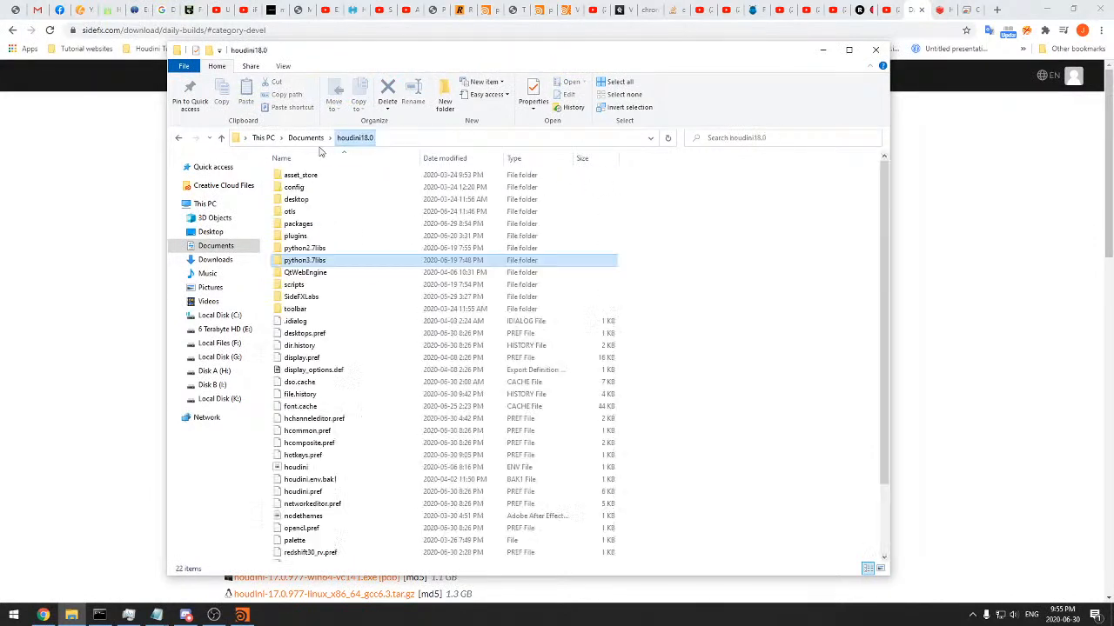
double_click(309, 259)
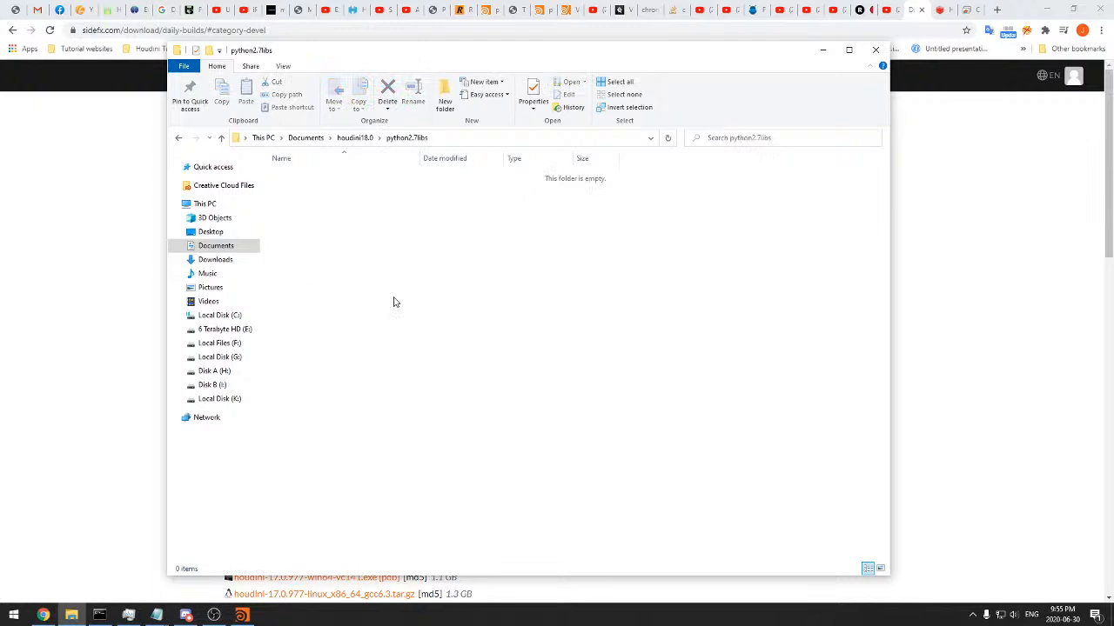
key("alt+Left")
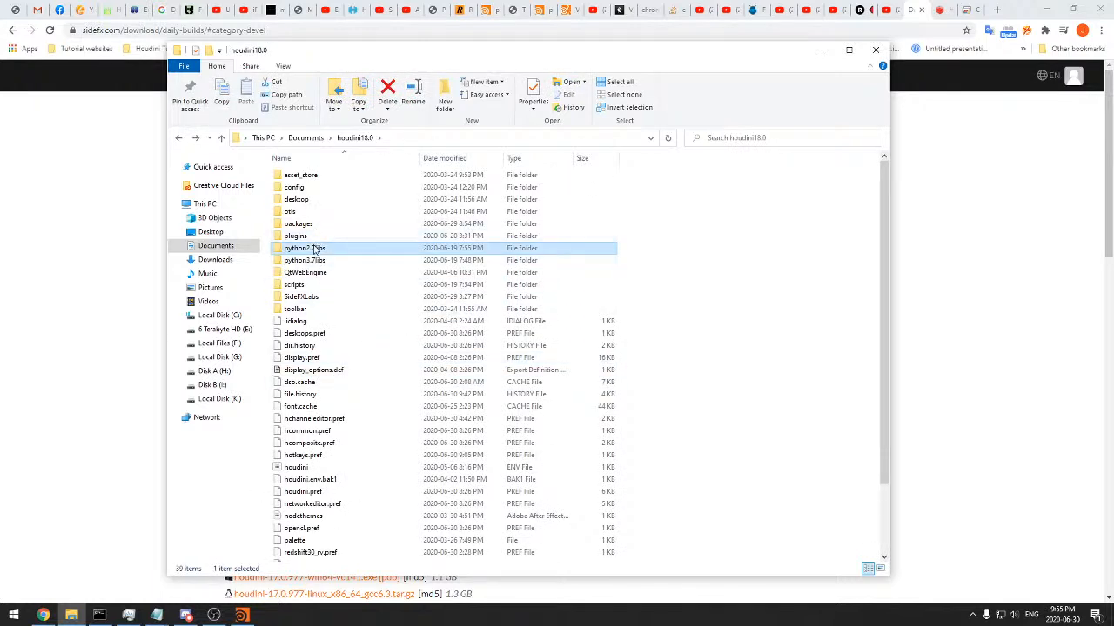
Search houdini18.0 for "collada", look inside the collada folder found under scripts\python, and return to houdini18.0
left_click(815, 141)
type("collada")
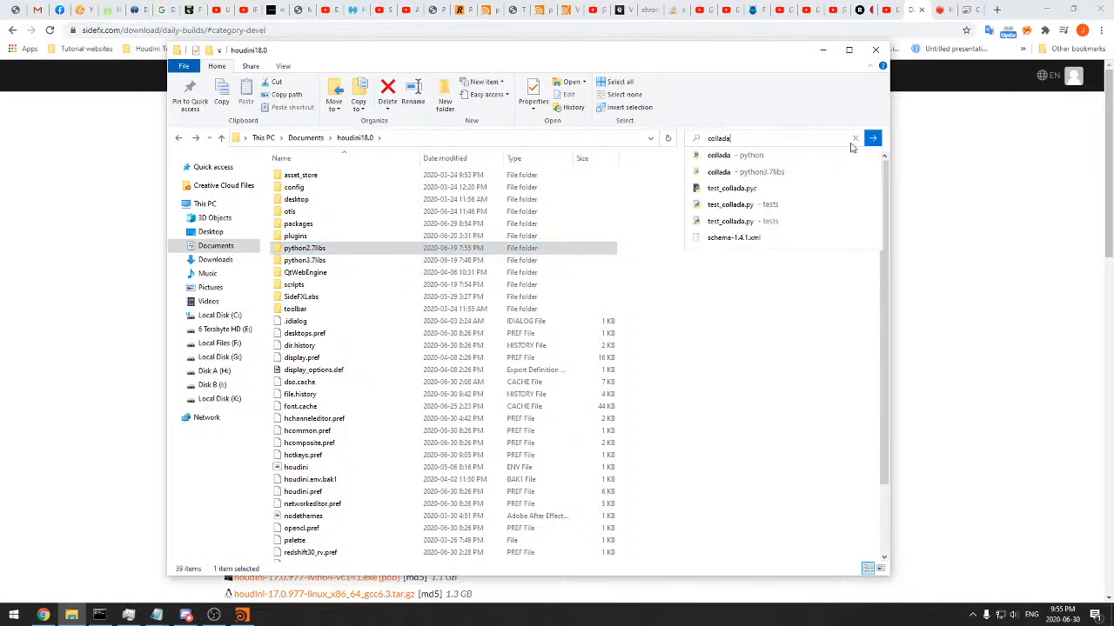
key("Return")
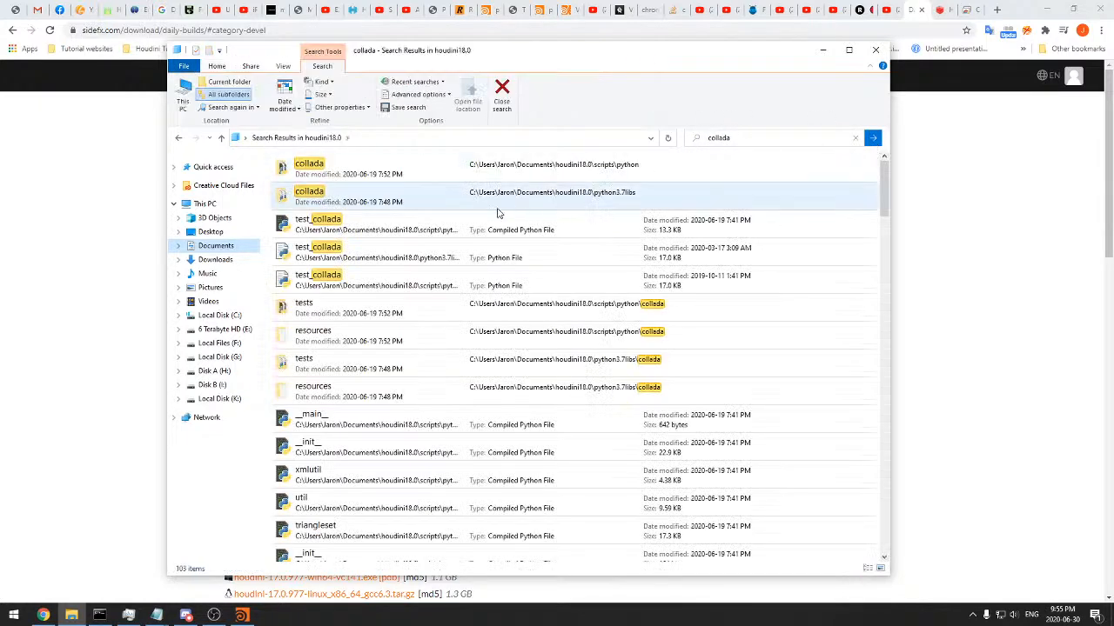
double_click(607, 181)
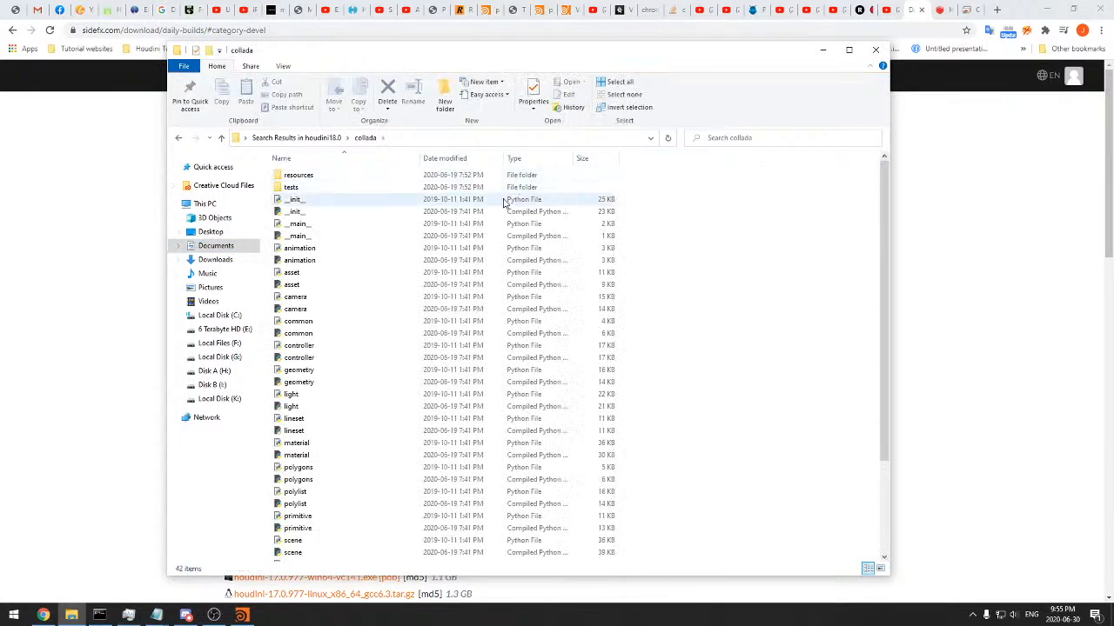
left_click(221, 139)
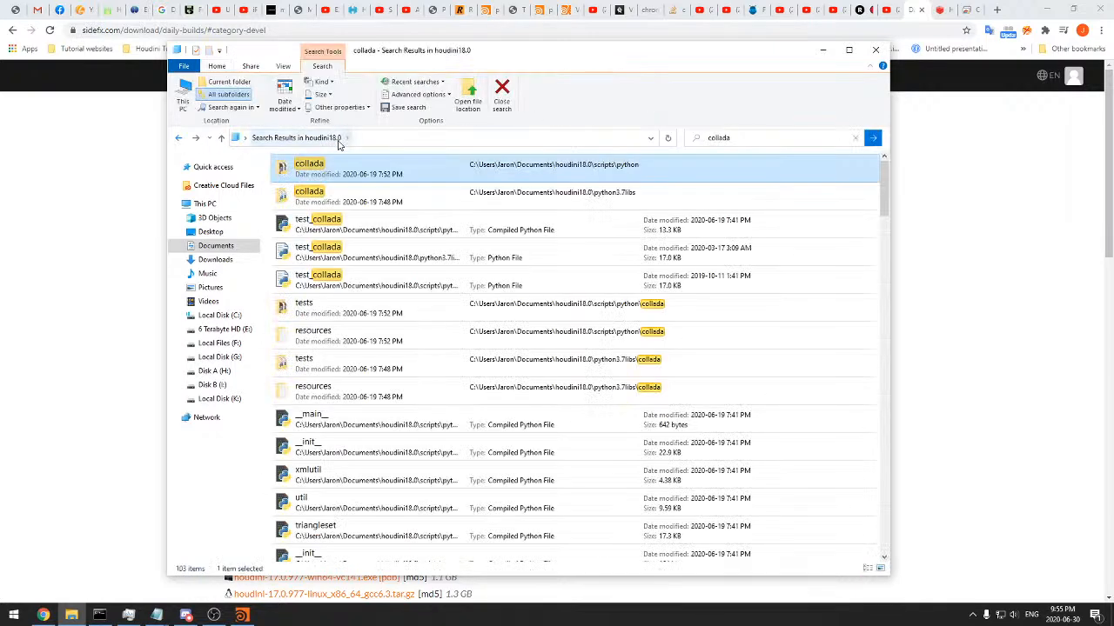
left_click(179, 138)
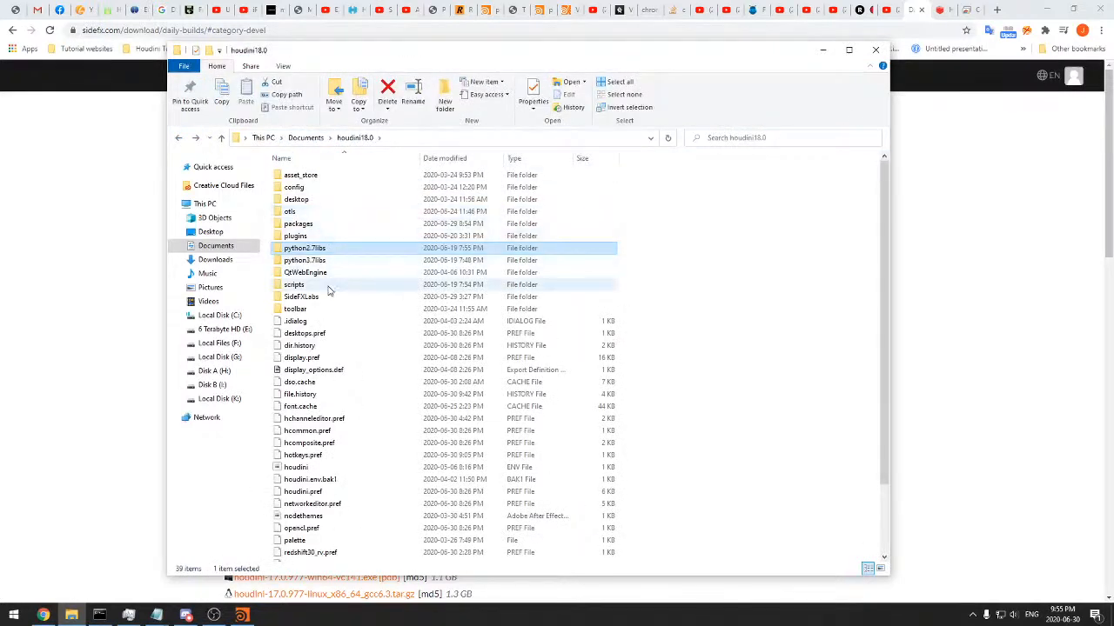
Browse to scripts > python > collada, open its light Python file for a look, and close File Explorer
double_click(326, 286)
double_click(318, 176)
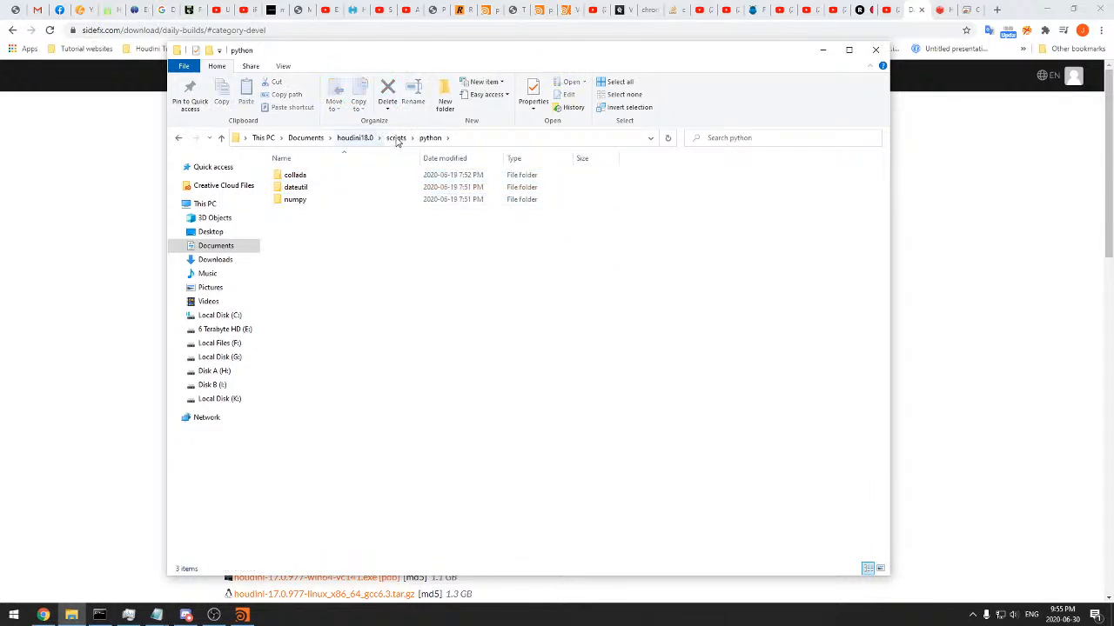
double_click(344, 179)
double_click(597, 394)
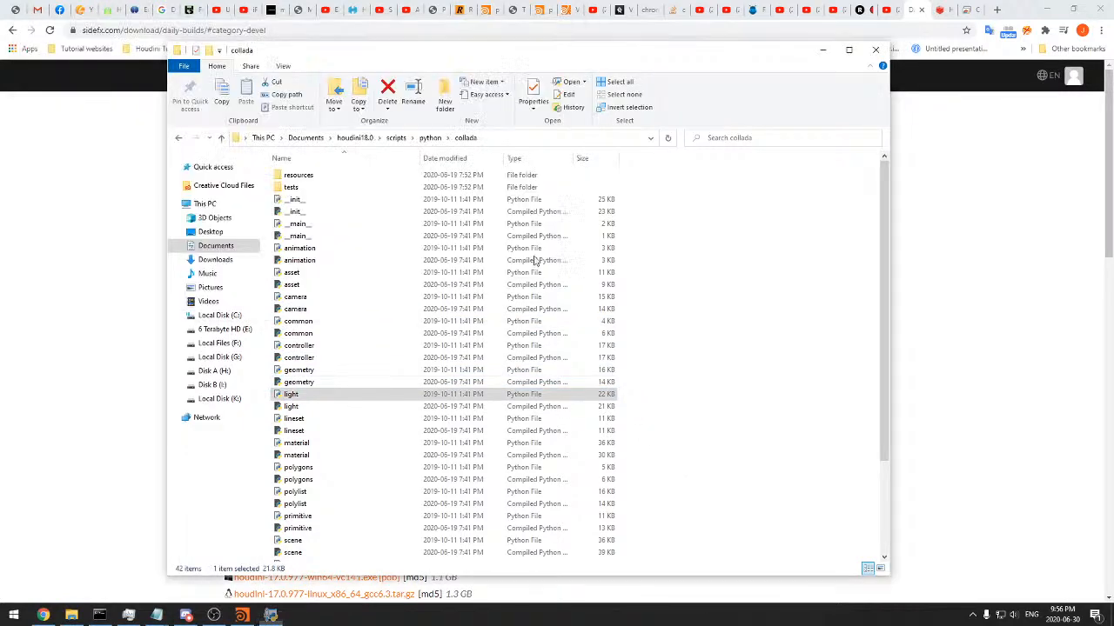
left_click(771, 260)
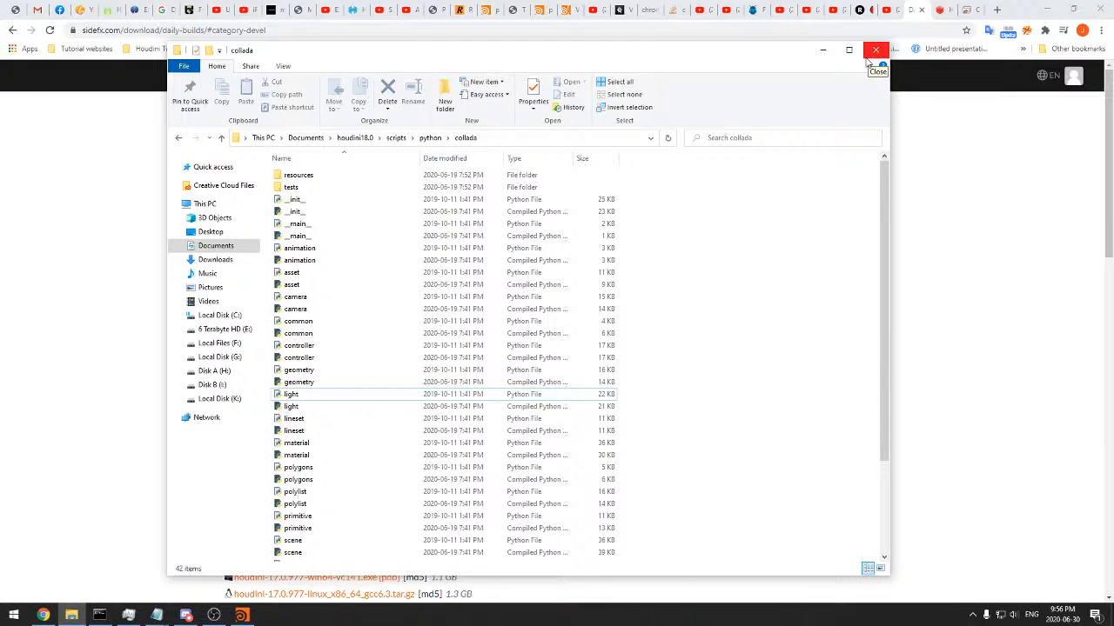
left_click(875, 49)
Switch to the browser and examine the Redshift forum thread on Houdini/Solaris plugins custom builds, including its supported version and title
left_click(932, 6)
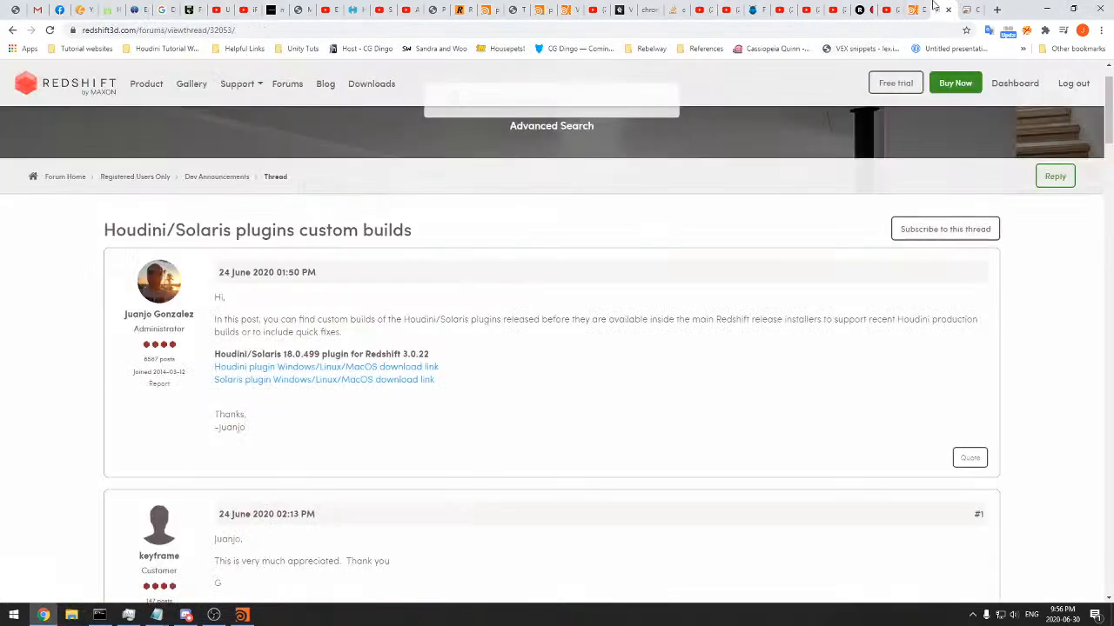
triple_click(360, 326)
left_click(436, 347)
scroll(443, 357, "down", 2)
scroll(443, 356, "down", 10)
scroll(398, 273, "up", 12)
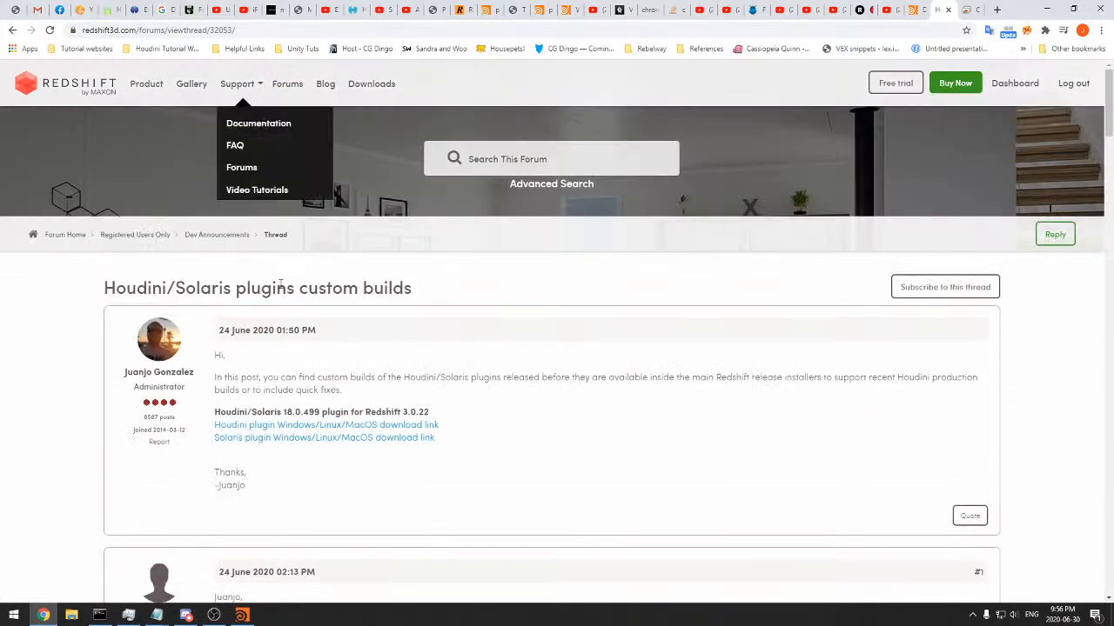
double_click(265, 287)
double_click(387, 288)
triple_click(393, 287)
left_click(420, 301)
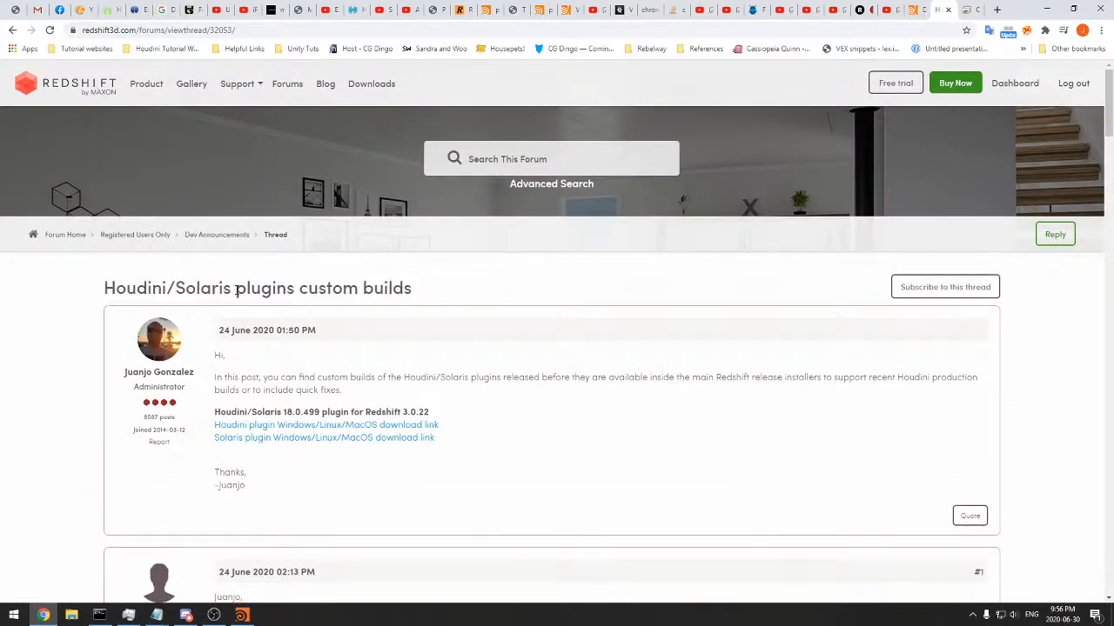
Check the YouTube live stream chat and the Houdini 18.0 builds on SideFX Daily Builds, returning to the Redshift thread
left_click(888, 10)
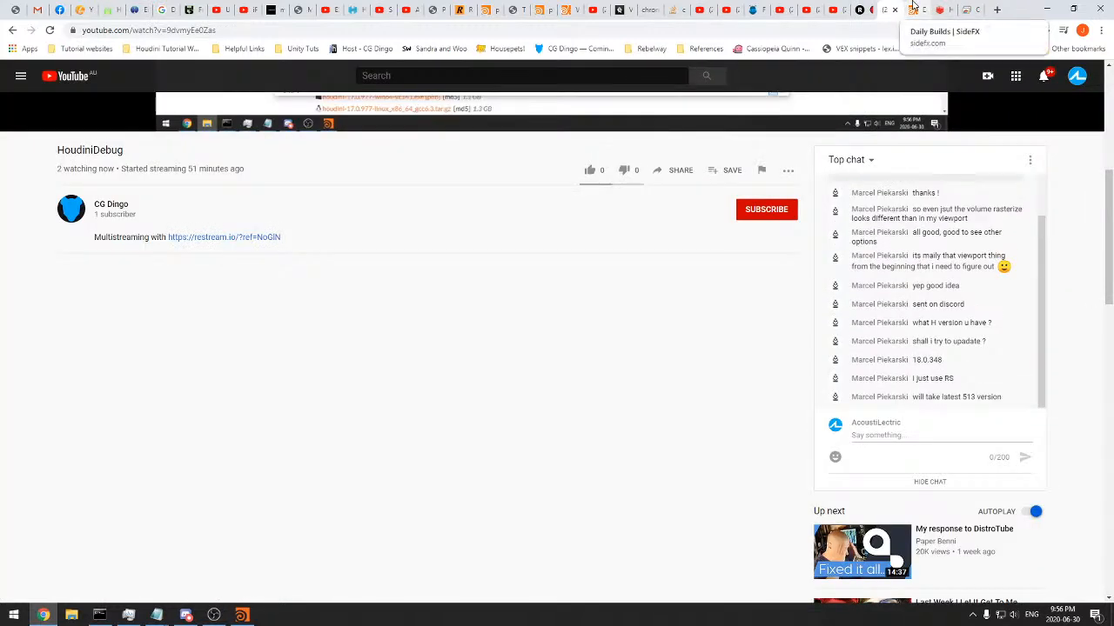
left_click(912, 9)
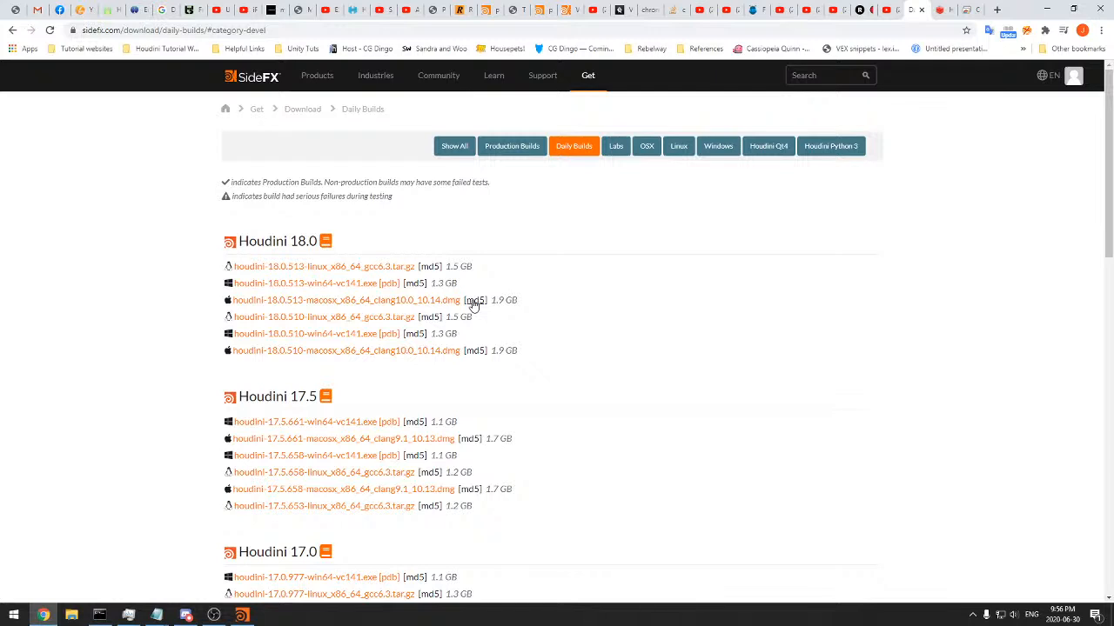
left_click(955, 9)
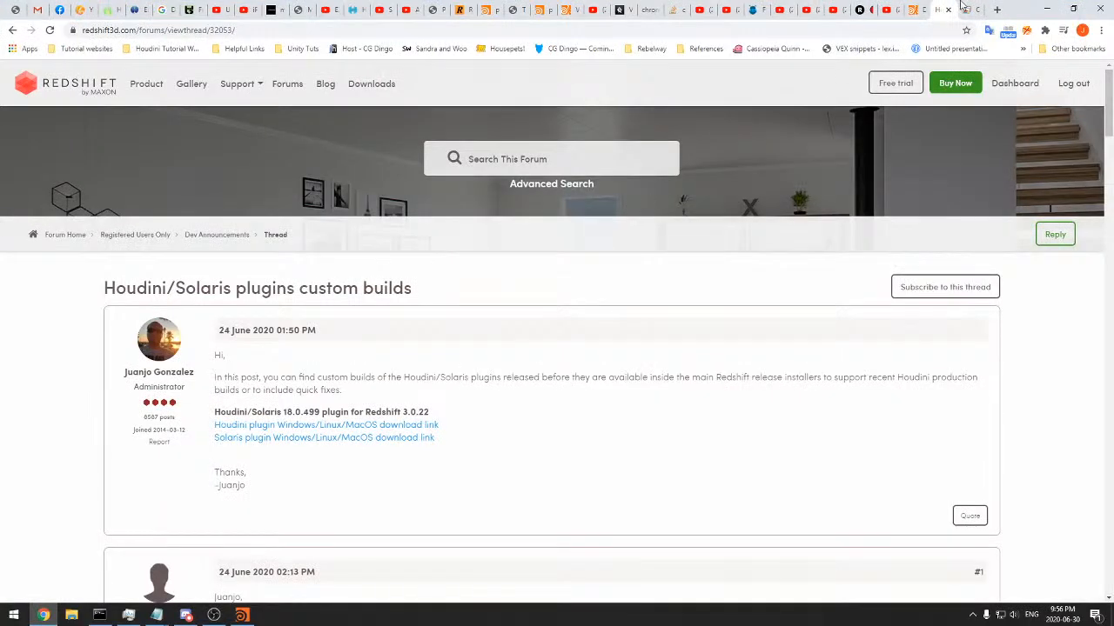
Look over the Chrome Remote Desktop landing page
left_click(963, 9)
scroll(507, 340, "down", 5)
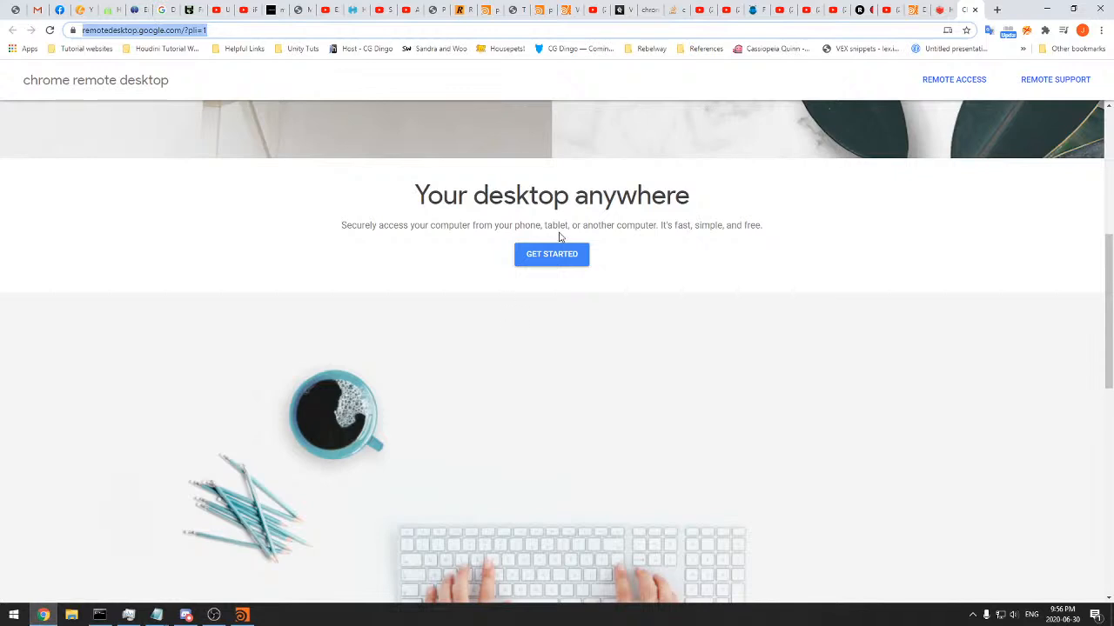
scroll(718, 284, "up", 5)
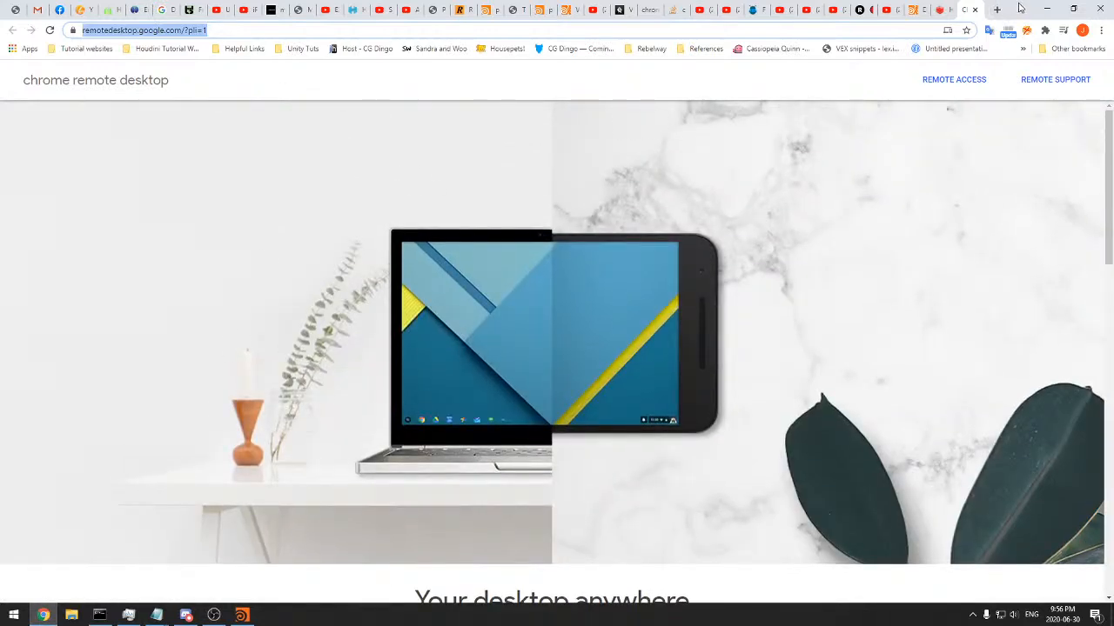
Minimize the browser and switch to Houdini with the smoke_trail_1 network
left_click(1047, 9)
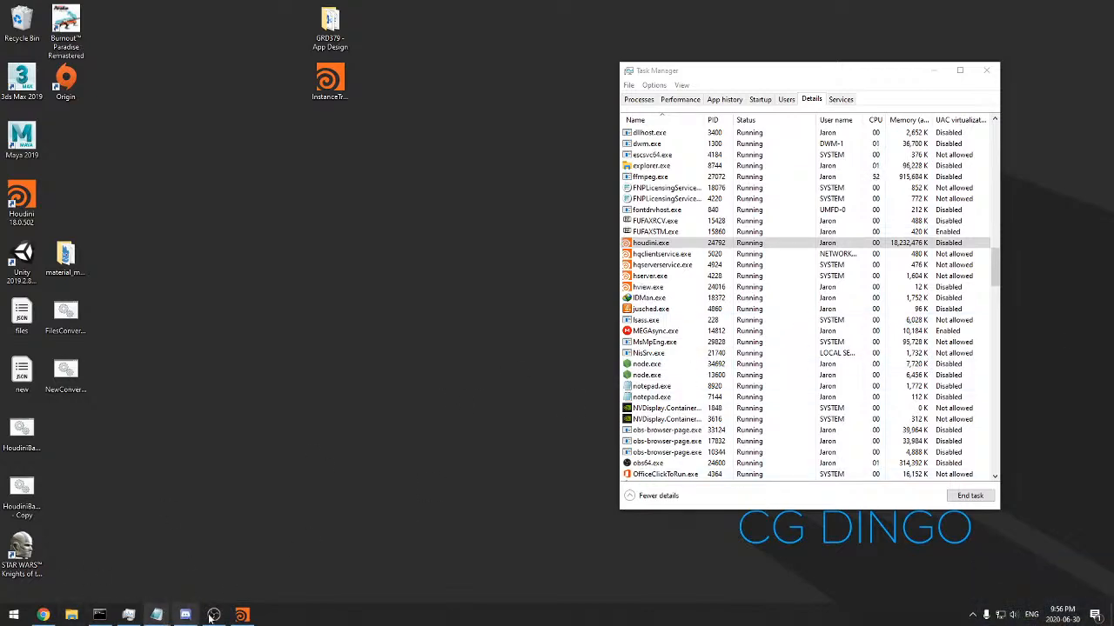
left_click(241, 615)
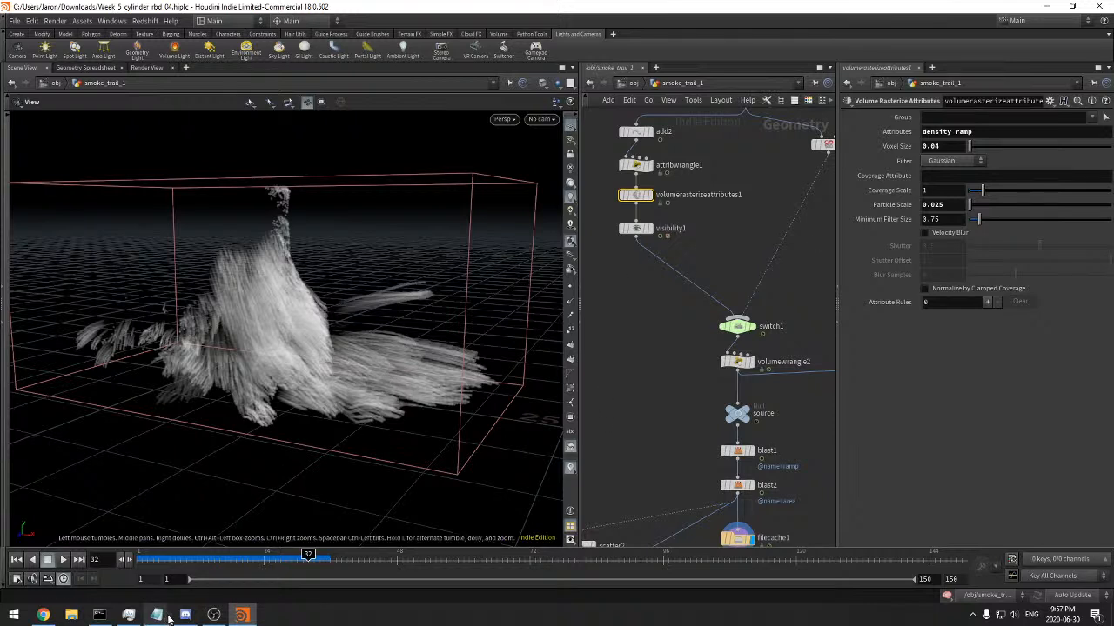
mouse_move(244, 616)
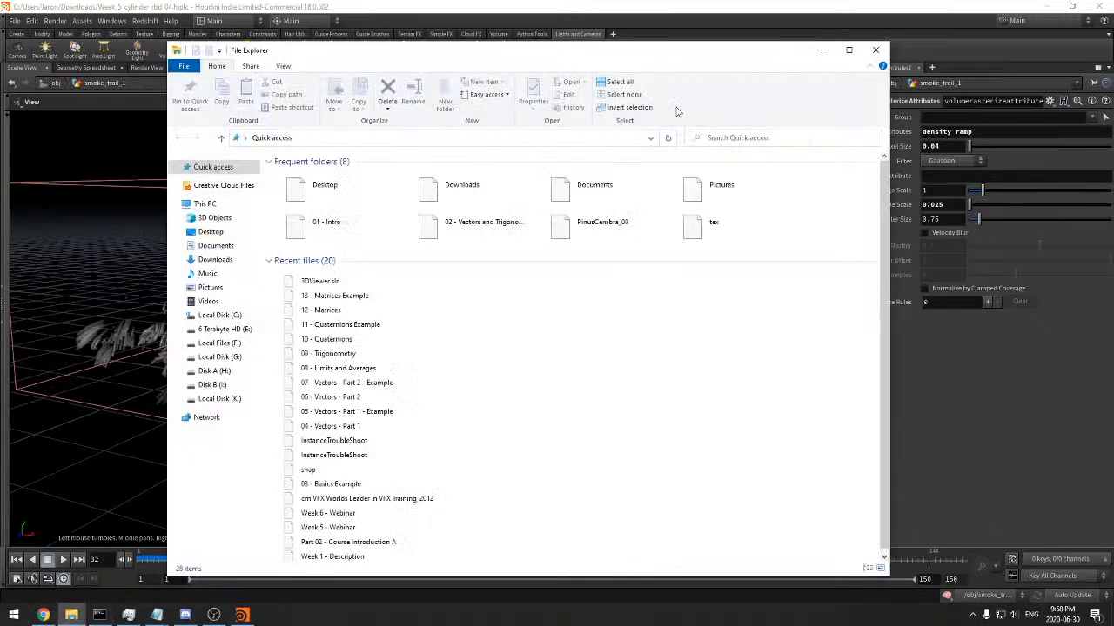
left_click_drag(648, 48, 1112, 101)
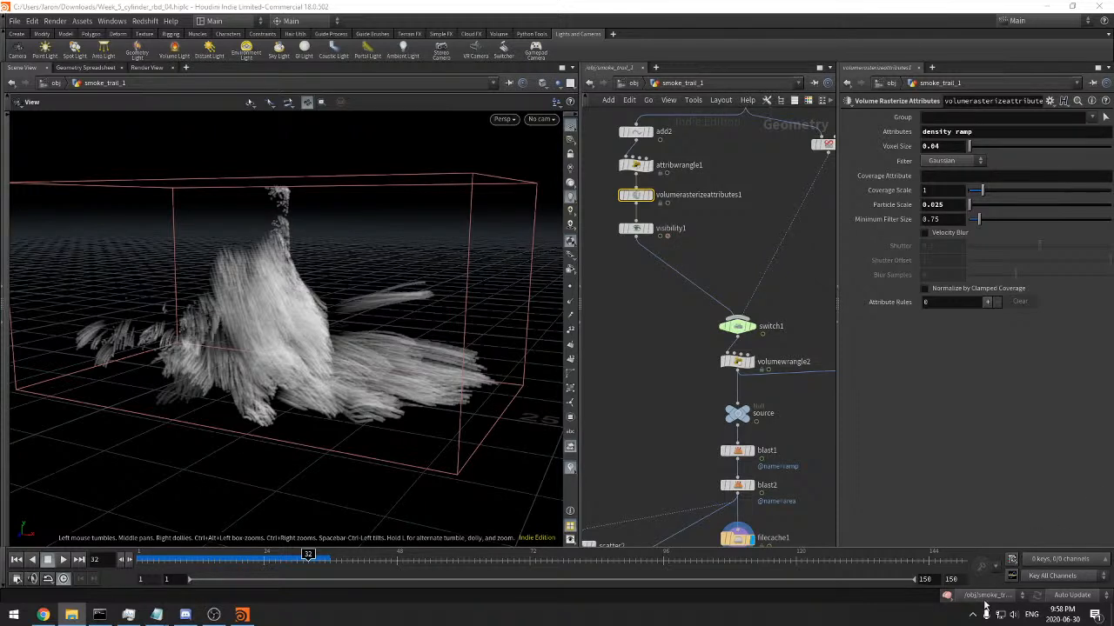
Bring up the download manager from the hidden system icons and open the downloaded InstanceTroubleShoot.zip in WinRAR
left_click(973, 614)
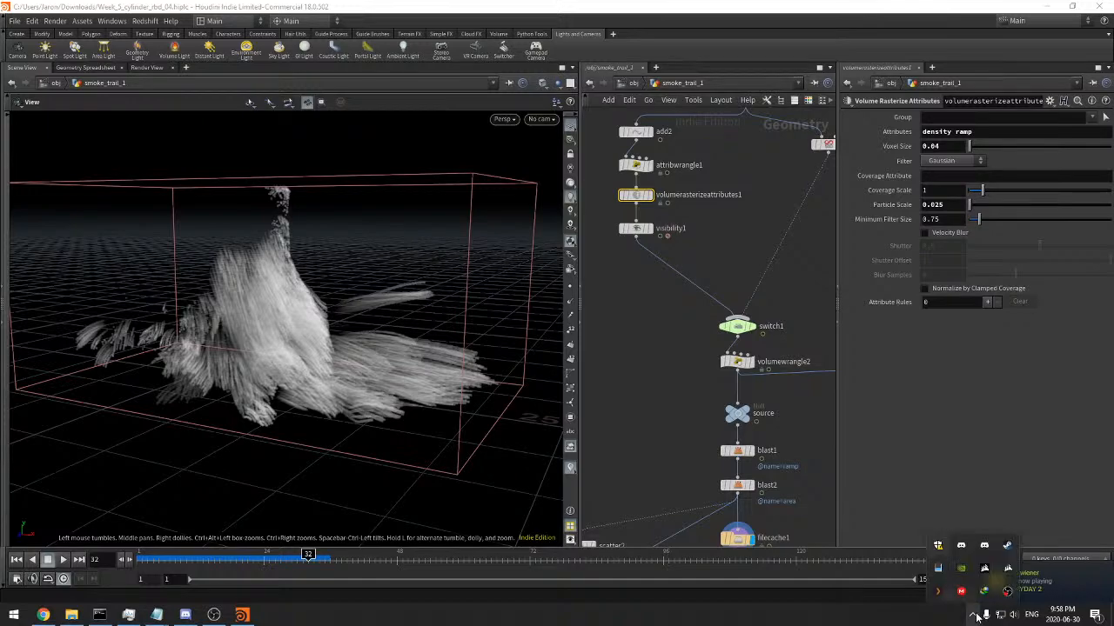
double_click(984, 591)
left_click_drag(537, 248, 1113, 279)
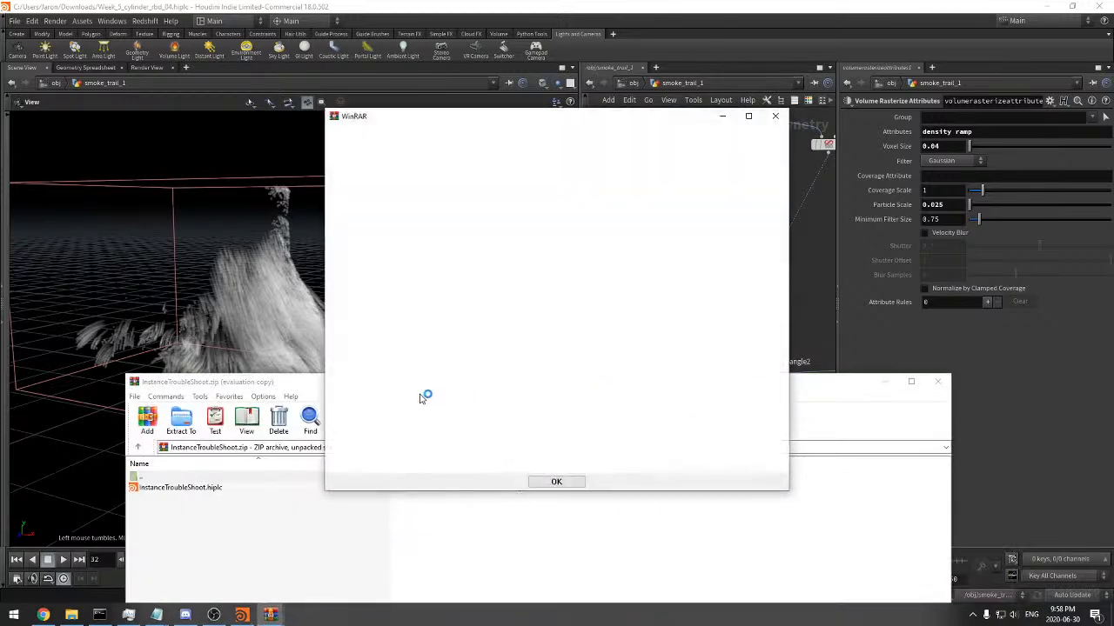
left_click(556, 481)
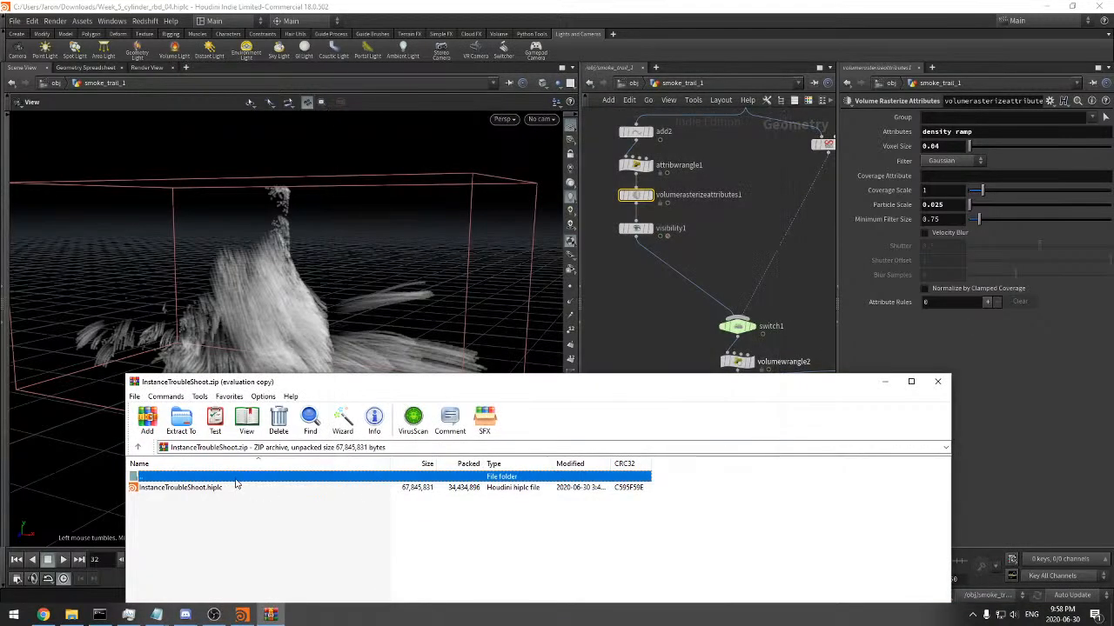
Open InstanceTroubleShoot.hiplc from the archive in Houdini and switch the scene to the Main desktop layout
left_click(238, 487)
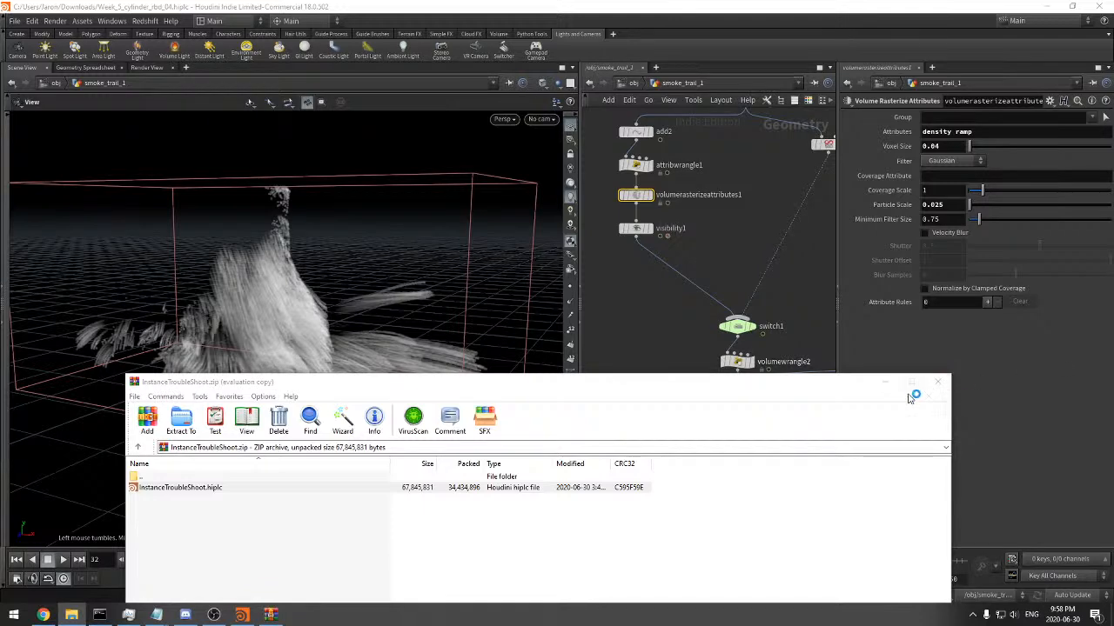
left_click(937, 381)
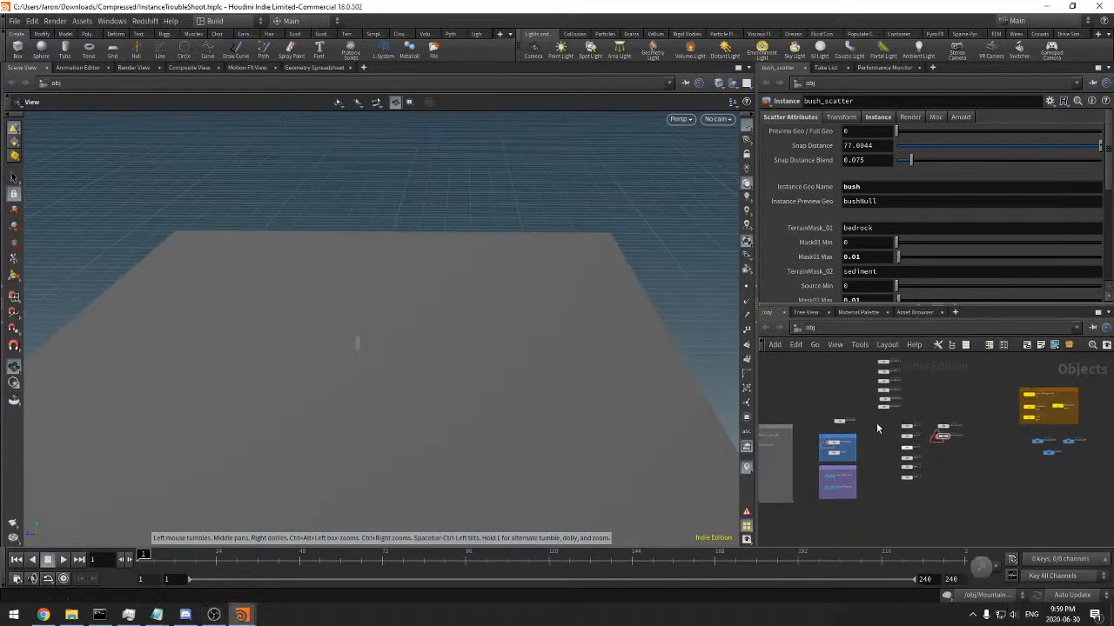
left_click(229, 23)
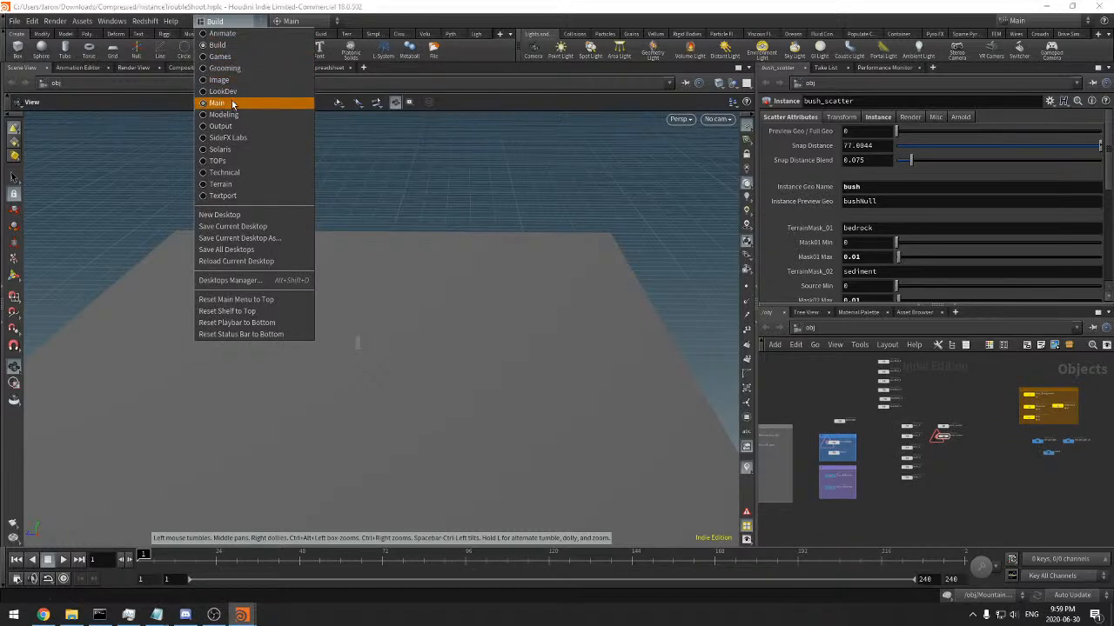
left_click(805, 334)
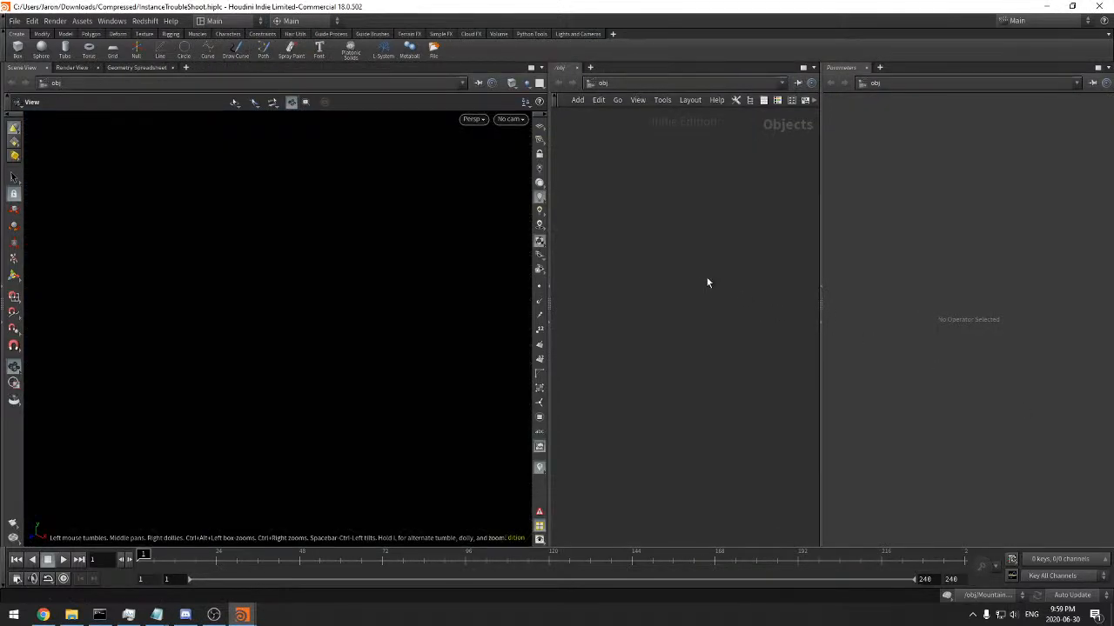
Inspect the bush_scatter and pine_scatter networks and trace pine_scatter's object_merge1 to its source in FrenchAlps
key("f")
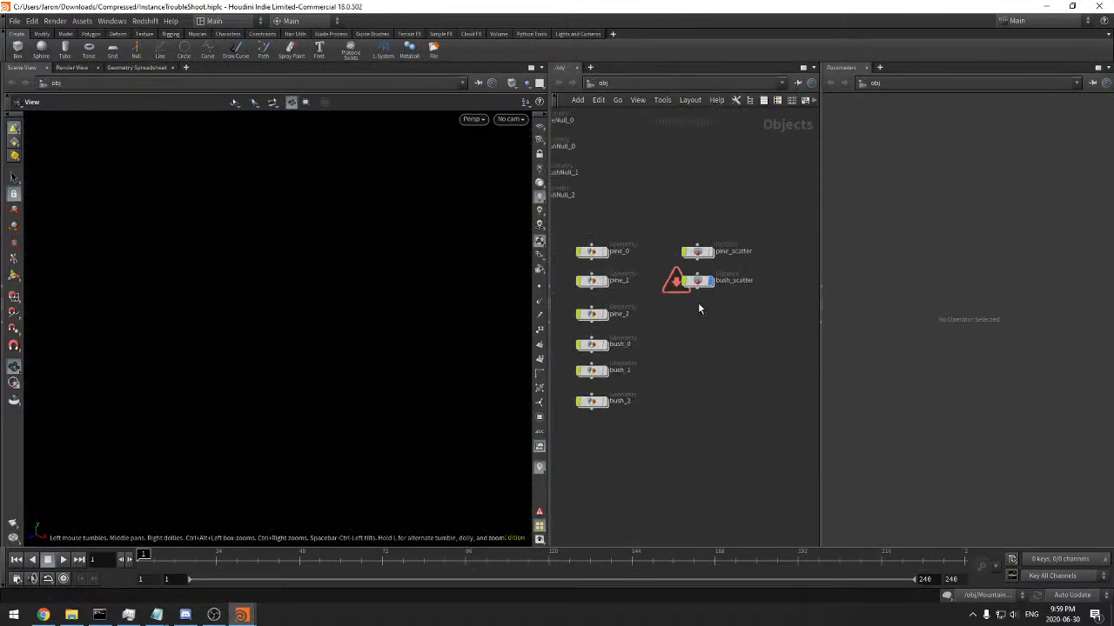
double_click(702, 284)
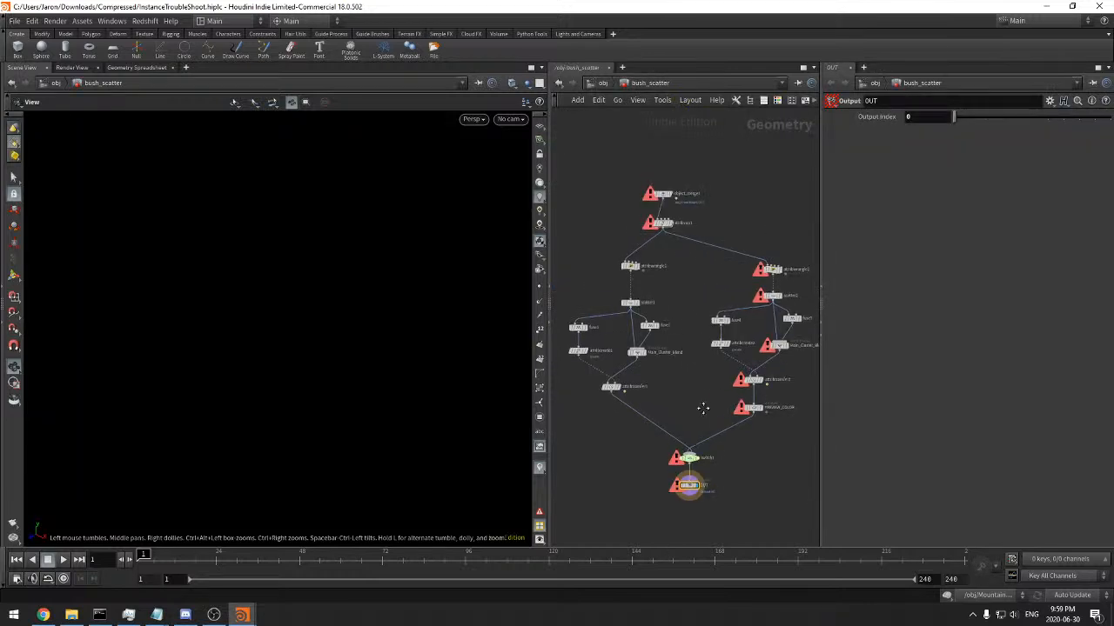
left_click(607, 84)
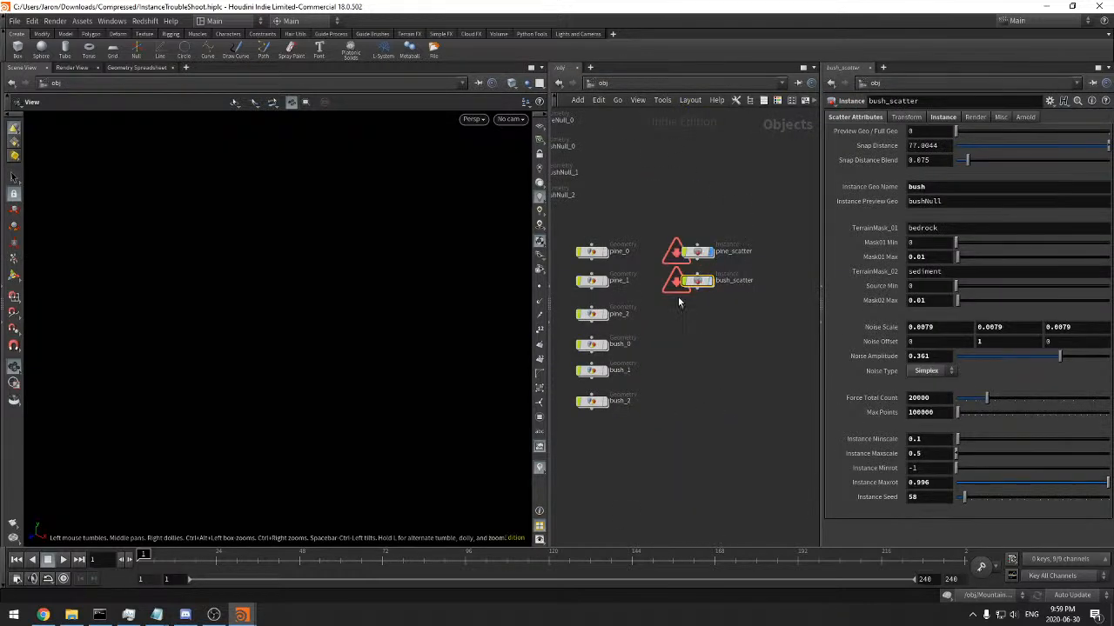
double_click(697, 252)
left_click(646, 231)
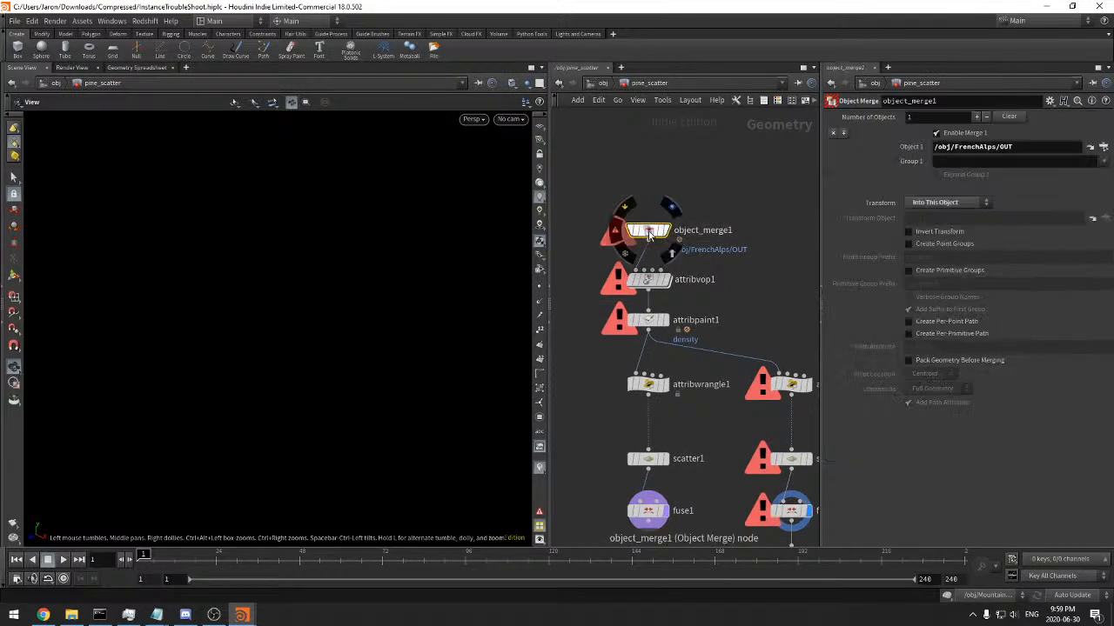
left_click(1091, 148)
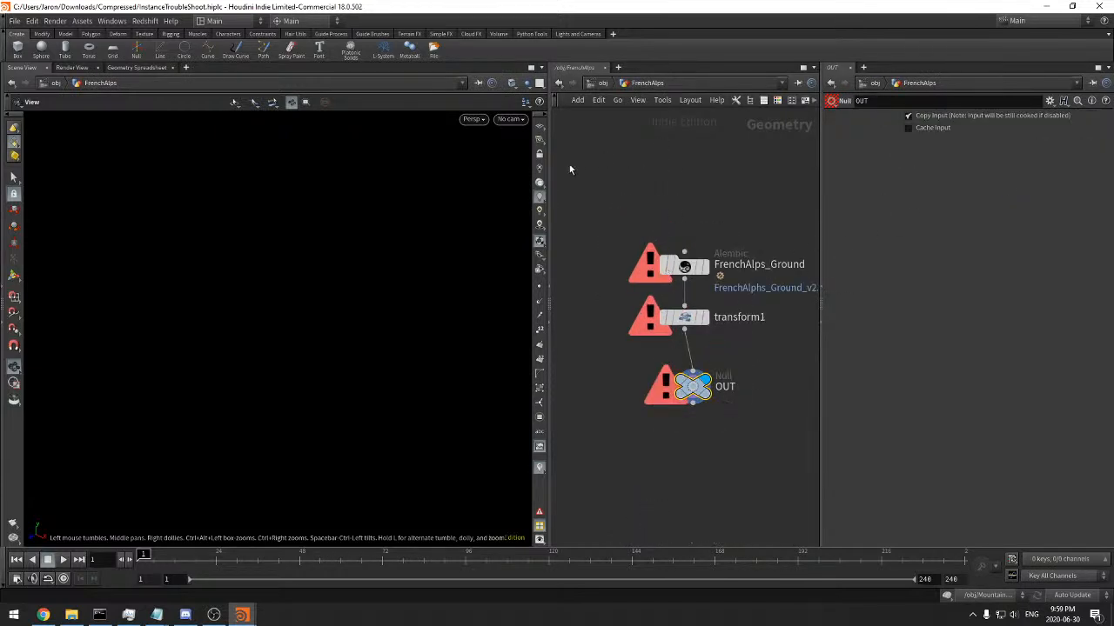
In pine_scatter, add a Grid and wire it into attribvop1 in place of object_merge1, with headlight lighting in the viewport
left_click(831, 83)
middle_click_drag(723, 278, 746, 263)
left_click_drag(670, 214, 664, 140)
middle_click_drag(737, 186, 733, 222)
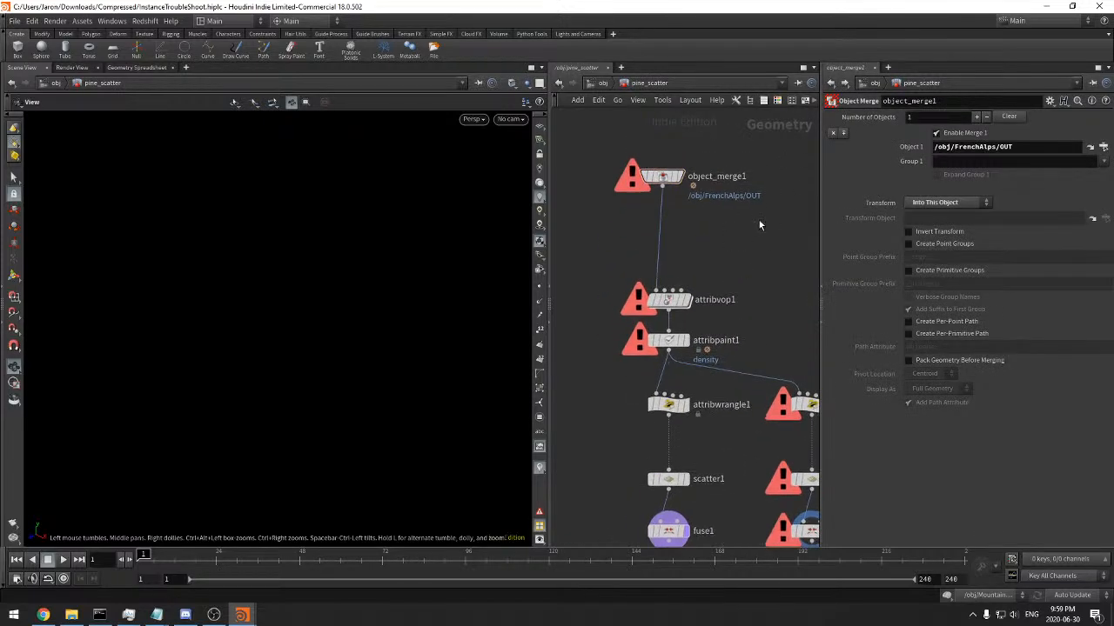
key("Tab")
type("grid")
key("Return")
left_click_drag(741, 229, 666, 228)
left_click(680, 222)
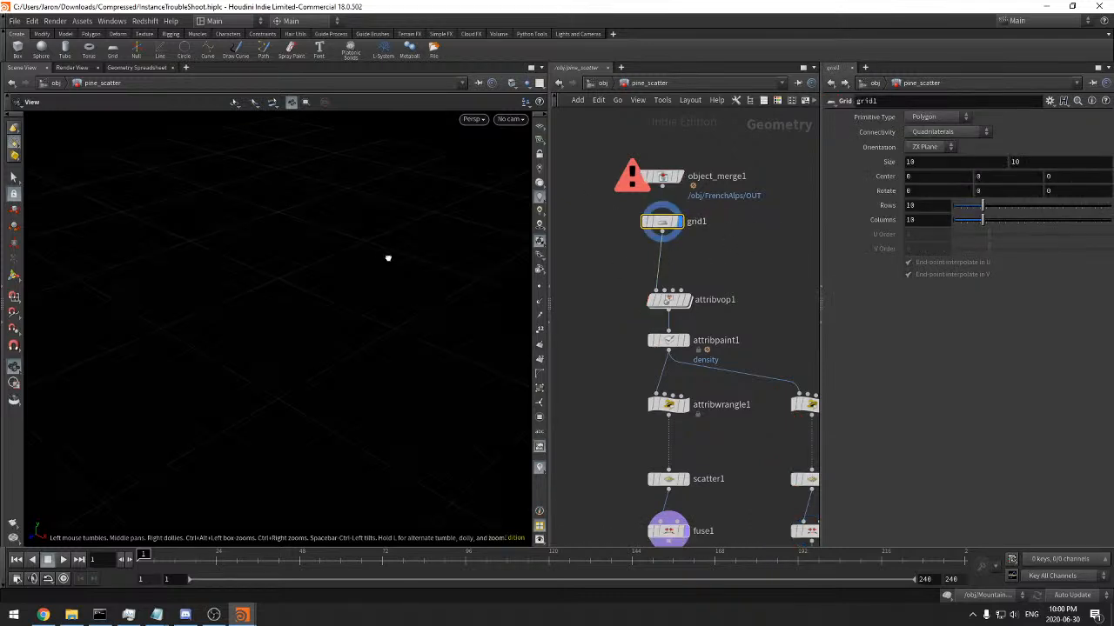
left_click(539, 184)
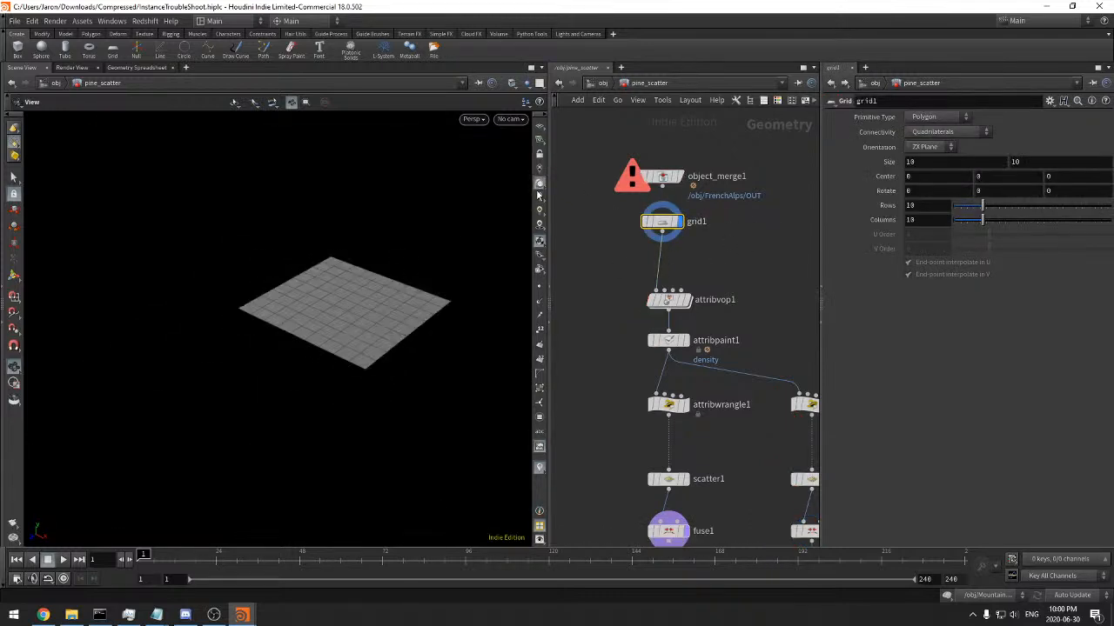
Examine the pine_scatter chain from attribvop1 through attribwrangle1 and attribwrangle2, including their warnings and instance code
left_click(665, 301)
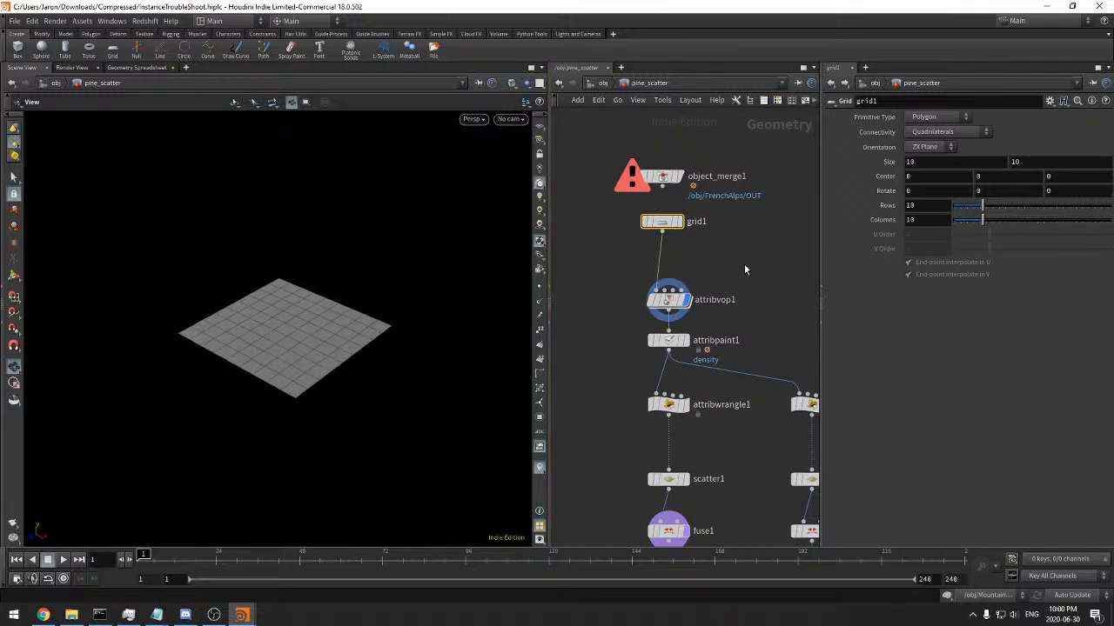
mouse_move(667, 308)
left_click(685, 340)
middle_click_drag(715, 406, 700, 363)
left_click_drag(723, 350, 650, 391)
middle_click(656, 373)
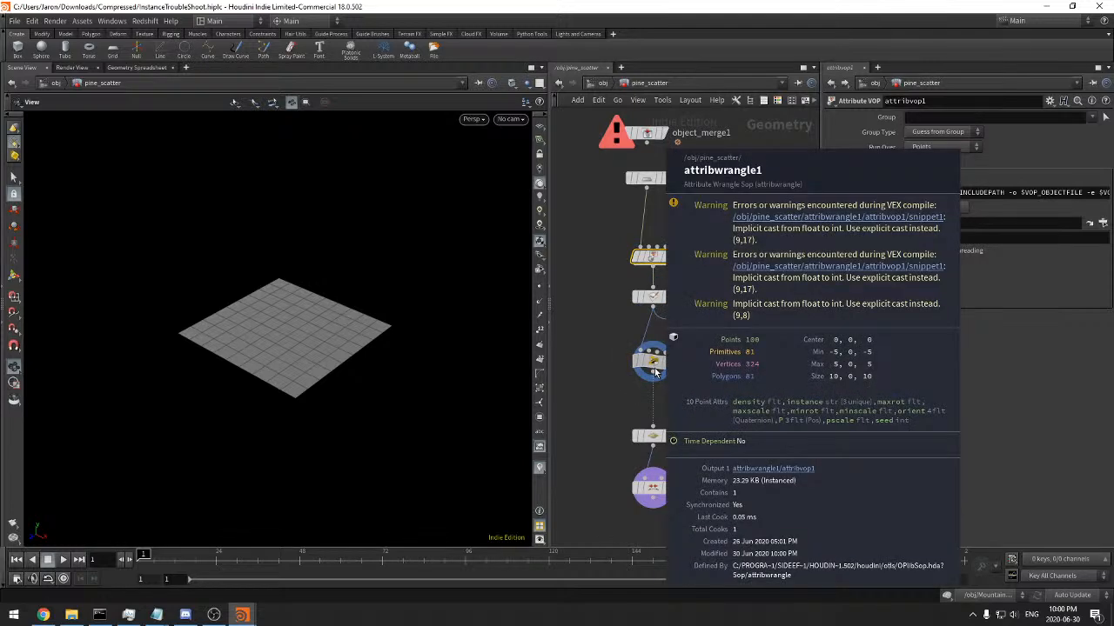
left_click(656, 372)
middle_click_drag(703, 393, 623, 376)
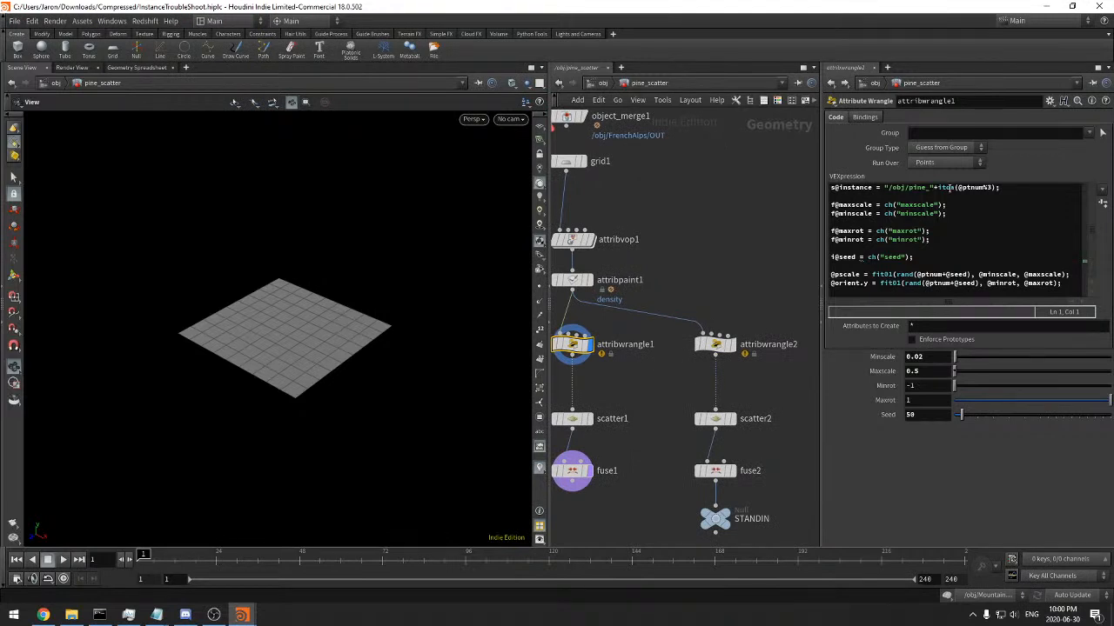
left_click(715, 345)
middle_click_drag(716, 300, 740, 268)
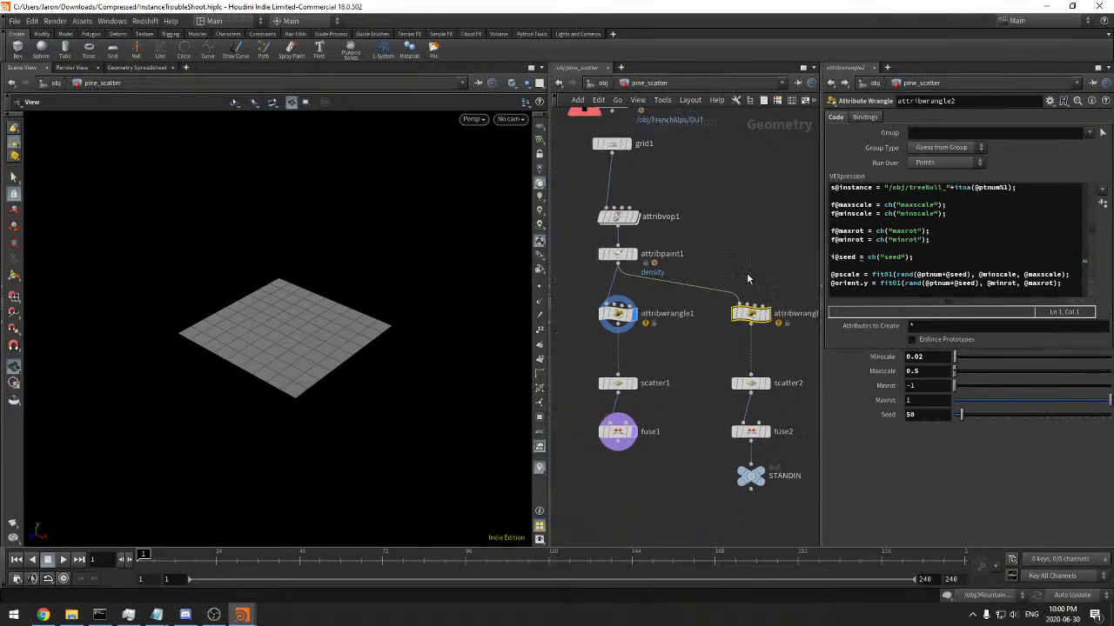
In bush_scatter, add a Grid below object_merge1 and wire it into attribvop1 as the replacement source
left_click(601, 86)
double_click(699, 283)
middle_click_drag(684, 317, 696, 337)
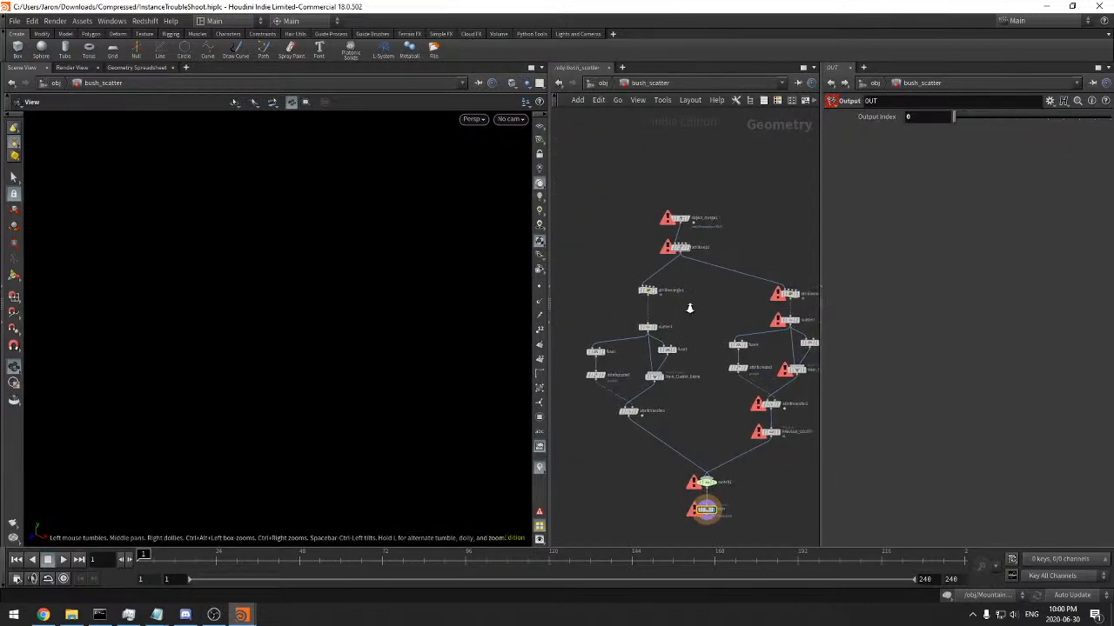
scroll(684, 249, "up", 3)
left_click_drag(683, 210, 683, 129)
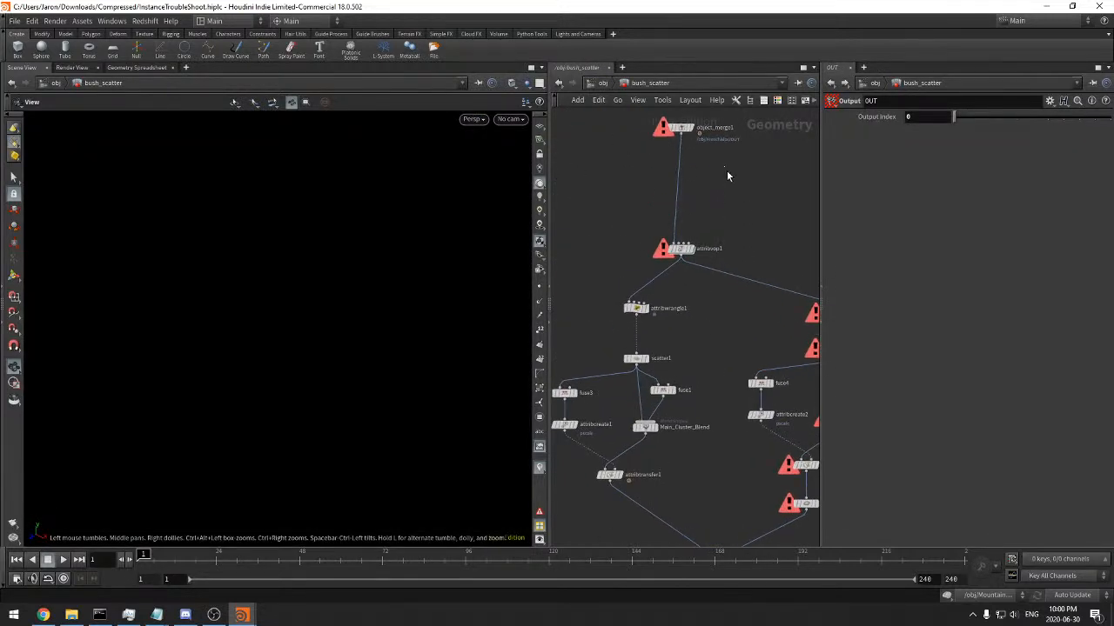
key("Tab")
type("grid")
key("Return")
left_click(728, 175)
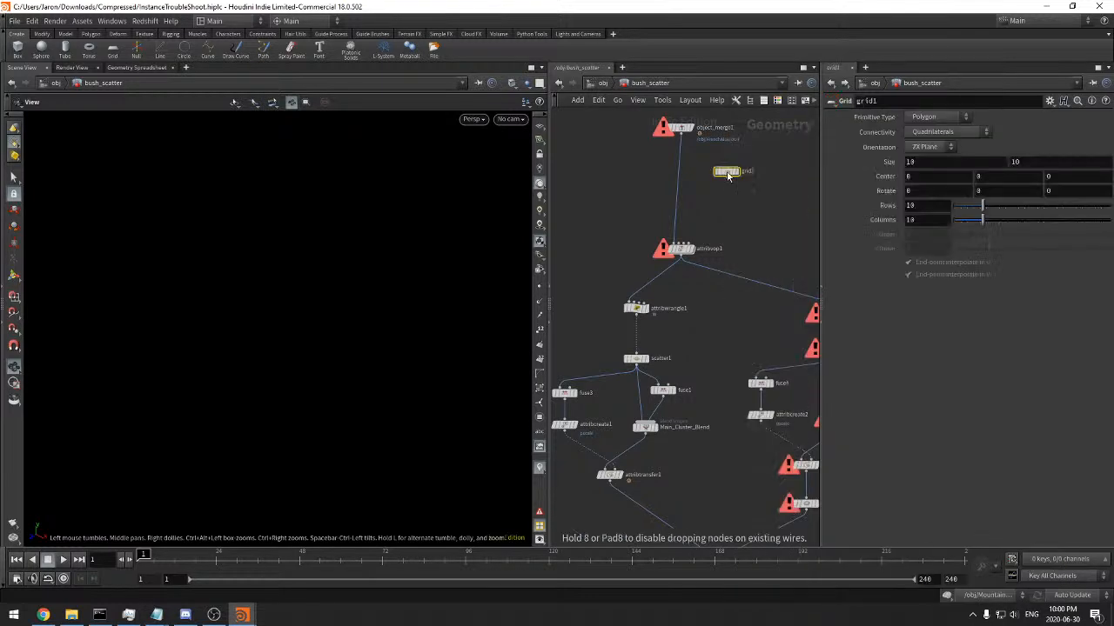
left_click_drag(727, 176, 679, 158)
Display bush_scatter's attribwrangle1 output in the viewport with point markers turned on
key("r")
left_click_drag(707, 224, 603, 334)
key("f")
left_click(540, 288)
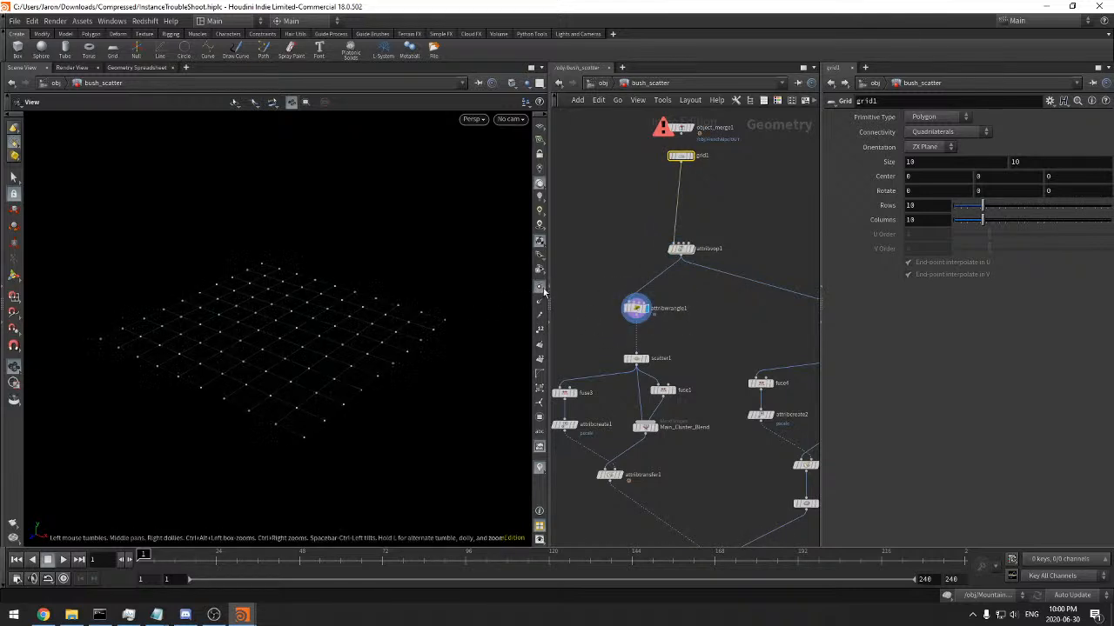
key("r")
key("f")
left_click_drag(688, 346, 635, 364)
Display scatter1's output and check the scattered points in the viewport
middle_click_drag(636, 366, 640, 117)
left_click_drag(740, 268, 616, 317)
left_click_drag(460, 305, 479, 370)
left_click(539, 288)
left_click(539, 288)
left_click_drag(372, 333, 352, 265)
left_click_drag(753, 257, 634, 316)
middle_click_drag(750, 355, 721, 330)
Display attribwrangle1 and examine its instance attribute values in the Geometry Spreadsheet
left_click(682, 170)
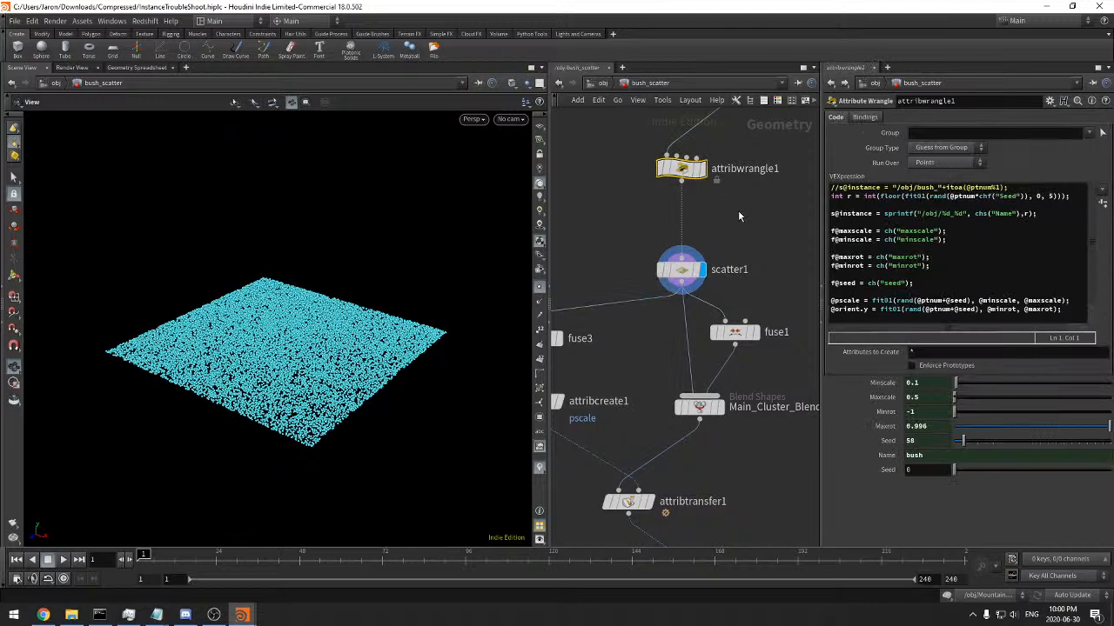
left_click(703, 168)
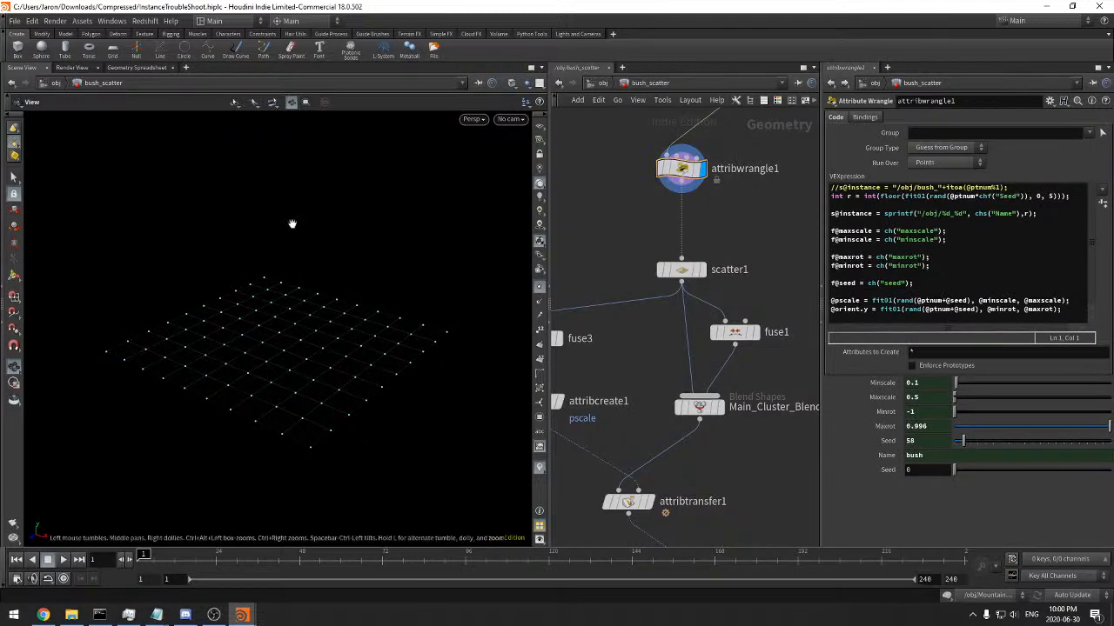
left_click(137, 68)
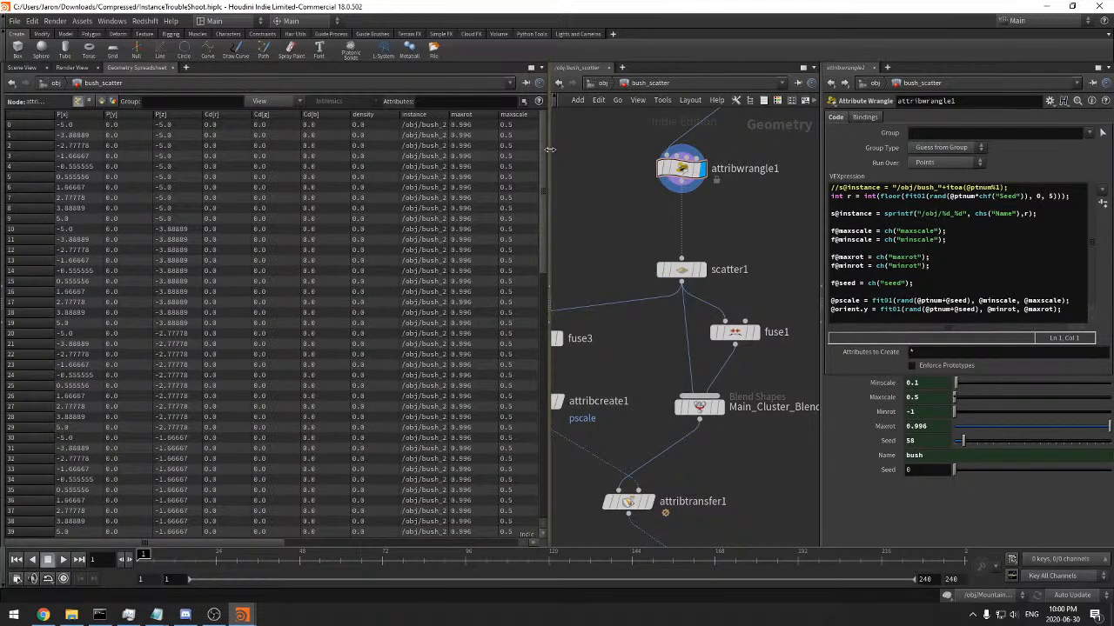
left_click_drag(550, 174, 666, 167)
left_click_drag(447, 136, 513, 134)
left_click_drag(659, 131, 633, 45)
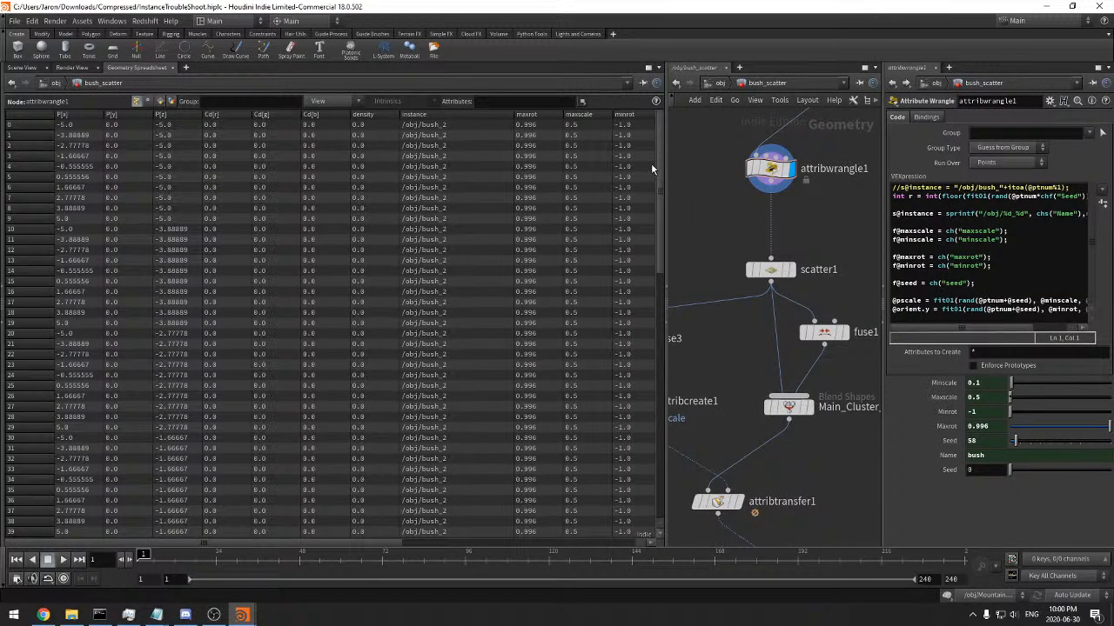
Add the line "i@rr = r;" to attribwrangle1's code, below the random integer declaration
left_click_drag(666, 162, 507, 170)
left_click(984, 205)
type("if")
type("rr = r;")
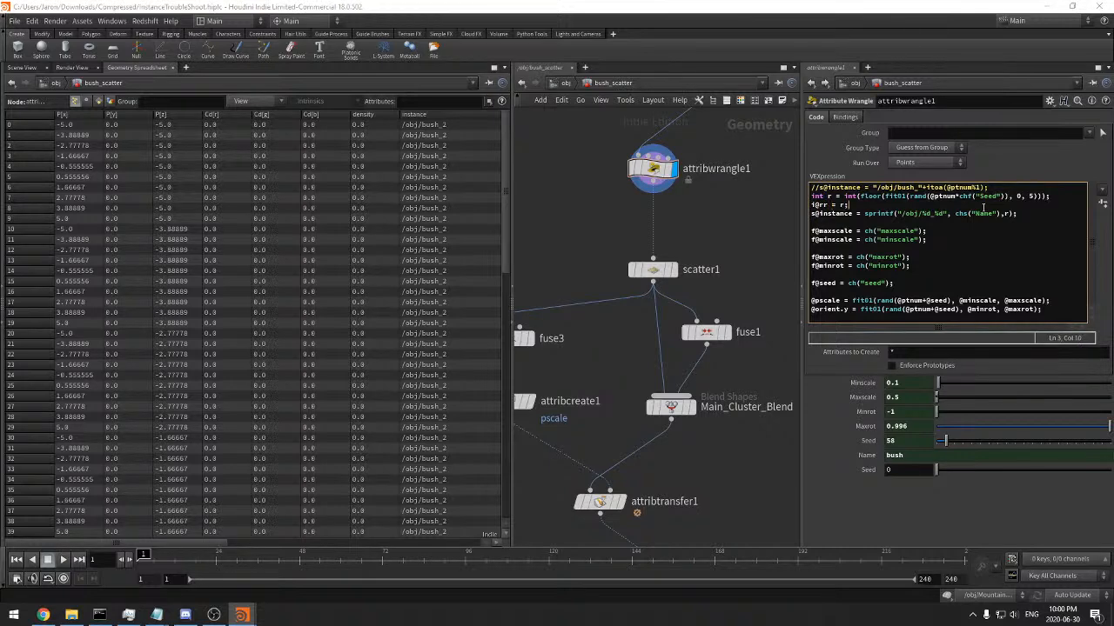
Hide all attributes in the Geometry Spreadsheet except rr and look through its values
left_click_drag(510, 170, 767, 143)
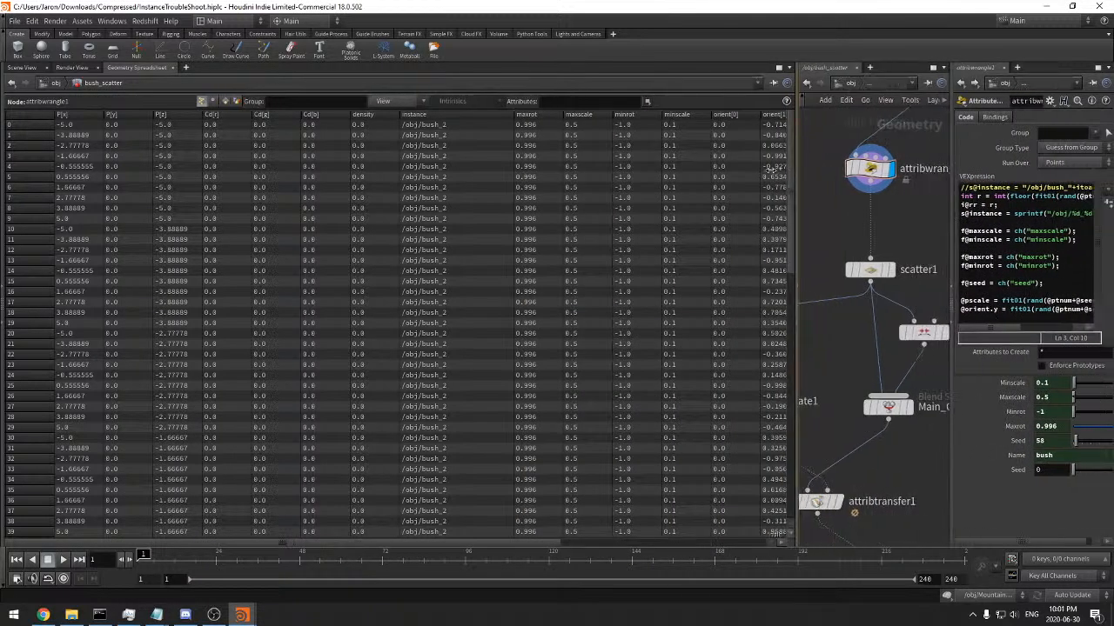
left_click(392, 101)
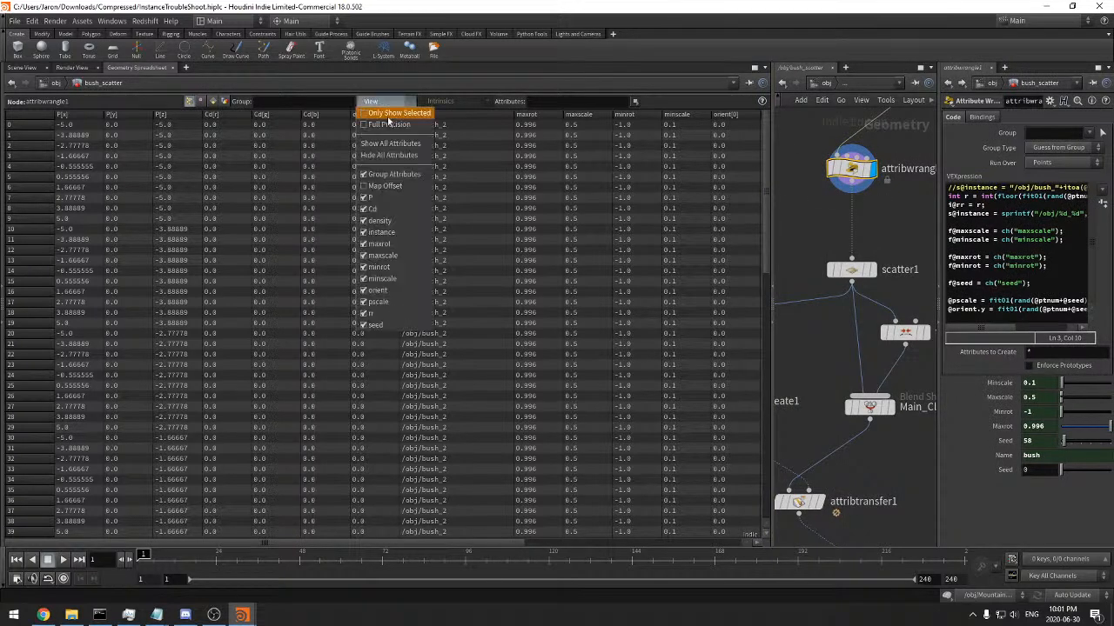
left_click(387, 313)
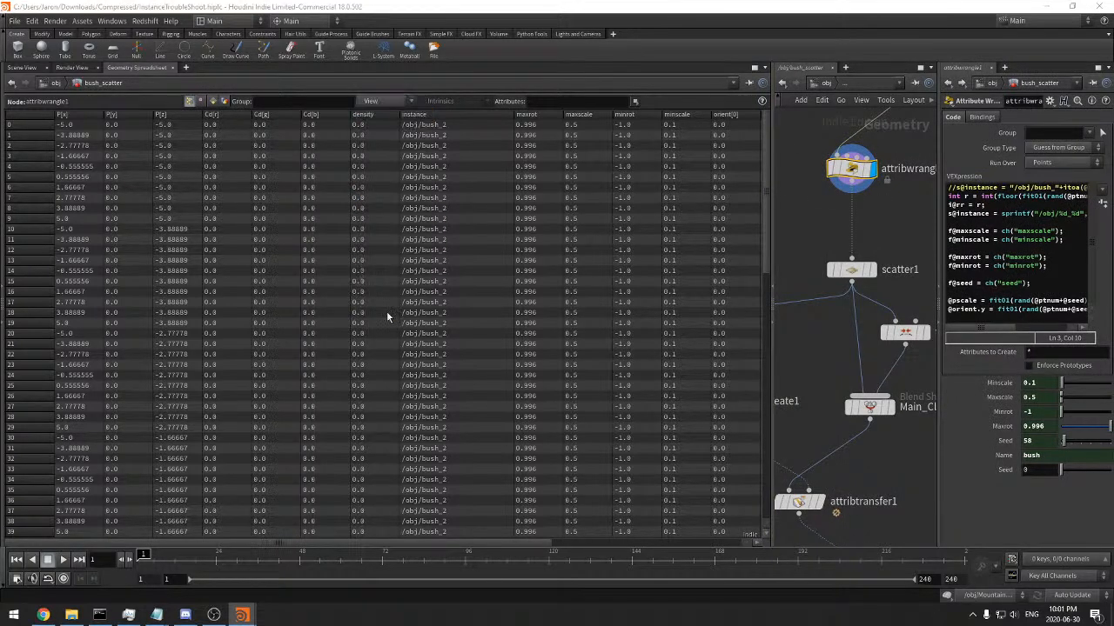
left_click(379, 104)
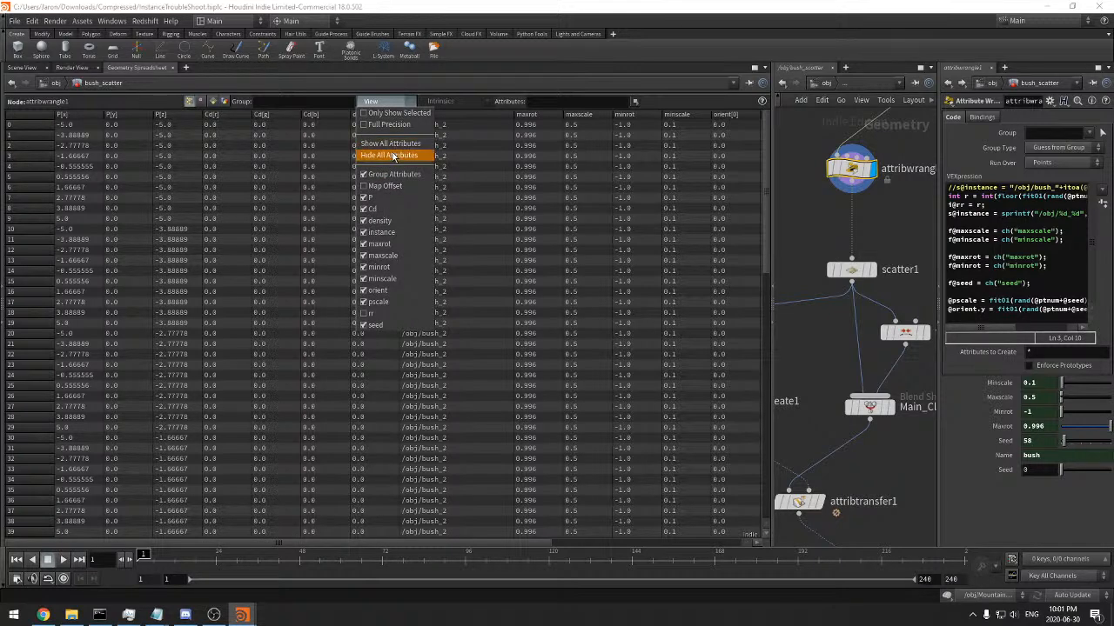
left_click(391, 156)
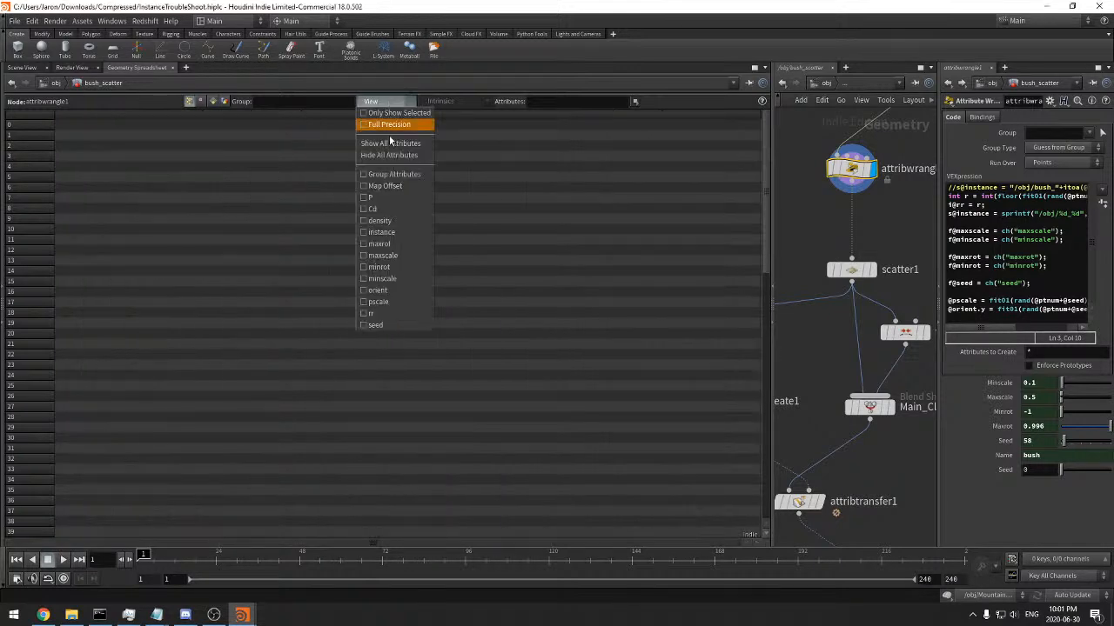
left_click(371, 313)
scroll(756, 478, "down", 20)
scroll(755, 478, "up", 20)
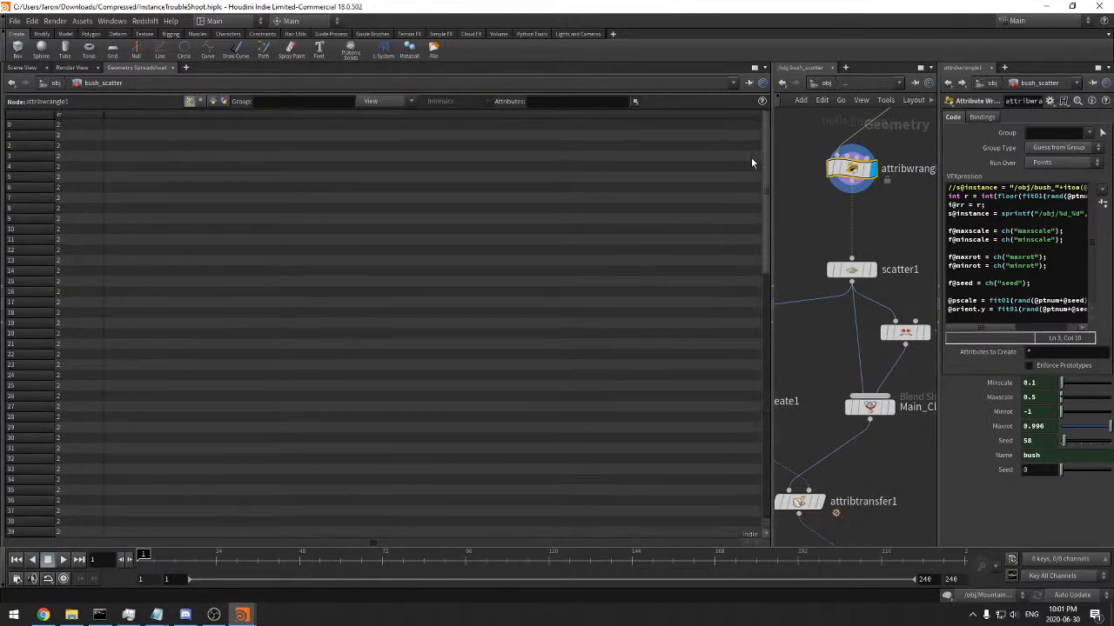
Examine the Seed channel reference in attribwrangle1's random integer line
left_click_drag(770, 186, 467, 187)
left_click(954, 197)
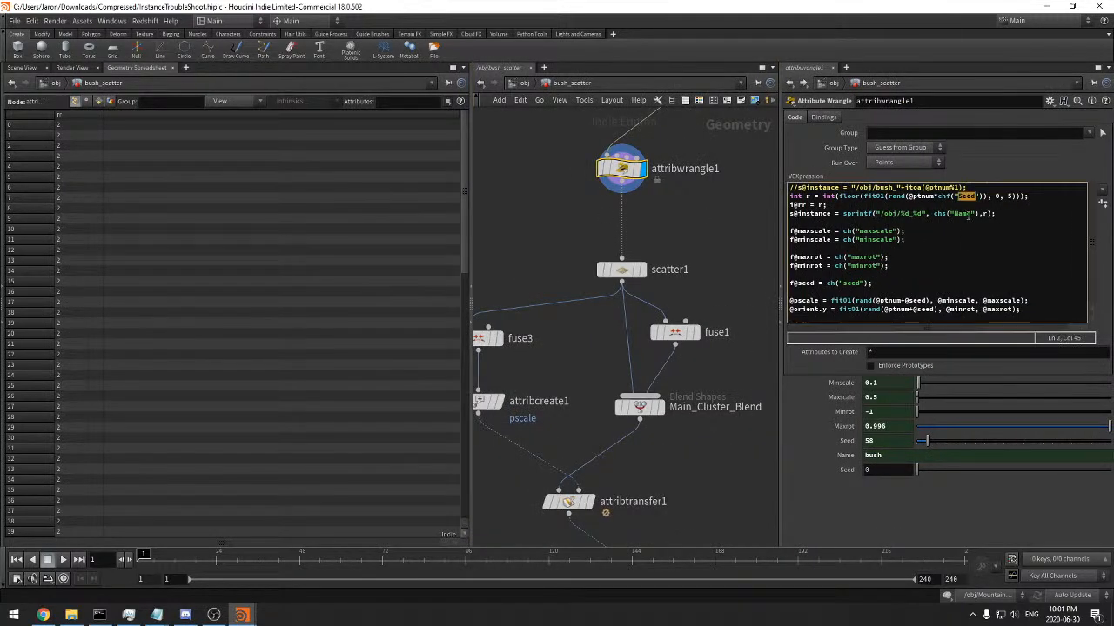
left_click(863, 206)
Add a separate Attribute Wrangle fed by attribvop1 in bush_scatter, and show scatter1's parameters and output
middle_click_drag(687, 214, 661, 242)
key("Tab")
type("atw")
left_click(769, 145)
left_click(711, 214)
left_click(695, 200)
middle_click_drag(697, 164, 646, 233)
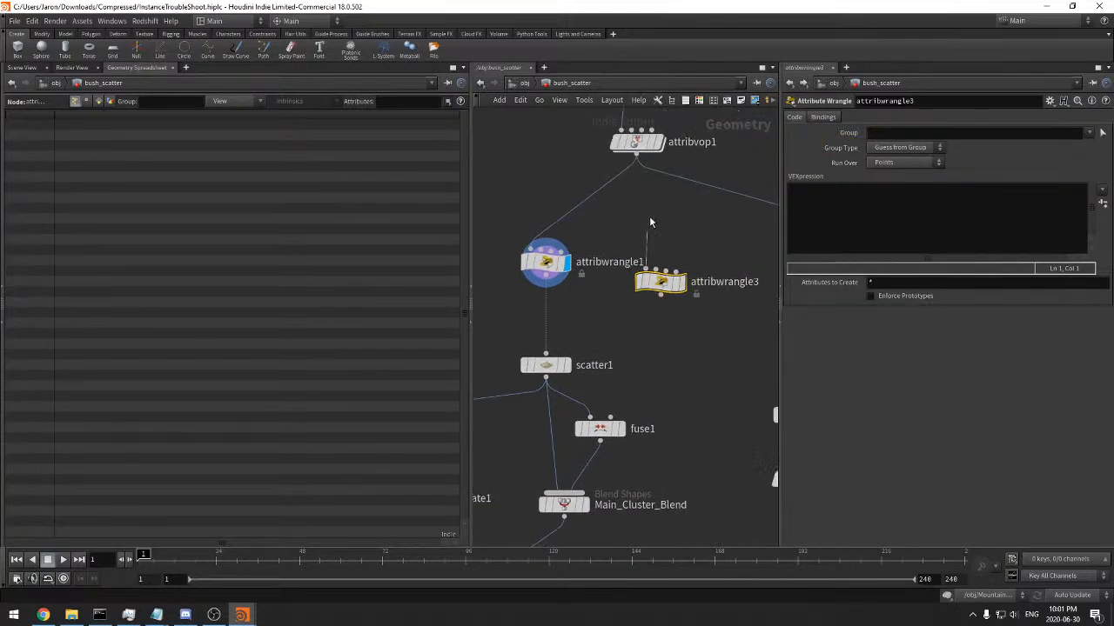
left_click(637, 155)
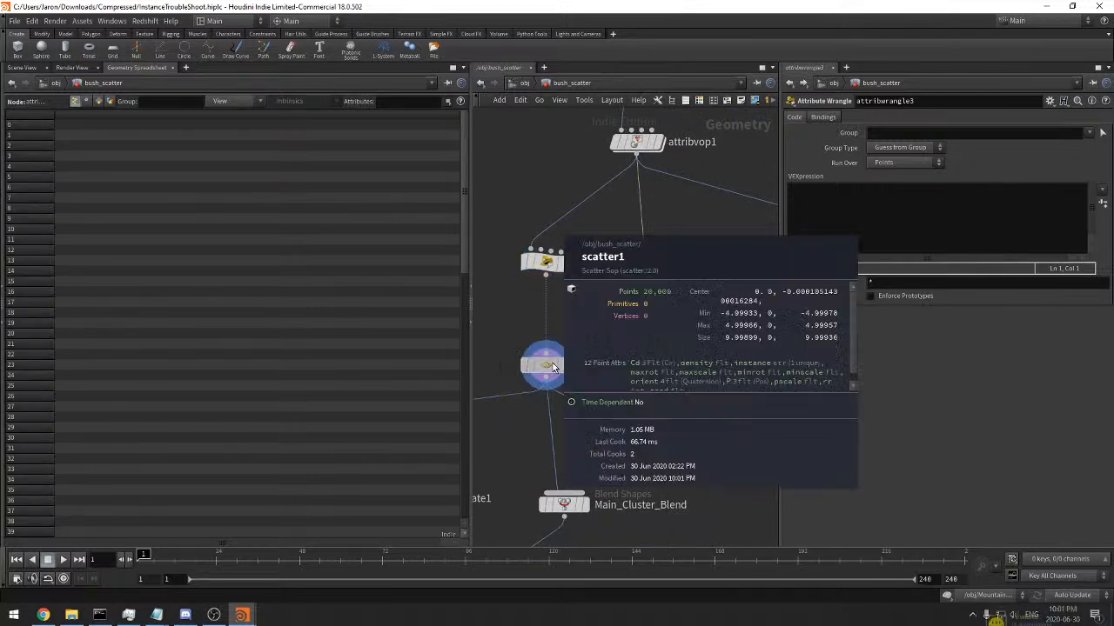
left_click(545, 364)
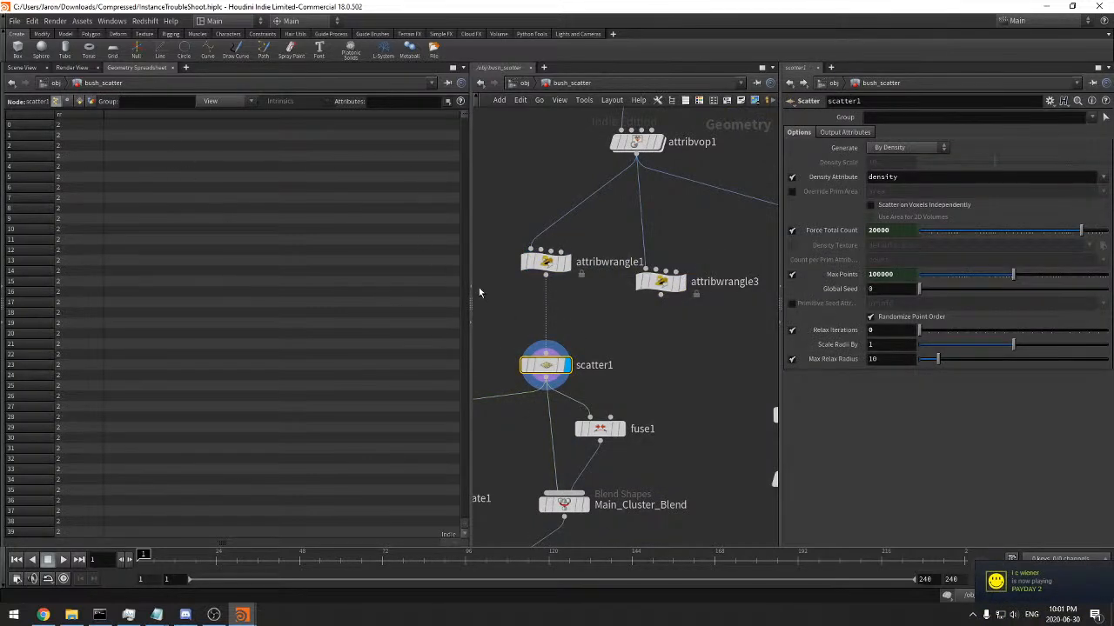
left_click(648, 281)
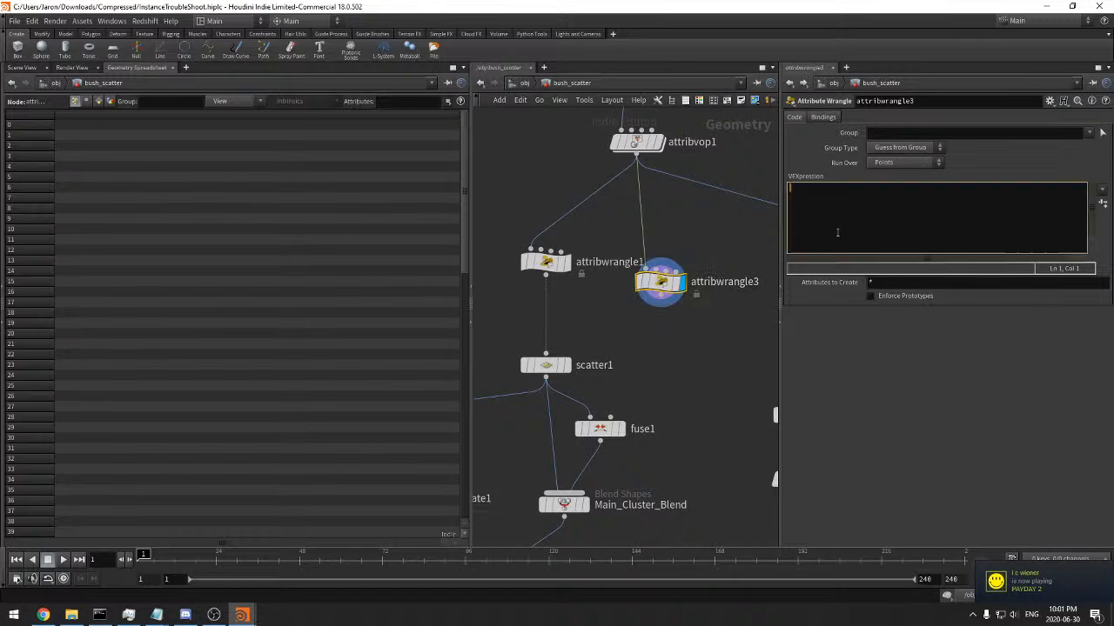
type("@ptnum")
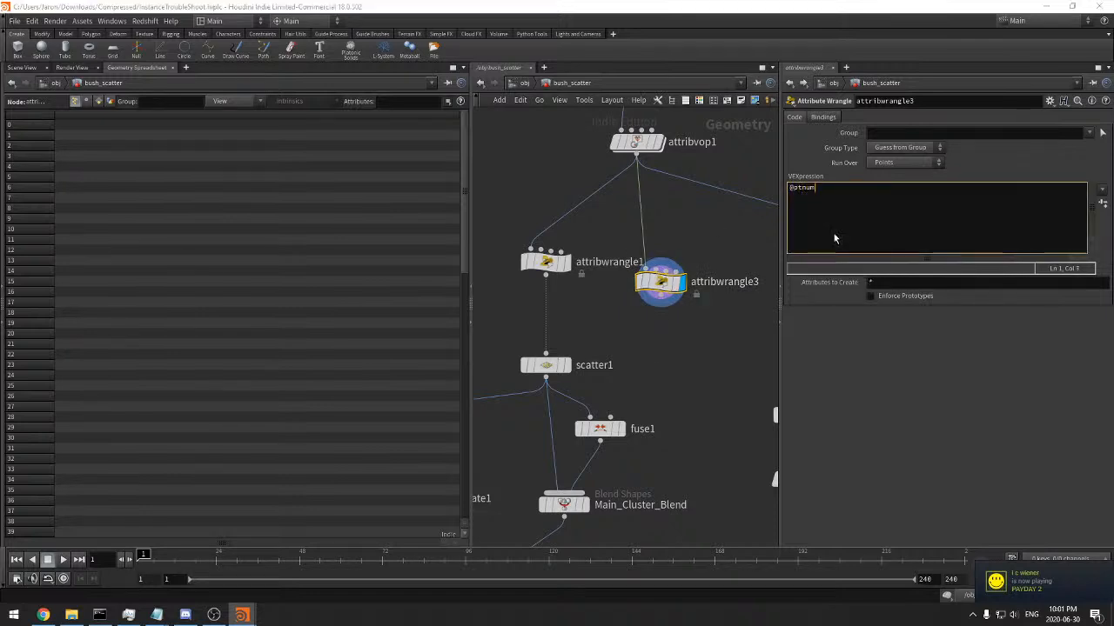
left_click(545, 261)
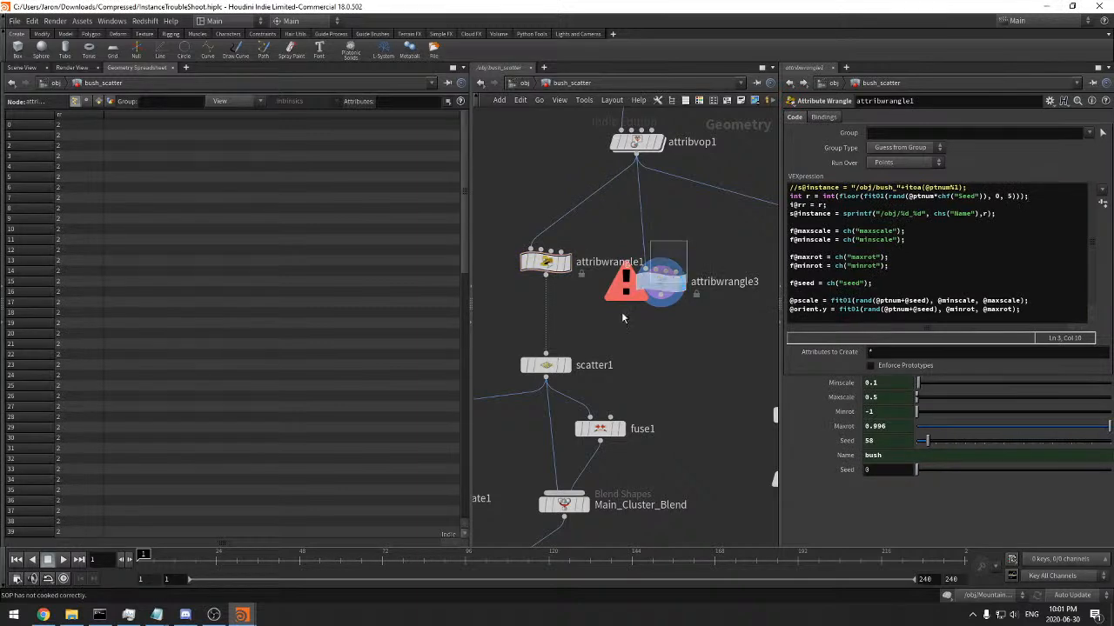
left_click(661, 278)
type("i@")
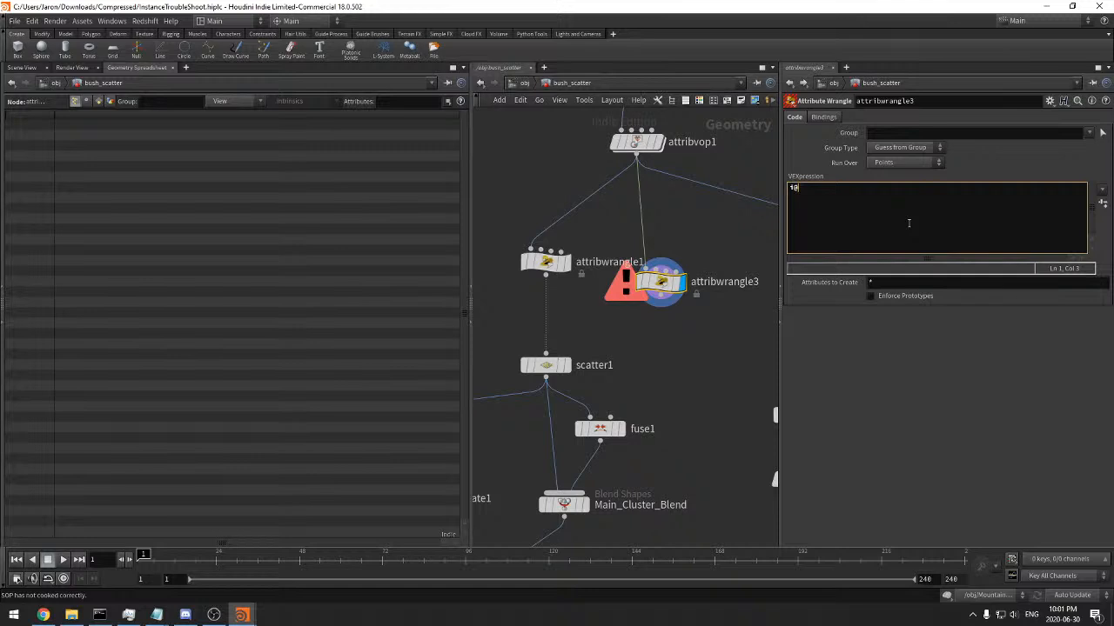
type("r = rand(@ptnum+chf(\"Seed\"))")
key("Left")
key("Left")
key("Left")
key("Left")
key("Left")
key("Left")
key("Left")
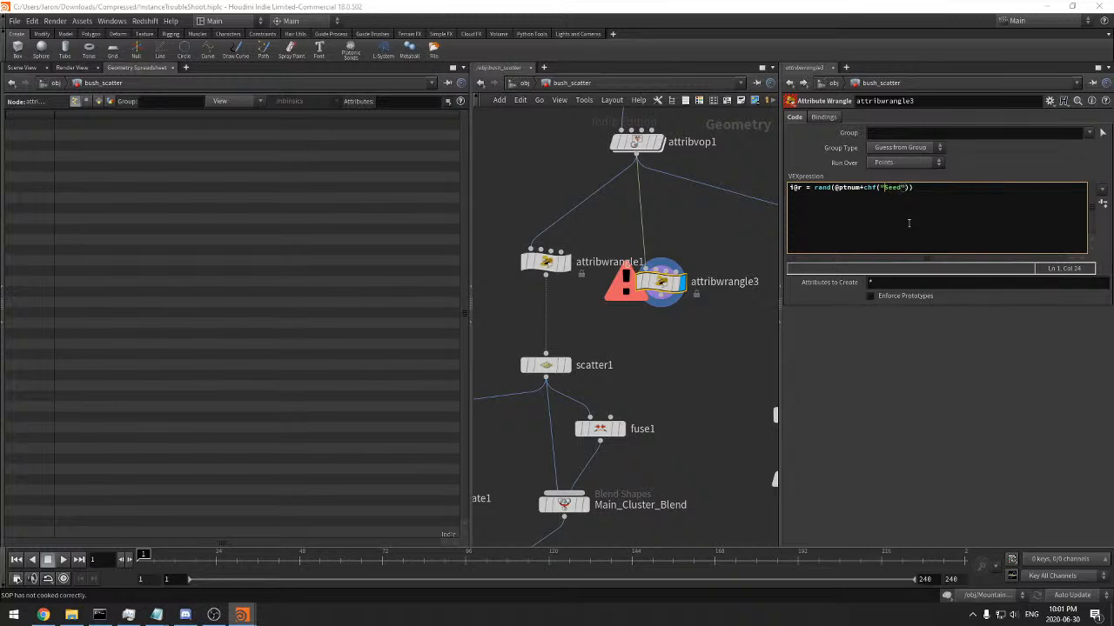
type("Geo")
Create the GeoSeed parameter on attribwrangle3, set it to 0.278, and end the code line with a semicolon
left_click(1102, 203)
left_click(973, 313)
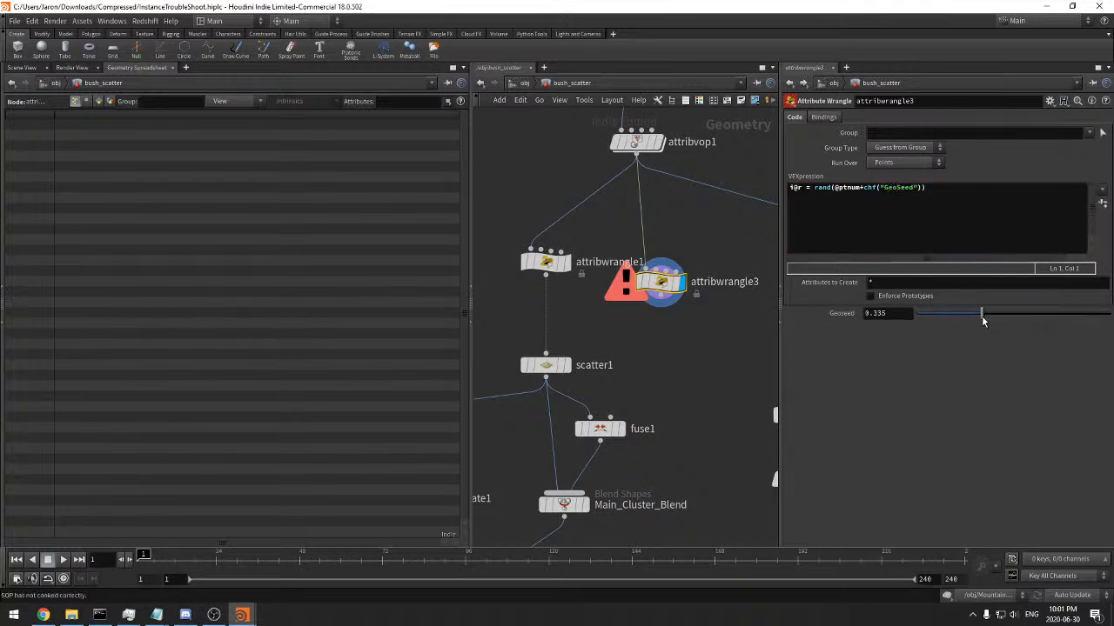
left_click_drag(969, 320, 970, 320)
left_click(926, 208)
type(";p")
key("BackSpace")
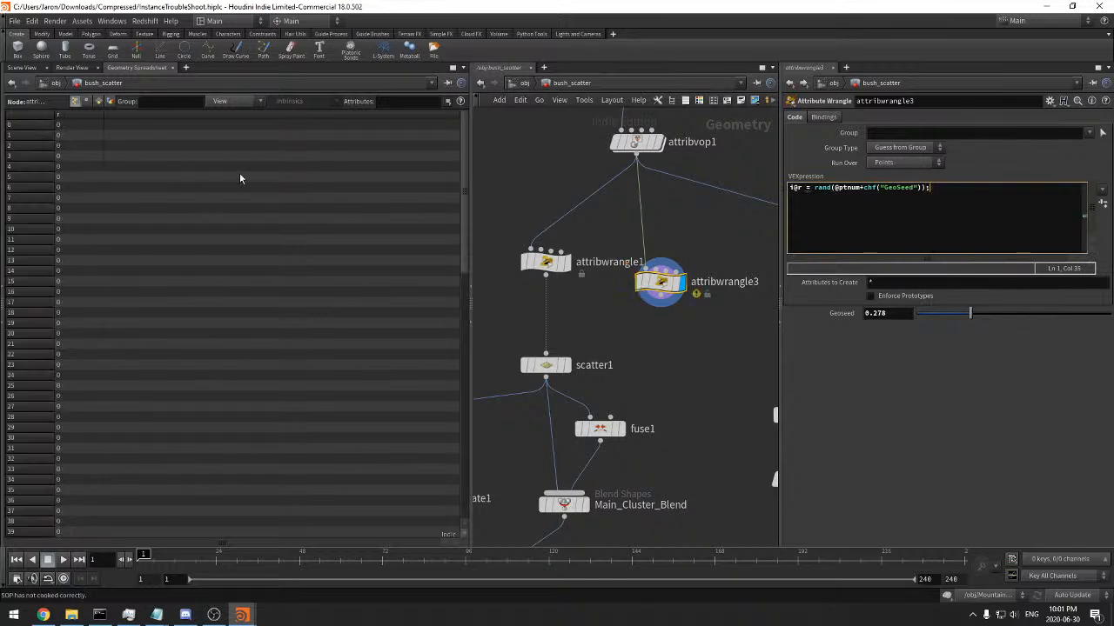
left_click_drag(463, 190, 457, 446)
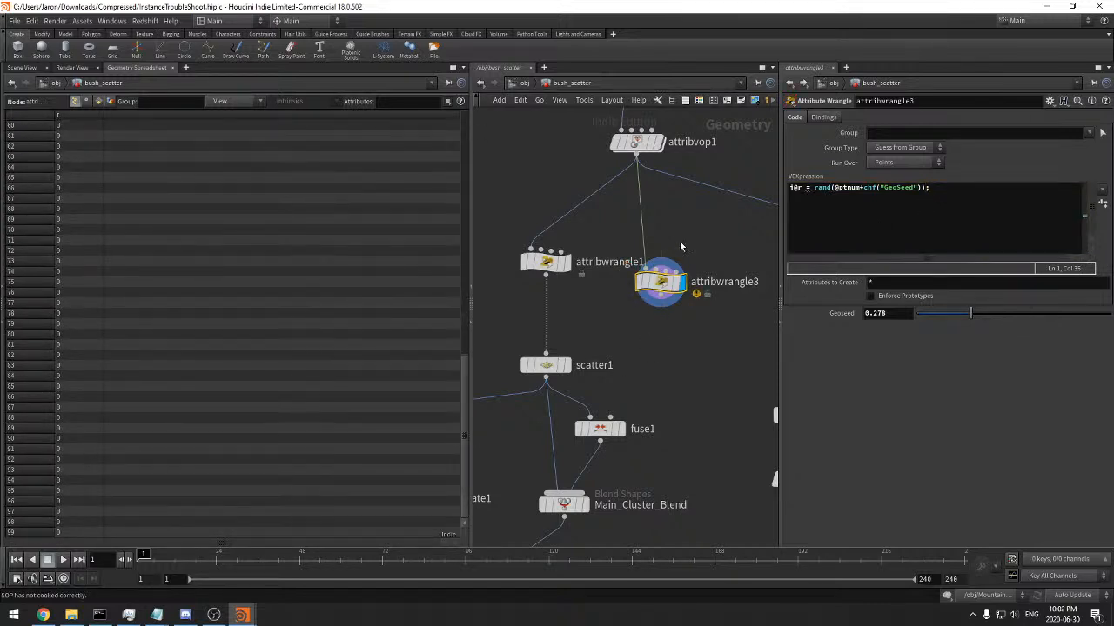
Try the float prefix f@ on attribwrangle3's r attribute, and restore the integer prefix i@
left_click(792, 188)
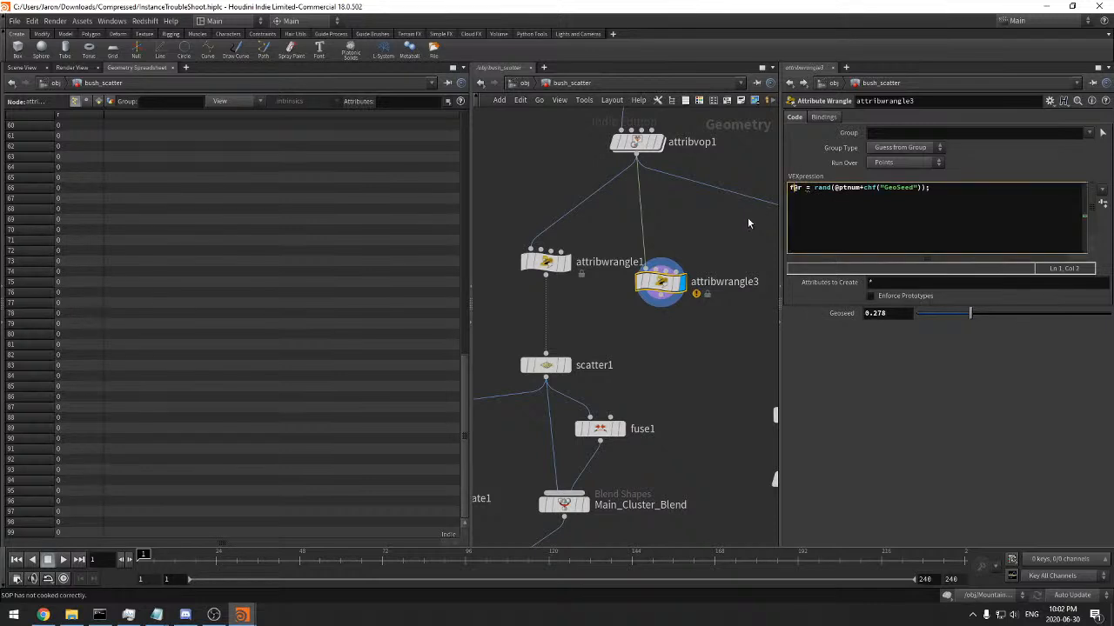
key("BackSpace")
type("r")
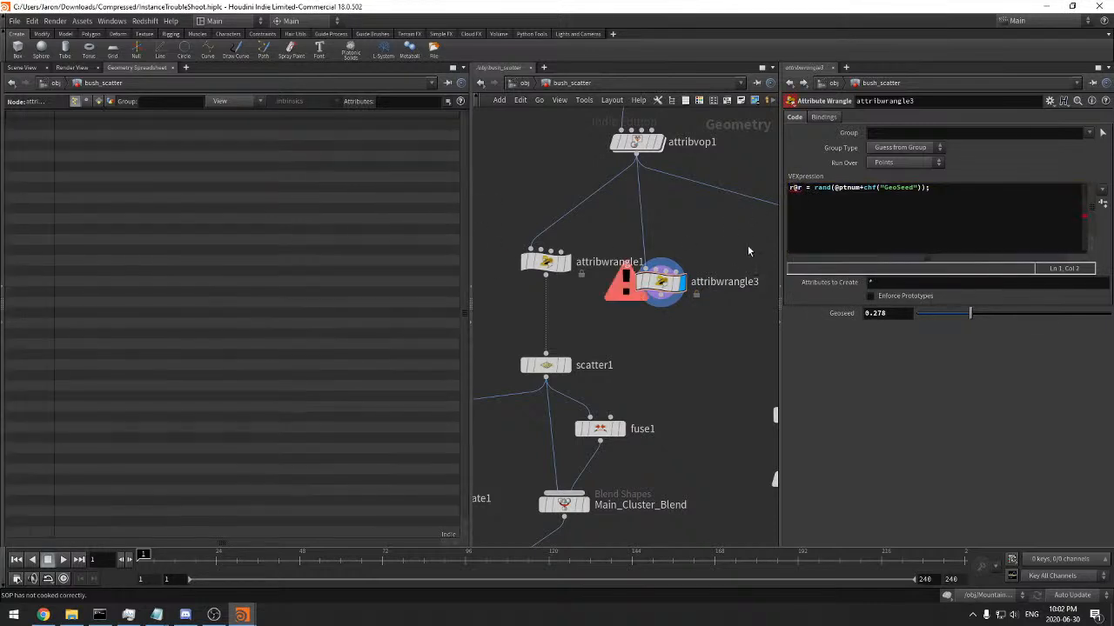
left_click(820, 213)
left_click_drag(794, 189, 786, 191)
type("i")
key("ctrl+Return")
Wrap attribwrangle3's rand call in fit01 with a range of 0 to 5, and set Geoseed to 0.841
left_click(813, 188)
type("fit01(")
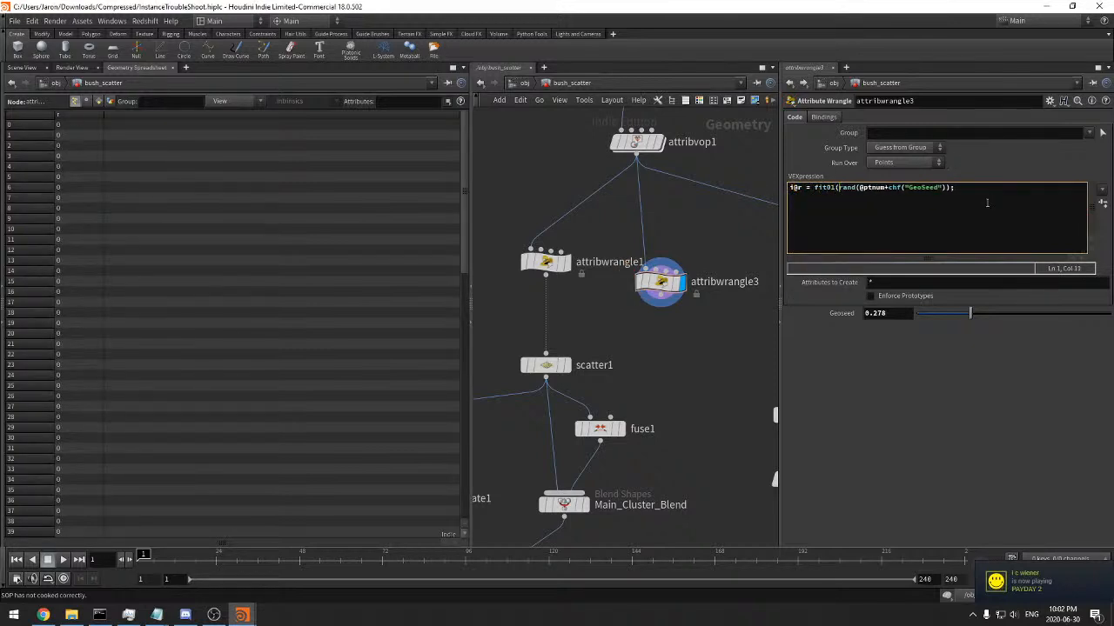
left_click(952, 189)
type(", 0")
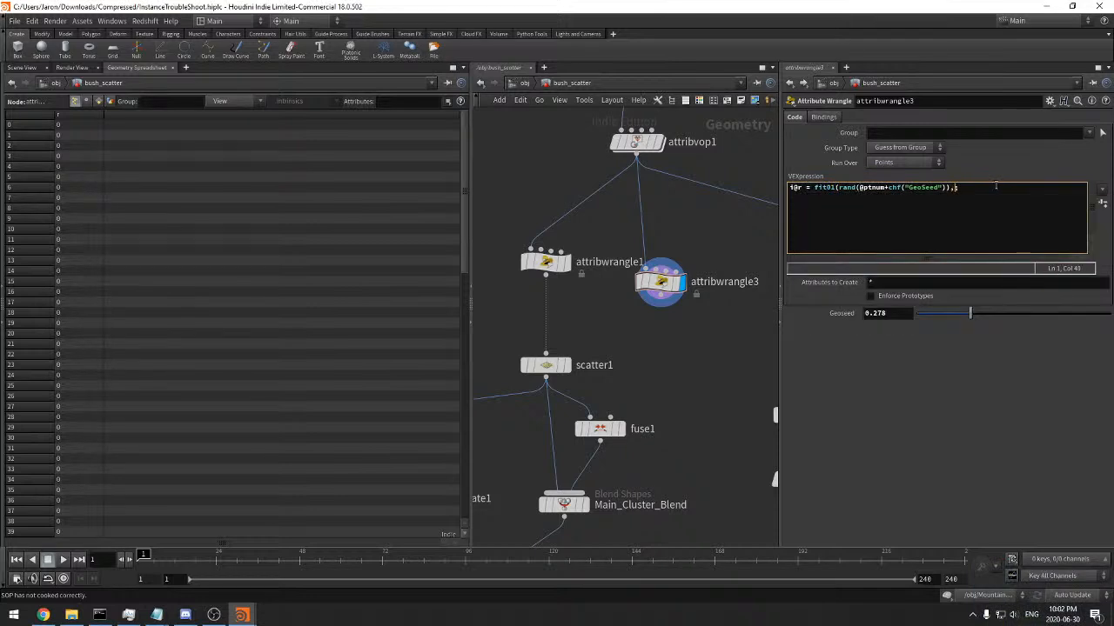
type(", 5")
left_click_drag(970, 313, 1079, 313)
Wrap the fit01 expression in floor and int in attribwrangle3's code, and set Geoseed to 0.401
left_click(814, 187)
type("floor(")
left_click(1005, 188)
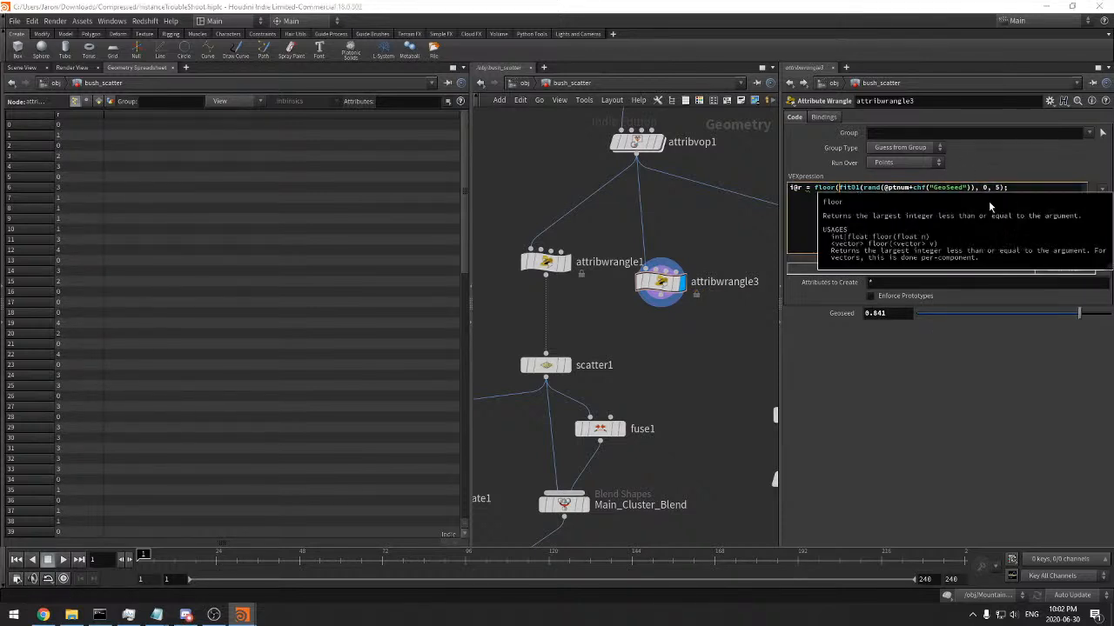
type(")")
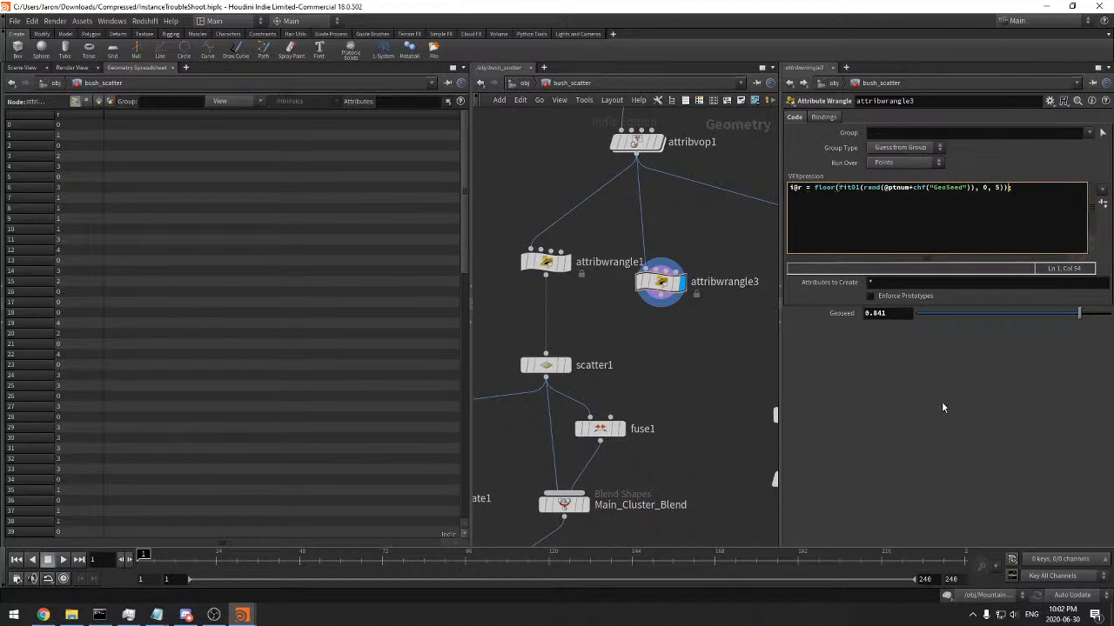
left_click_drag(1027, 313, 1046, 313)
left_click(814, 188)
type("int(")
left_click(1020, 187)
type(")")
left_click_drag(1046, 313, 993, 312)
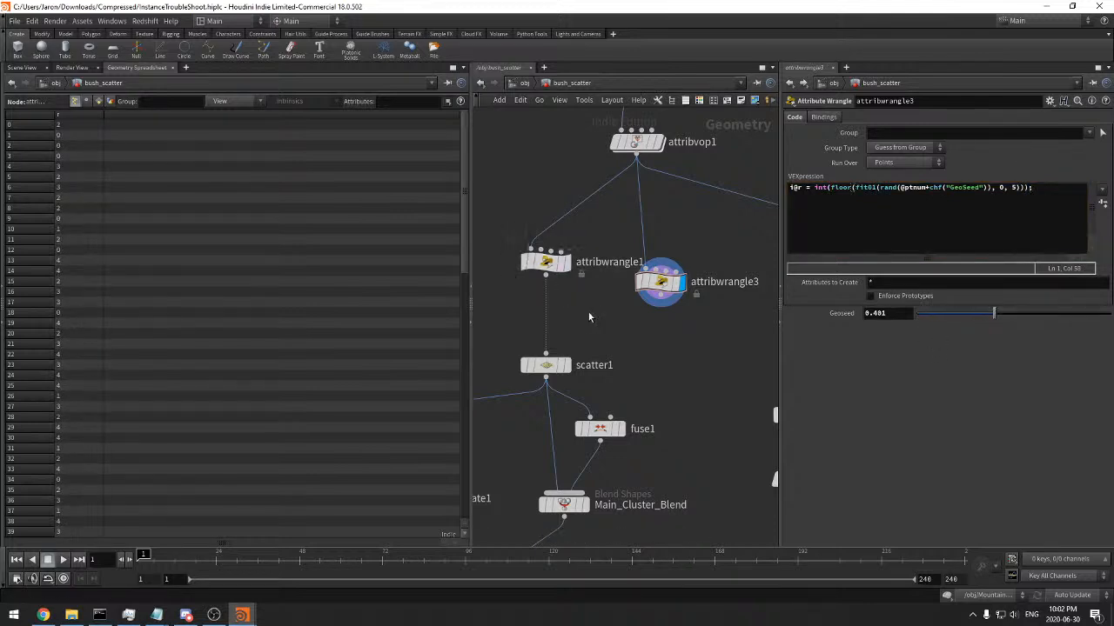
Try adapting a copy of attribwrangle1's random integer line below the r line in attribwrangle3, and remove it
left_click(550, 265)
left_click_drag(1033, 196, 758, 198)
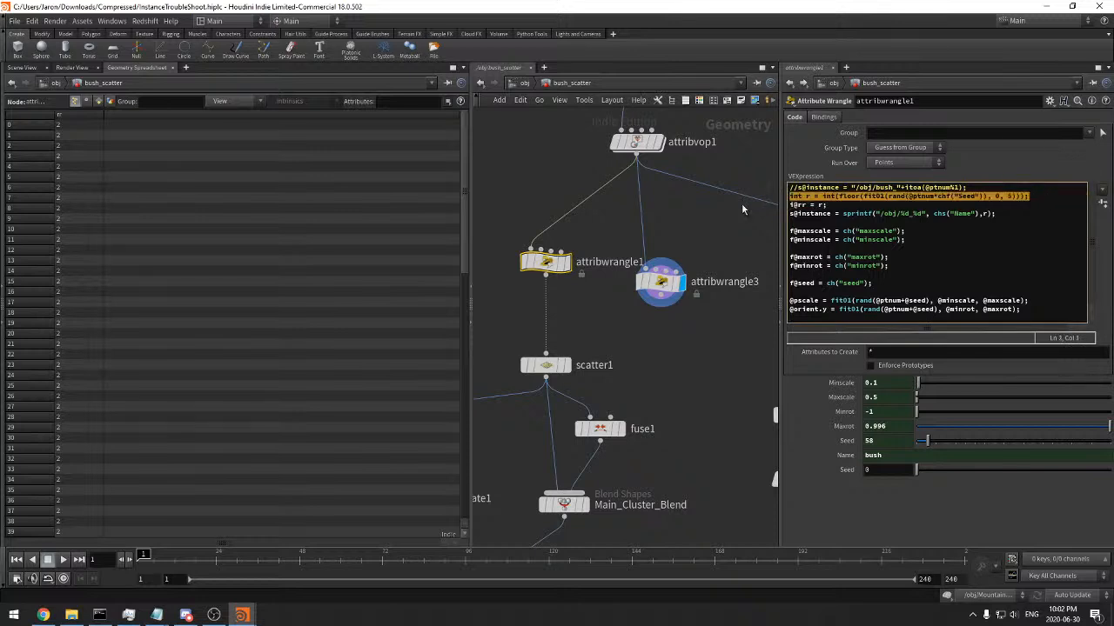
left_click(660, 280)
type("int r = int(floor(fit01(rand(@ptnum*chf(\"Seed\")), 0, 5)));")
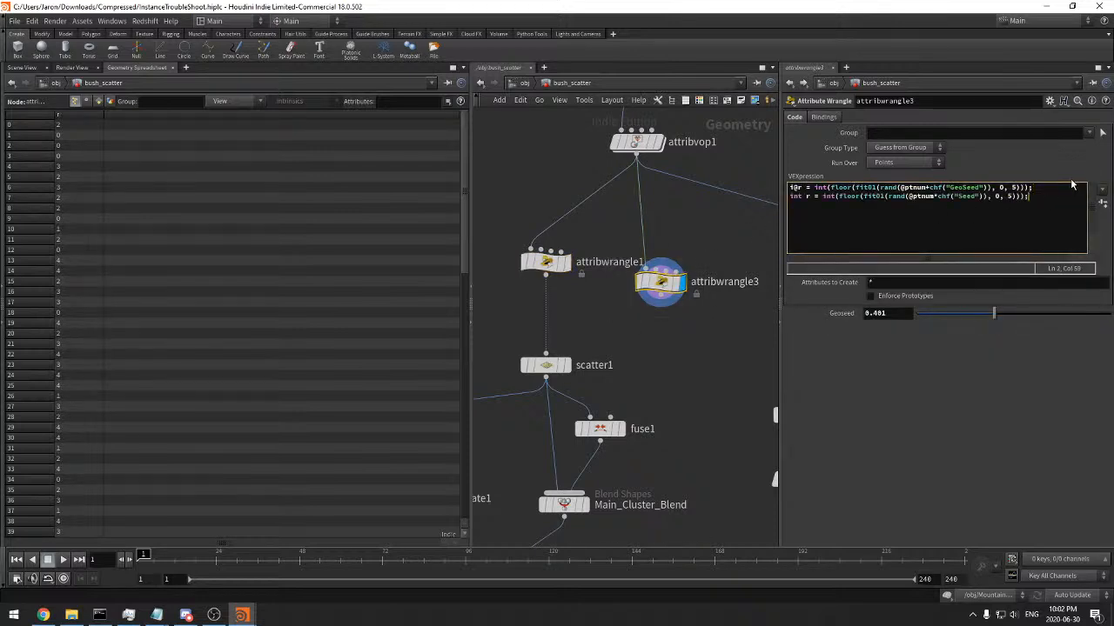
left_click(819, 197)
key("BackSpace")
key("BackSpace")
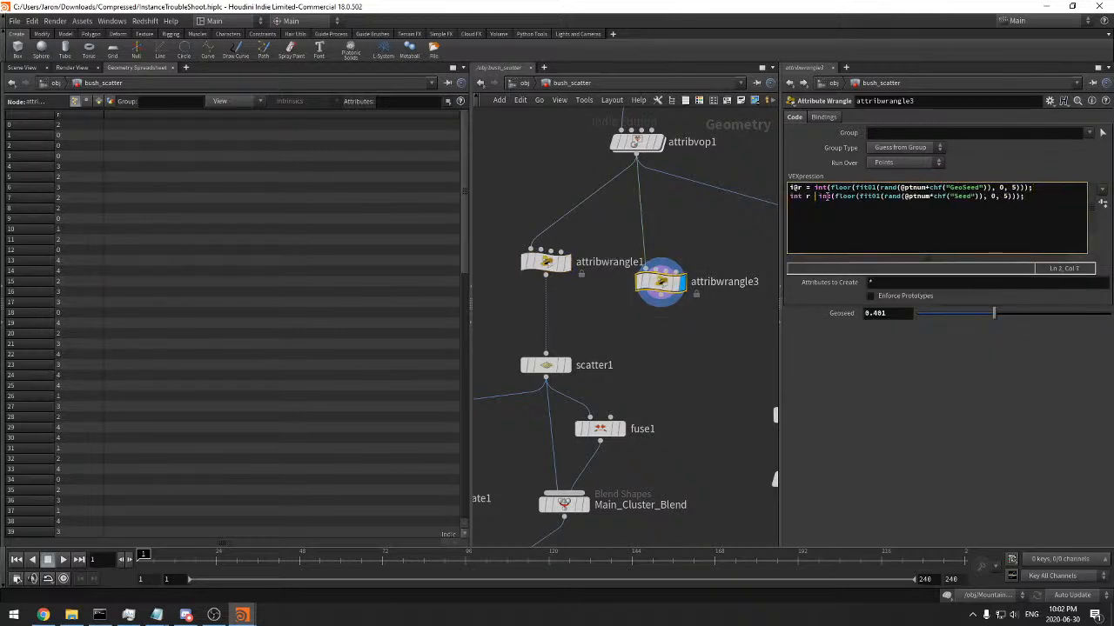
left_click(1002, 198)
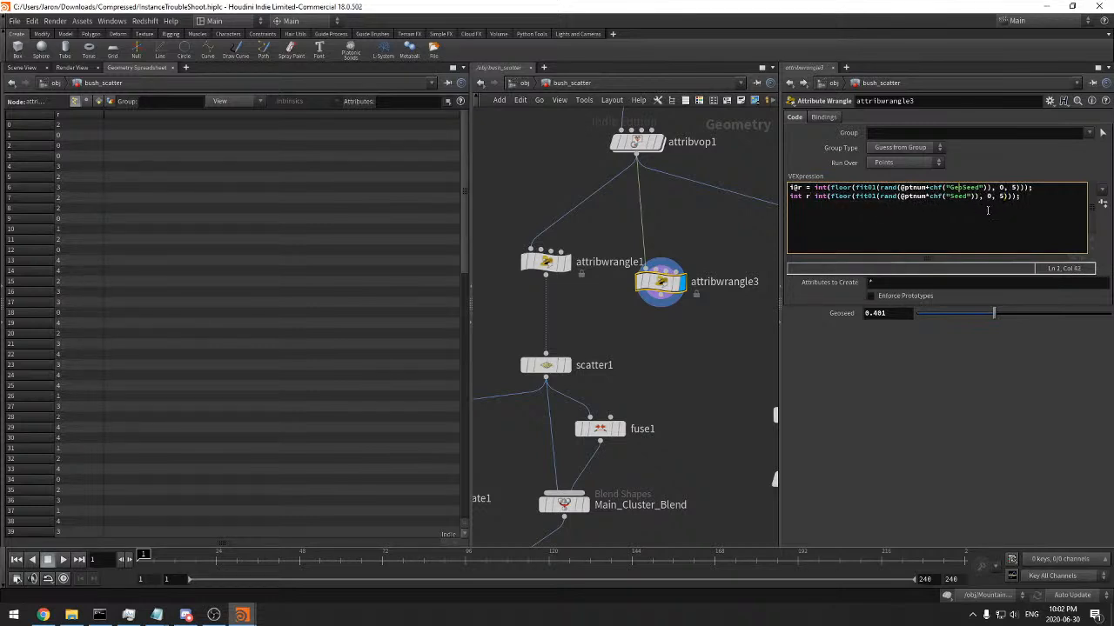
key("shift+Left")
key("shift+Left")
key("shift+Left")
key("BackSpace")
type("Geo")
left_click_drag(1024, 198, 1056, 189)
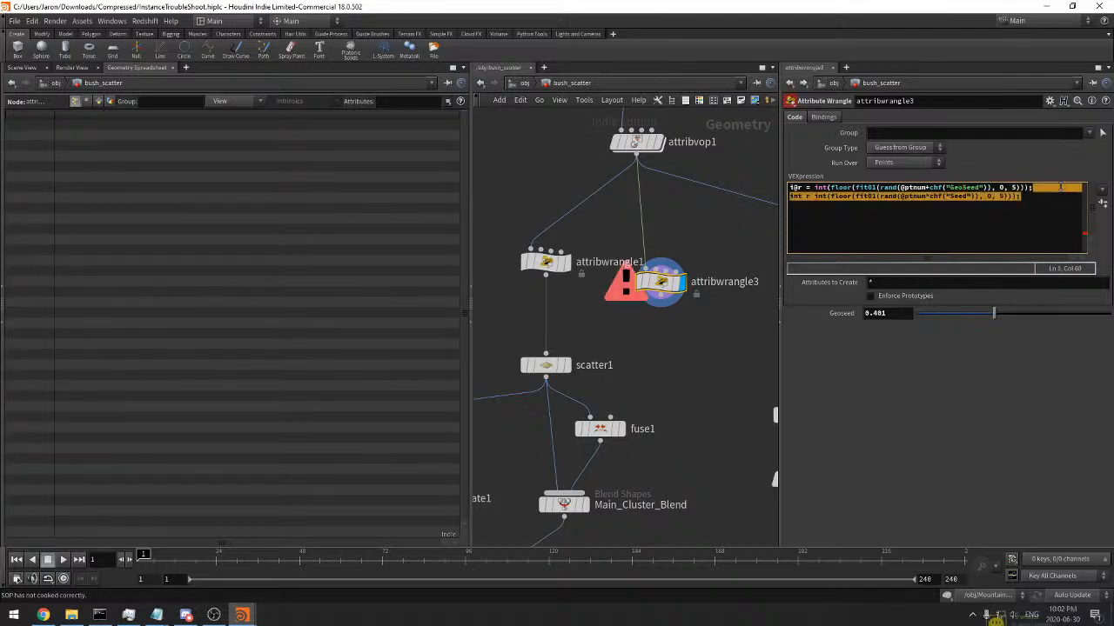
key("BackSpace")
key("ctrl+Return")
left_click(925, 189)
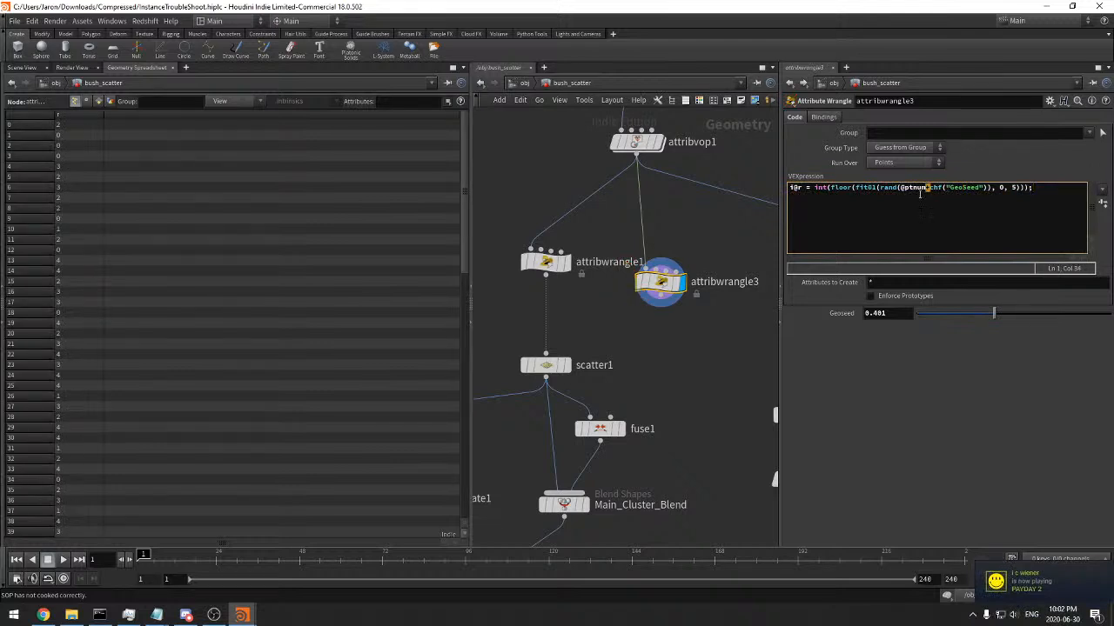
type("*")
left_click_drag(969, 316, 1083, 313)
left_click(964, 213)
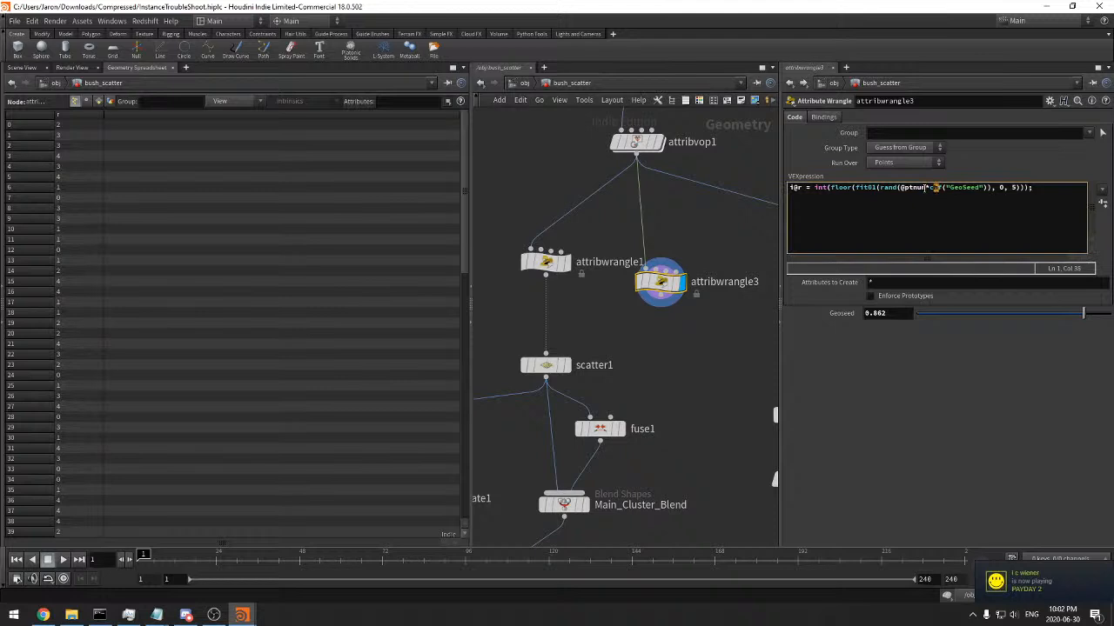
key("BackSpace")
key("shift+Right")
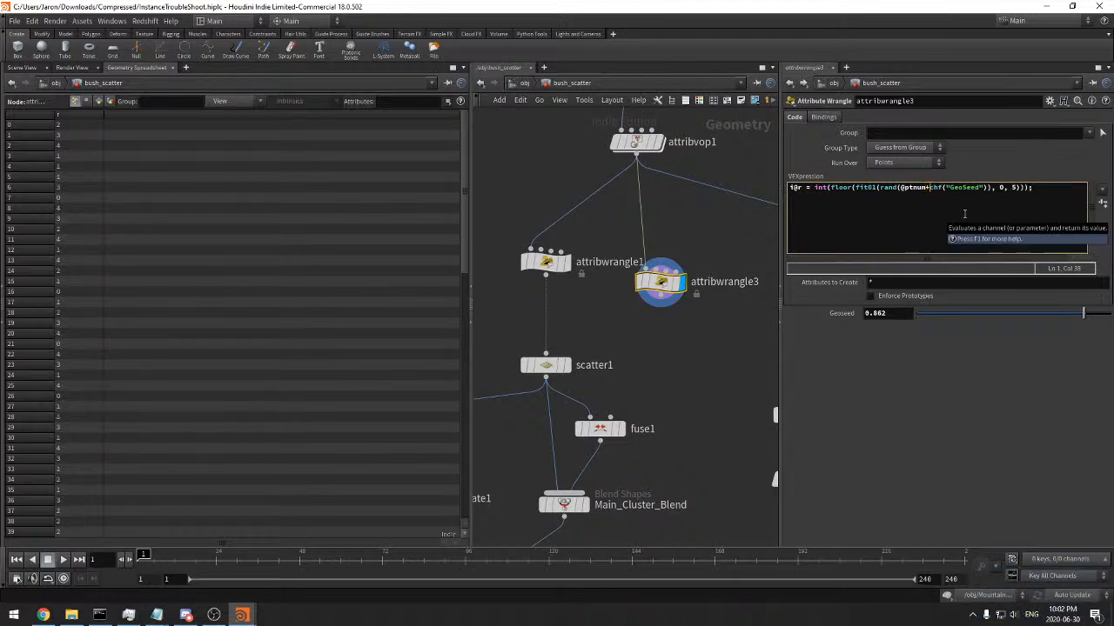
Test attribwrangle3's Geoseed with the values 1, 2, 3 and 0.725
double_click(883, 314)
type("1")
key("Return")
double_click(886, 314)
type("2")
double_click(889, 312)
type("3")
key("Return")
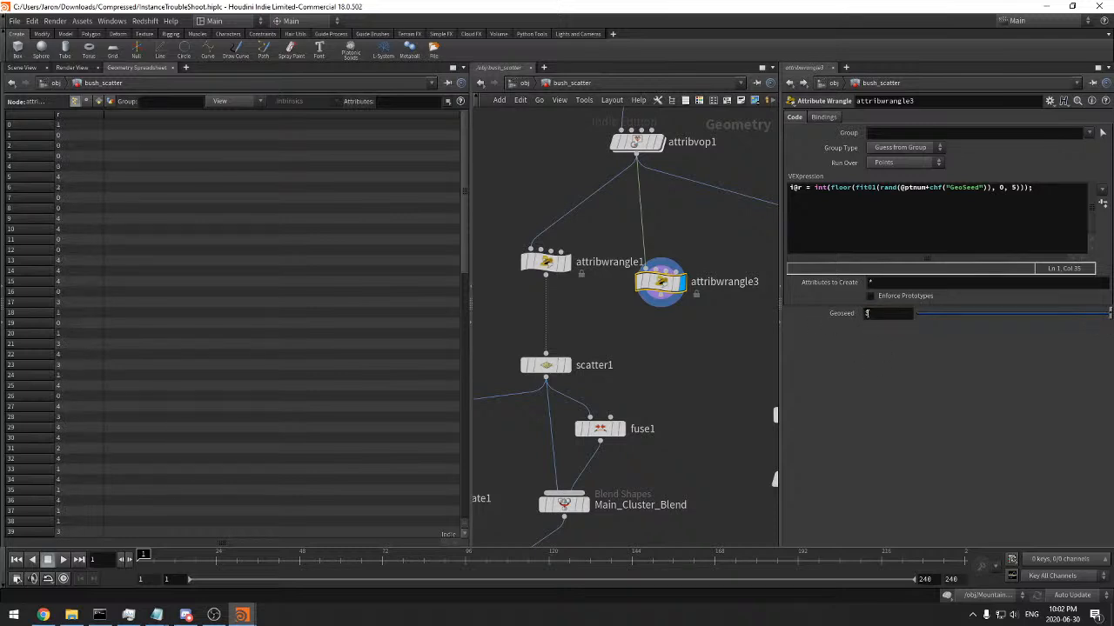
left_click_drag(936, 313, 1056, 312)
left_click_drag(602, 313, 548, 268)
middle_click_drag(606, 302, 606, 310)
left_click_drag(745, 334, 677, 294)
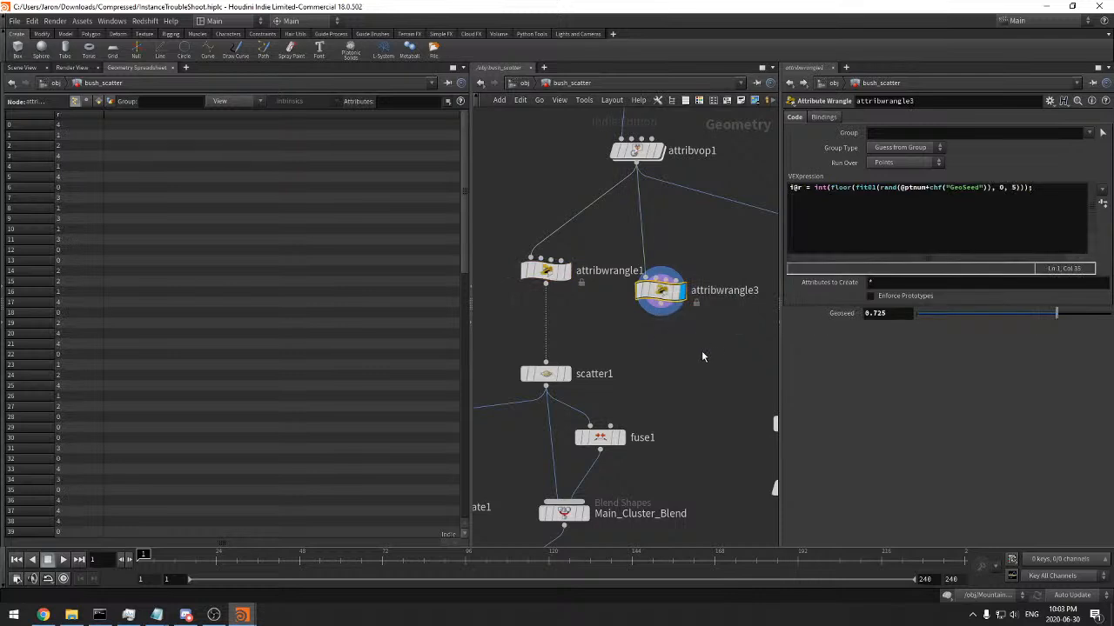
Copy attribwrangle1's random integer line to a new line below the r line in attribwrangle3
double_click(820, 188)
left_click(545, 270)
double_click(849, 196)
left_click(879, 205)
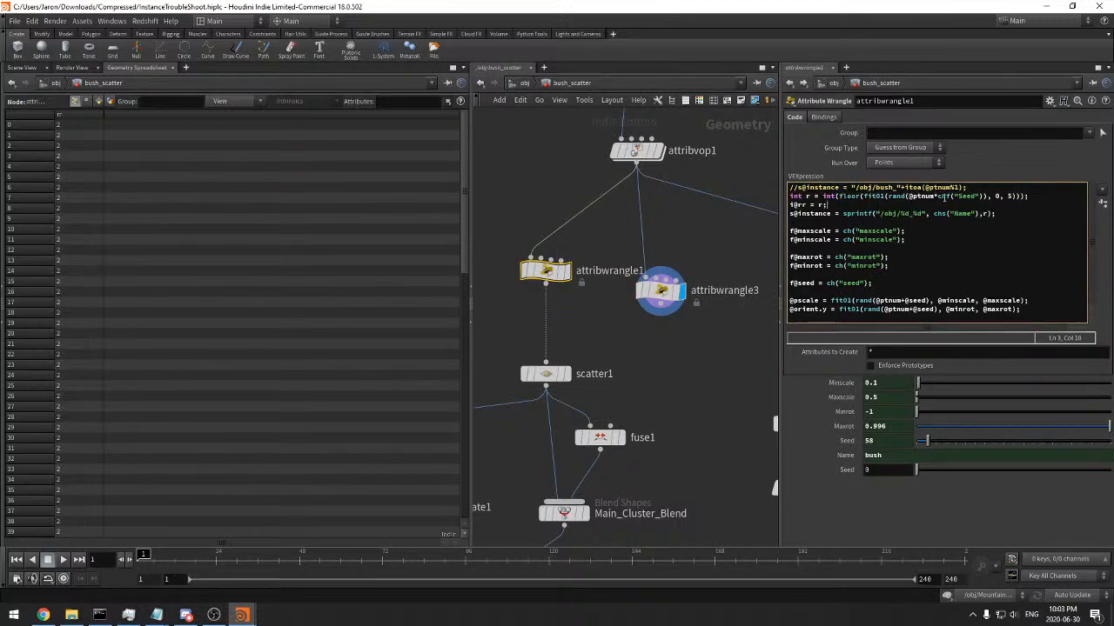
left_click_drag(1036, 194, 789, 196)
key("ctrl+c")
left_click(661, 290)
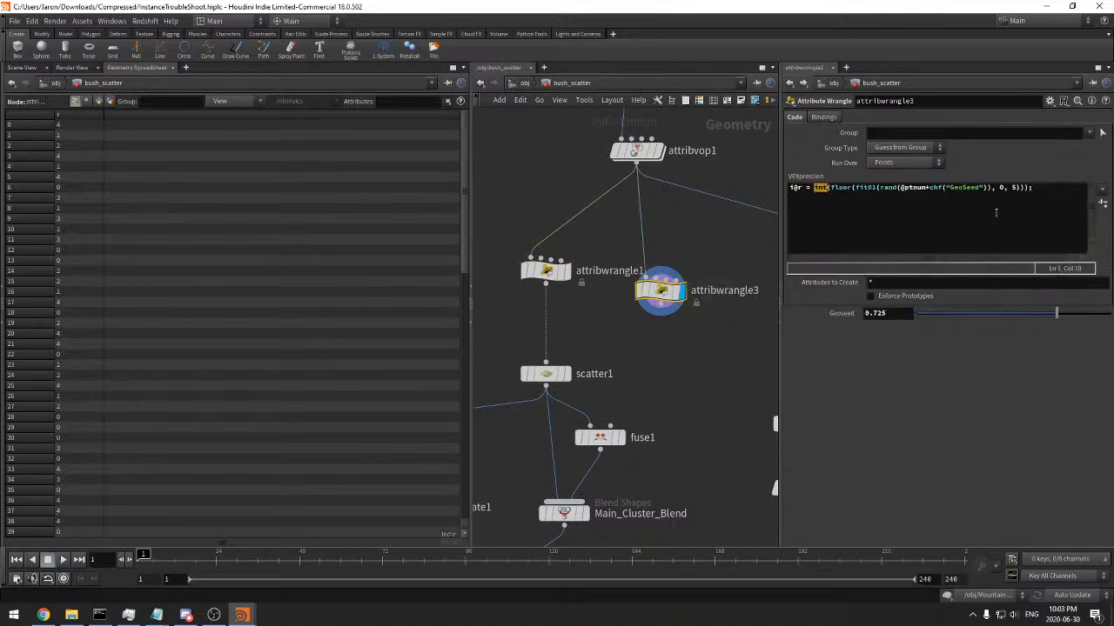
key("Return")
key("ctrl+v")
Change the pasted line to read GeoSeed and write to i@rr, and set Geoseed to 0.587
left_click(965, 187)
left_click(956, 197)
type("Geo")
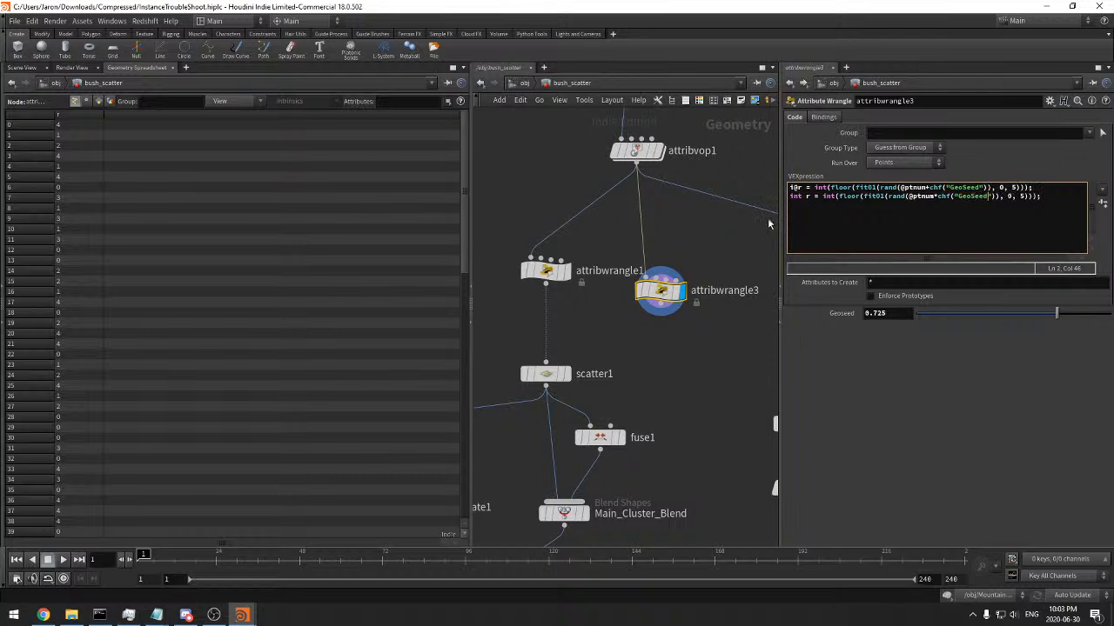
left_click_drag(805, 197, 789, 196)
type("i@r")
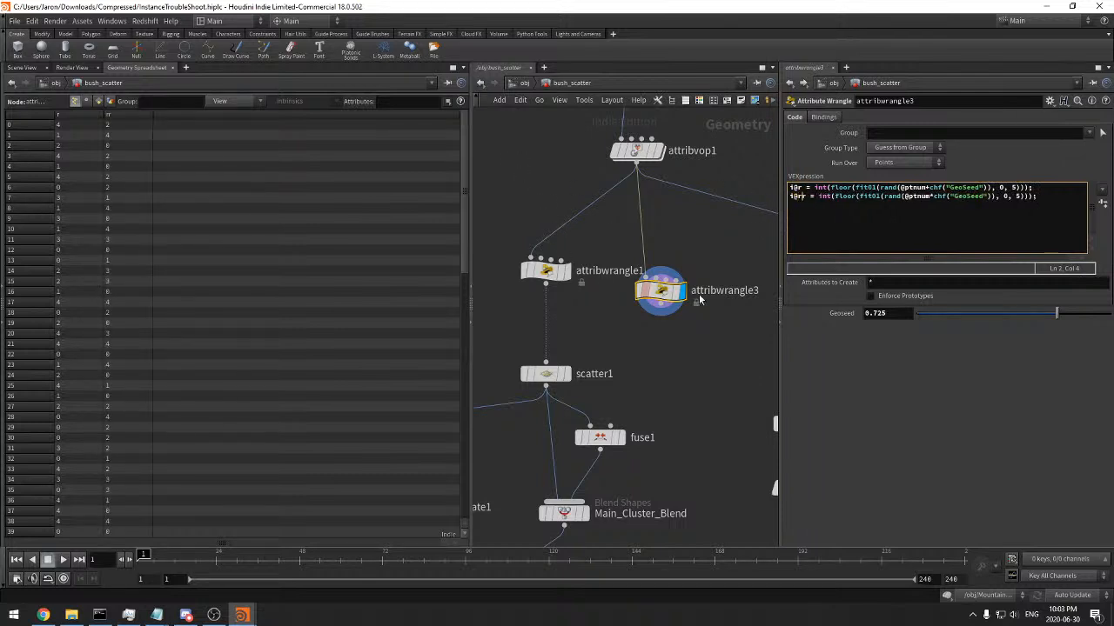
left_click_drag(947, 313, 1030, 313)
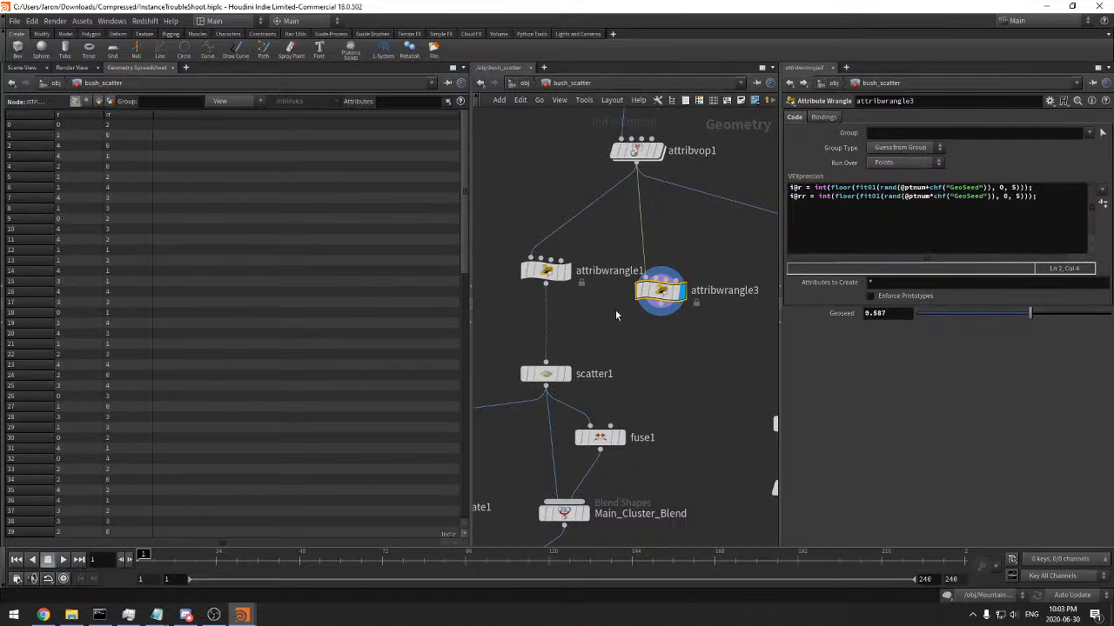
Display attribwrangle1's output and examine its random integer and rr lines
left_click(577, 280)
left_click(546, 271)
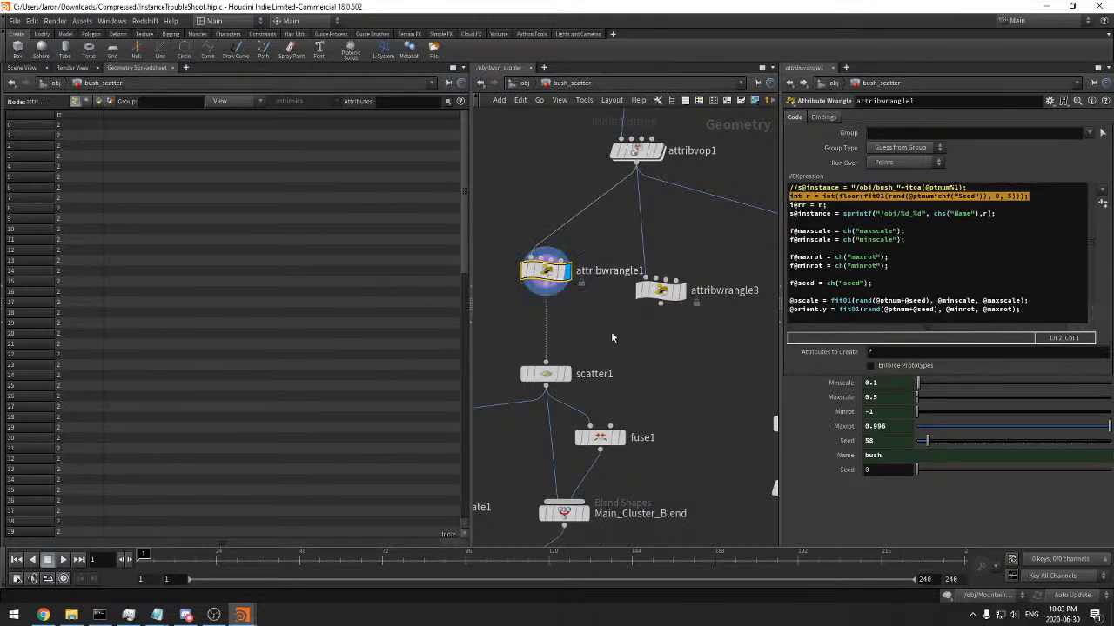
left_click(814, 205)
left_click(869, 196)
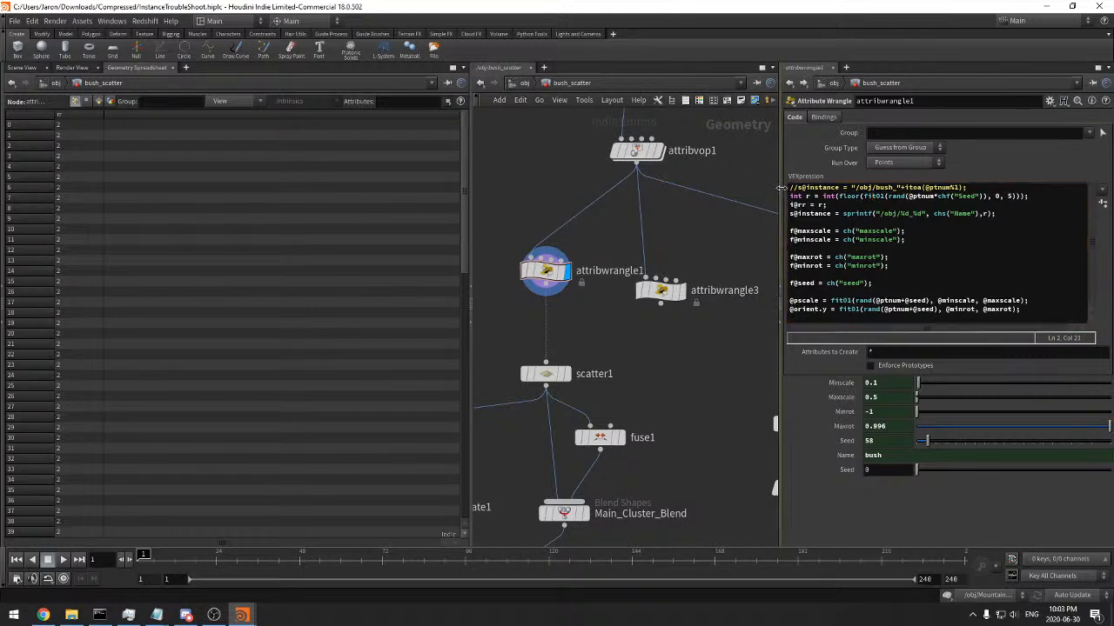
left_click_drag(781, 191, 582, 192)
left_click(884, 191)
key("Return")
type("int")
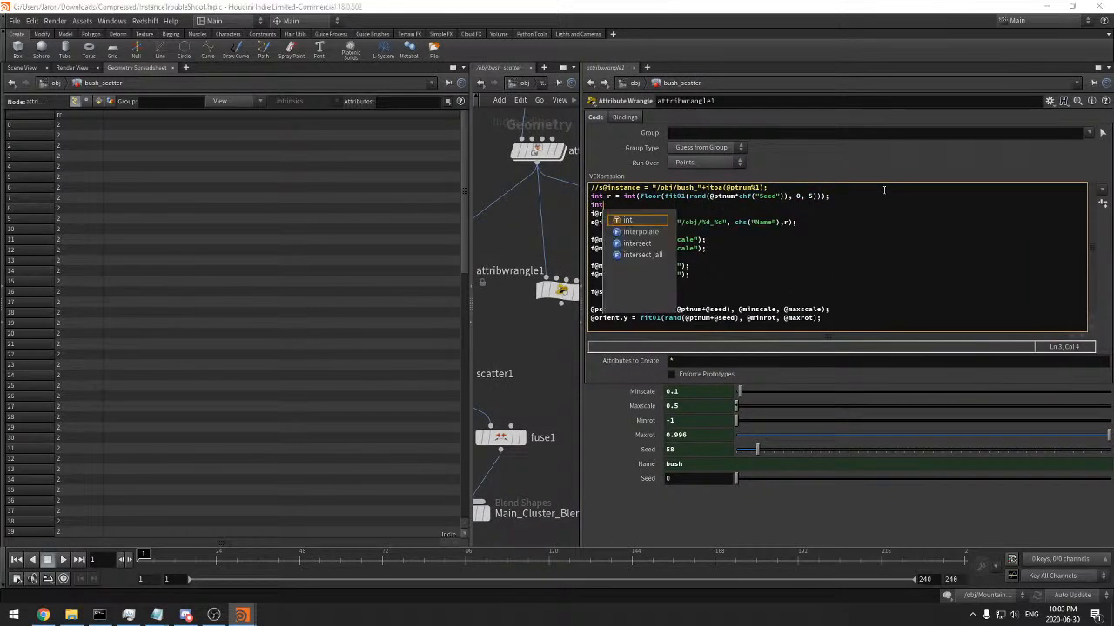
type(" r = 0")
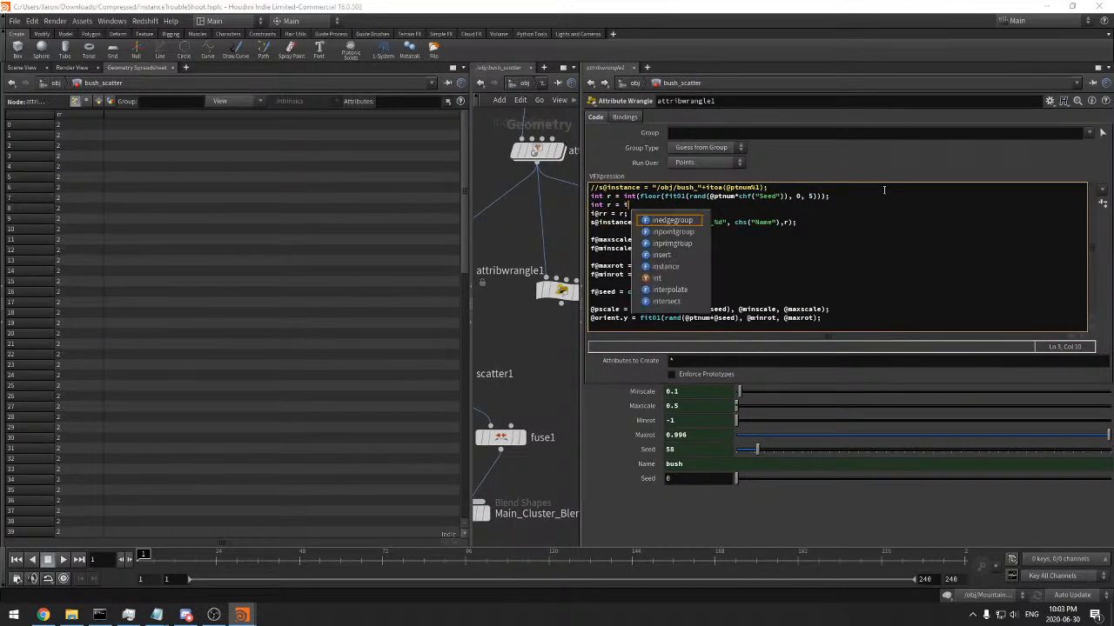
type("ptnum+chf(\"Seed\")")
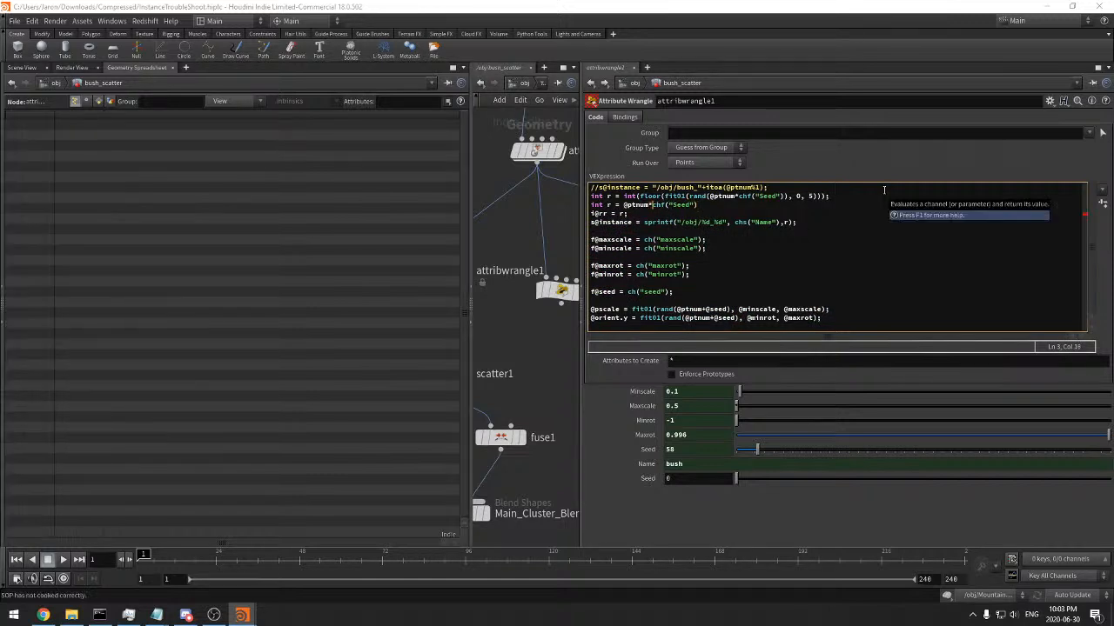
left_click(752, 206)
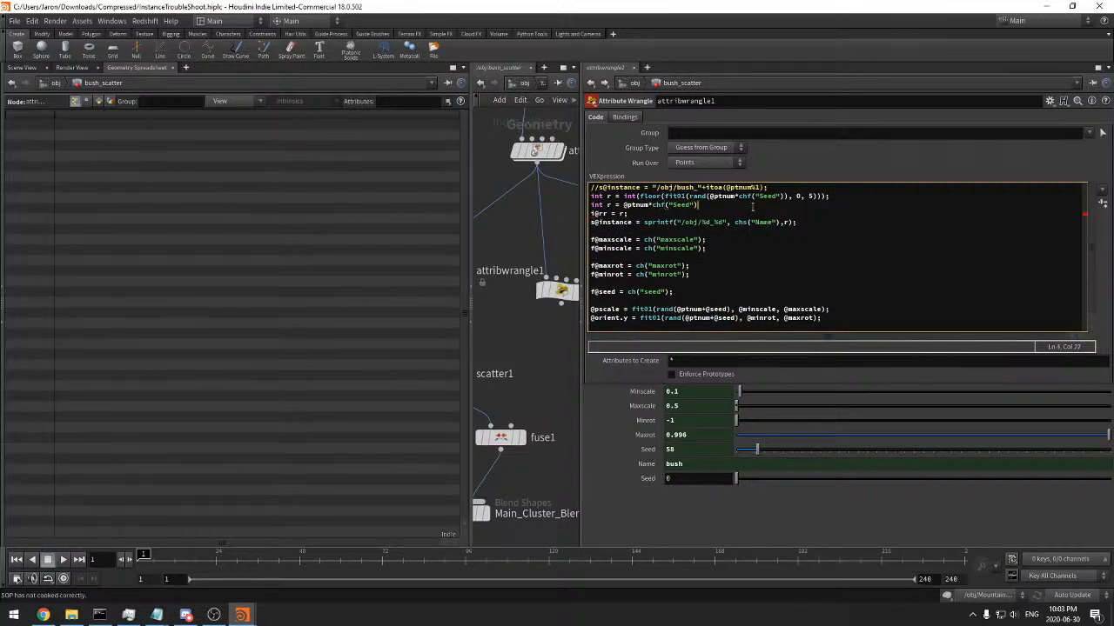
Rename the test variable to rr and export both values with i@r = r; and i@rr = rr;
left_click(609, 205)
type("r")
left_click(630, 213)
key("Left")
key("Left")
key("Left")
key("Left")
key("Left")
key("BackSpace")
key("Return")
type("i@rr = rr;")
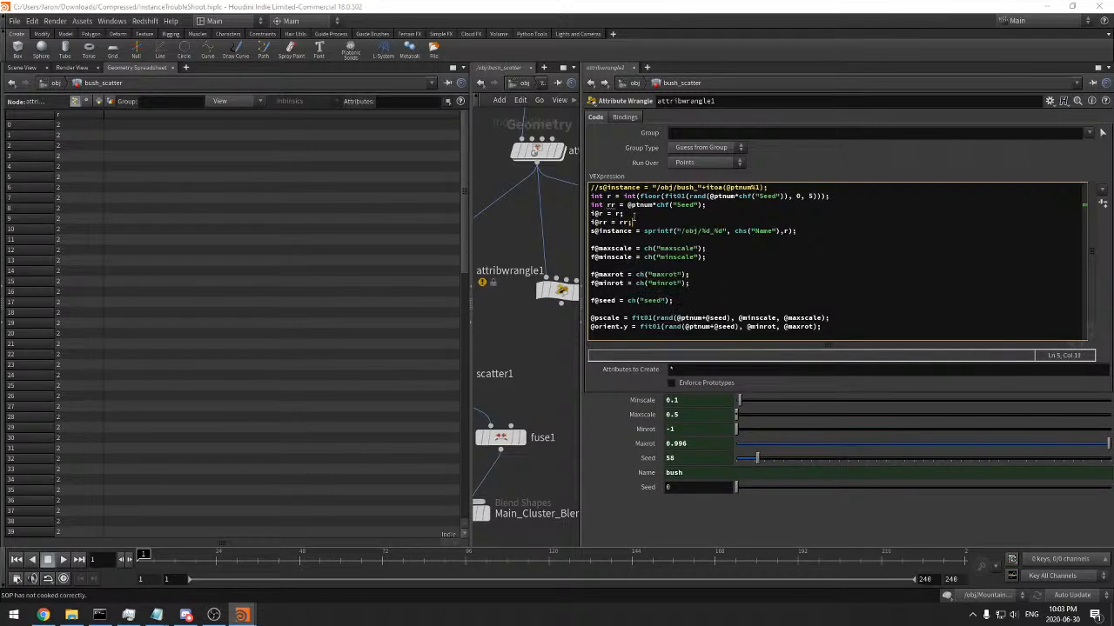
Wrap the rr expression in rand() and set attribwrangle1's Seed to 0.512
left_click(626, 205)
type("rand(")
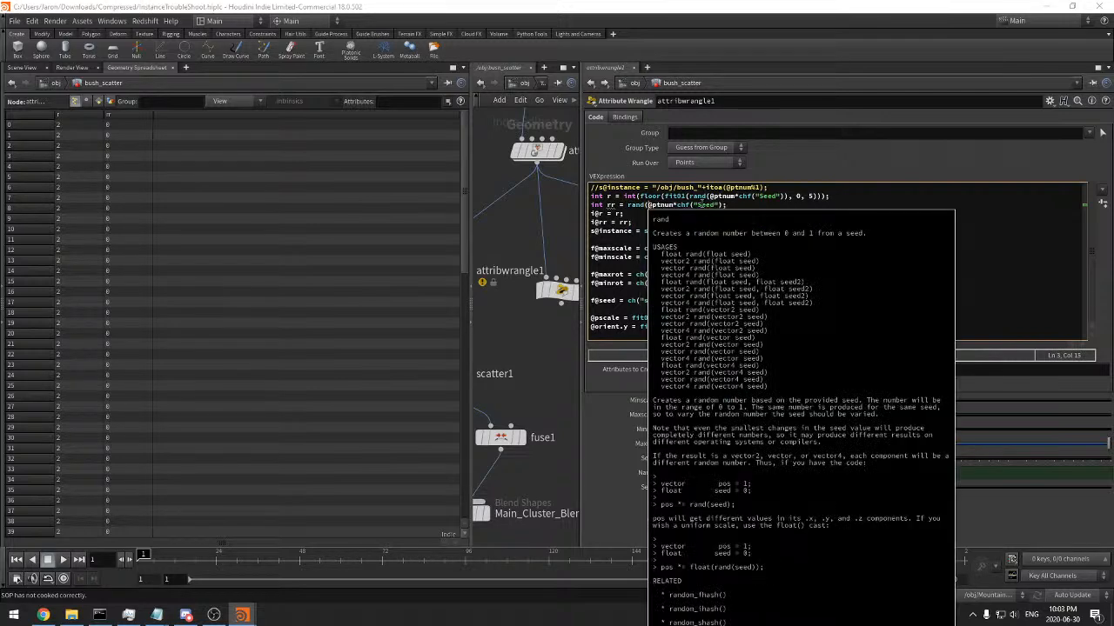
left_click(727, 205)
type(")")
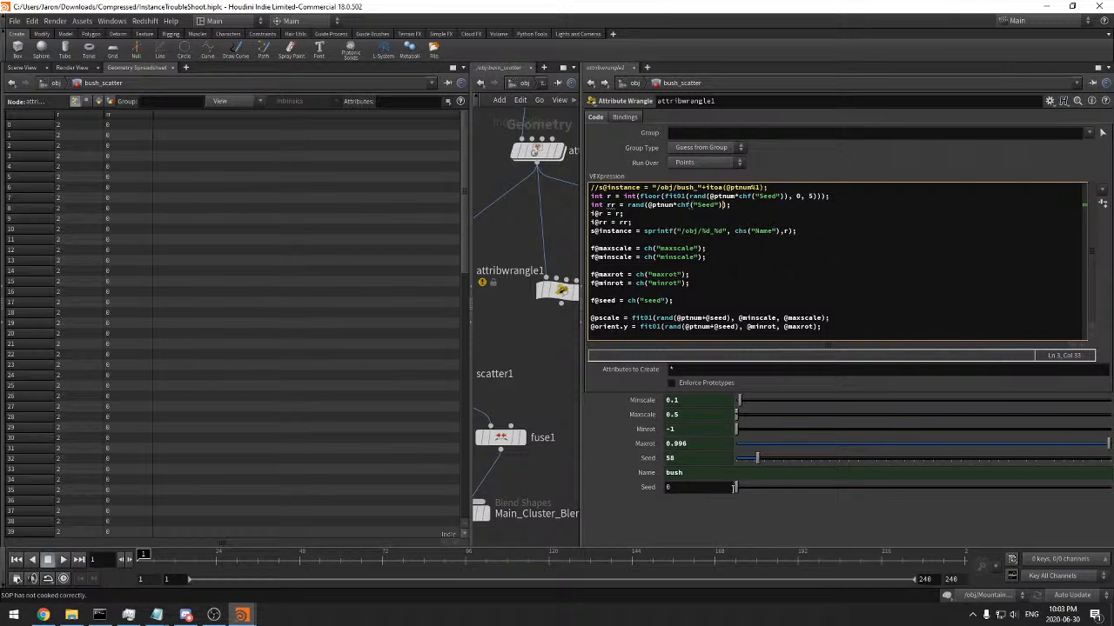
left_click_drag(738, 488, 929, 502)
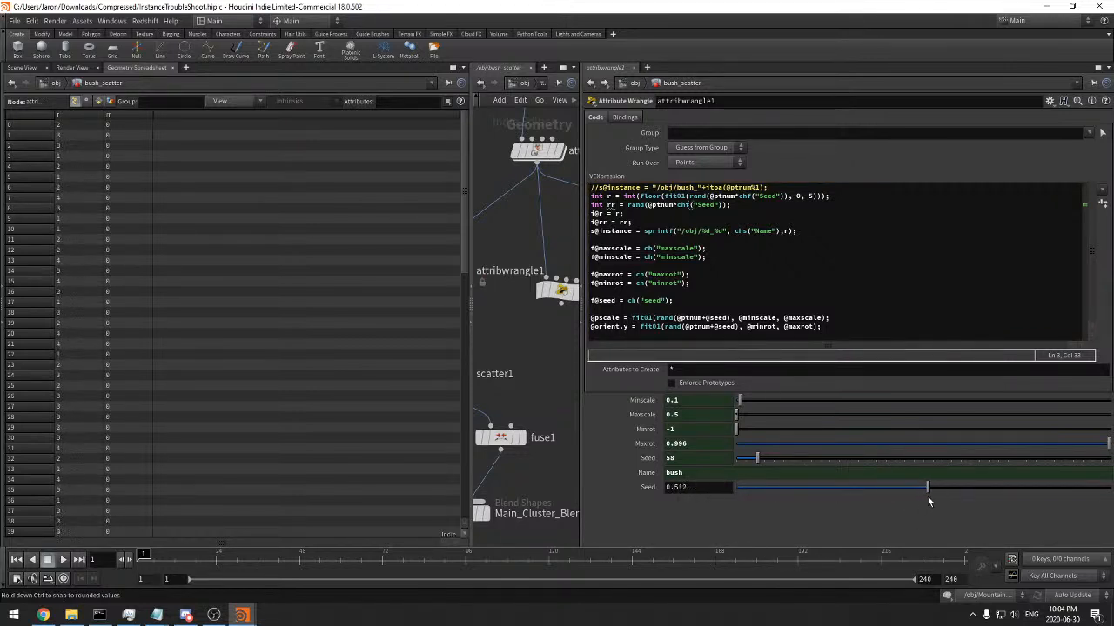
left_click(677, 204)
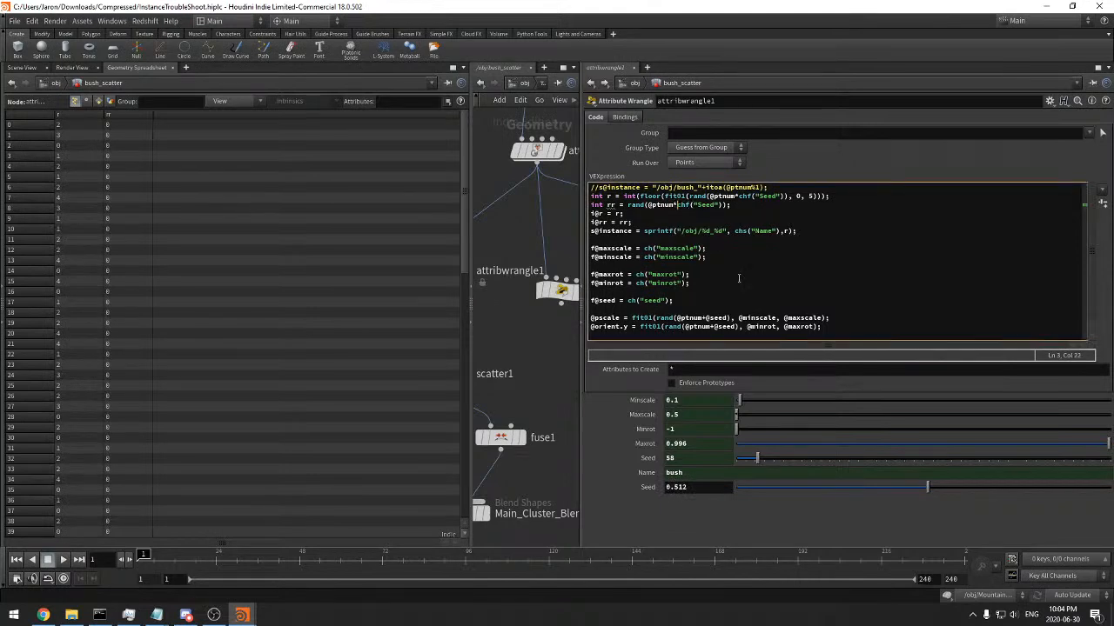
key("BackSpace")
type("+")
key("ctrl+Return")
left_click(765, 496)
left_click_drag(758, 490, 928, 498)
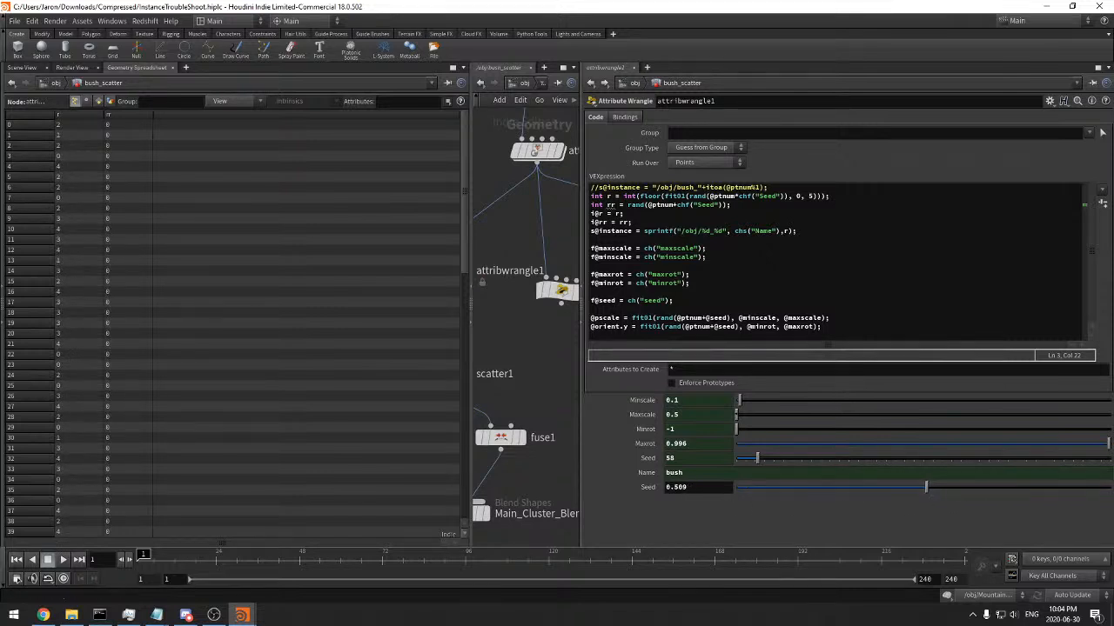
left_click_drag(837, 495, 911, 491)
Delete the rr declaration and the i@r and i@rr export lines from attribwrangle1's code
left_click_drag(767, 205, 861, 191)
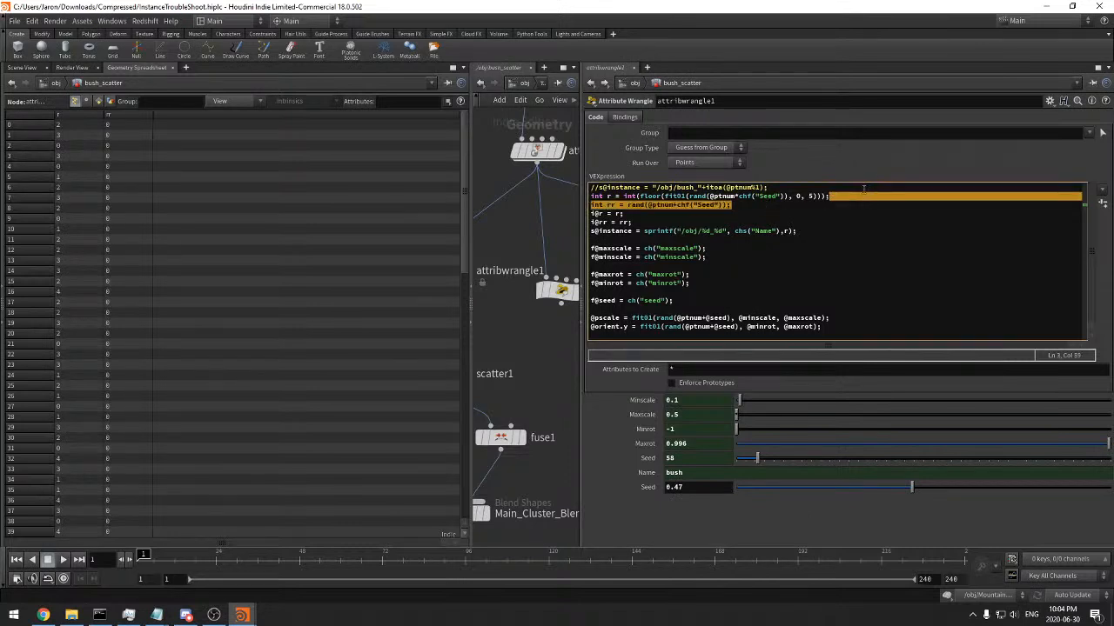
key("BackSpace")
left_click_drag(647, 216, 575, 204)
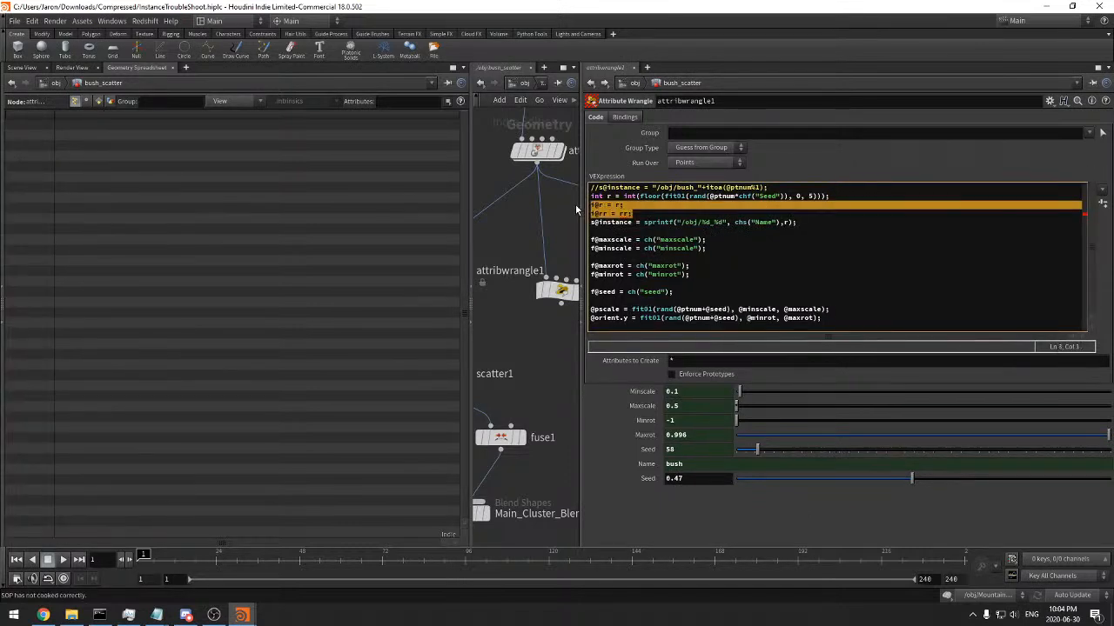
key("BackSpace")
Show all point attributes in the spreadsheet to check the instance column, and set attribwrangle1's Seed to 0.465
left_click(220, 100)
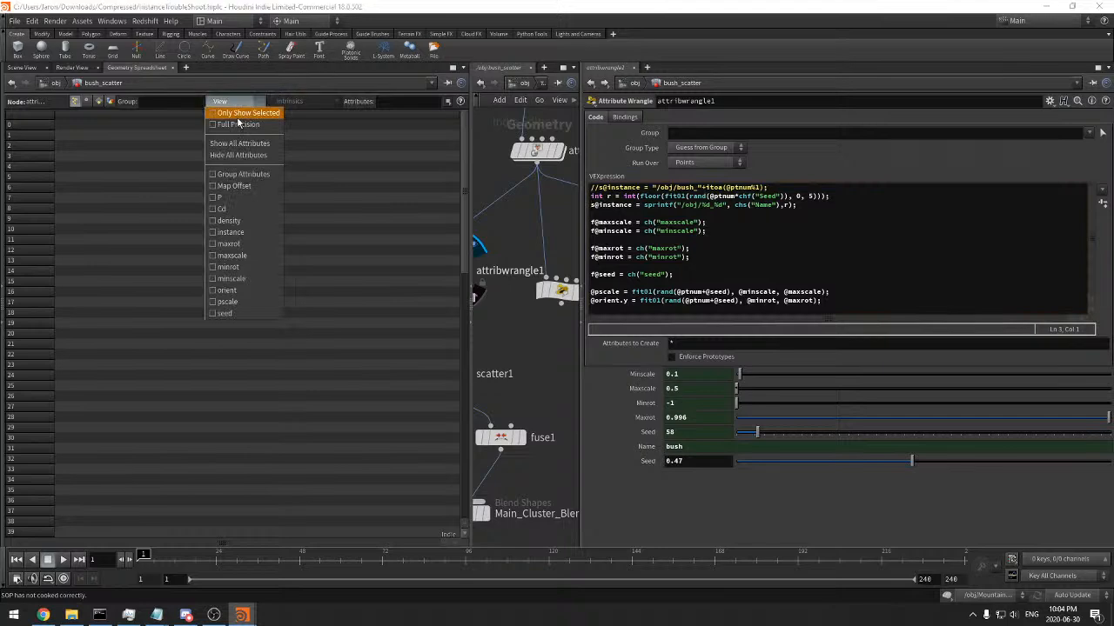
left_click(248, 146)
left_click_drag(471, 235, 804, 235)
left_click_drag(498, 116, 552, 117)
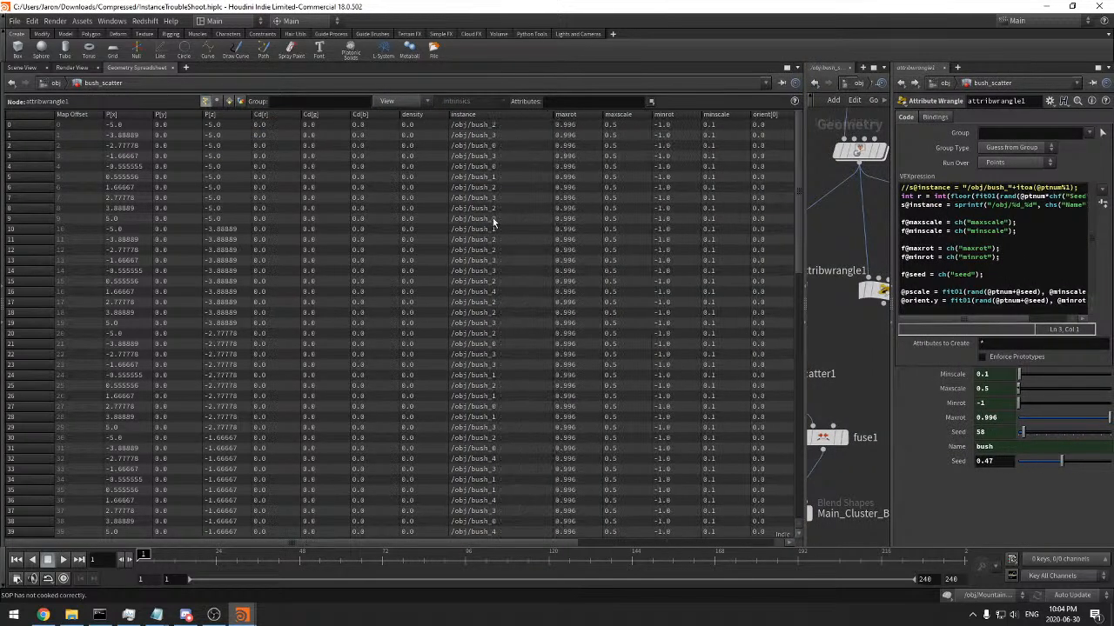
left_click_drag(805, 233, 478, 233)
left_click_drag(818, 462, 783, 474)
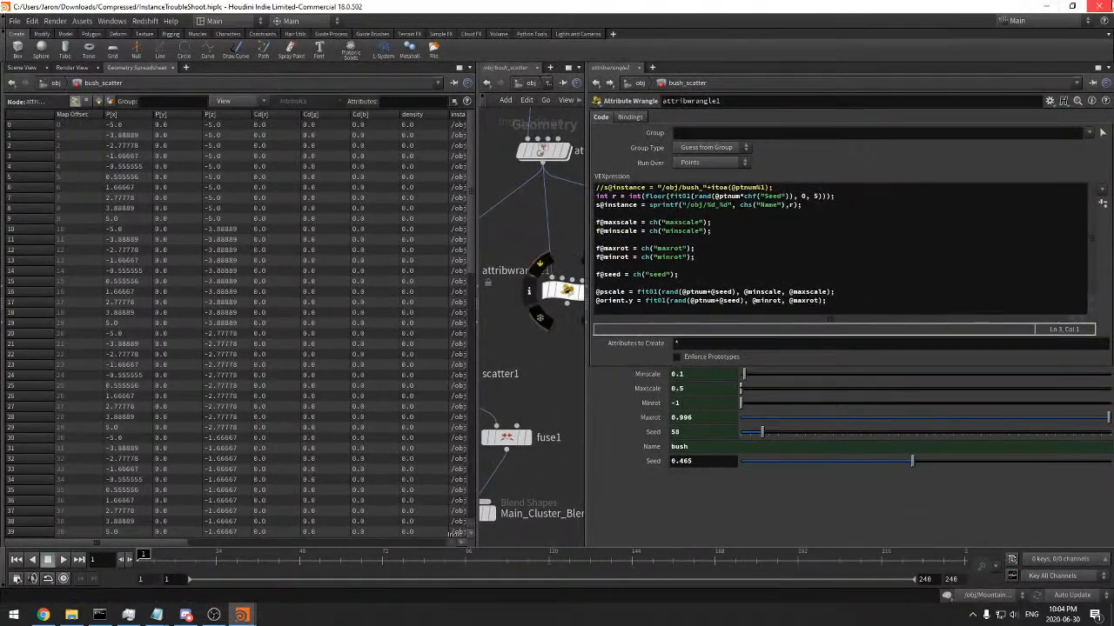
Quit the InstanceTroubleShoot scene and discard its changes
left_click(1098, 7)
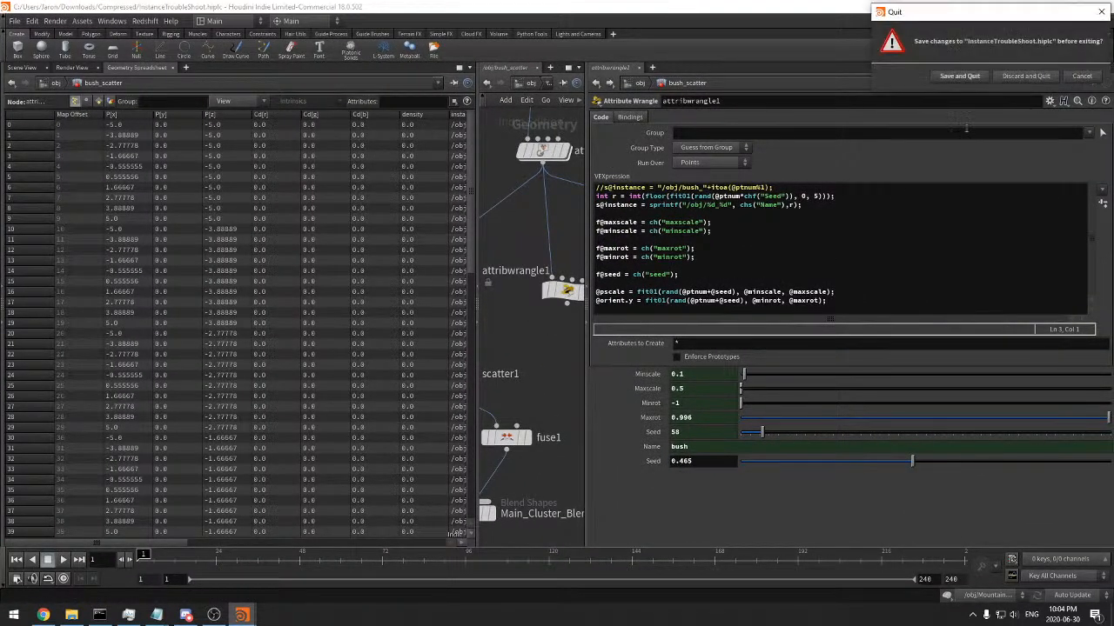
left_click(1082, 77)
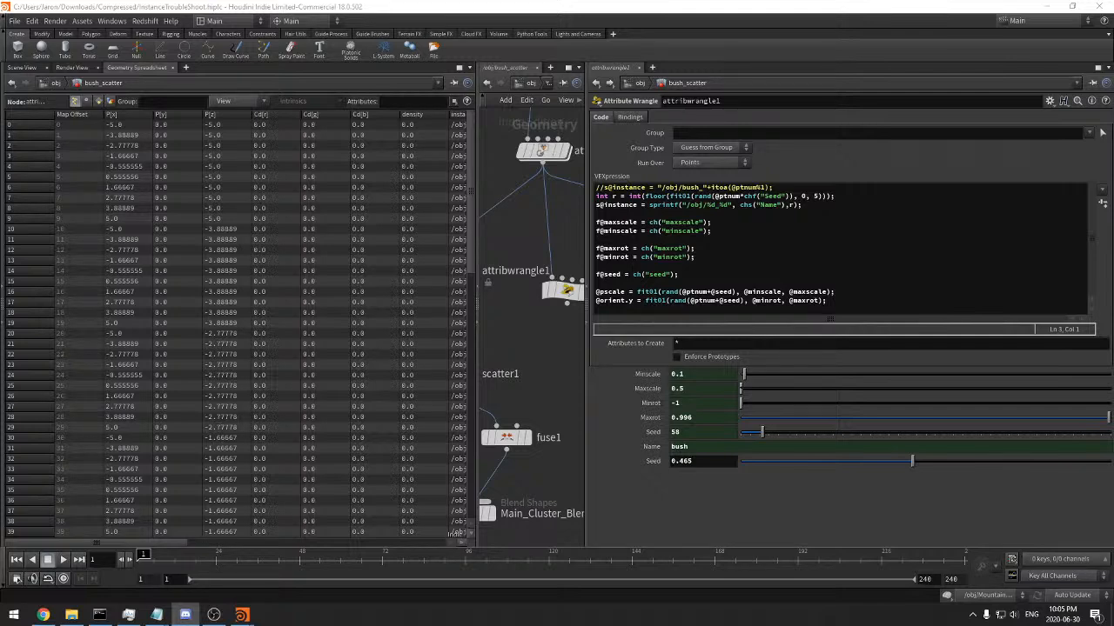
key("alt+Tab")
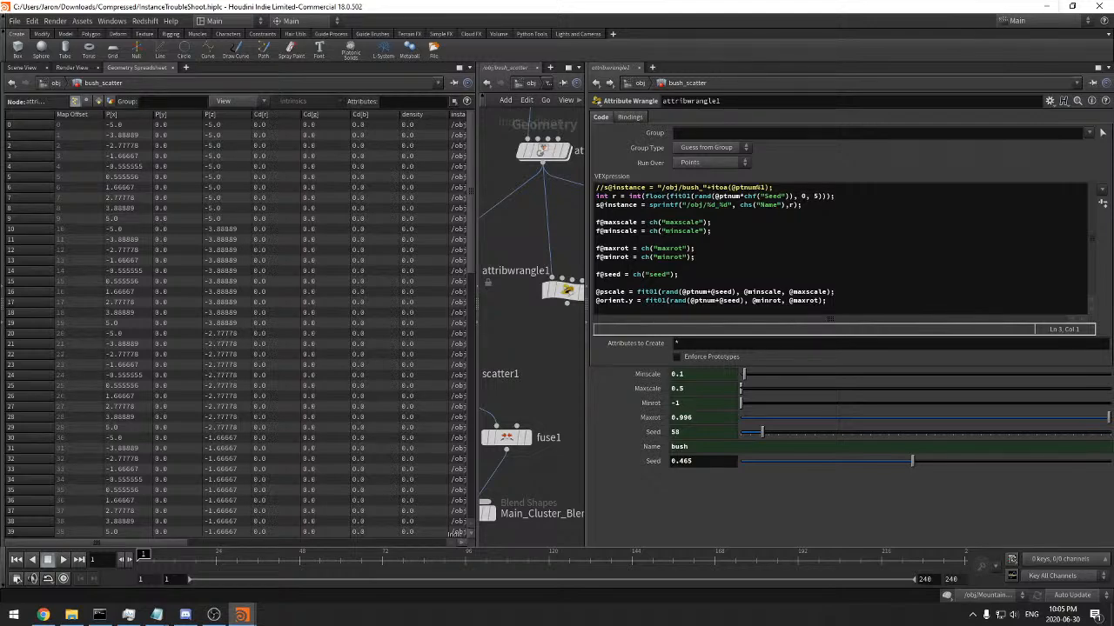
left_click(722, 231)
left_click(1097, 6)
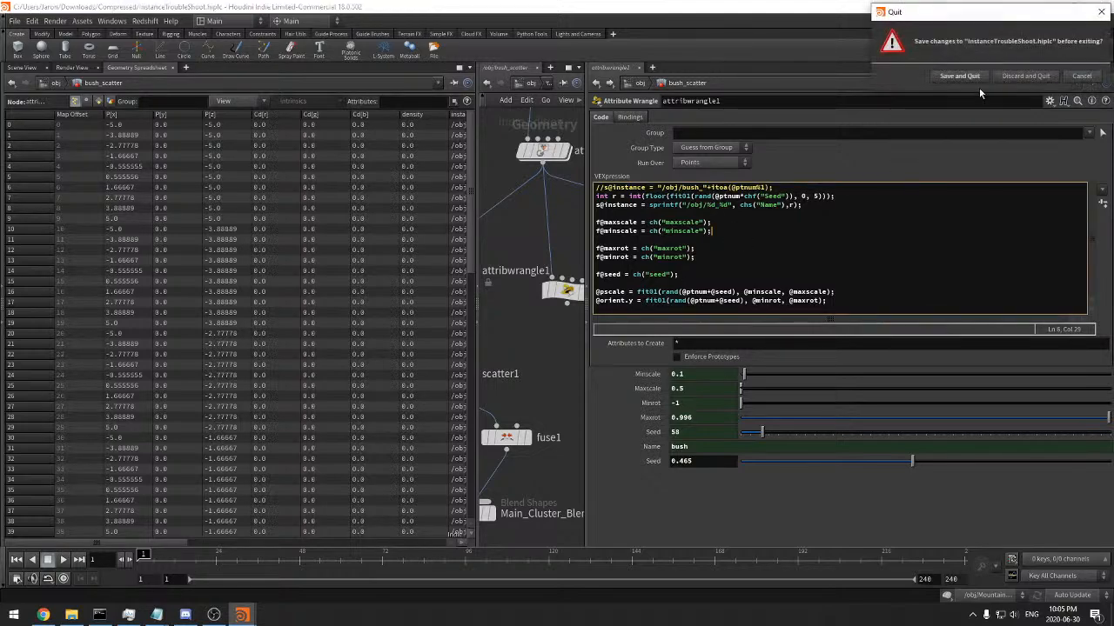
left_click(1025, 75)
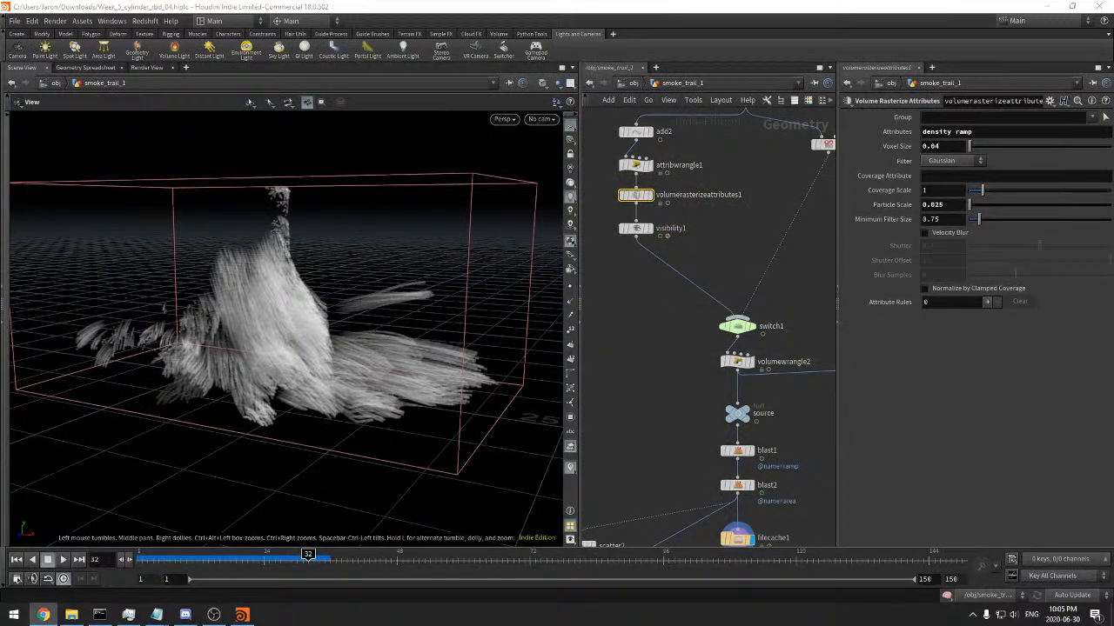
Switch to Chrome, look through the Chrome Remote Desktop home page, and return to the smoke trail scene in Houdini
left_click_drag(0, 7, 567, 2)
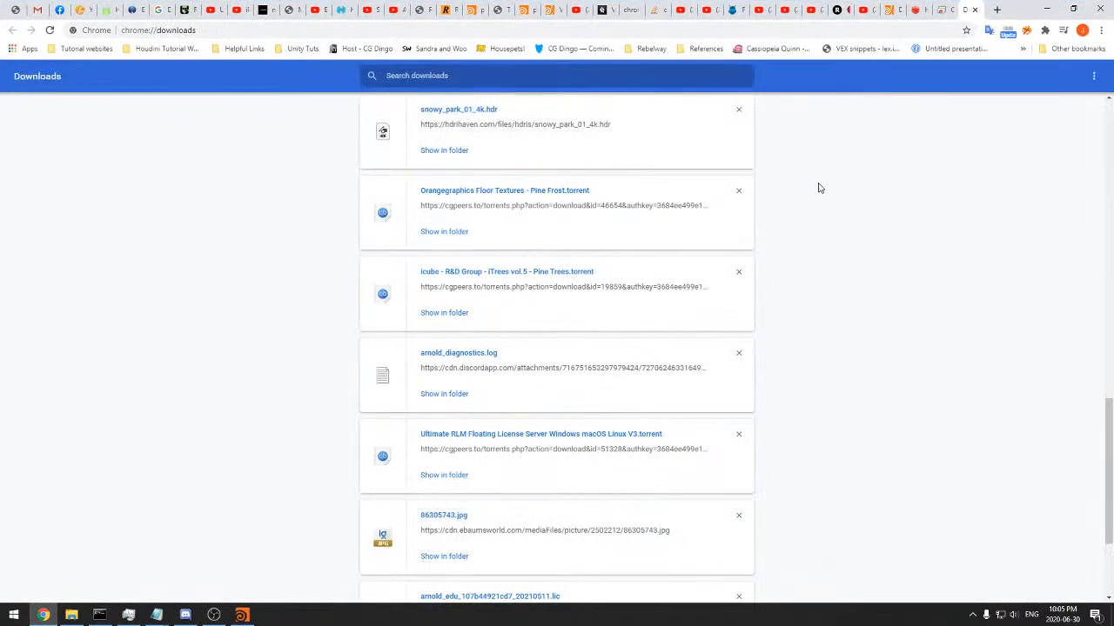
left_click(942, 9)
left_click(966, 9)
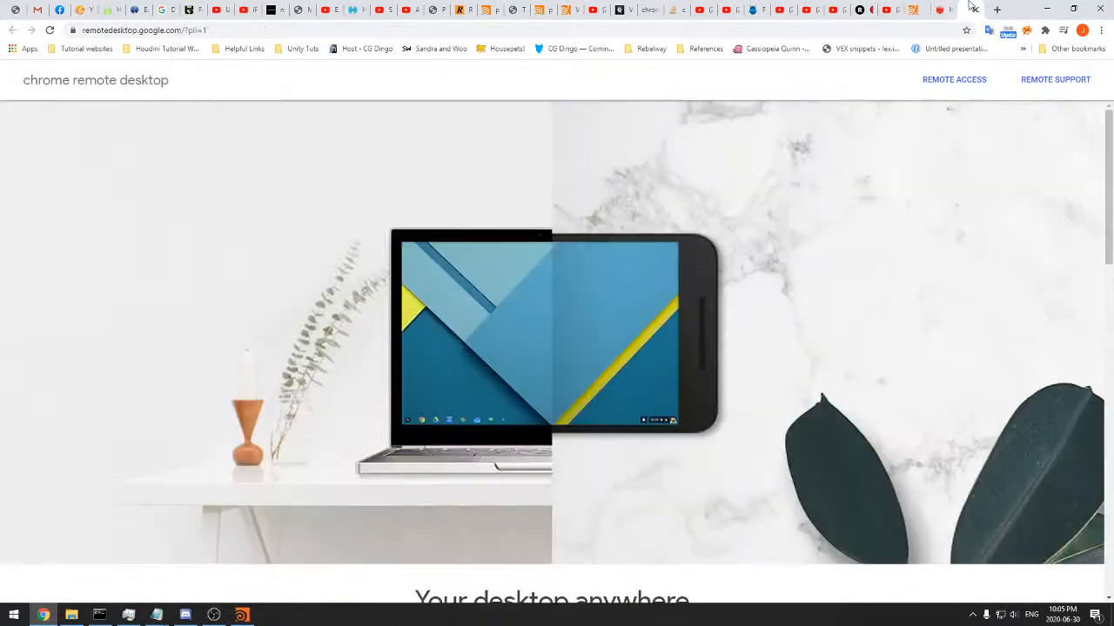
left_click(132, 80)
scroll(277, 202, "down", 1)
scroll(286, 236, "down", 12)
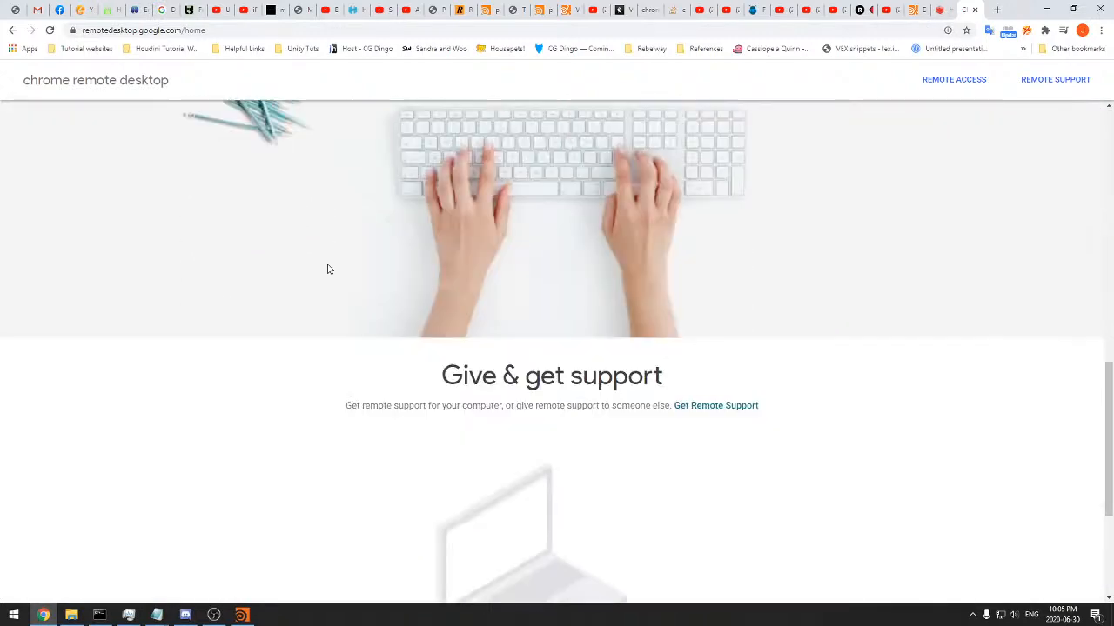
scroll(328, 266, "up", 5)
scroll(328, 266, "up", 7)
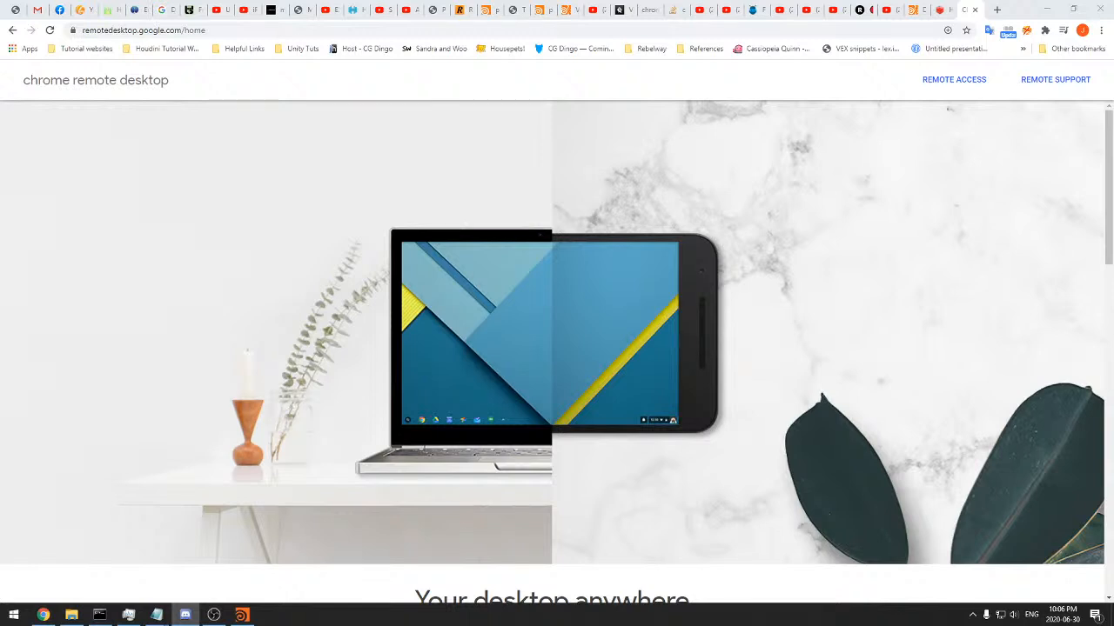
key("alt+Tab")
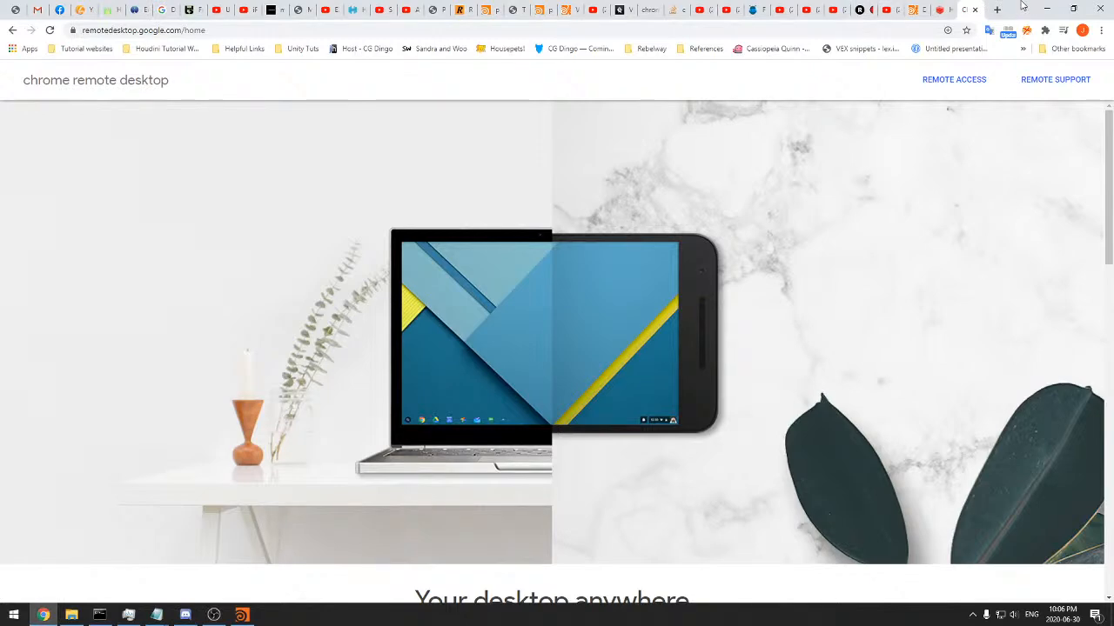
key("alt+Tab")
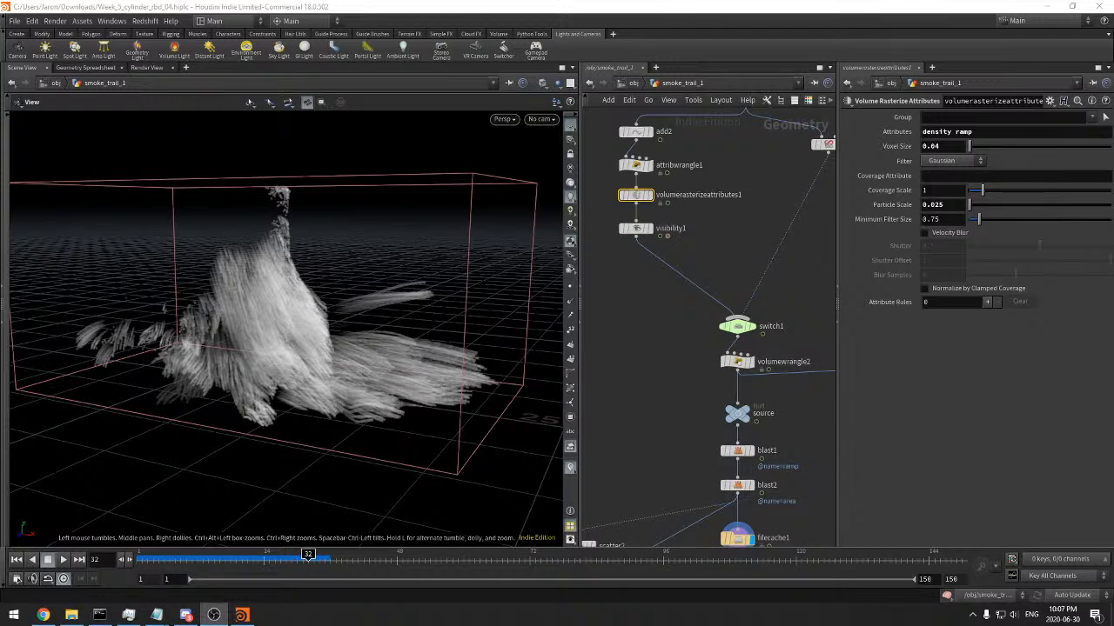
right_click_drag(514, 261, 493, 270)
middle_click_drag(490, 270, 487, 244)
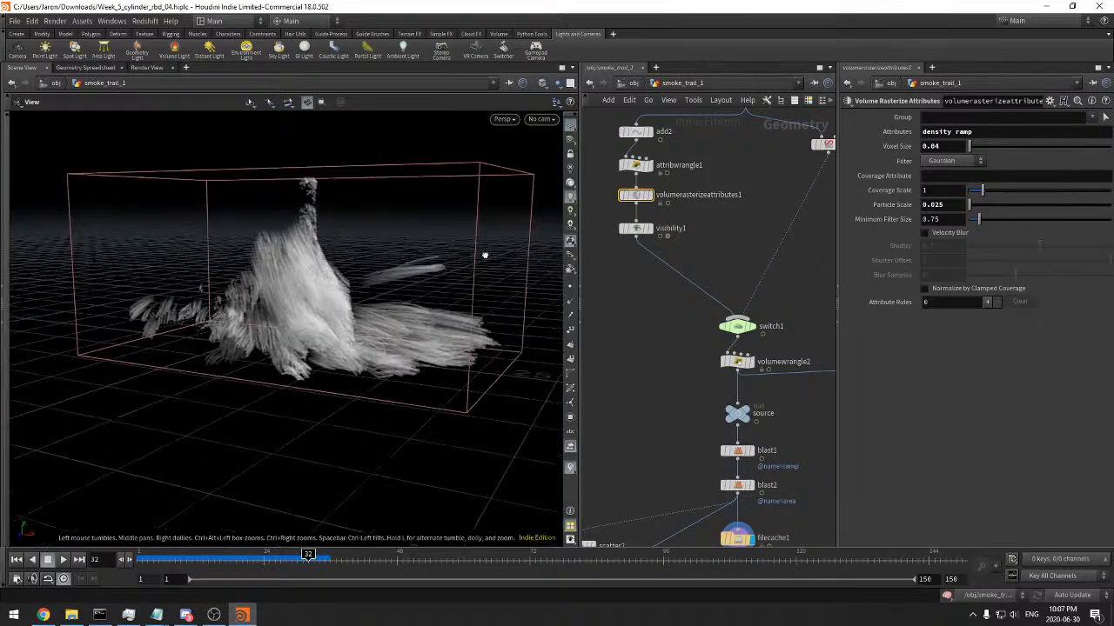
left_click_drag(486, 243, 435, 287)
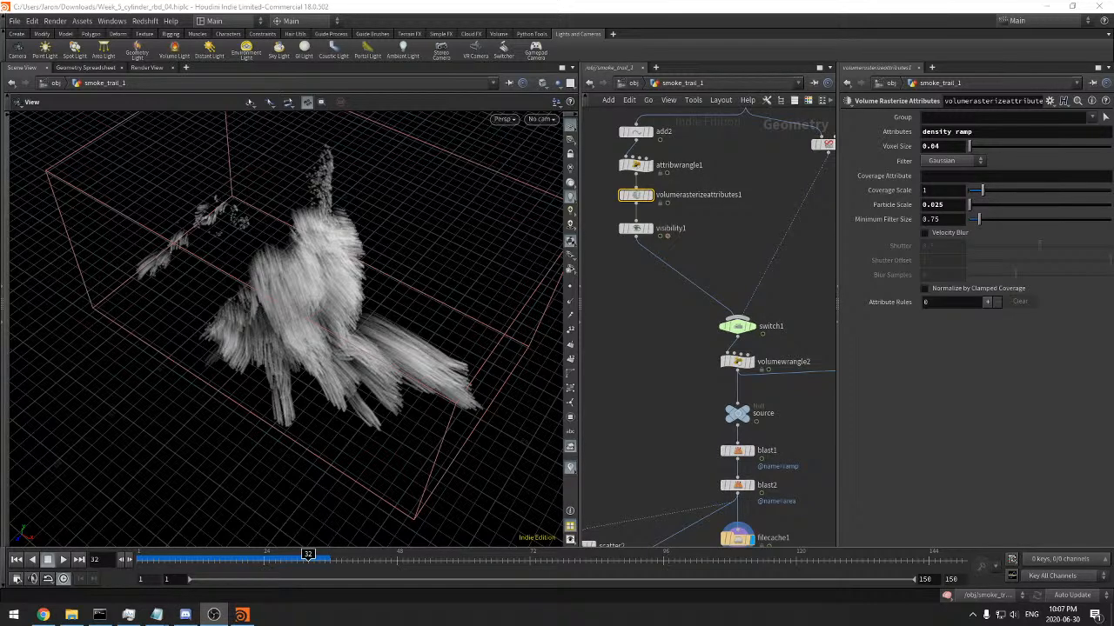
left_click_drag(357, 254, 379, 222)
Open the viewport's display options and review the background and texture settings, including texture cache and 2D and 3D texture limits
key("d")
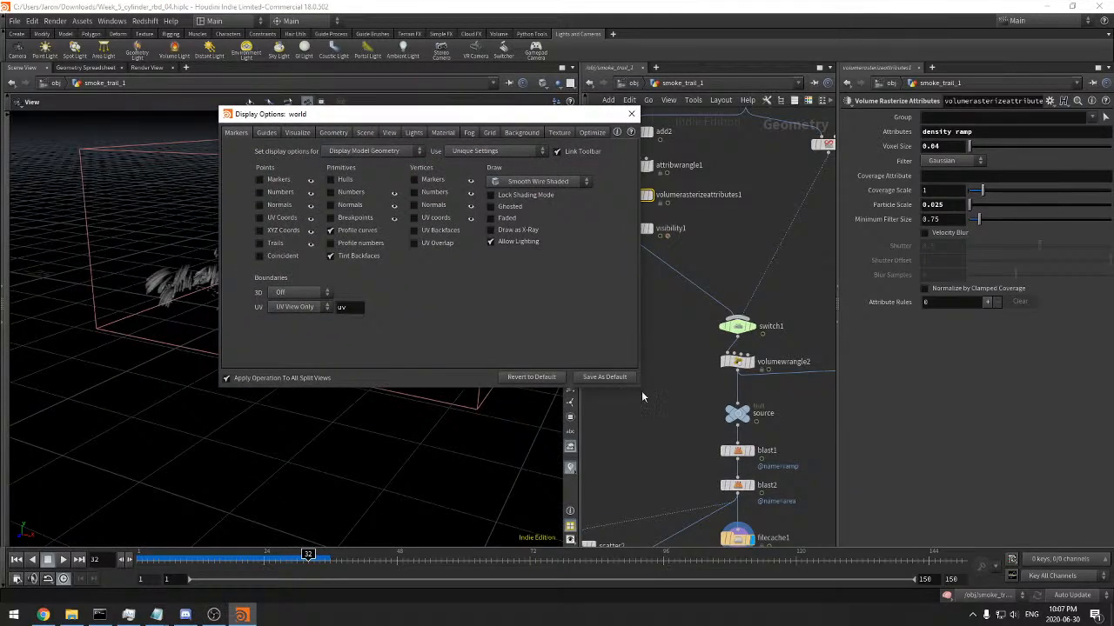
mouse_move(644, 394)
left_mouse_down()
mouse_move(711, 435)
mouse_move(657, 400)
left_mouse_up()
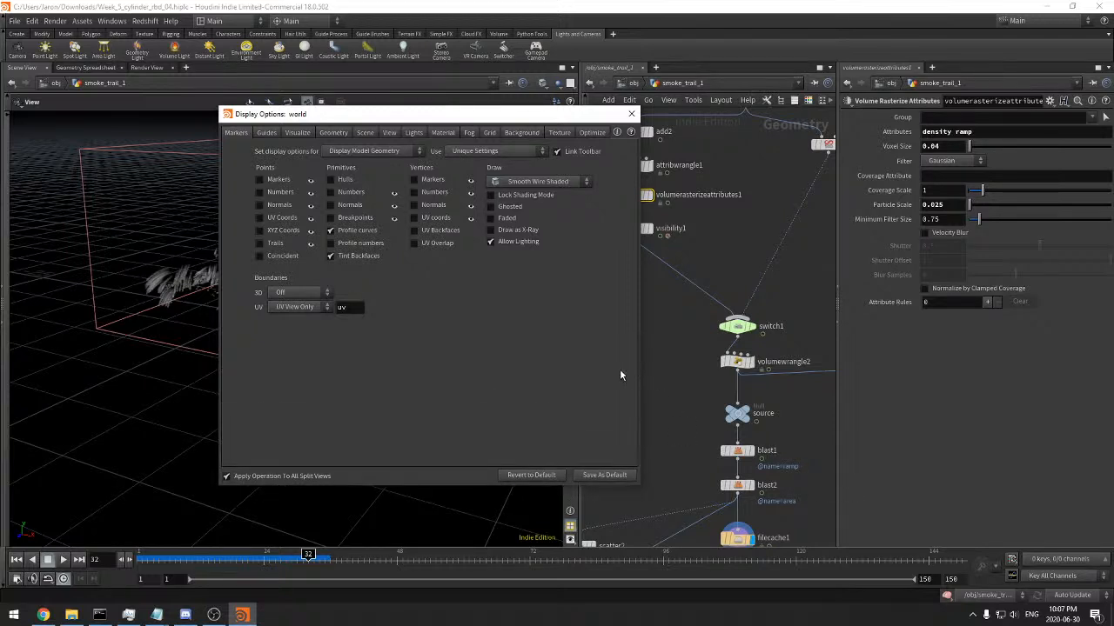
left_click_drag(637, 486, 522, 425)
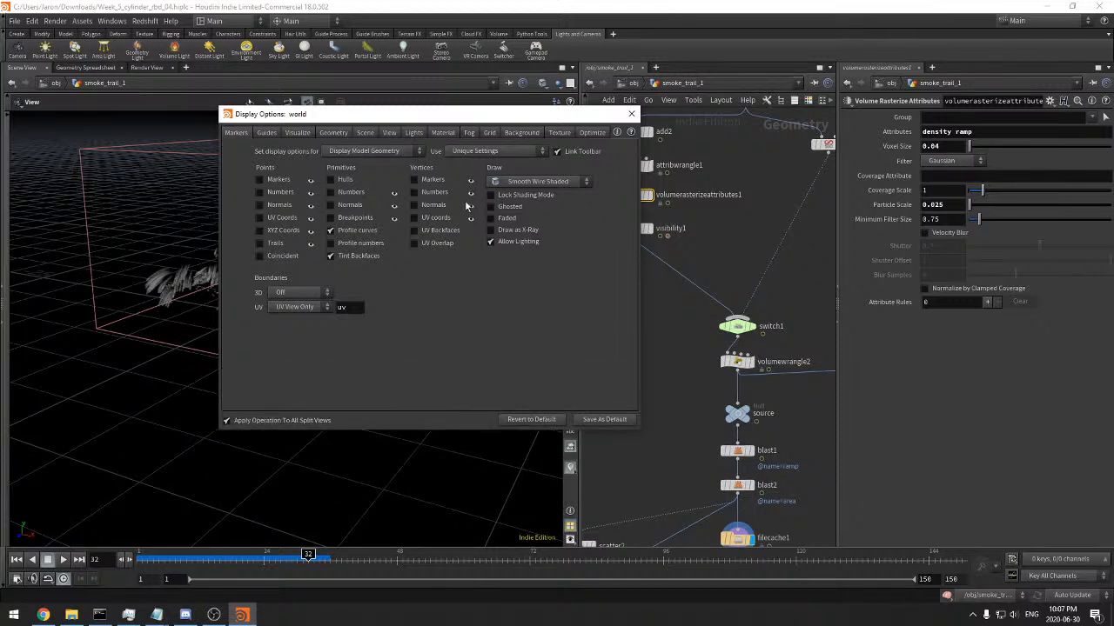
left_click_drag(454, 118, 444, 117)
left_click(492, 131)
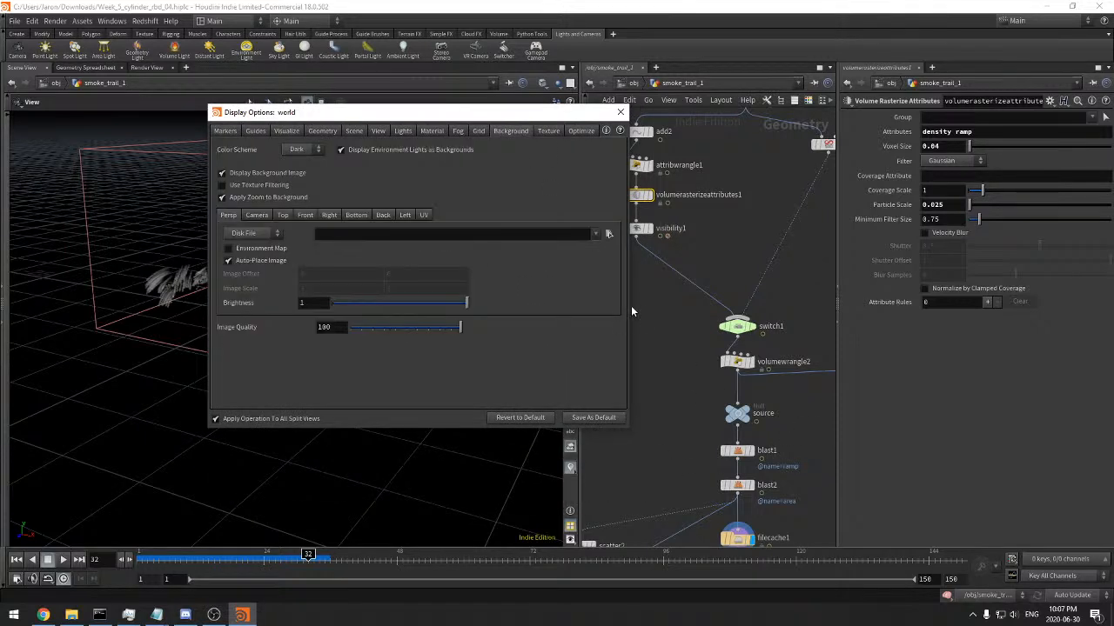
left_click(549, 130)
left_click_drag(547, 112, 586, 158)
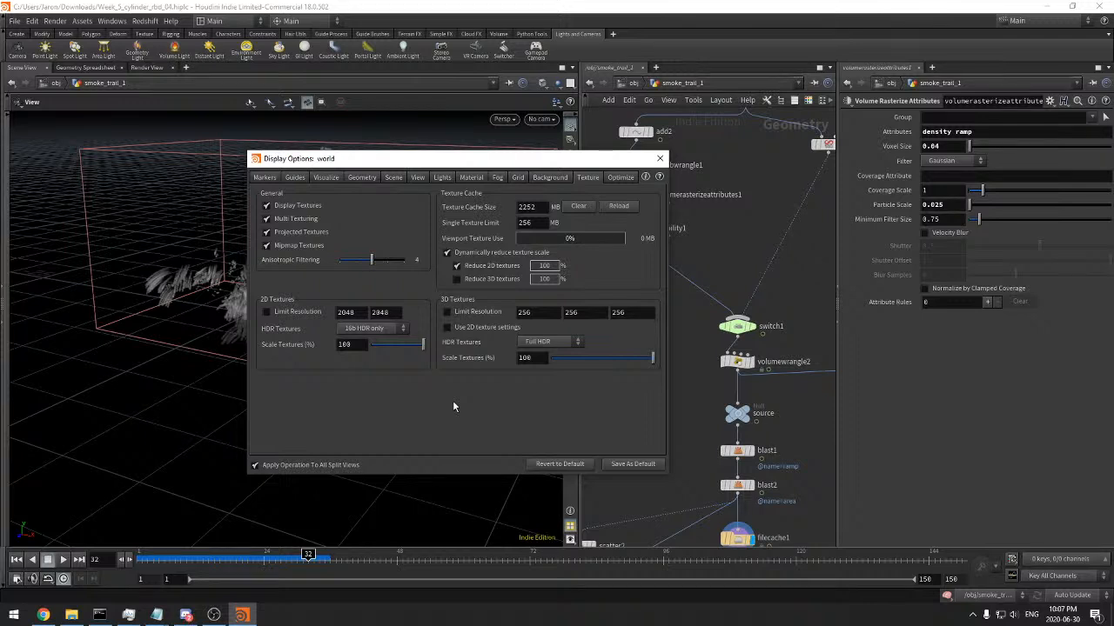
key("alt+Tab")
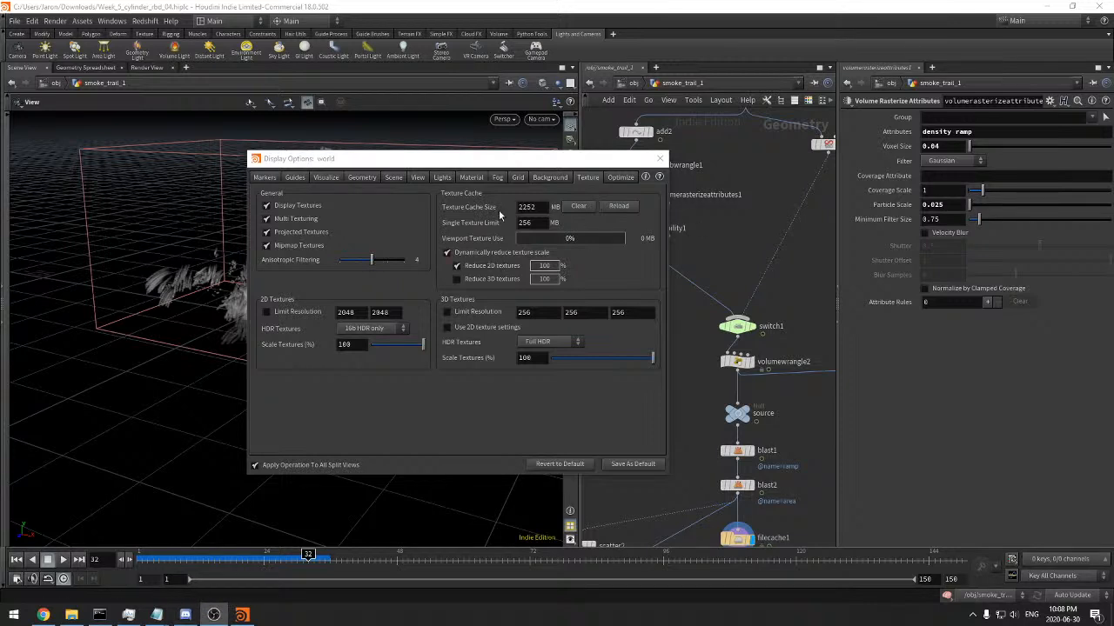
left_click_drag(489, 159, 482, 158)
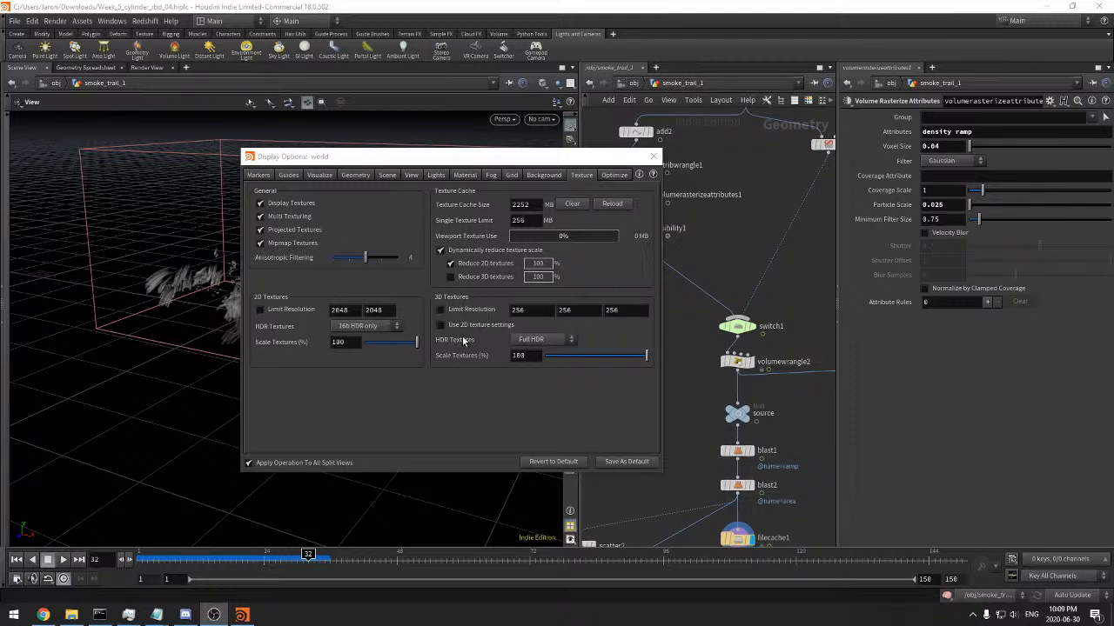
left_click_drag(448, 156, 481, 155)
left_click(687, 156)
left_click_drag(261, 368, 217, 374, "alt")
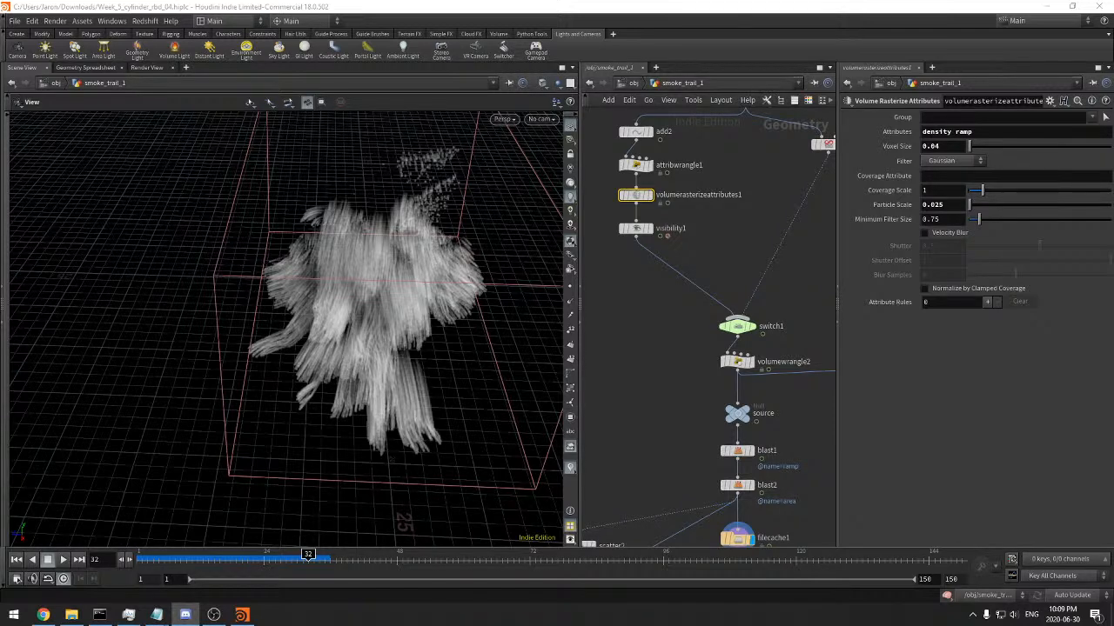
left_click_drag(360, 293, 236, 318)
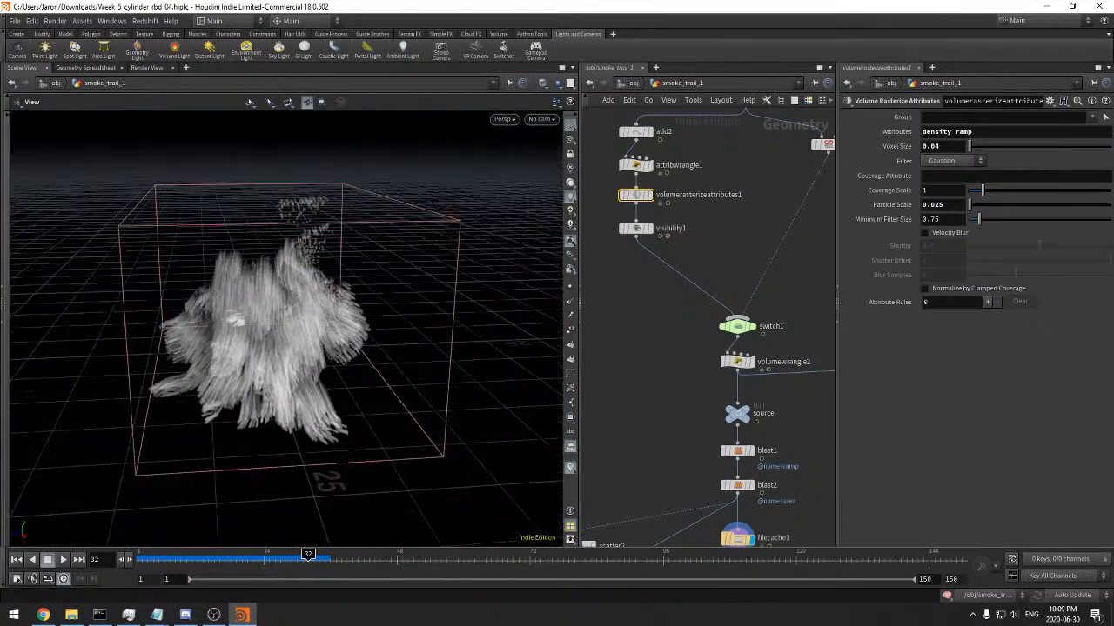
left_click(213, 614)
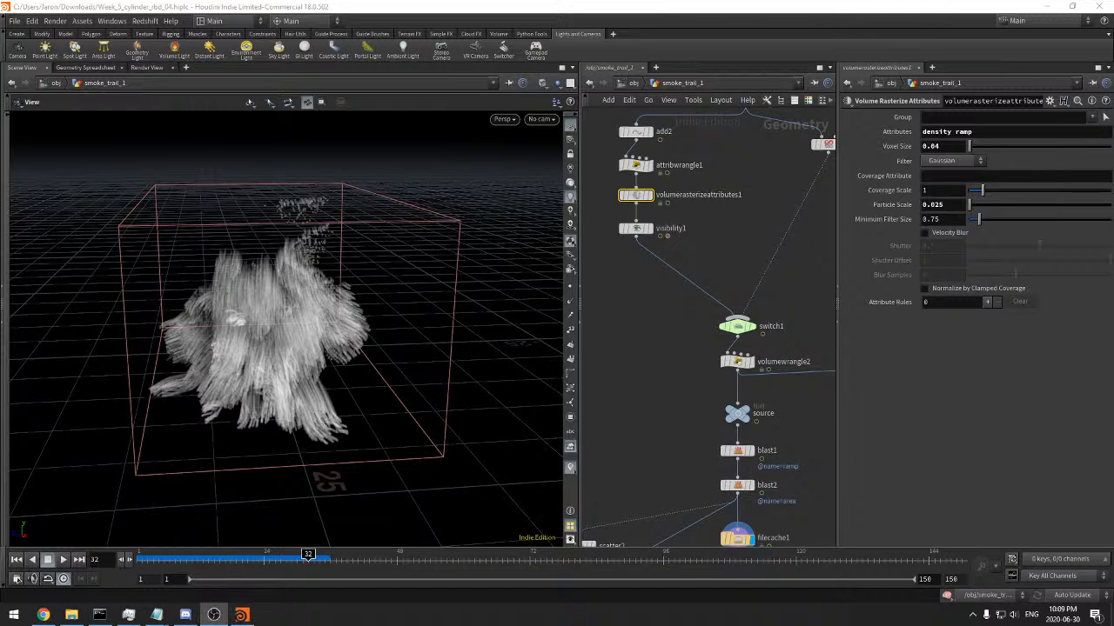